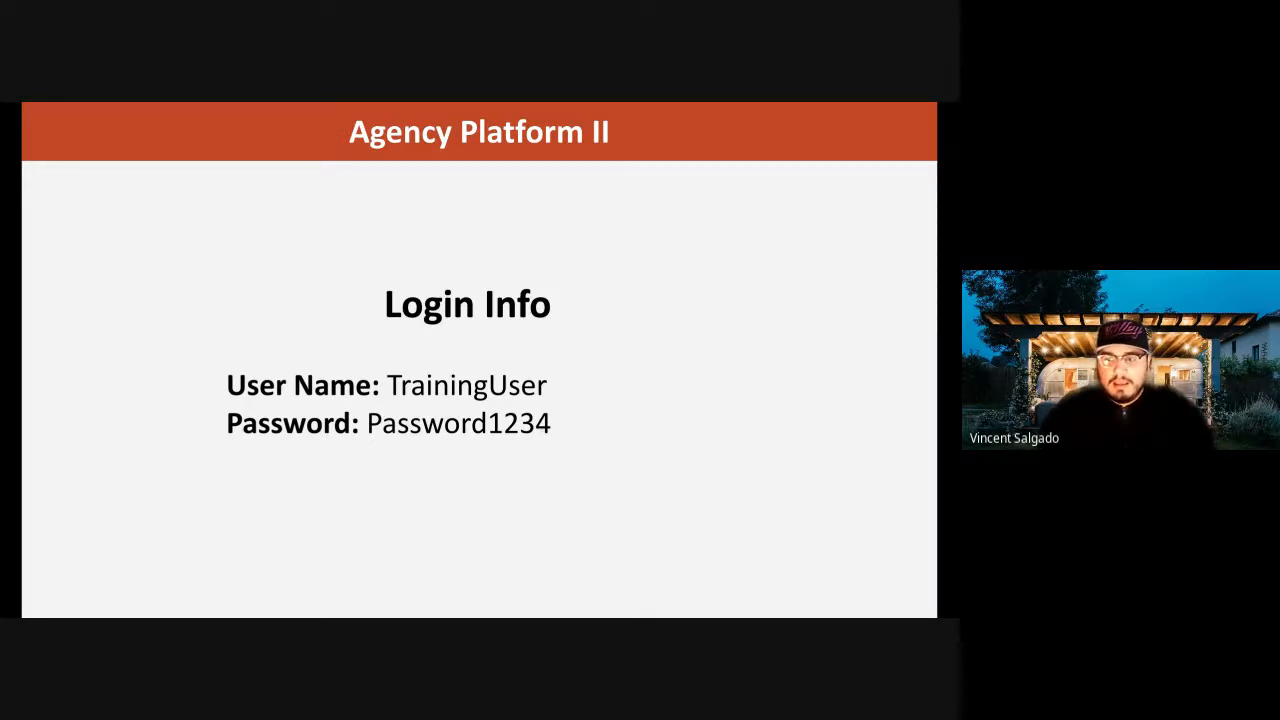
pyautogui.click(613, 407)
pyautogui.press('Left')
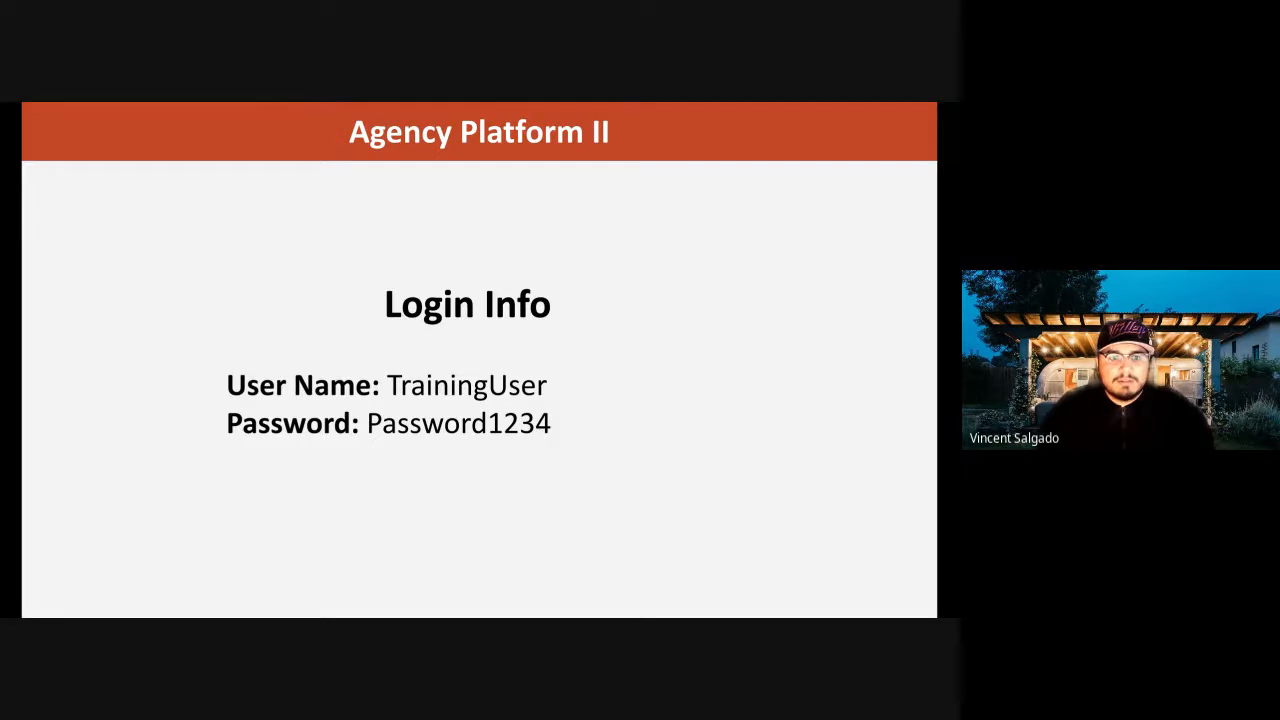
pyautogui.hotkey('alt', 'Tab')
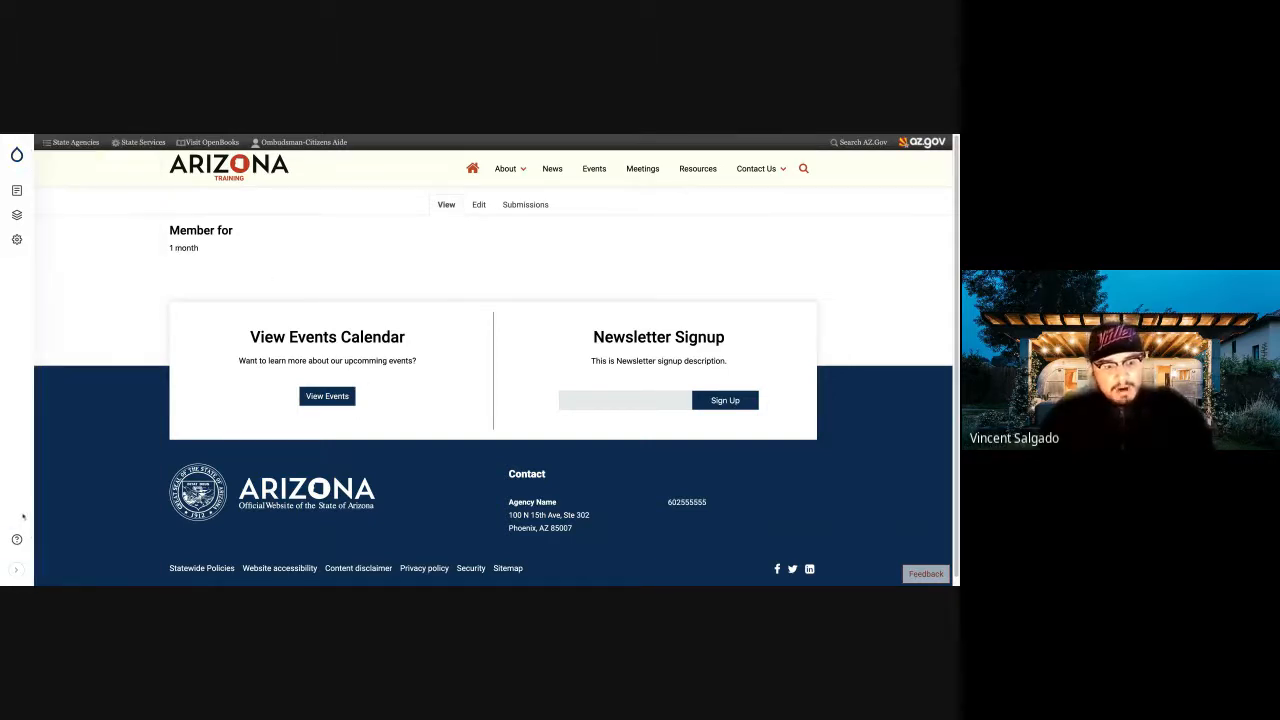
pyautogui.moveTo(20, 186)
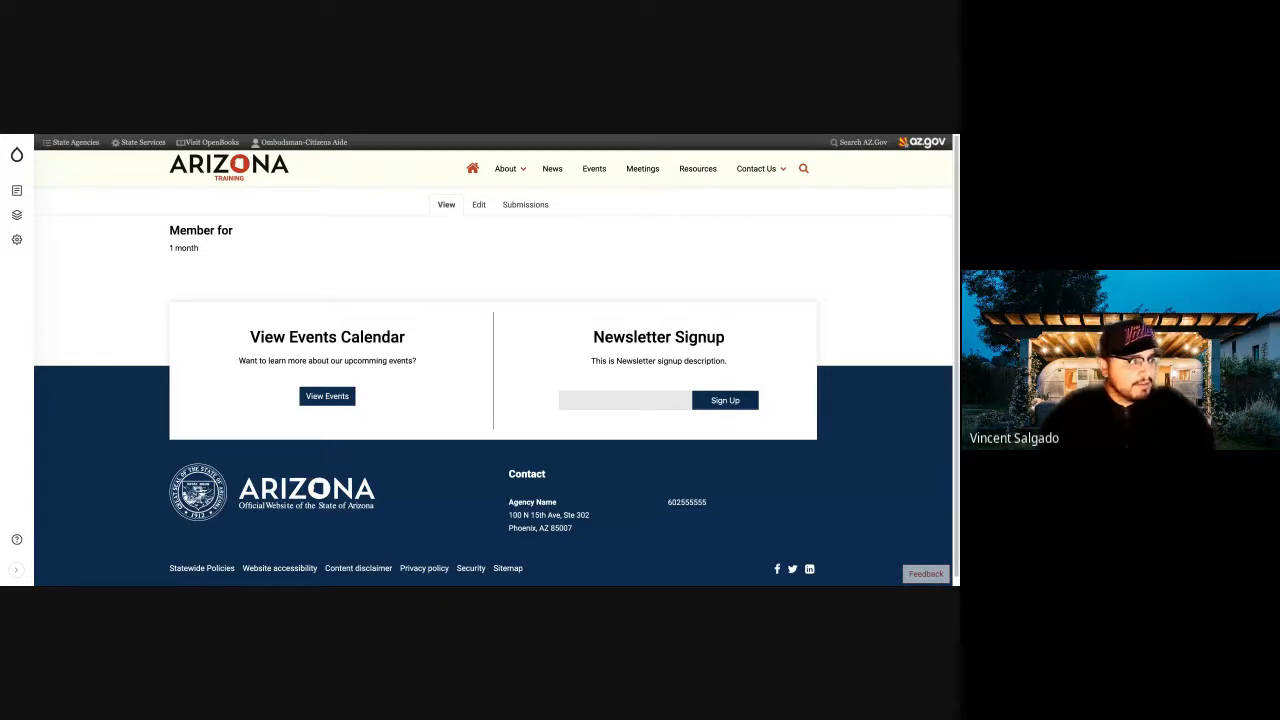
pyautogui.hotkey('alt', 'Tab')
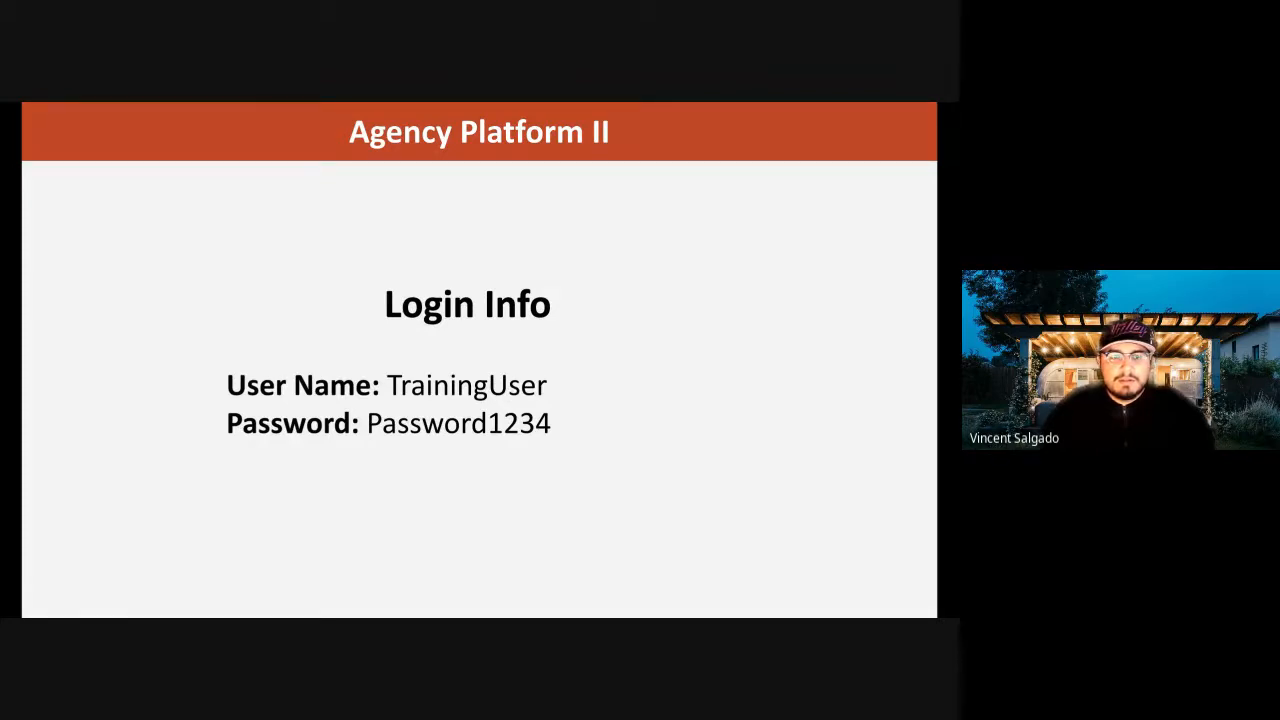
# Switch to the Arizona training site and examine its home page sections, from the banner and action cards to Latest News.
pyautogui.hotkey('alt', 'Tab')
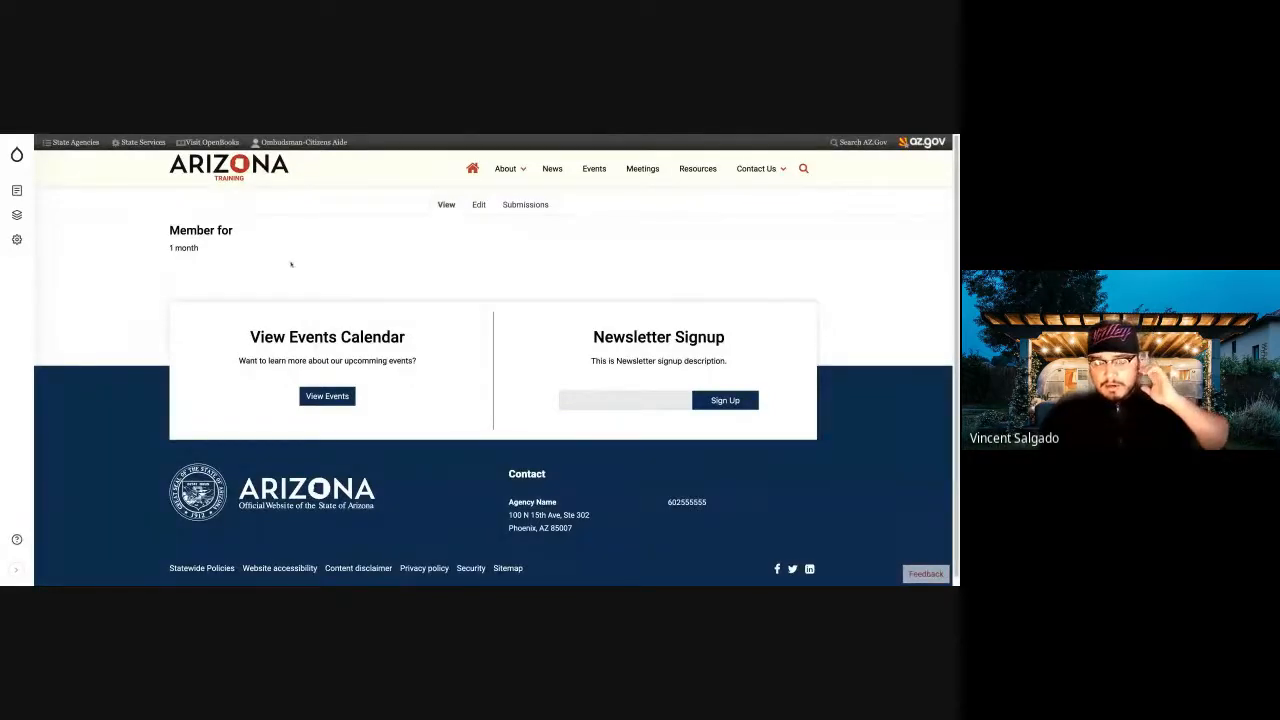
pyautogui.moveTo(487, 168)
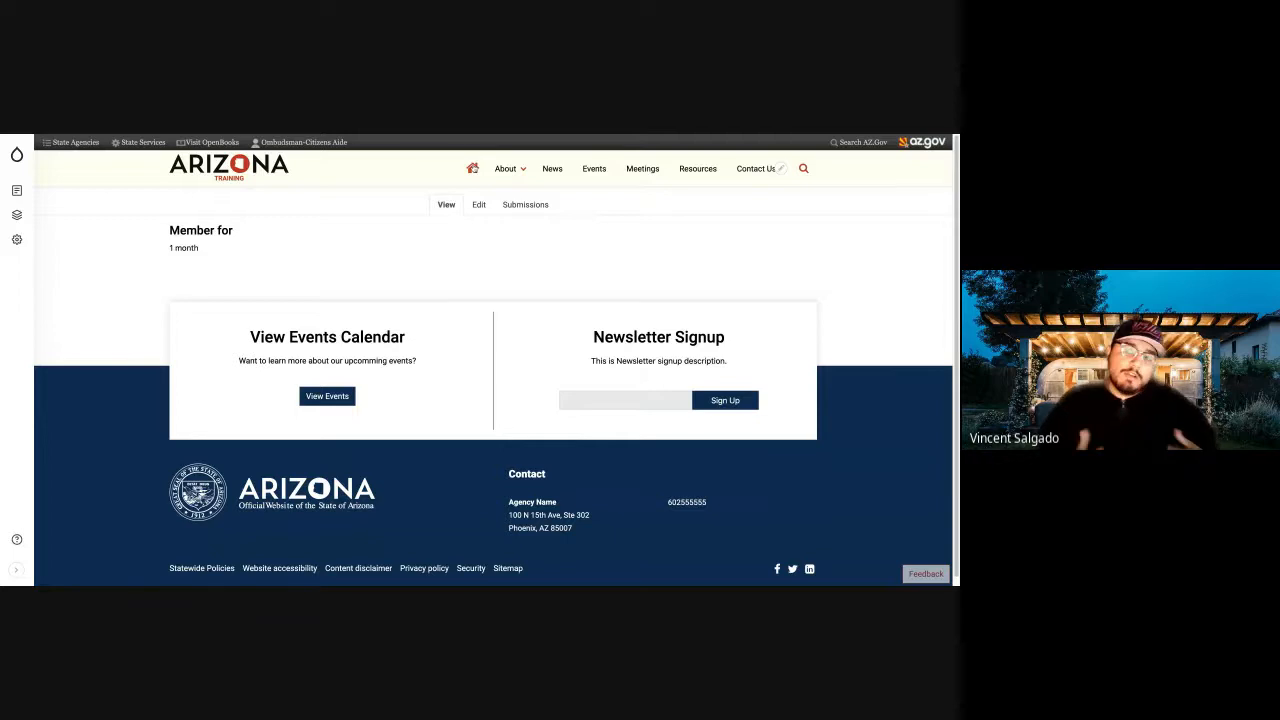
pyautogui.click(472, 168)
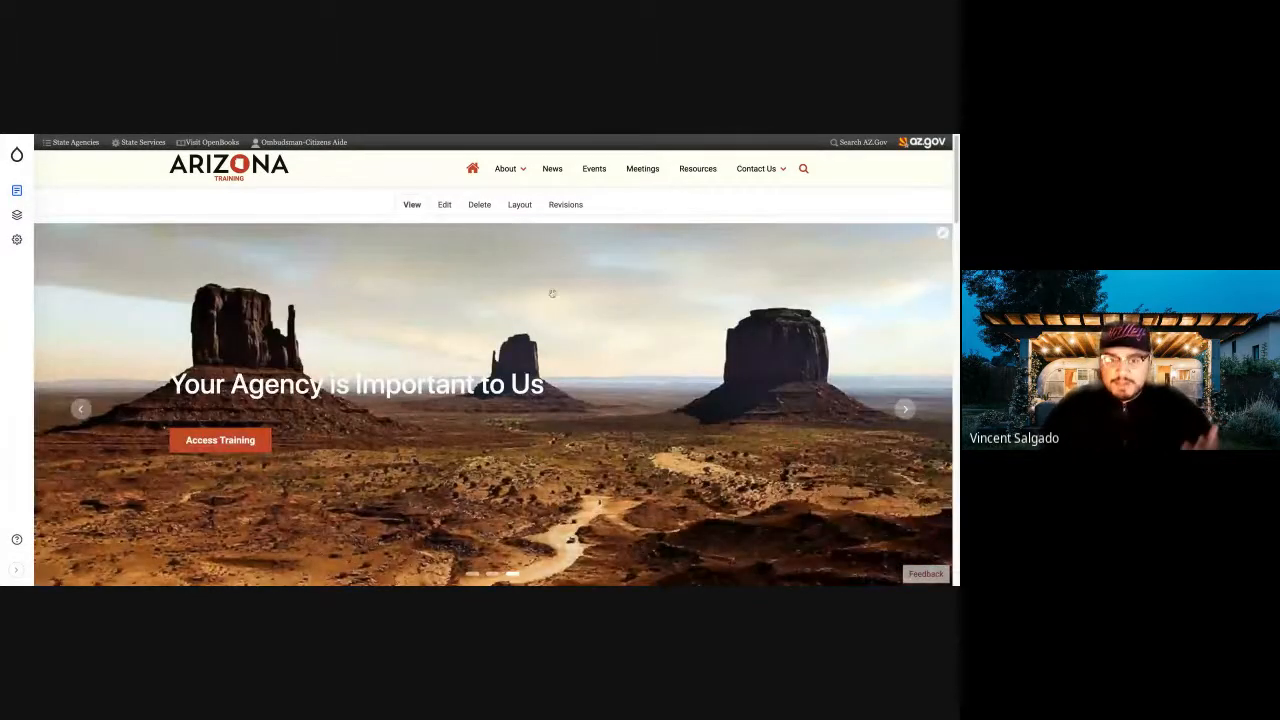
pyautogui.scroll(-5, 552, 293)
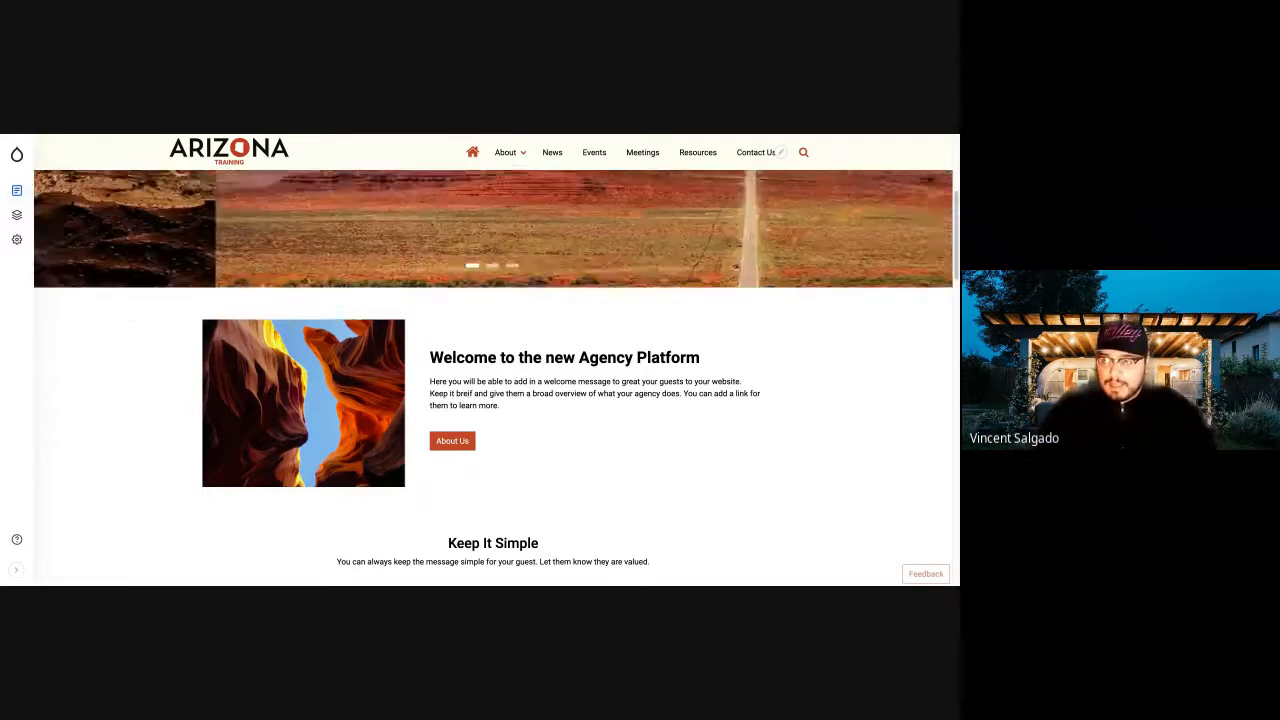
pyautogui.scroll(-3, 577, 357)
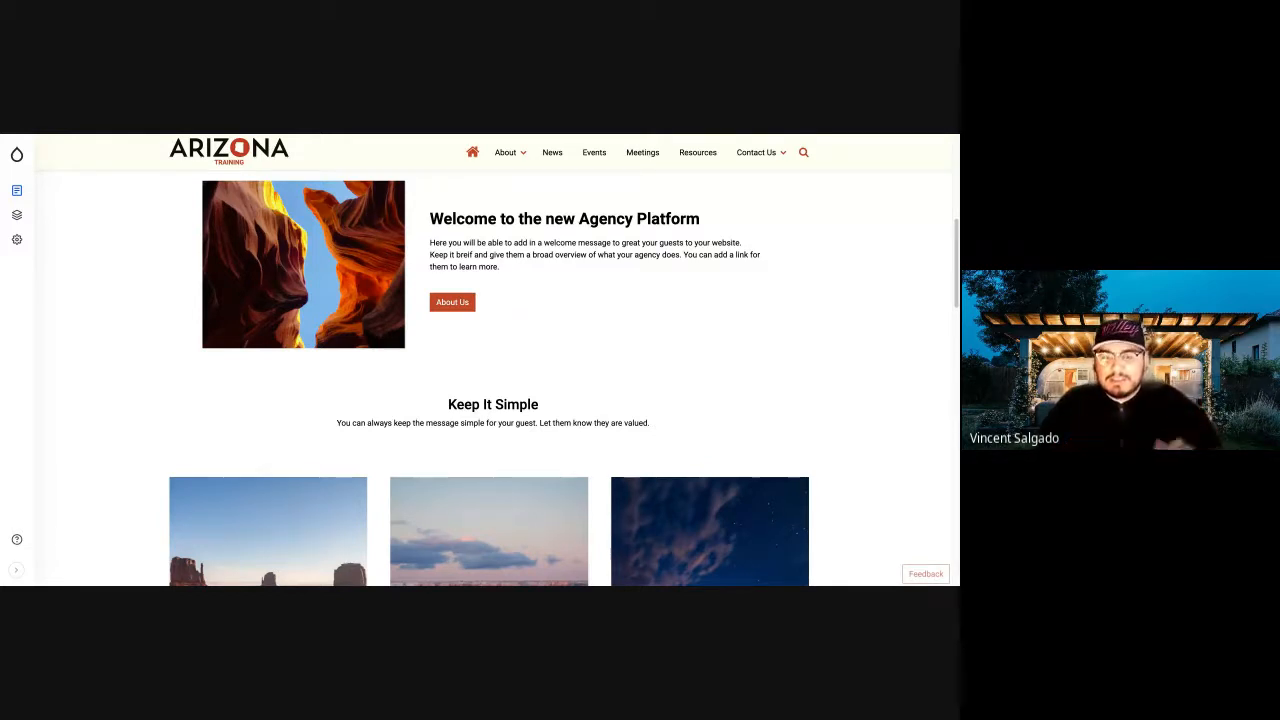
pyautogui.scroll(-3, 400, 268)
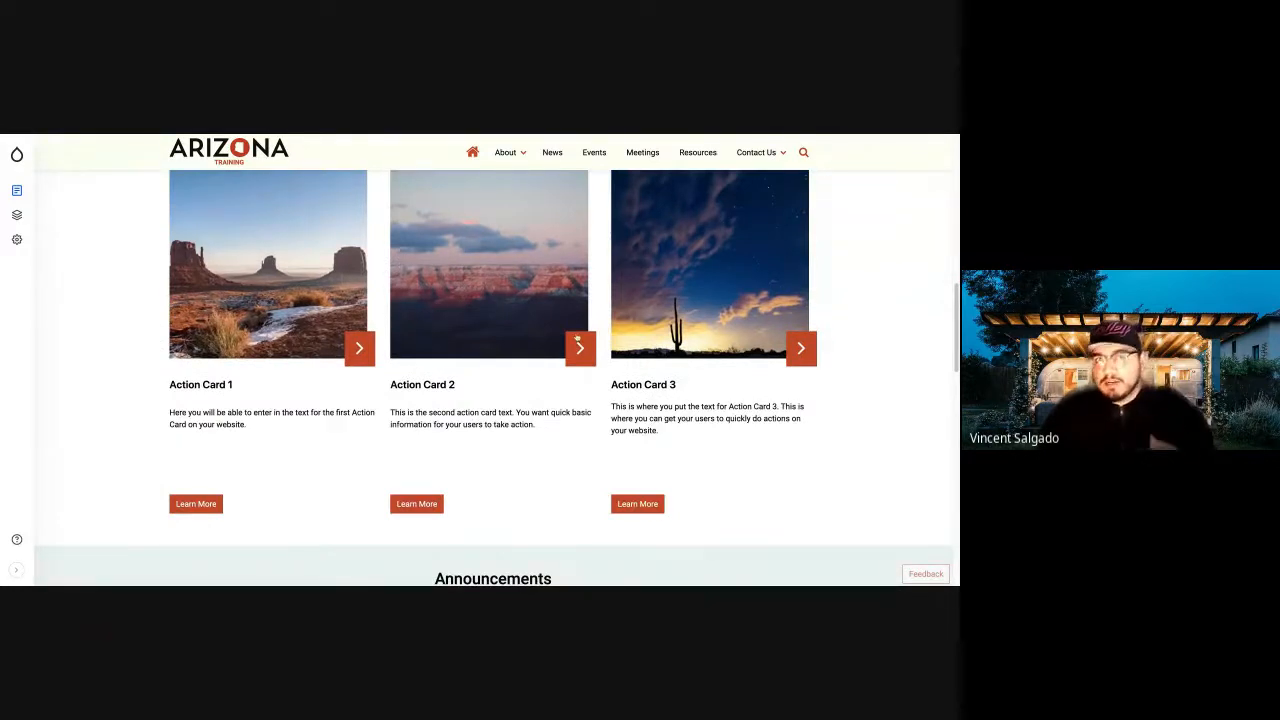
pyautogui.scroll(-1, 577, 340)
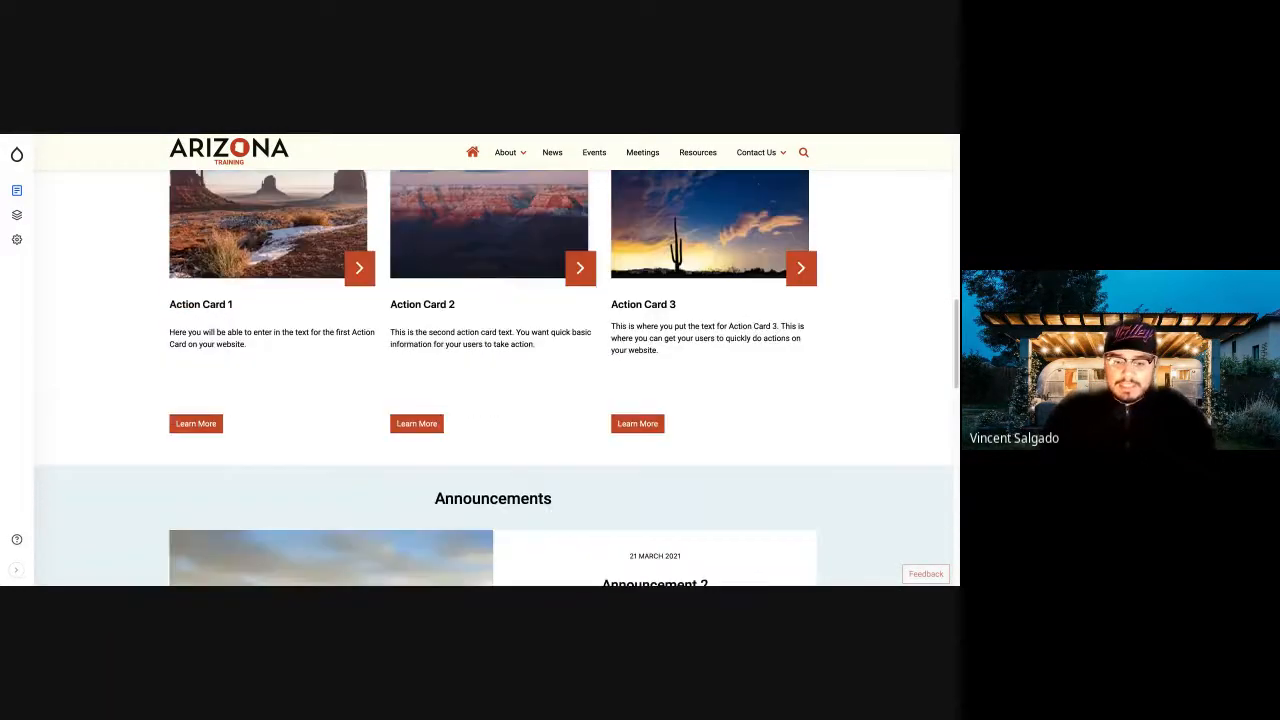
pyautogui.scroll(-3, 494, 378)
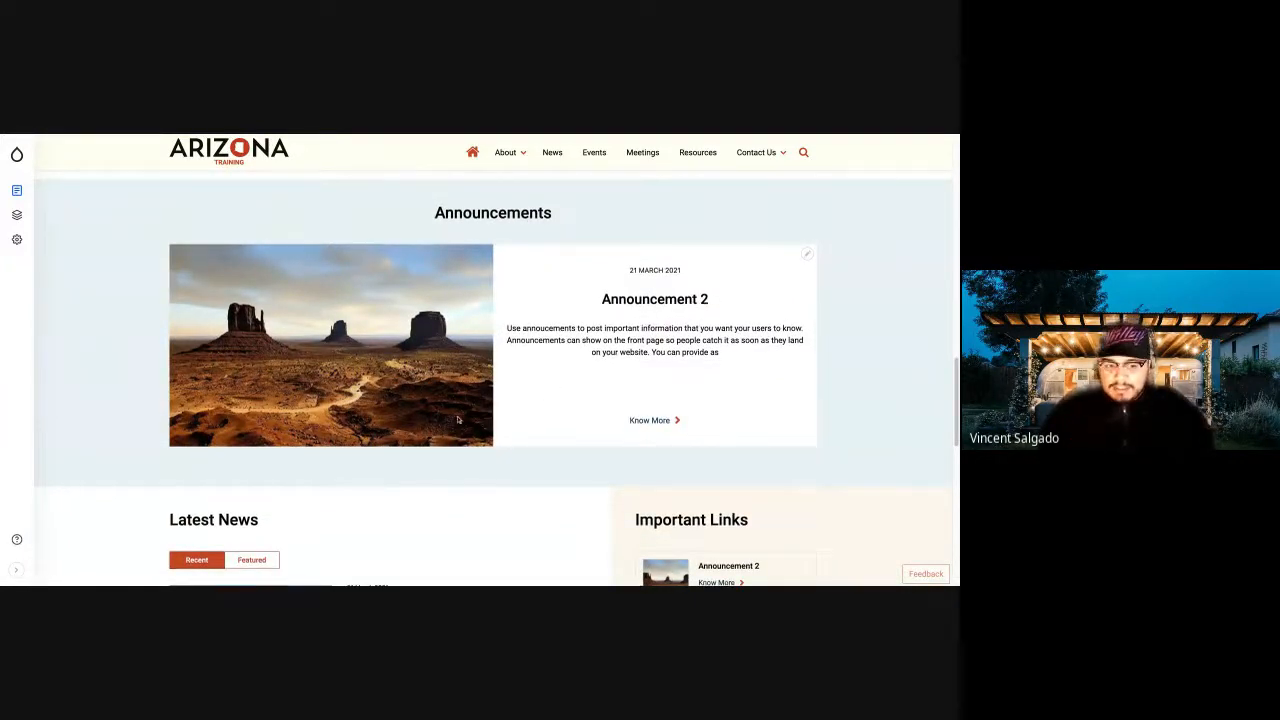
pyautogui.scroll(-1, 458, 420)
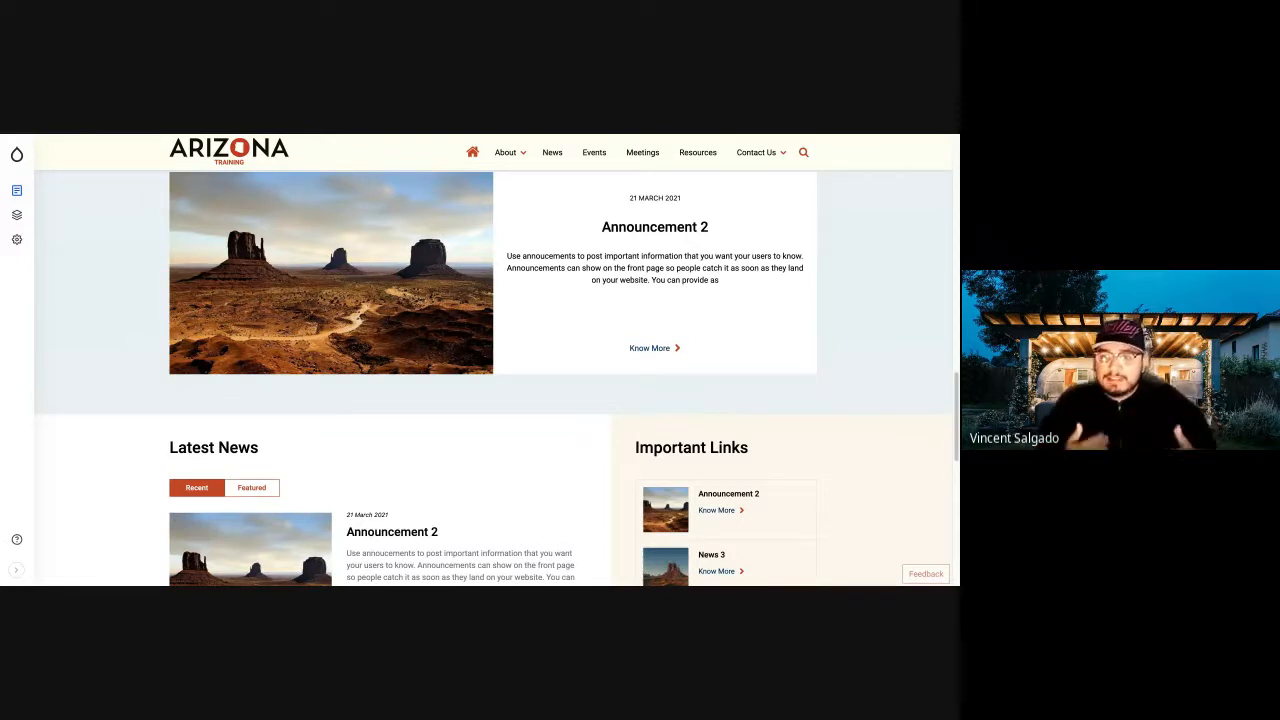
pyautogui.scroll(-2, 577, 313)
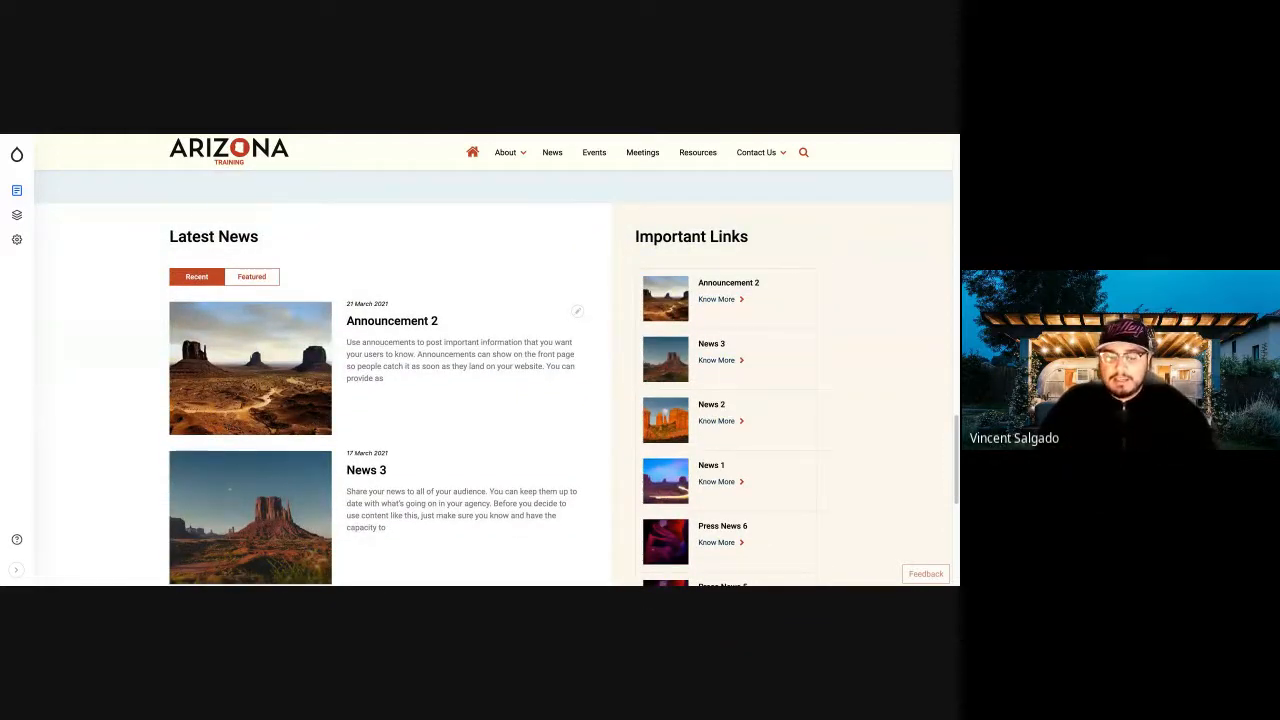
# Show the featured items in the Latest News section and return to the home page banner.
pyautogui.click(258, 279)
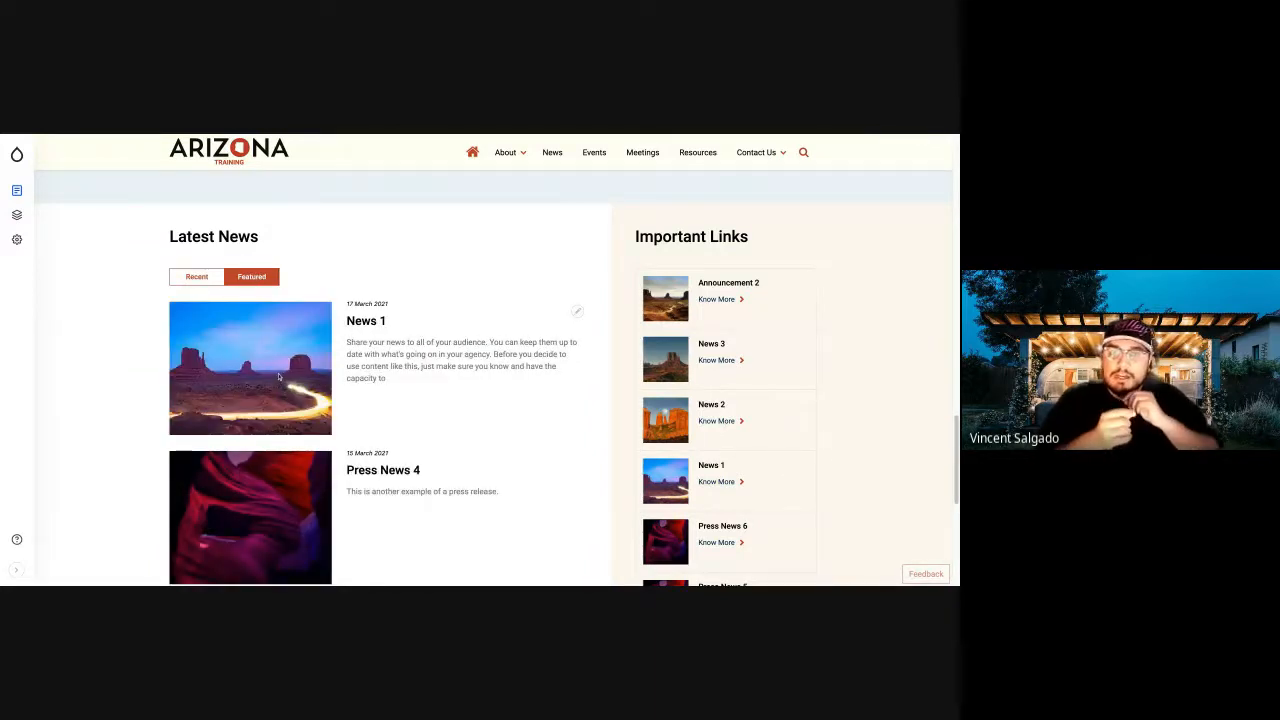
pyautogui.scroll(3, 417, 378)
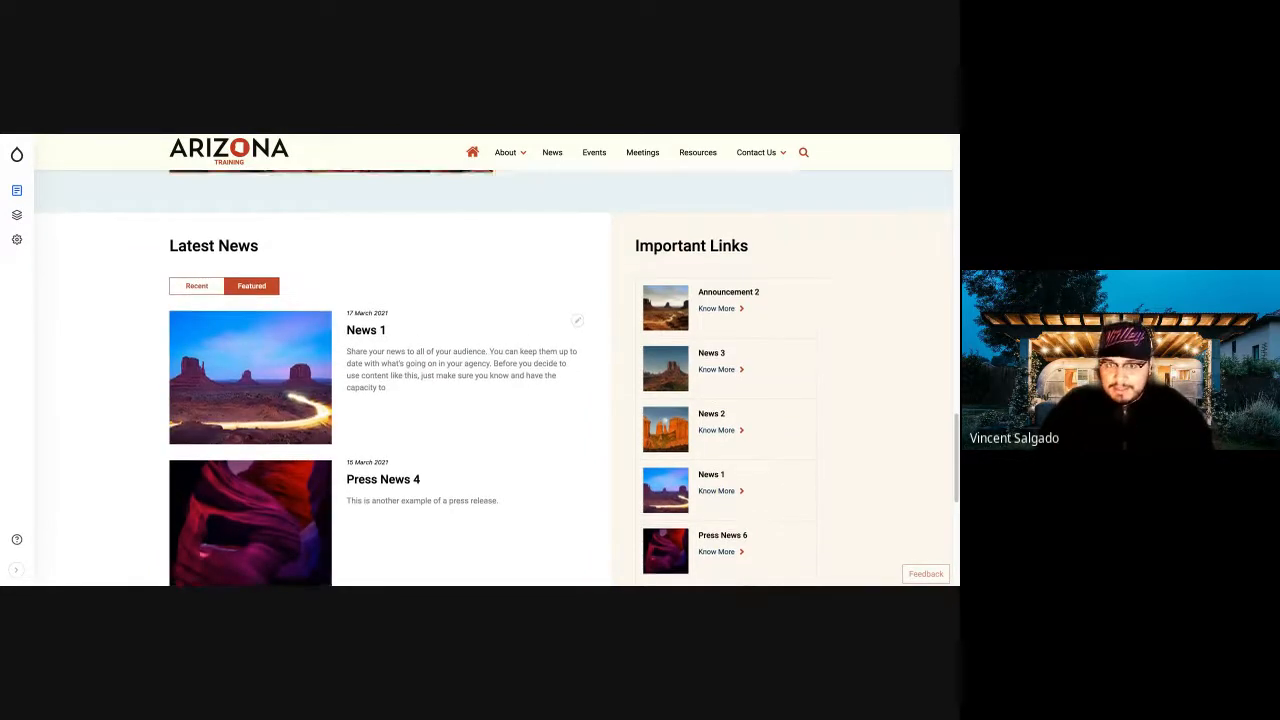
pyautogui.scroll(5, 497, 378)
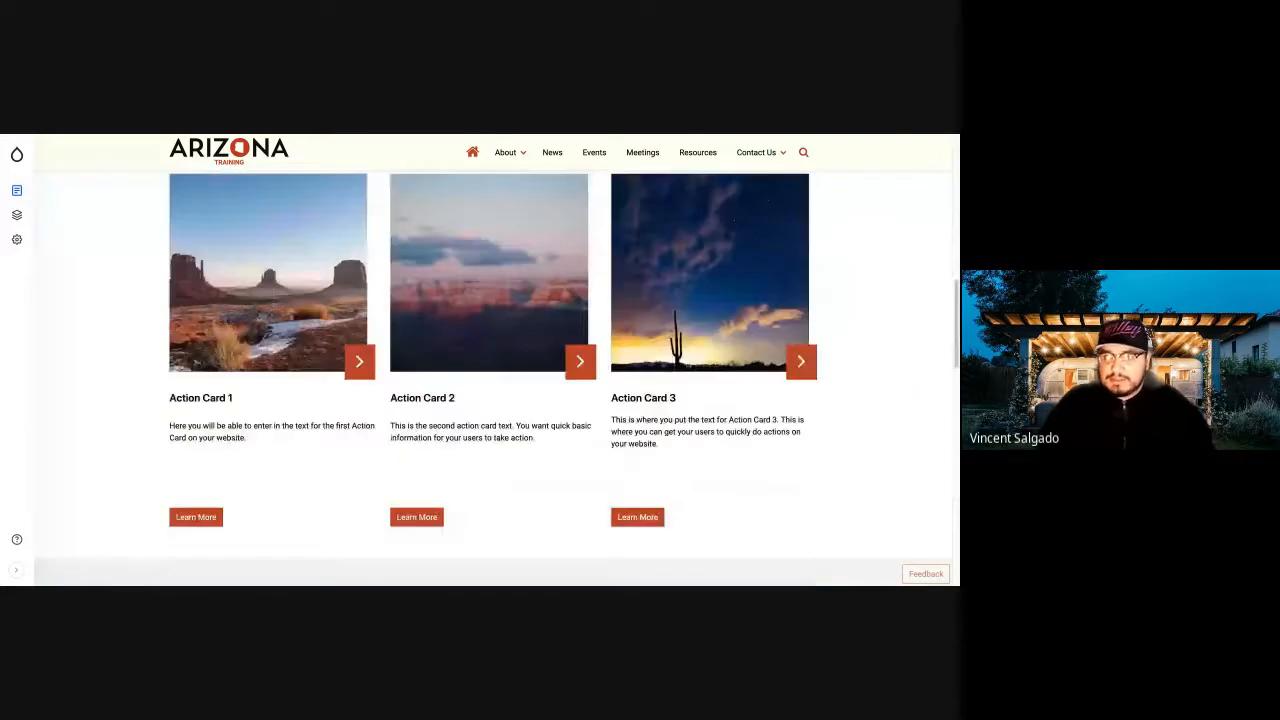
pyautogui.scroll(4, 497, 378)
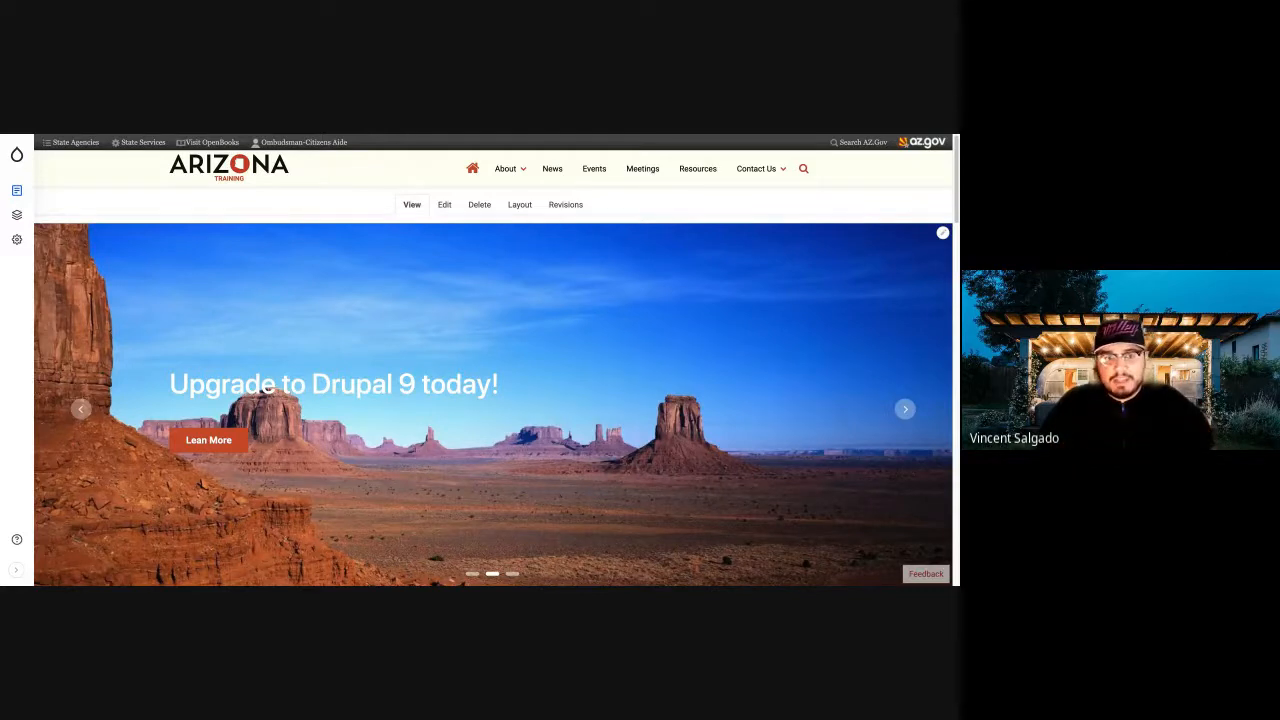
# Expand the administration sidebar so that its entries are shown with text labels.
pyautogui.moveTo(18, 171)
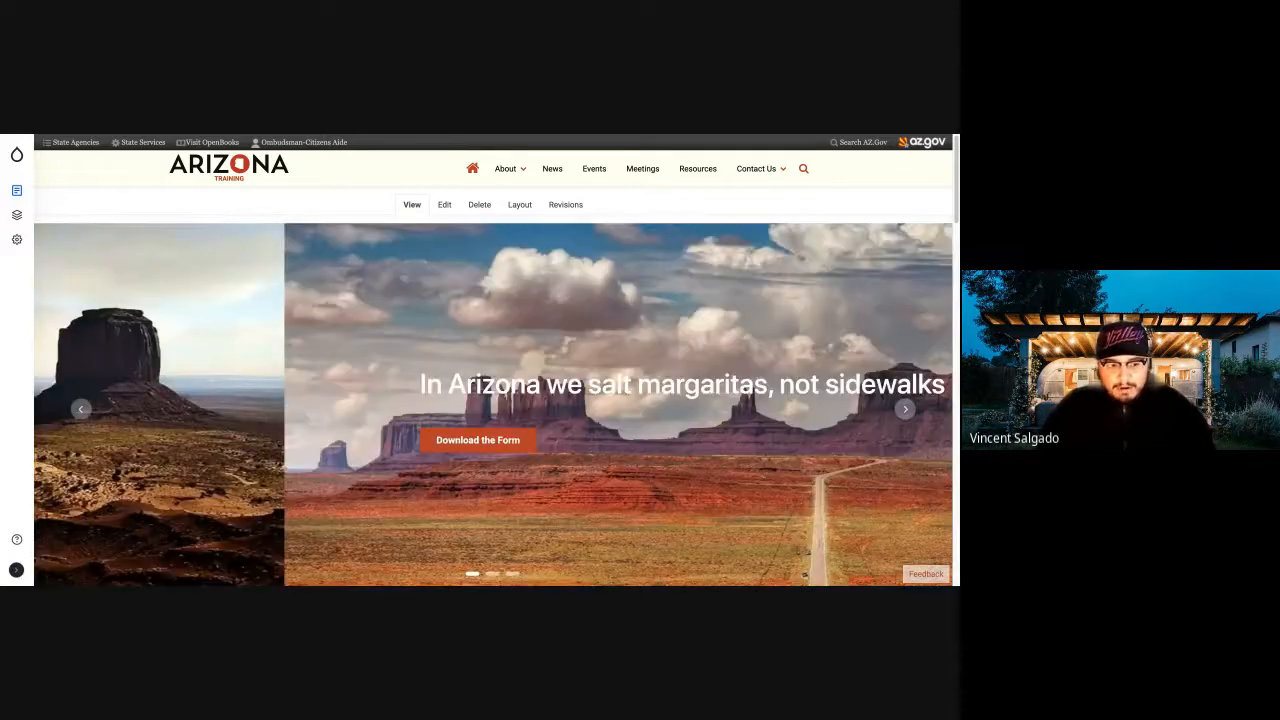
pyautogui.click(16, 569)
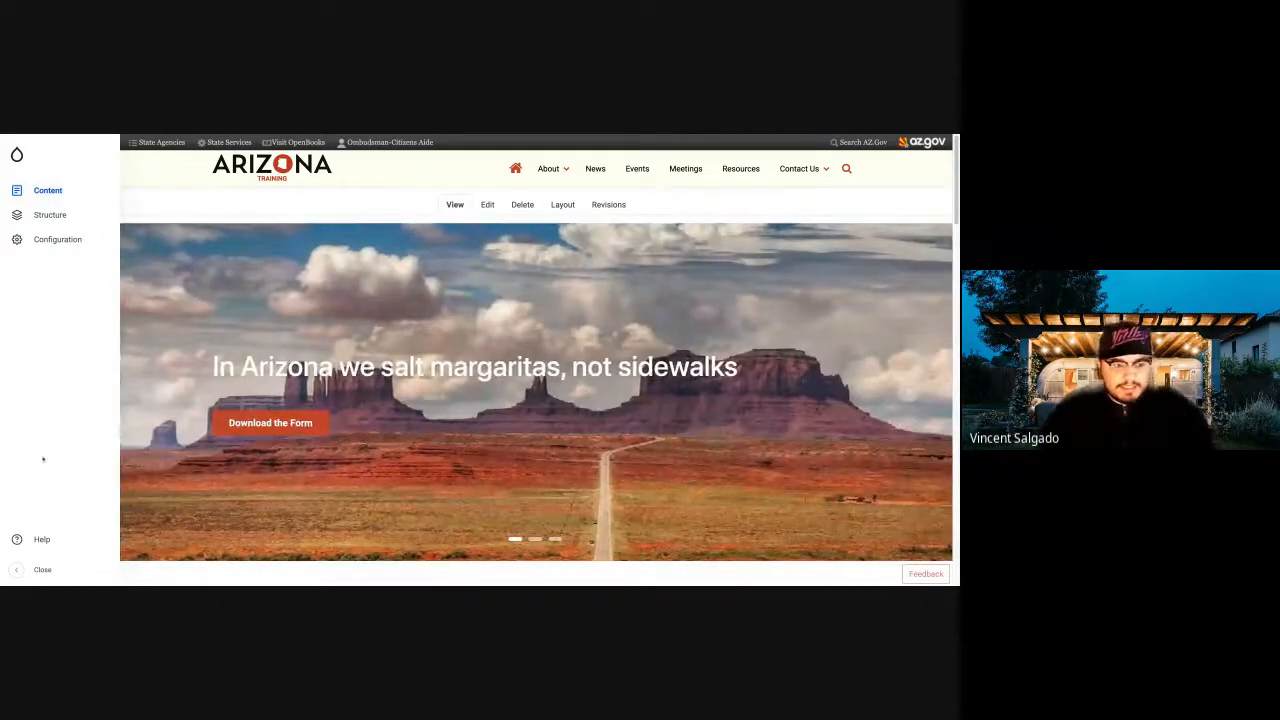
pyautogui.click(16, 570)
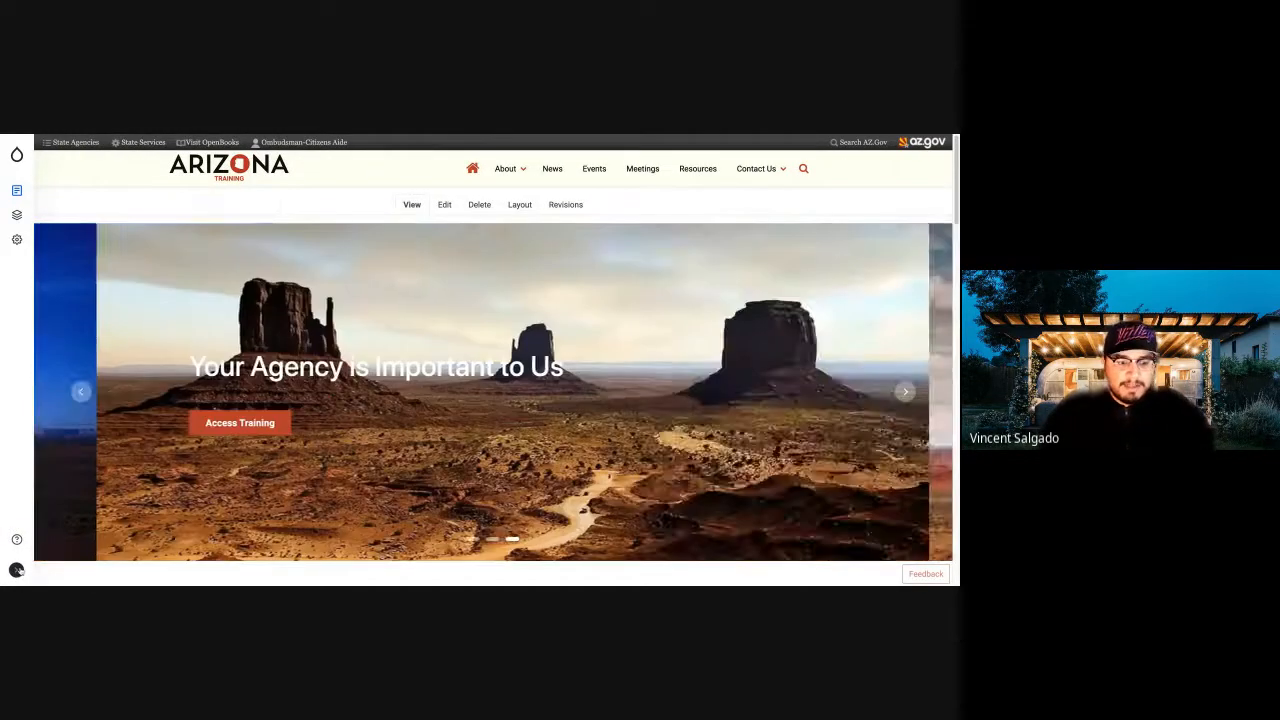
pyautogui.click(16, 571)
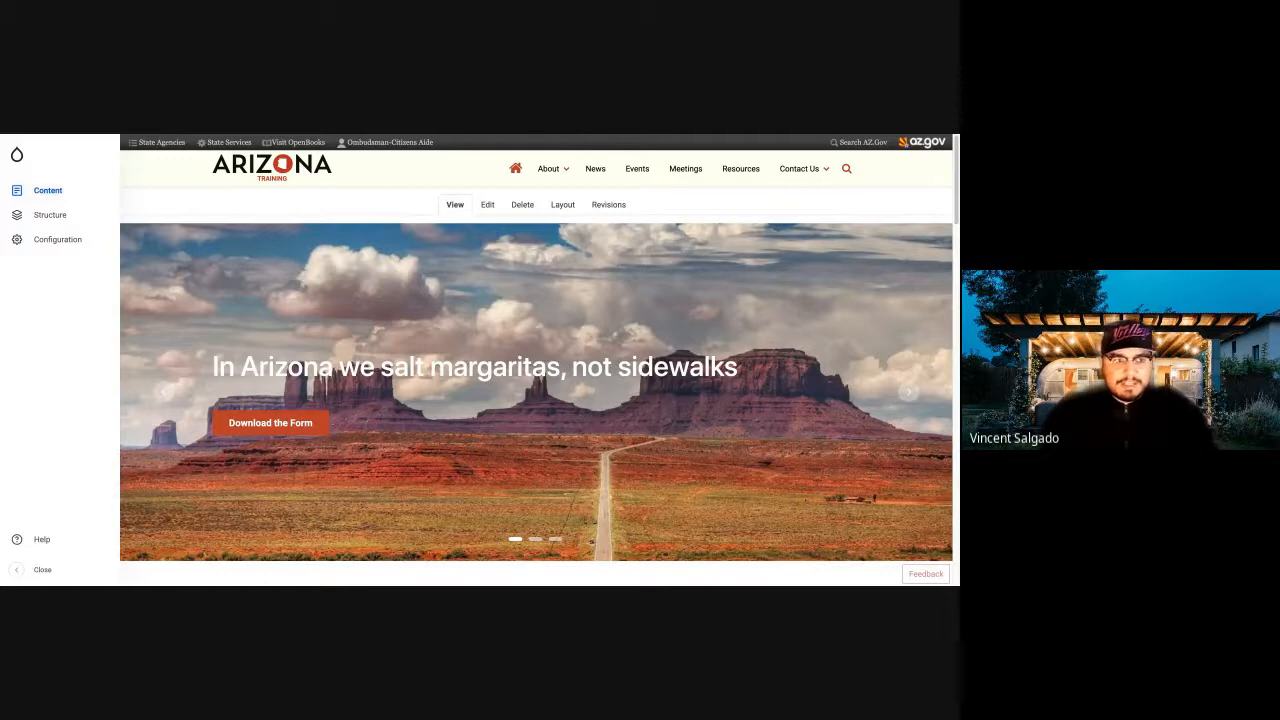
# Look through the administration entries under Tools, Content and Structure, including the Taxonomy vocabularies.
pyautogui.click(17, 156)
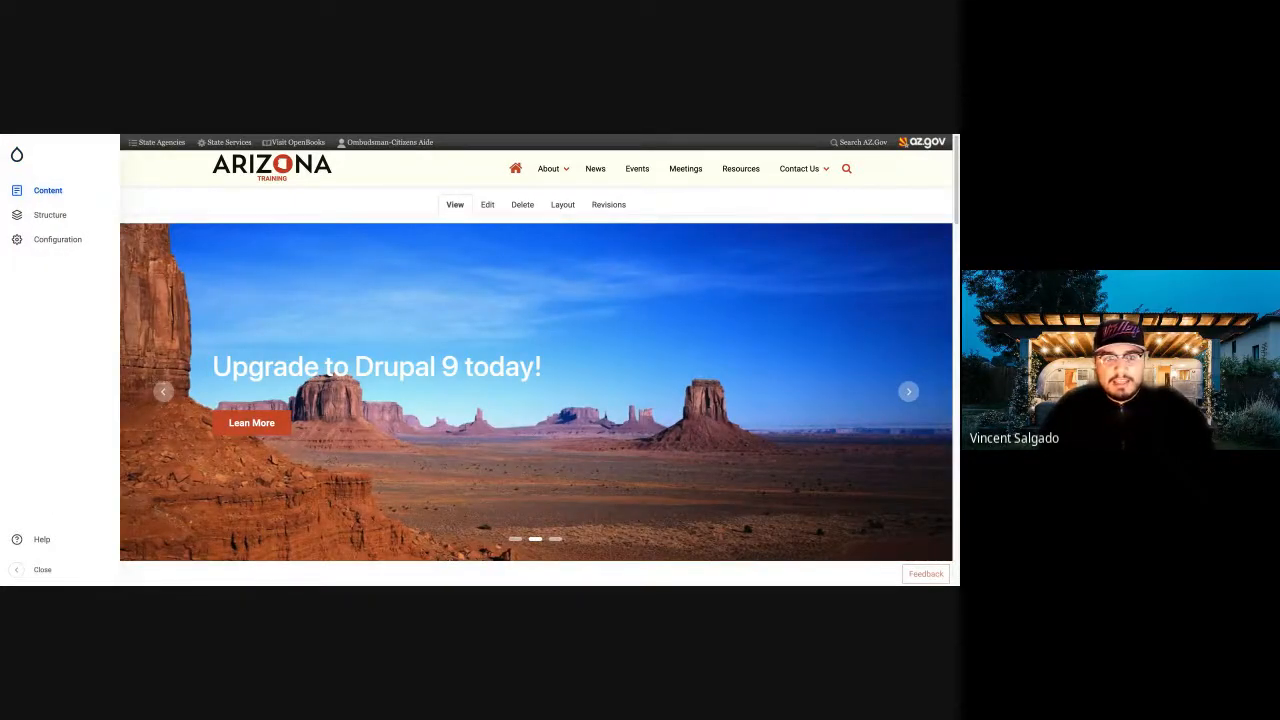
pyautogui.moveTo(20, 155)
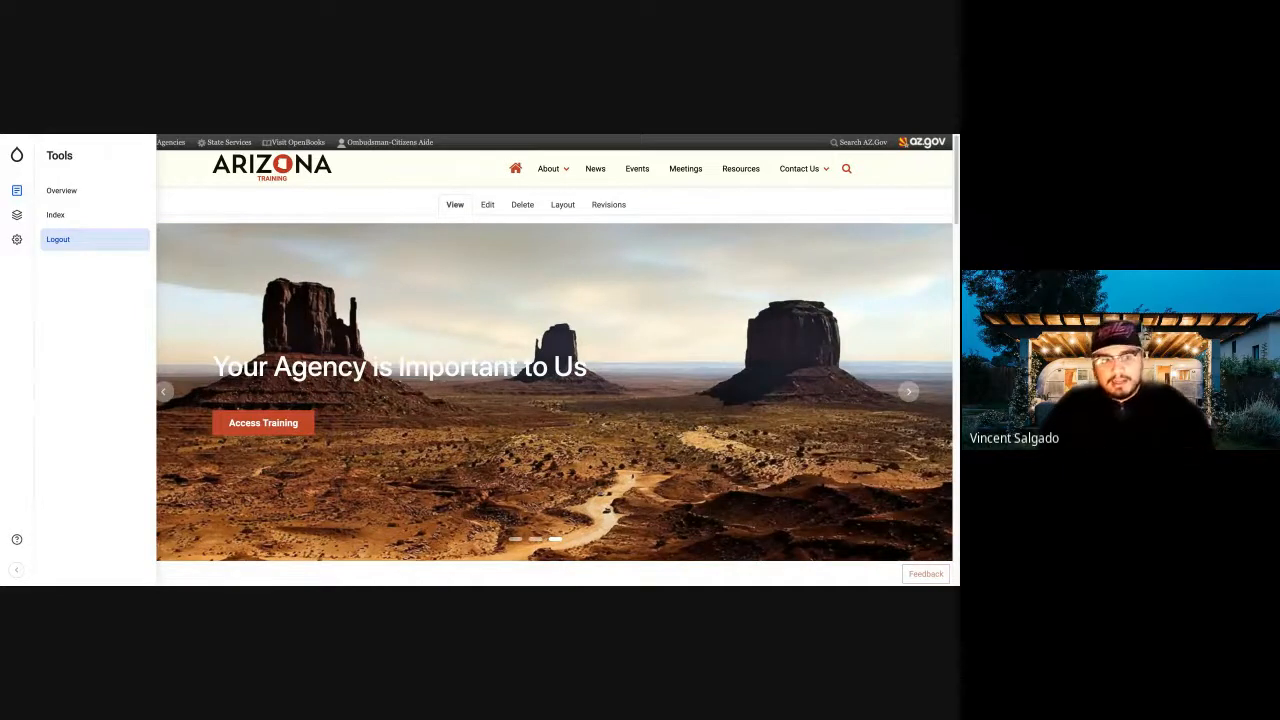
pyautogui.moveTo(21, 191)
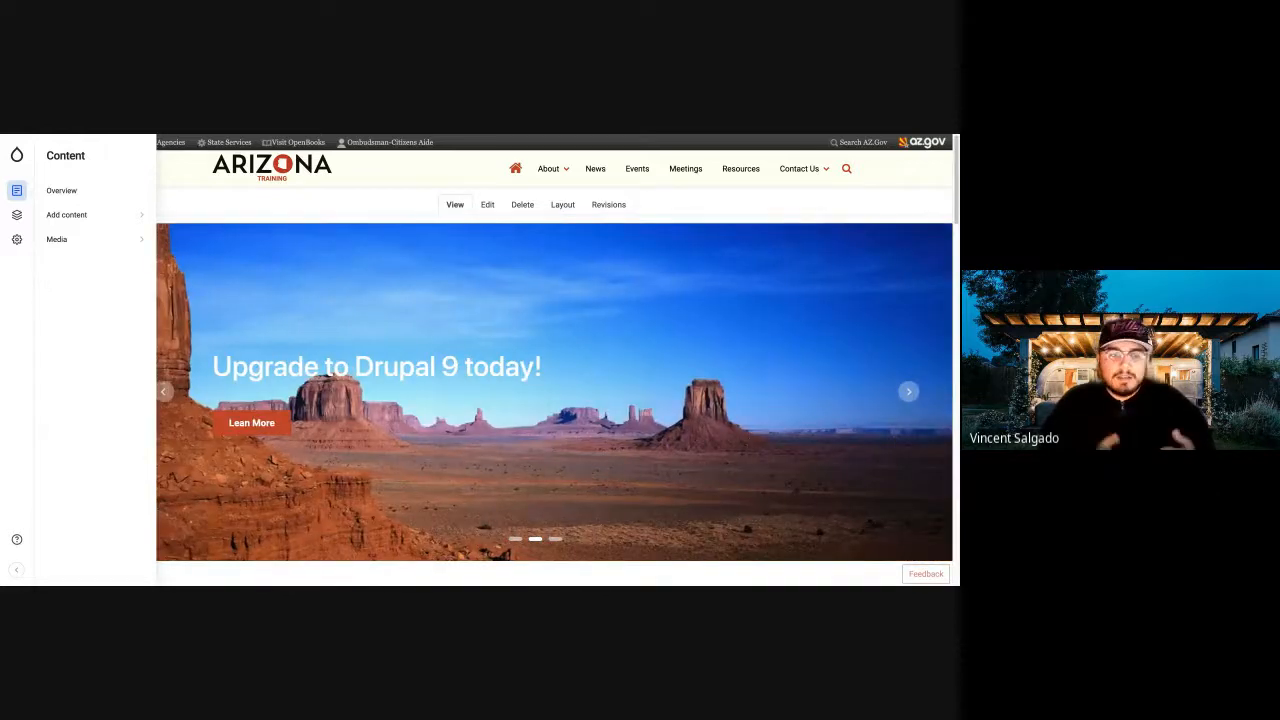
pyautogui.click(60, 240)
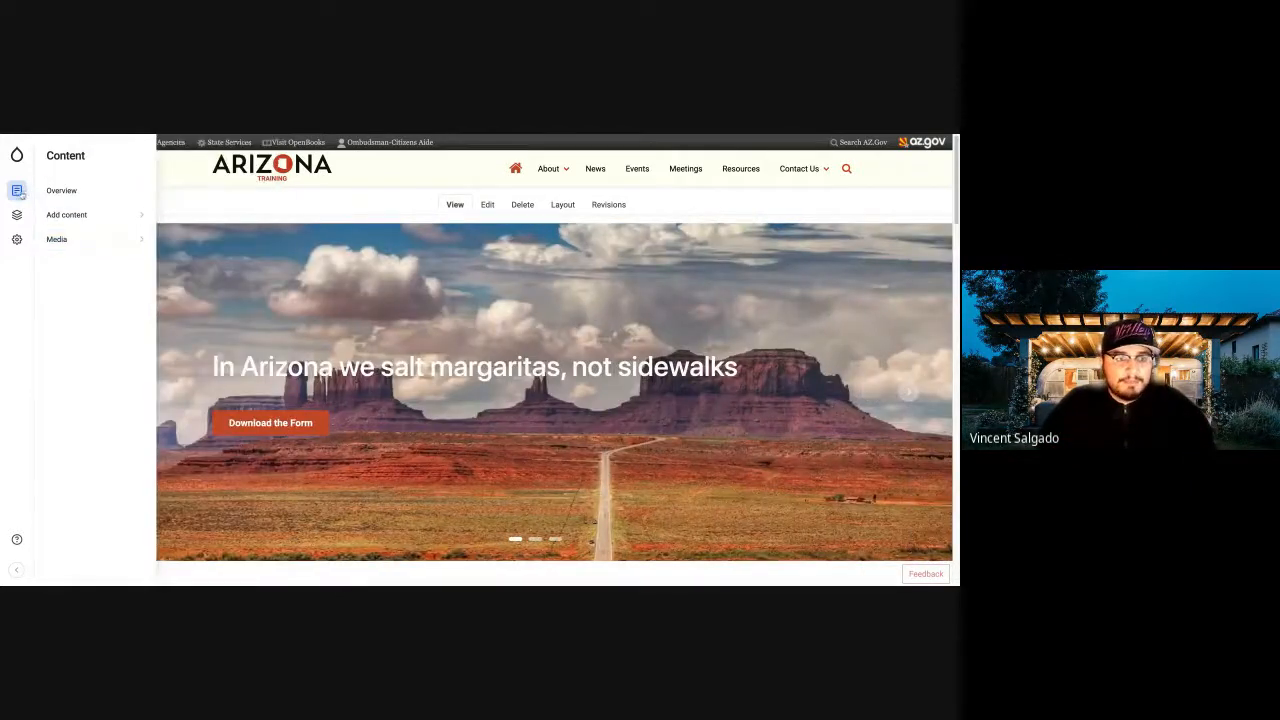
pyautogui.moveTo(16, 214)
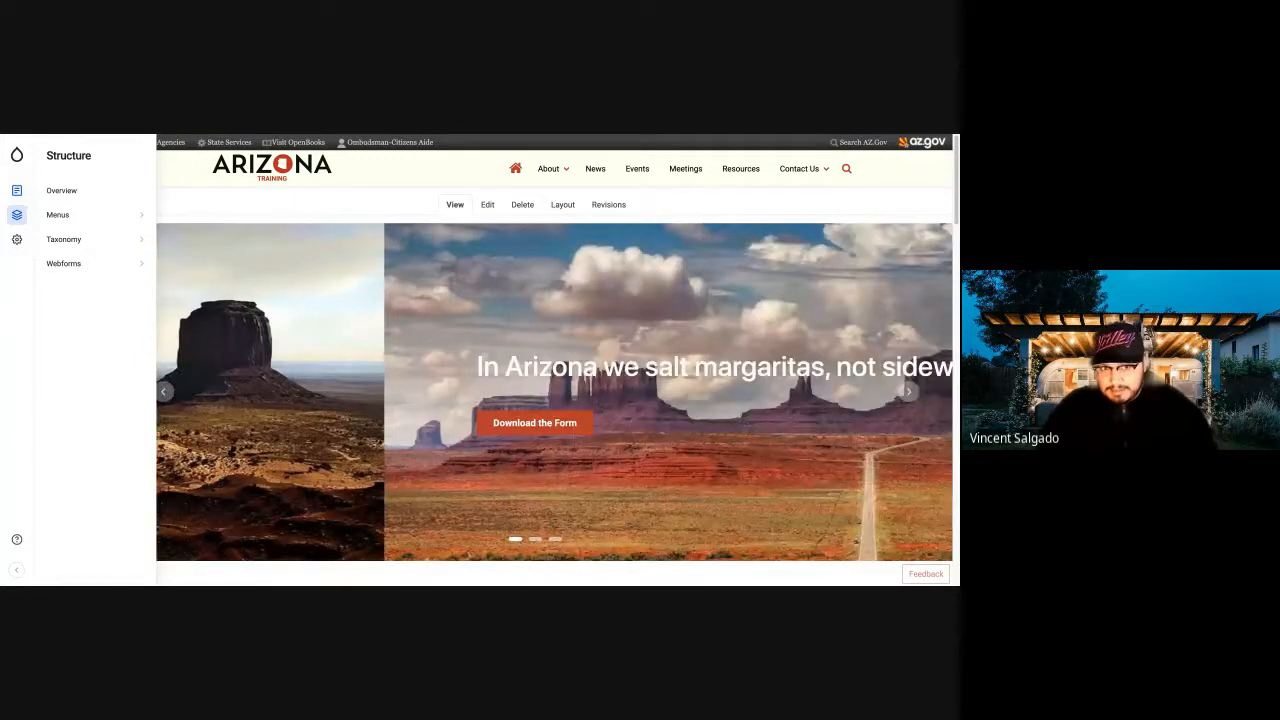
pyautogui.click(64, 240)
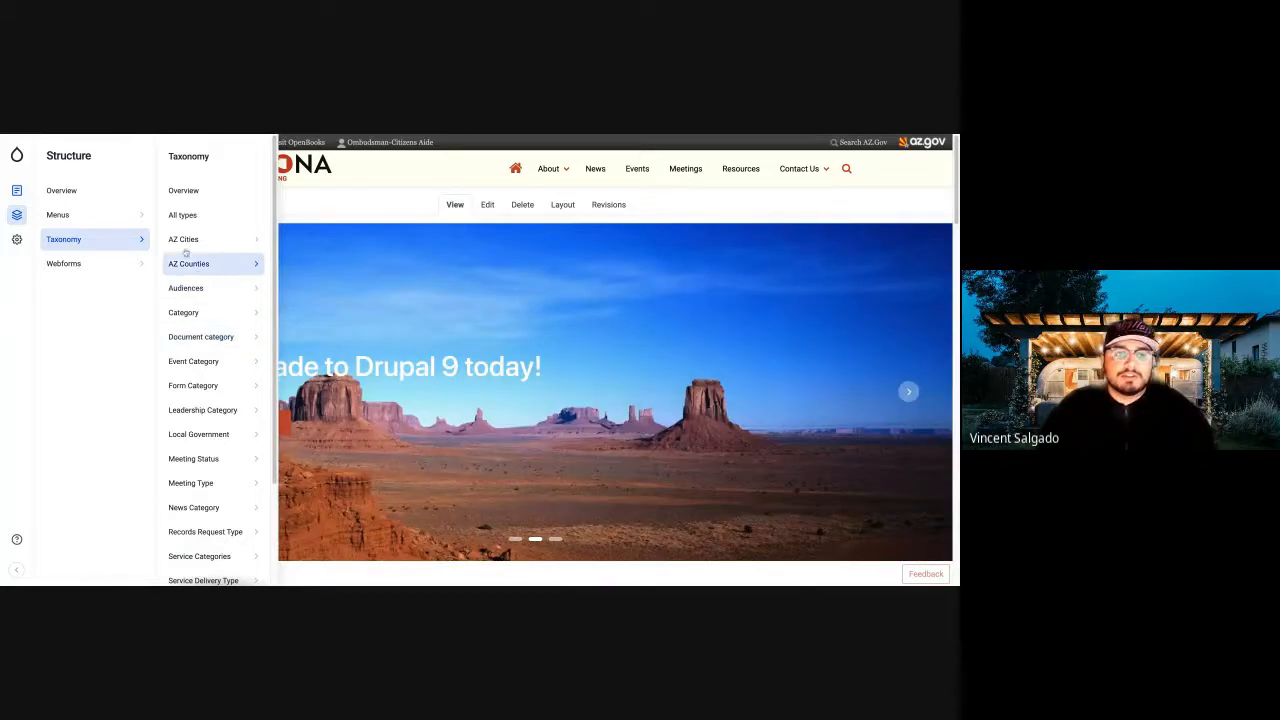
# Open the Webforms overview, review the listed forms, and view the submissions of the Newsletter Signup form.
pyautogui.moveTo(69, 264)
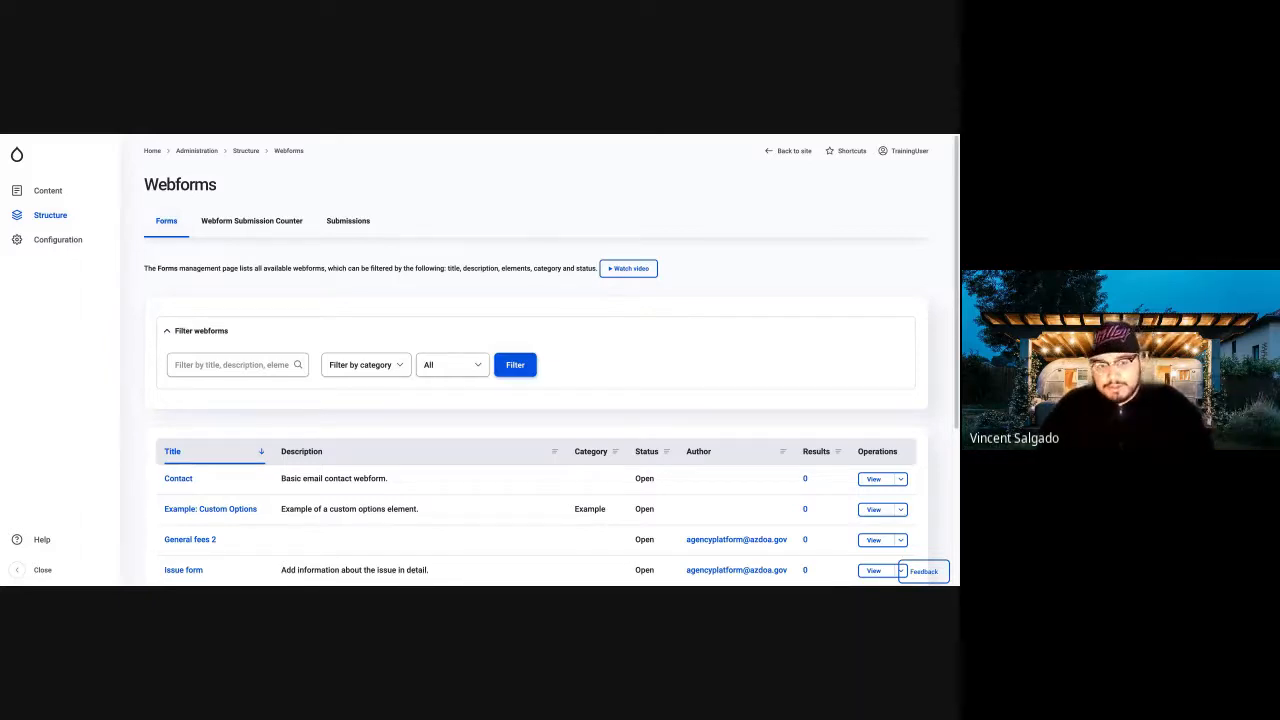
pyautogui.scroll(-3, 400, 403)
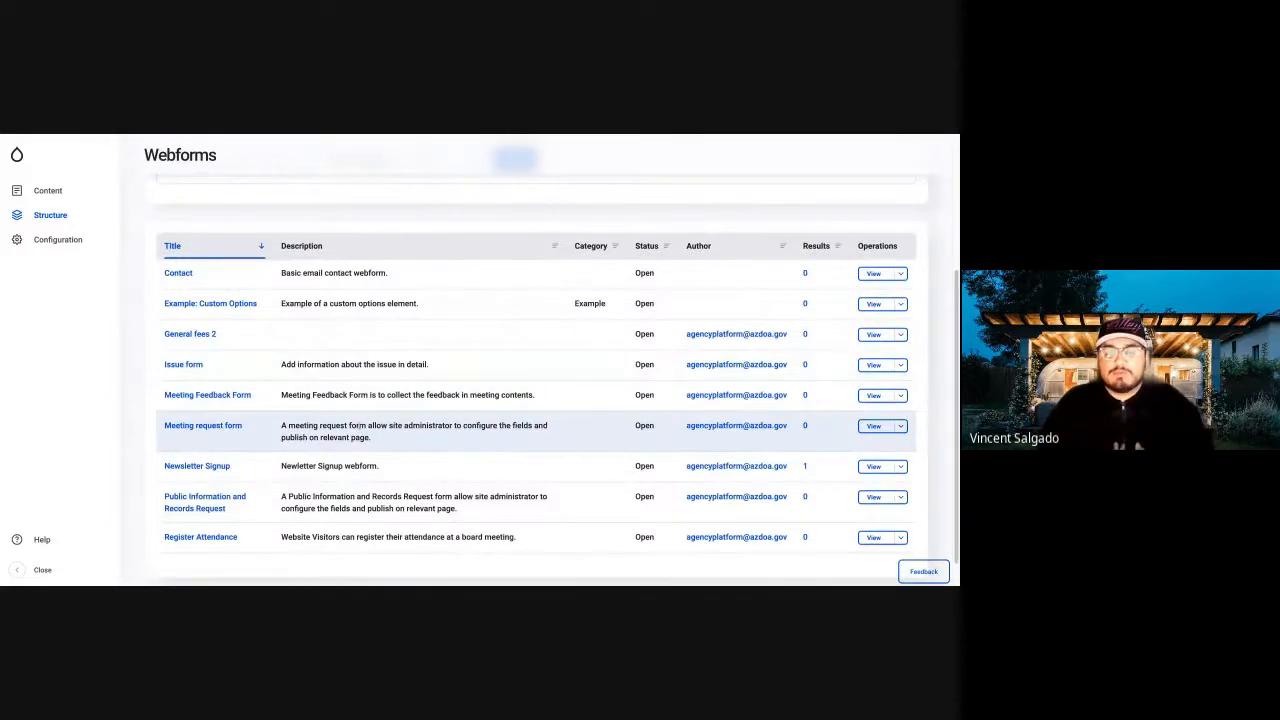
pyautogui.scroll(3, 354, 420)
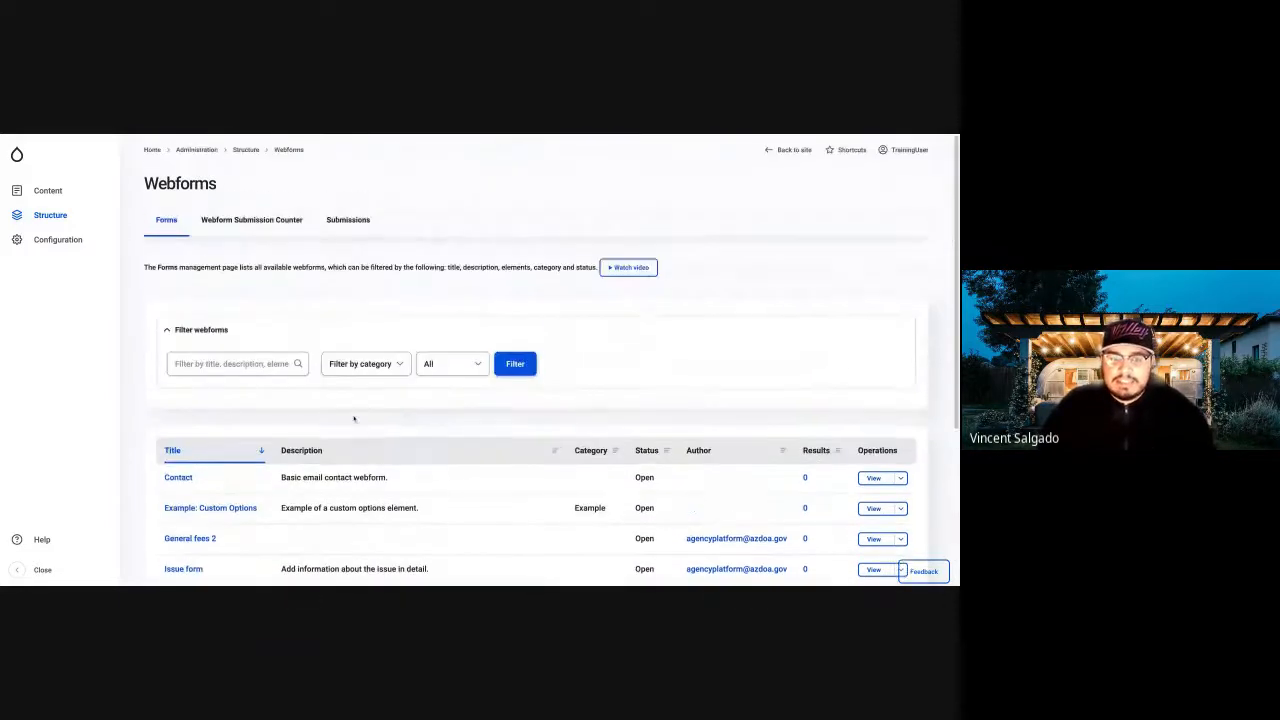
pyautogui.scroll(-1, 355, 421)
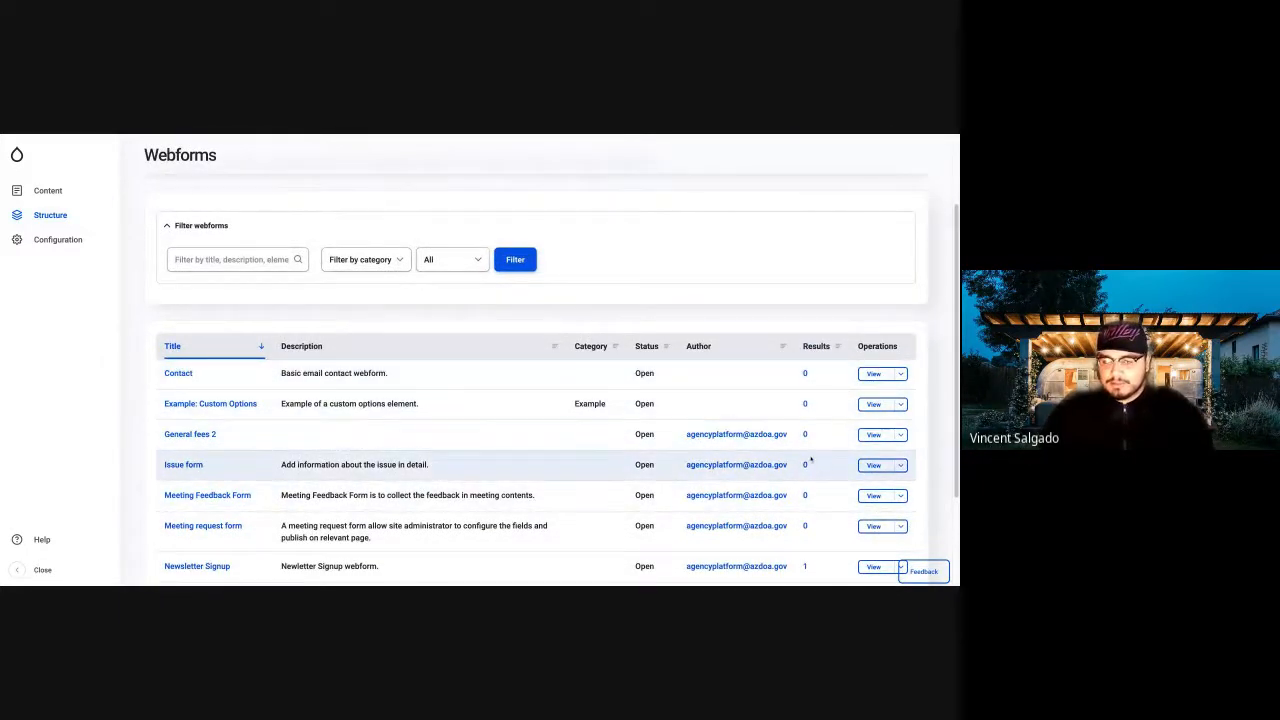
pyautogui.scroll(-2, 810, 462)
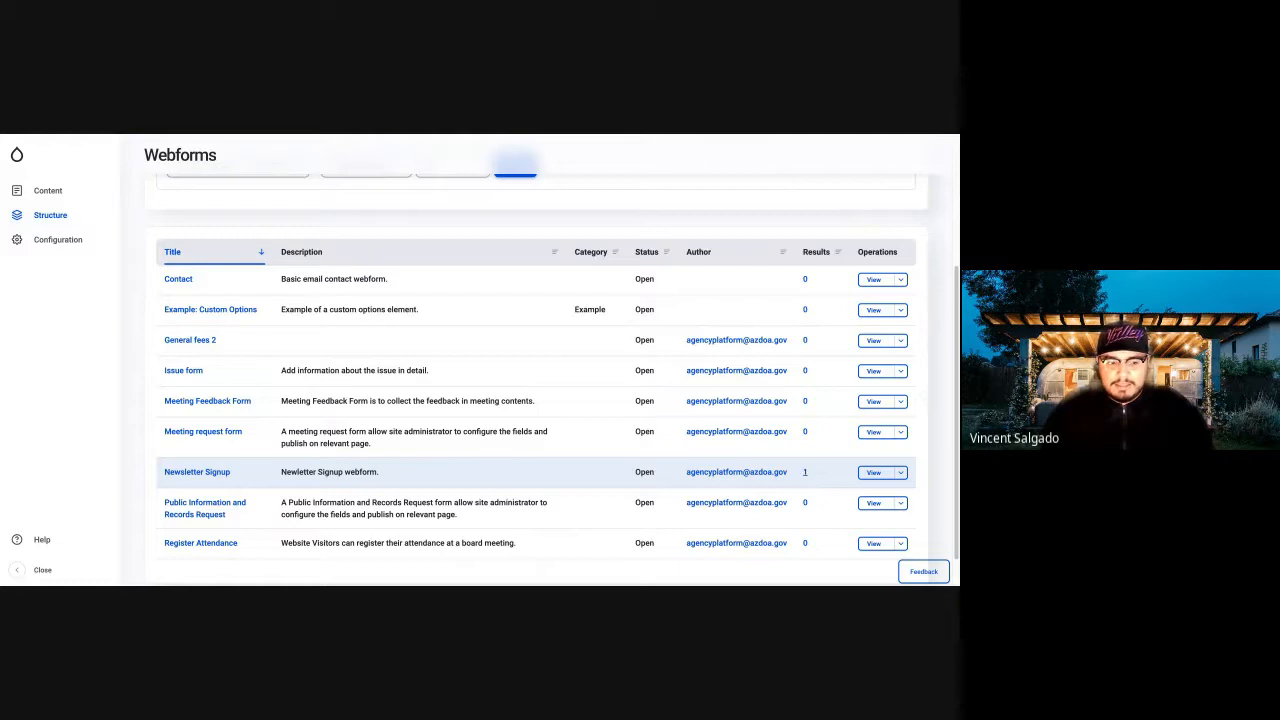
pyautogui.click(805, 472)
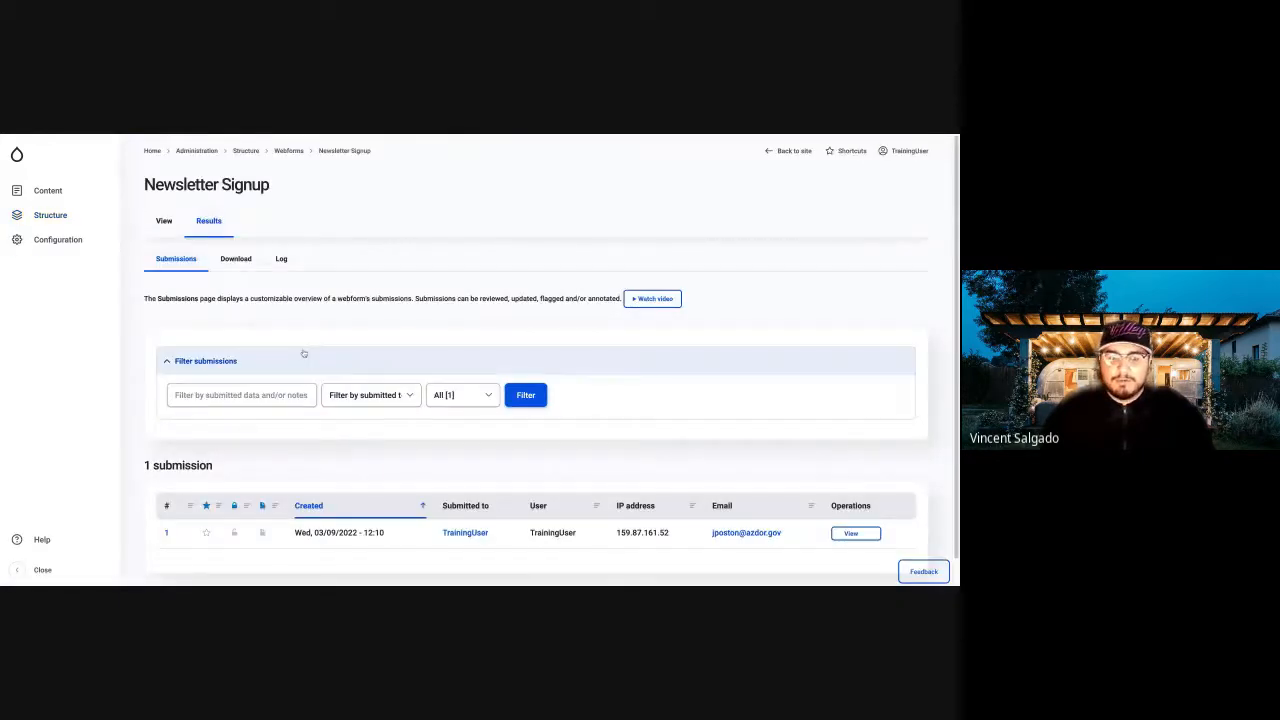
pyautogui.scroll(-1, 304, 353)
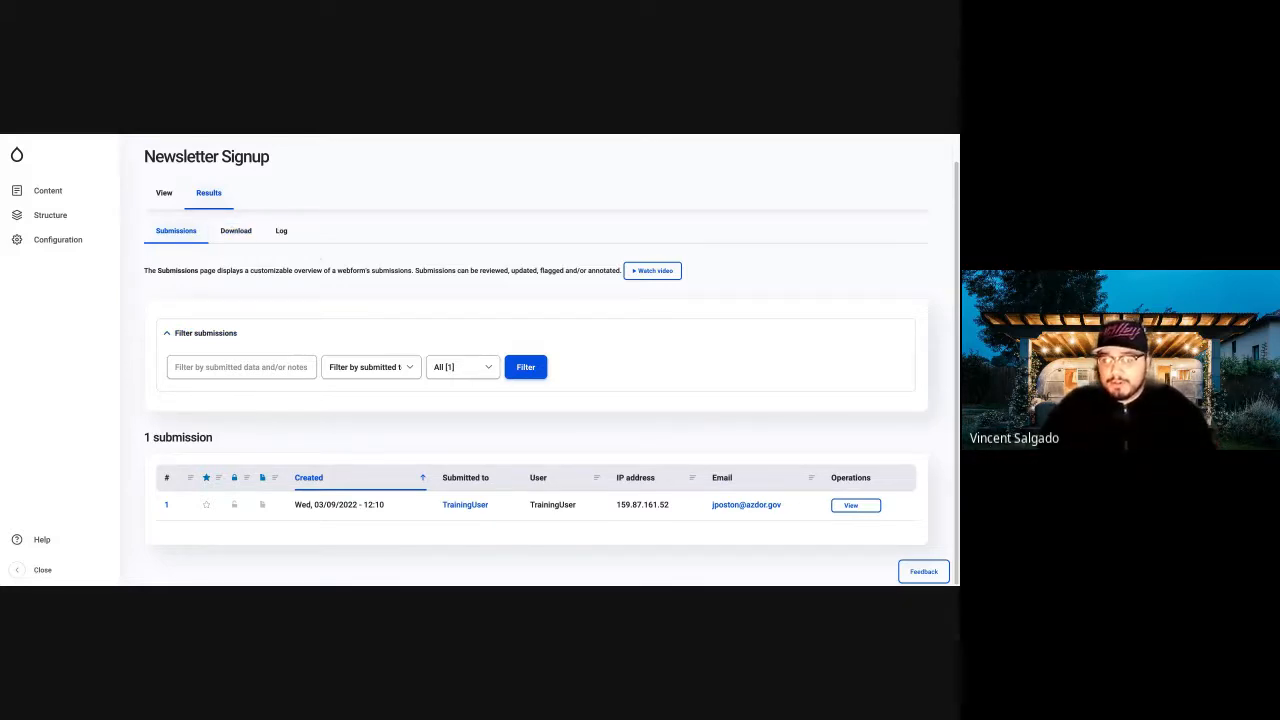
# Look through the Content, Structure and Configuration entries, opening the People and the Search and metadata configuration pages.
pyautogui.scroll(1, 205, 225)
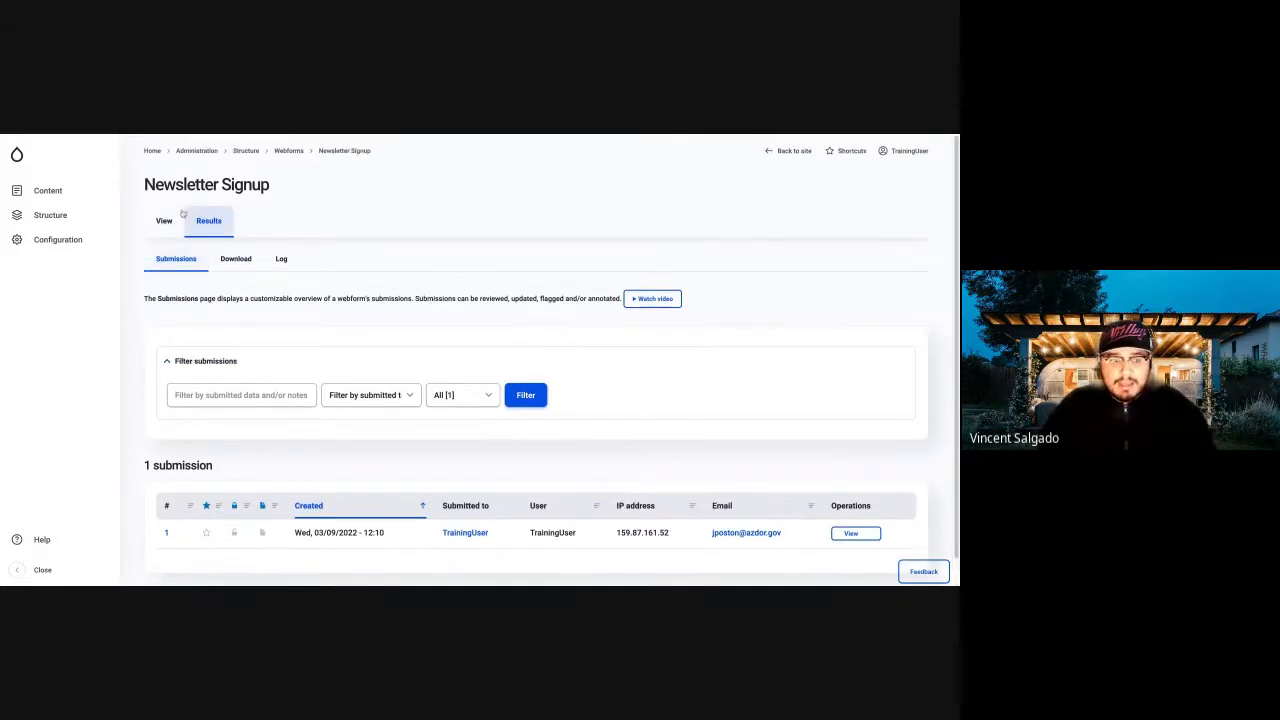
pyautogui.click(24, 192)
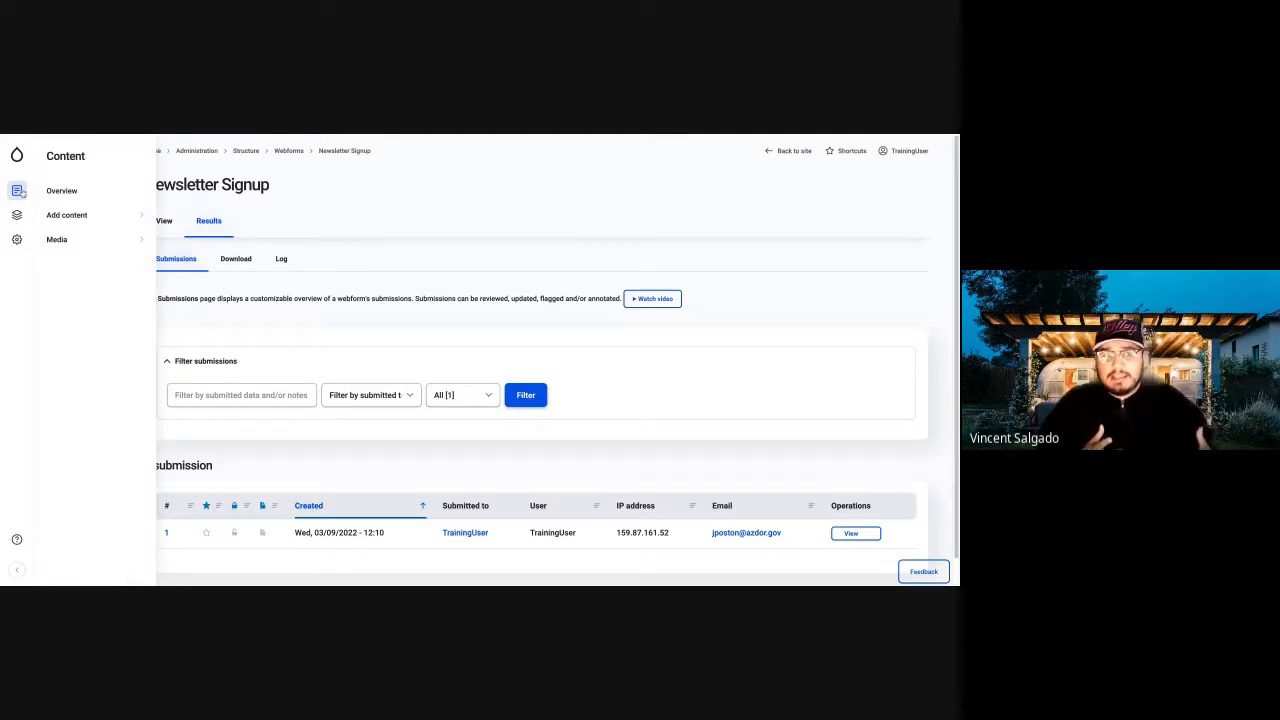
pyautogui.click(17, 216)
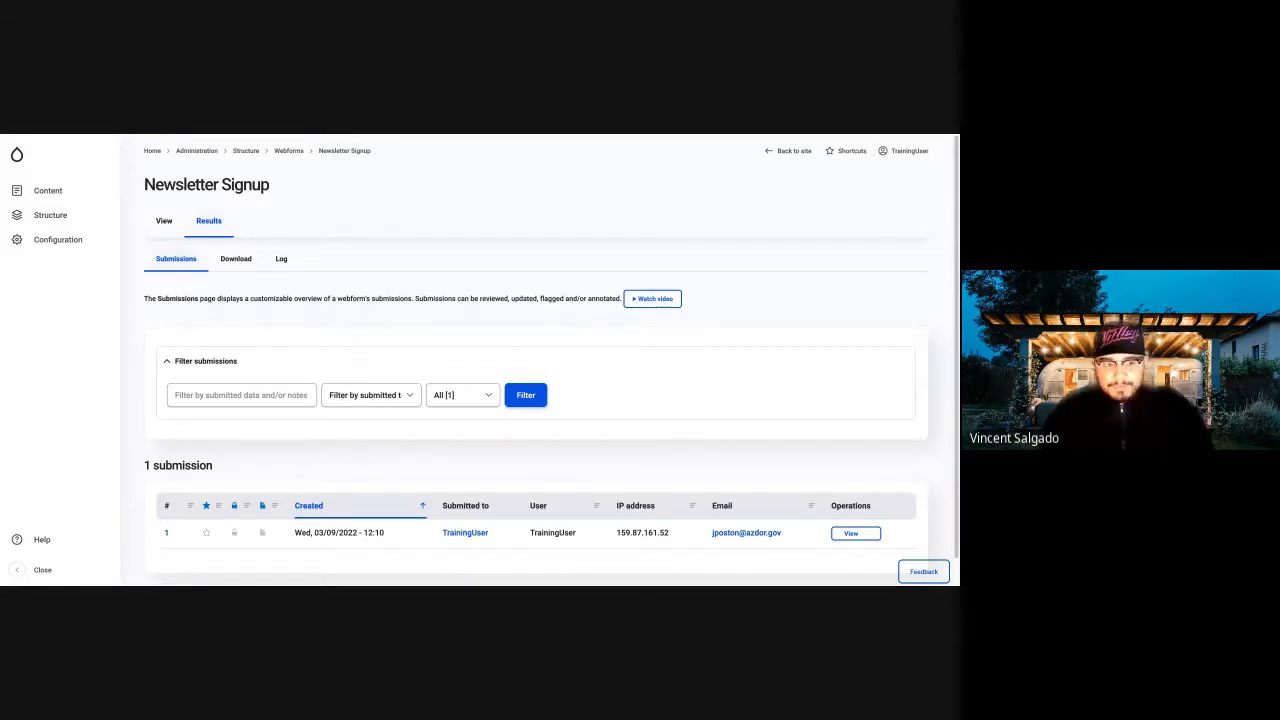
pyautogui.click(24, 244)
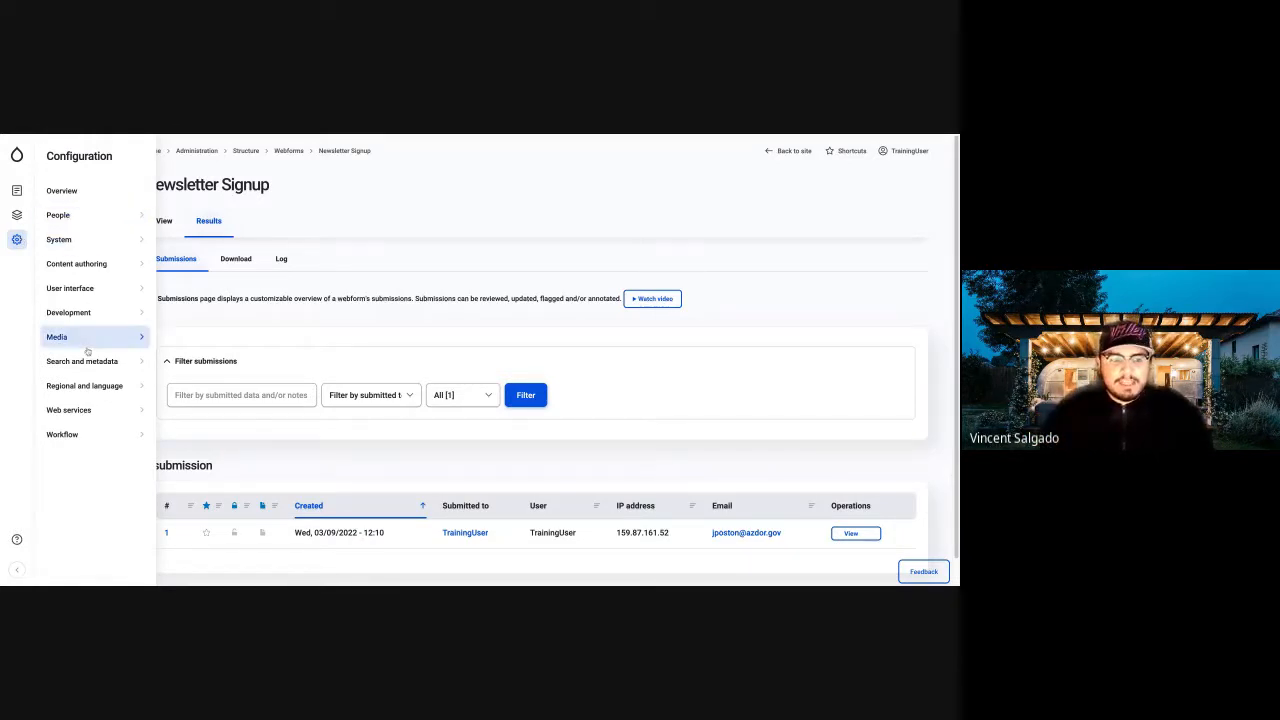
pyautogui.click(89, 216)
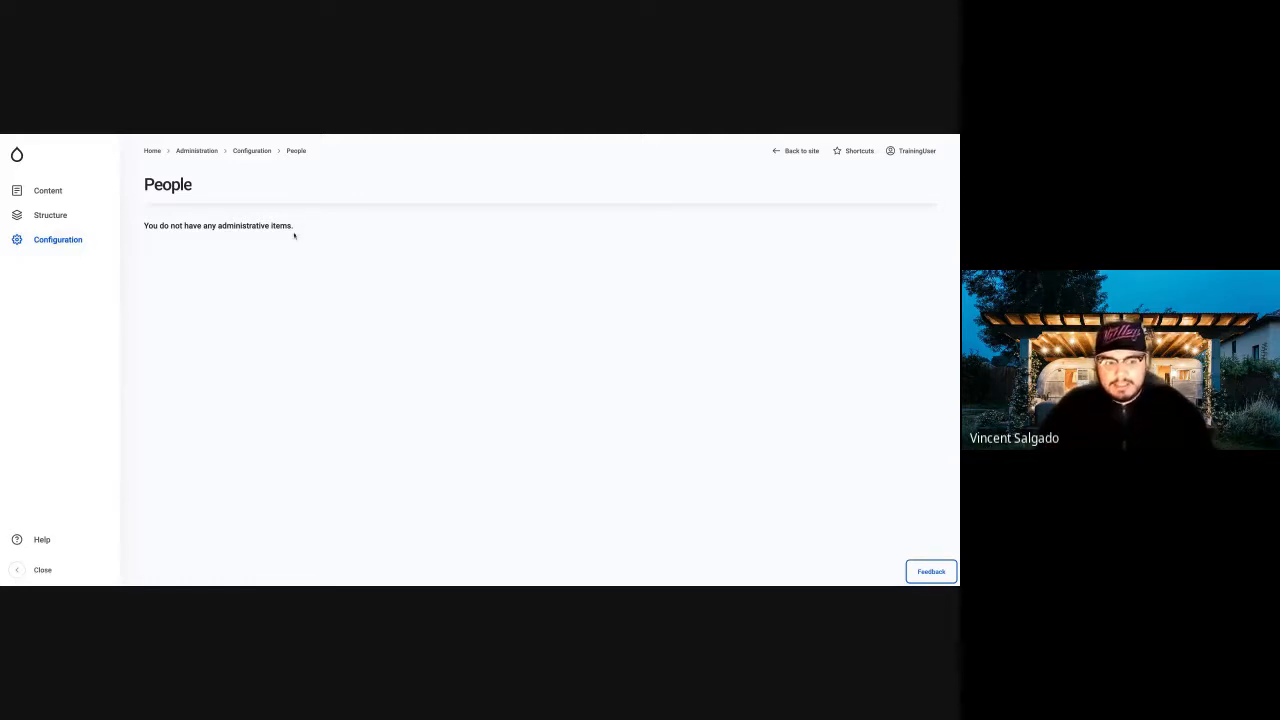
pyautogui.click(39, 245)
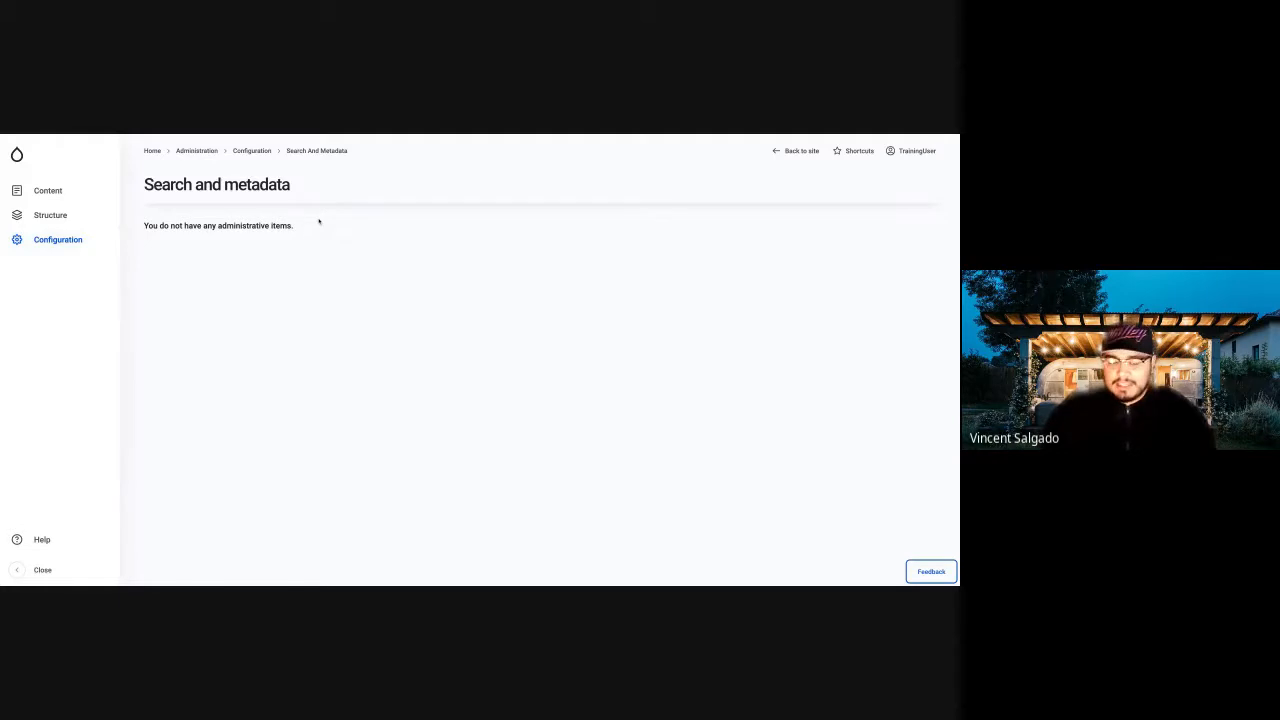
# Open the Content overview, filter the list to the Leadership content type, and review the matching items.
pyautogui.moveTo(27, 194)
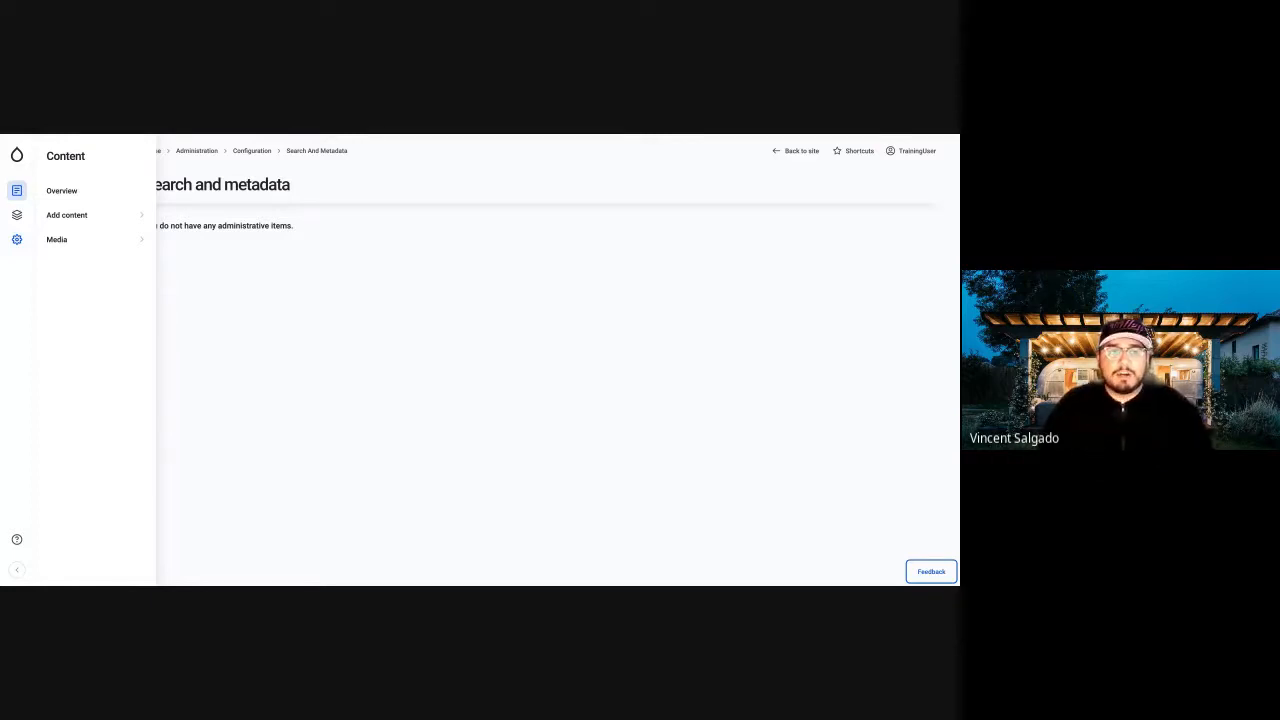
pyautogui.click(56, 193)
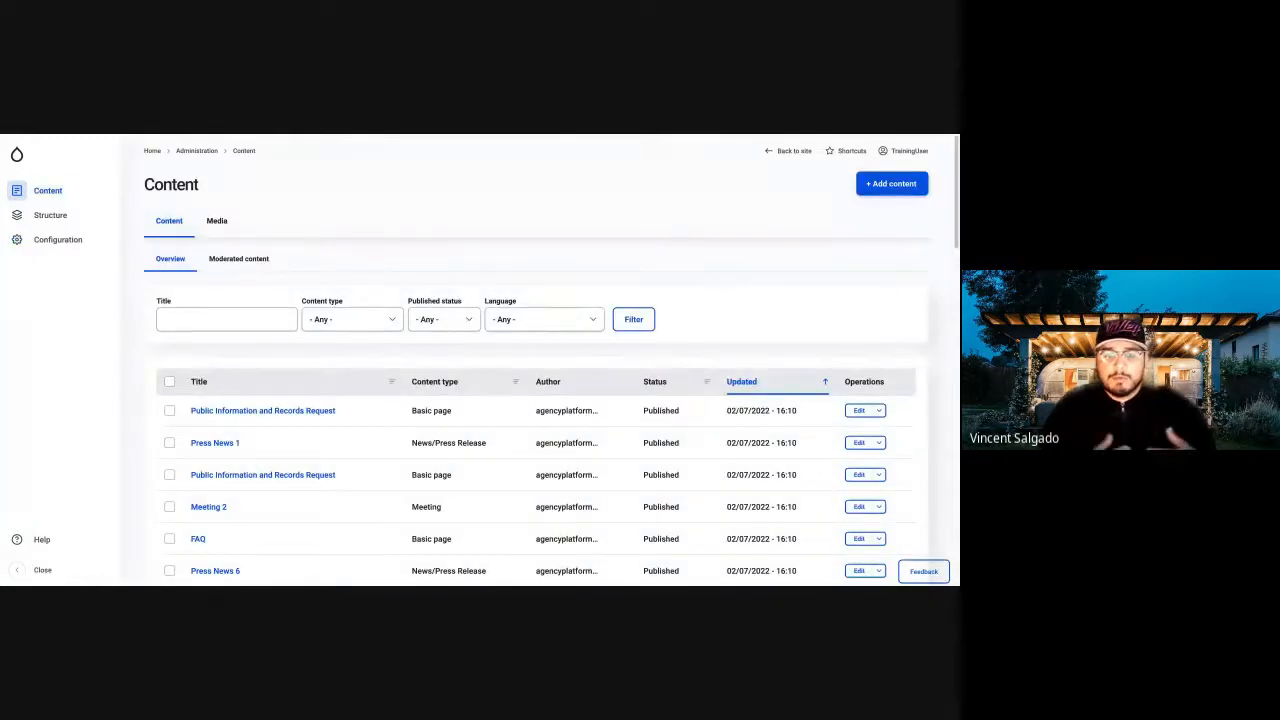
pyautogui.click(242, 313)
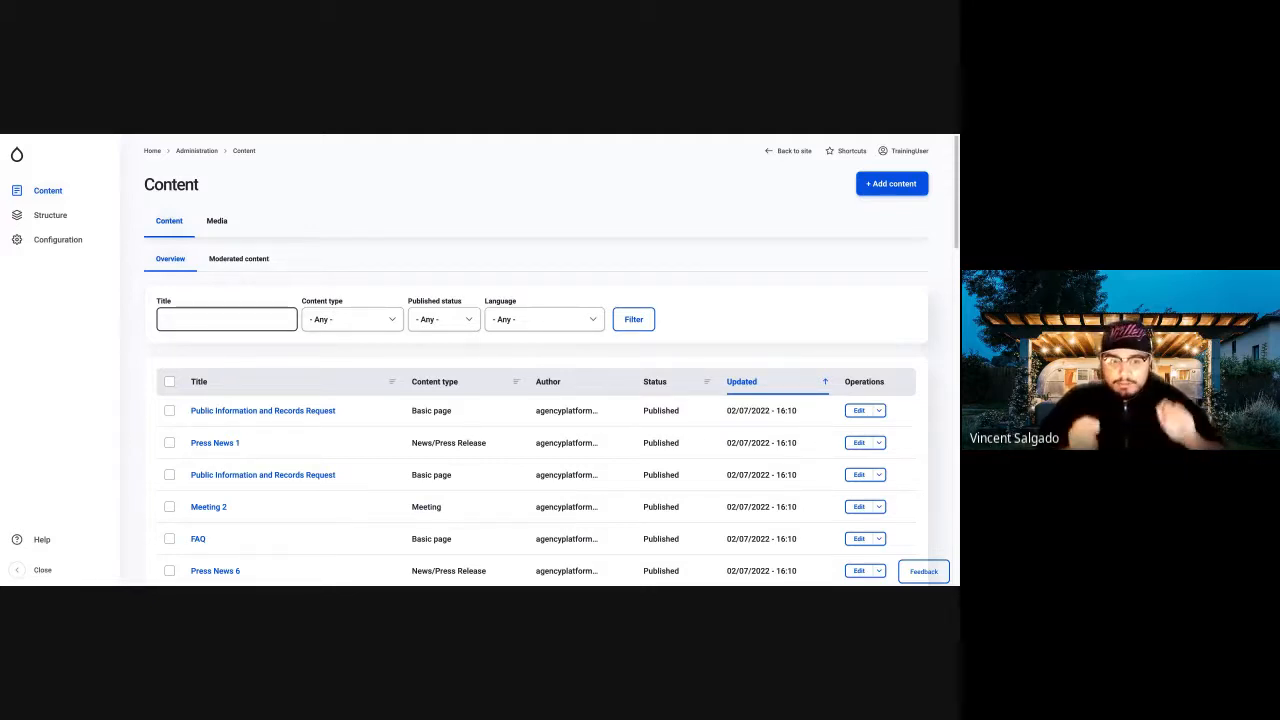
pyautogui.click(203, 322)
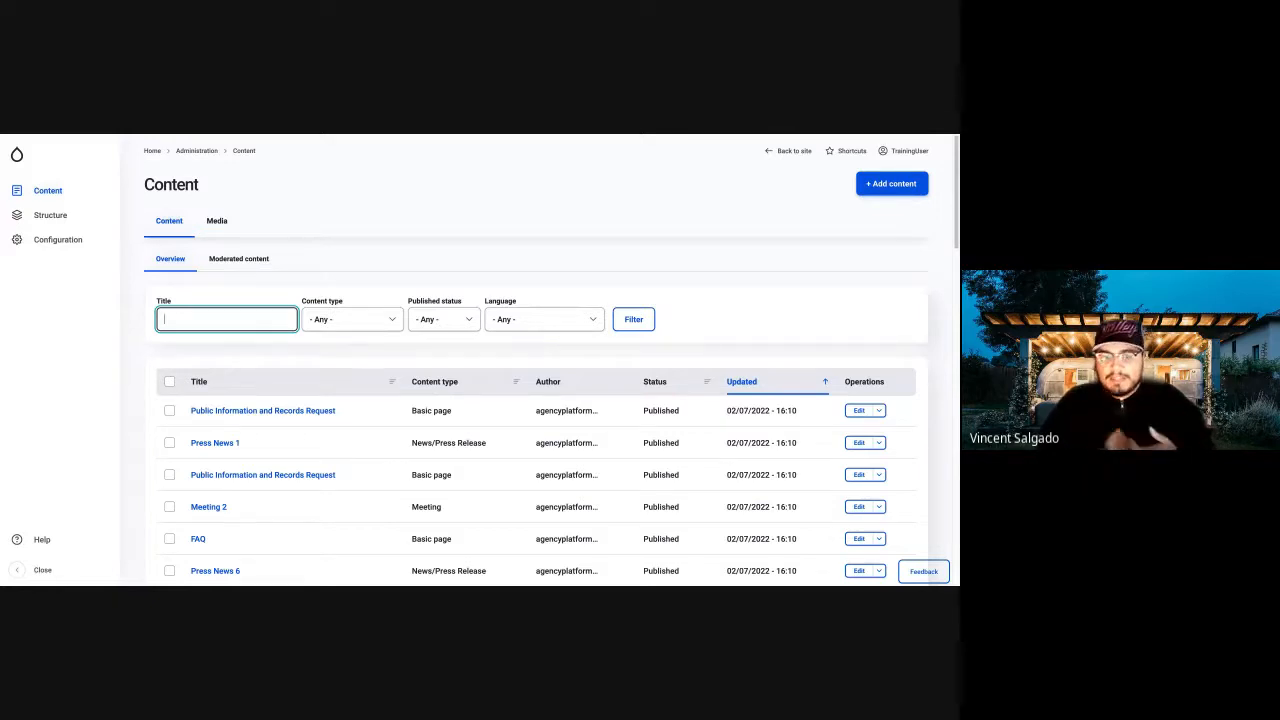
pyautogui.click(316, 321)
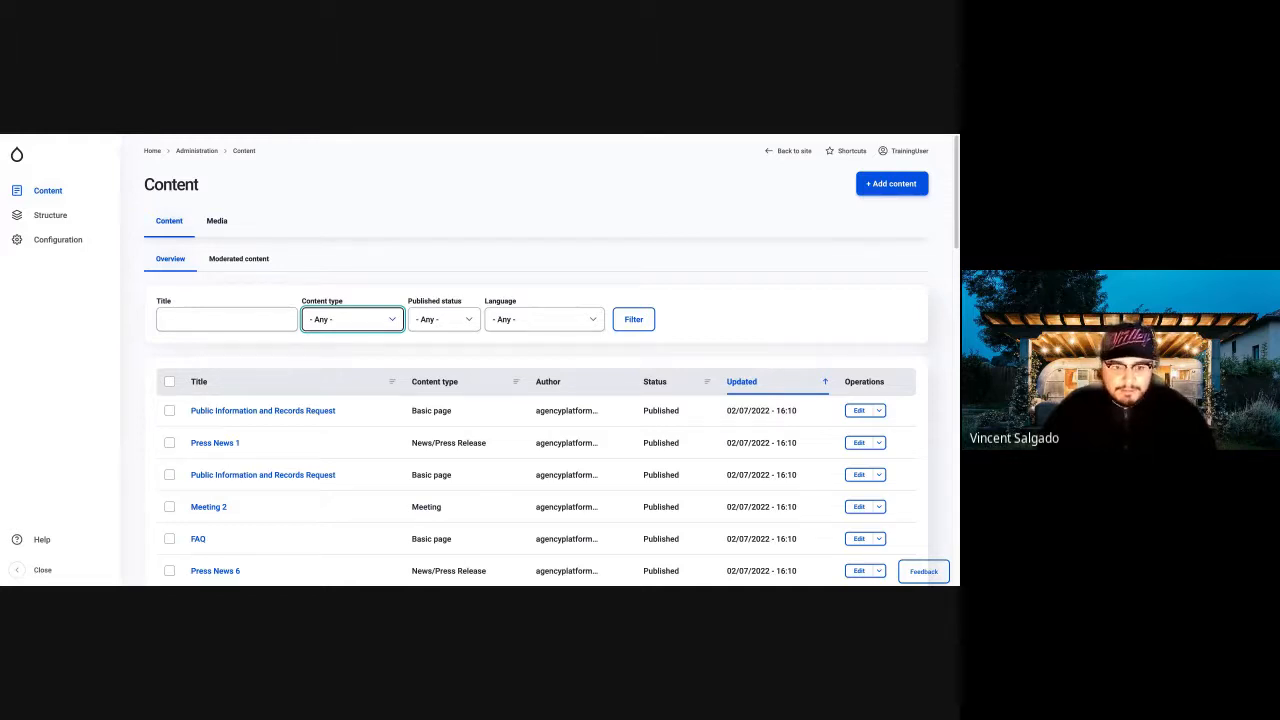
pyautogui.click(340, 405)
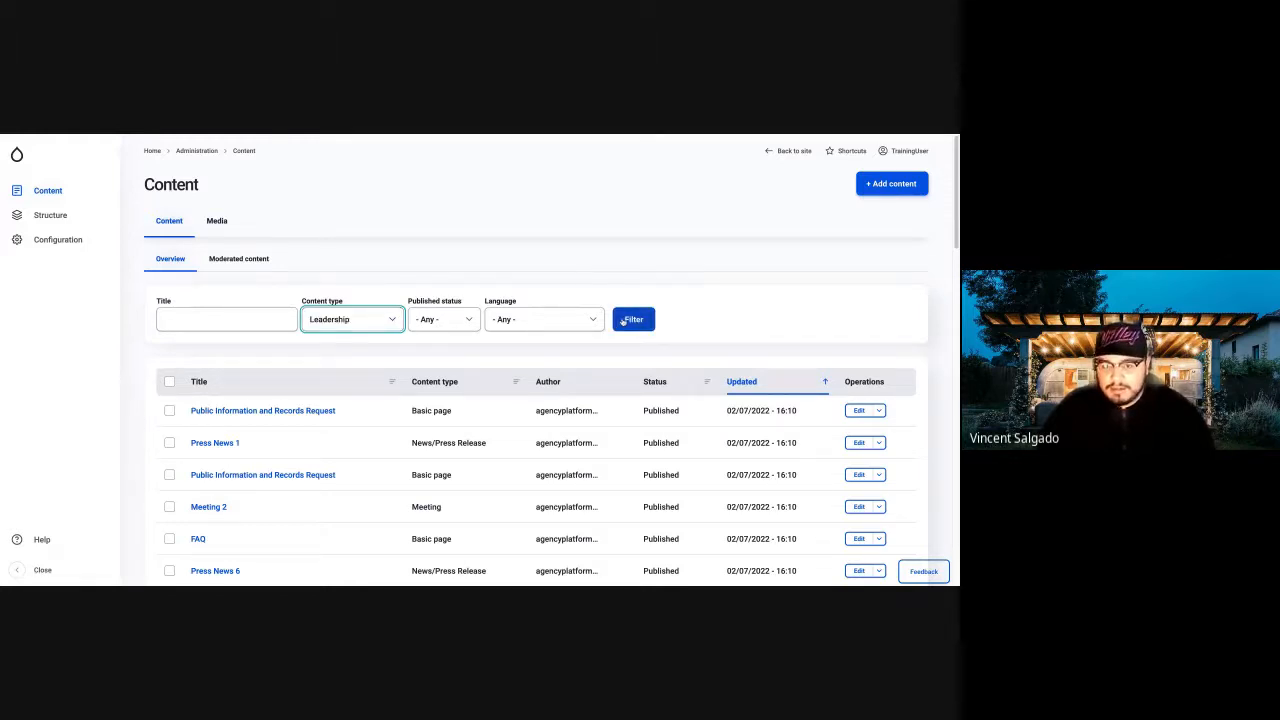
pyautogui.click(623, 321)
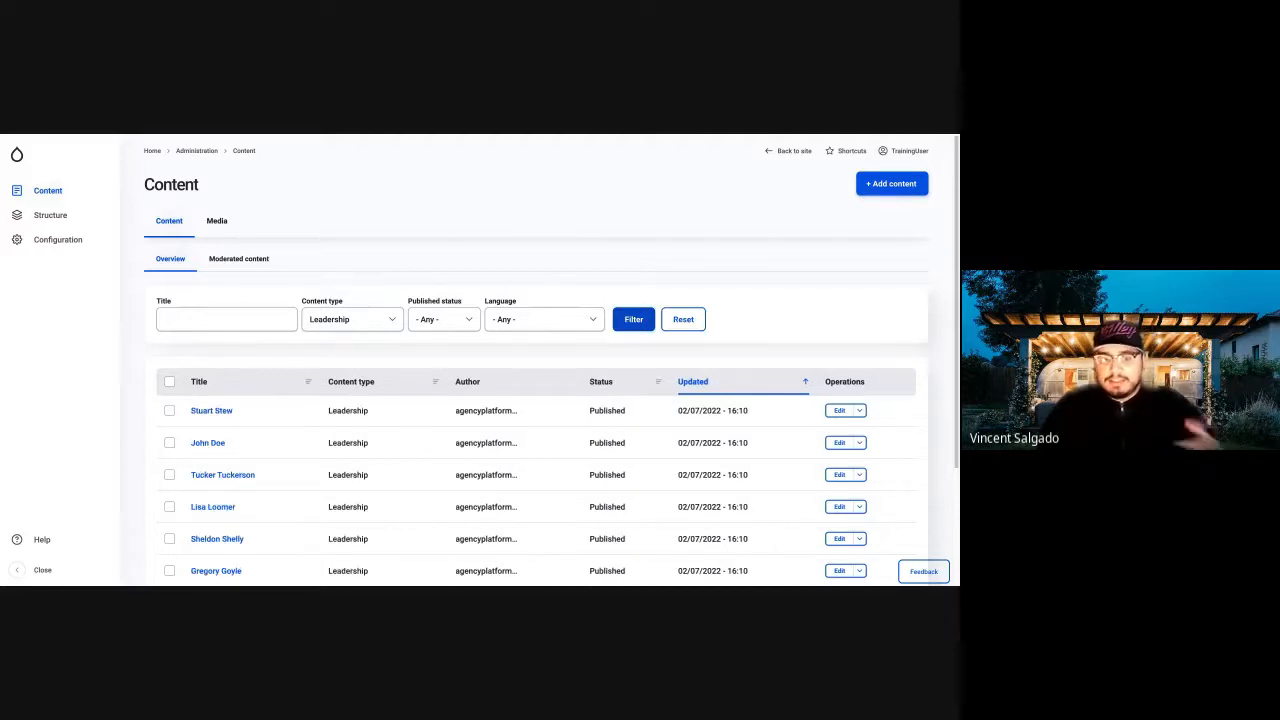
pyautogui.scroll(-3, 283, 450)
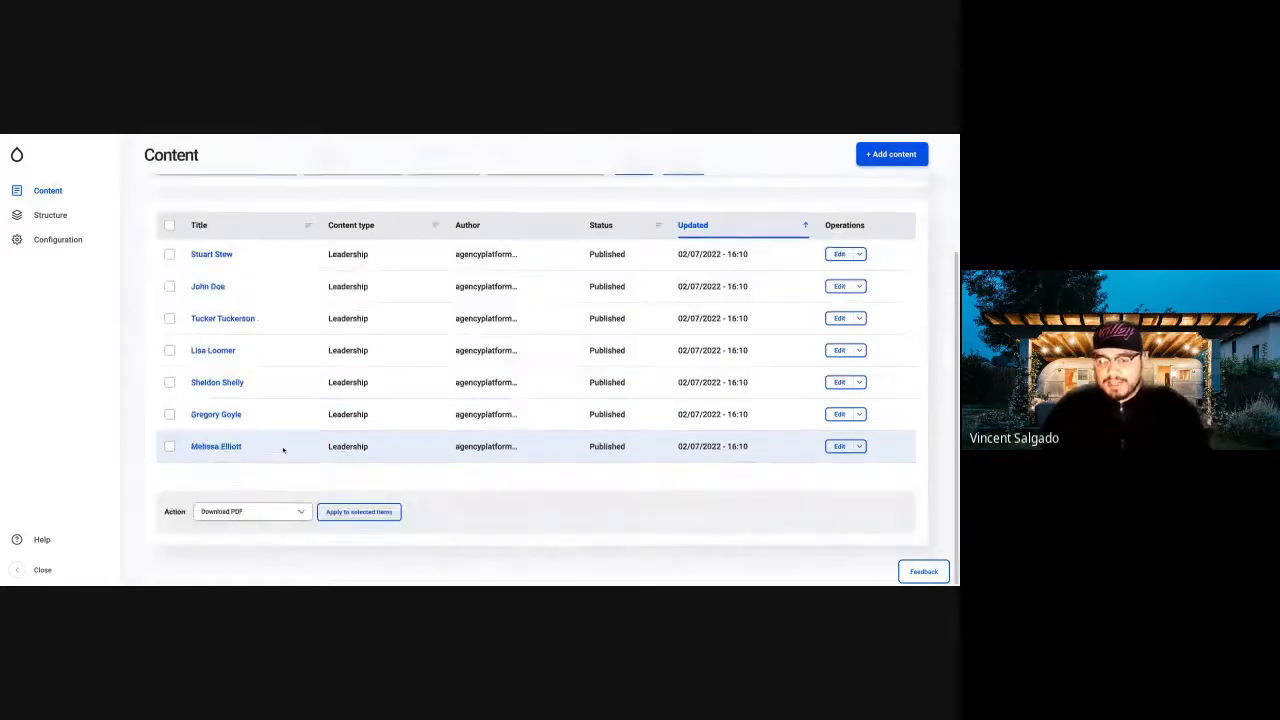
pyautogui.scroll(3, 283, 450)
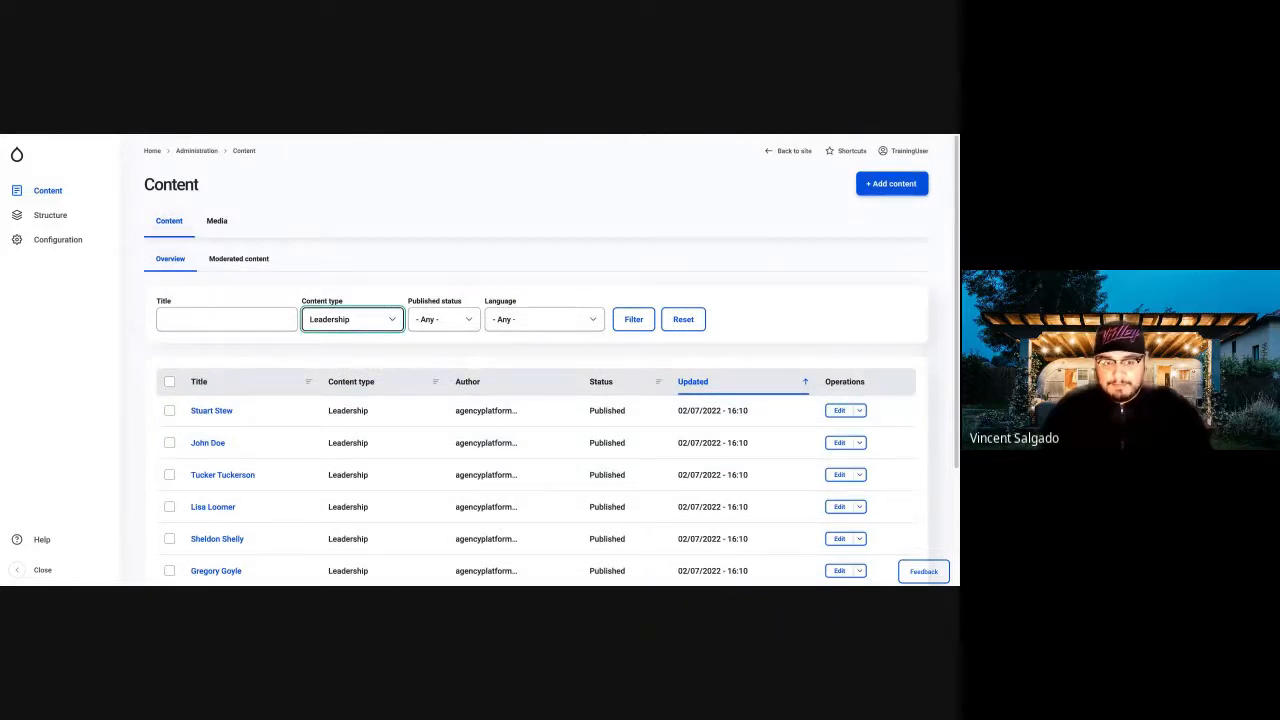
# Set the content type filter back to Any and filter the content list by the title "Public".
pyautogui.click(330, 341)
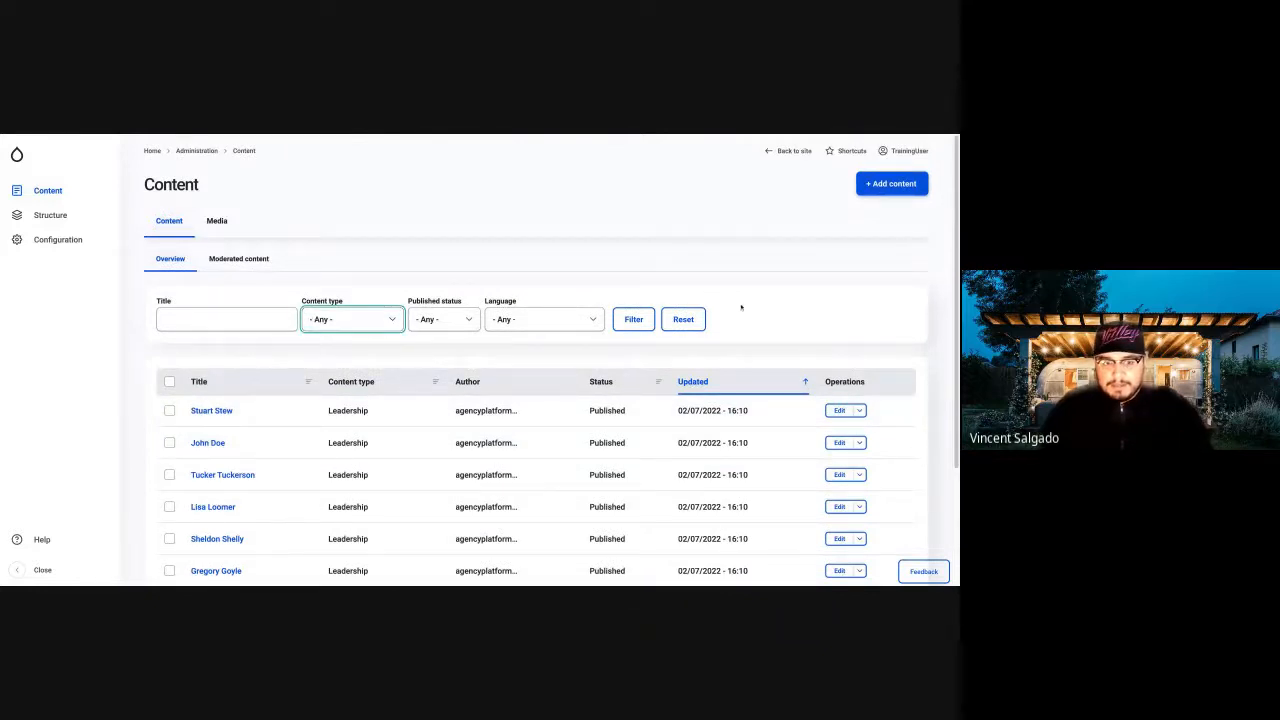
pyautogui.click(636, 320)
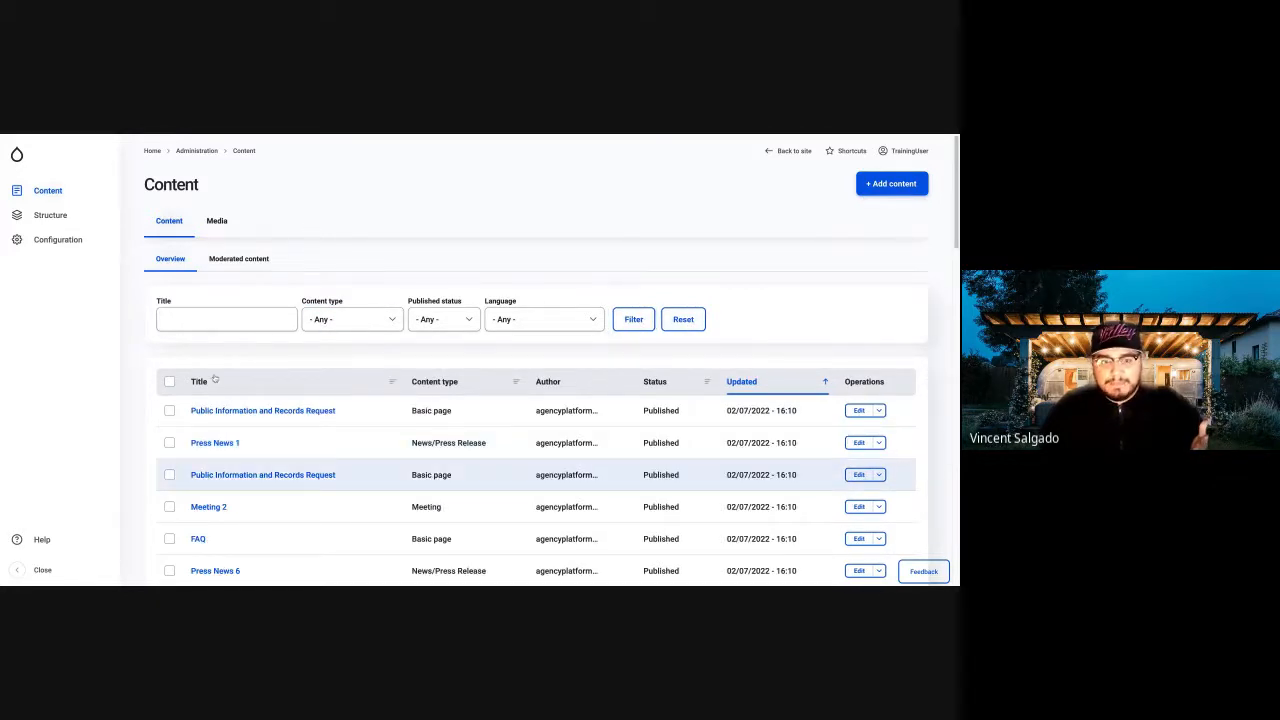
pyautogui.click(198, 316)
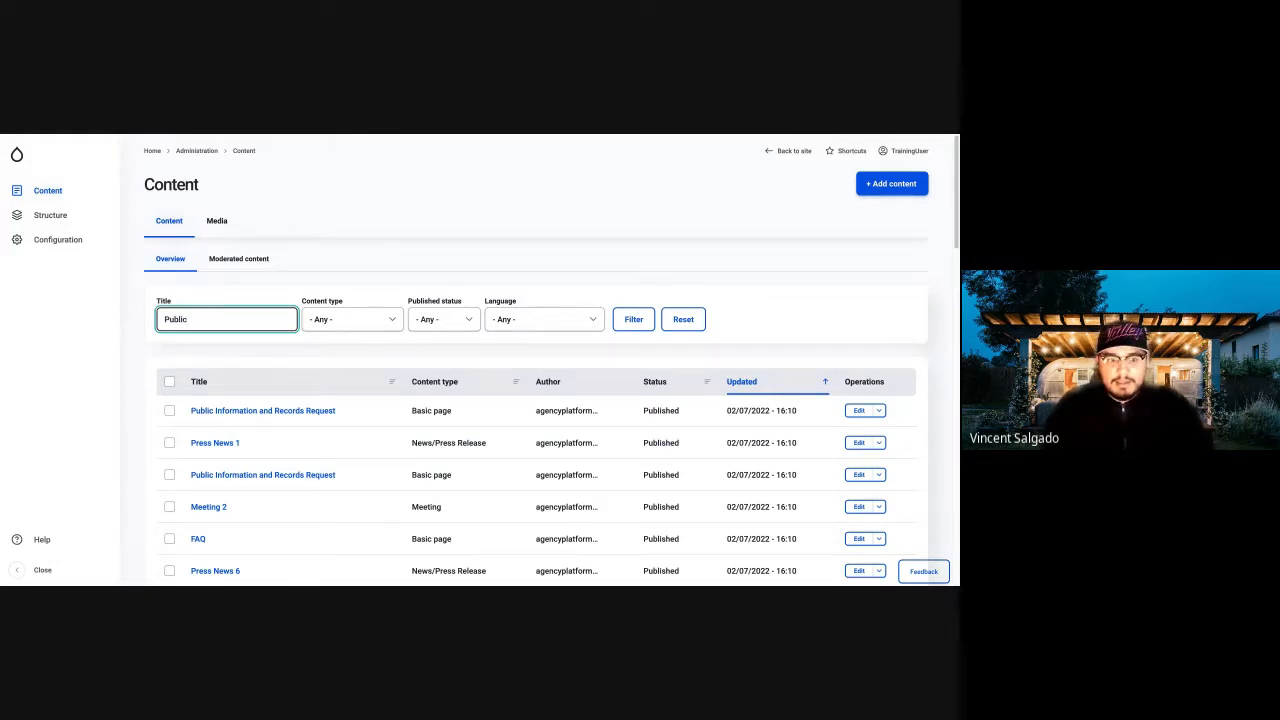
pyautogui.press('Return')
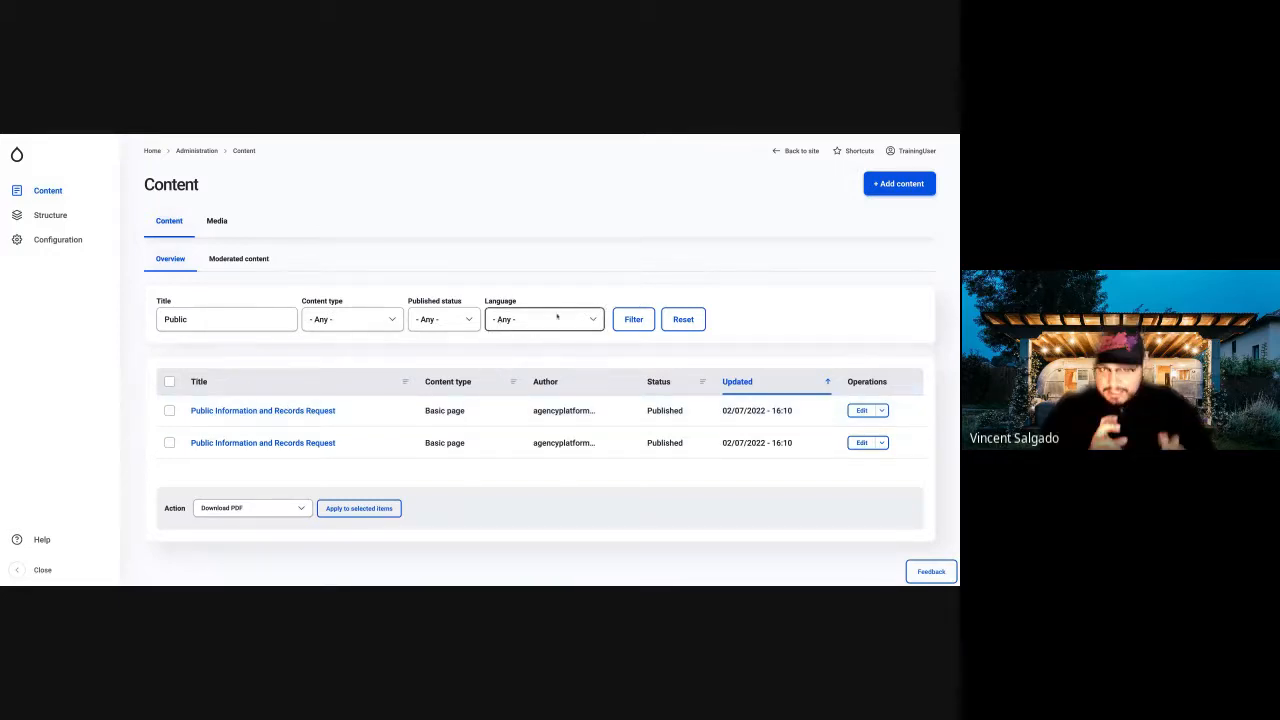
# Clear the title filter to list all content again and view the Meeting 2 page.
pyautogui.doubleClick(225, 321)
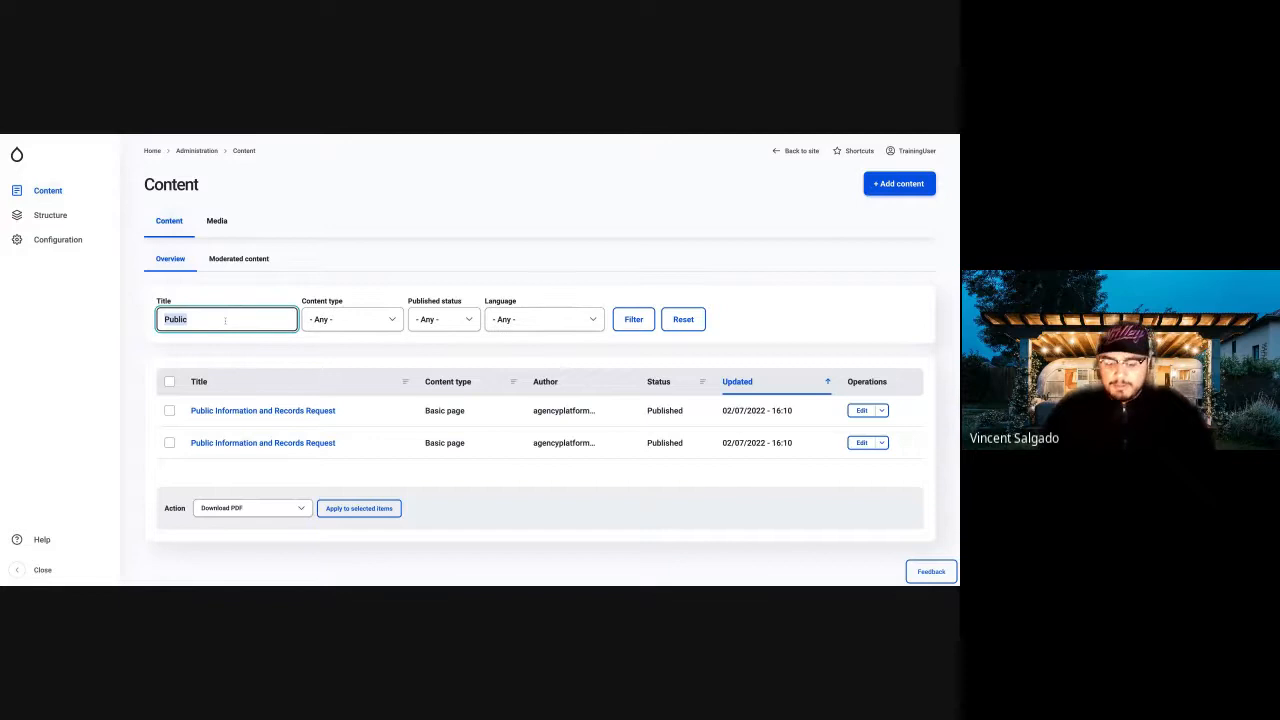
pyautogui.press('BackSpace')
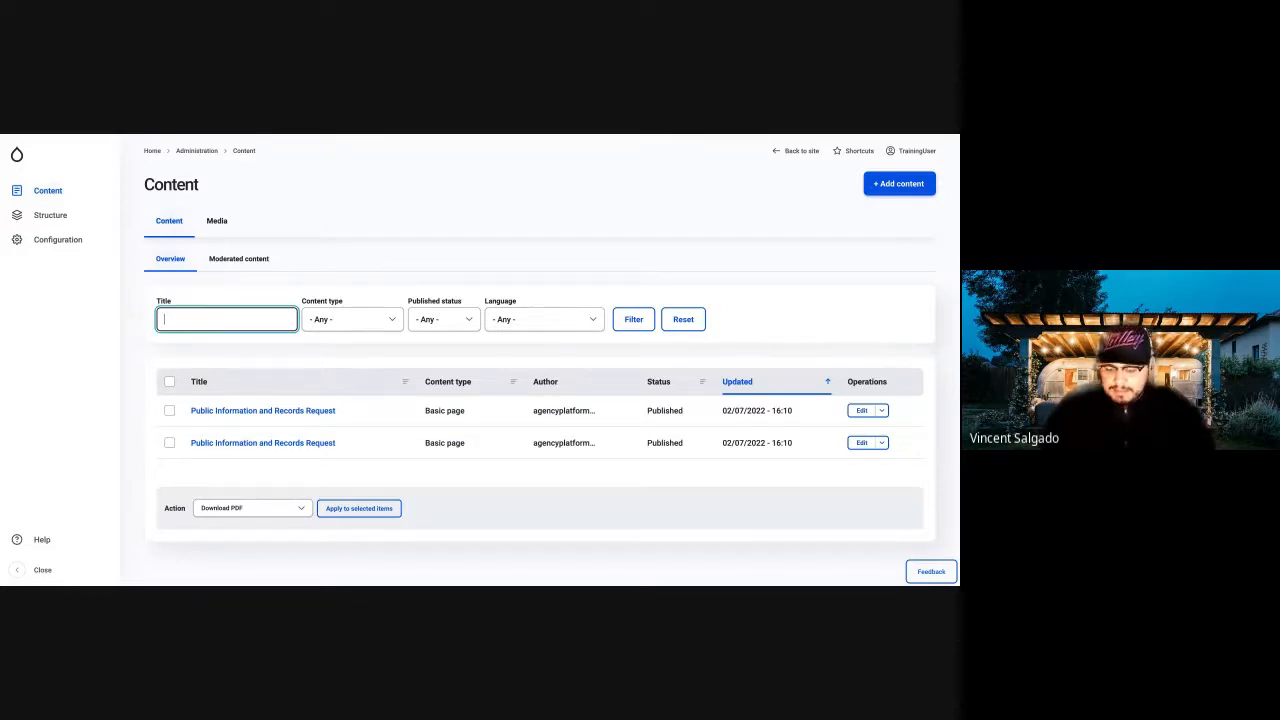
pyautogui.press('Return')
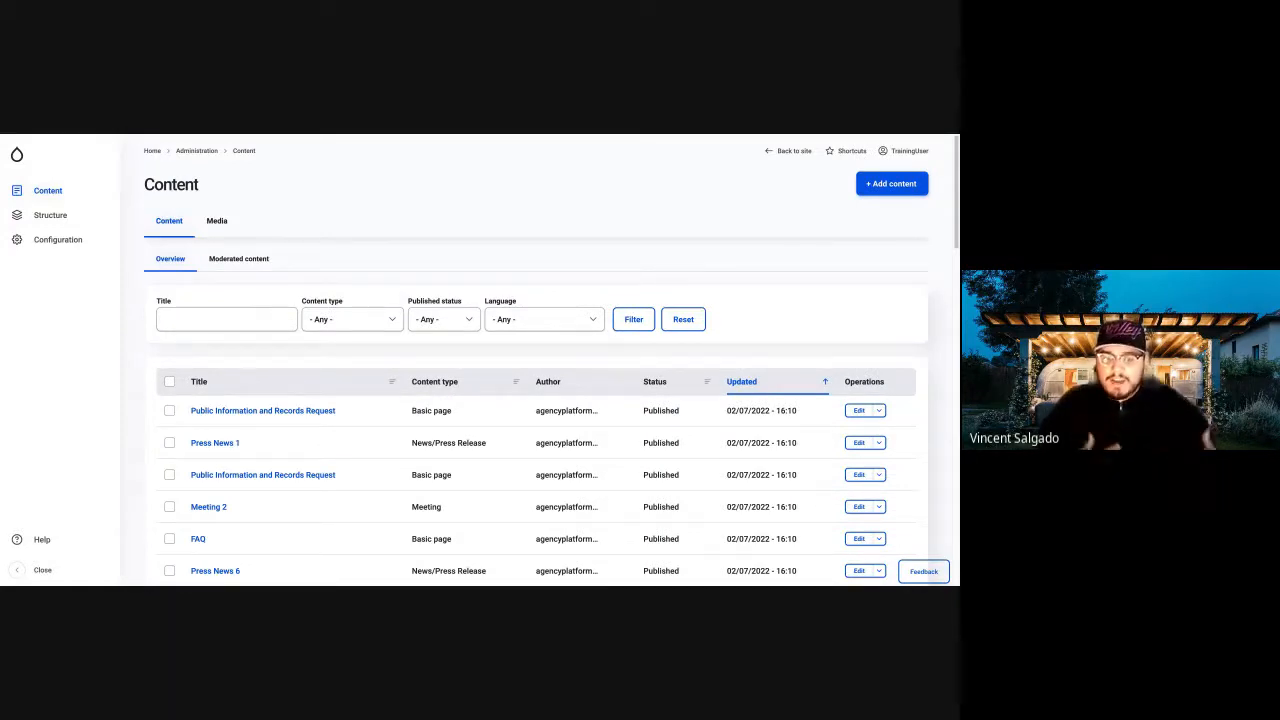
pyautogui.click(218, 507)
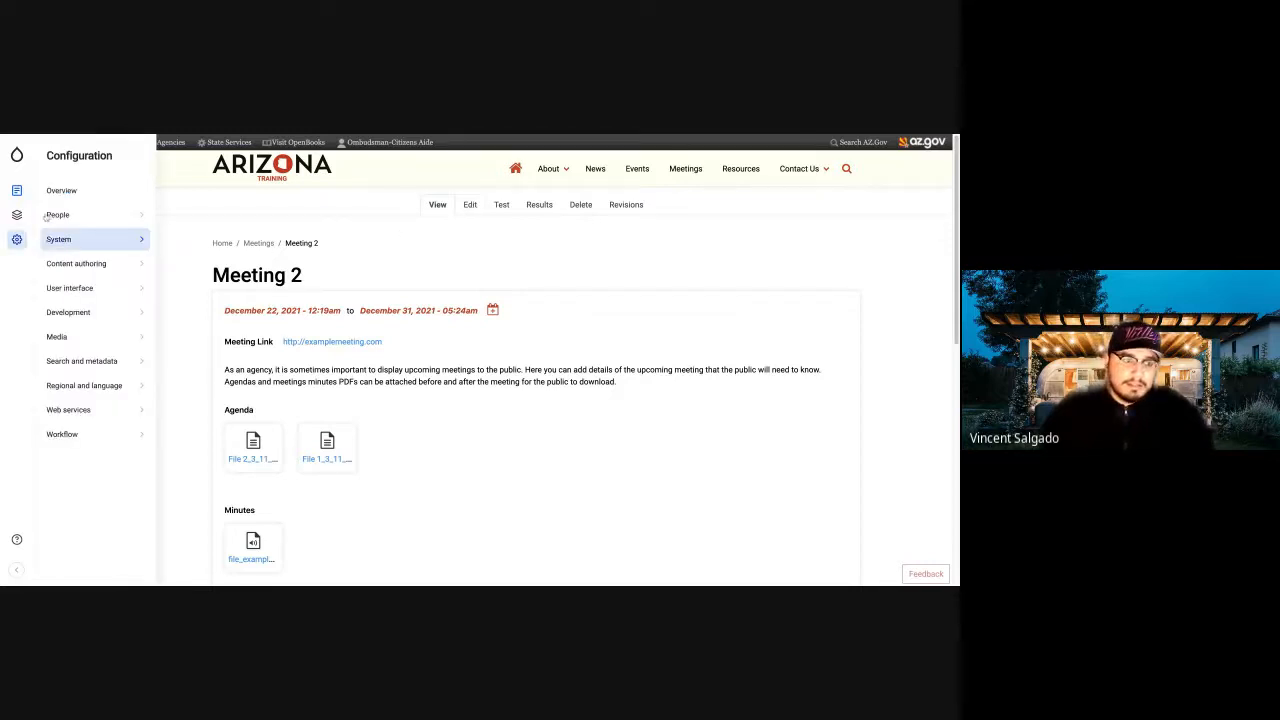
# Open the Media library from the Content entries and browse the grid of images and files.
pyautogui.moveTo(18, 191)
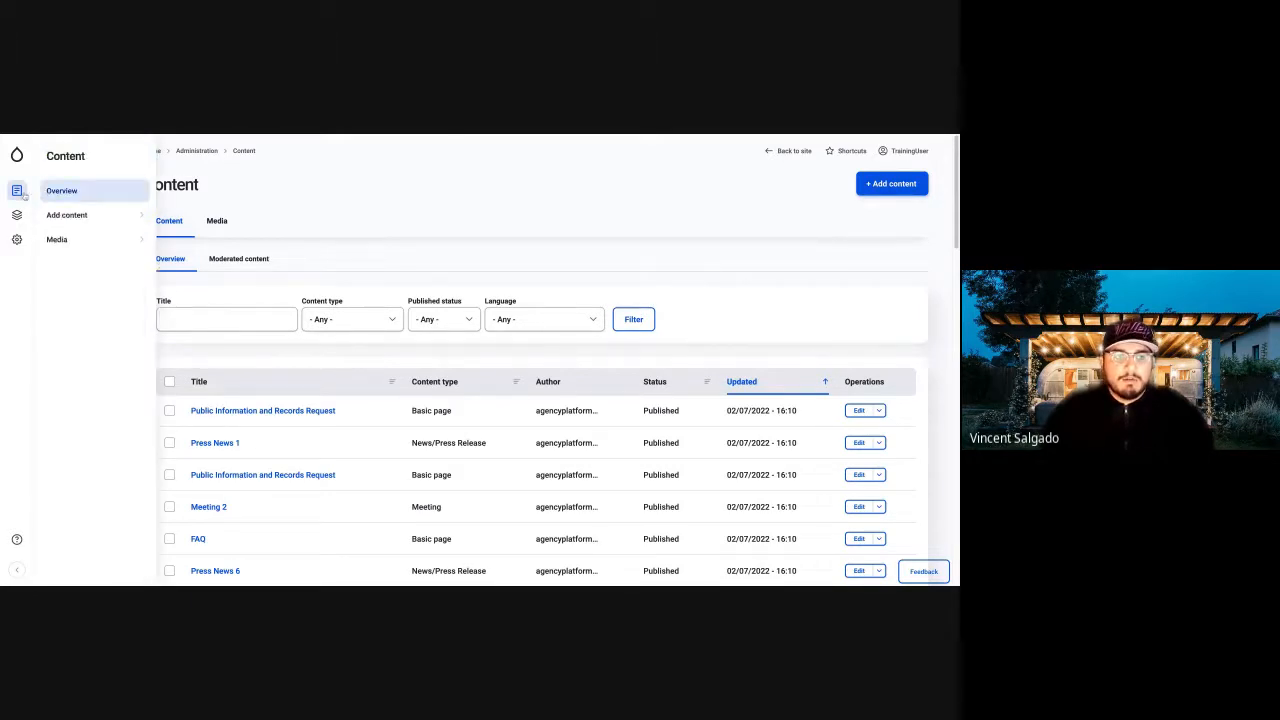
pyautogui.moveTo(87, 240)
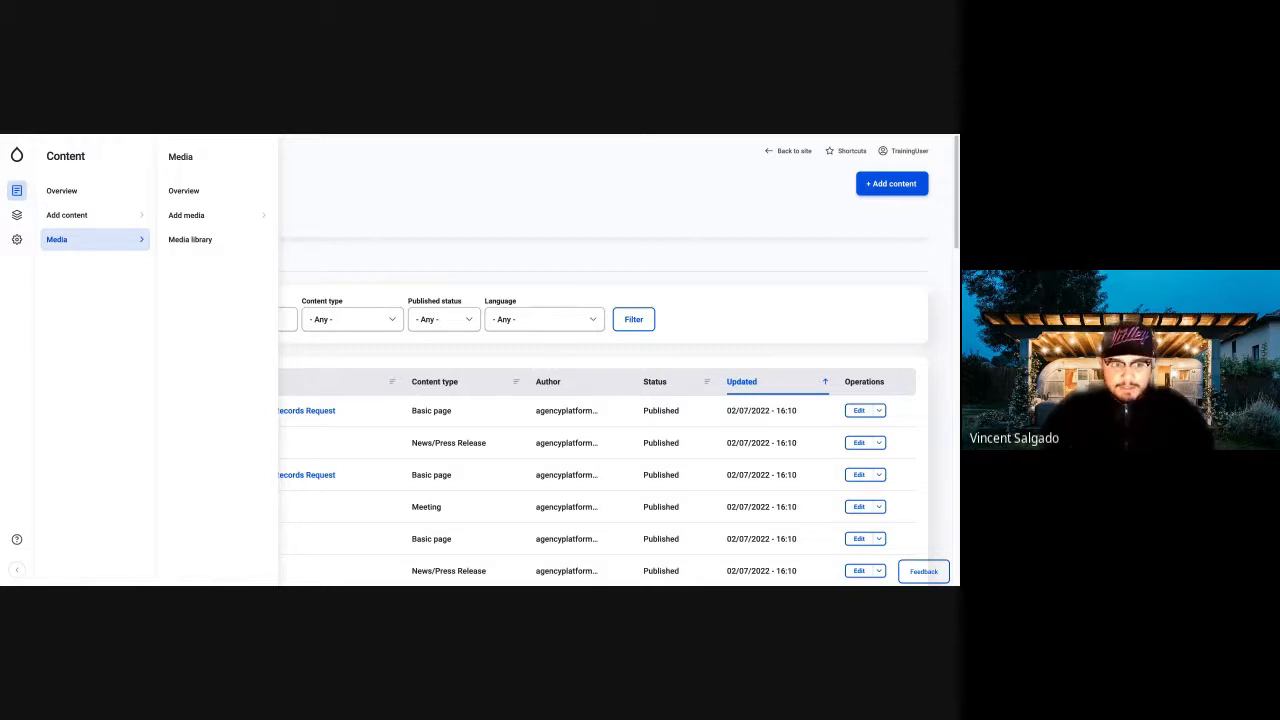
pyautogui.click(183, 241)
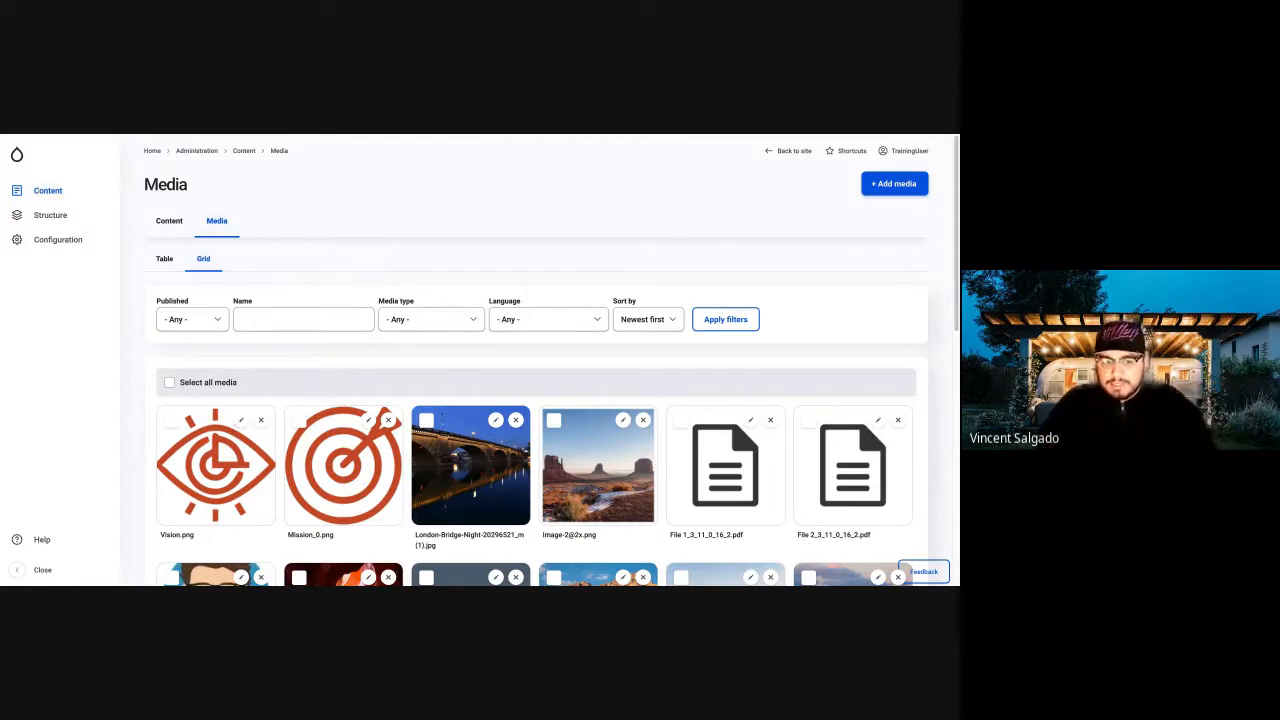
pyautogui.scroll(-3, 473, 368)
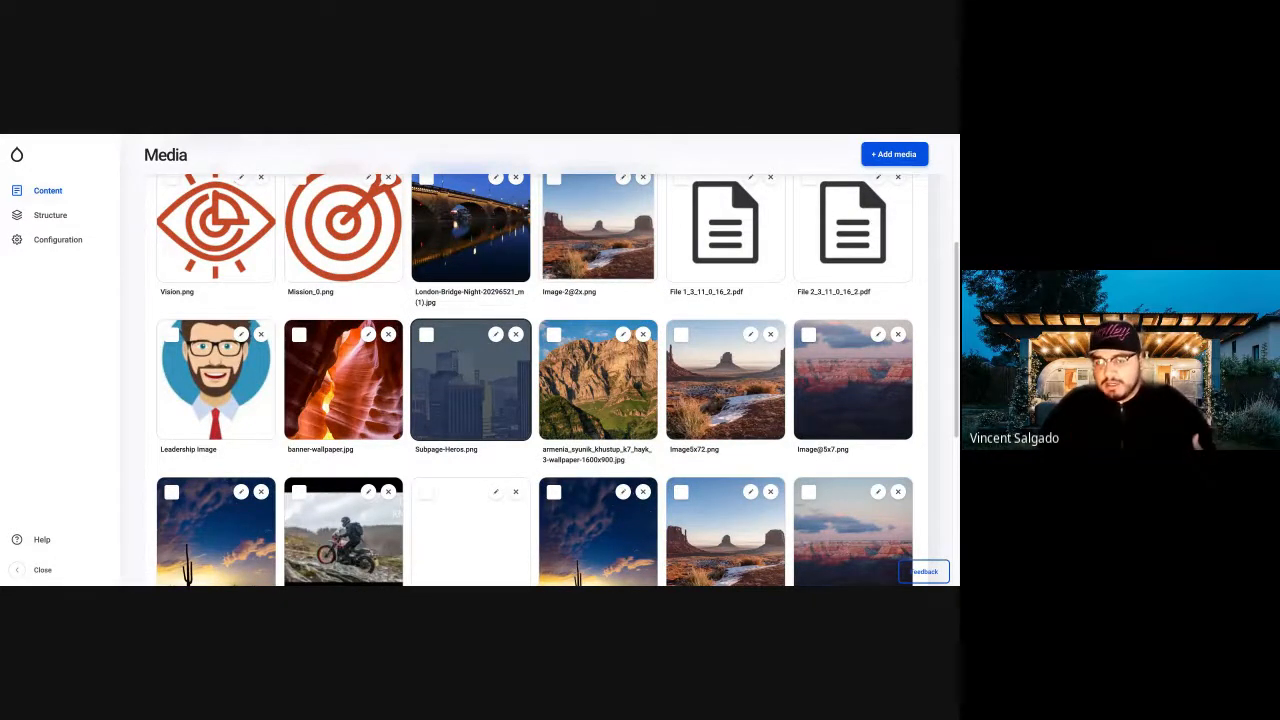
pyautogui.scroll(-1, 475, 347)
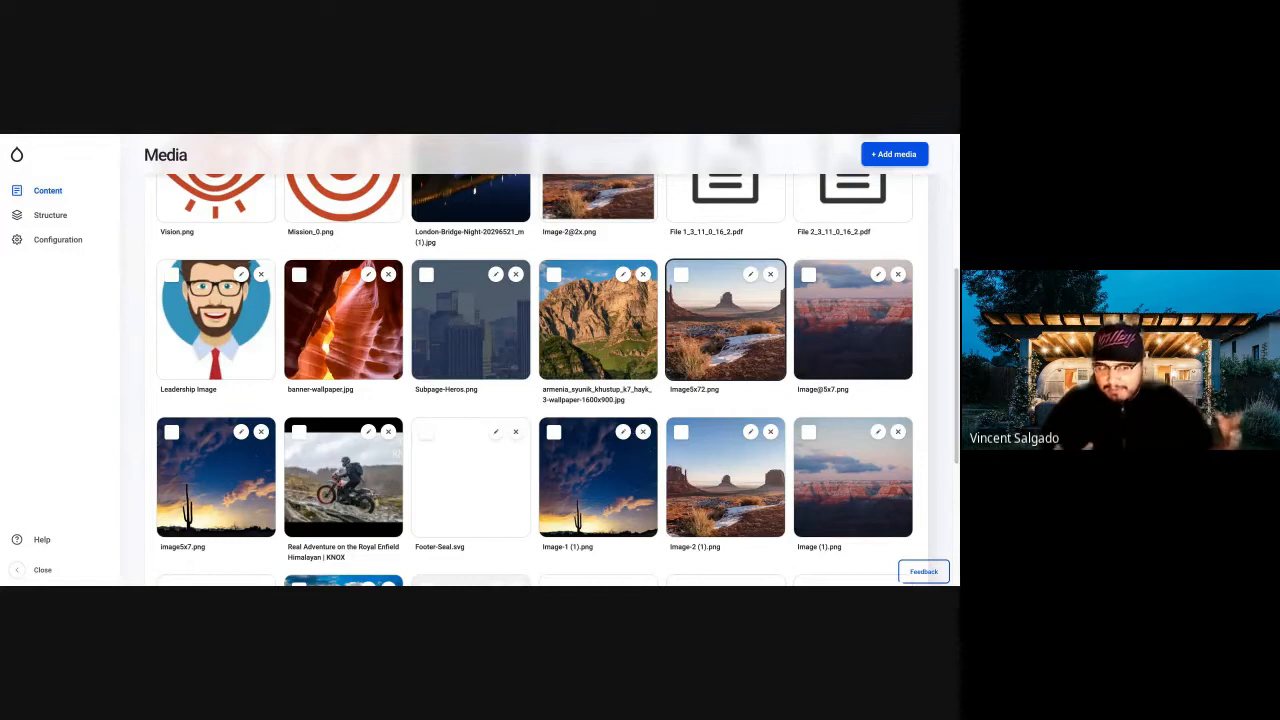
pyautogui.scroll(3, 747, 327)
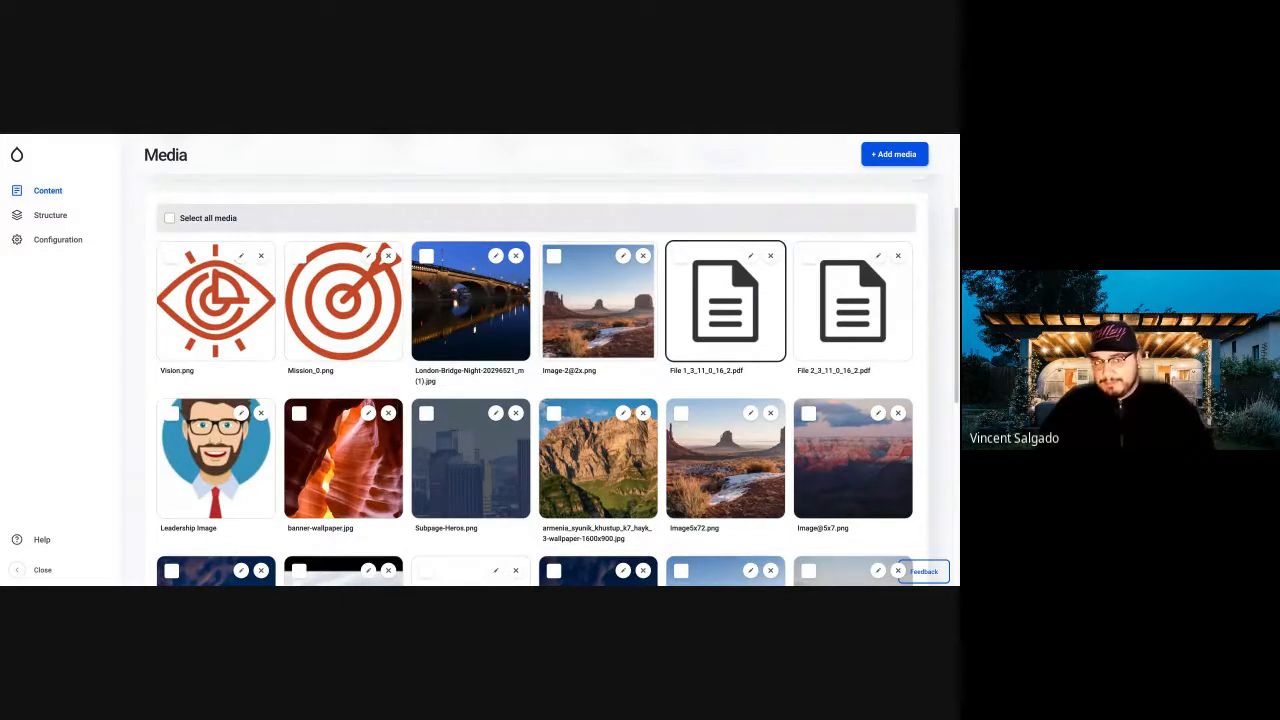
pyautogui.scroll(1, 605, 325)
pyautogui.scroll(-1, 605, 325)
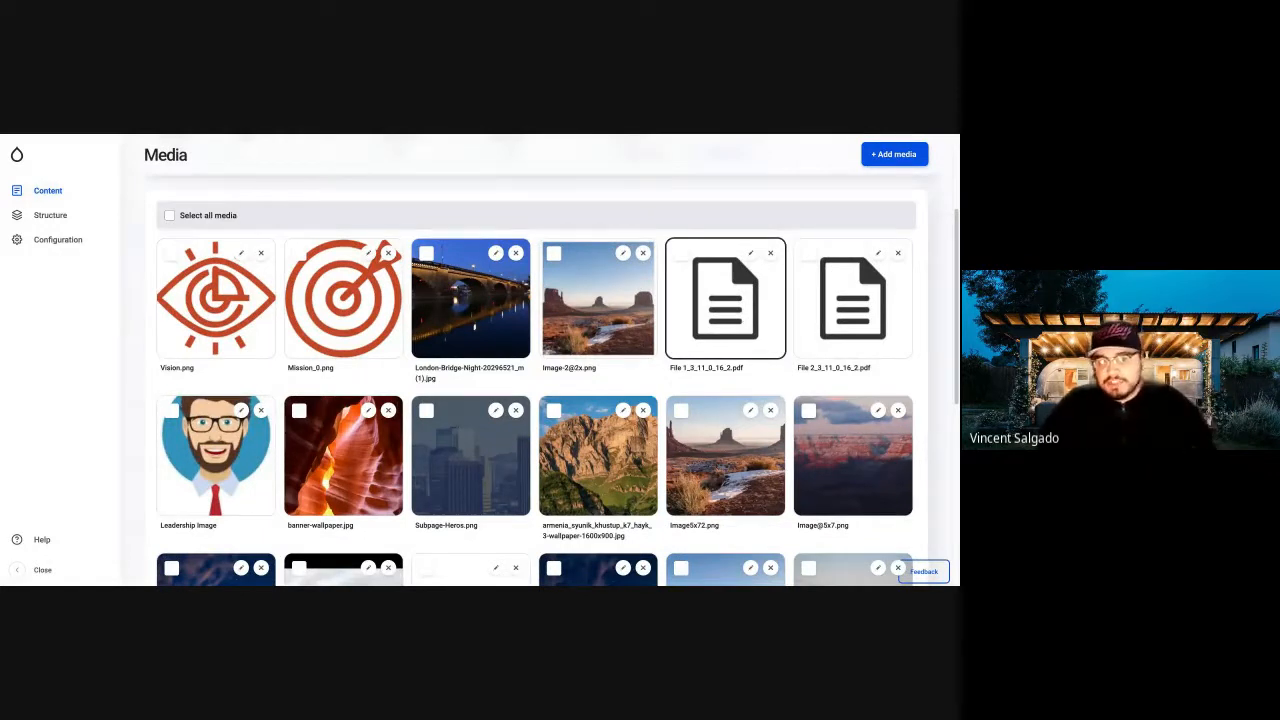
pyautogui.scroll(3, 533, 346)
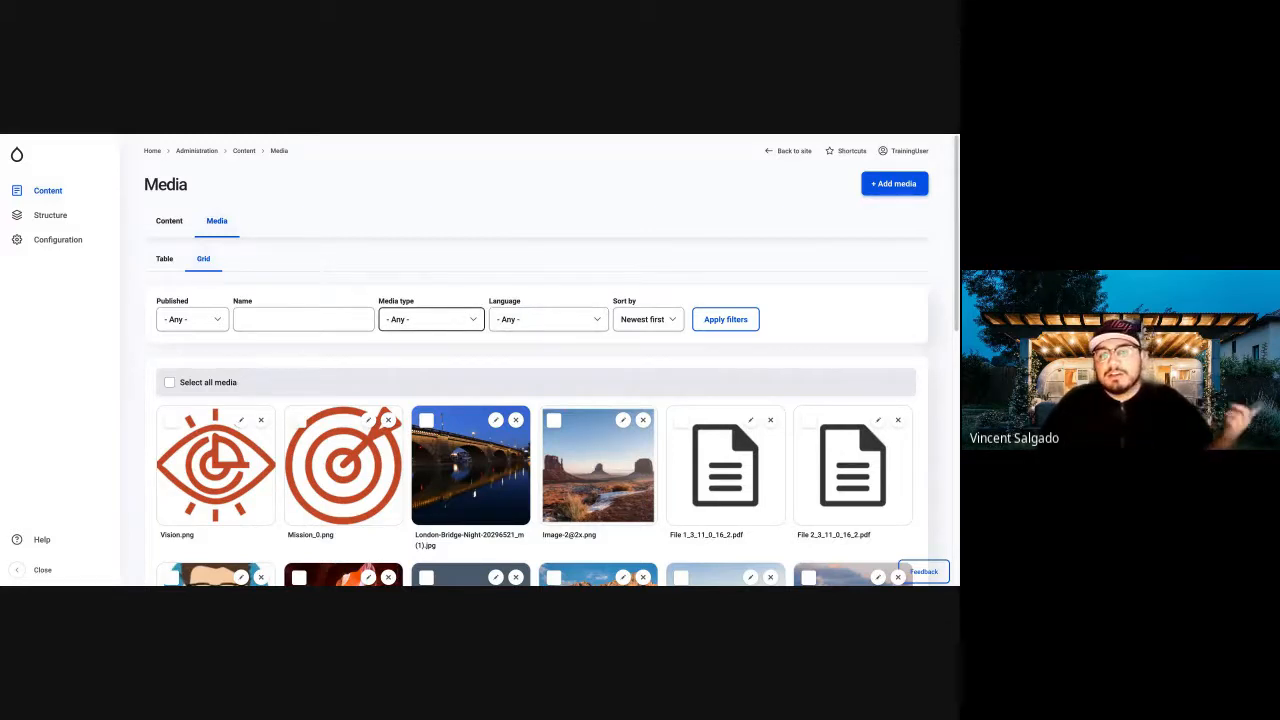
# Filter the media grid by the Document media type, and return to the Content overview.
pyautogui.click(431, 319)
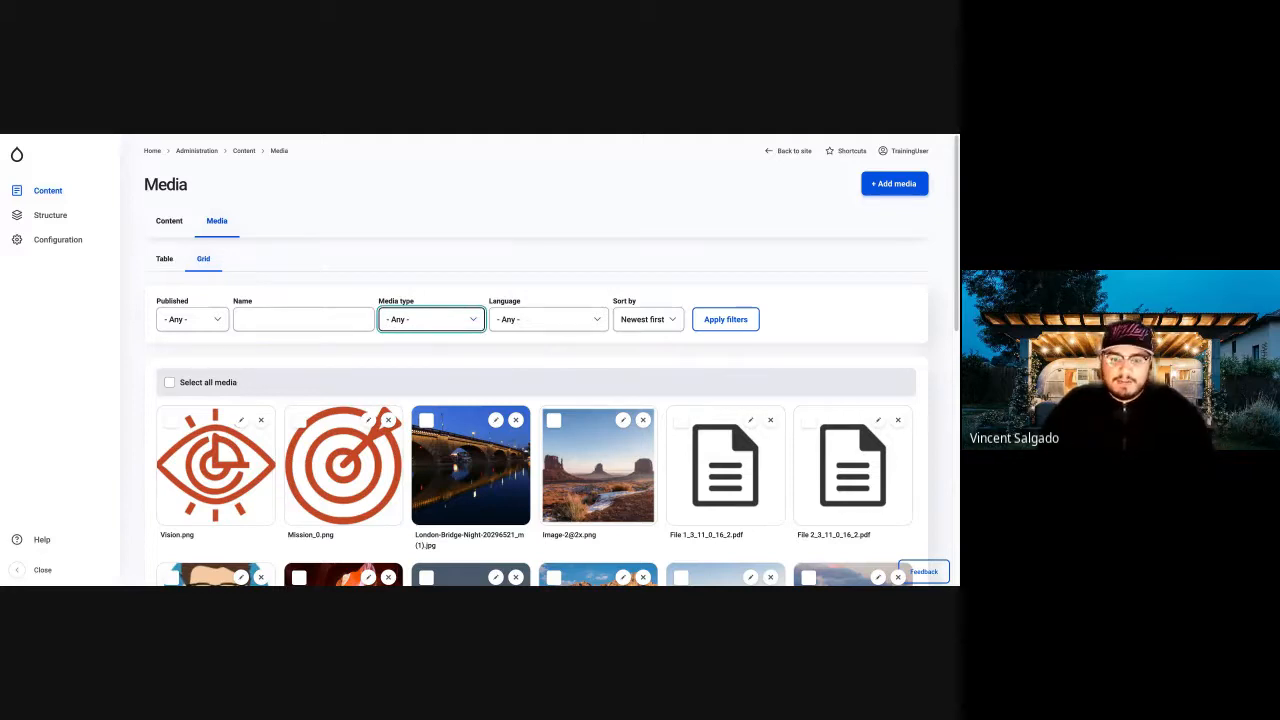
pyautogui.click(418, 349)
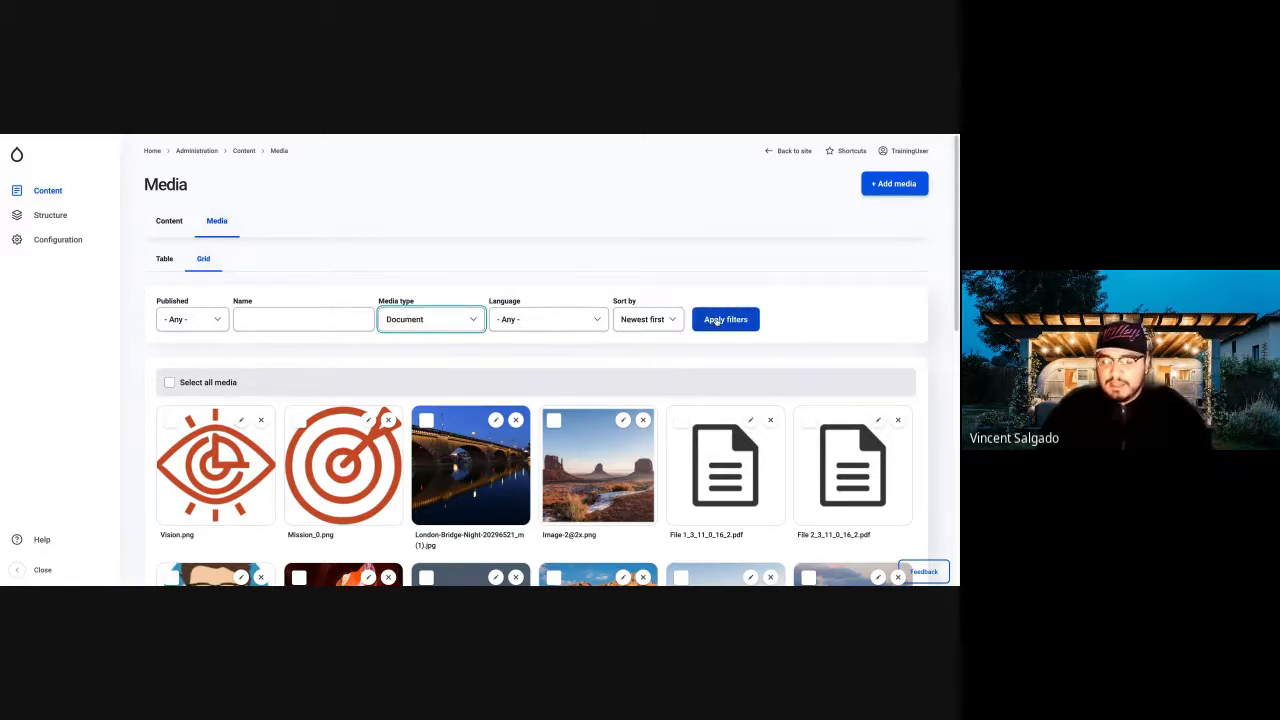
pyautogui.click(716, 320)
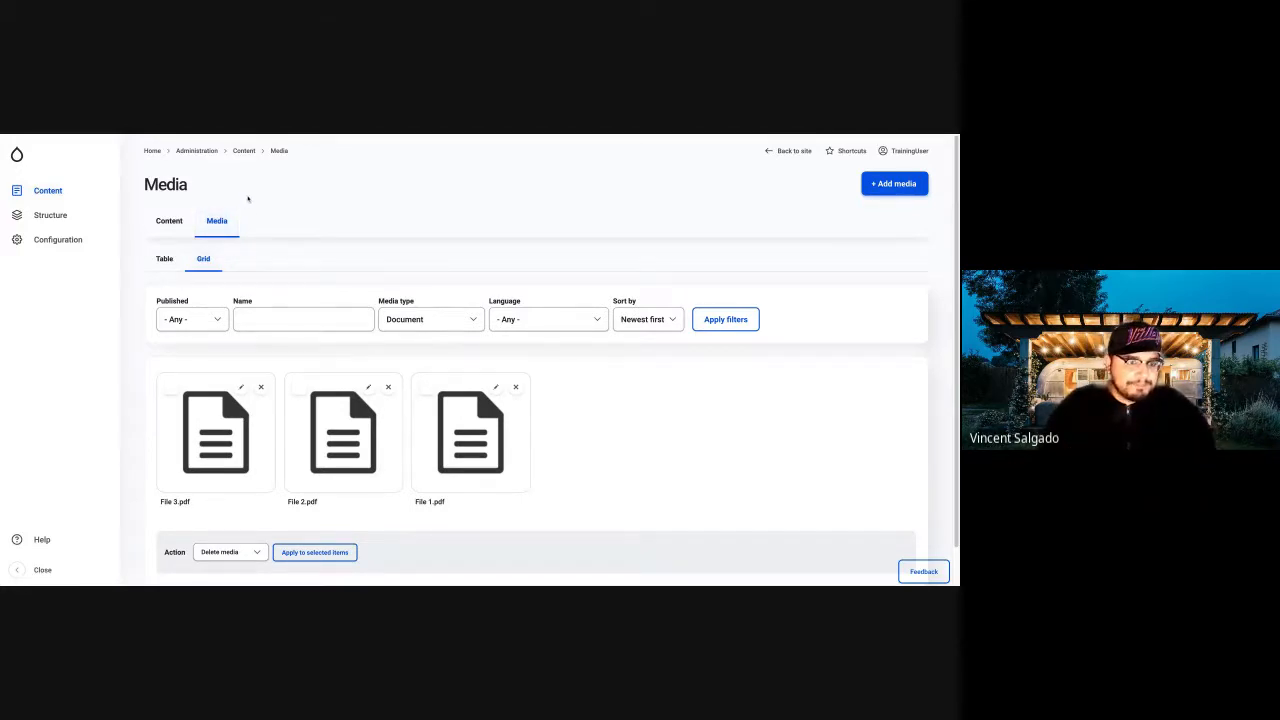
pyautogui.click(20, 194)
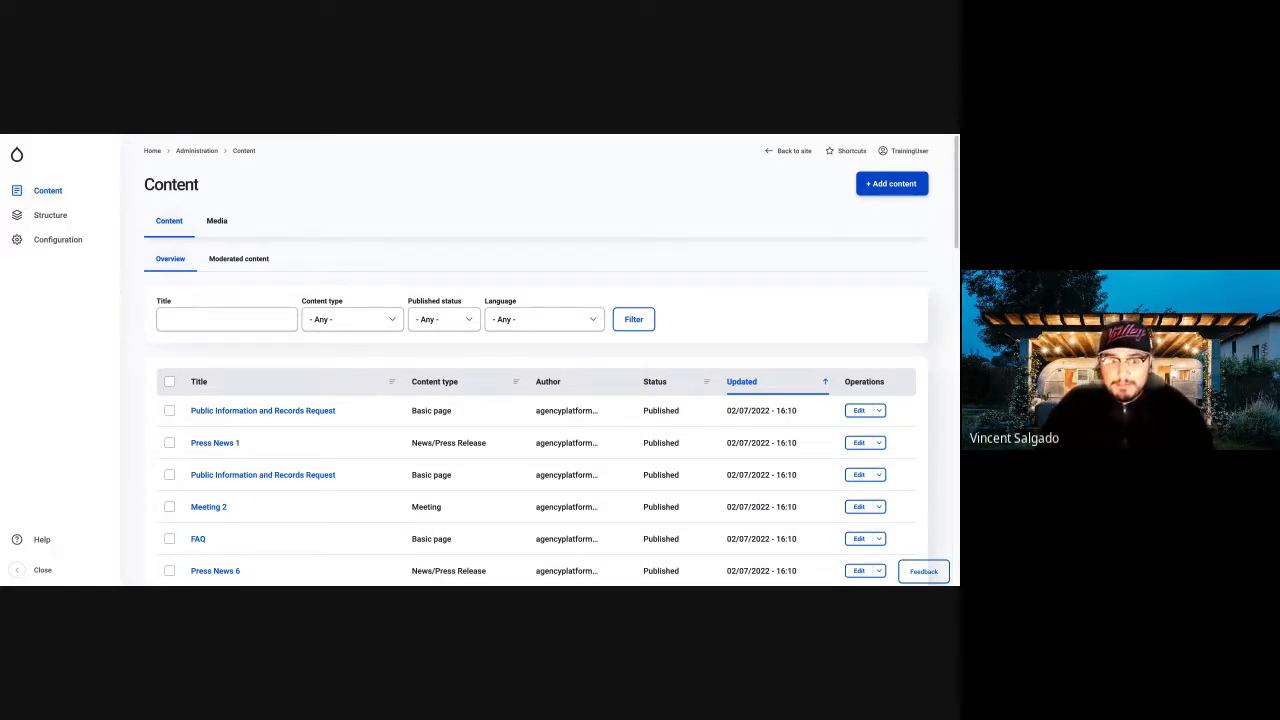
# Open the Add content page and browse the available content types from Basic page to Webform.
pyautogui.click(26, 194)
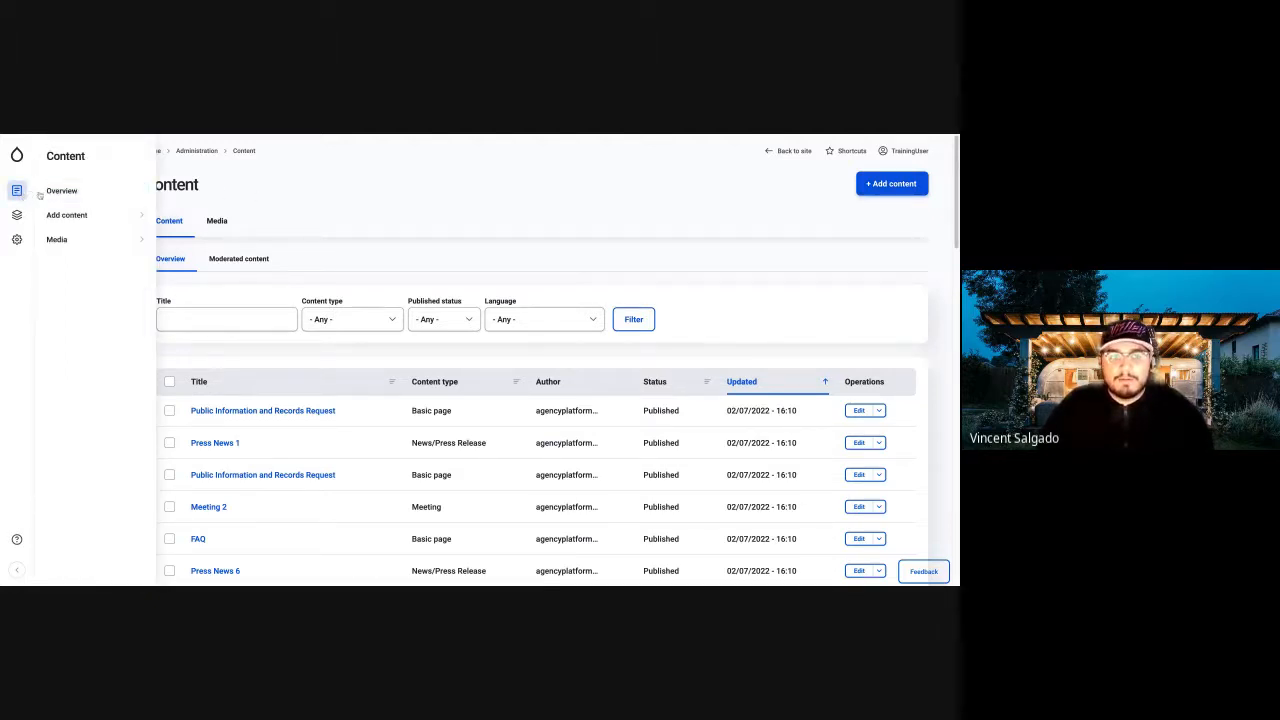
pyautogui.click(99, 216)
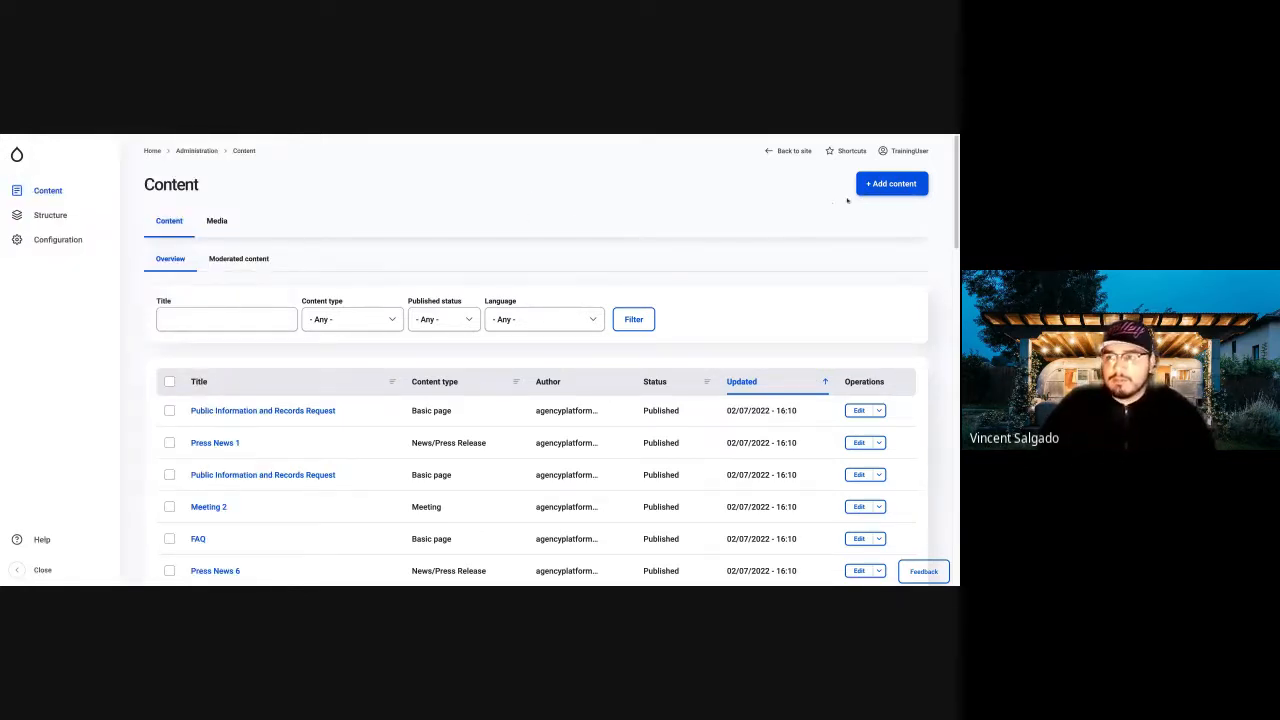
pyautogui.click(886, 184)
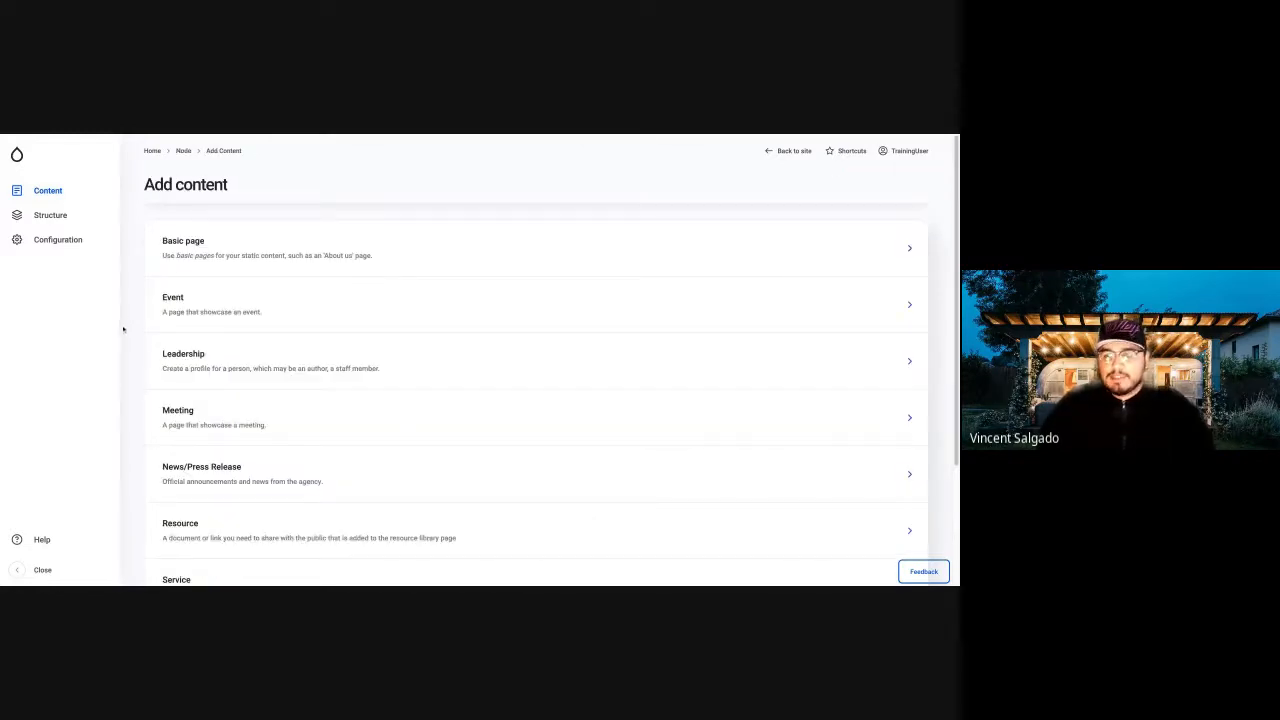
pyautogui.scroll(-2, 200, 352)
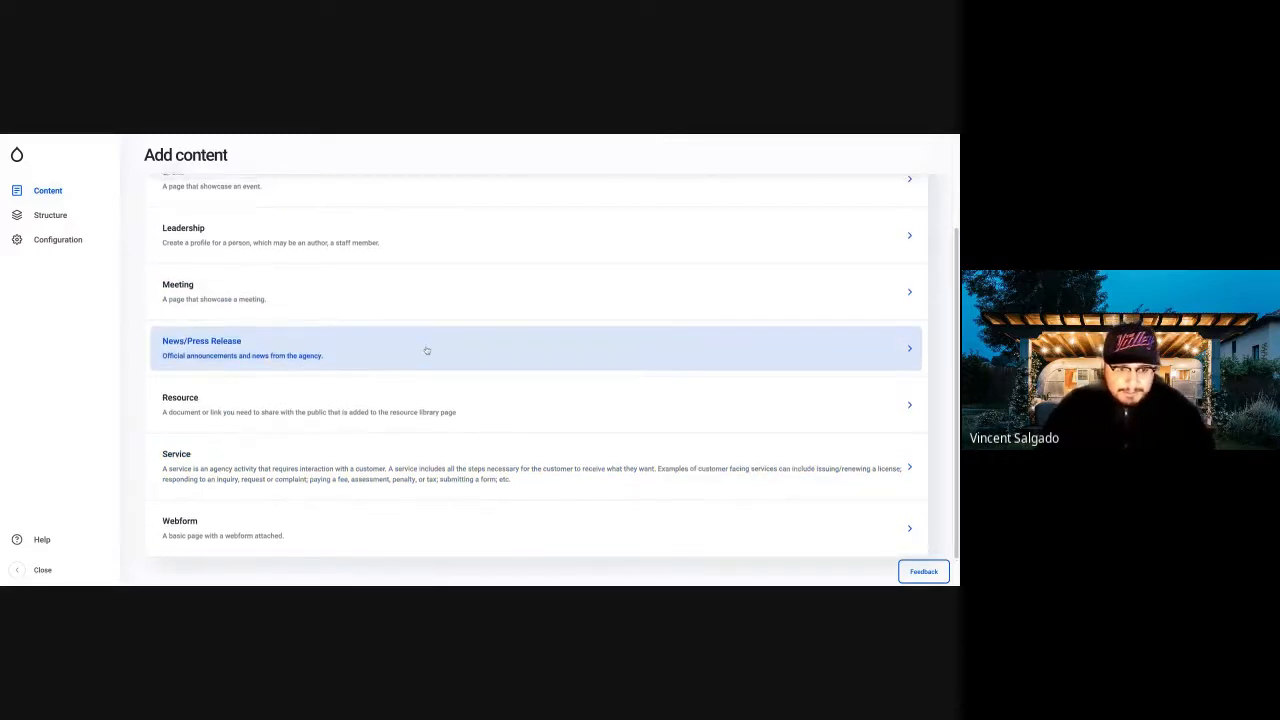
pyautogui.scroll(1, 427, 351)
pyautogui.scroll(1, 427, 351)
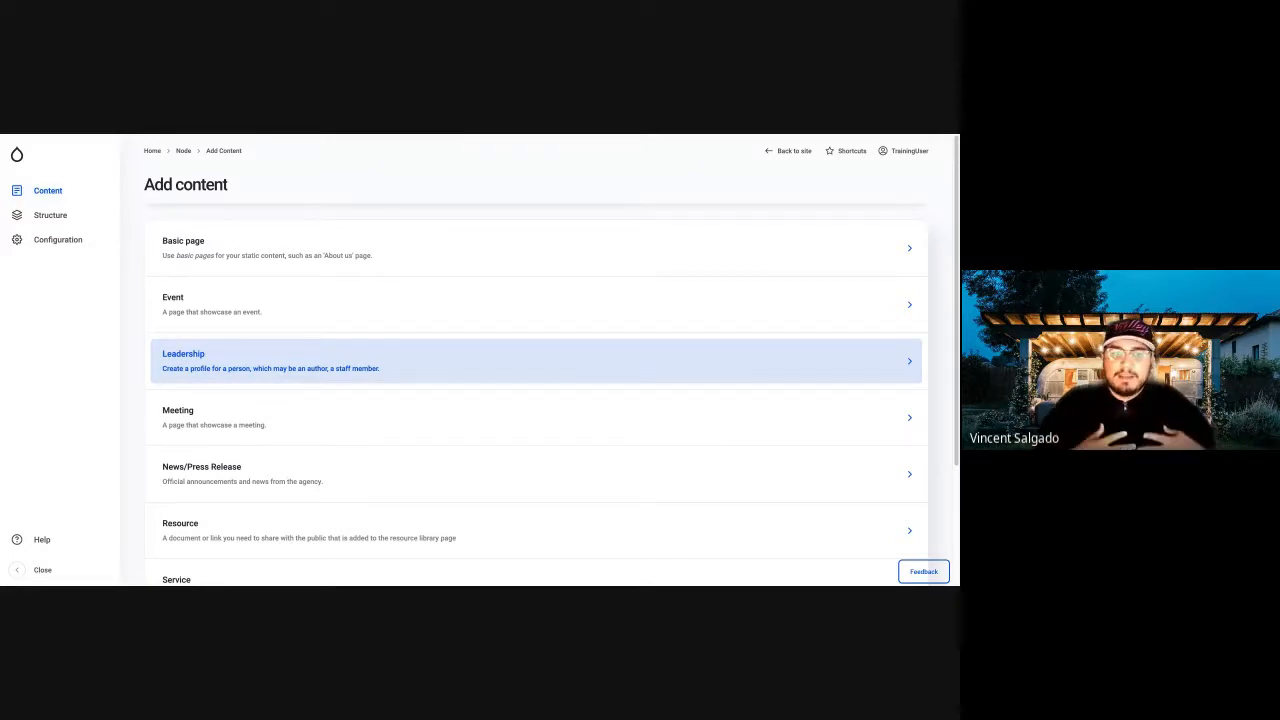
pyautogui.scroll(-1, 536, 360)
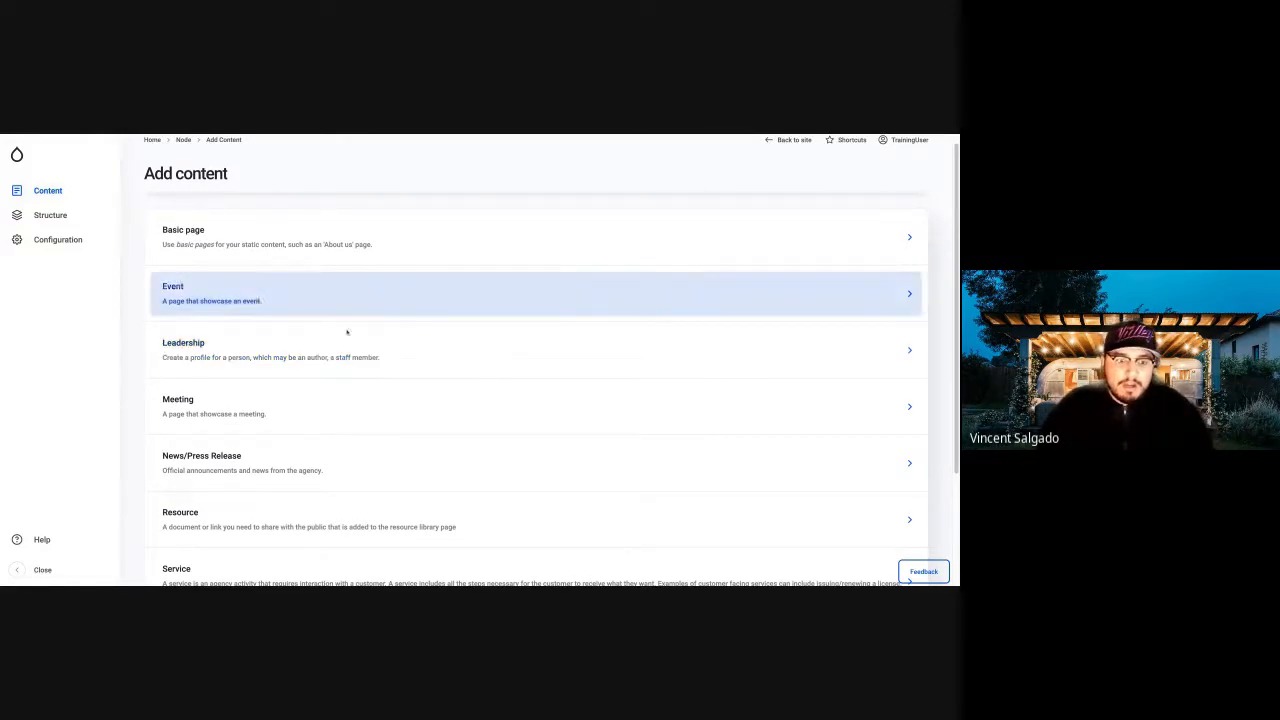
# Start a new Leadership entry and fill in the person's full name.
pyautogui.click(387, 352)
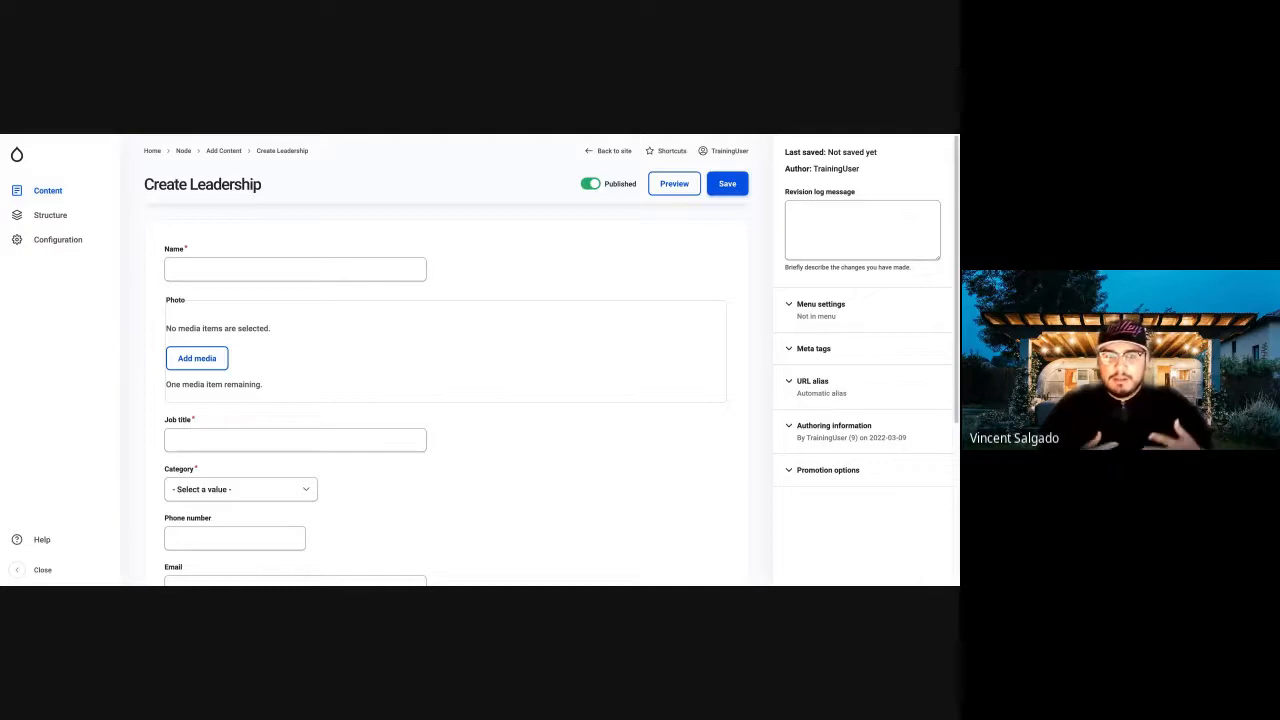
pyautogui.scroll(-1, 400, 339)
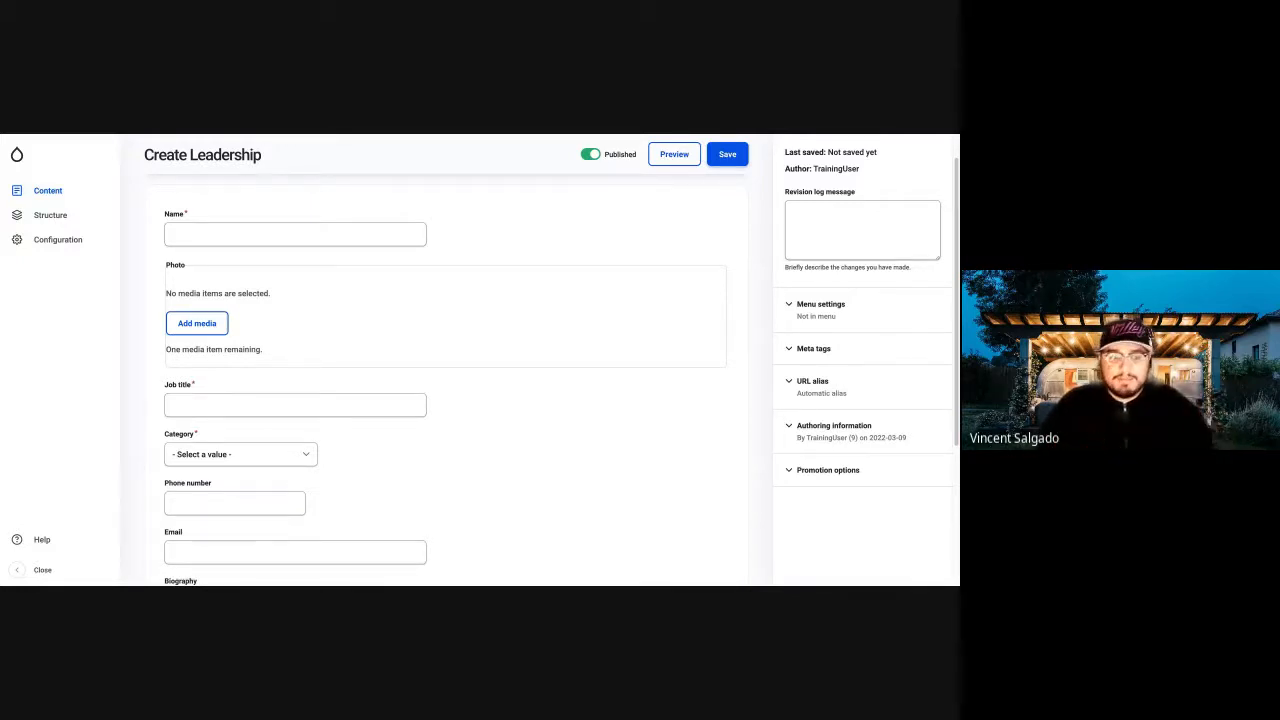
pyautogui.click(273, 236)
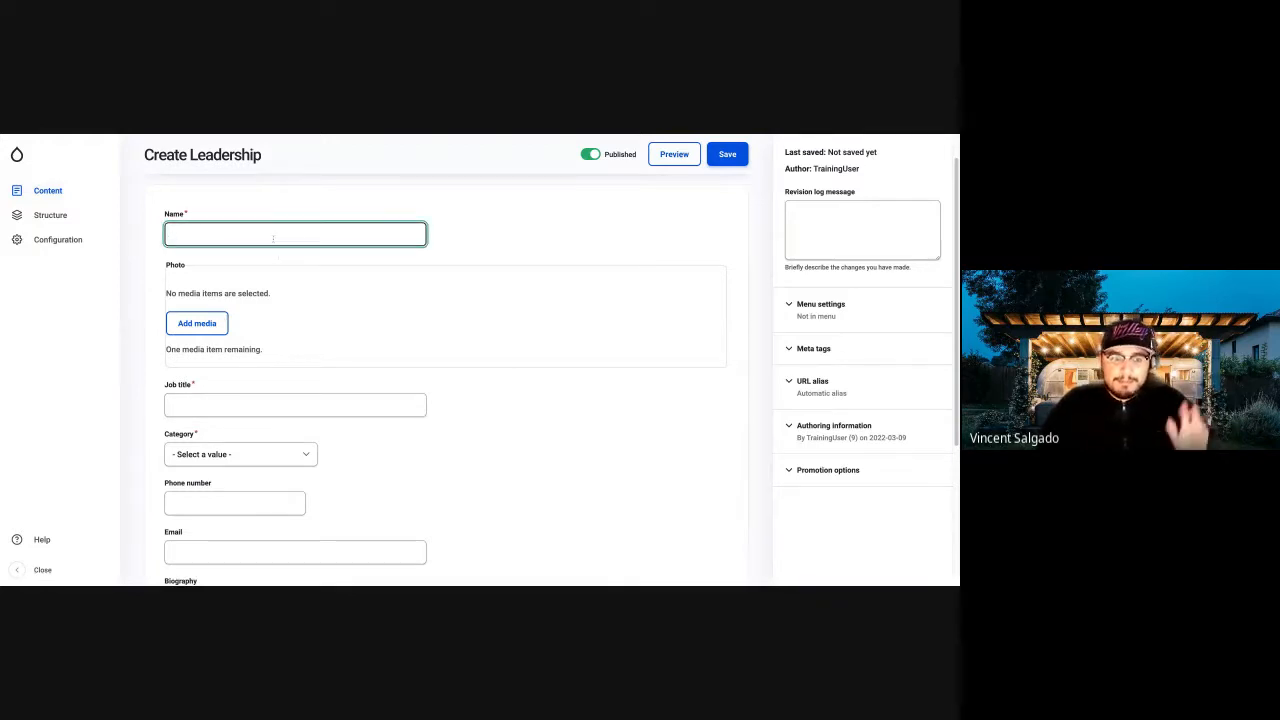
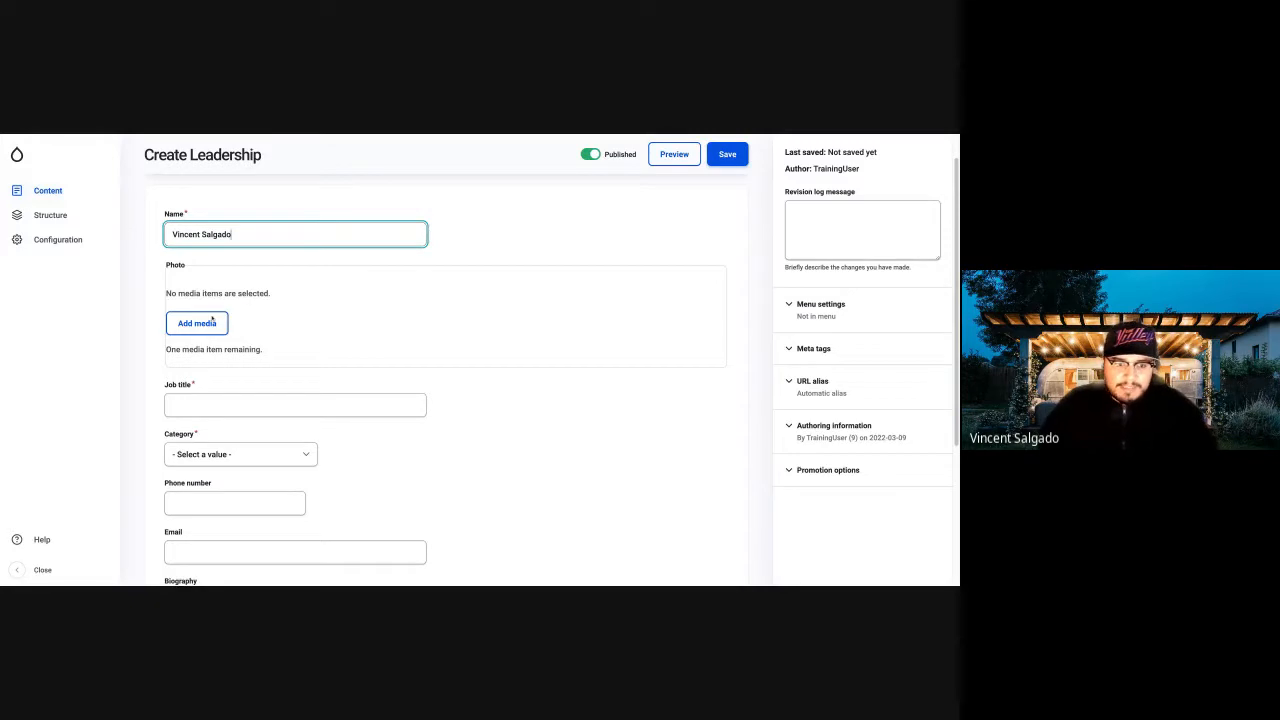
# Insert the existing Leadership Image from the media library as the profile photo.
pyautogui.click(211, 321)
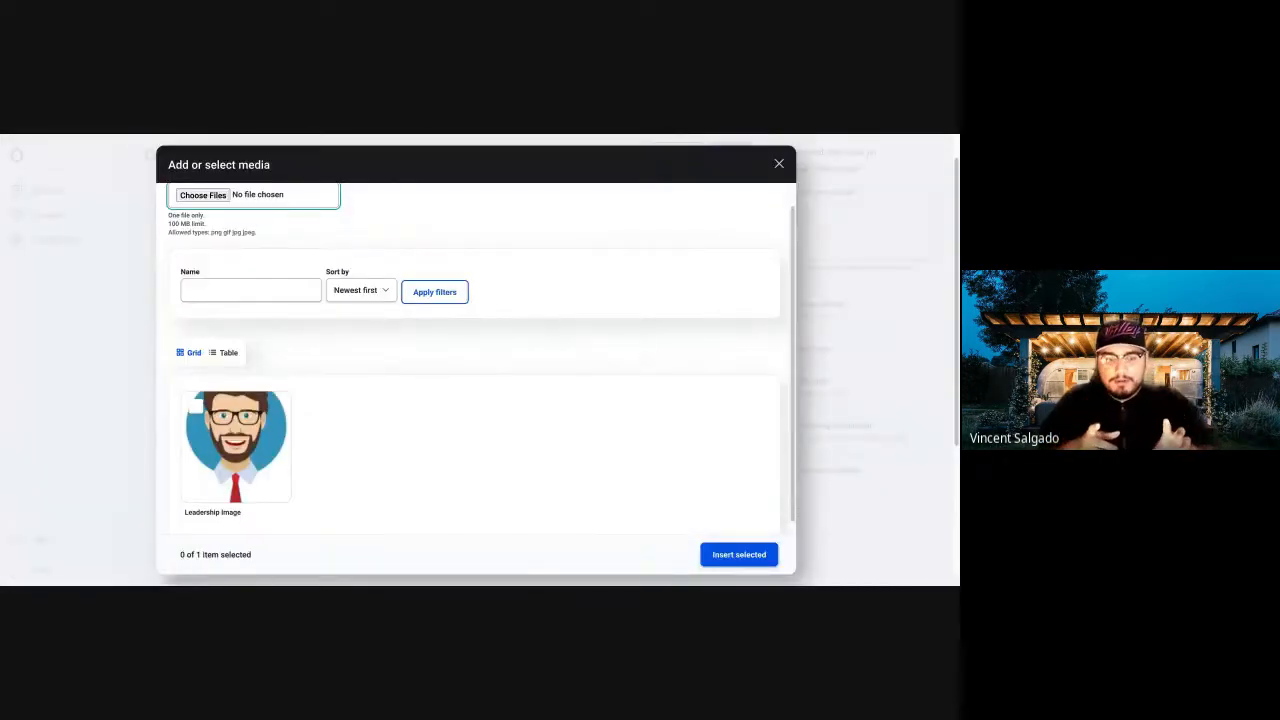
pyautogui.click(244, 416)
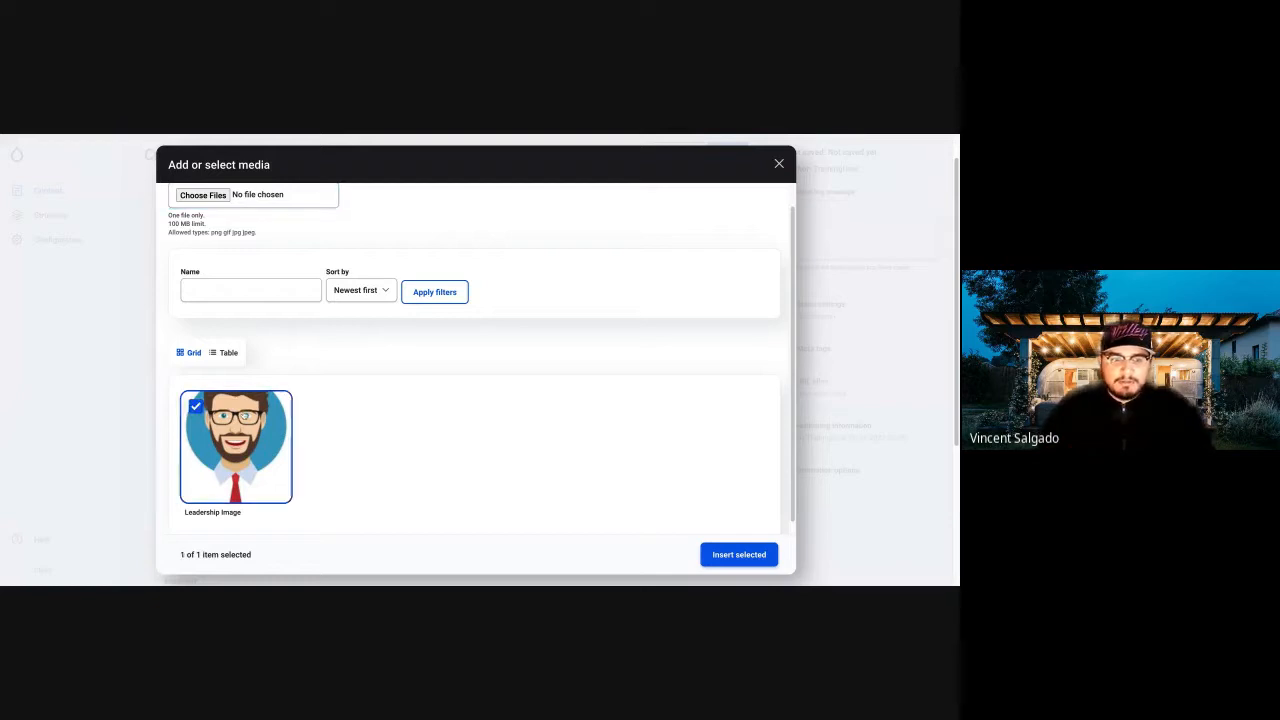
pyautogui.click(742, 556)
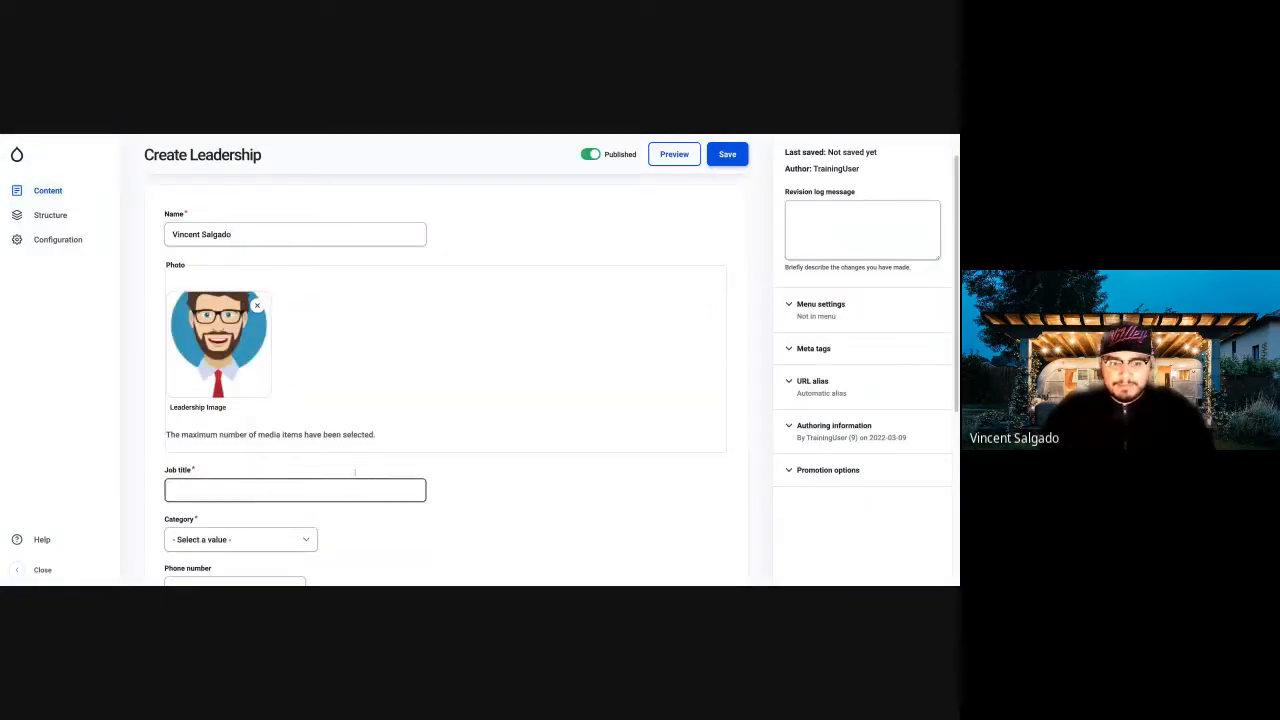
# Enter the job title "Cool Guy" and set the category to Staff.
pyautogui.scroll(-1, 355, 473)
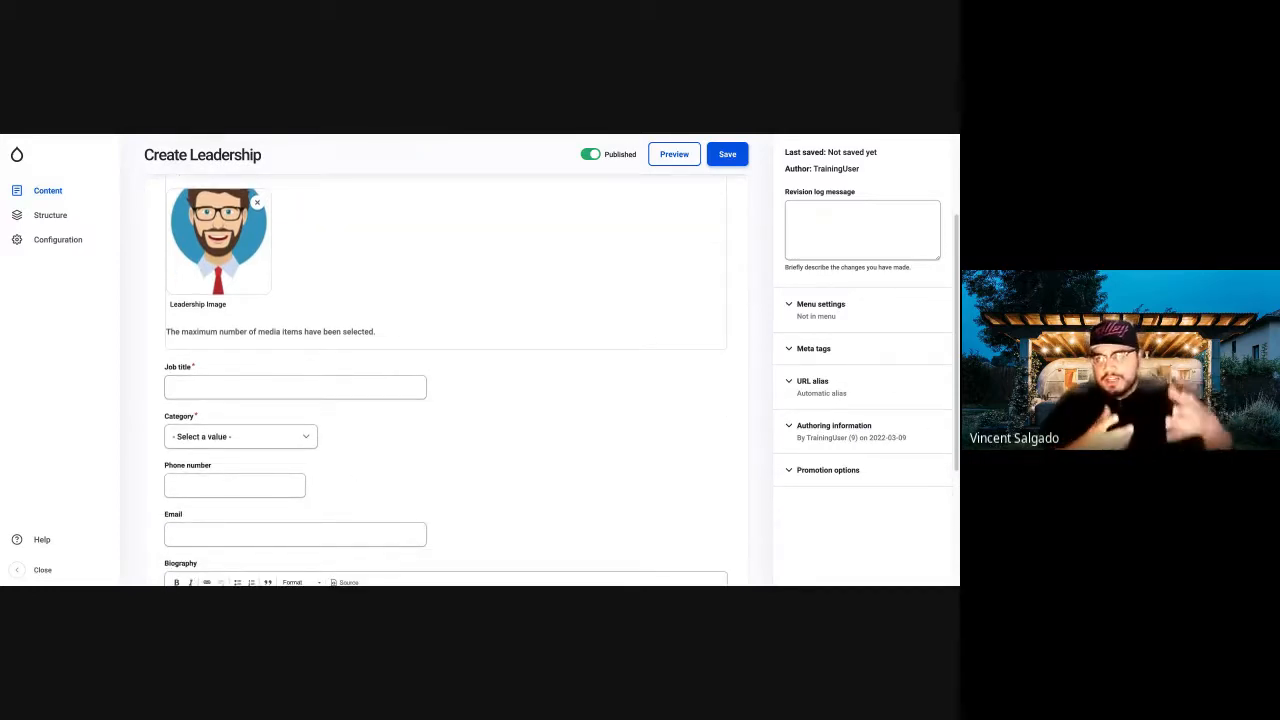
pyautogui.click(312, 391)
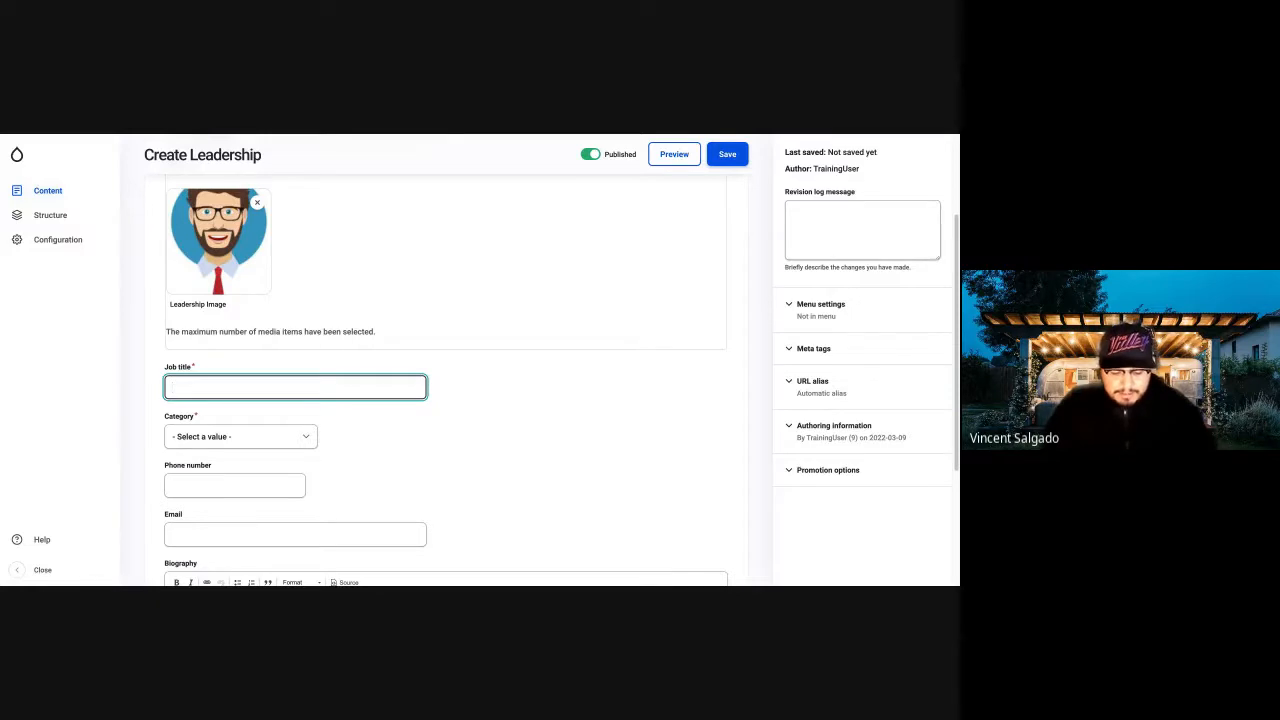
pyautogui.write('ol Guy')
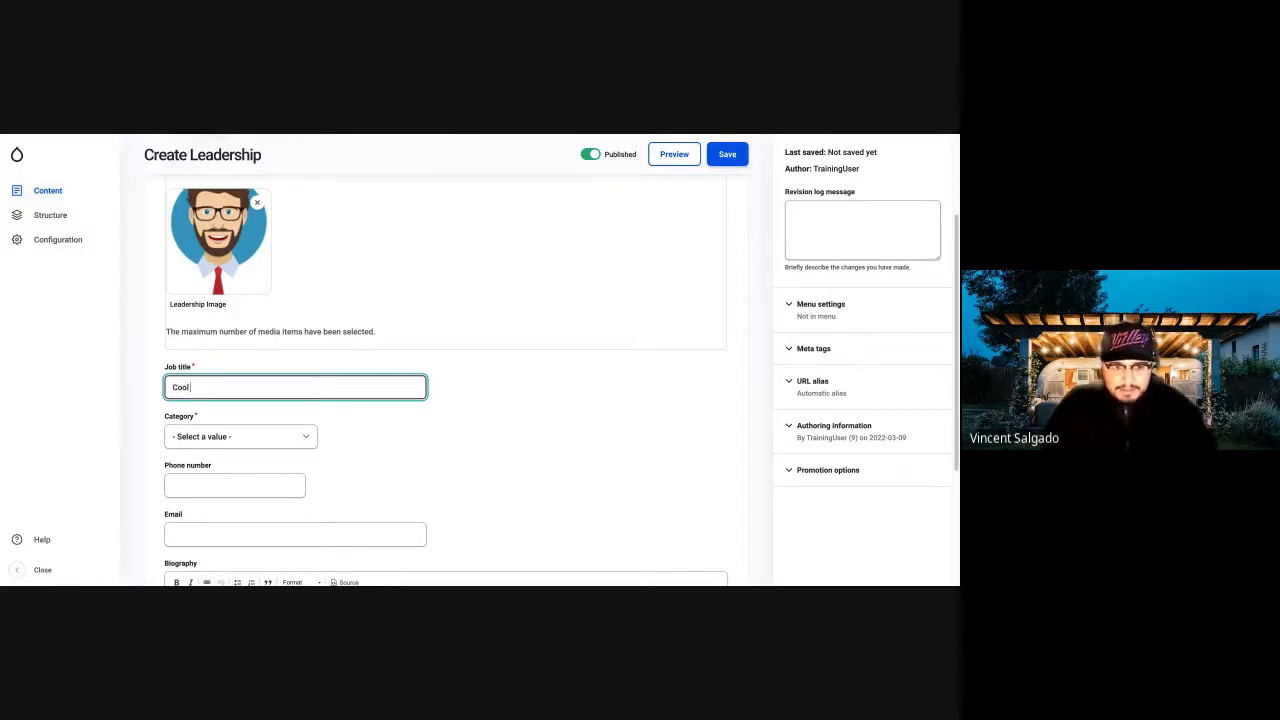
pyautogui.click(304, 446)
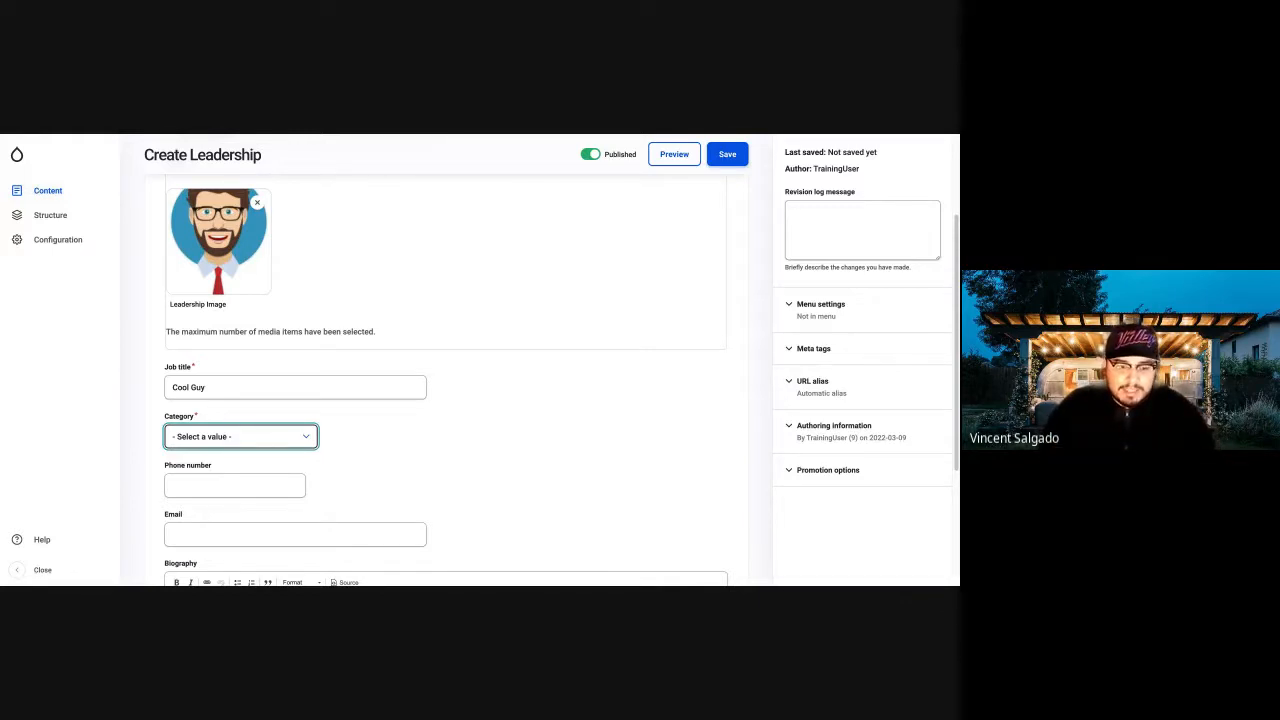
pyautogui.click(220, 462)
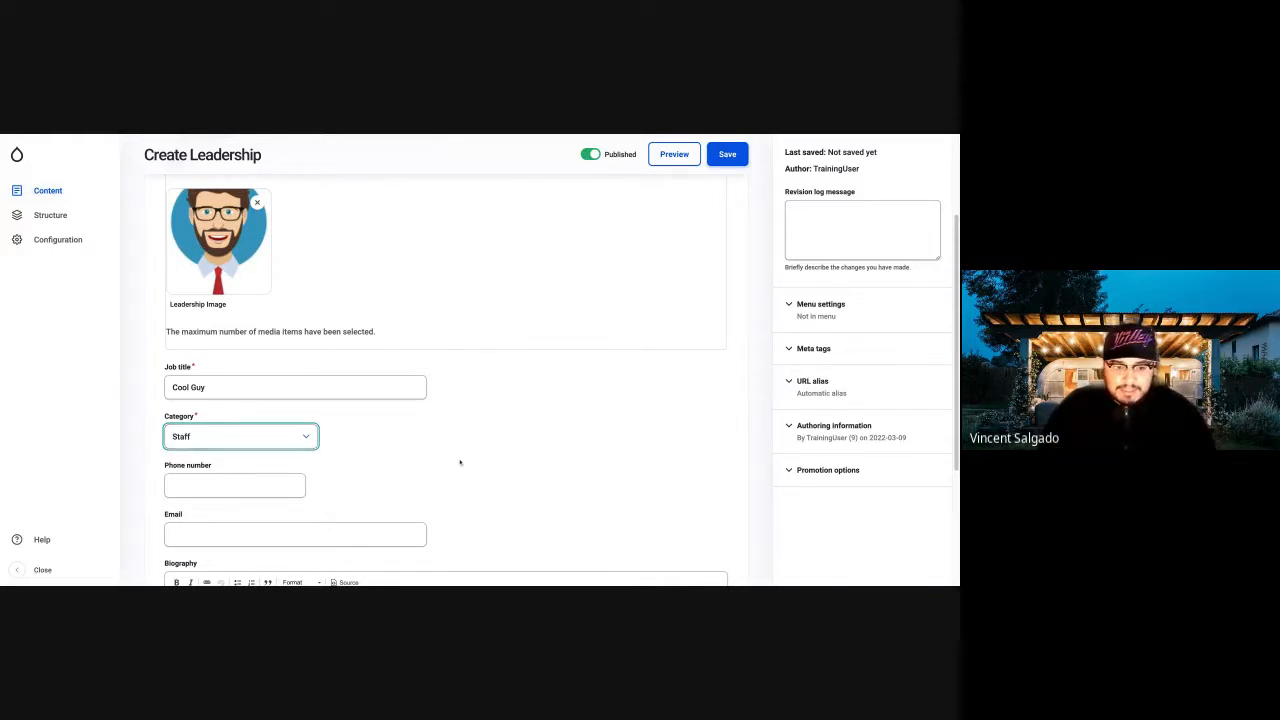
# Leave the phone number blank and fill in the contact's e-mail address with the suggested entry.
pyautogui.click(255, 488)
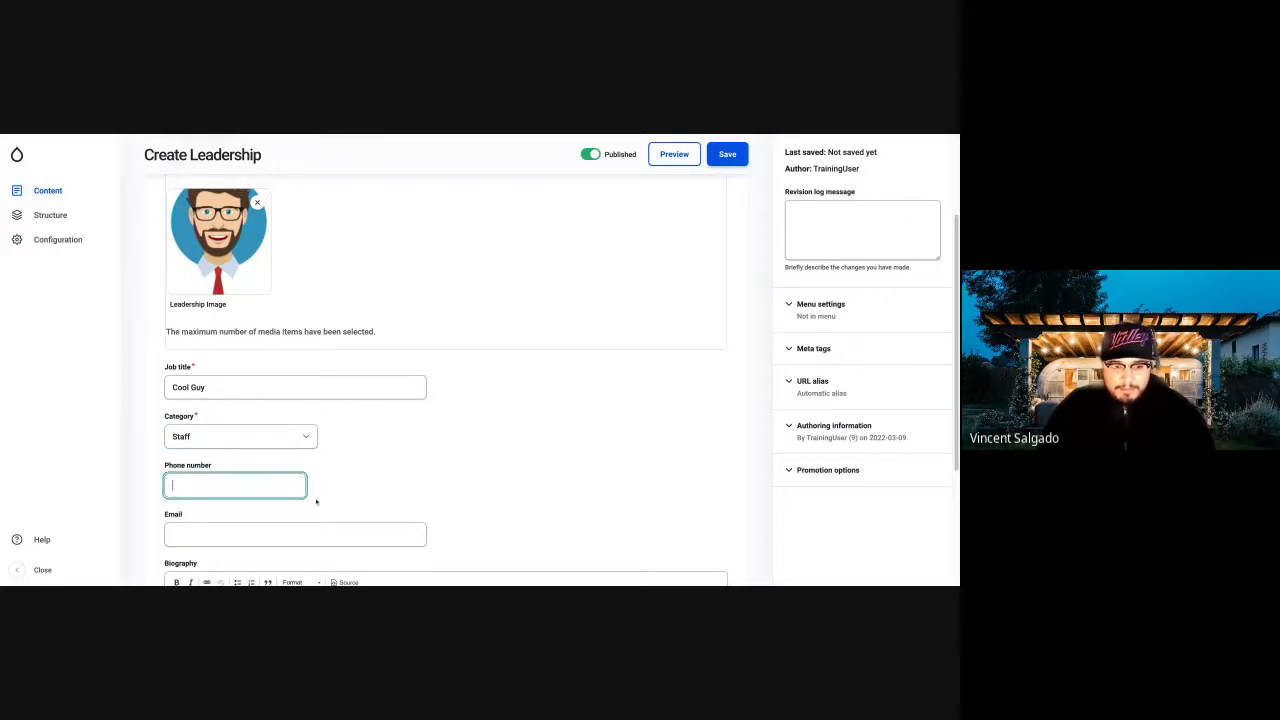
pyautogui.scroll(-2, 314, 502)
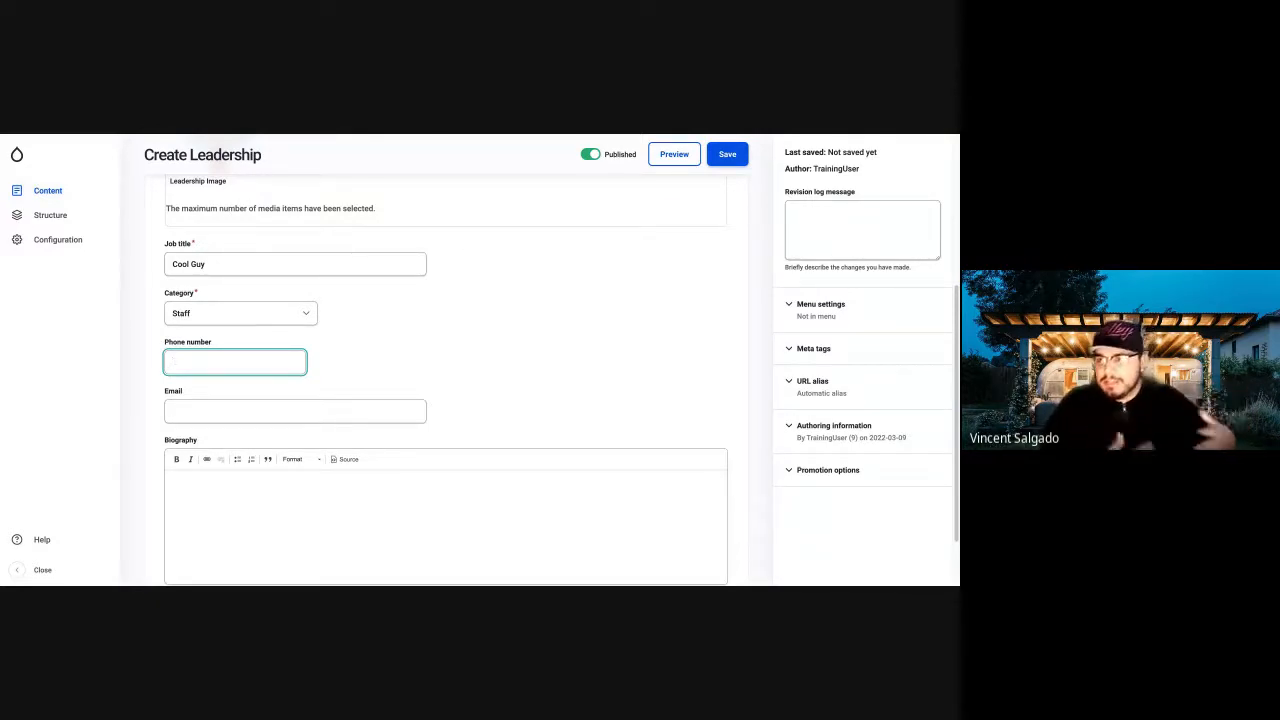
pyautogui.click(282, 405)
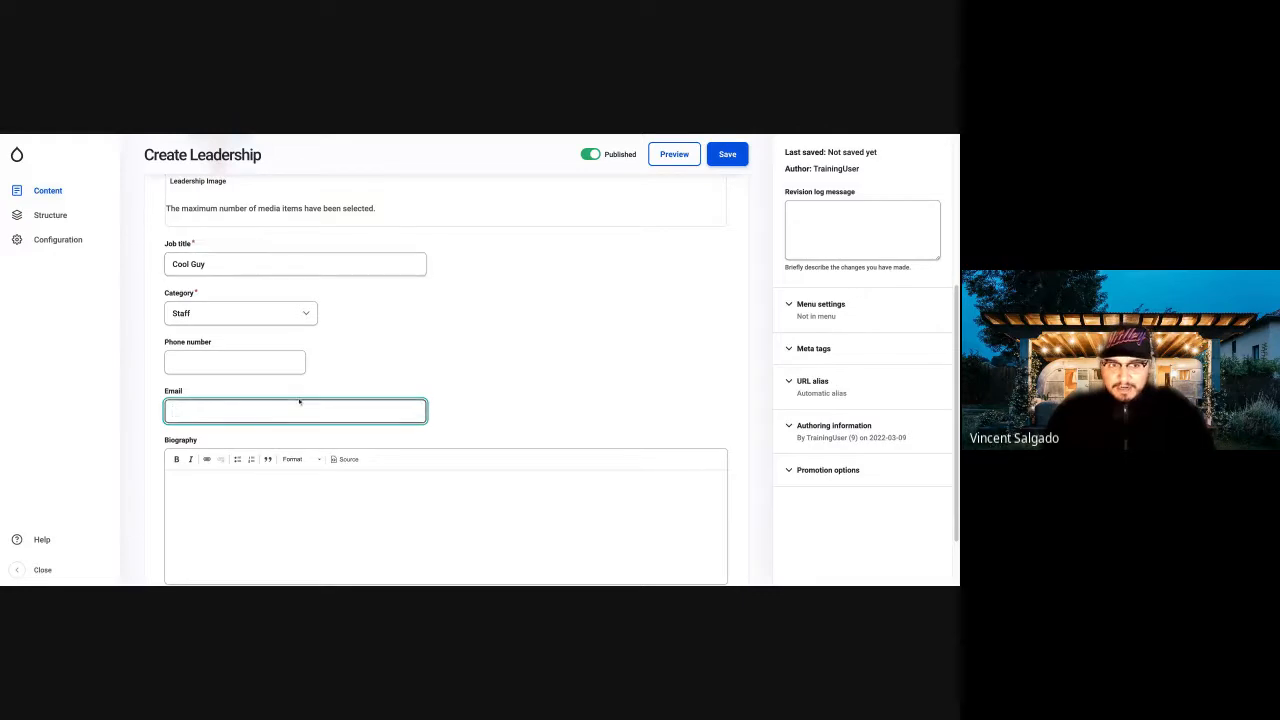
pyautogui.click(203, 430)
pyautogui.click(537, 371)
# Copy the first two paragraphs of sample text from the Cupcake Ipsum site and paste them into the Biography field of the Leadership form.
pyautogui.click(306, 526)
pyautogui.click(292, 517)
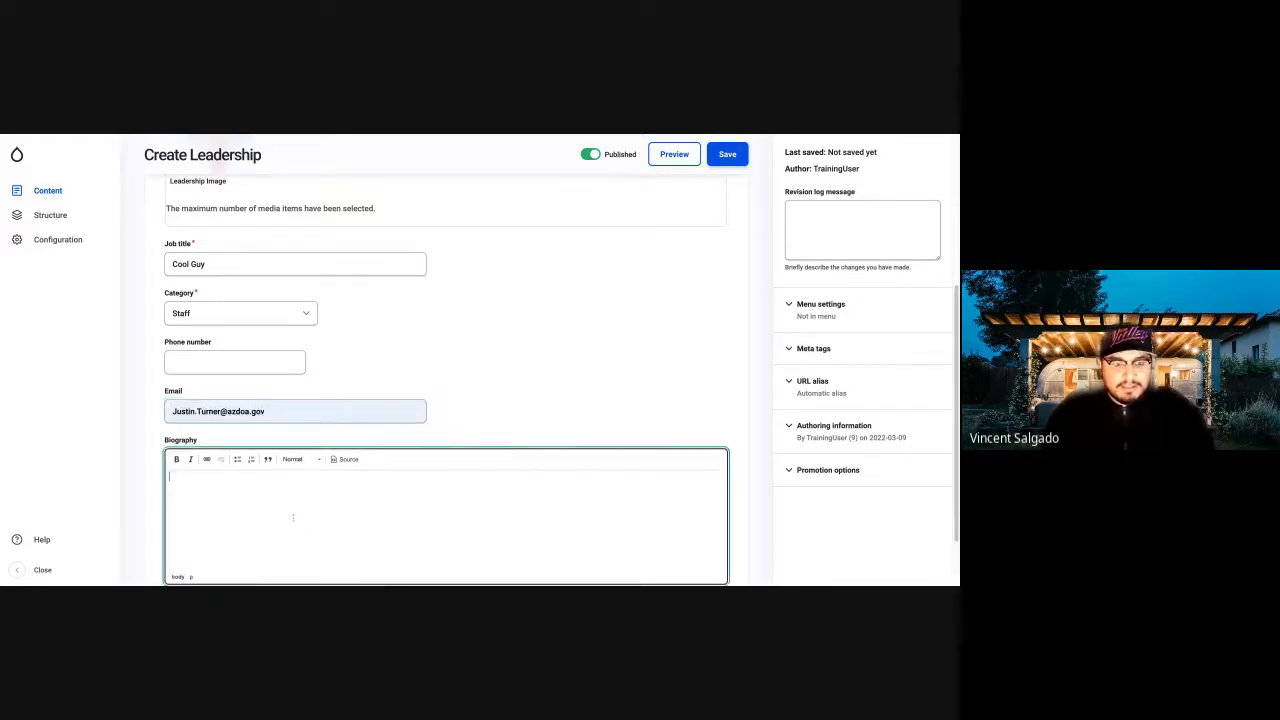
pyautogui.scroll(-2, 293, 505)
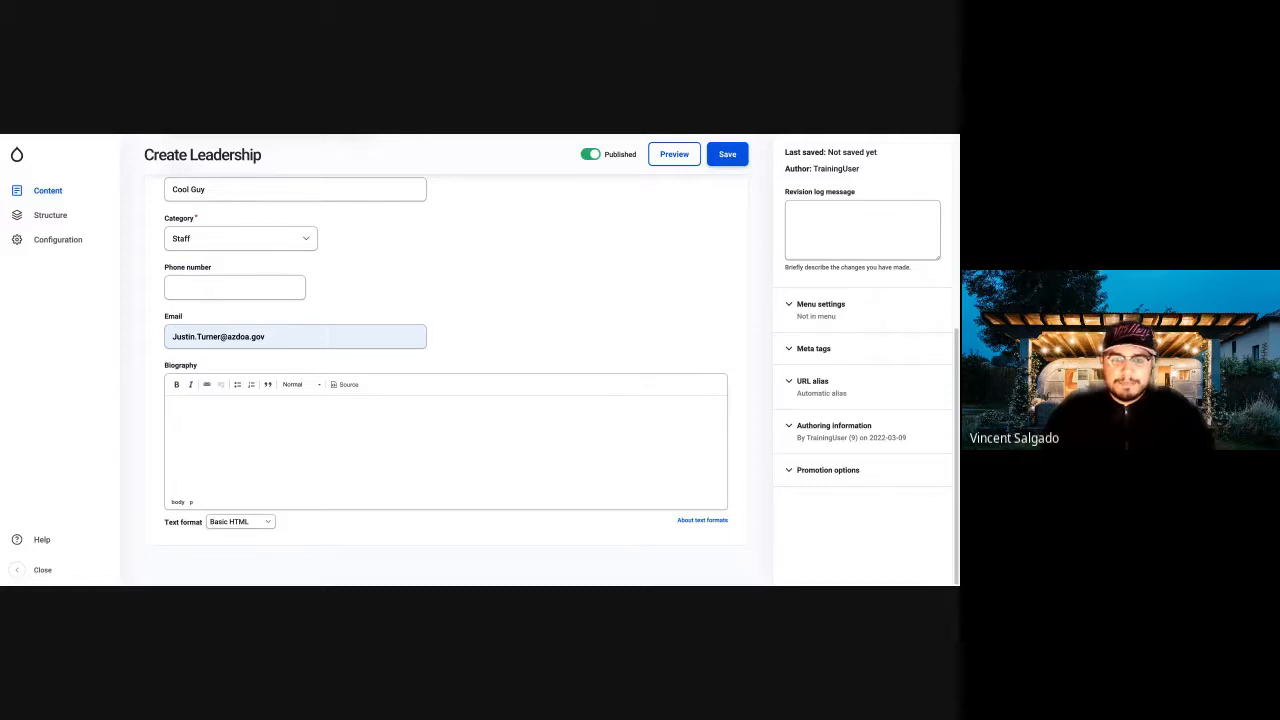
pyautogui.hotkey('ctrl', 'Tab')
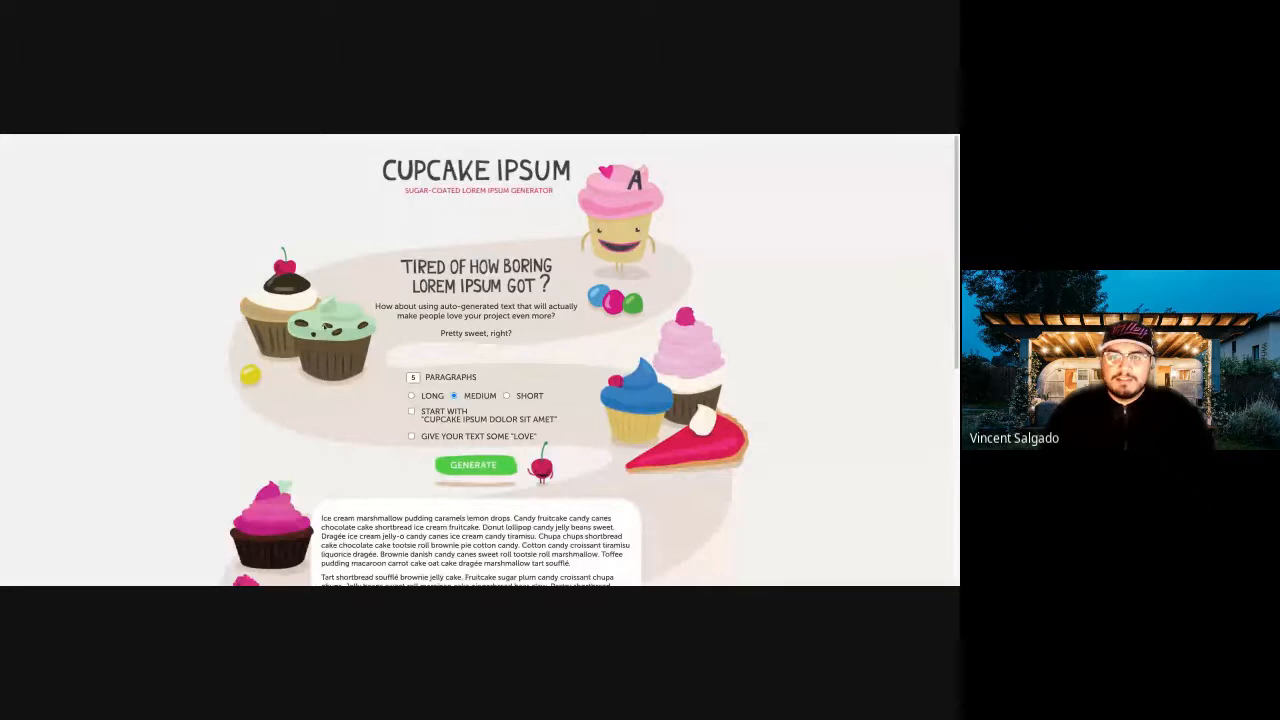
pyautogui.scroll(-5, 235, 320)
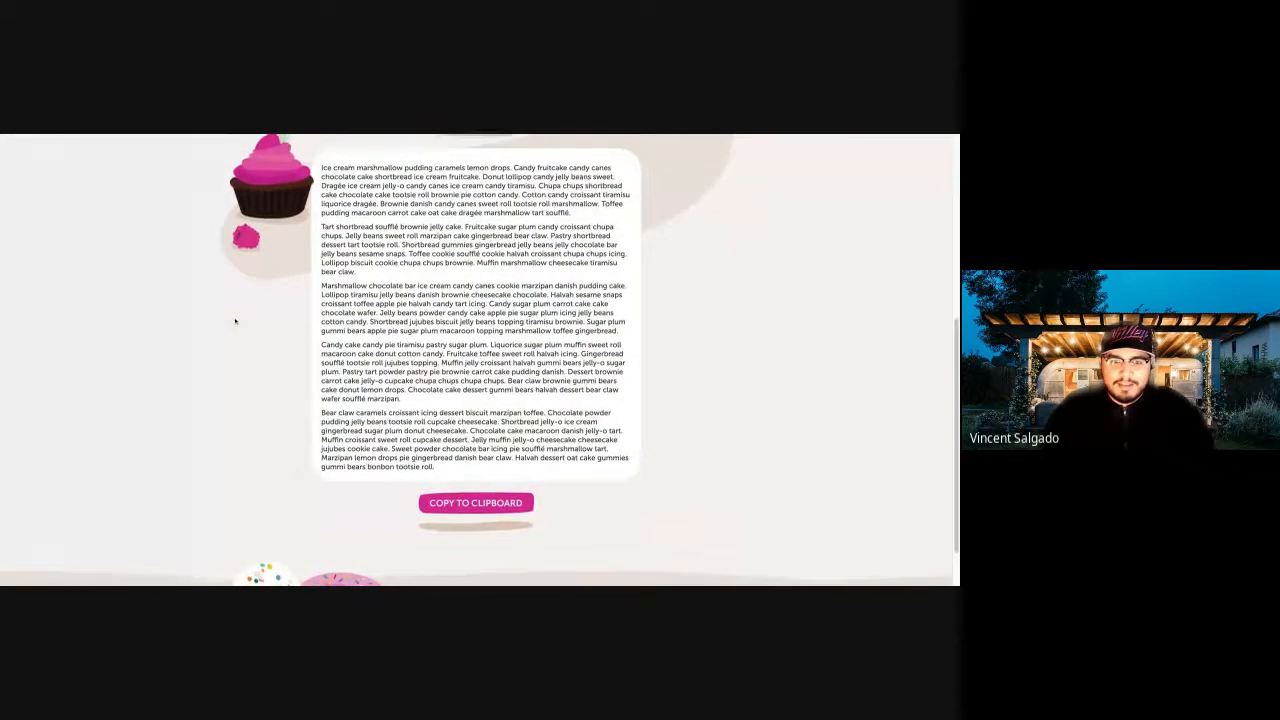
pyautogui.scroll(1, 235, 321)
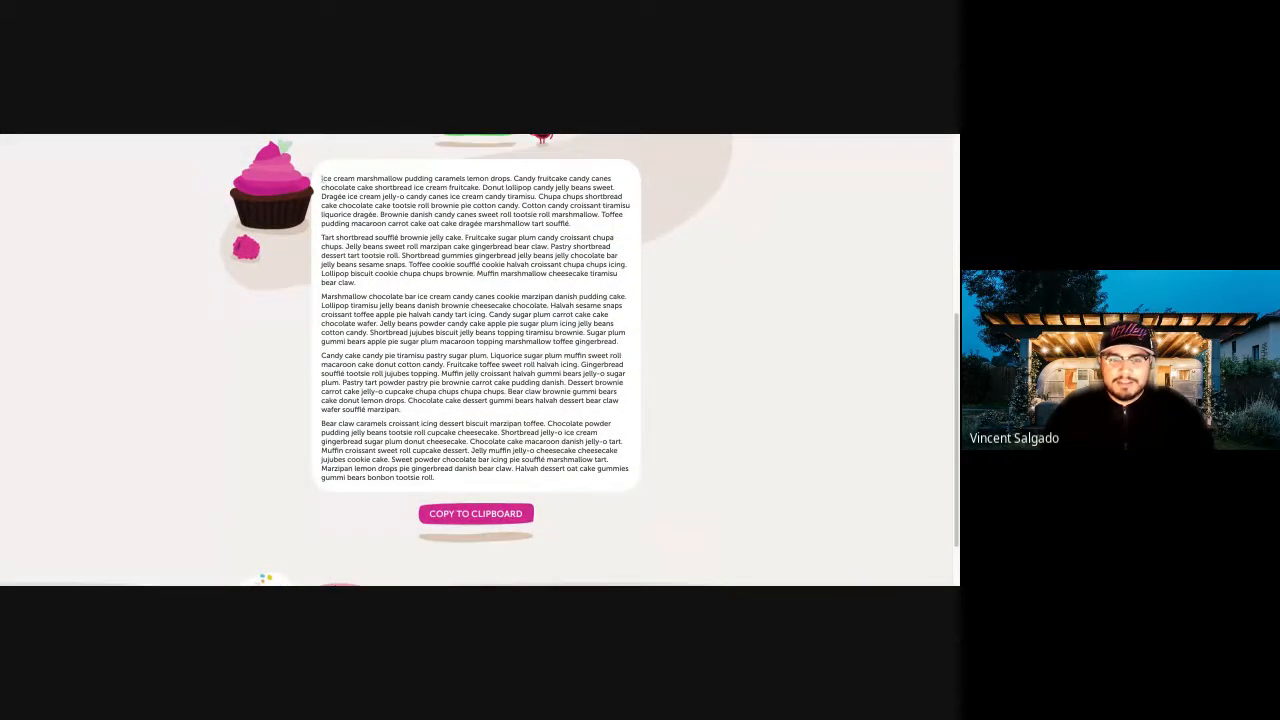
pyautogui.moveTo(322, 179); pyautogui.dragTo(356, 283)
pyautogui.press('super+c')
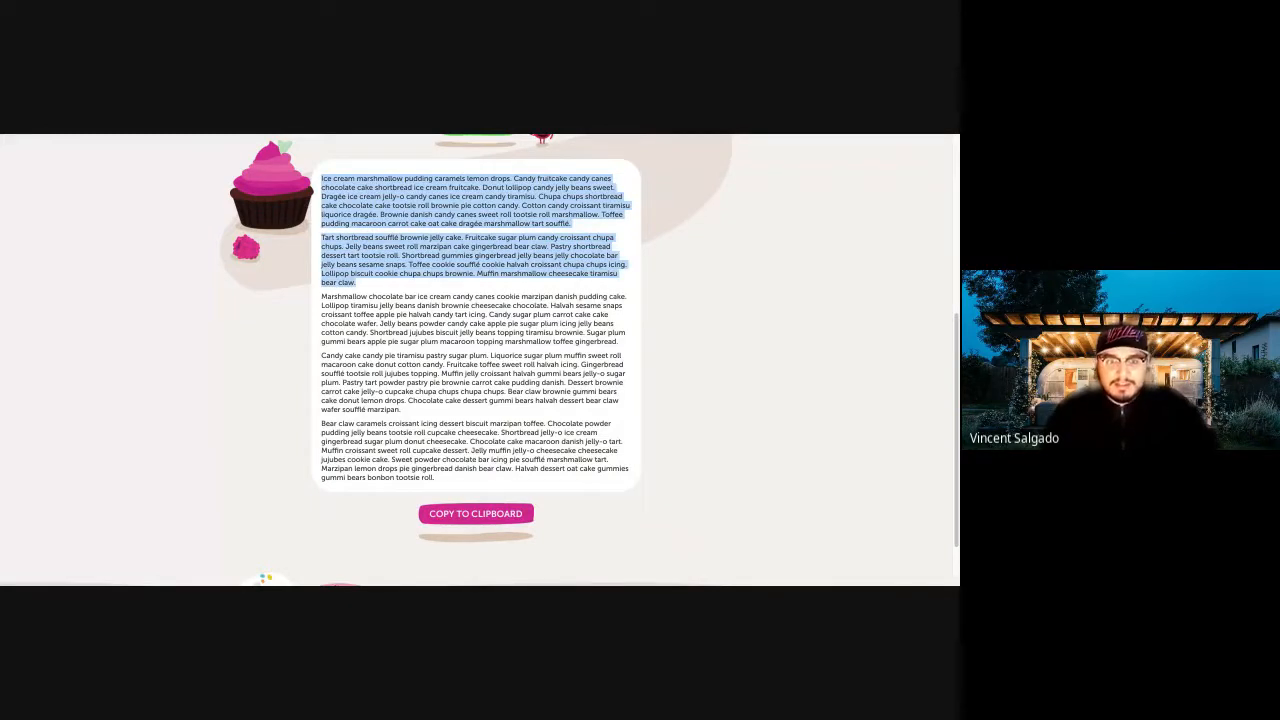
pyautogui.press('super+Tab')
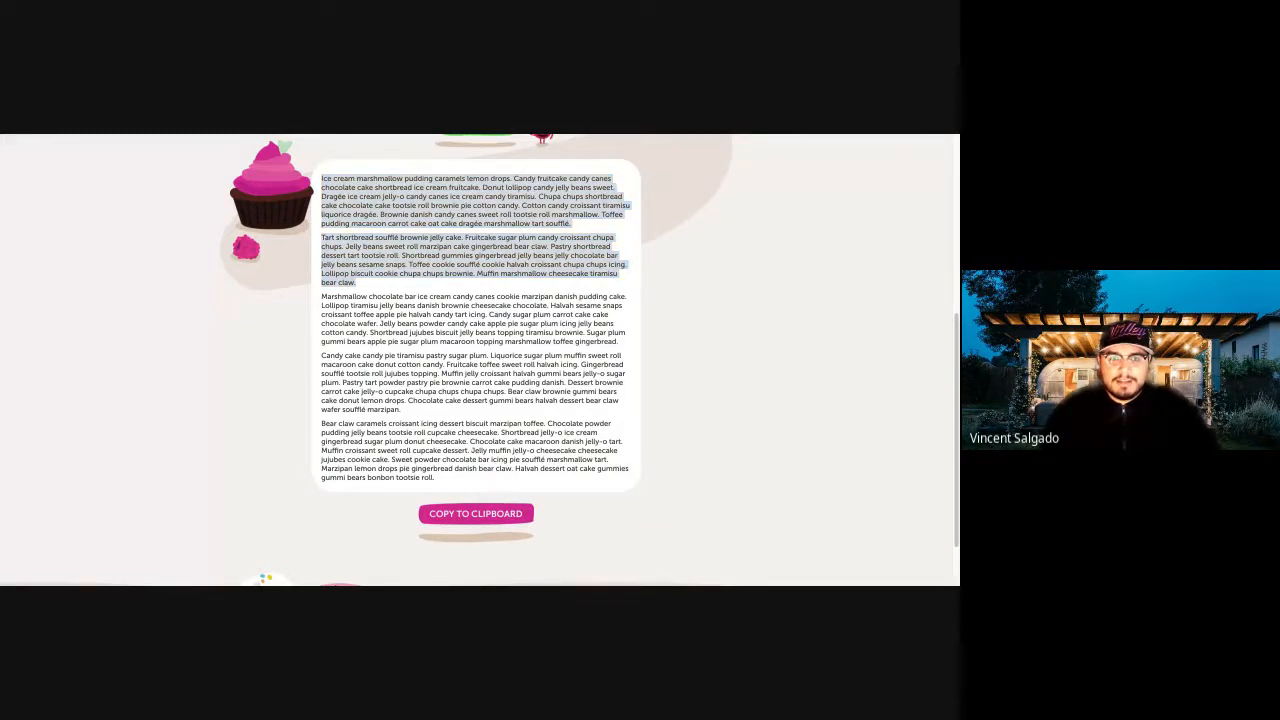
pyautogui.press('super+Tab')
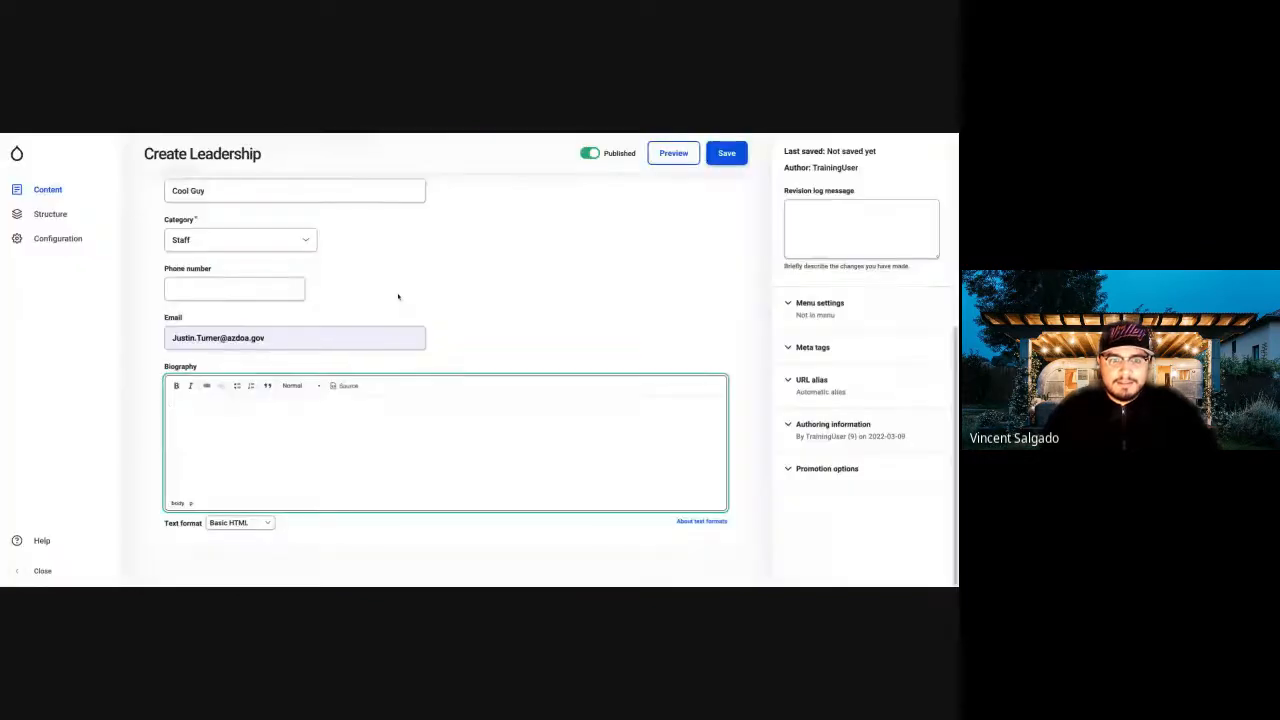
pyautogui.press('super+v')
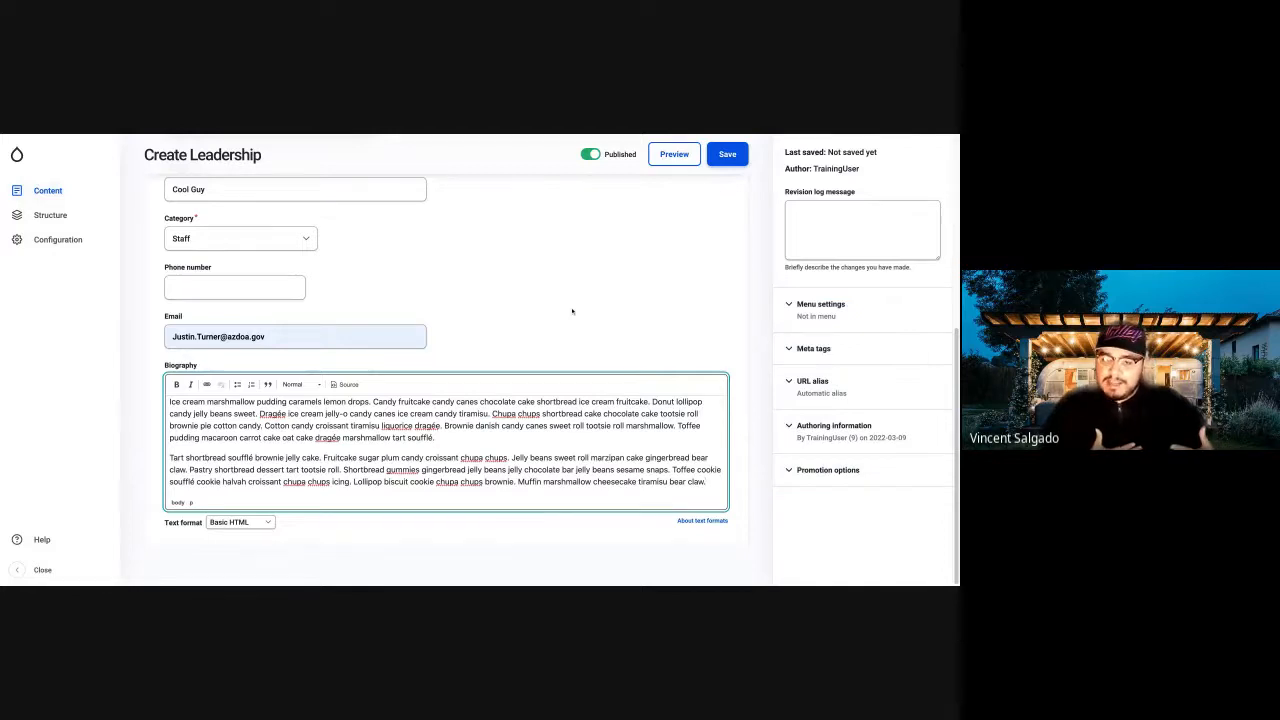
# Save the new Leadership entry as published and review its page, including the photo, biography, job title and e-mail link.
pyautogui.click(740, 155)
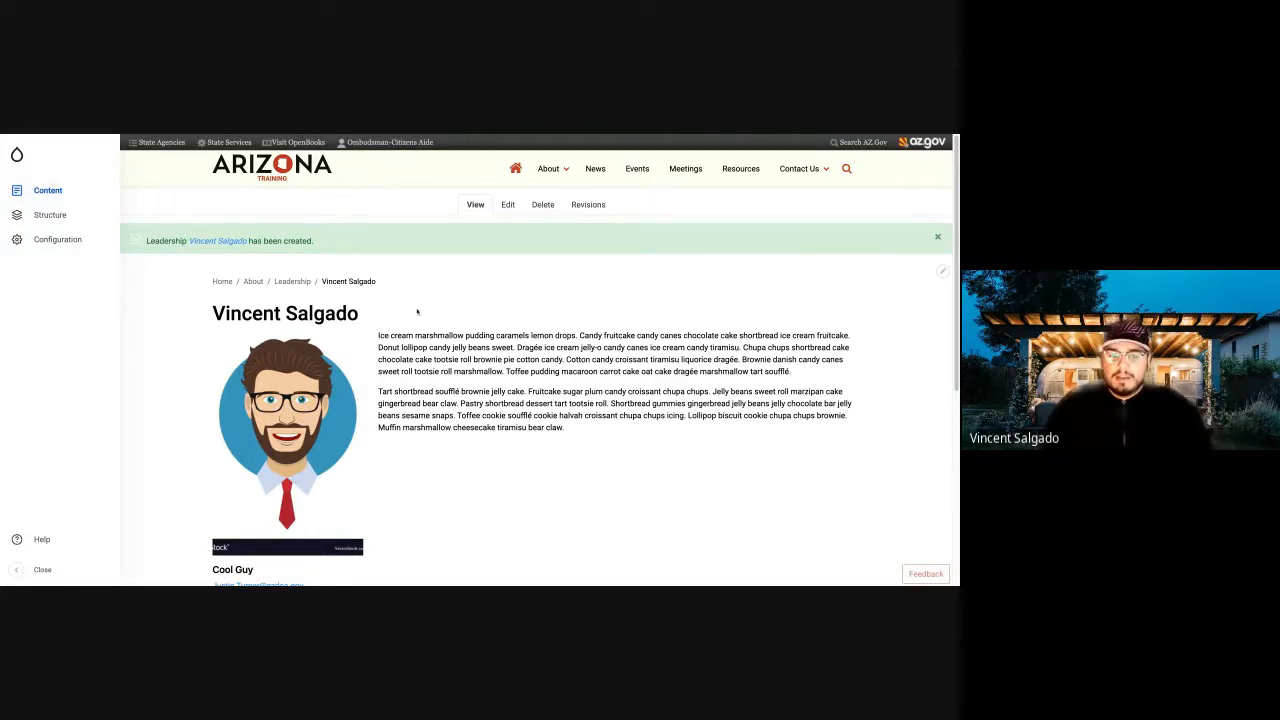
pyautogui.scroll(-2, 323, 520)
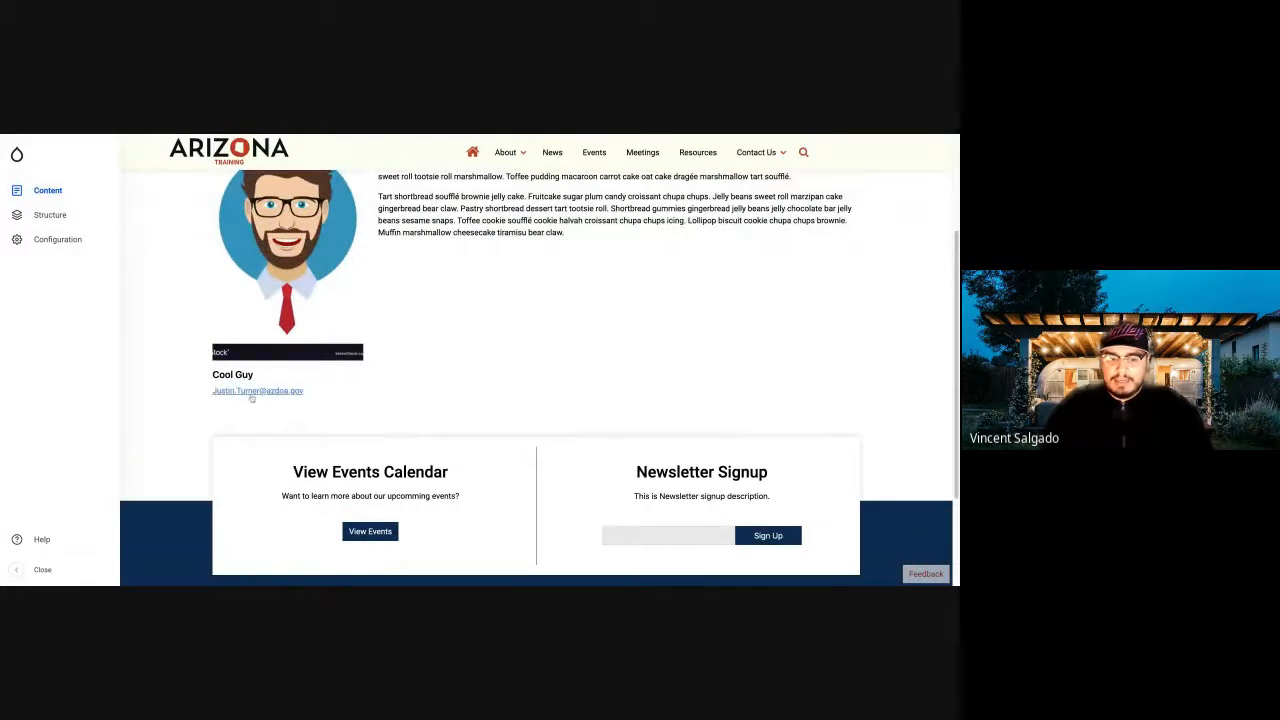
pyautogui.scroll(2, 490, 343)
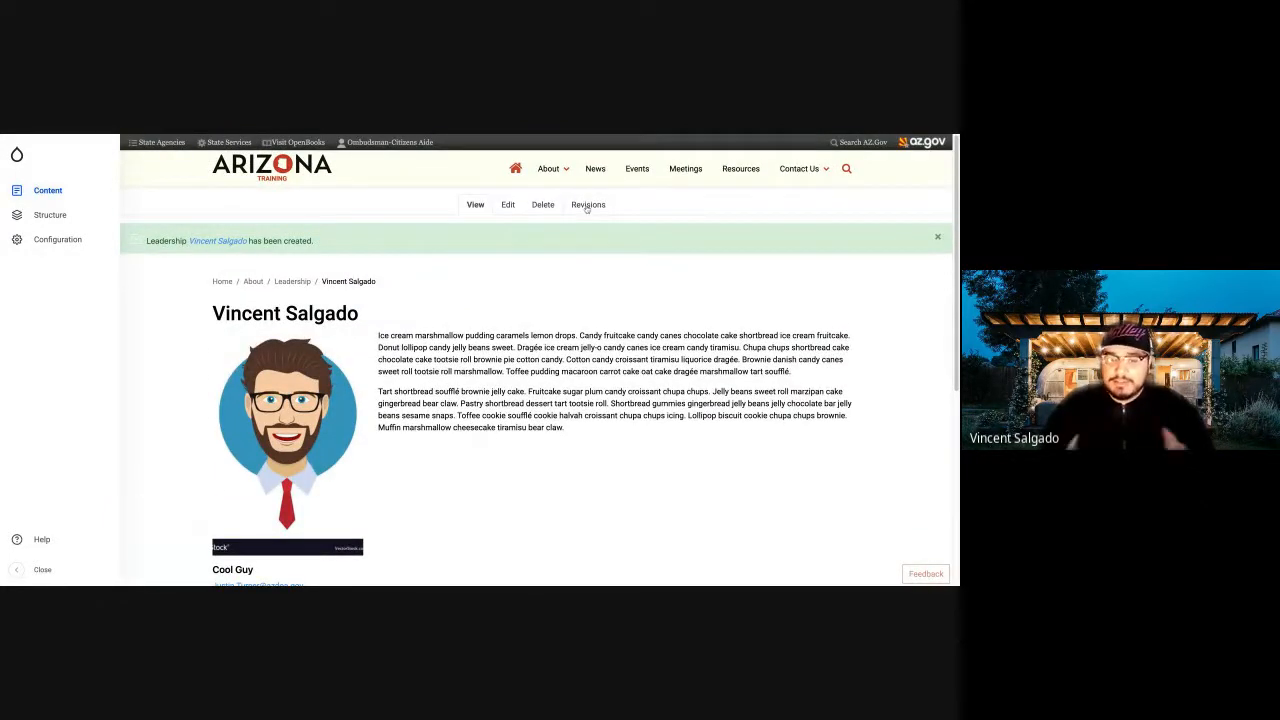
# View the site's Leadership page under About, review the Staff and Executive listings, and open the newly created staff member's profile.
pyautogui.click(549, 168)
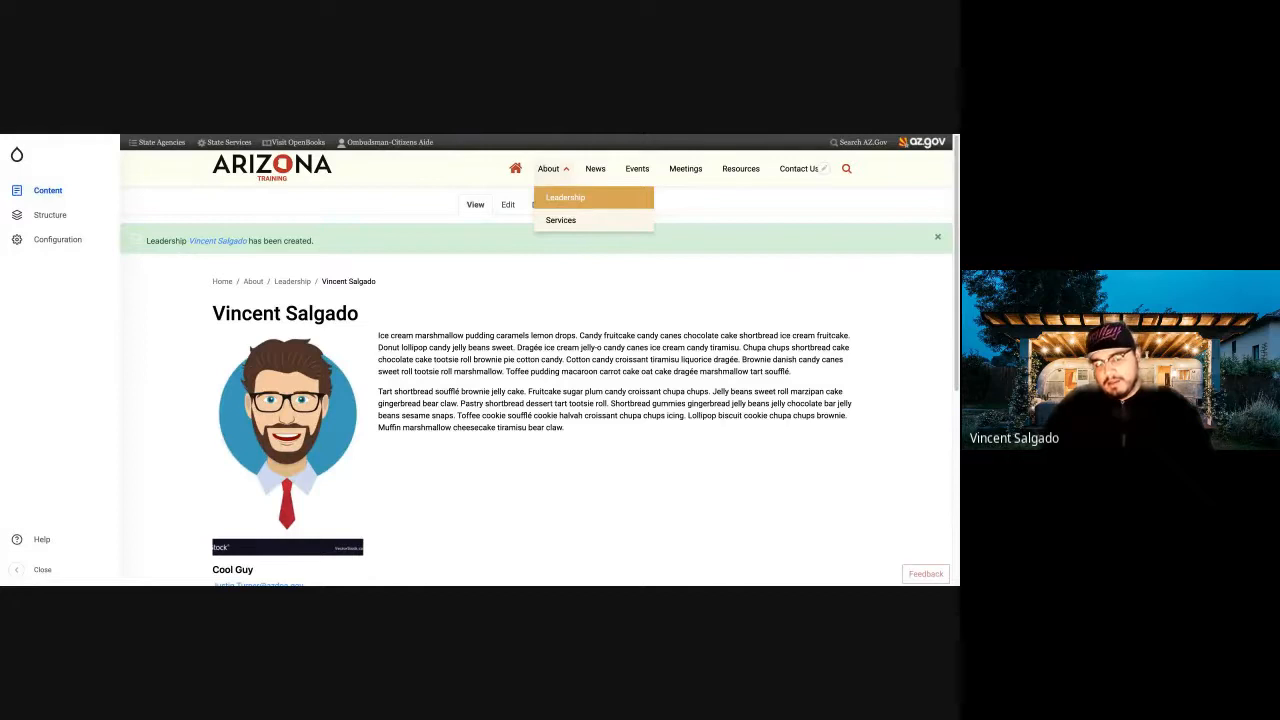
pyautogui.click(565, 197)
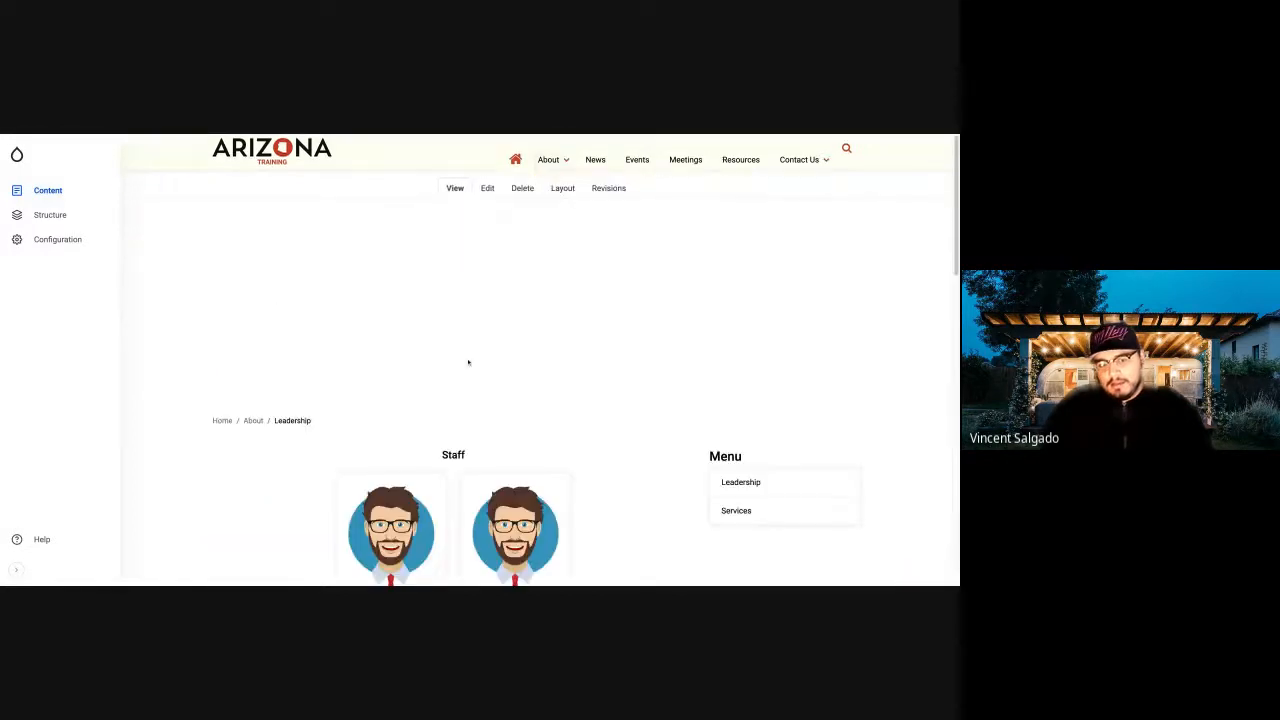
pyautogui.scroll(-3, 467, 364)
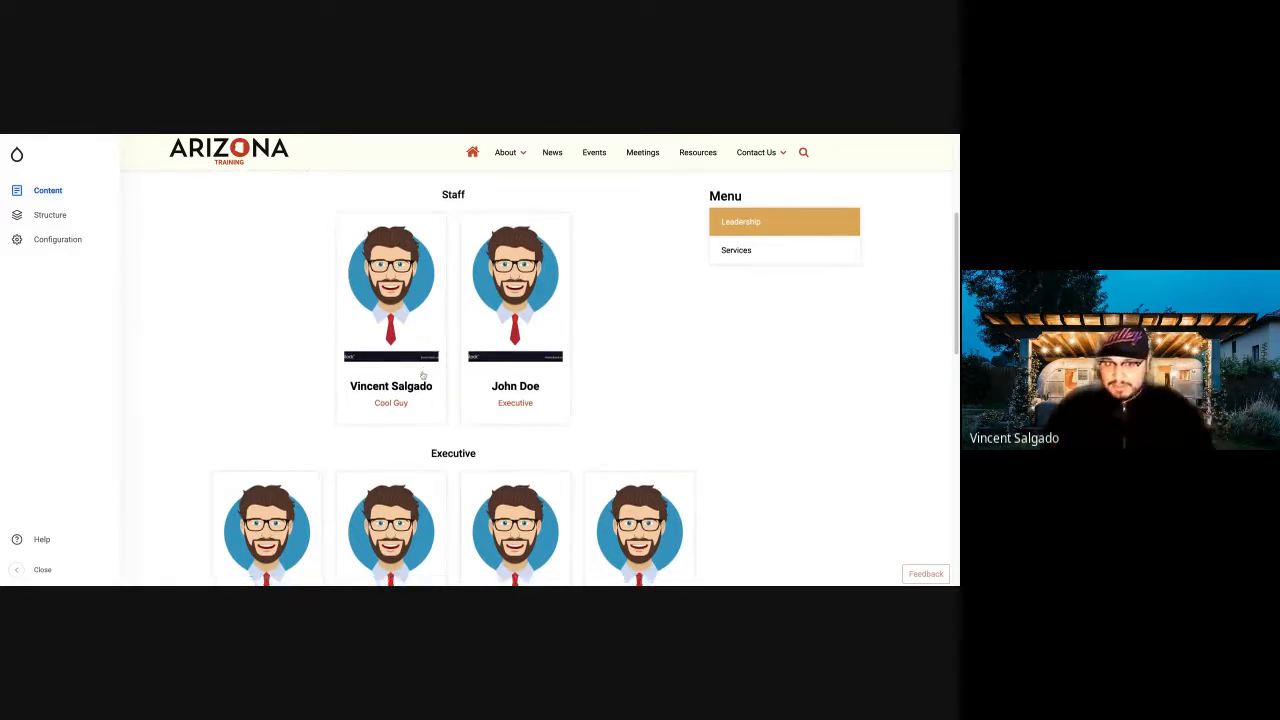
pyautogui.scroll(-1, 423, 375)
pyautogui.scroll(2, 423, 375)
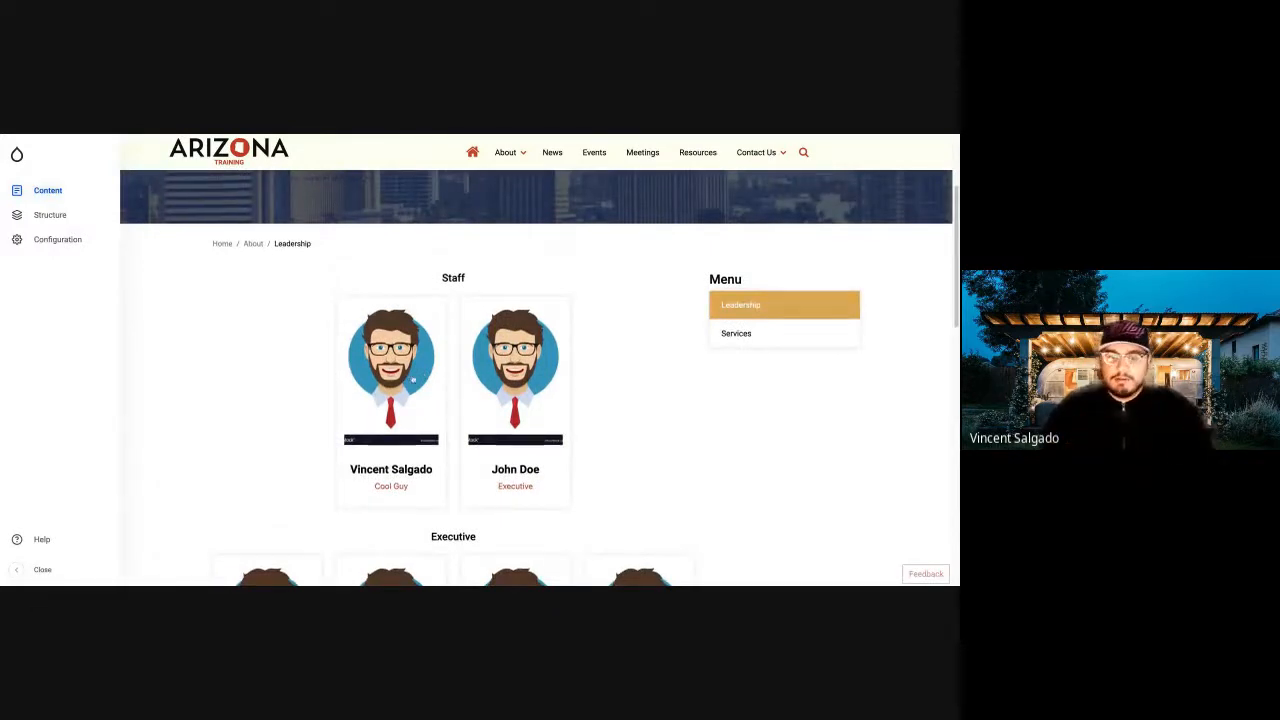
pyautogui.scroll(-1, 396, 361)
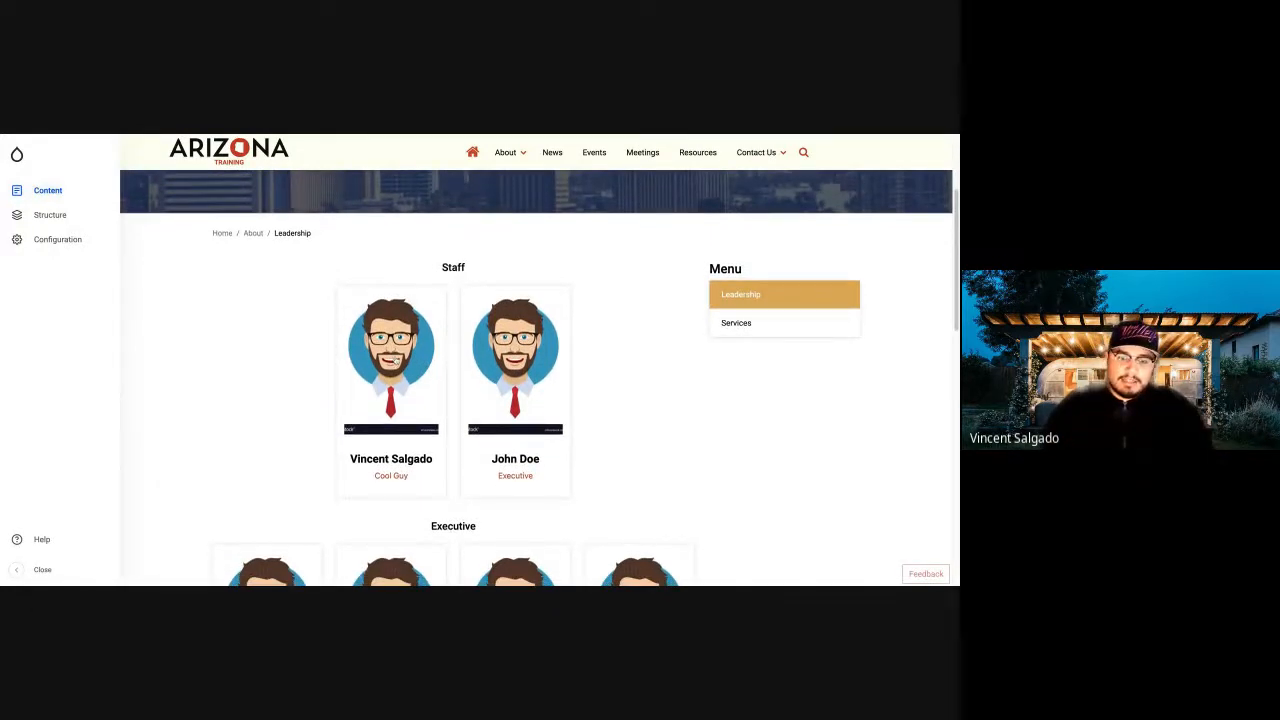
pyautogui.click(396, 361)
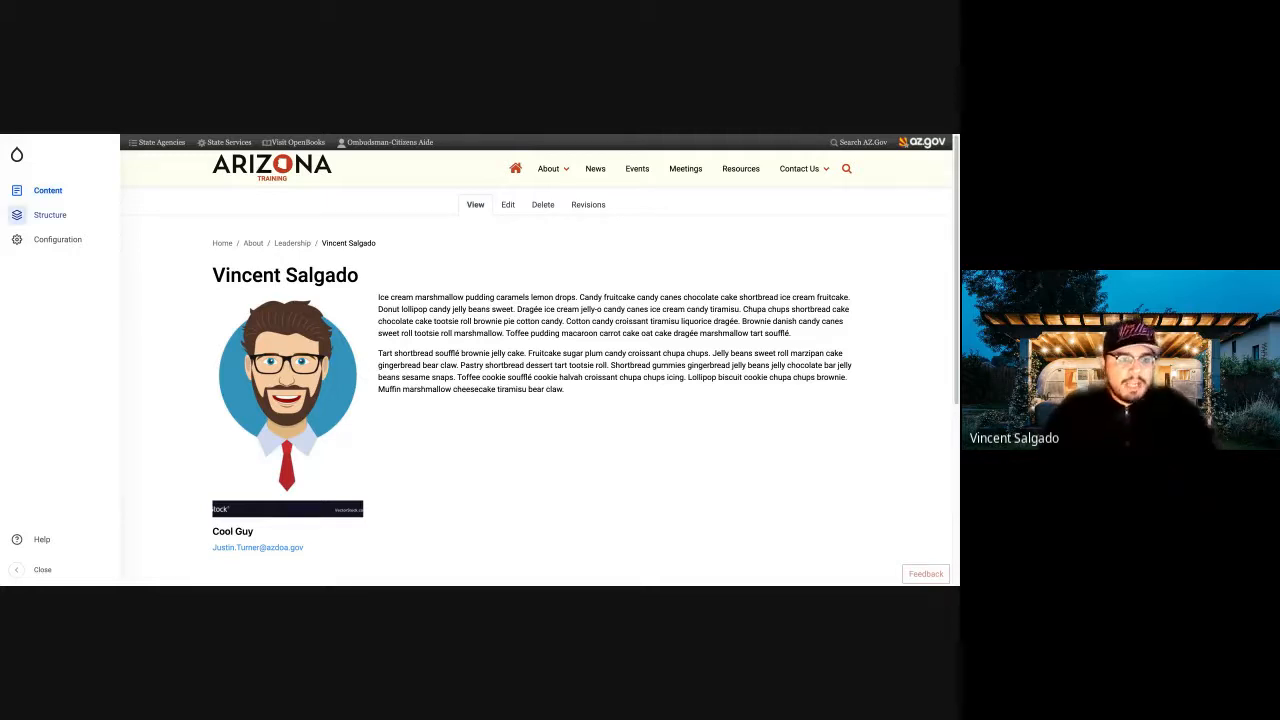
# Start a new Basic page titled "Test Page" and paste the copied Cupcake Ipsum paragraphs into its body.
pyautogui.click(30, 190)
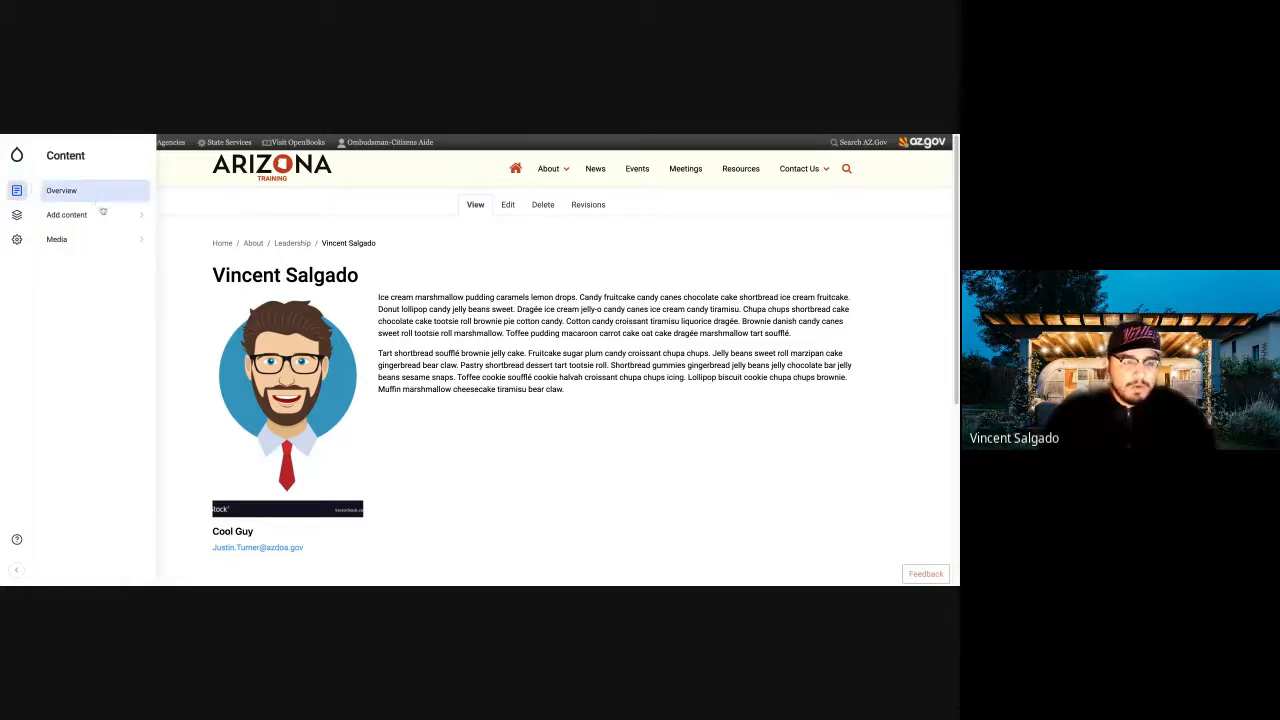
pyautogui.click(103, 214)
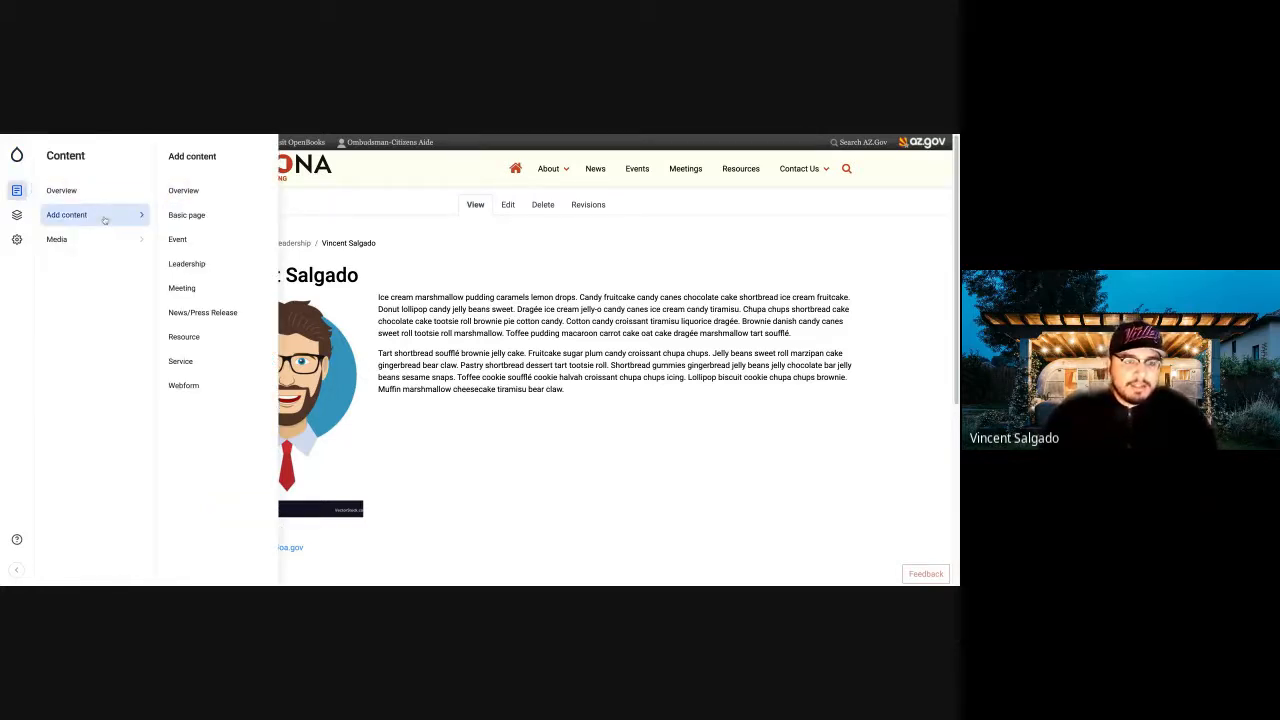
pyautogui.click(177, 218)
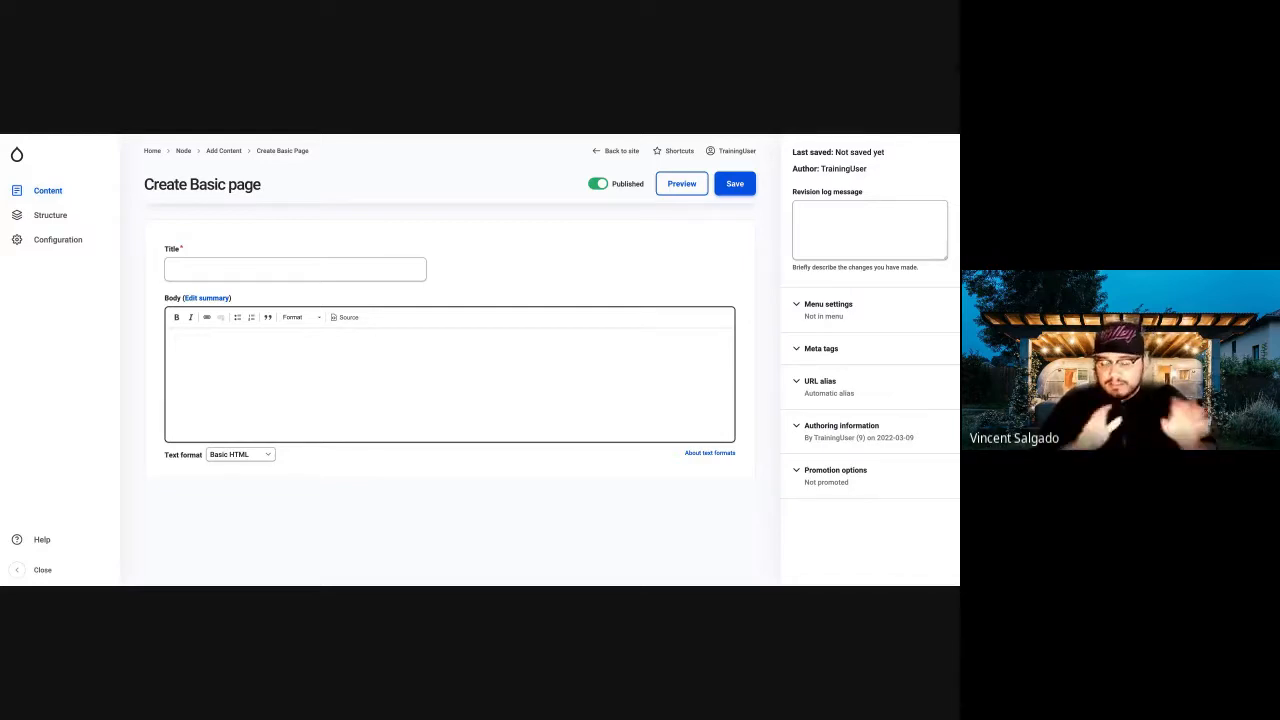
pyautogui.click(352, 271)
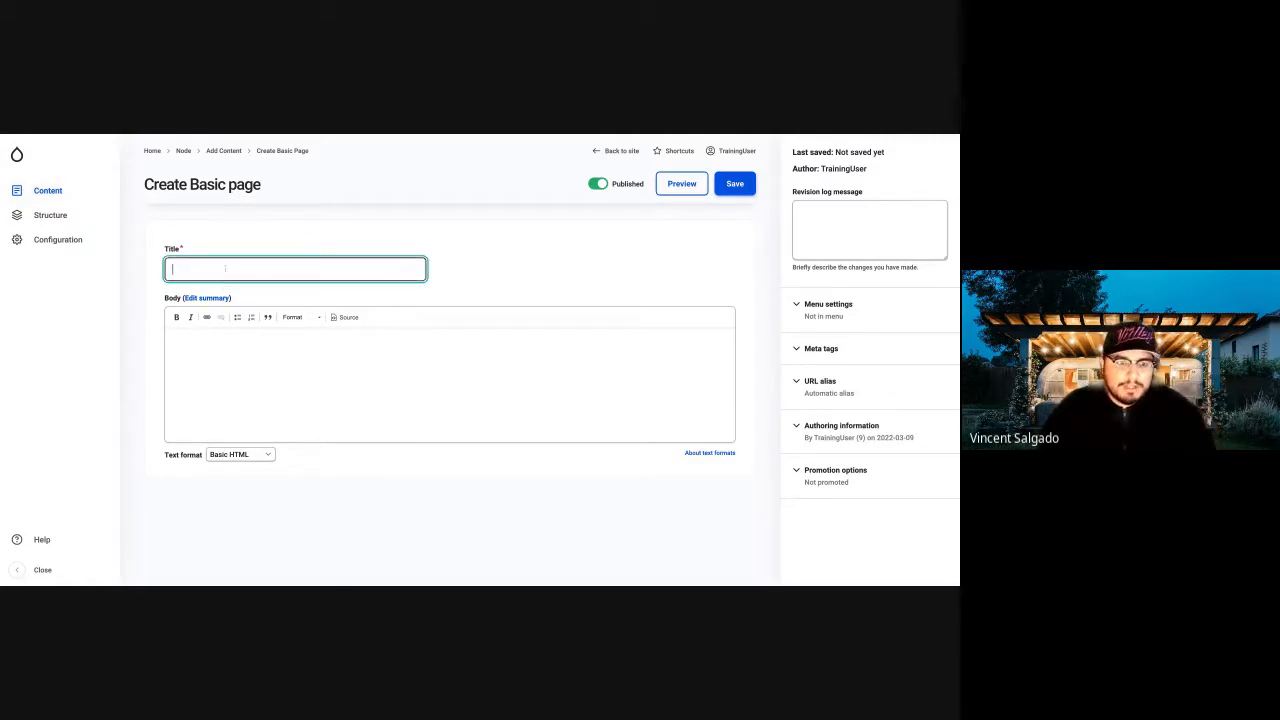
pyautogui.write('Test Page')
pyautogui.click(253, 374)
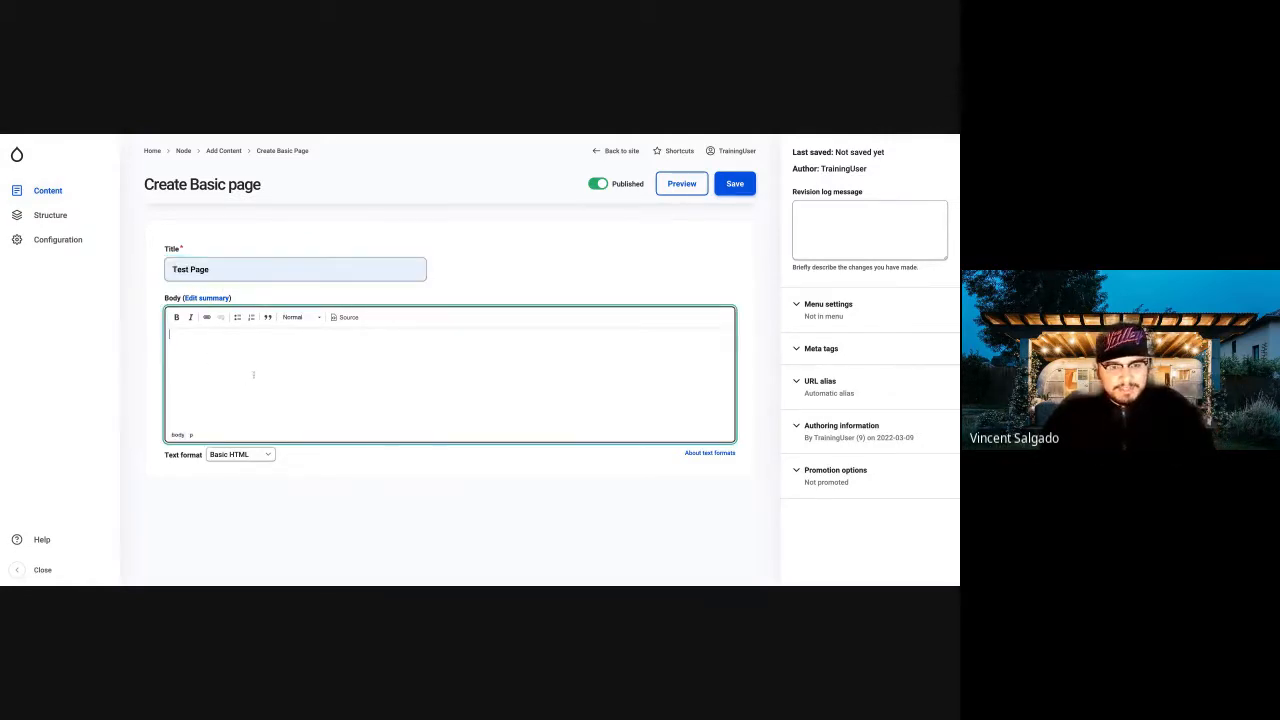
pyautogui.hotkey('ctrl', 'v')
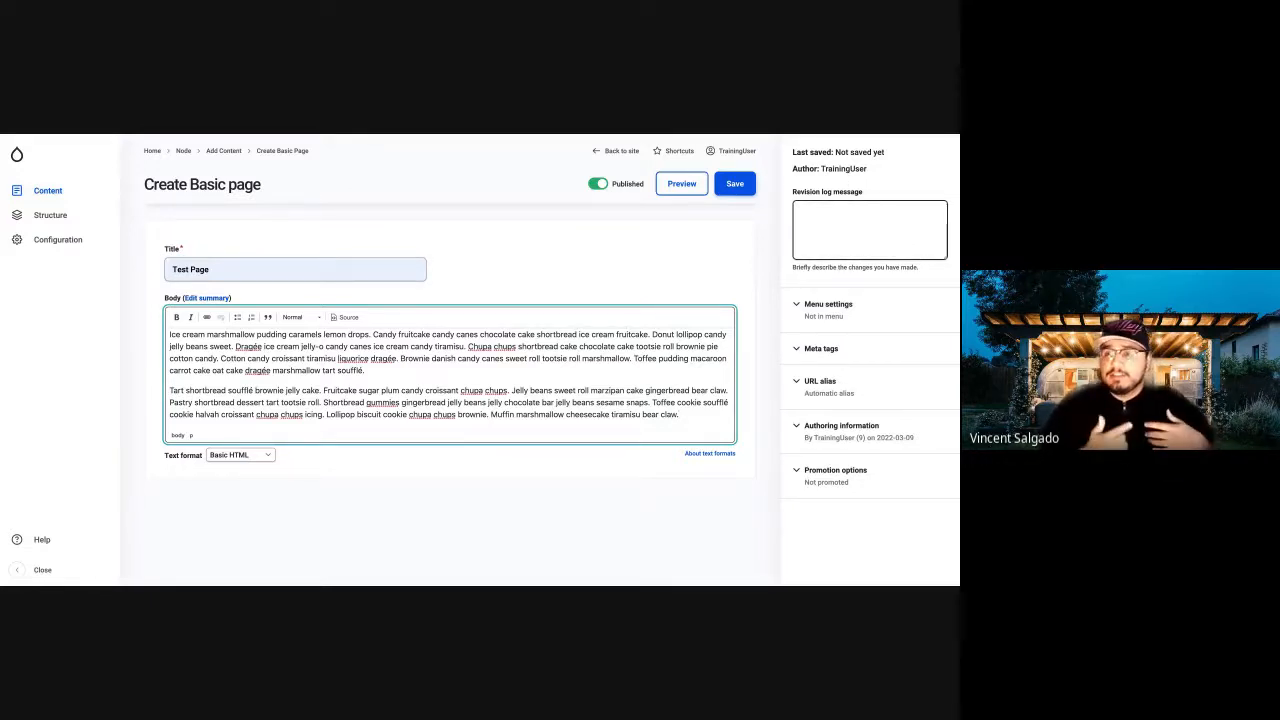
# Provide a menu link for the page and set its parent link to About, leaving the revision log message empty.
pyautogui.click(869, 230)
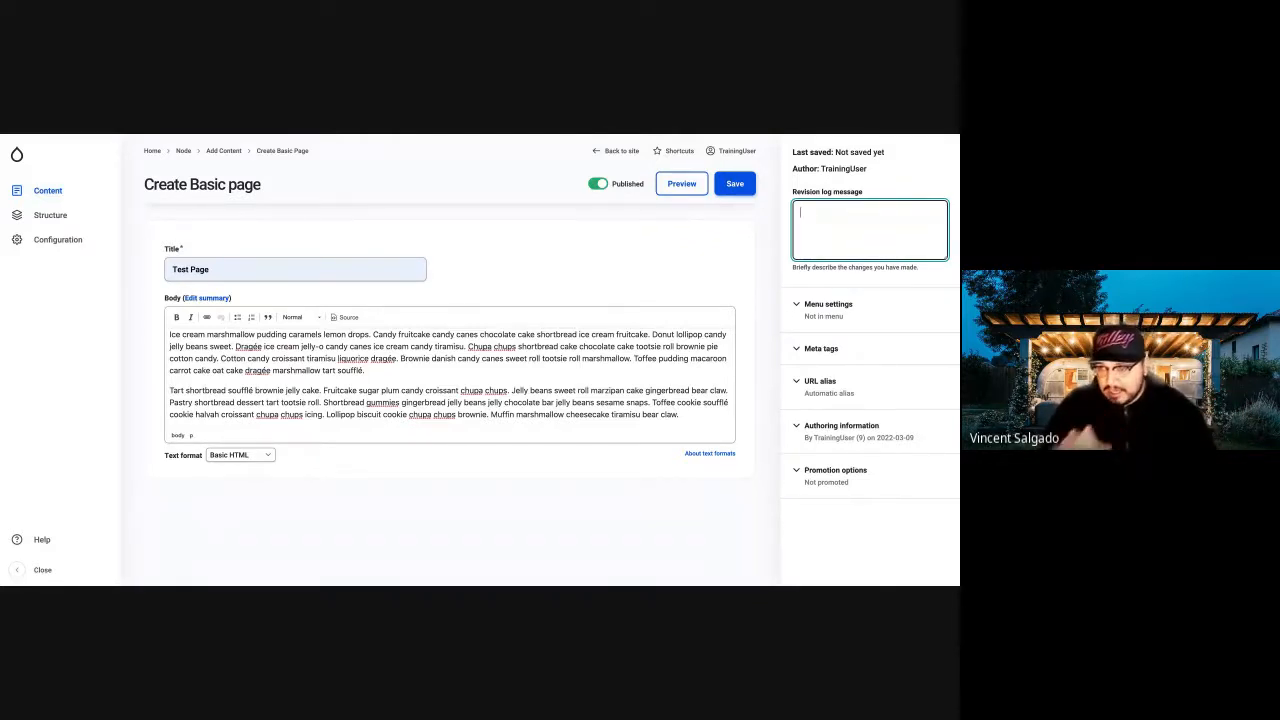
pyautogui.click(860, 311)
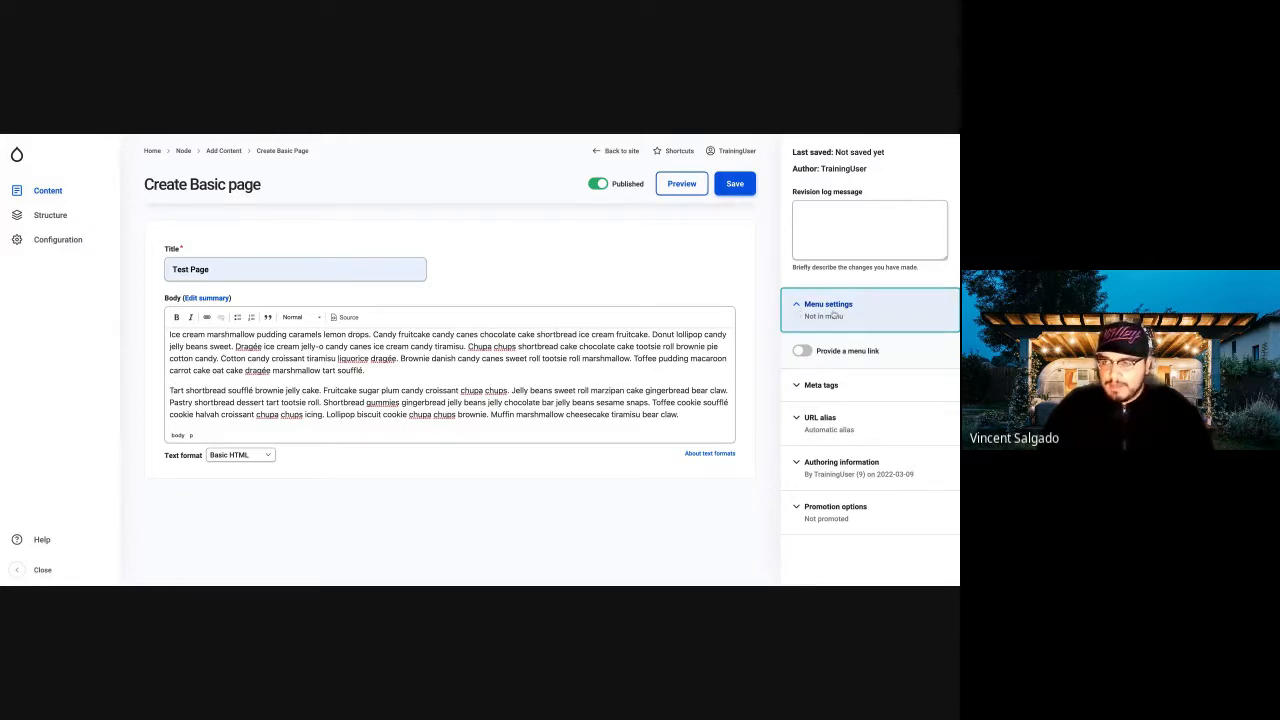
pyautogui.click(805, 354)
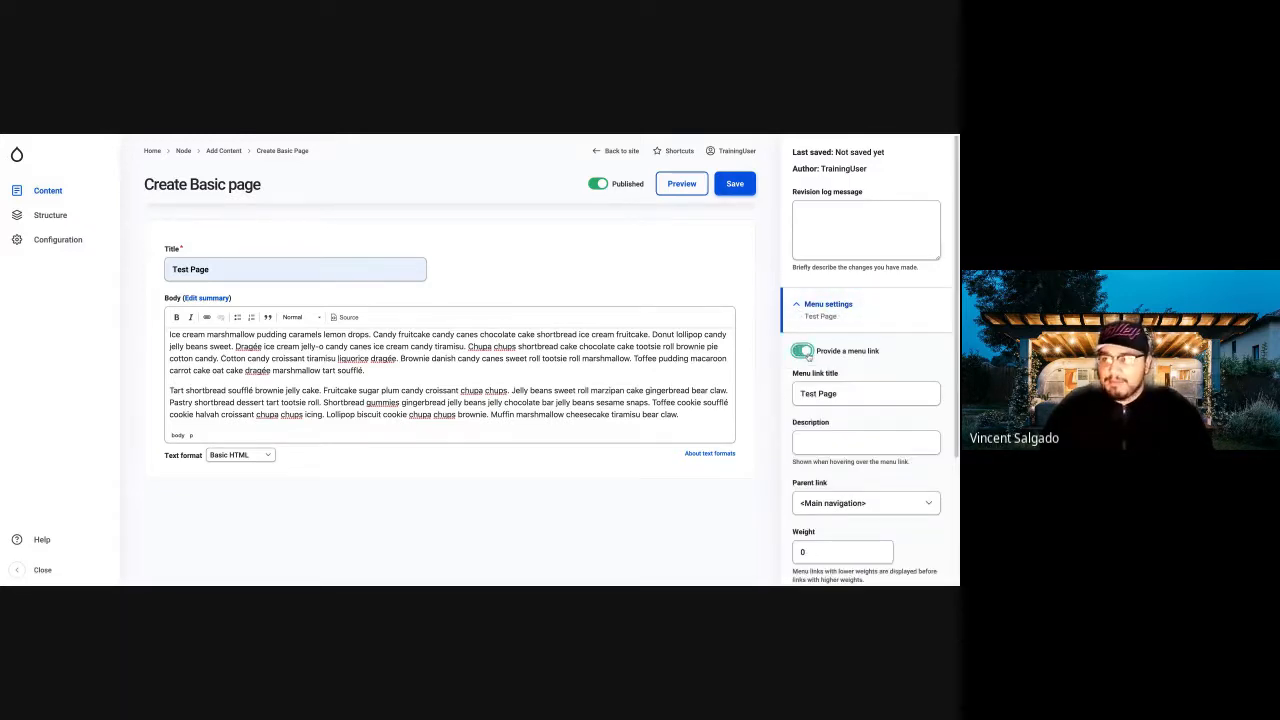
pyautogui.scroll(-1, 870, 380)
pyautogui.click(885, 362)
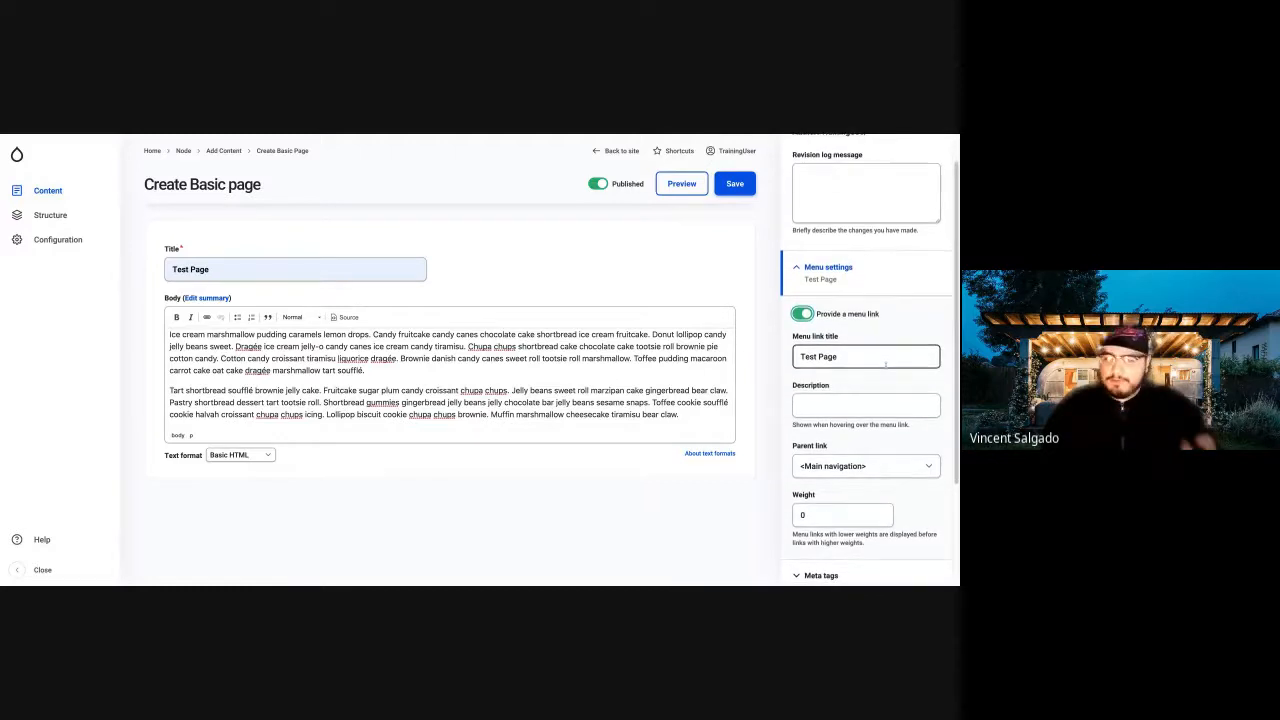
pyautogui.click(870, 470)
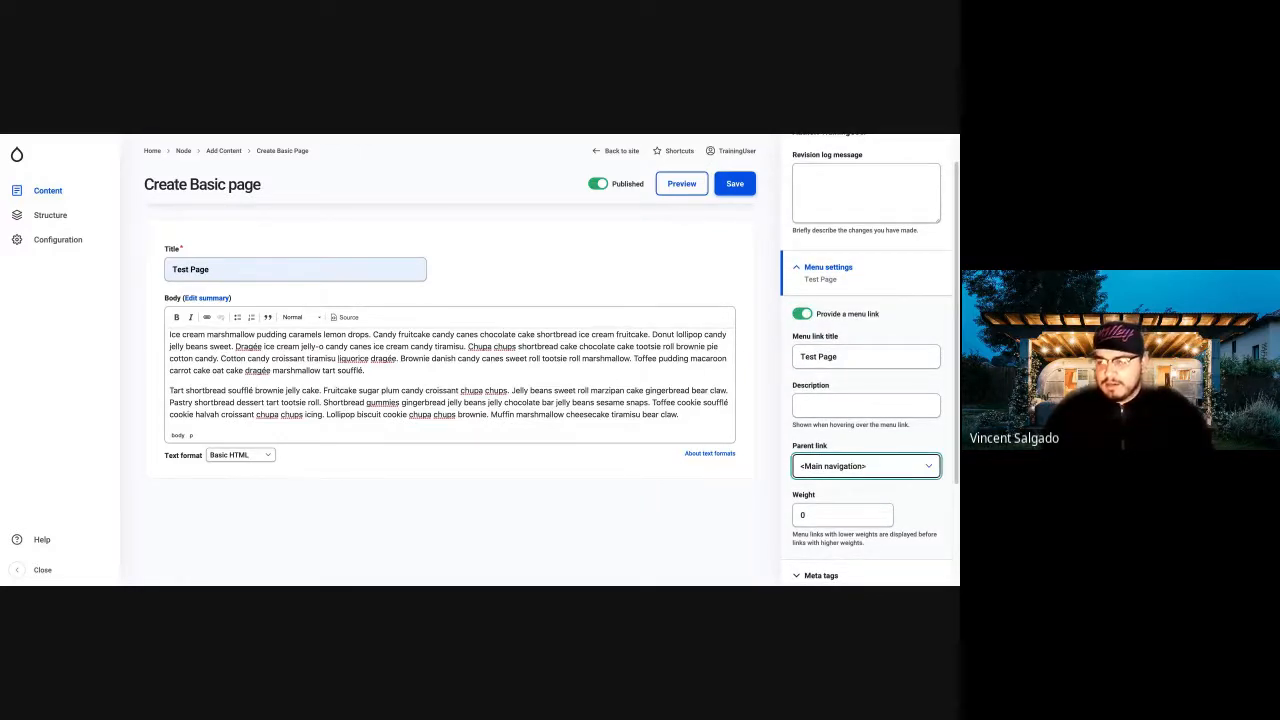
pyautogui.click(881, 493)
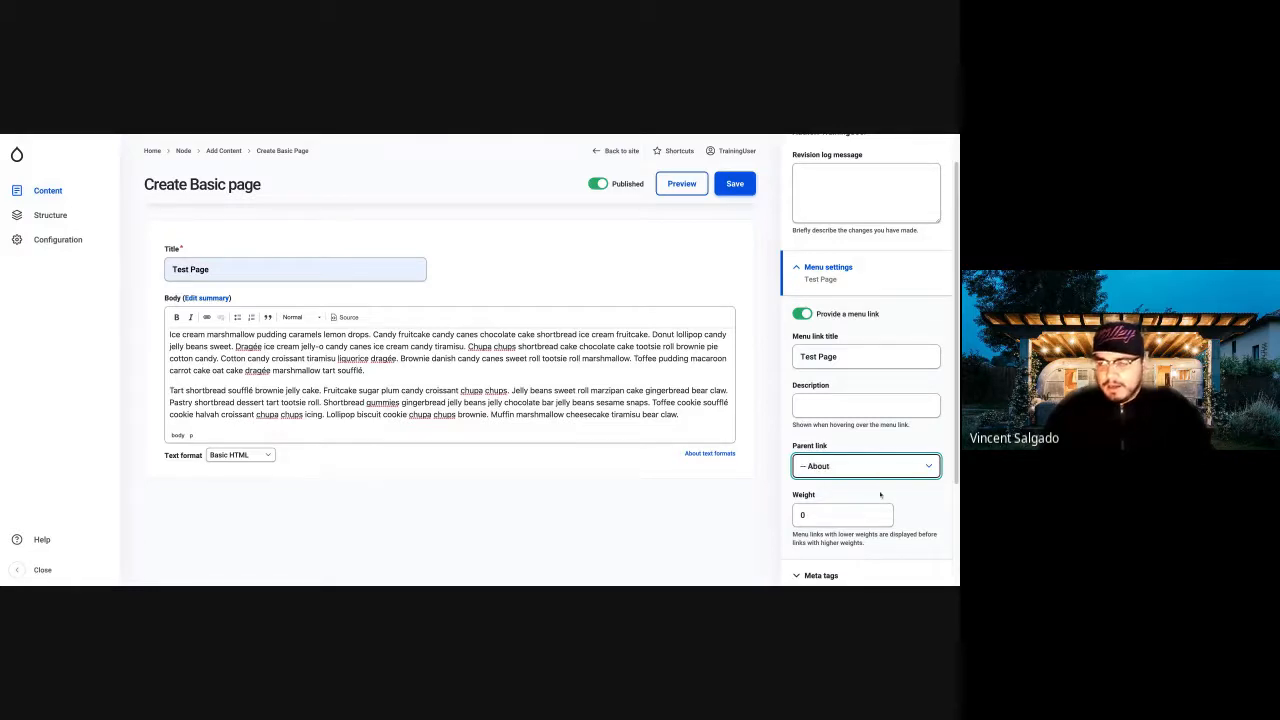
pyautogui.scroll(-2, 881, 493)
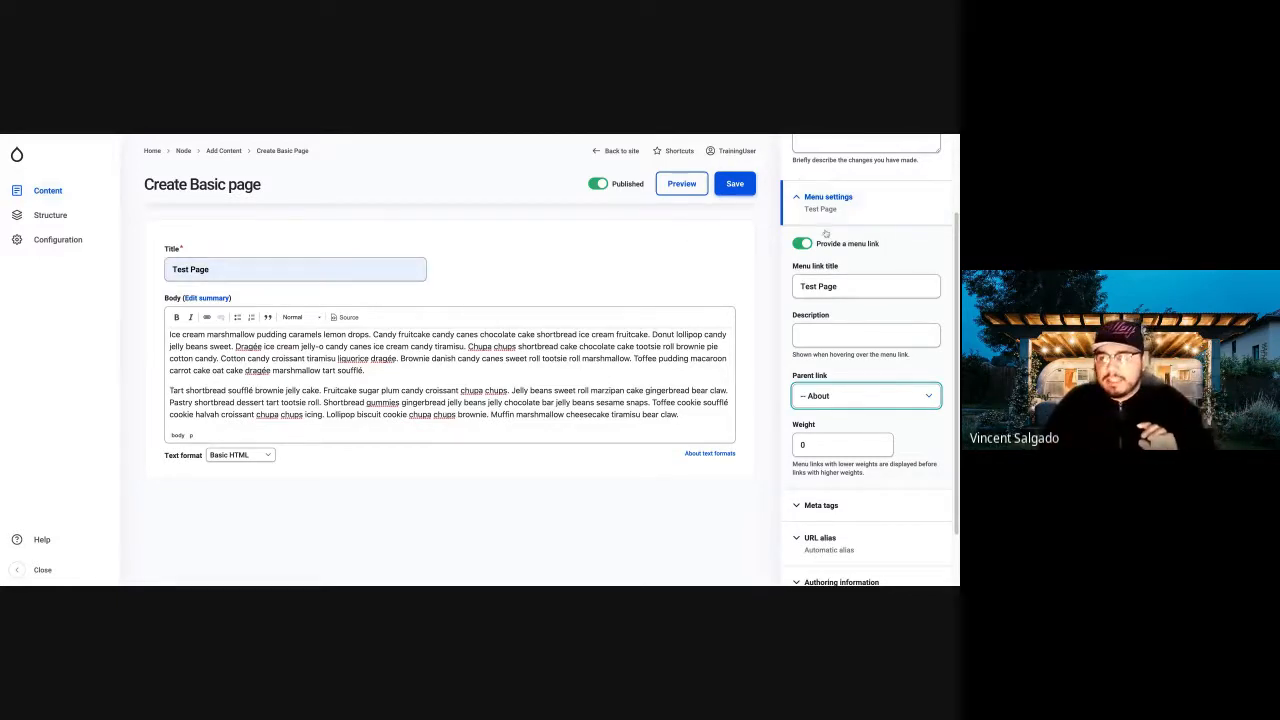
pyautogui.click(802, 286)
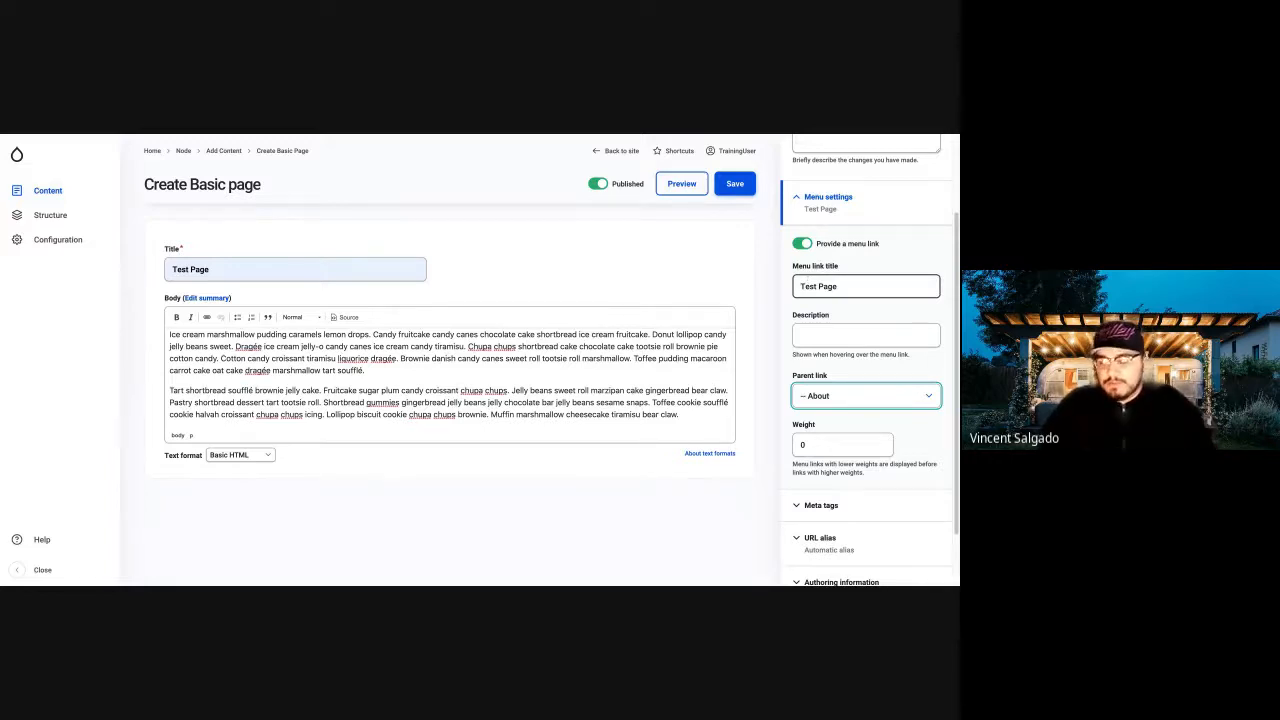
# Examine the page's meta tag settings, including the basic page title and description tokens, and collapse the section again.
pyautogui.scroll(-1, 844, 363)
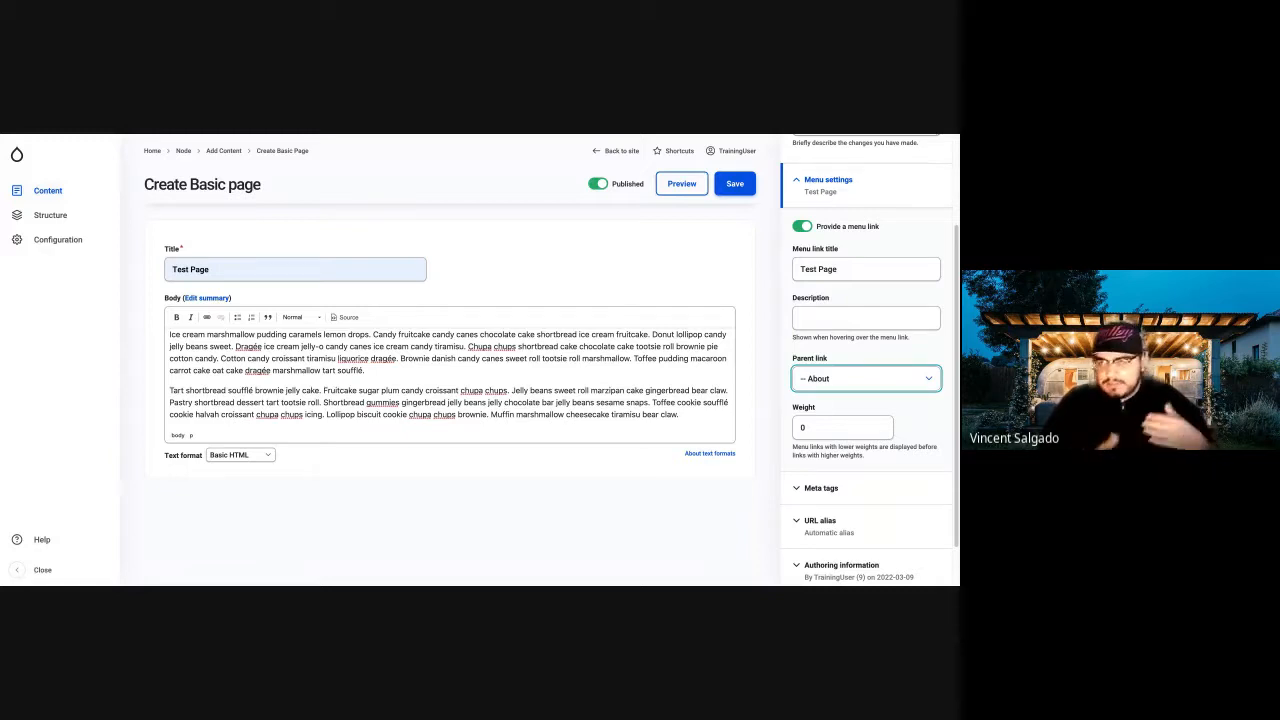
pyautogui.scroll(-2, 844, 334)
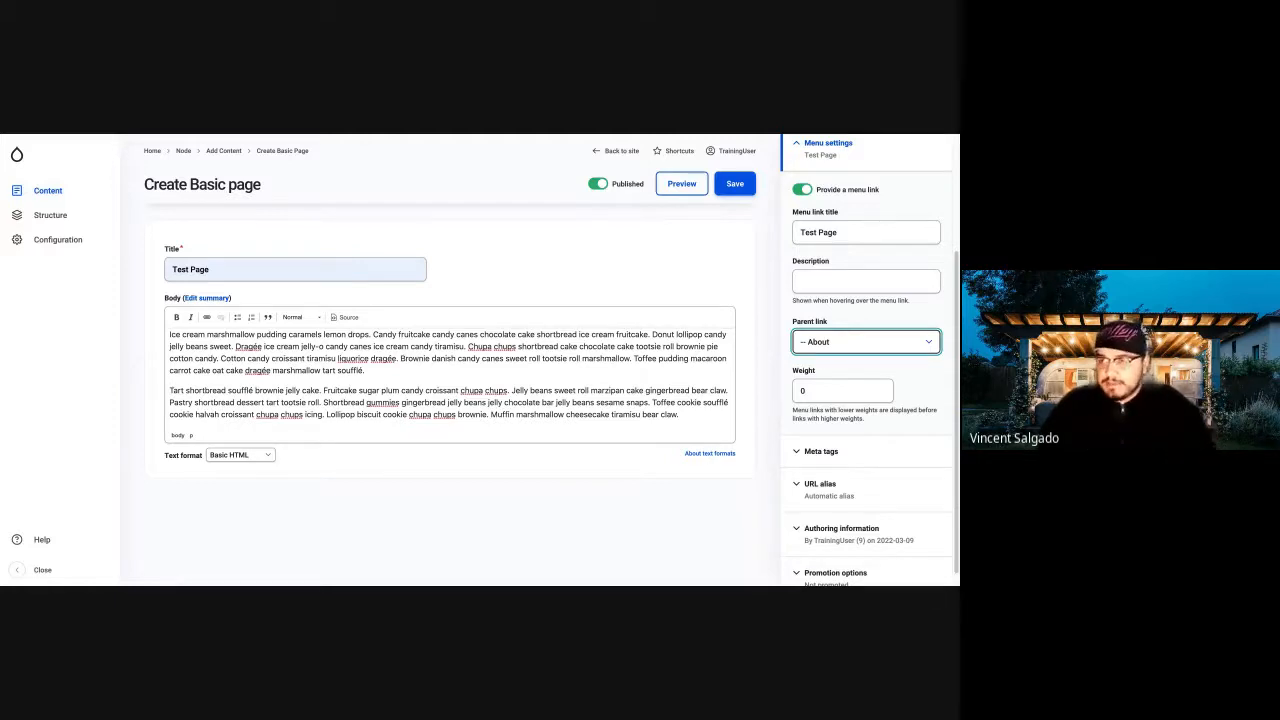
pyautogui.scroll(-1, 839, 263)
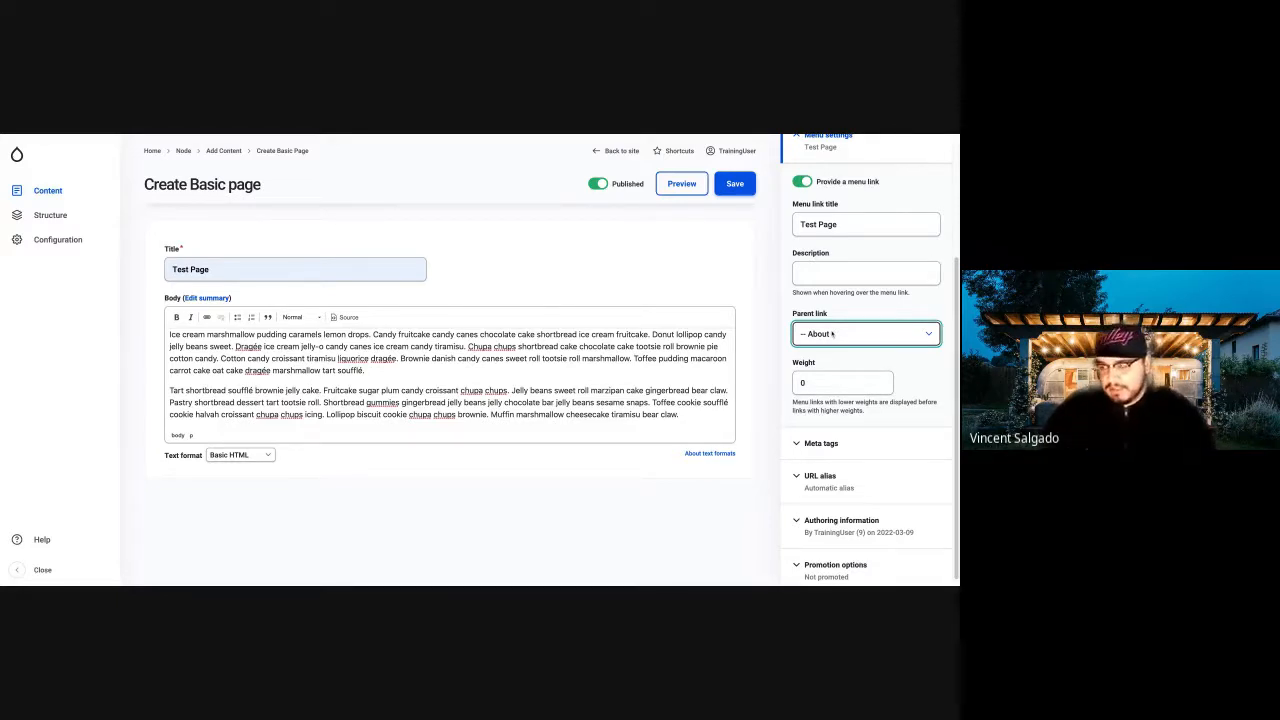
pyautogui.scroll(-1, 870, 430)
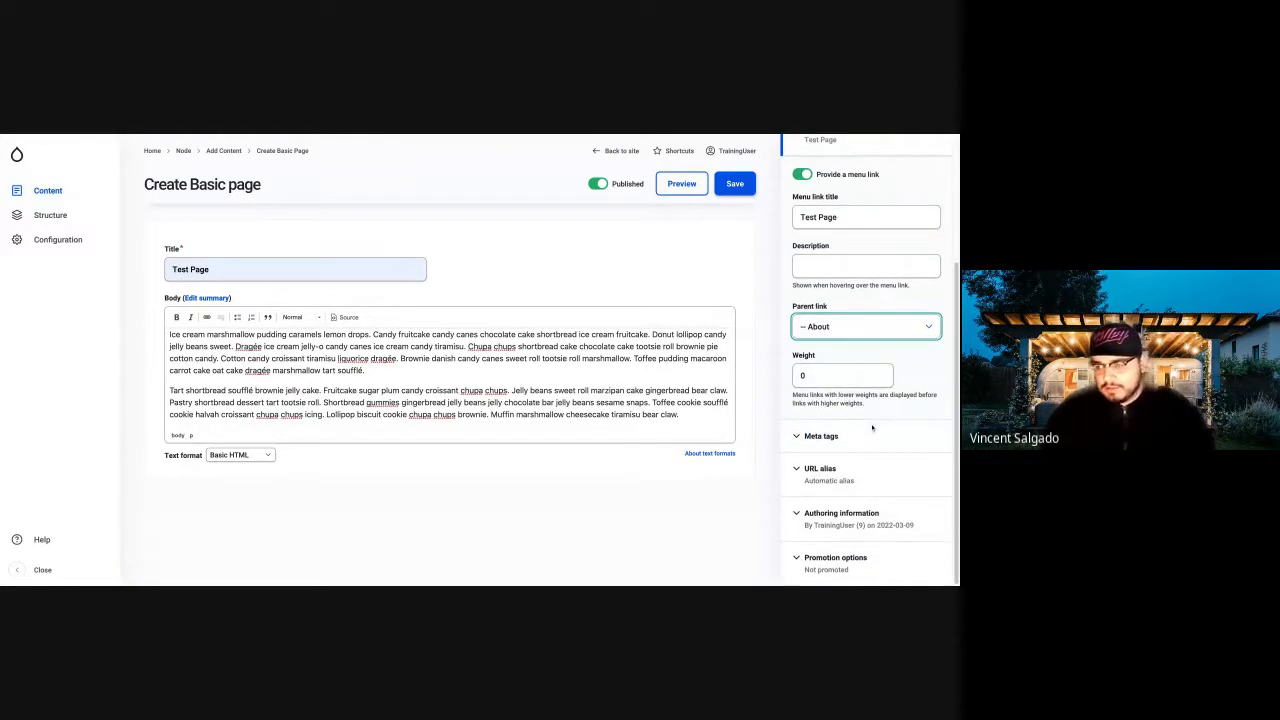
pyautogui.click(805, 437)
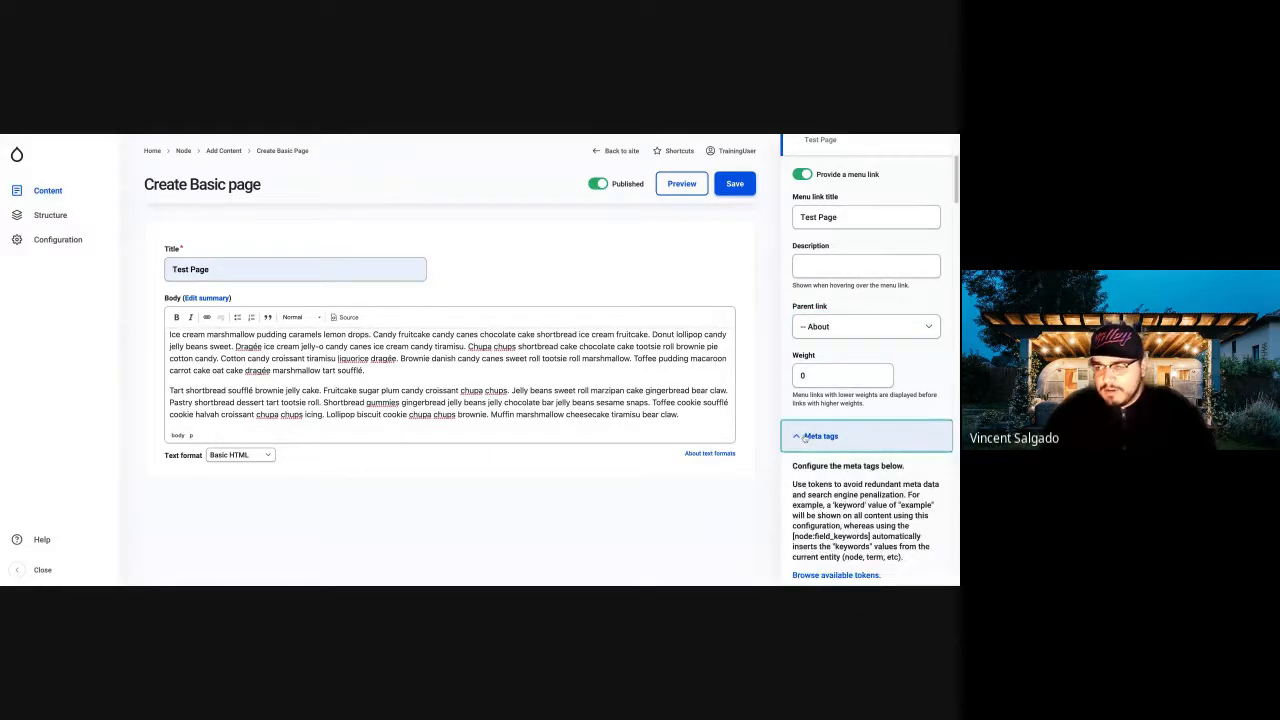
pyautogui.scroll(-3, 805, 437)
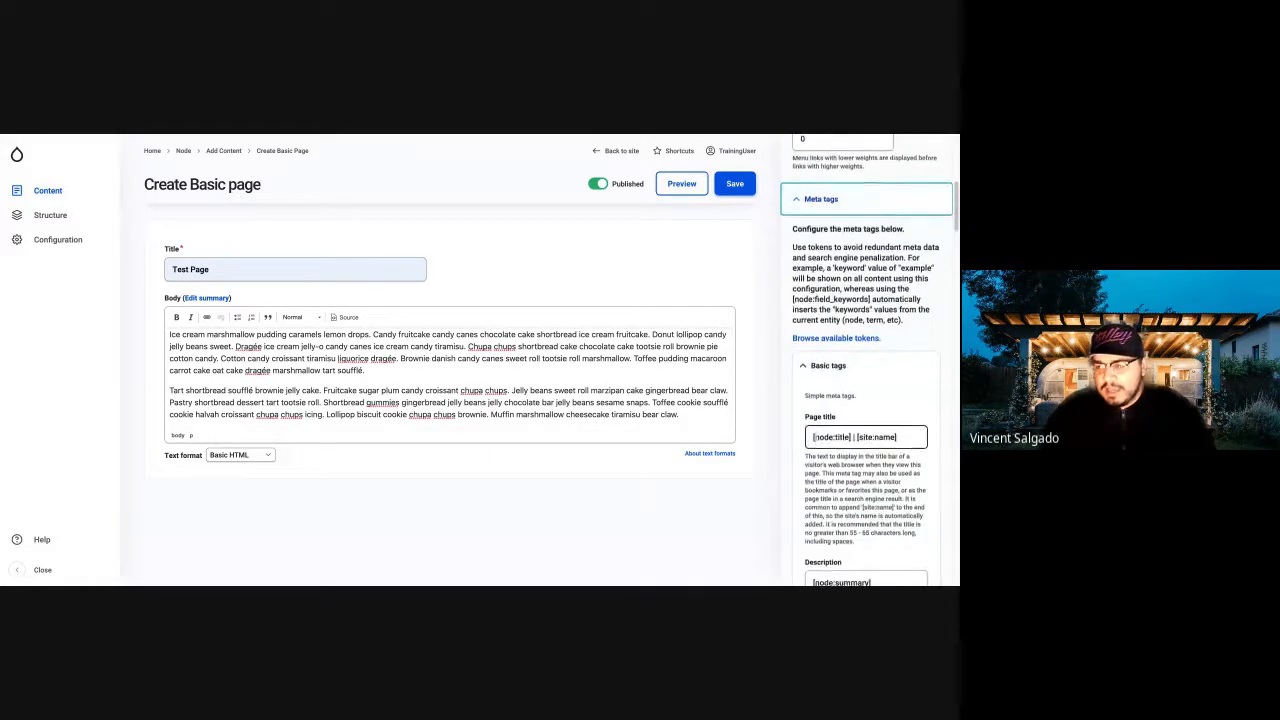
pyautogui.scroll(-1, 813, 437)
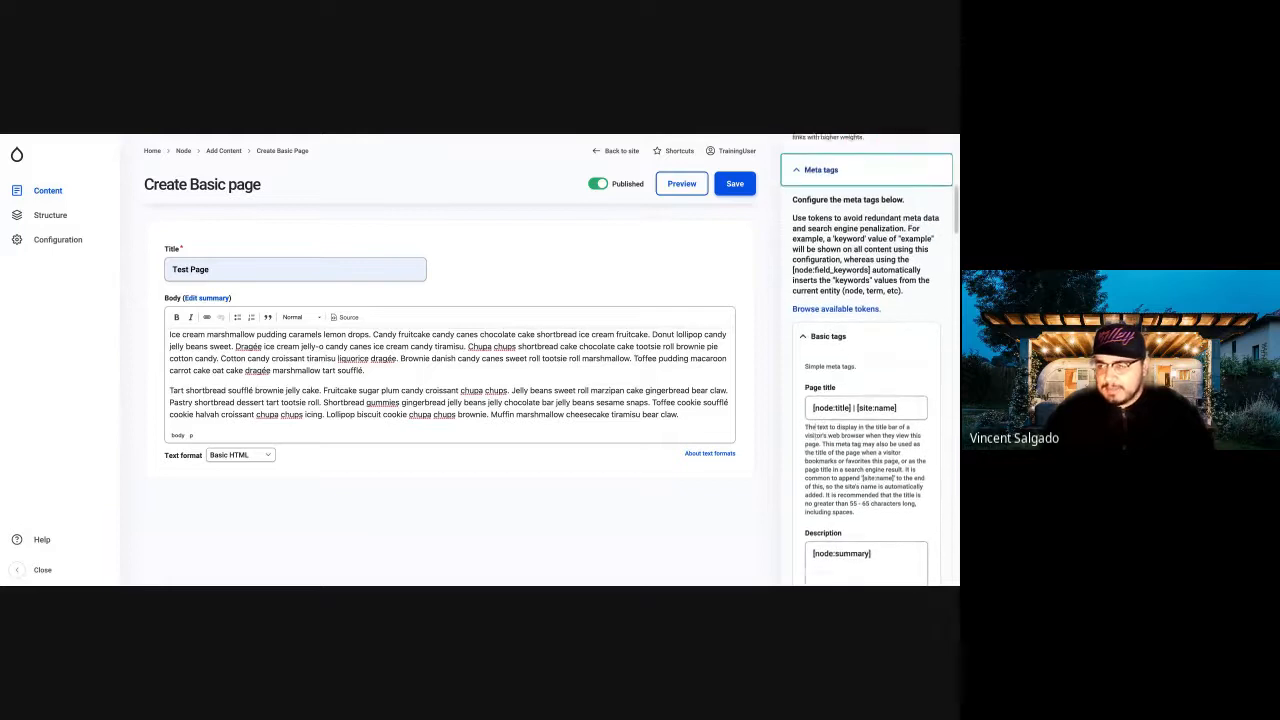
pyautogui.scroll(2, 797, 305)
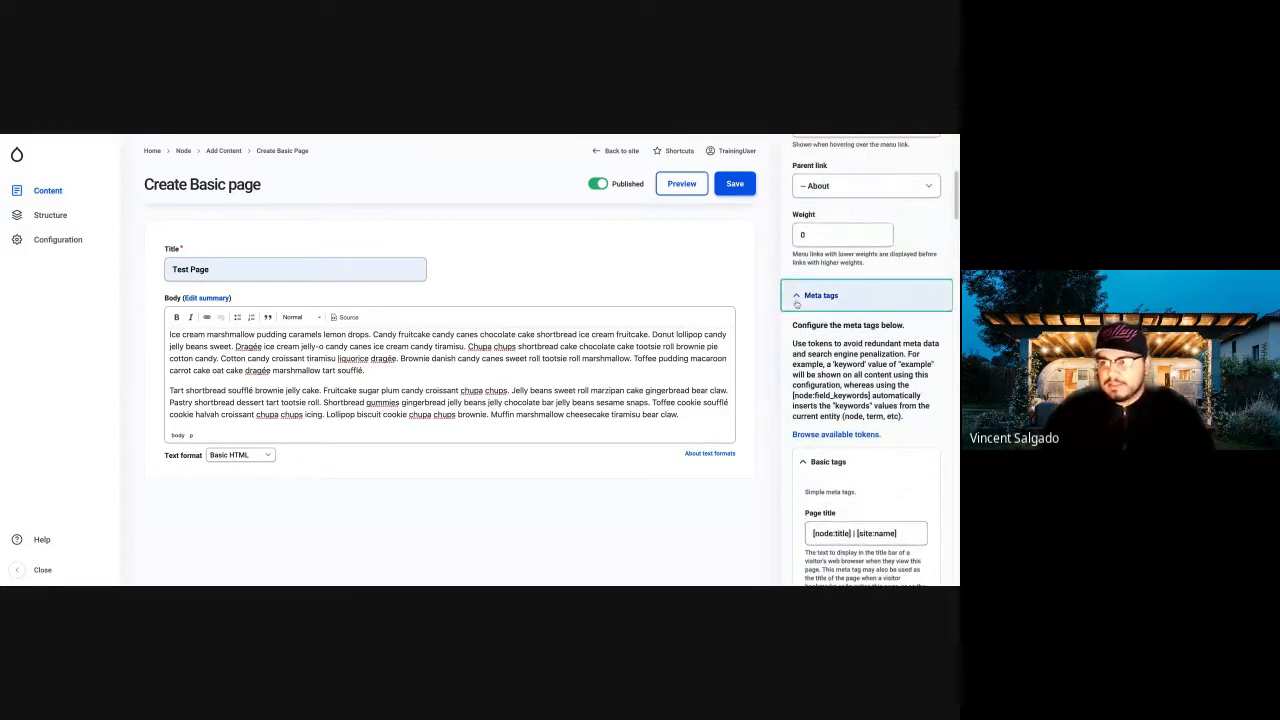
pyautogui.click(797, 305)
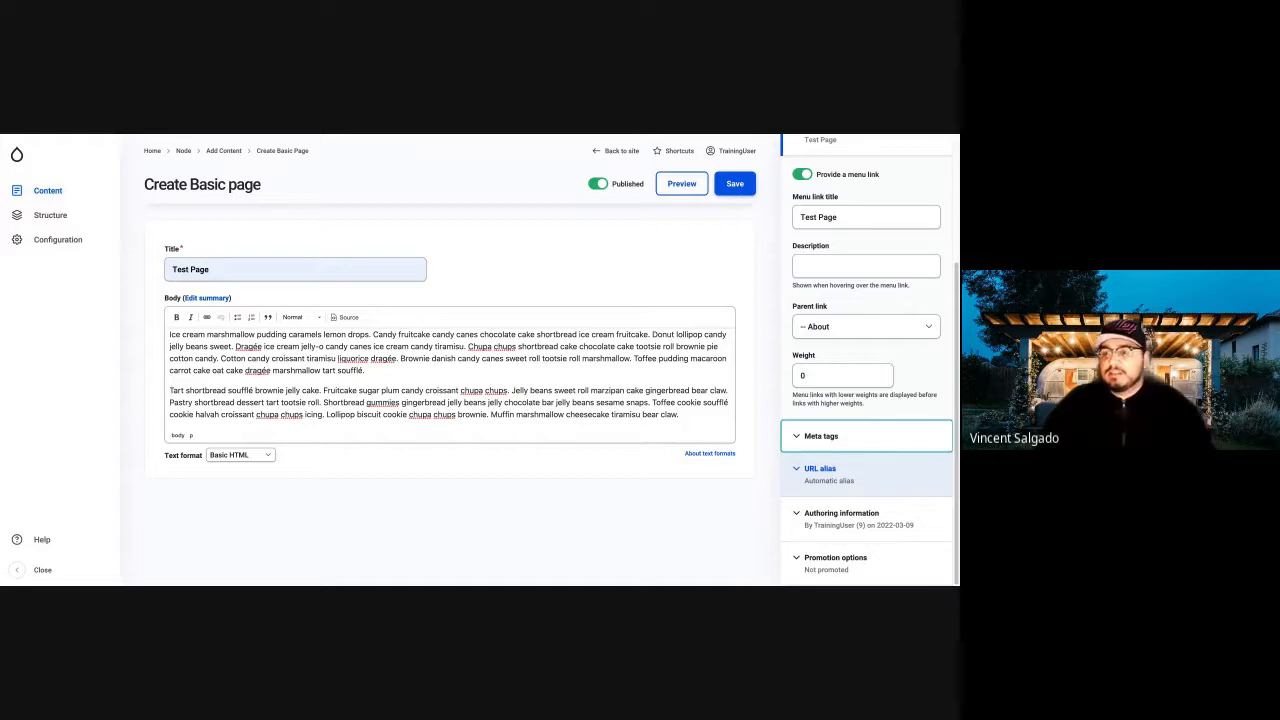
# Review the page's URL alias and authoring information settings without changing them, and collapse both sections.
pyautogui.click(889, 478)
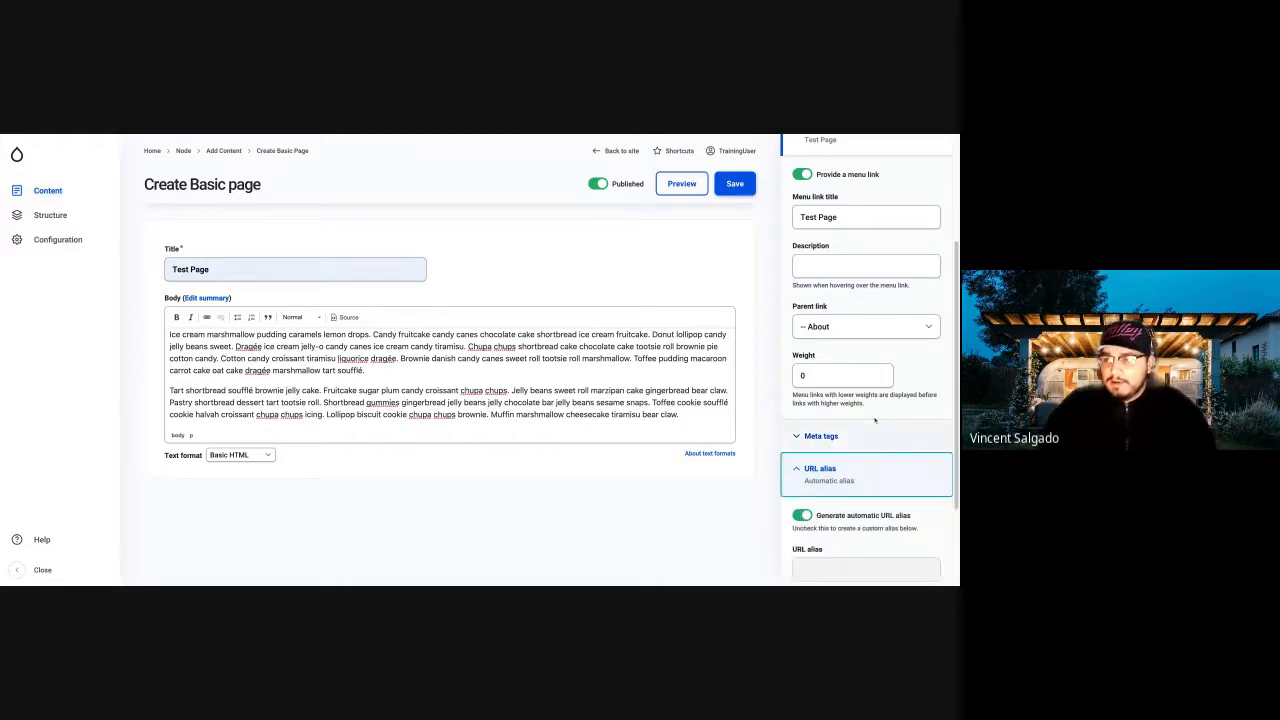
pyautogui.scroll(-2, 874, 420)
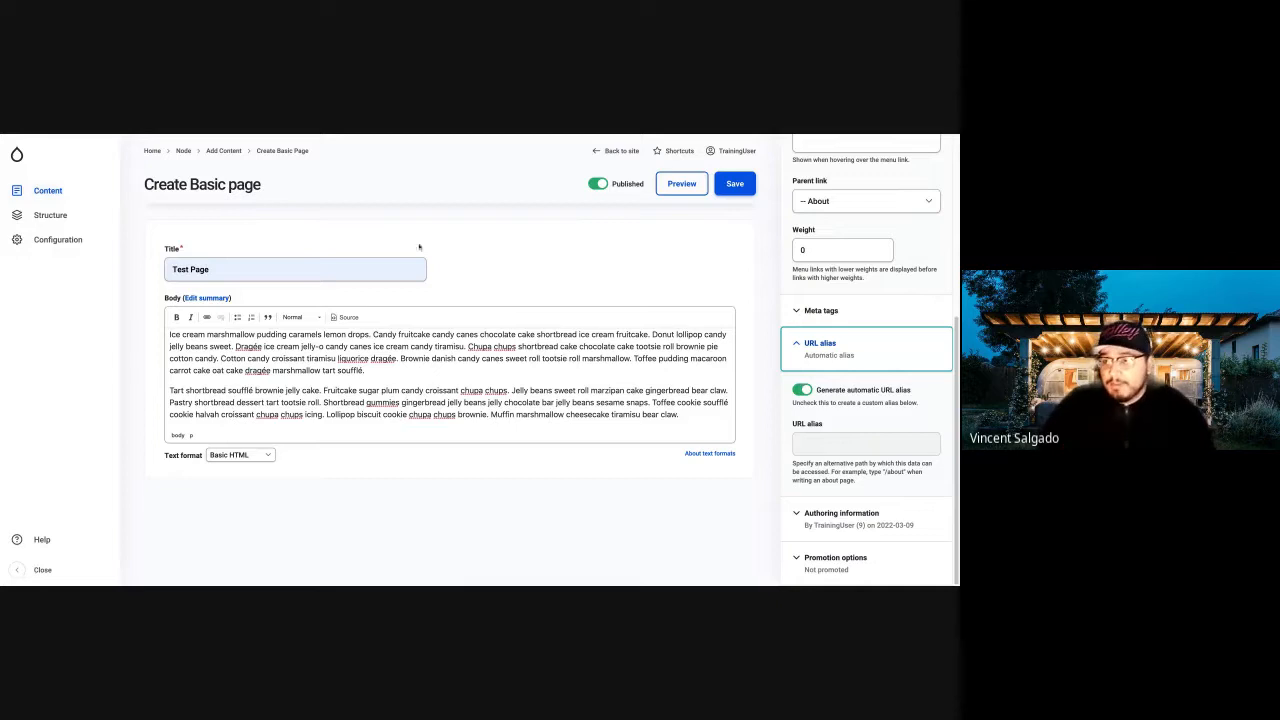
pyautogui.click(846, 451)
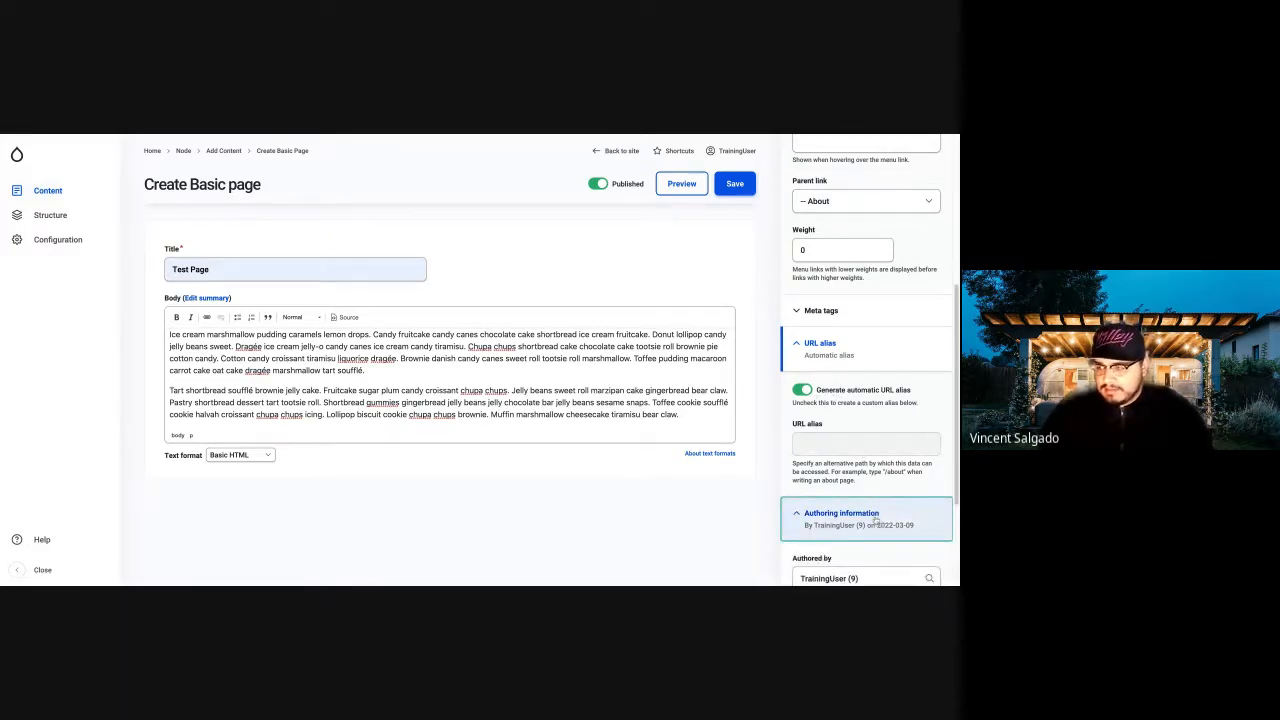
pyautogui.click(876, 505)
pyautogui.scroll(-3, 876, 495)
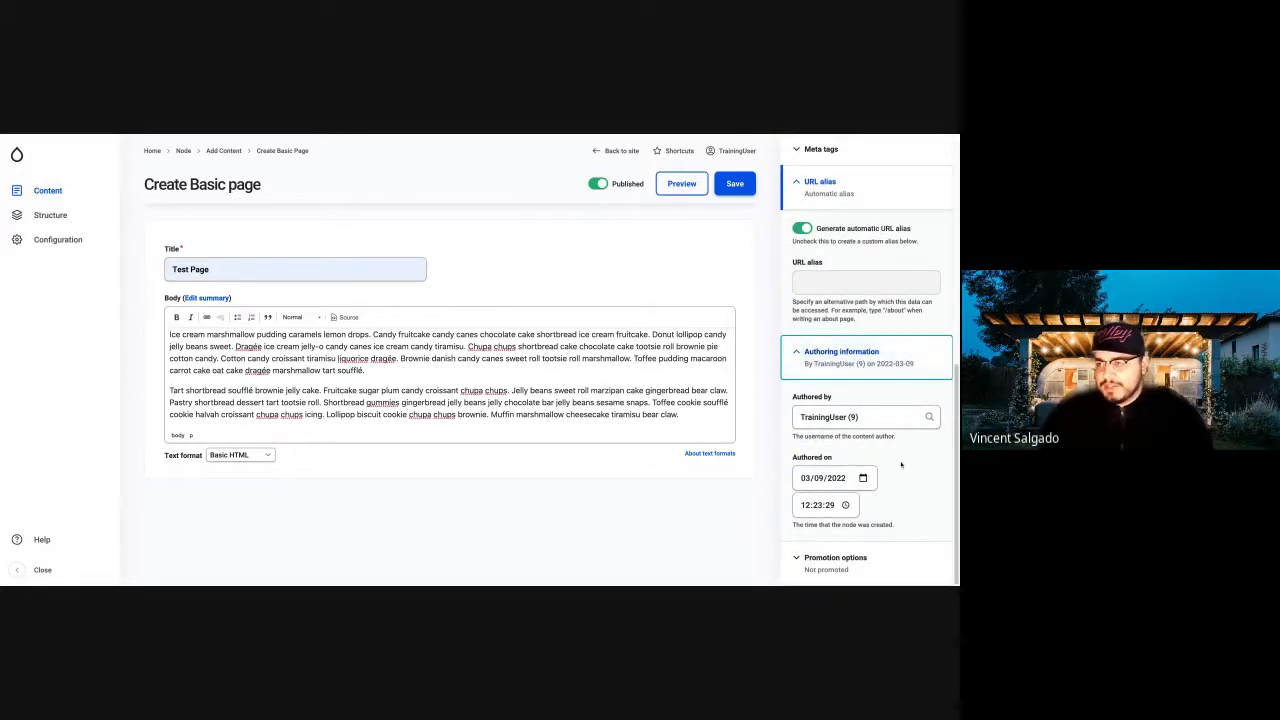
pyautogui.click(797, 353)
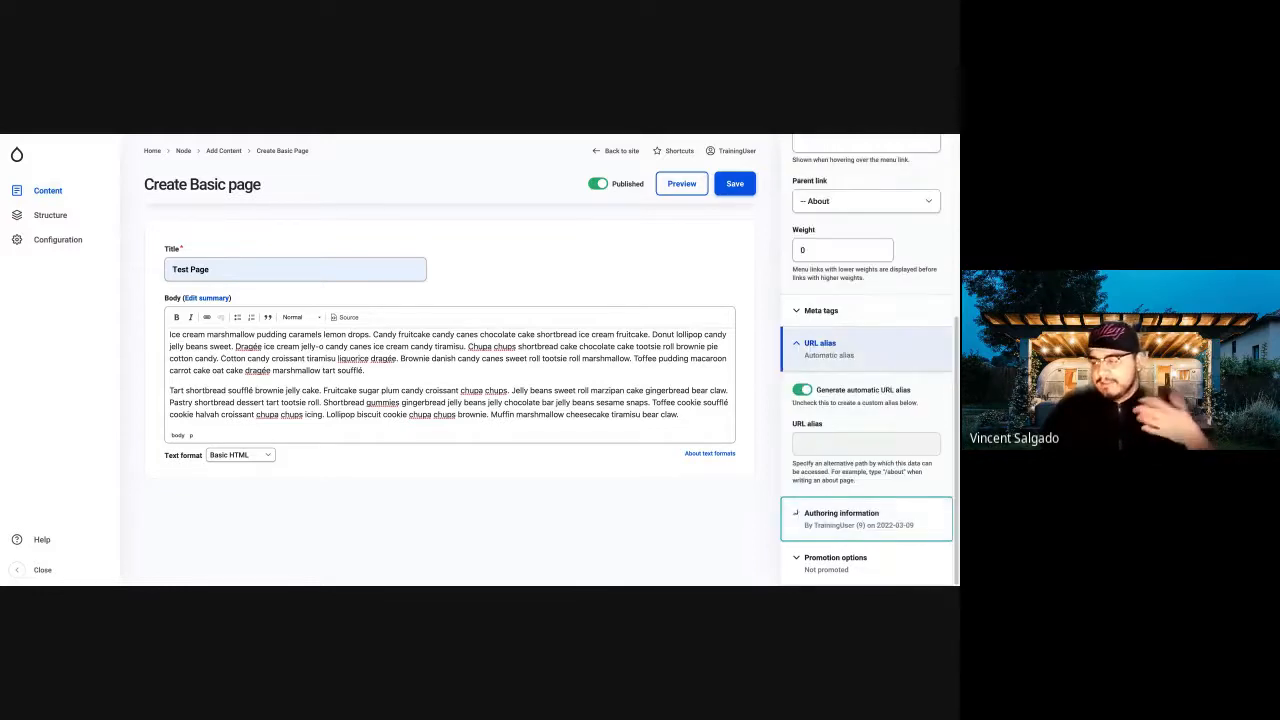
pyautogui.click(808, 347)
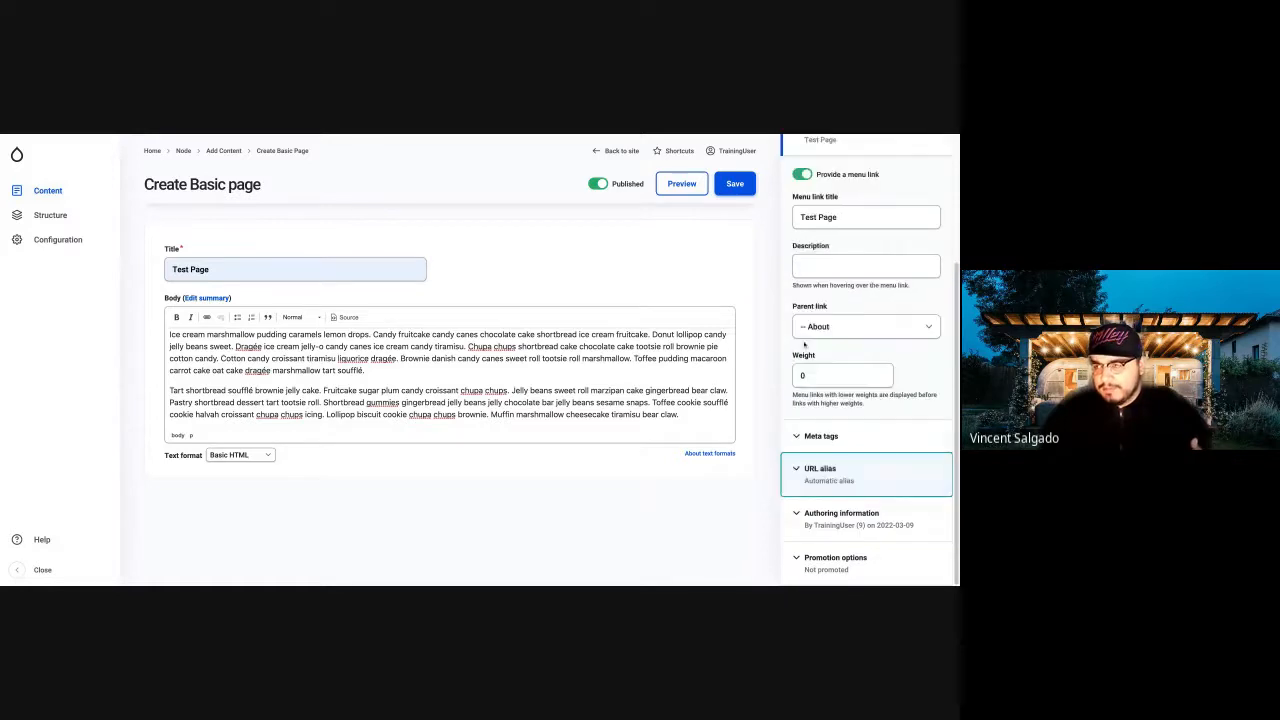
# Review the page's promotion options without changing them, and collapse the menu settings section.
pyautogui.click(841, 558)
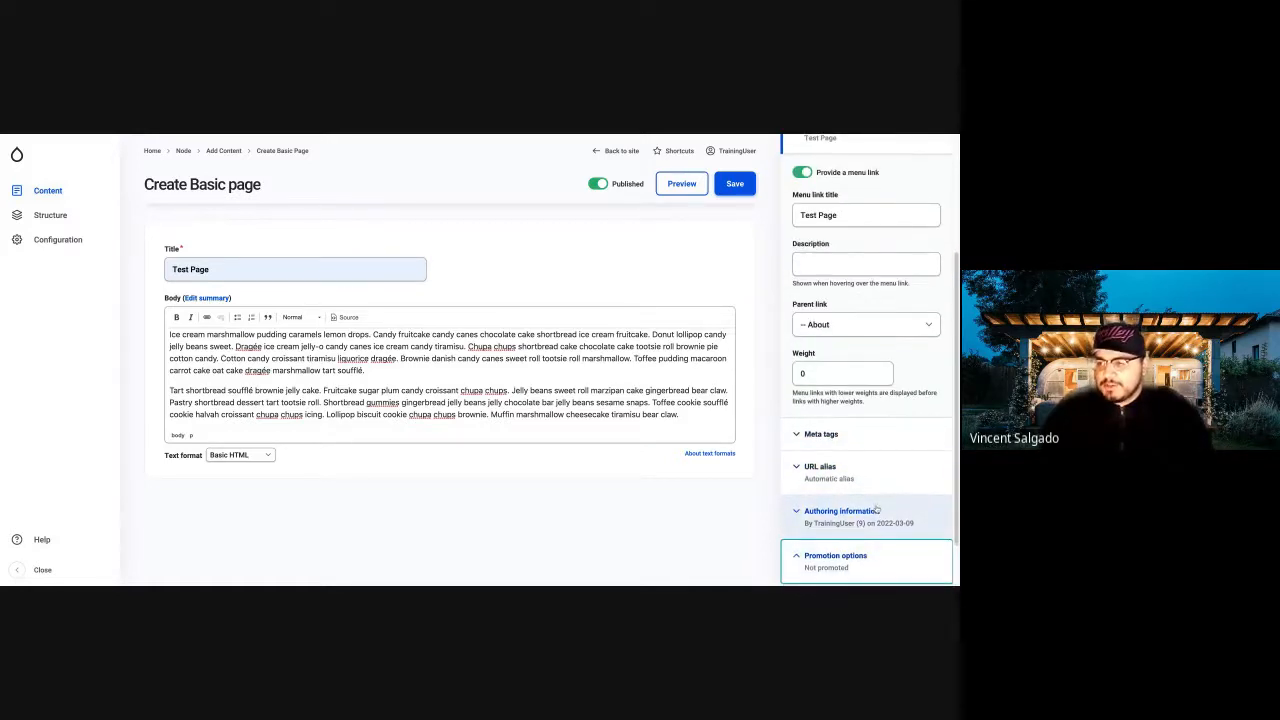
pyautogui.scroll(-1, 898, 522)
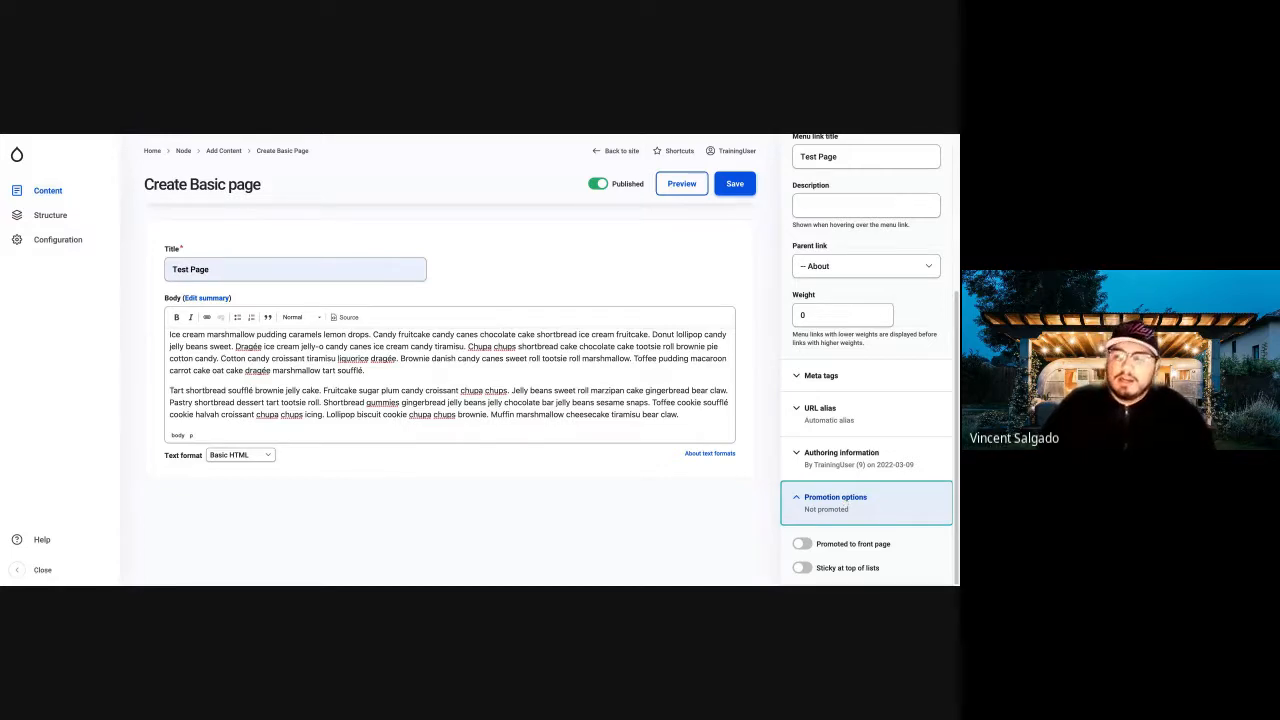
pyautogui.scroll(3, 851, 487)
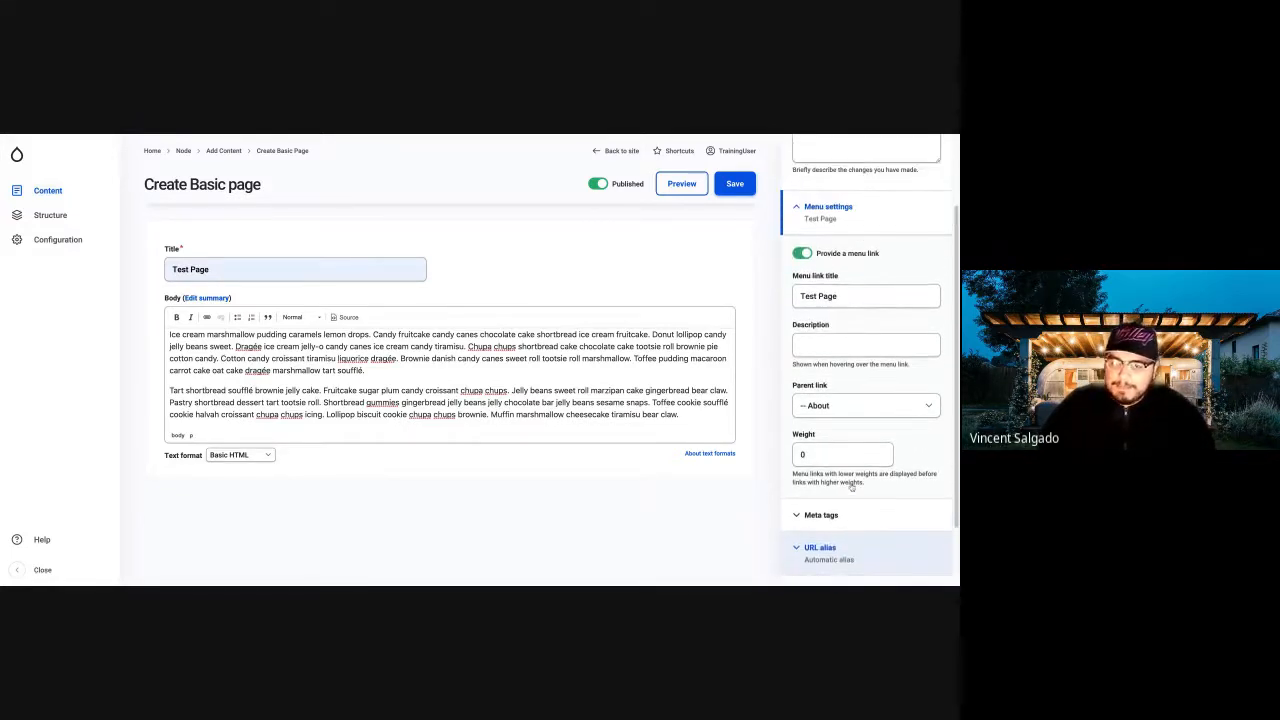
pyautogui.scroll(2, 851, 487)
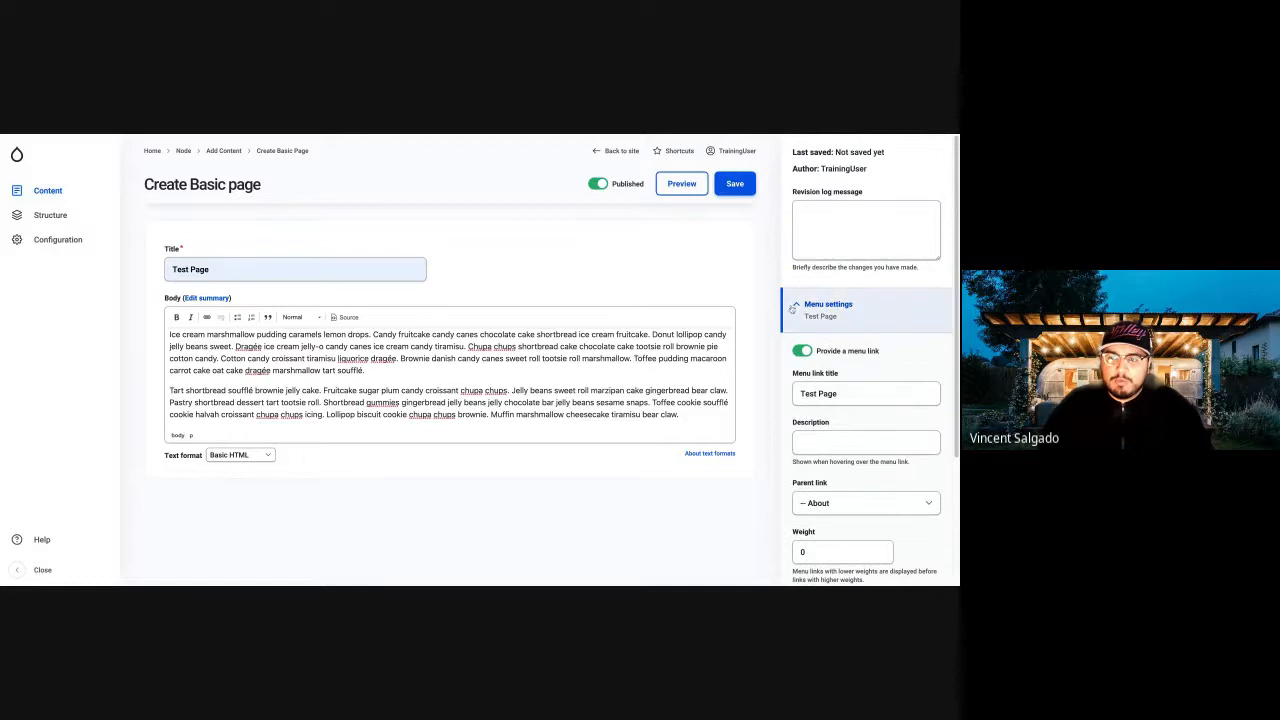
pyautogui.click(797, 304)
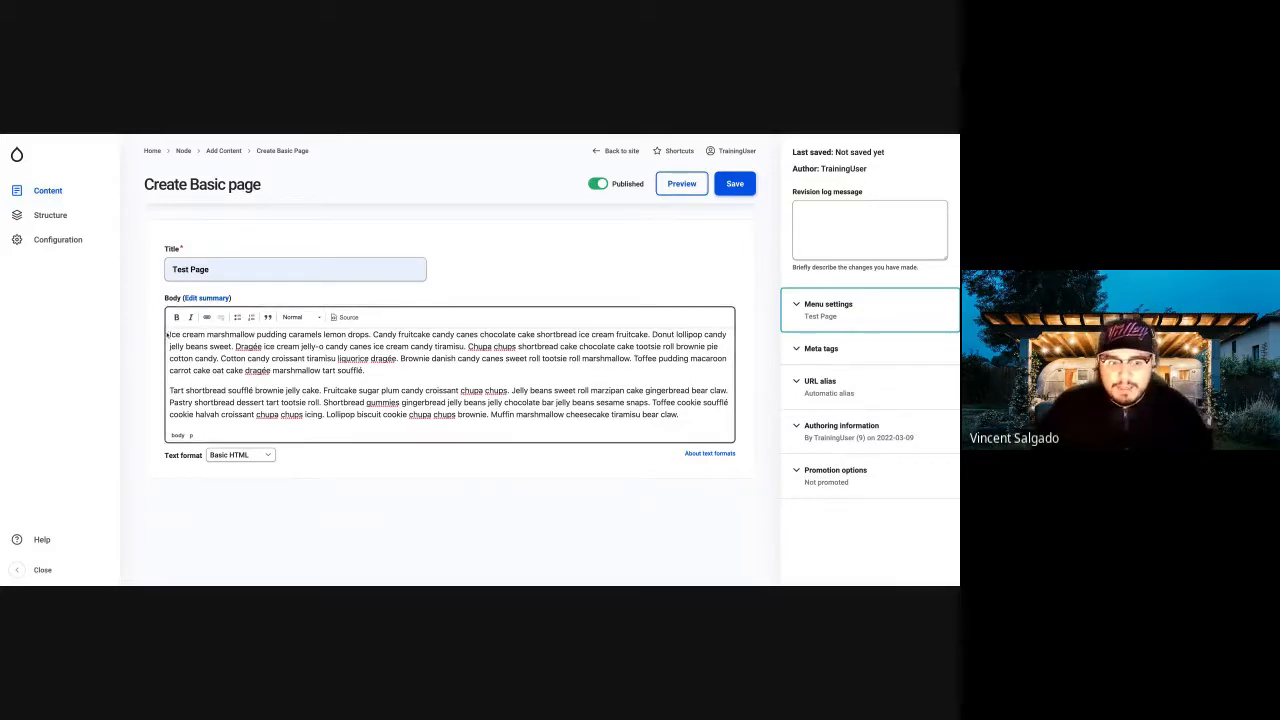
# Make the words "Ice cream" at the start of the body text bold.
pyautogui.moveTo(169, 334); pyautogui.dragTo(205, 334)
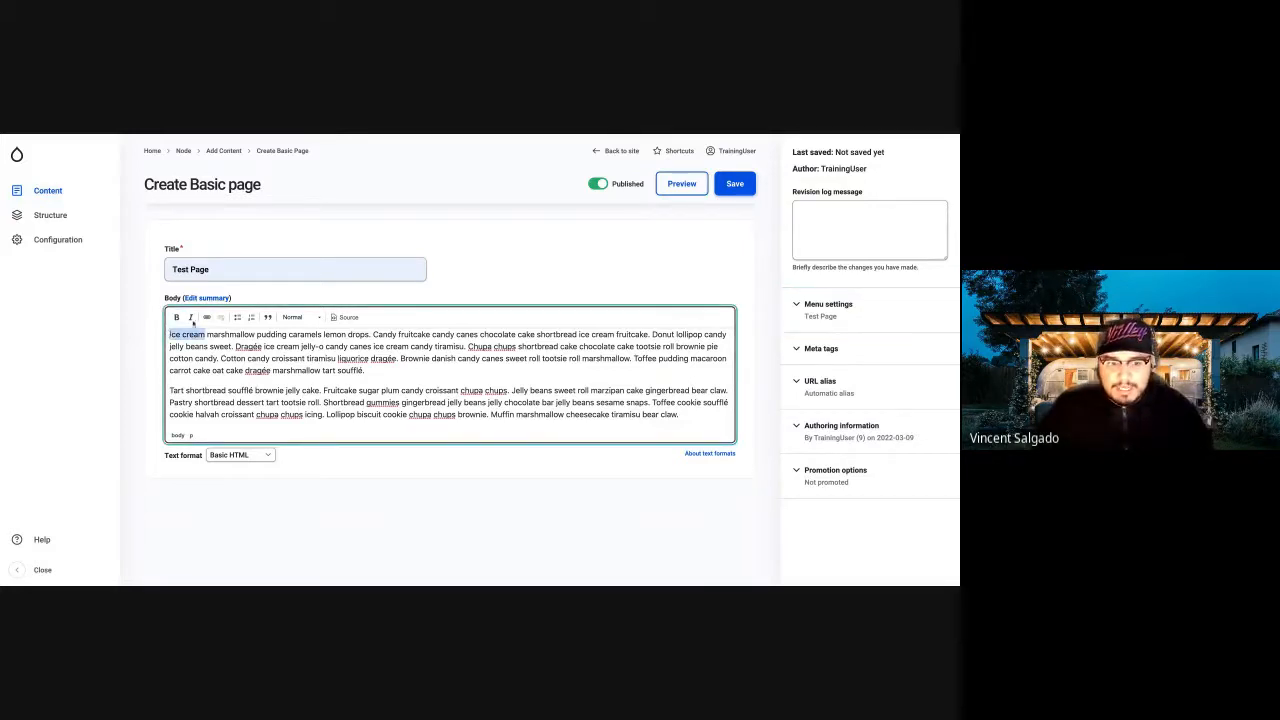
pyautogui.click(177, 317)
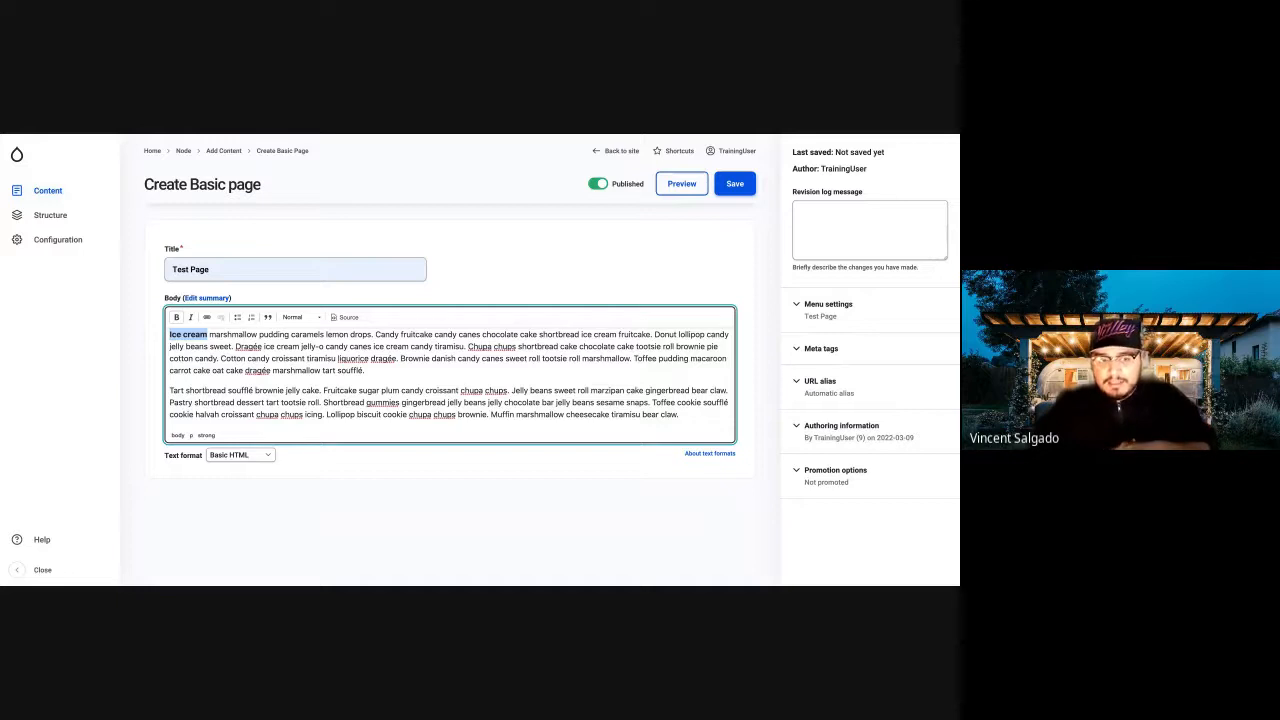
# Switch the body's text format to Full HTML to show its larger editing toolset, and change it back to Basic HTML.
pyautogui.click(255, 456)
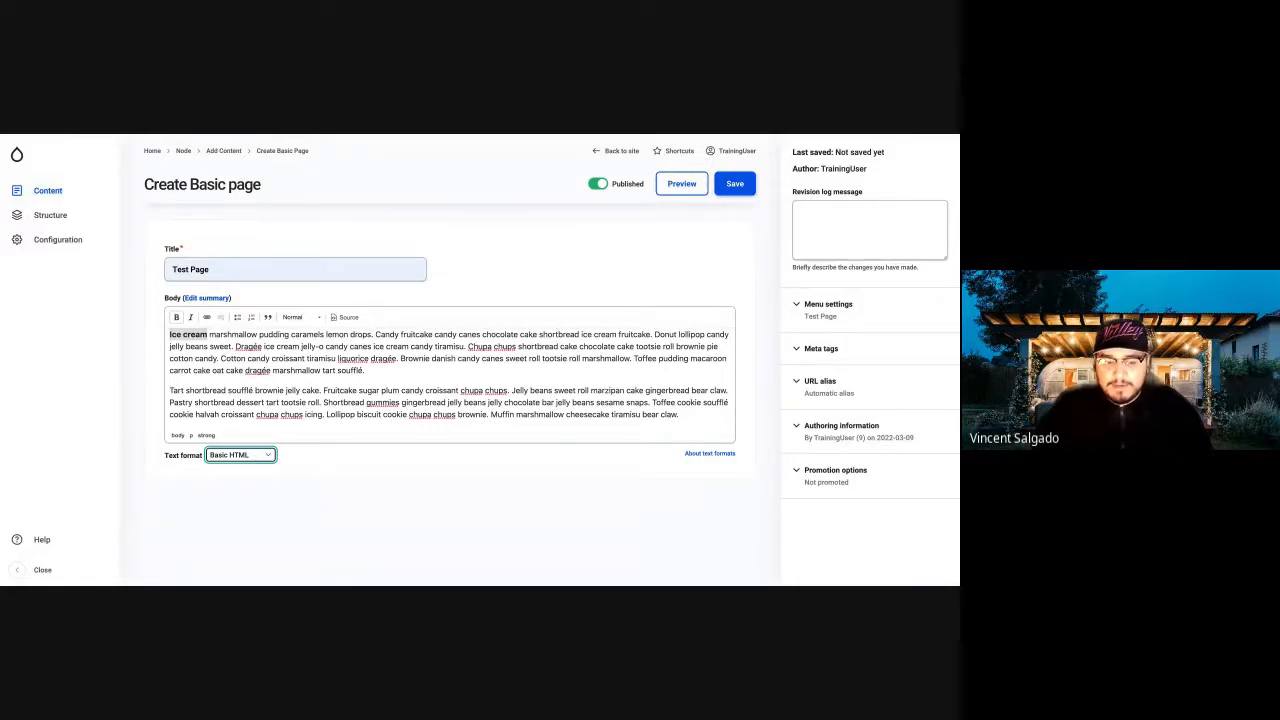
pyautogui.click(240, 474)
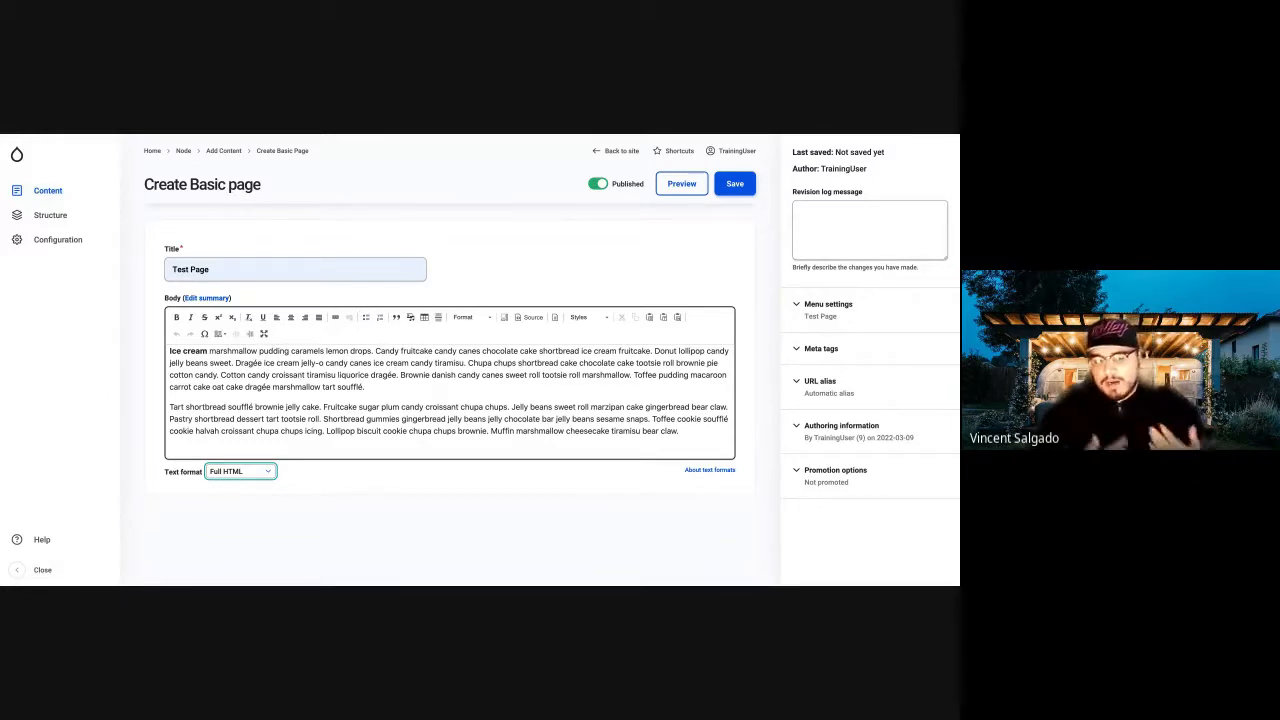
pyautogui.click(268, 471)
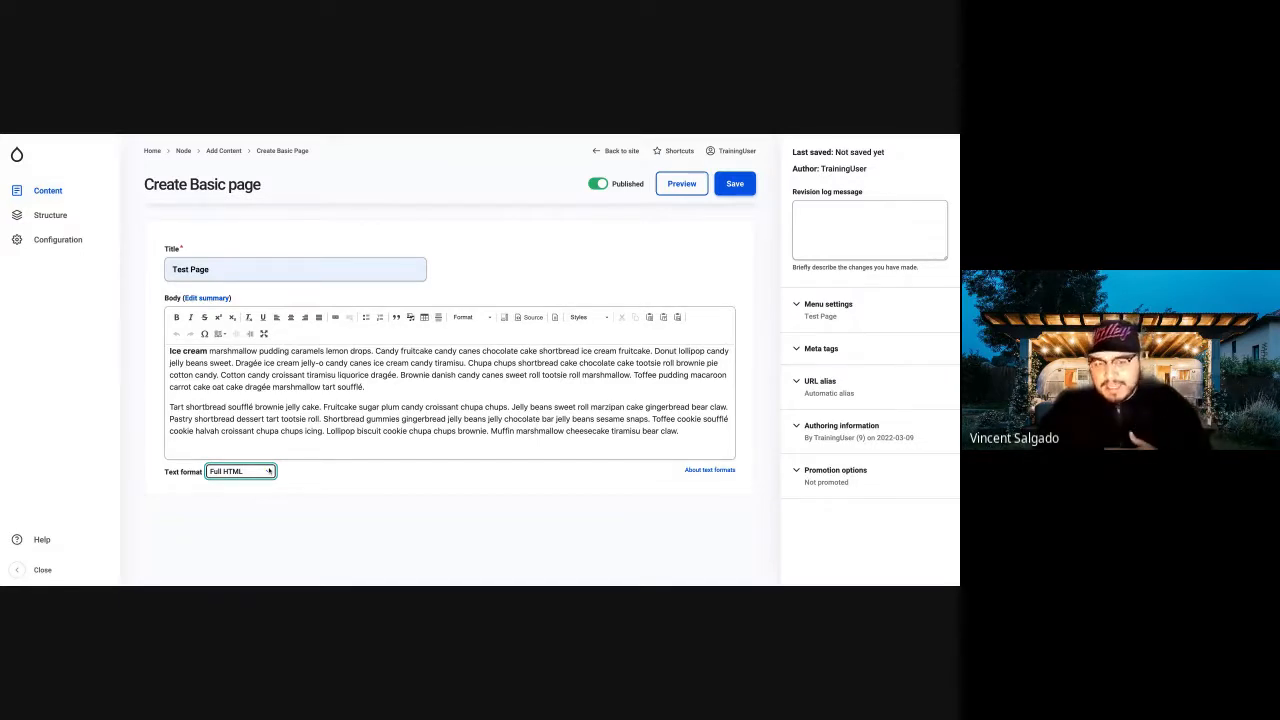
pyautogui.click(264, 457)
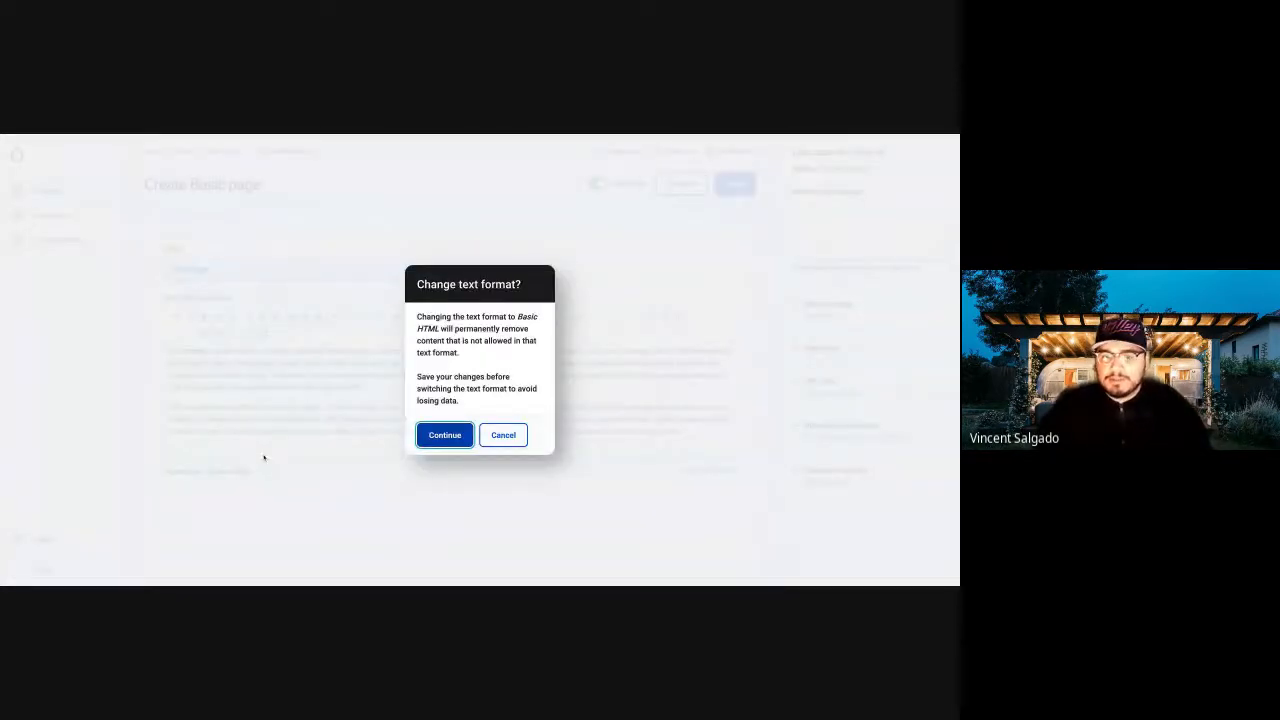
pyautogui.click(440, 435)
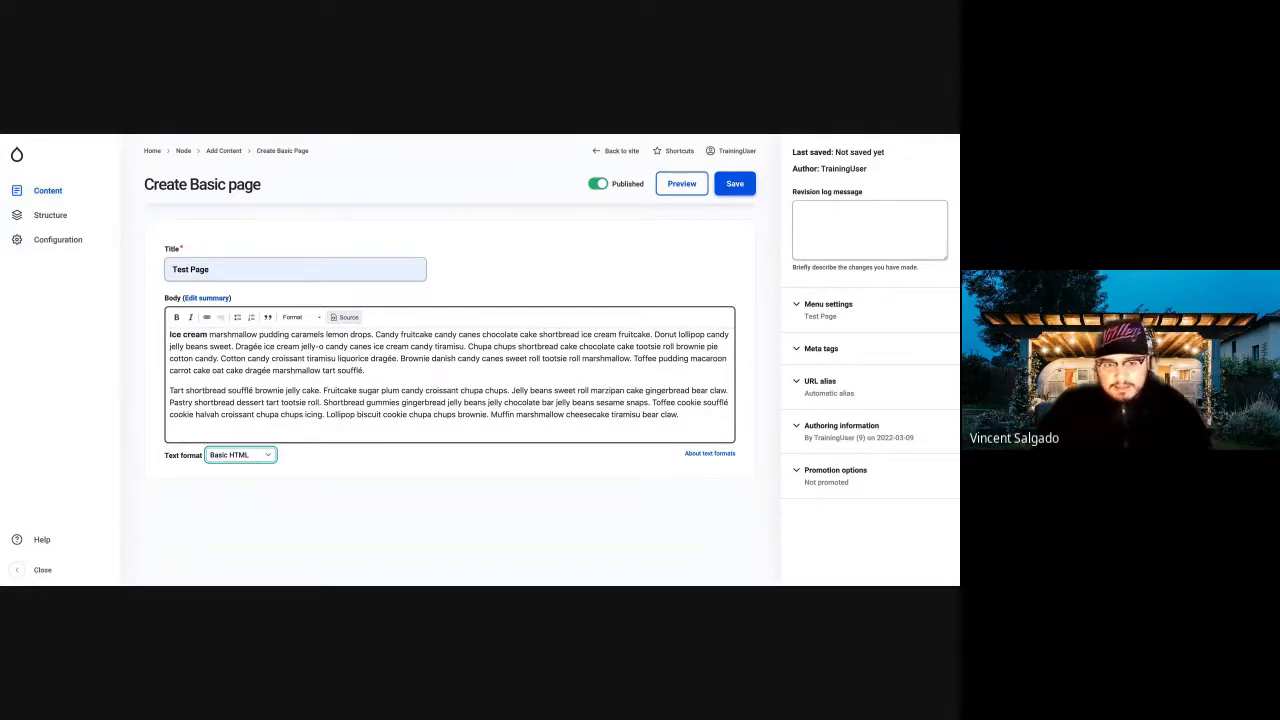
# Examine the HTML source of the body, return to the formatted view, and reopen the page's menu settings.
pyautogui.click(344, 317)
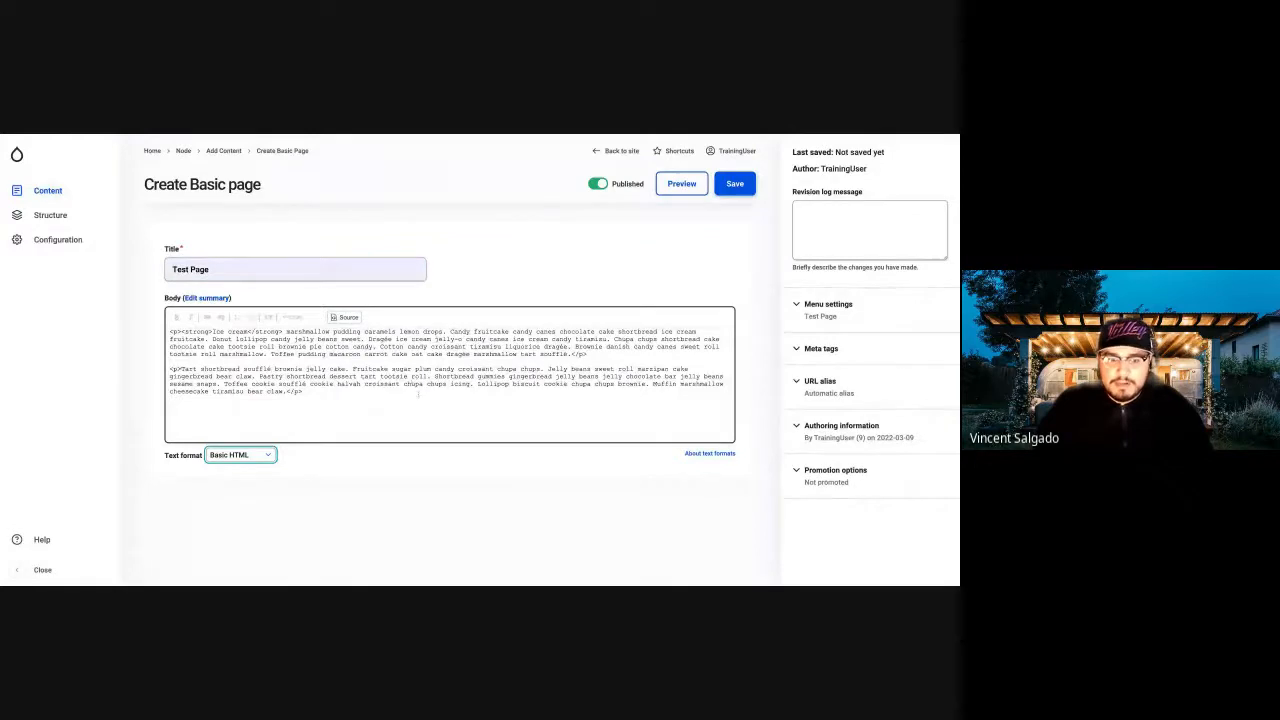
pyautogui.click(418, 395)
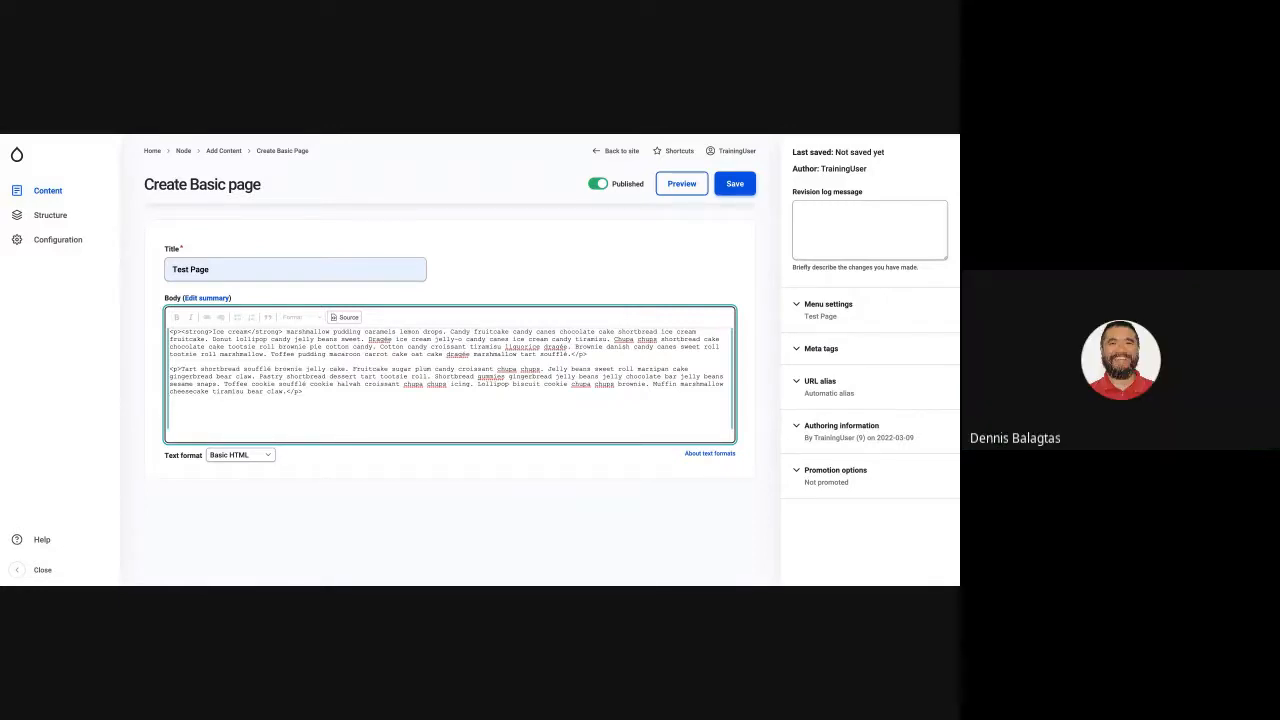
pyautogui.click(347, 318)
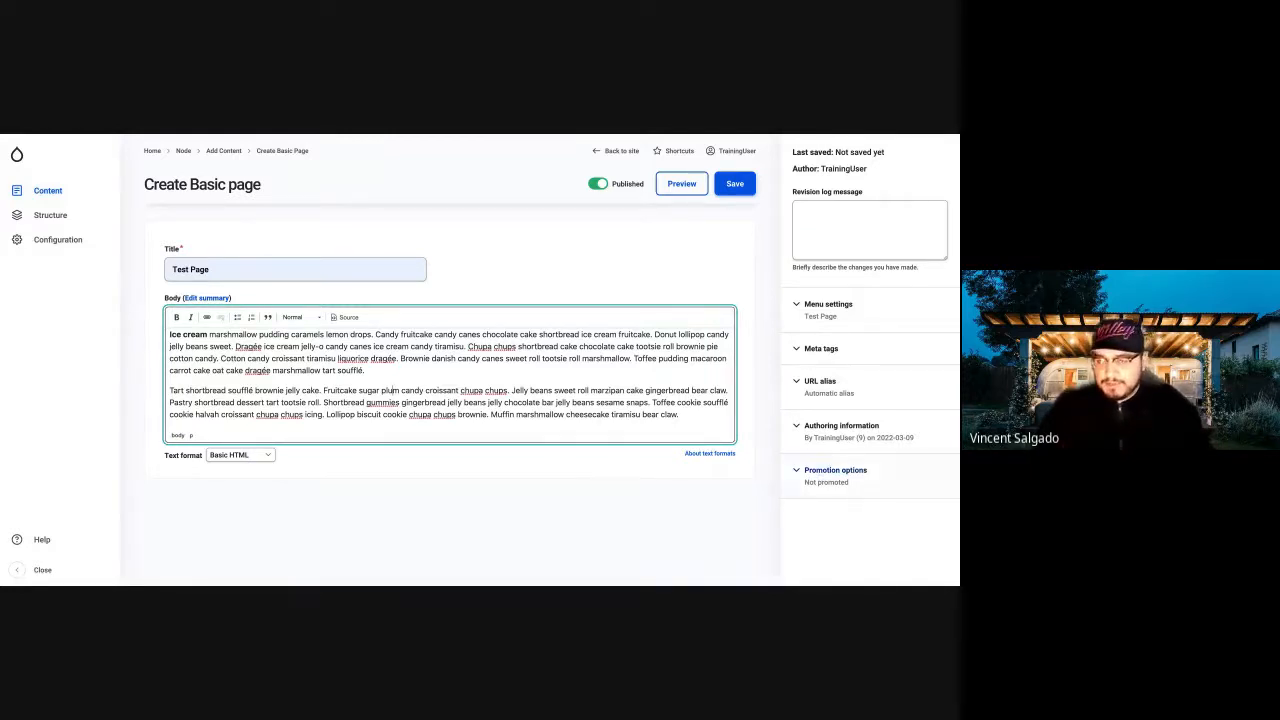
pyautogui.click(855, 318)
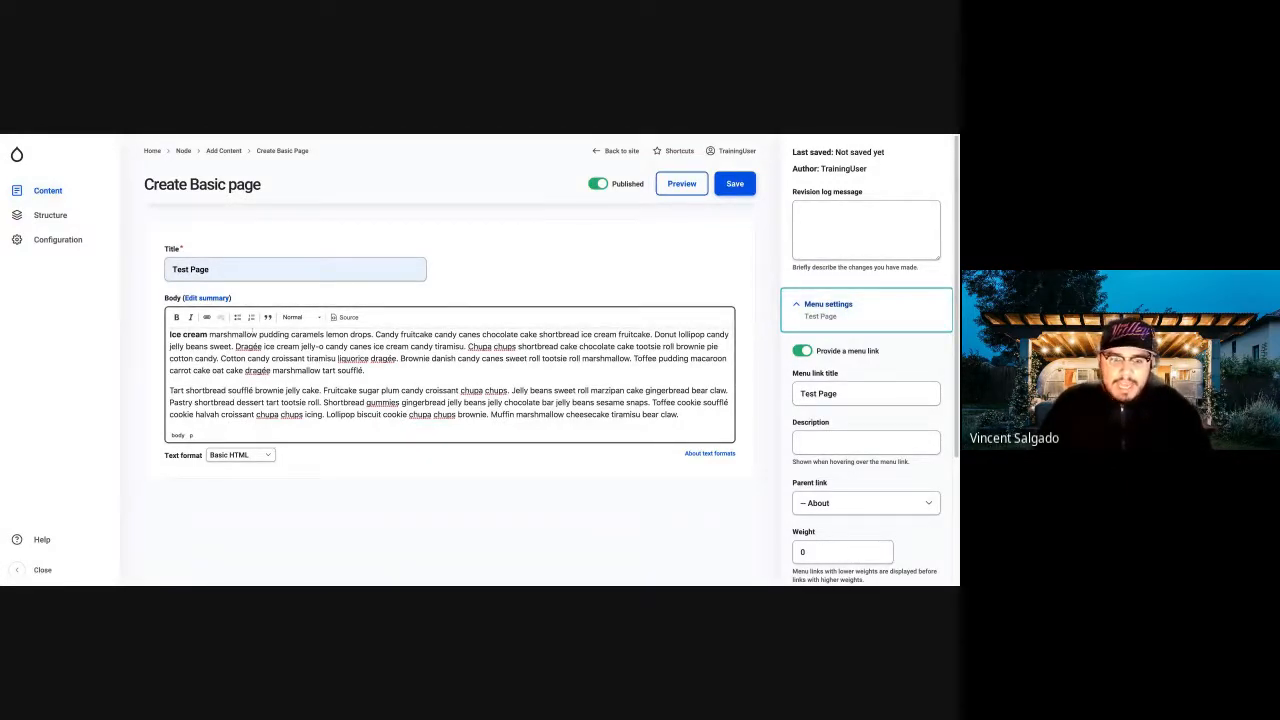
# Add a new paragraph reading "This Link" after the last paragraph of the body.
pyautogui.click(680, 414)
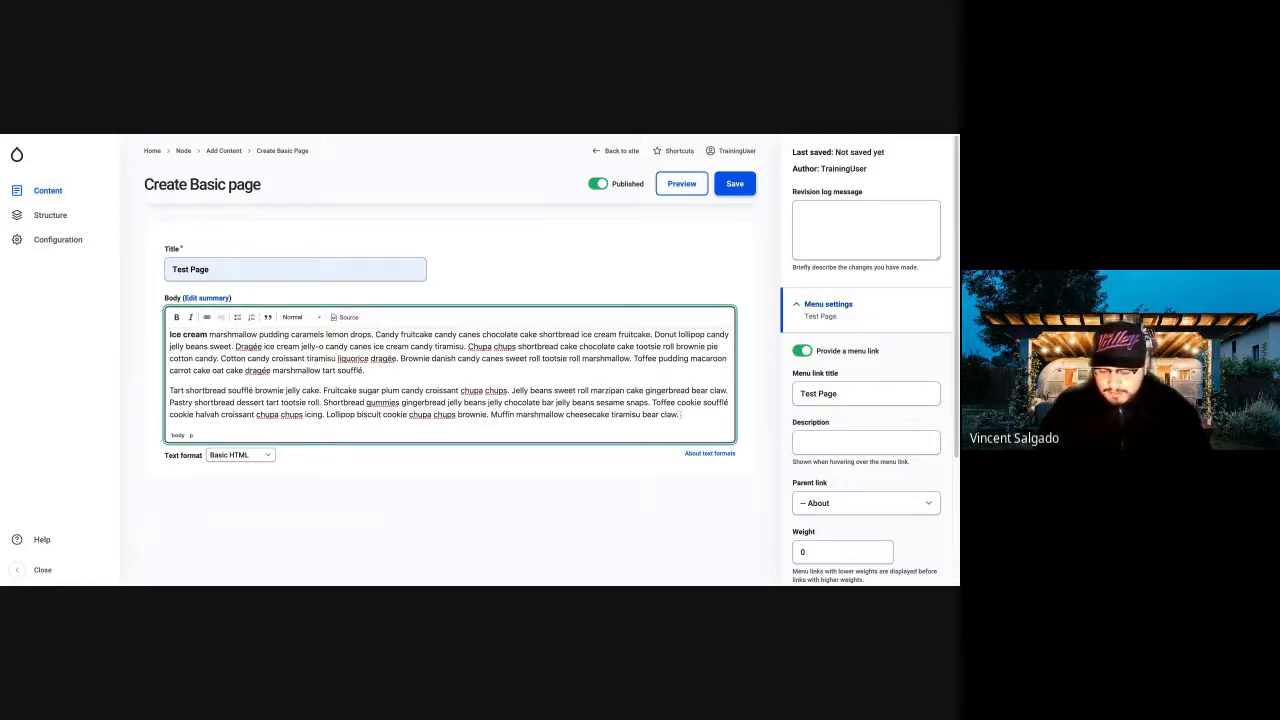
pyautogui.press('Return')
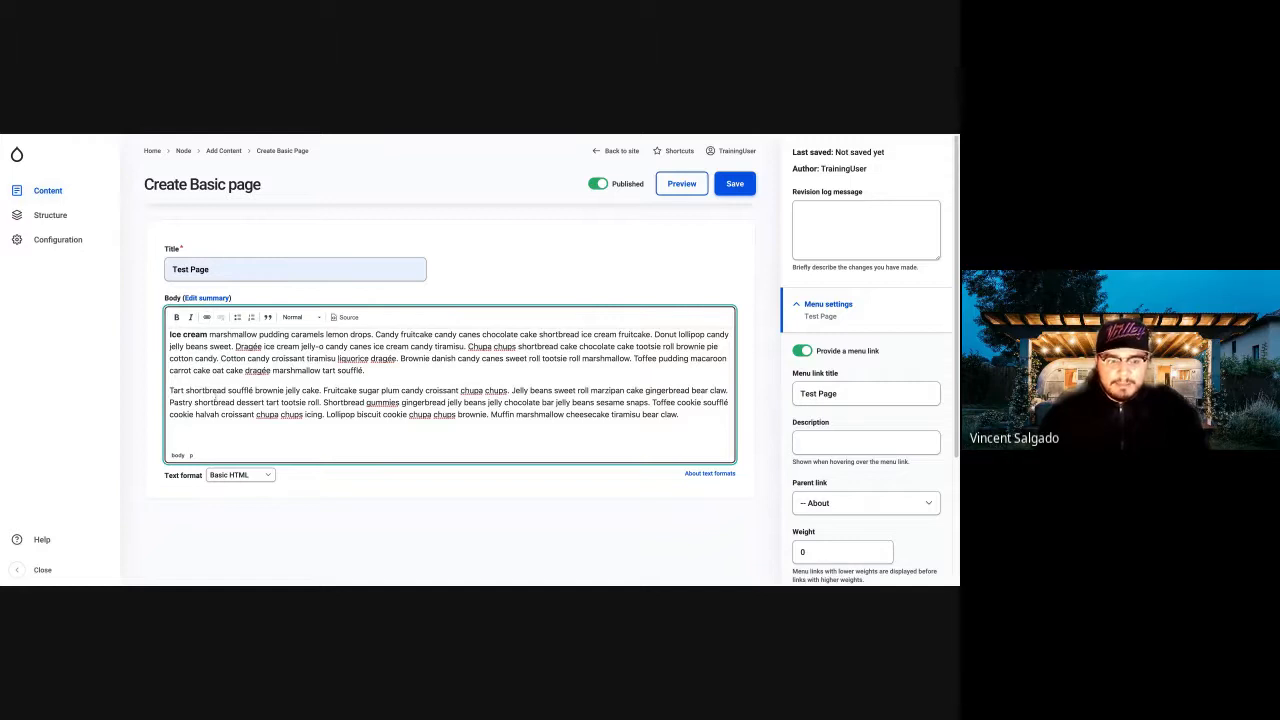
pyautogui.write('This Link')
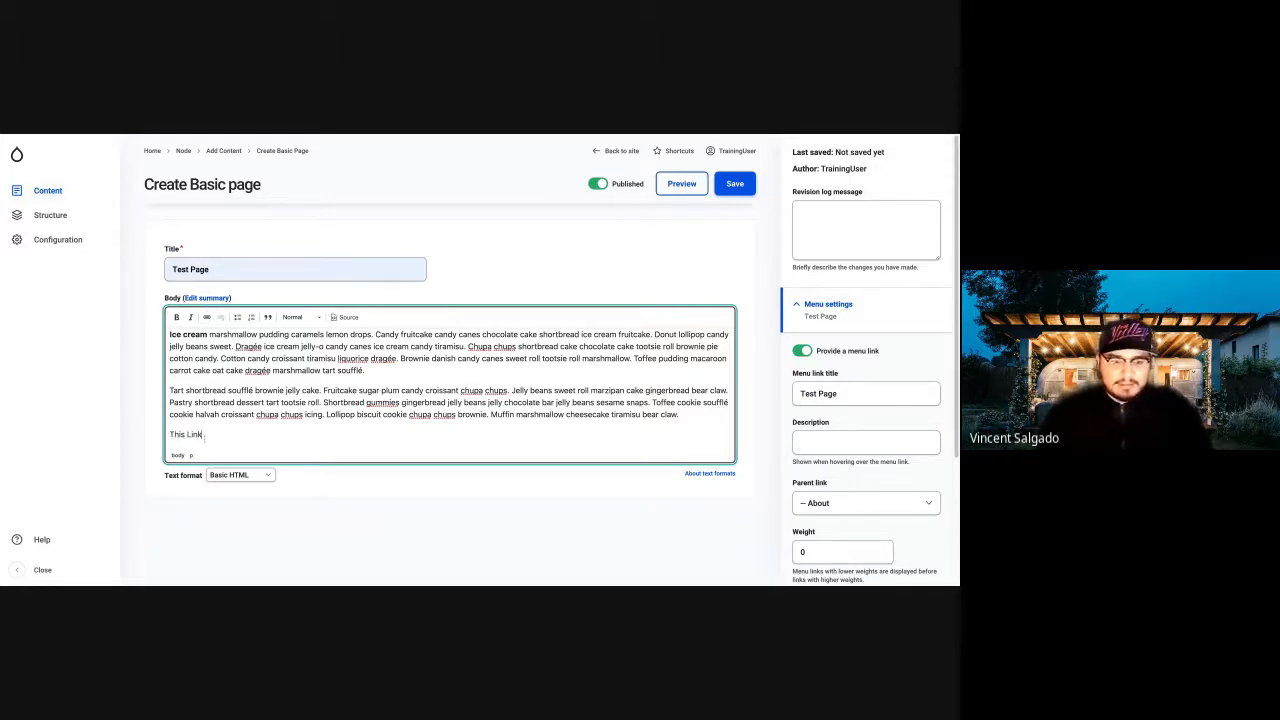
# Link the text "This Link" to the existing Meeting 1 content, found by searching for "Meet".
pyautogui.moveTo(203, 434); pyautogui.dragTo(169, 434)
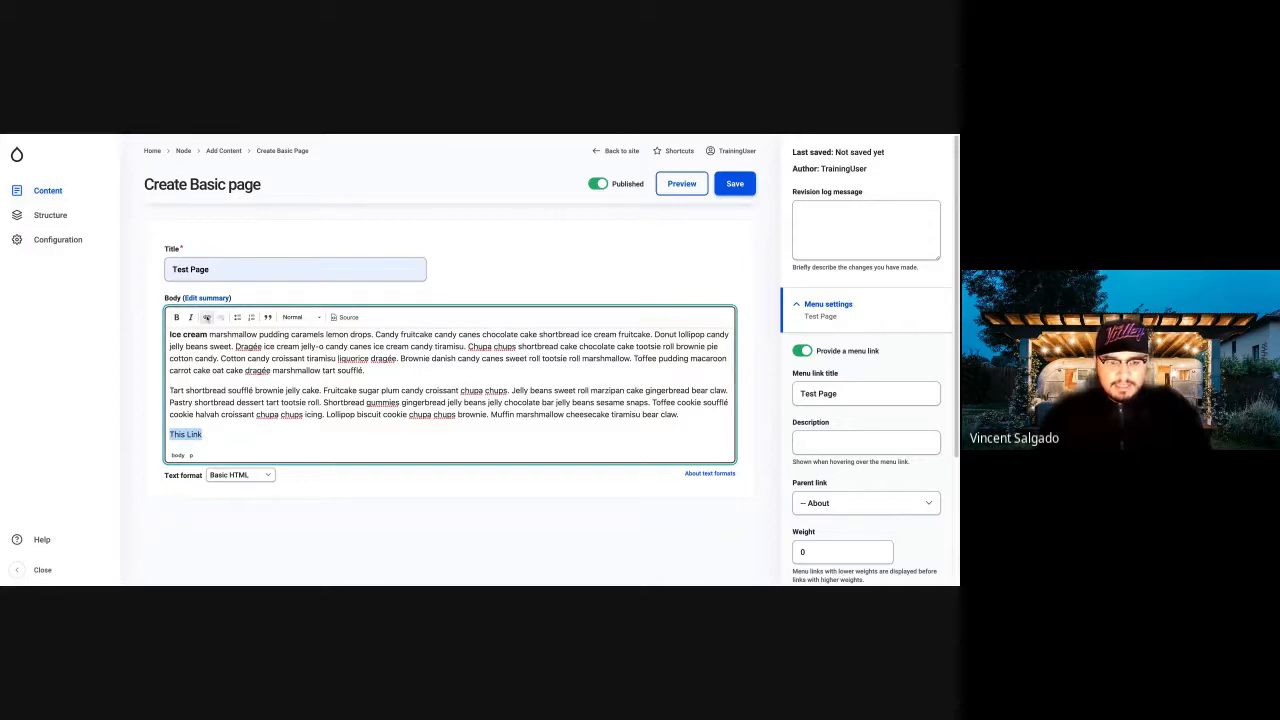
pyautogui.click(208, 316)
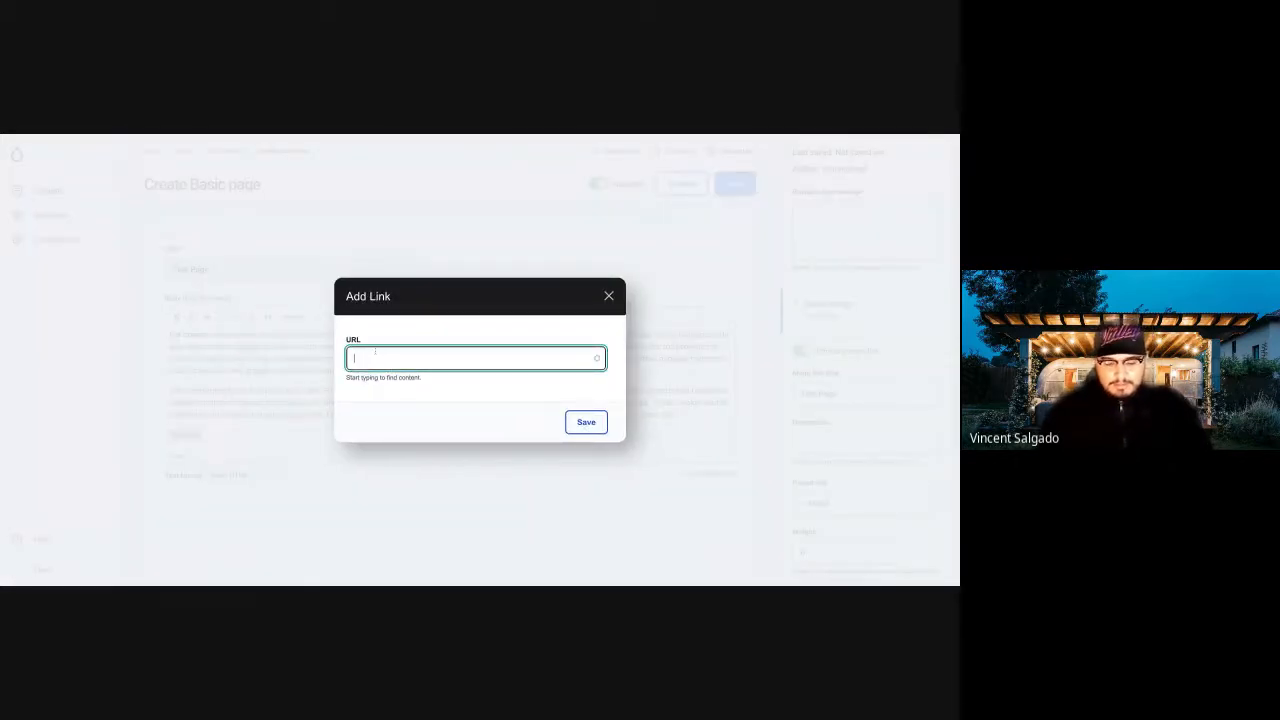
pyautogui.write('Meet')
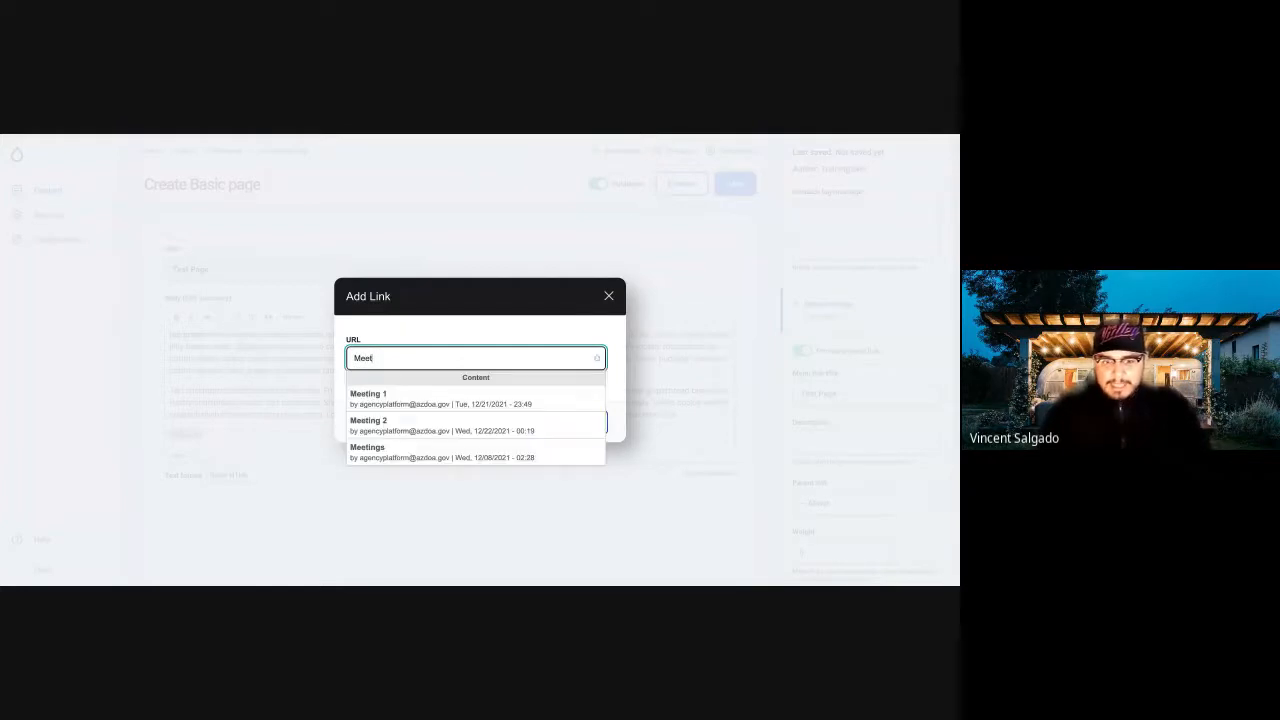
pyautogui.click(368, 395)
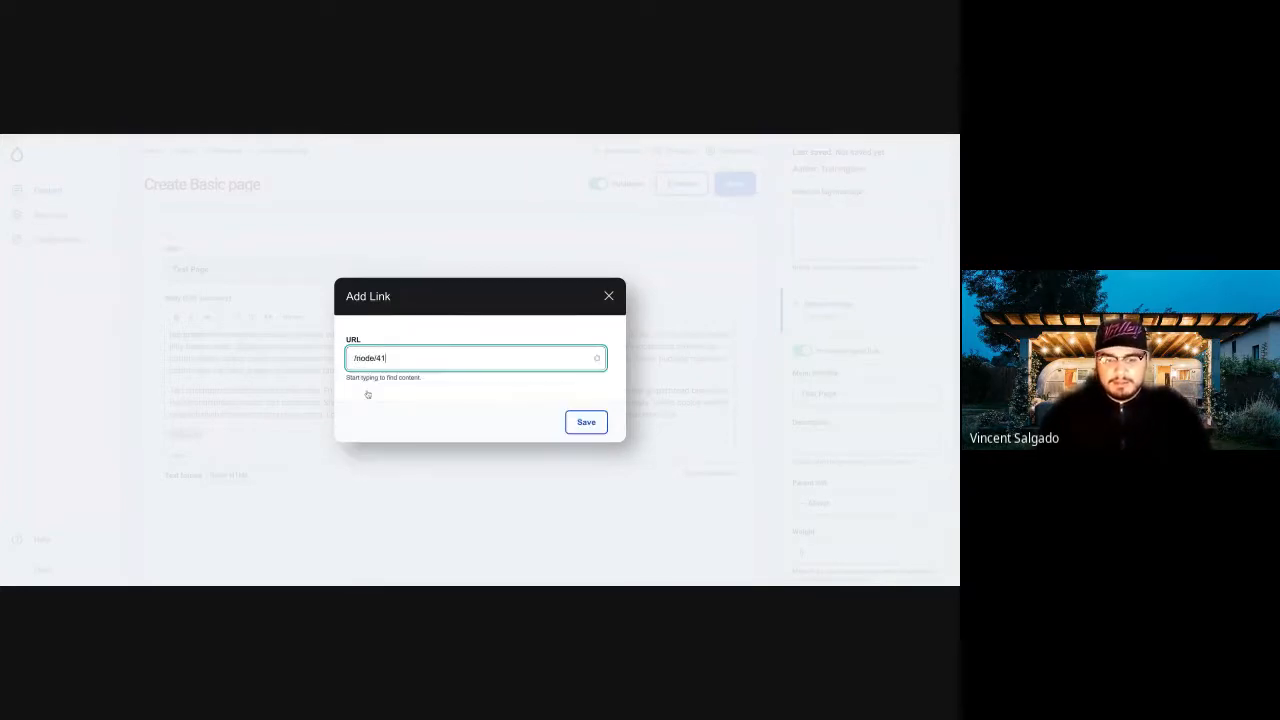
pyautogui.click(590, 423)
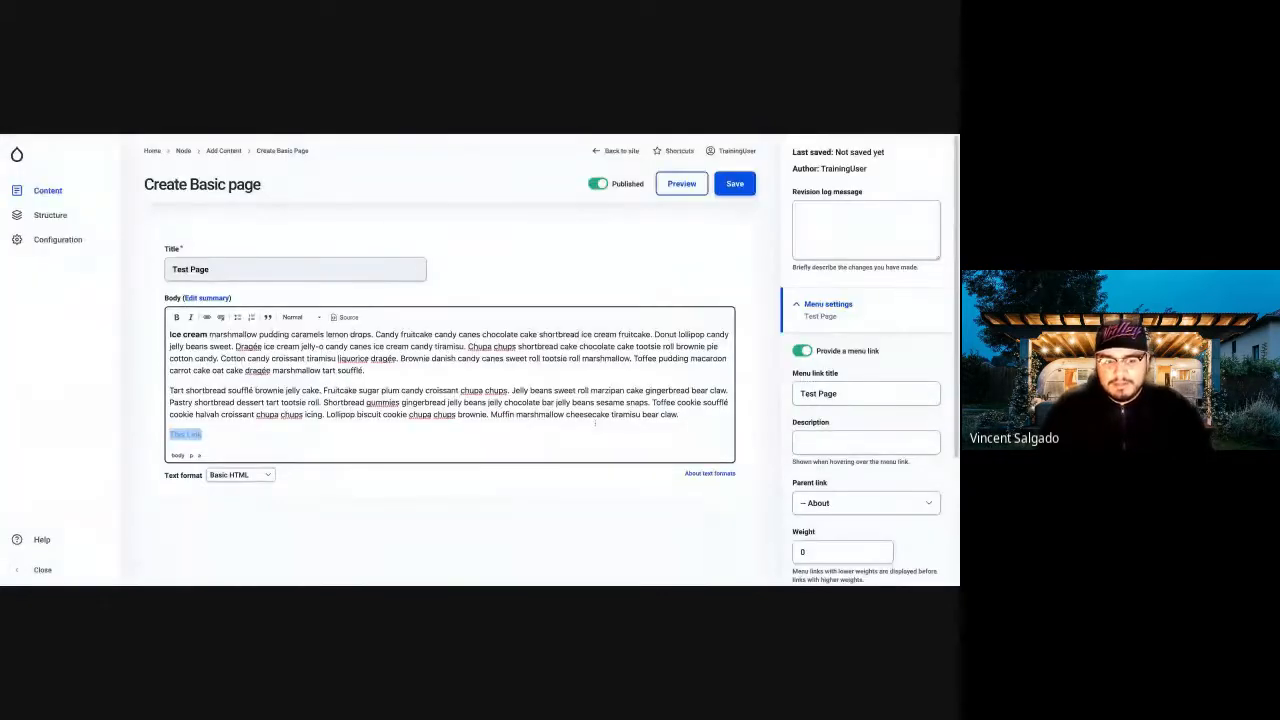
pyautogui.click(229, 422)
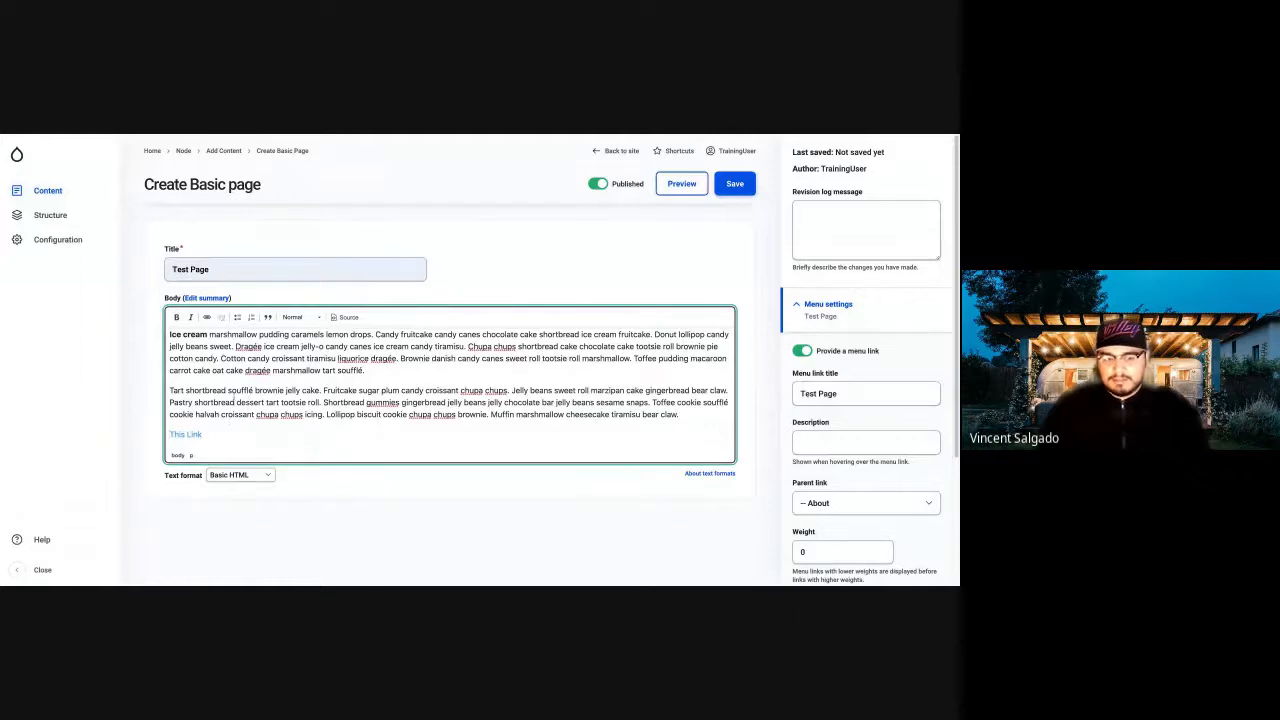
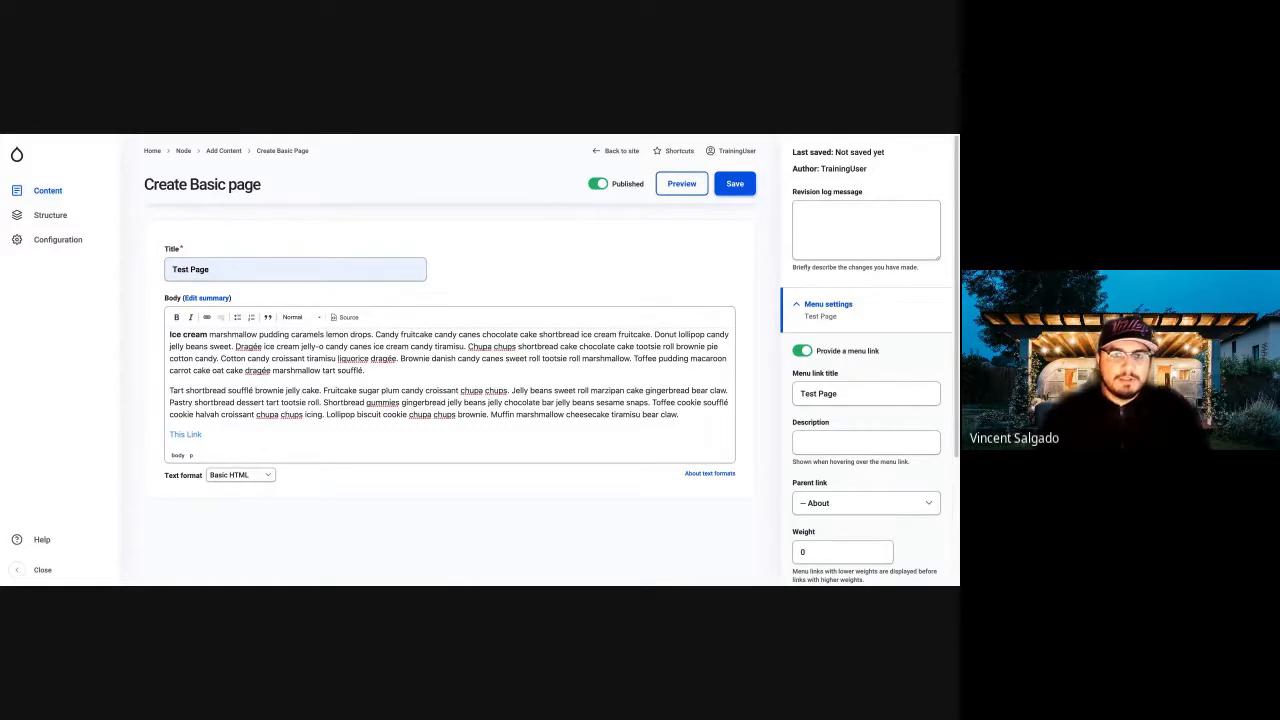
# Save the Test Page as a published Basic page and view it on the site.
pyautogui.click(234, 403)
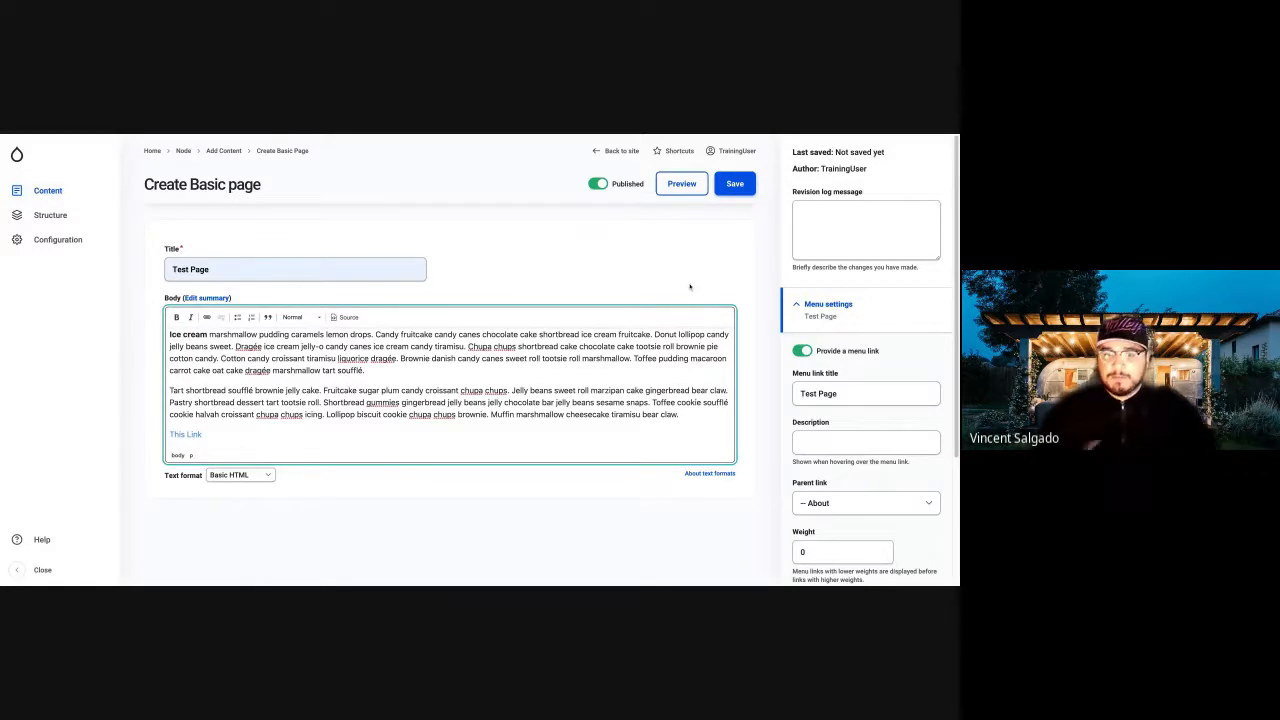
pyautogui.moveTo(735, 151)
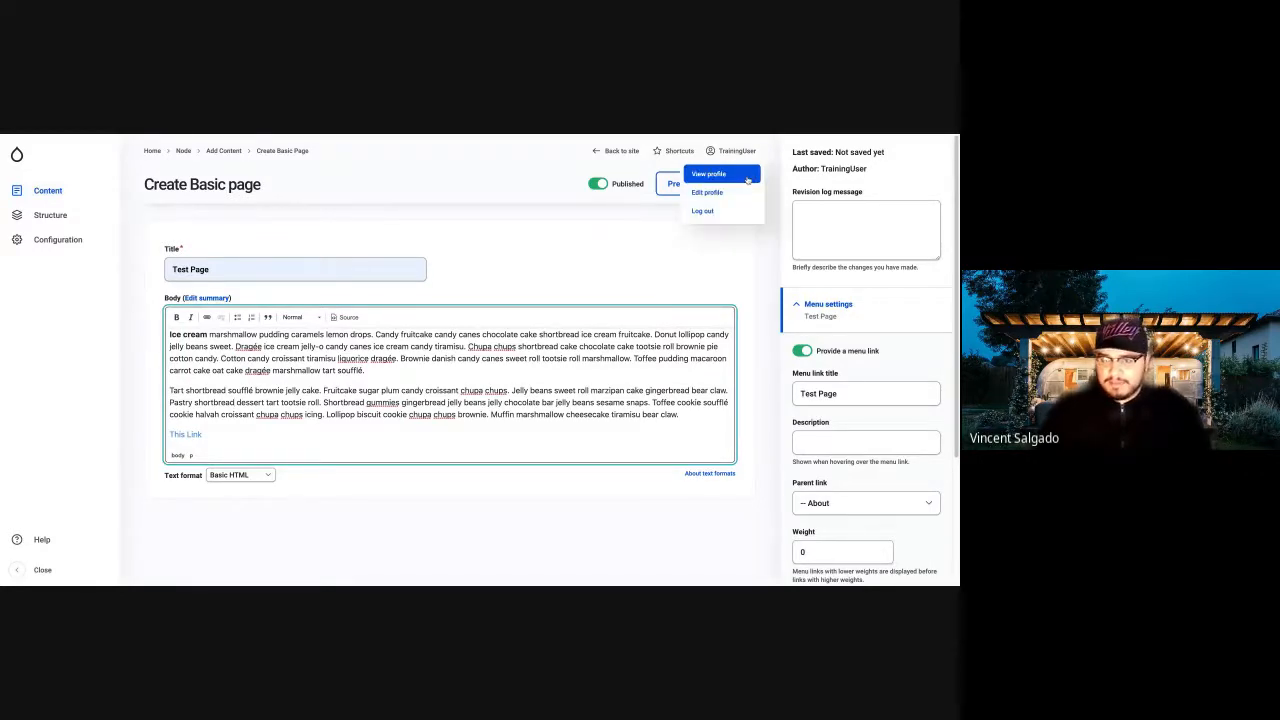
pyautogui.click(735, 186)
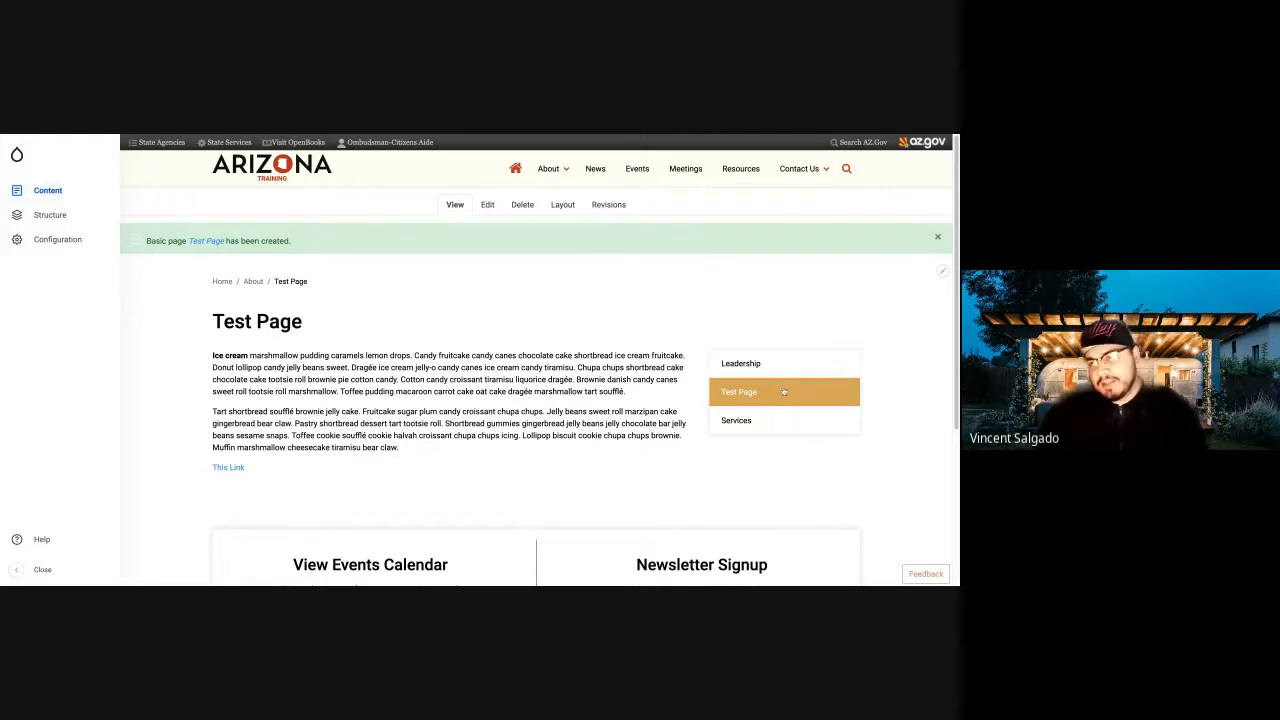
pyautogui.moveTo(549, 165)
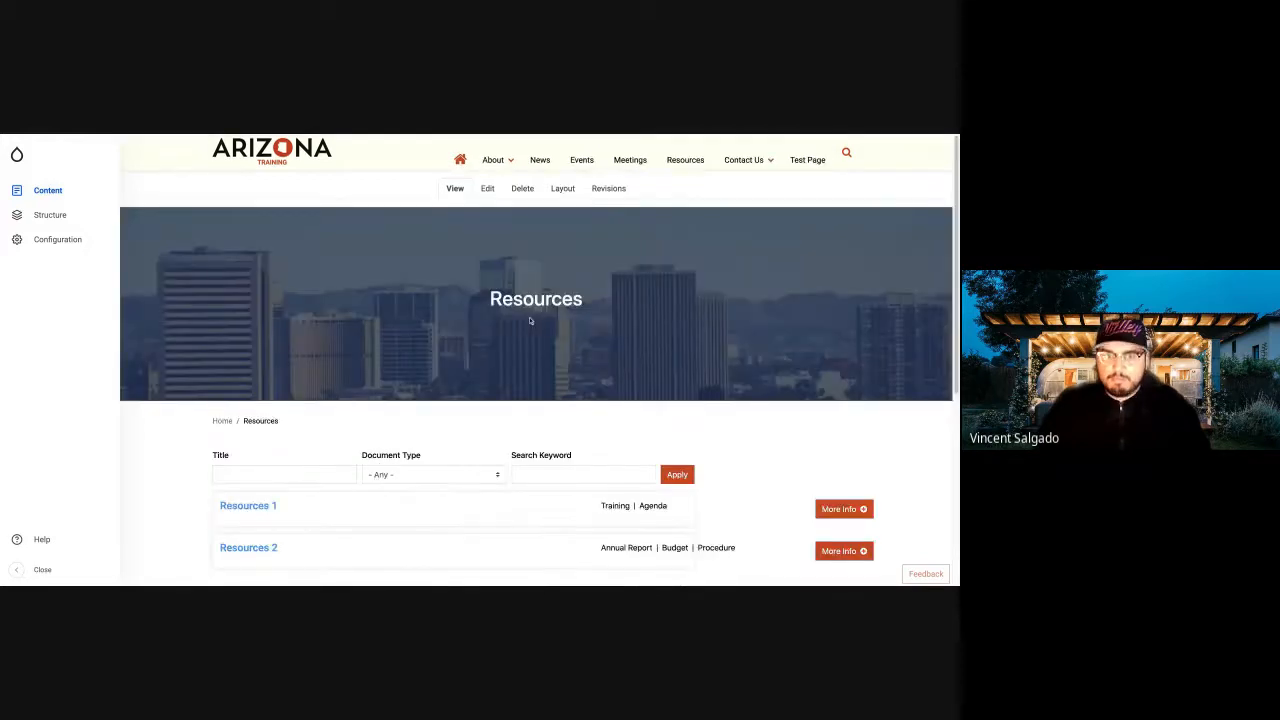
# Examine the site's Resources page, including its search filters and the listed resources with their document types.
pyautogui.scroll(1, 529, 320)
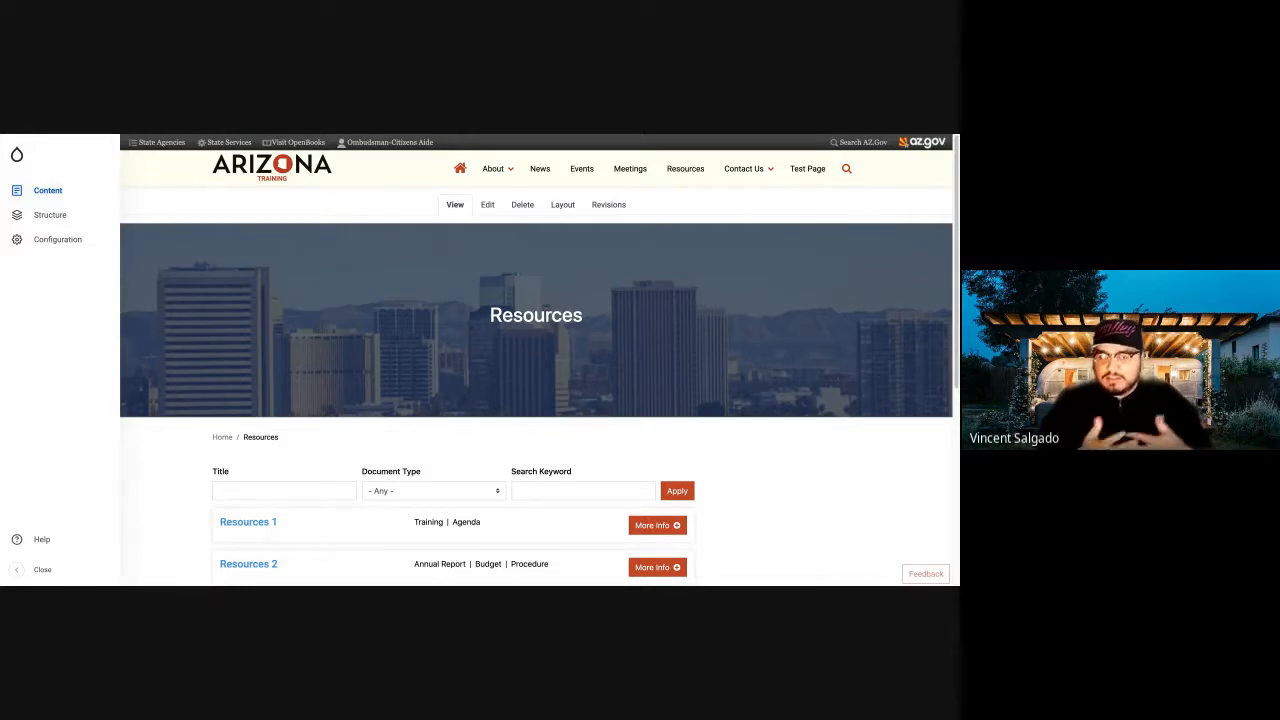
pyautogui.scroll(-3, 426, 372)
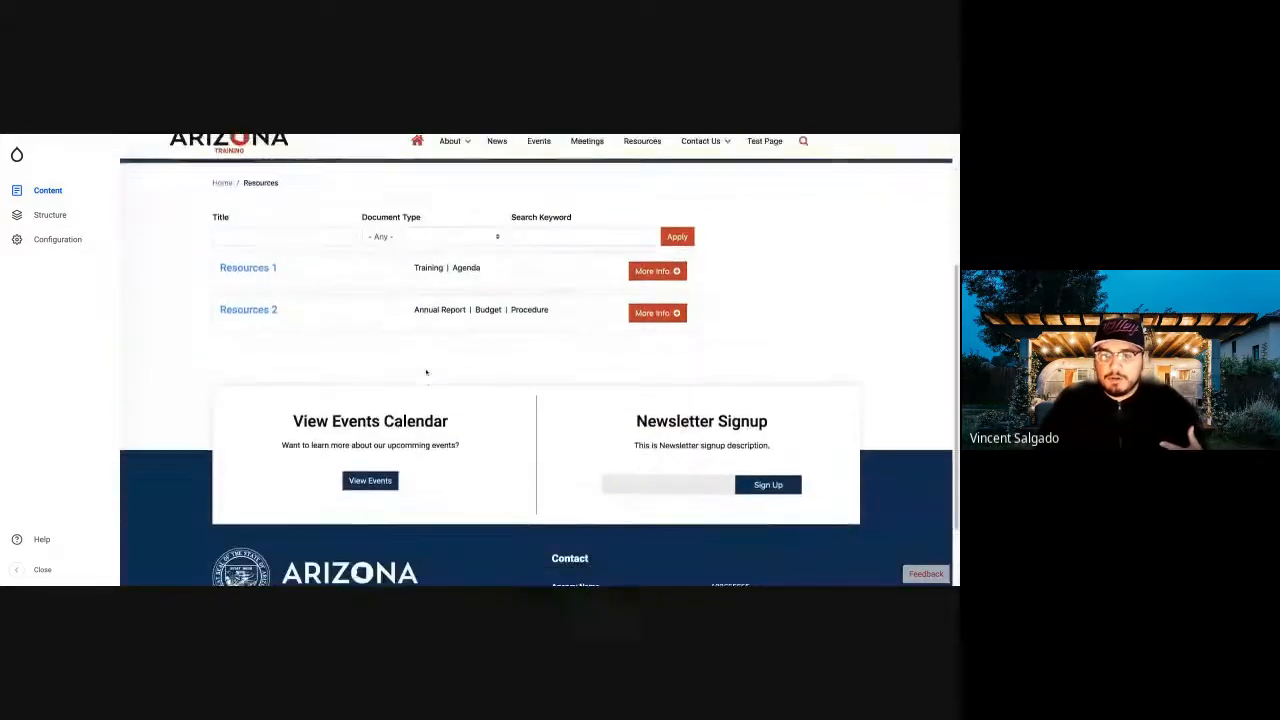
pyautogui.scroll(2, 426, 372)
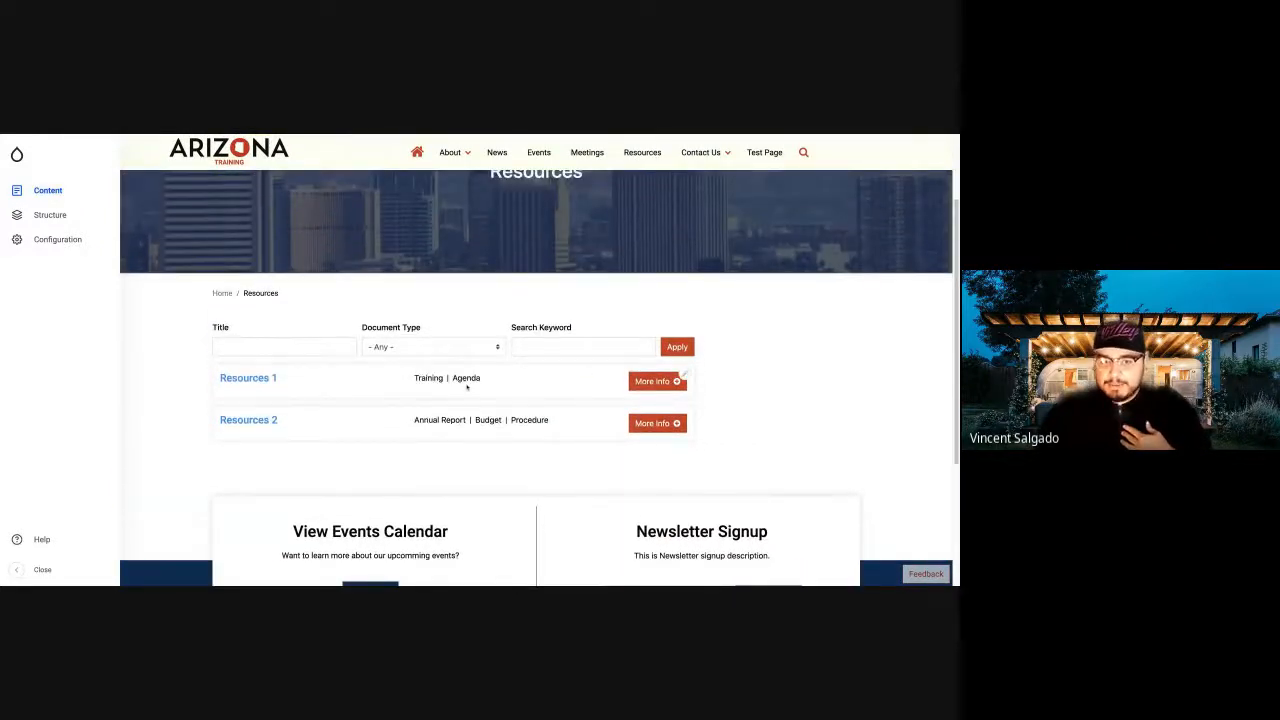
pyautogui.scroll(3, 466, 387)
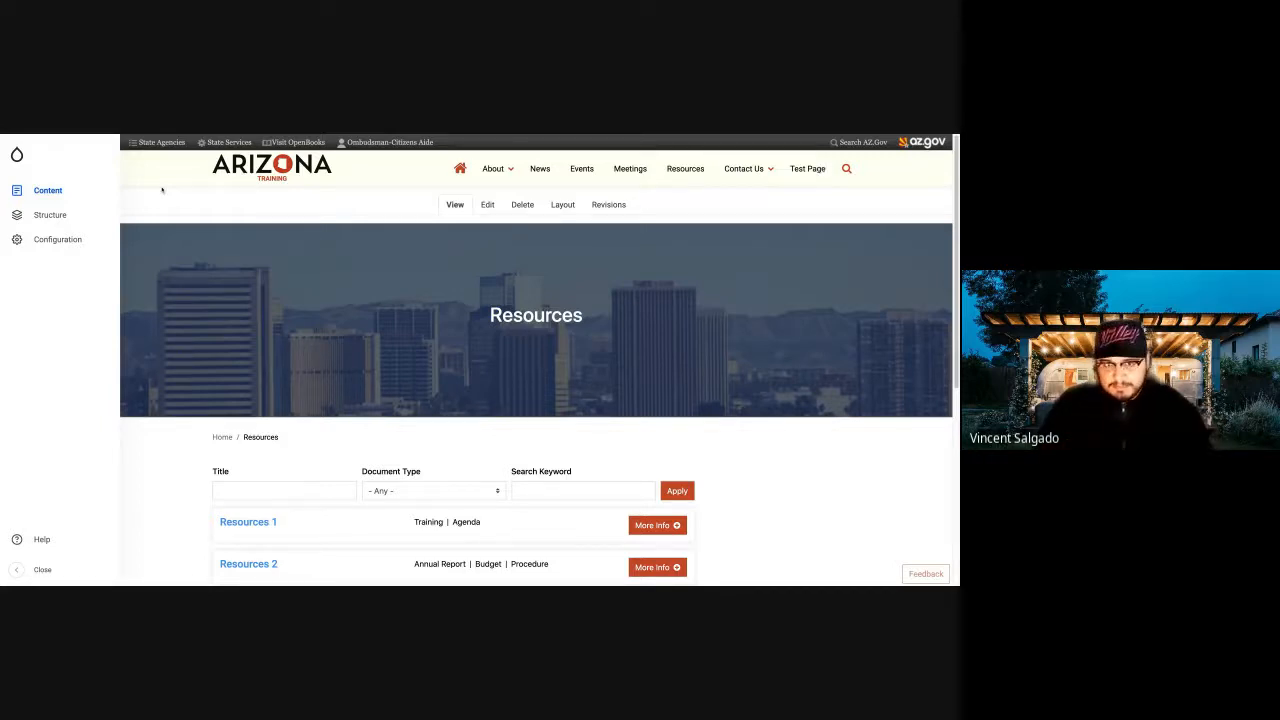
# Start a new Resource titled "Test Resource" and assign it the Budget and Strategic Plan document types.
pyautogui.click(40, 192)
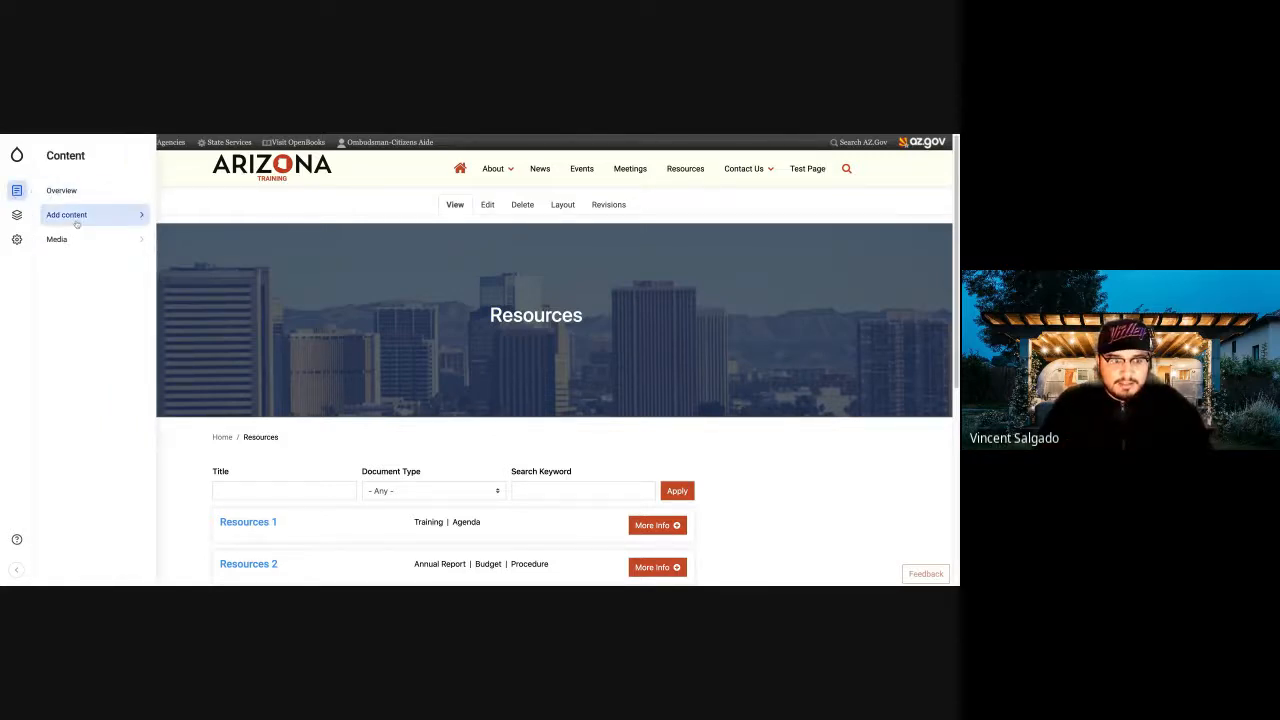
pyautogui.moveTo(76, 222)
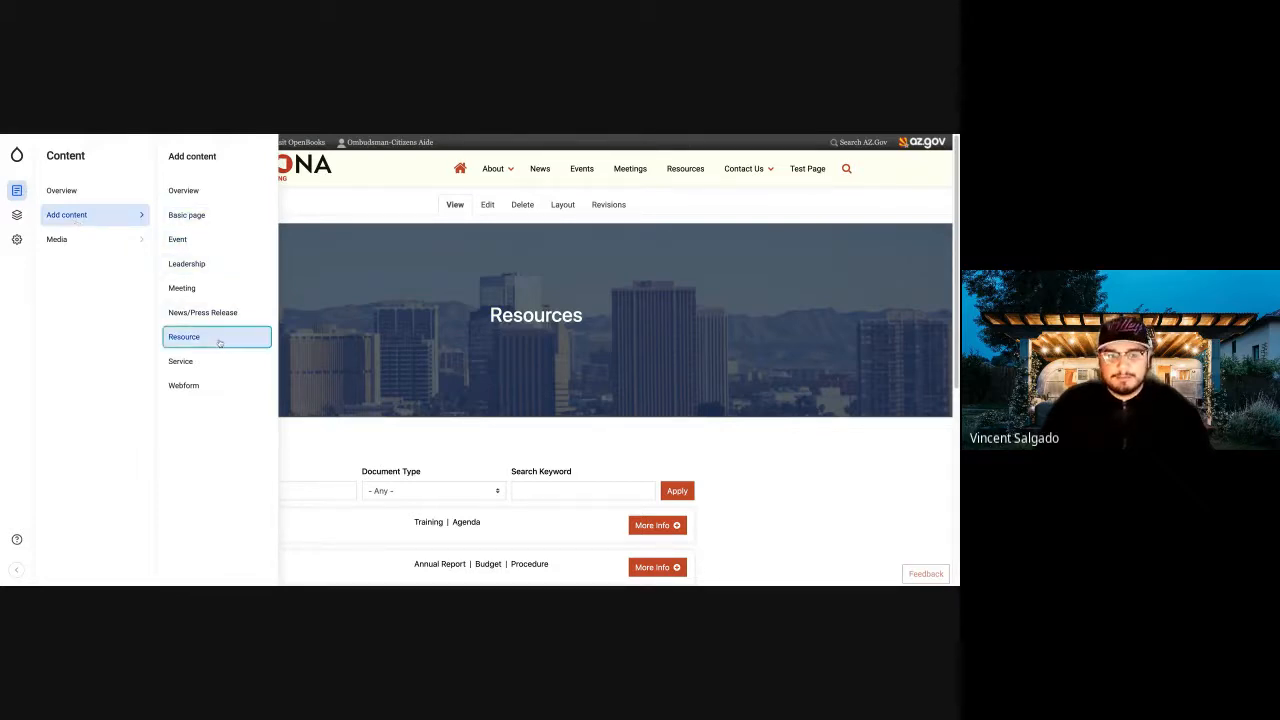
pyautogui.click(266, 347)
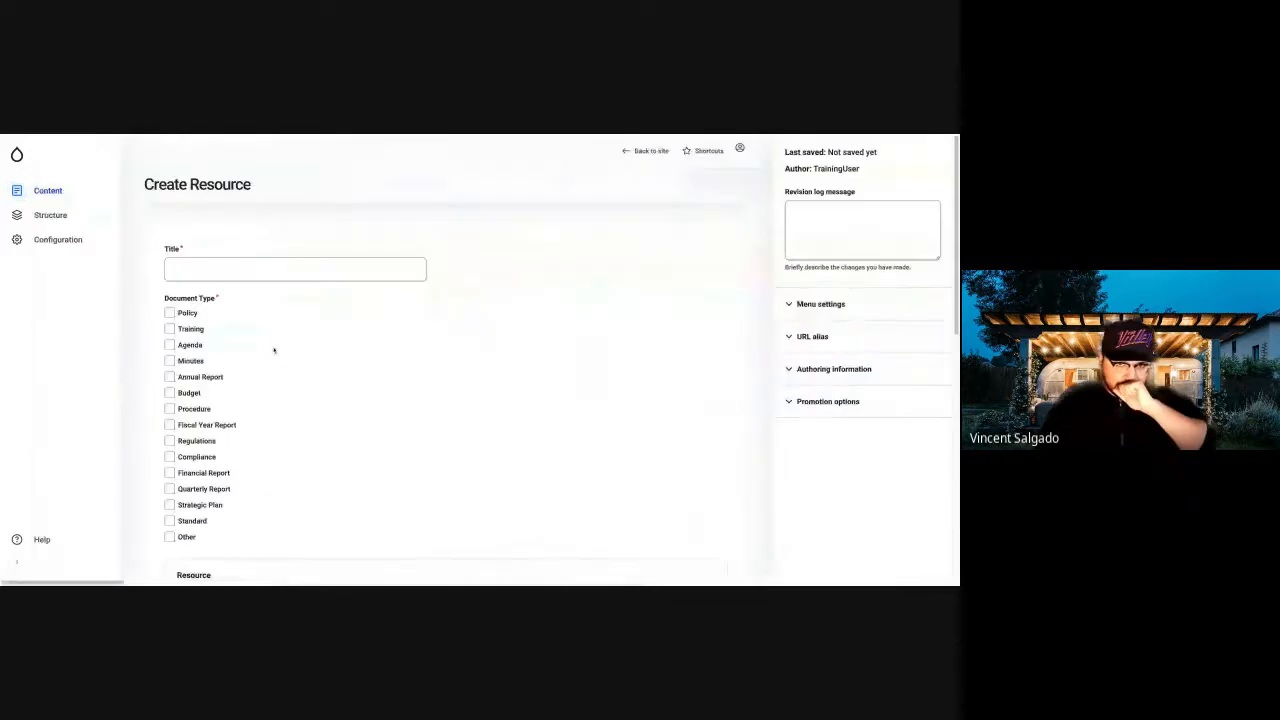
pyautogui.click(207, 272)
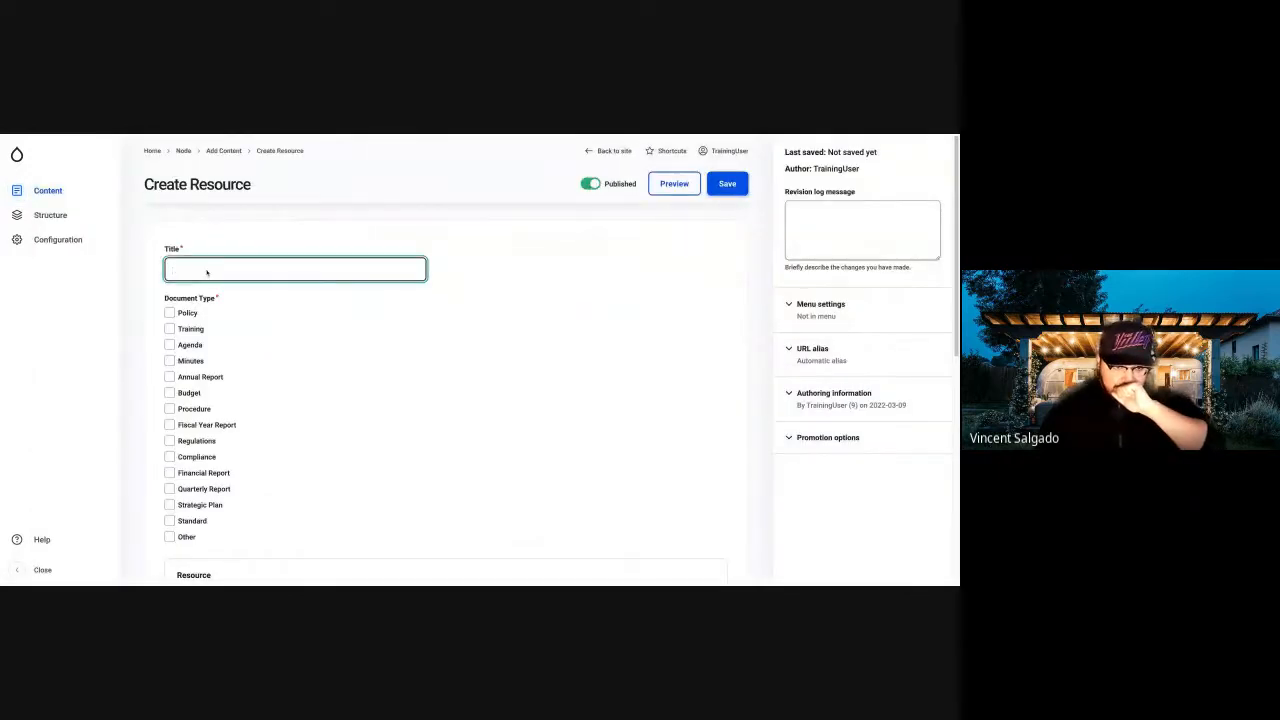
pyautogui.write('T')
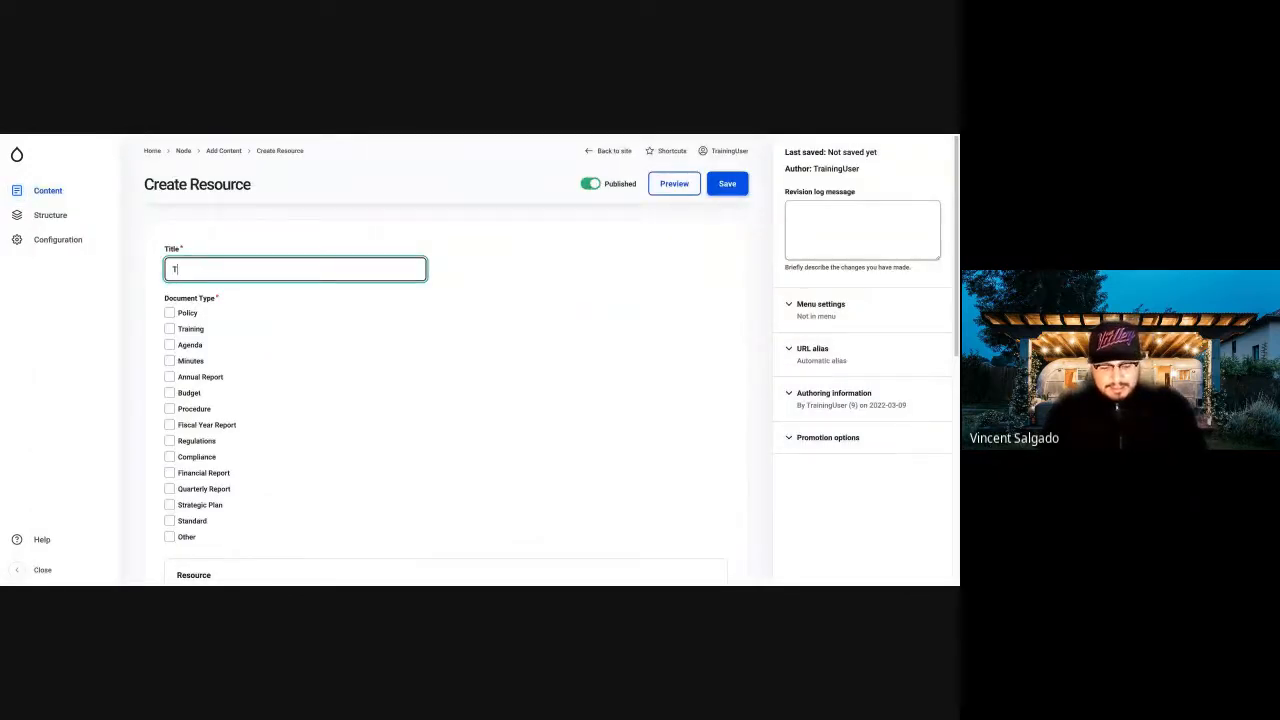
pyautogui.write('est Resource')
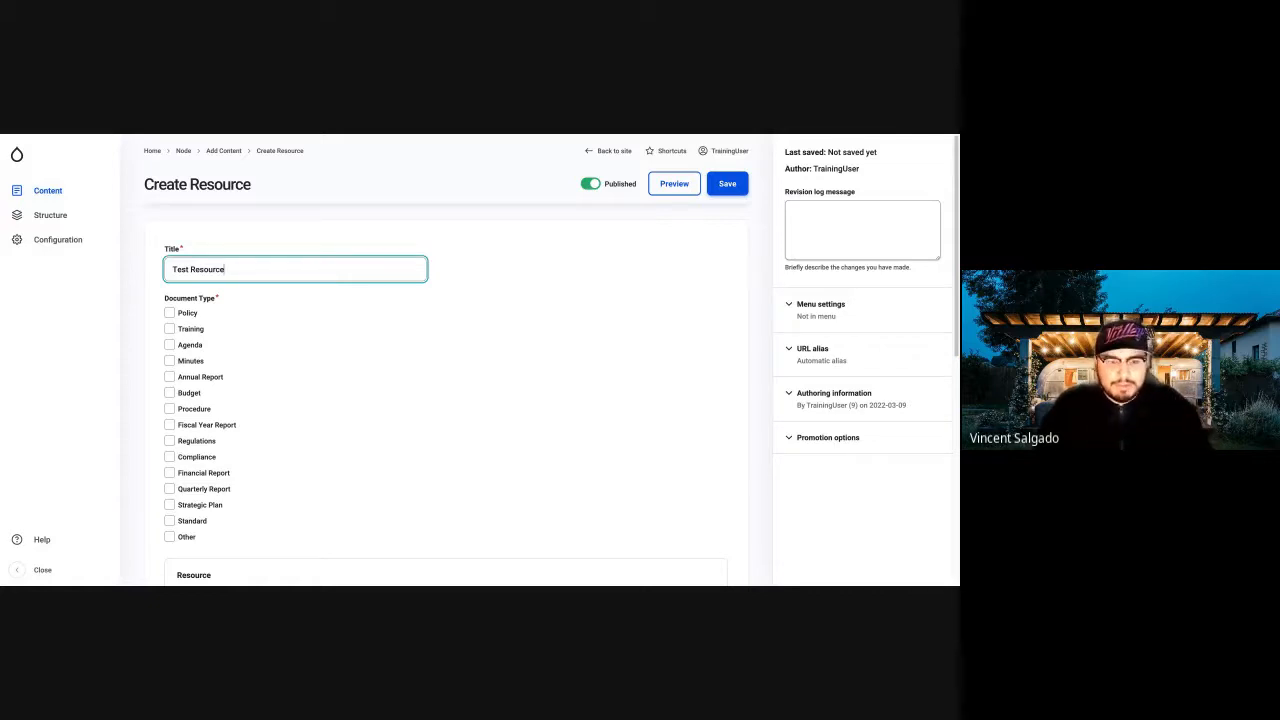
pyautogui.click(170, 393)
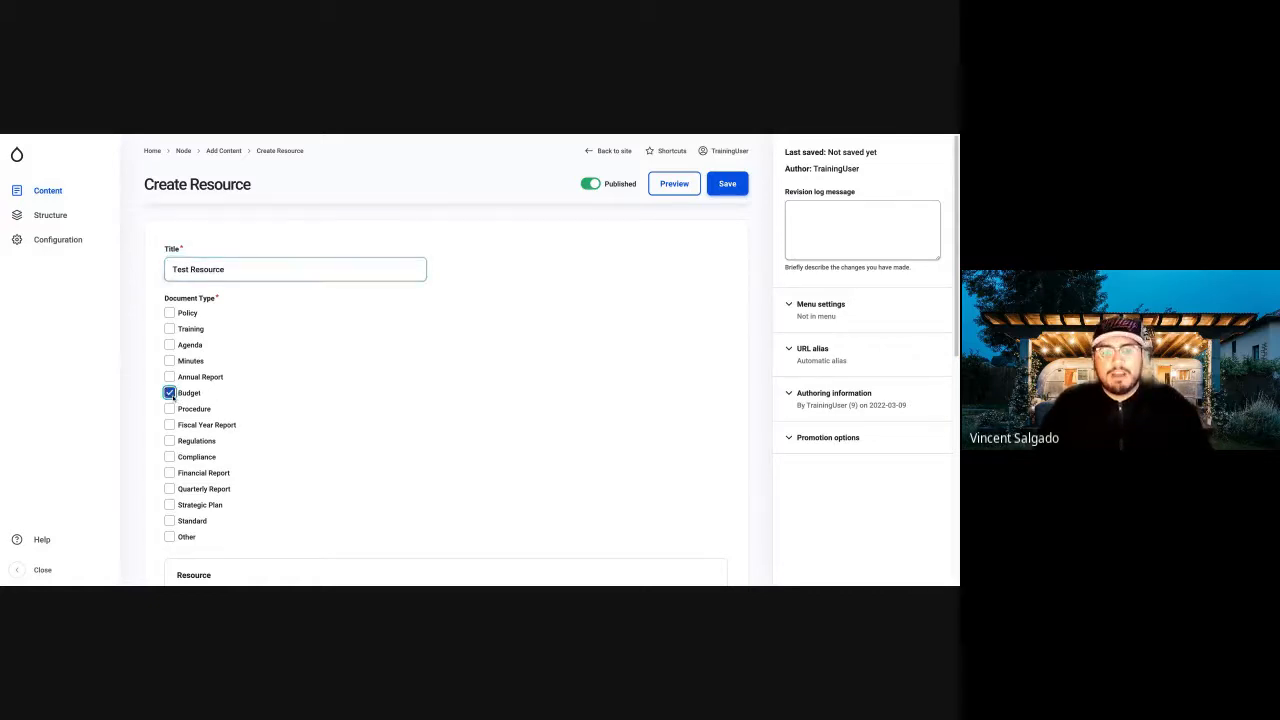
pyautogui.click(170, 505)
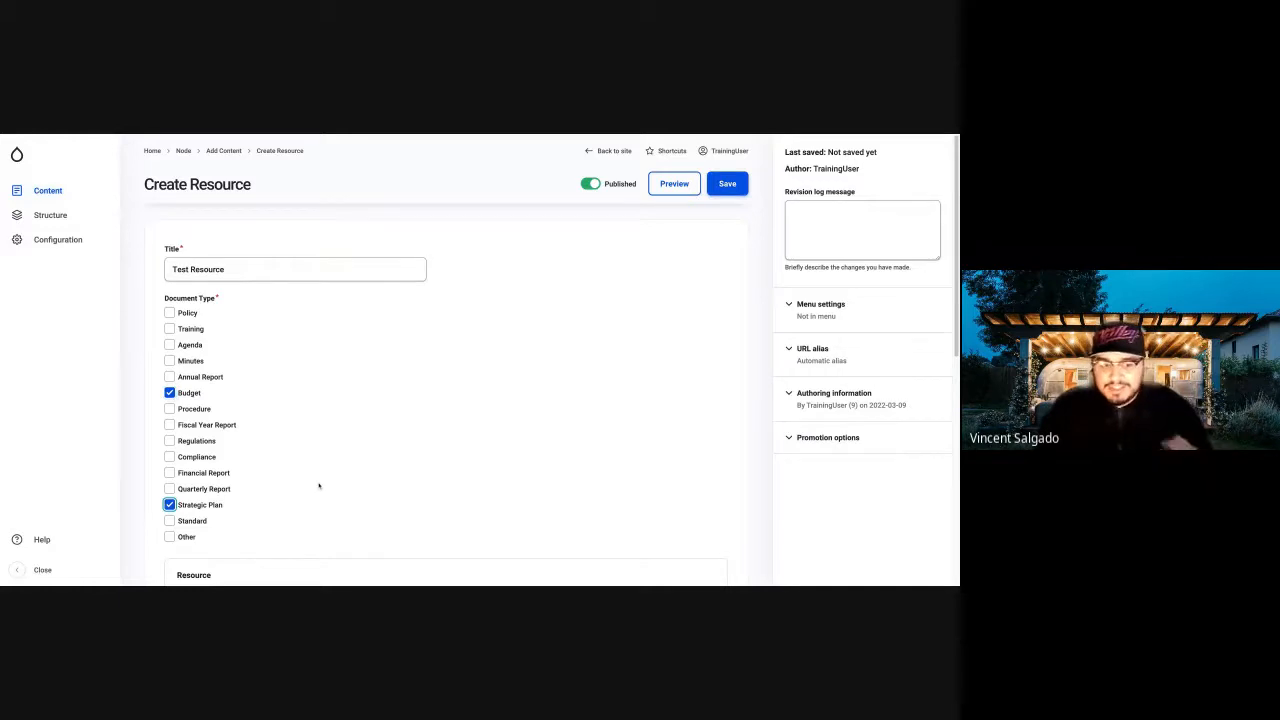
pyautogui.scroll(-3, 319, 486)
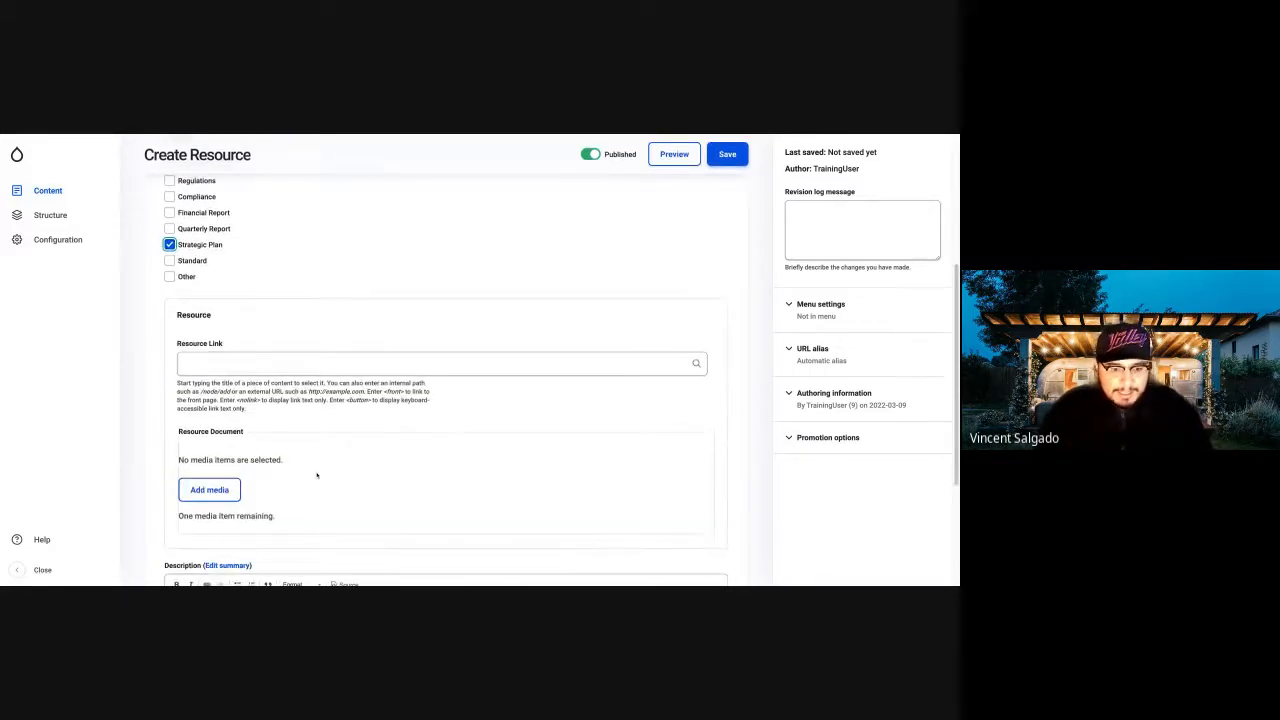
pyautogui.scroll(-1, 317, 475)
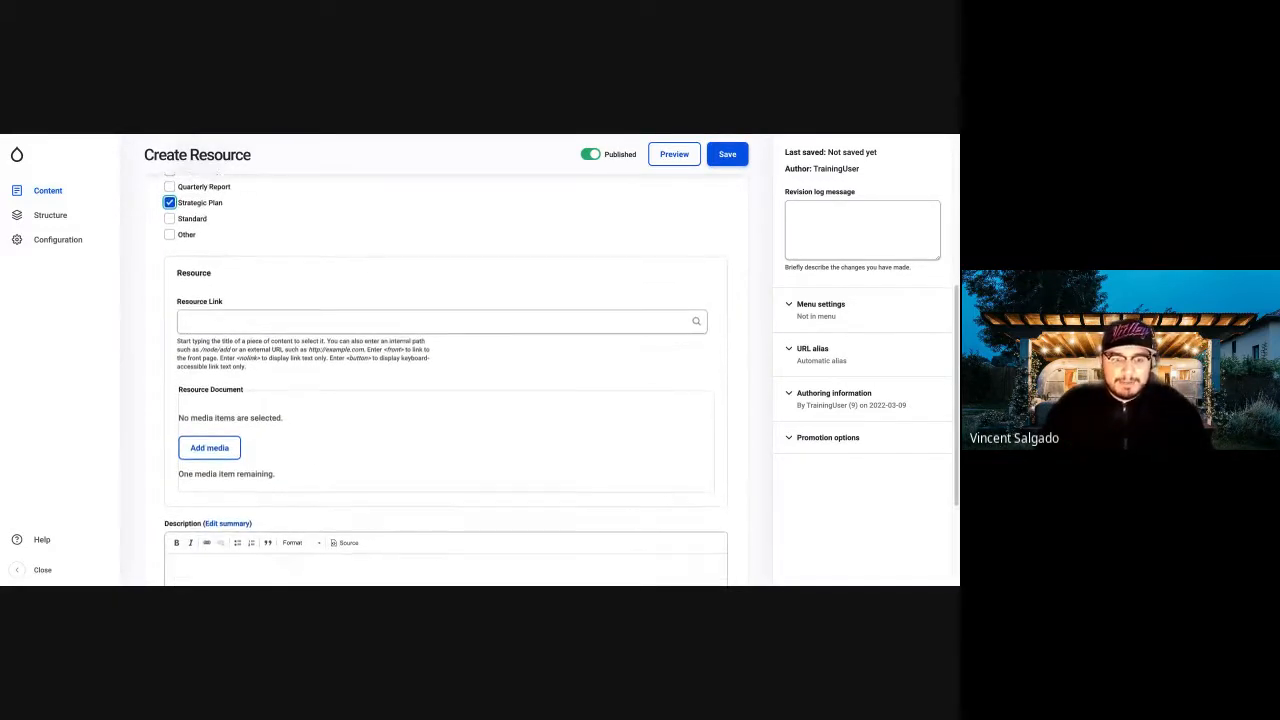
pyautogui.click(241, 313)
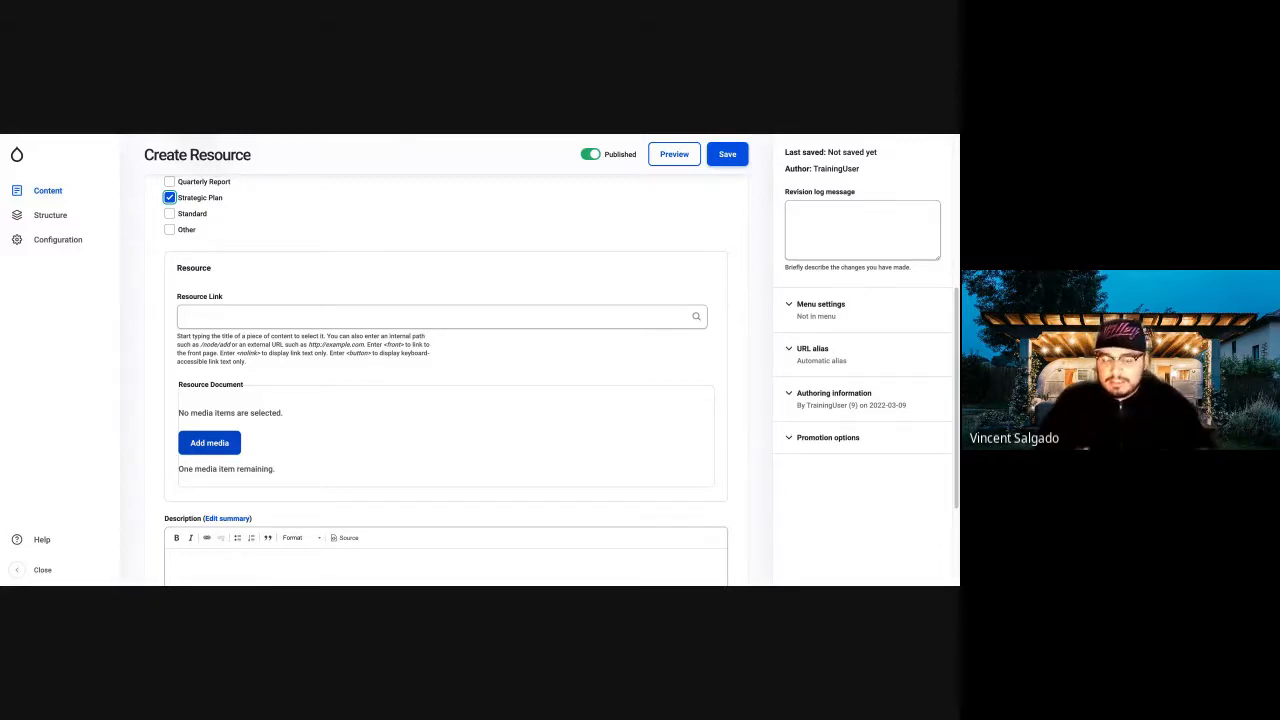
pyautogui.click(209, 442)
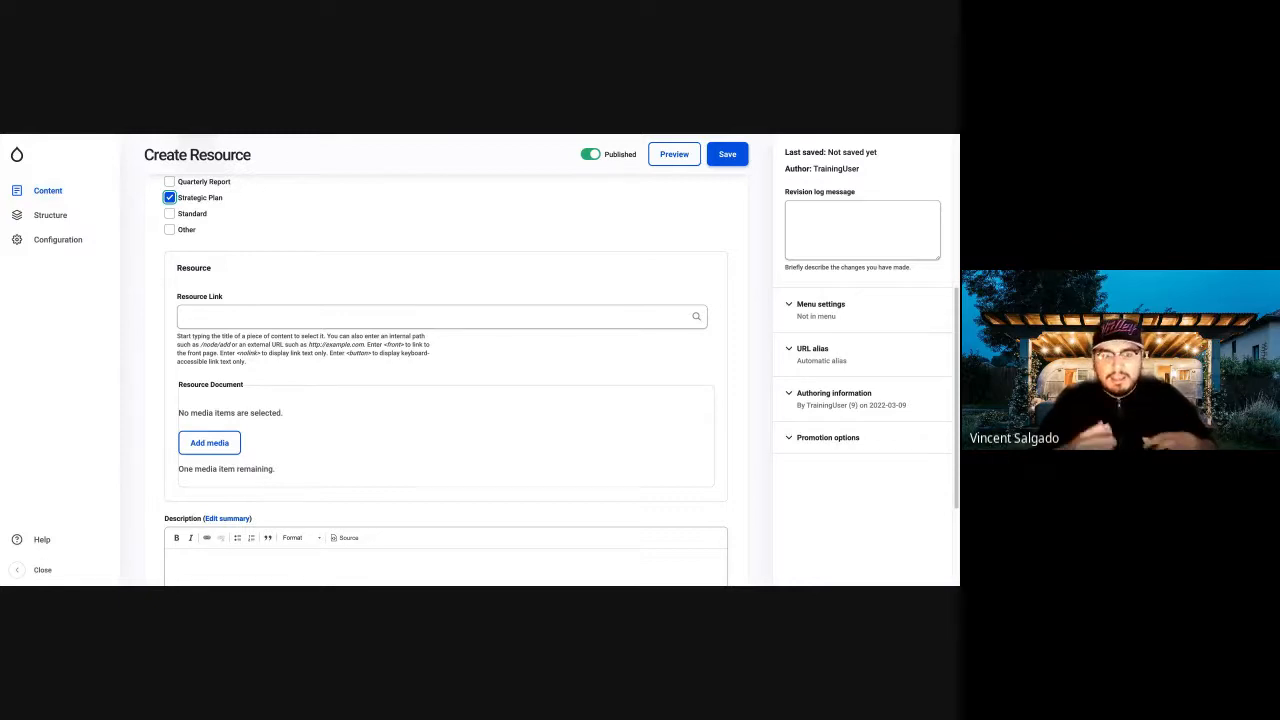
pyautogui.click(277, 315)
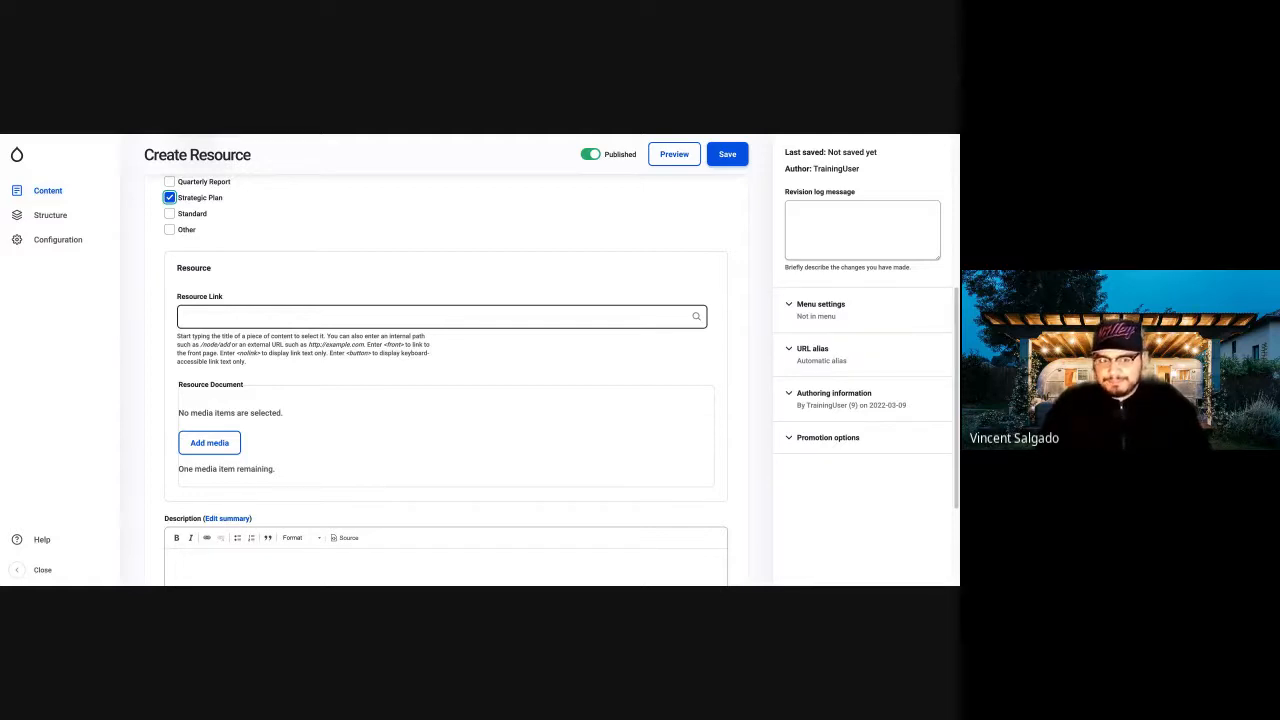
pyautogui.click(442, 317)
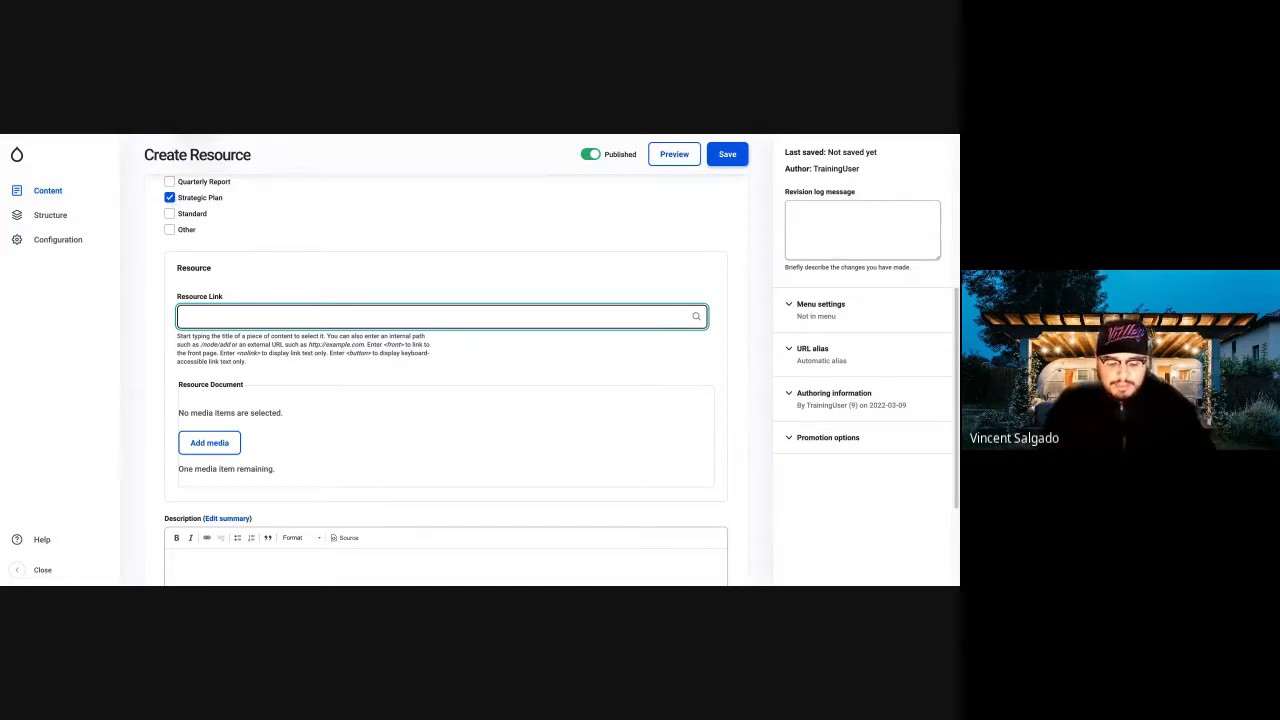
pyautogui.write('https:')
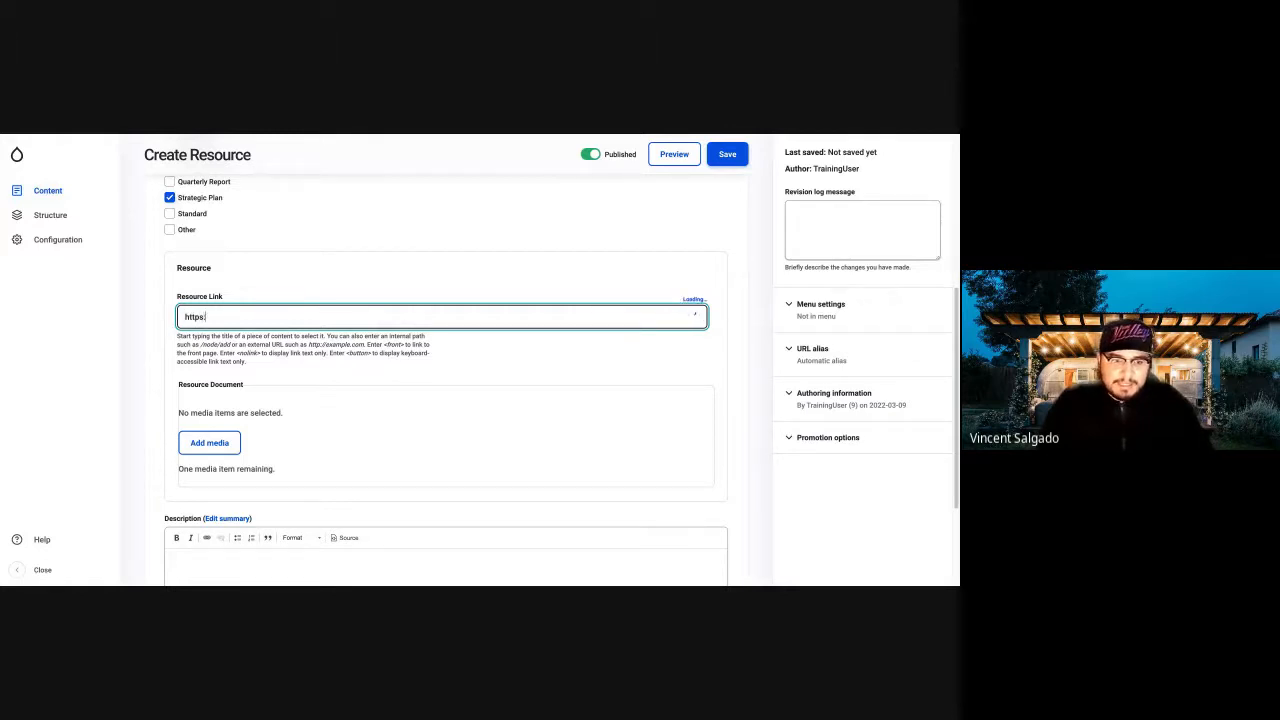
pyautogui.write('//www')
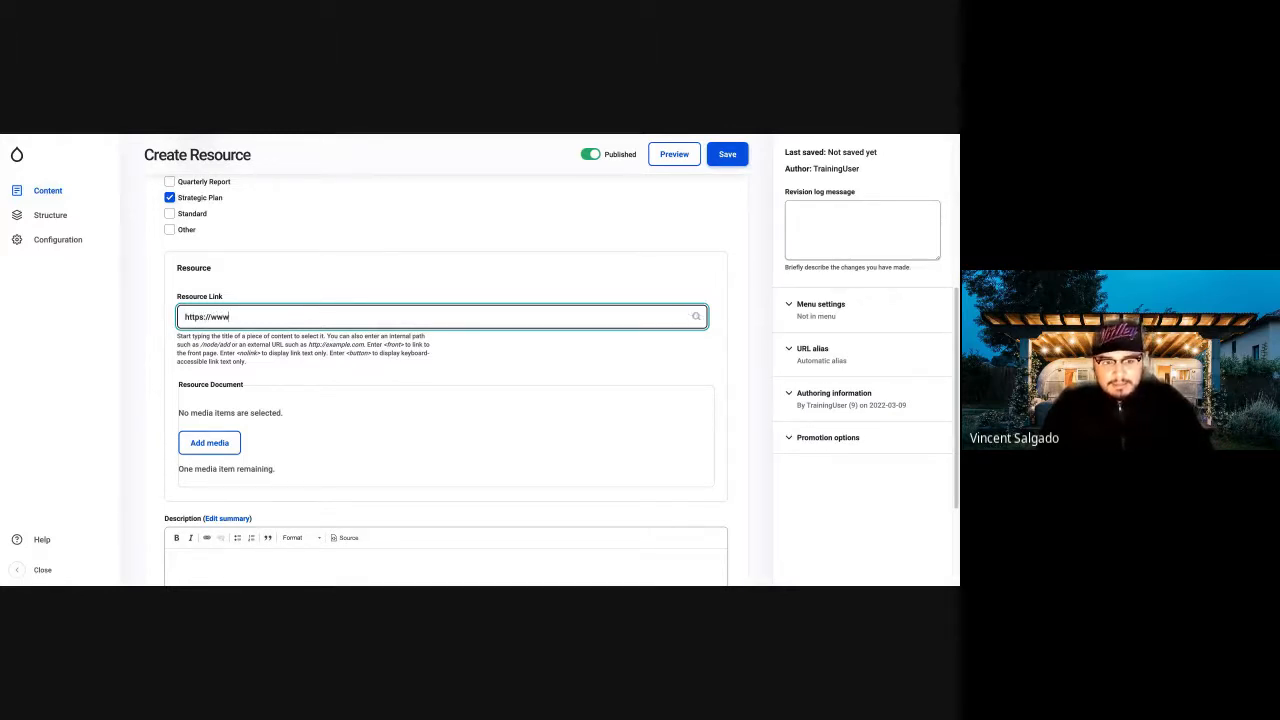
pyautogui.write('.google.com')
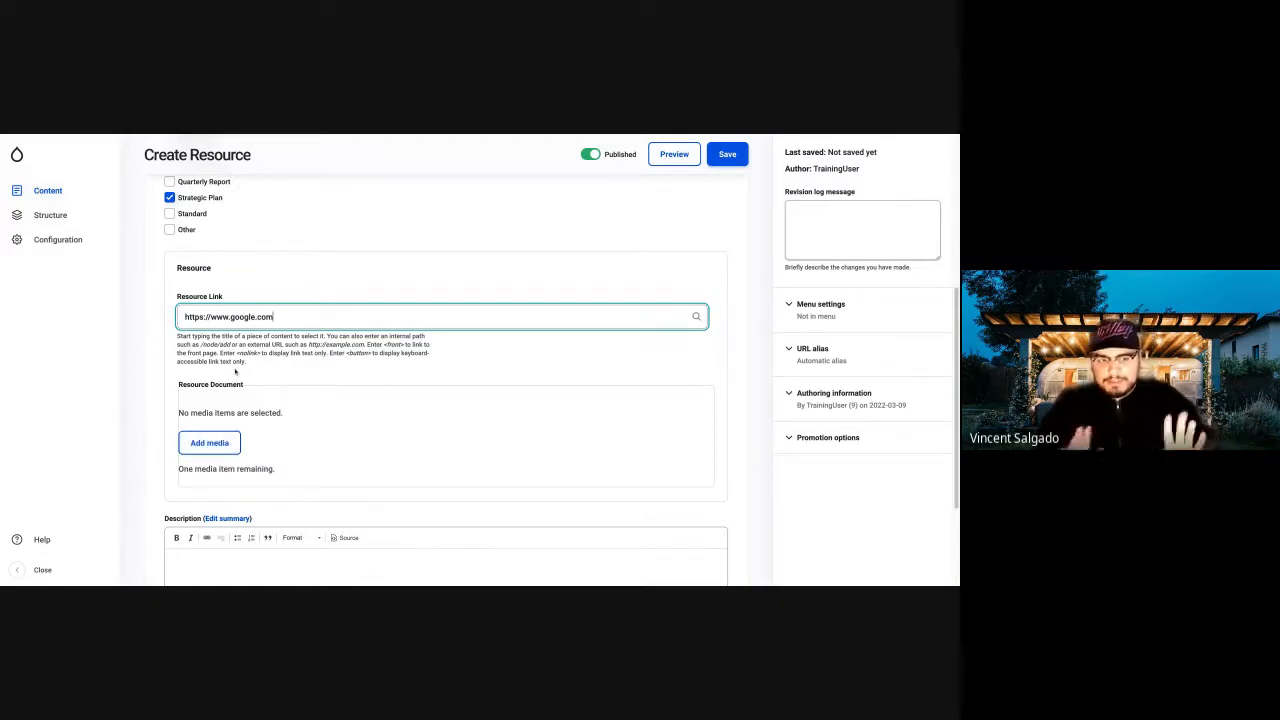
# Paste the copied placeholder text into the resource's description and delete its second paragraph.
pyautogui.scroll(-3, 214, 406)
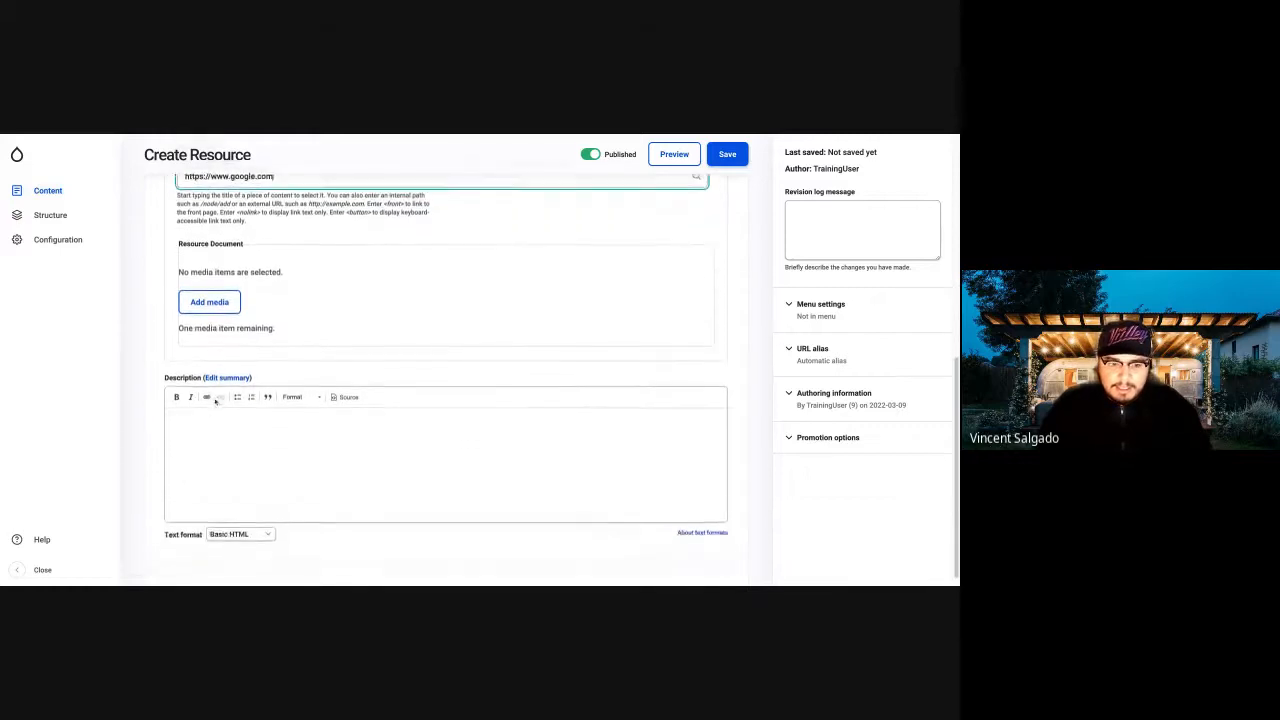
pyautogui.click(208, 413)
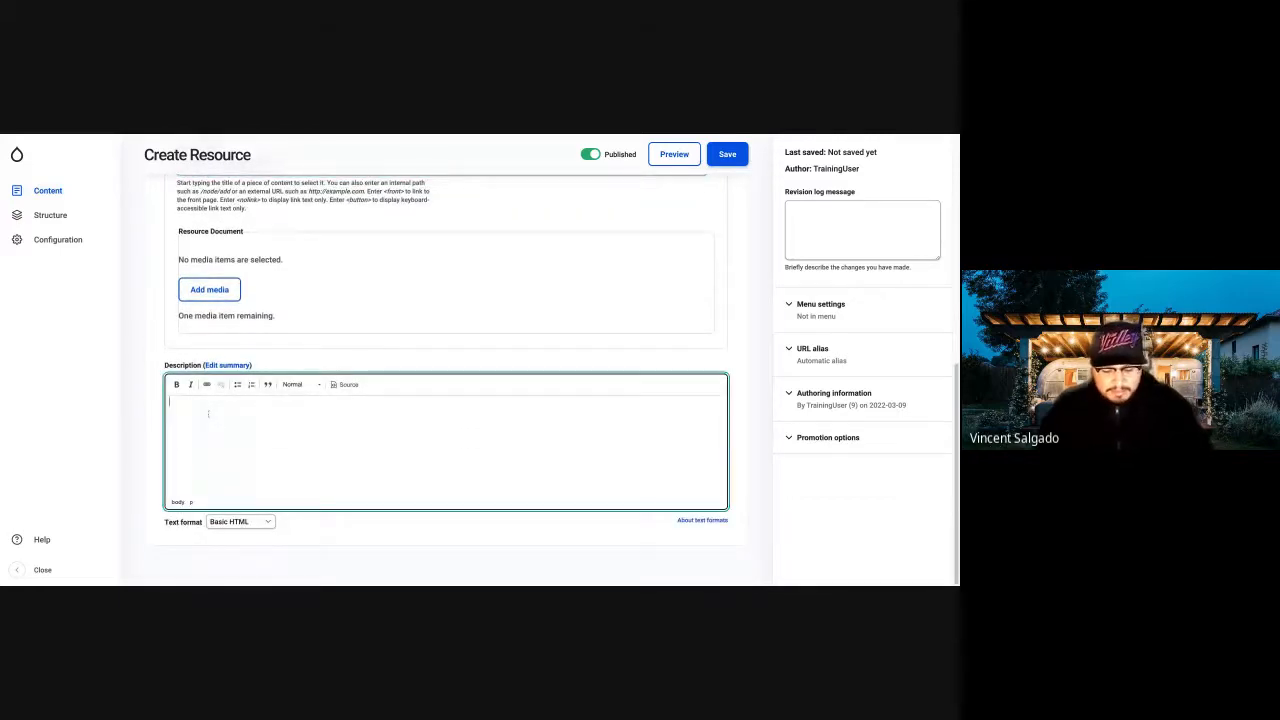
pyautogui.write('Ice cream marshmallow pudding caramels lemon drops. Candy fruitcake candy canes chocolate cake shortbread ice cream fruitcake. Donut lollipop candy jelly beans sweet. Dragée ice cream jelly-o candy canes ice cream candy tiramisu. Chupa chups shortbread cake chocolate cake tootsie roll brownie pie cotton candy. Cotton candy croissant tiramisu liquorice dragée. Brownie danish candy canes sweet roll tootsie roll marshmallow. Toffee pudding macaroon carrot cake oat cake dragée marshmallow tart soufflé. Tart shortbread soufflé brownie jelly cake. Fruitcake sugar plum candy croissant chupa chups. Jelly beans sweet roll marzipan cake gingerbread bear claw. Pastry shortbread dessert tart tootsie roll. Shortbread gummies gingerbread jelly beans jelly chocolate bar jelly beans sesame snaps. Toffee cookie soufflé cookie halvah croissant chupa chups icing. Lollipop biscuit cookie chupa chups brownie. Muffin marshmallow cheesecake tiramisu bear claw.')
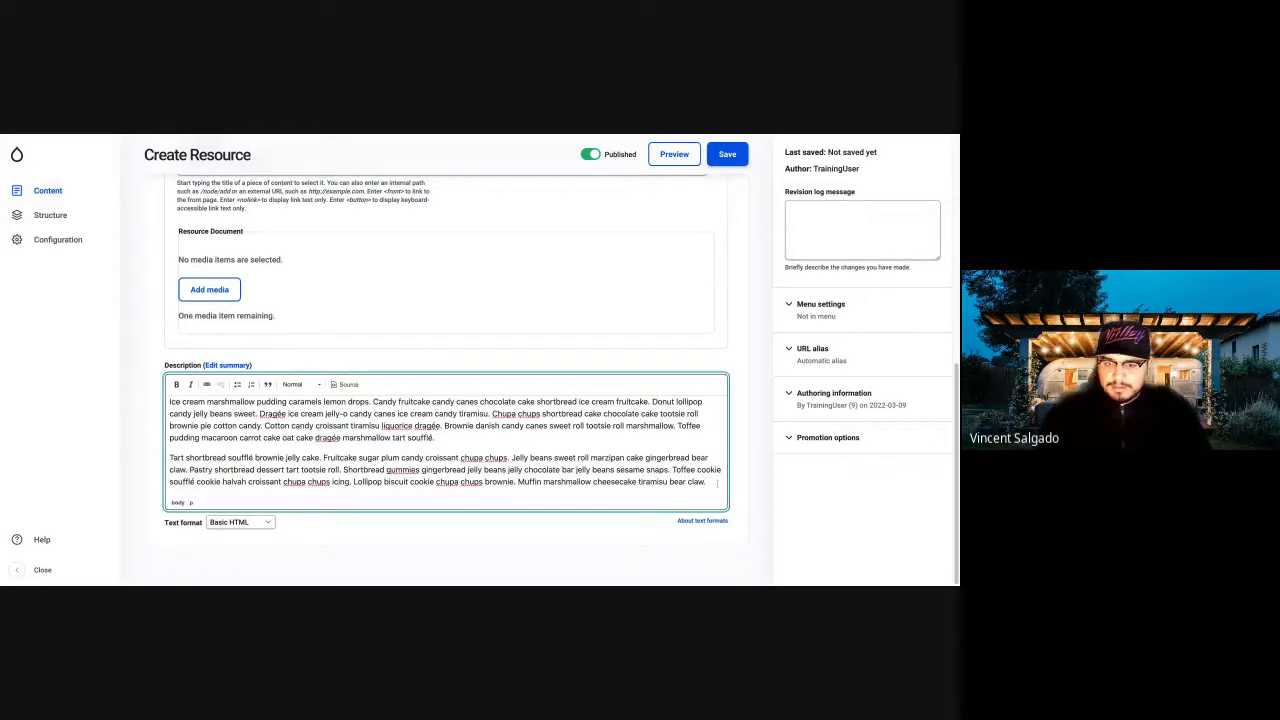
pyautogui.hotkey('ctrl', 'shift', 'Left')
pyautogui.hotkey('ctrl', 'shift', 'Left')
pyautogui.hotkey('ctrl', 'shift', 'Left')
pyautogui.moveTo(714, 483); pyautogui.dragTo(169, 456)
pyautogui.press('BackSpace')
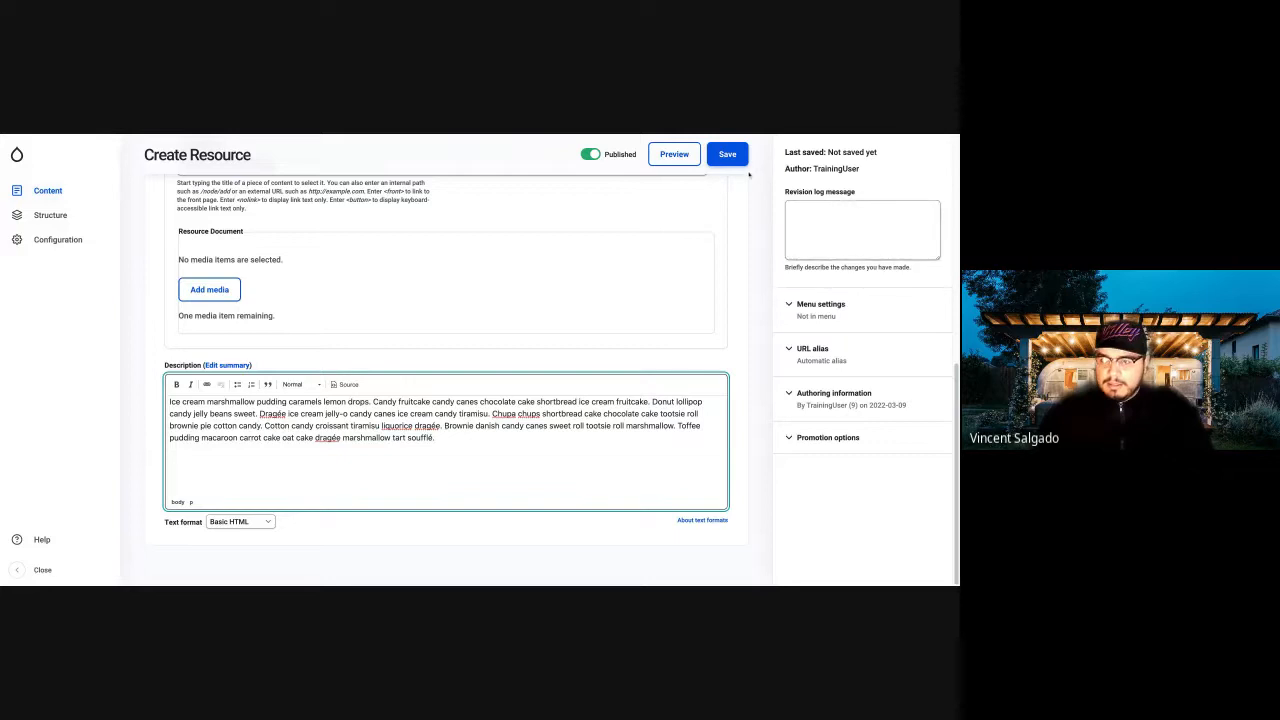
# Save the new resource and open the Resources page to see it in the list.
pyautogui.click(720, 162)
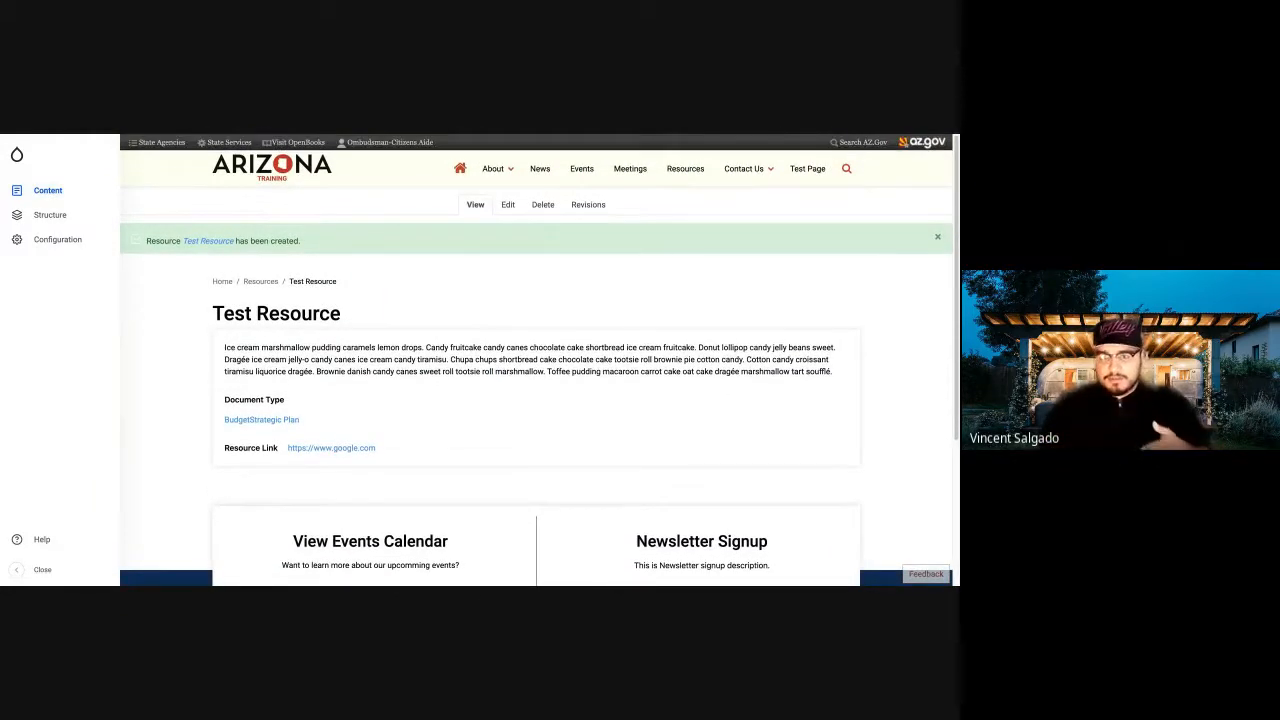
pyautogui.click(689, 170)
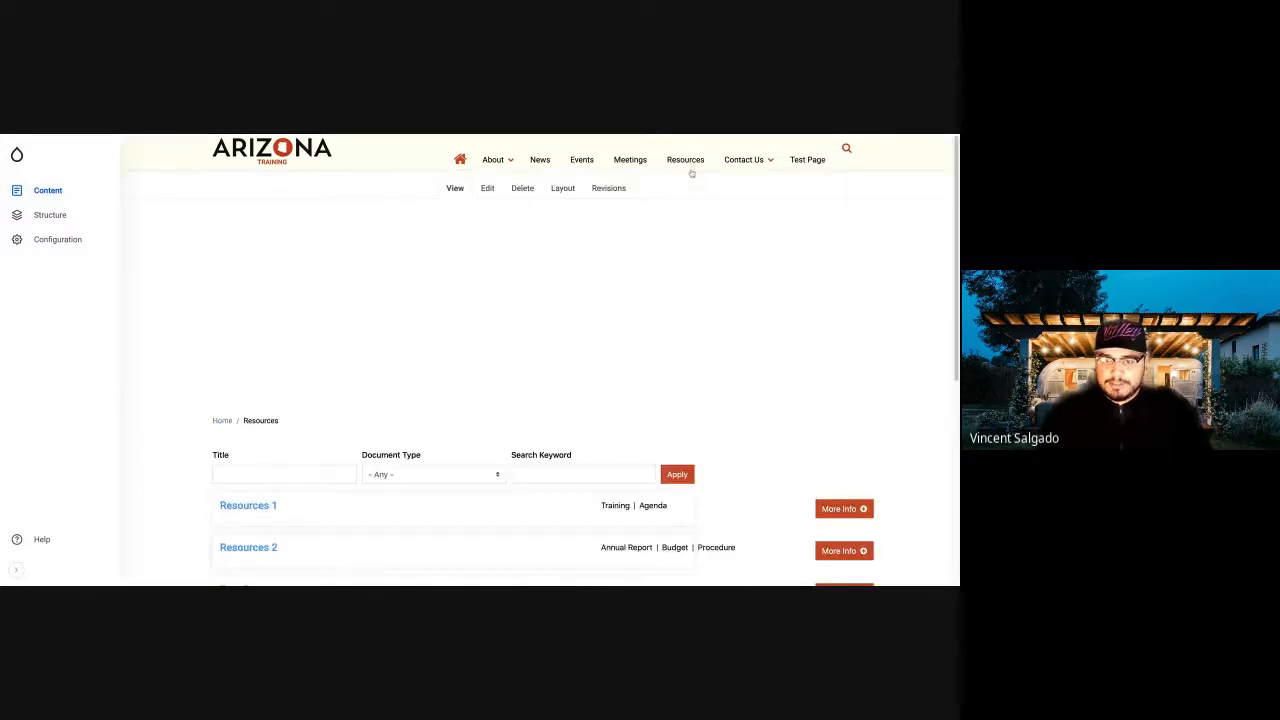
pyautogui.scroll(-3, 171, 323)
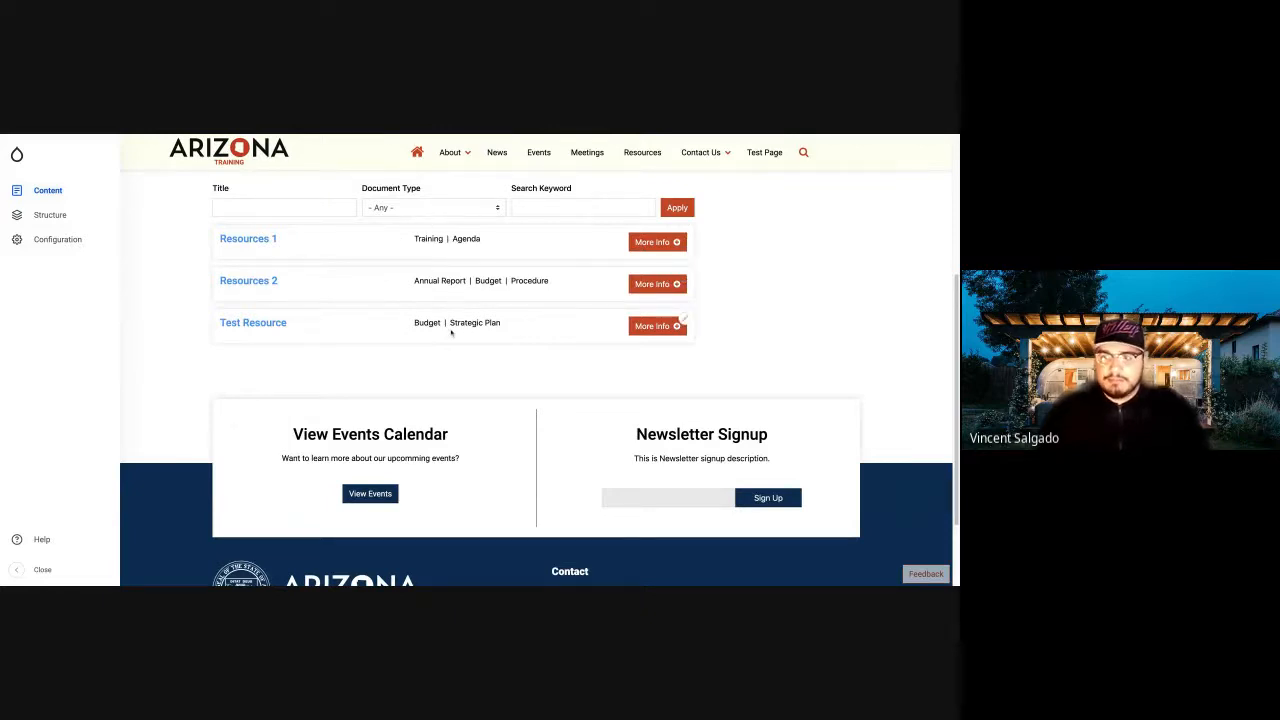
# Preview the Test Resource's description in the resource list, collapse it, and filter the list by the Budget document type.
pyautogui.click(657, 326)
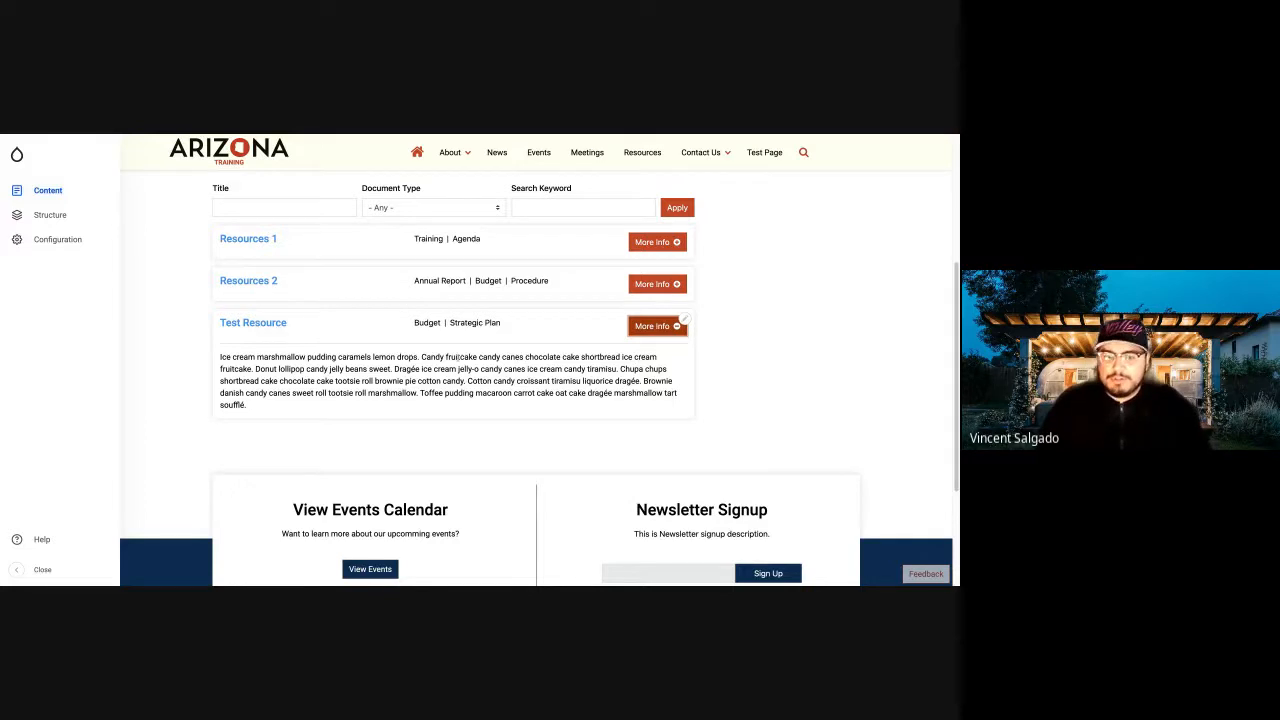
pyautogui.click(645, 326)
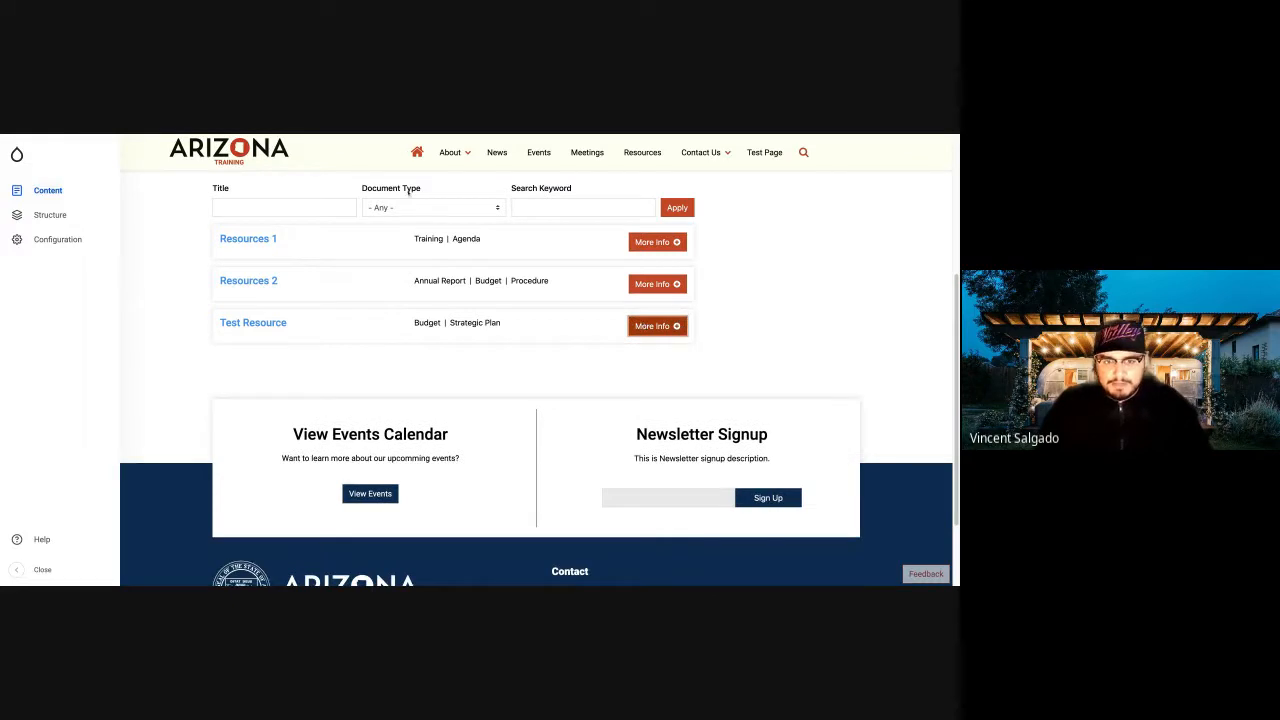
pyautogui.click(416, 209)
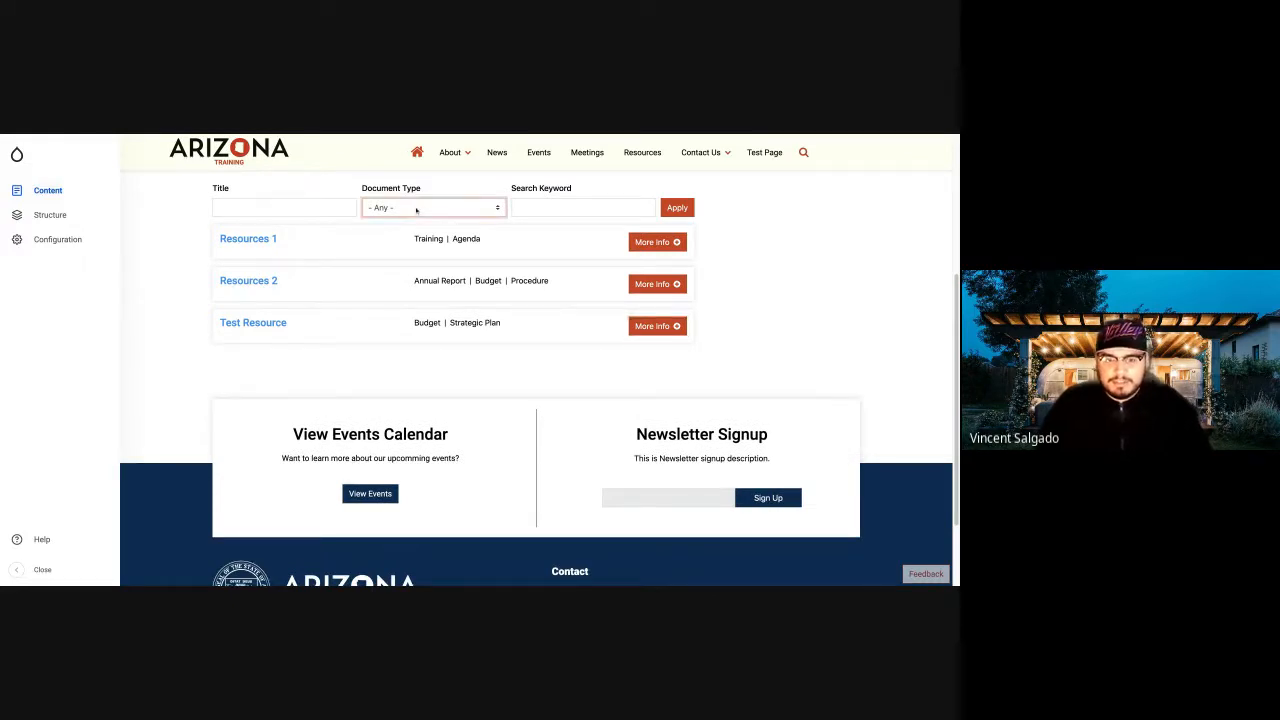
pyautogui.click(388, 246)
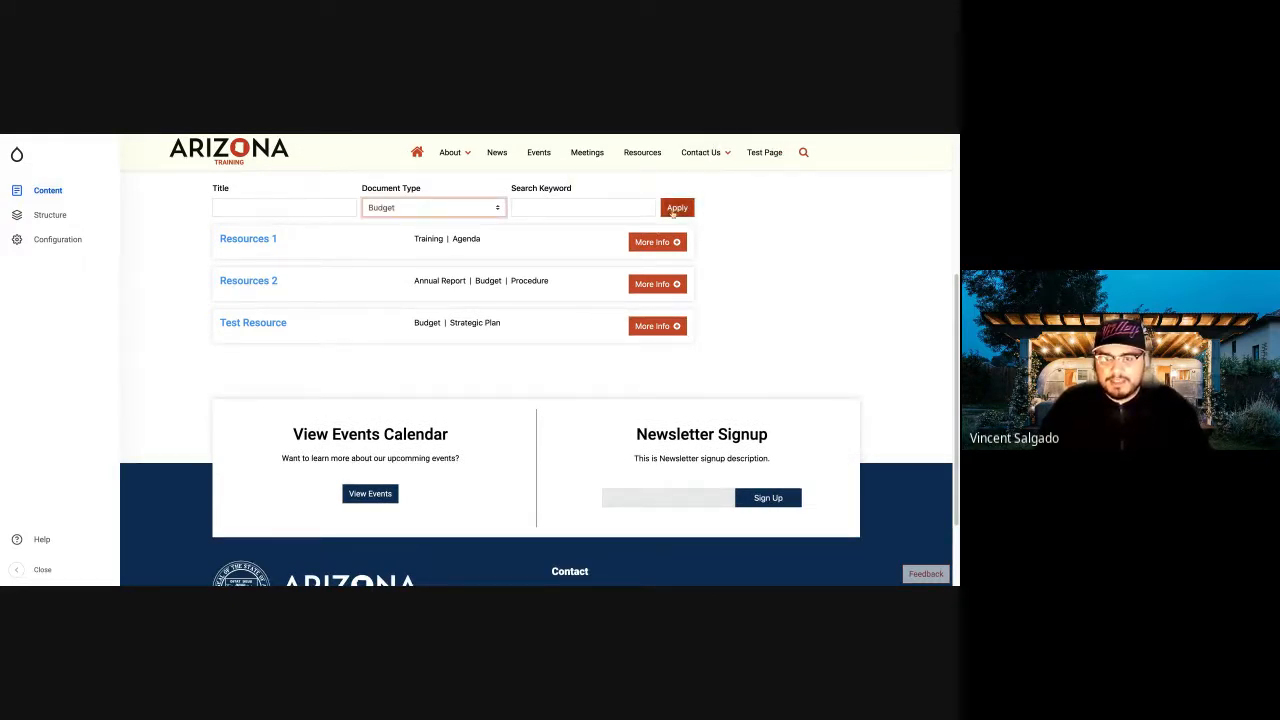
pyautogui.click(676, 210)
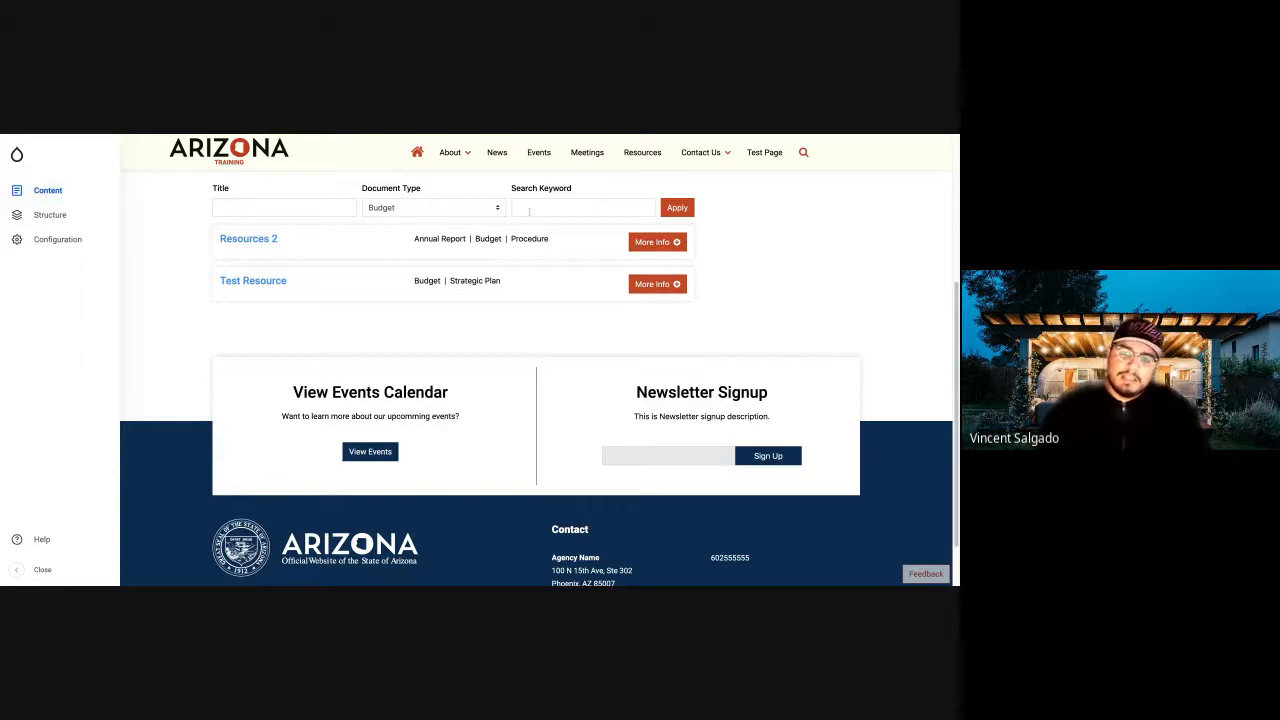
# Expand the Test Resource's description and search the Budget-filtered resources for the keyword "pudding".
pyautogui.click(569, 204)
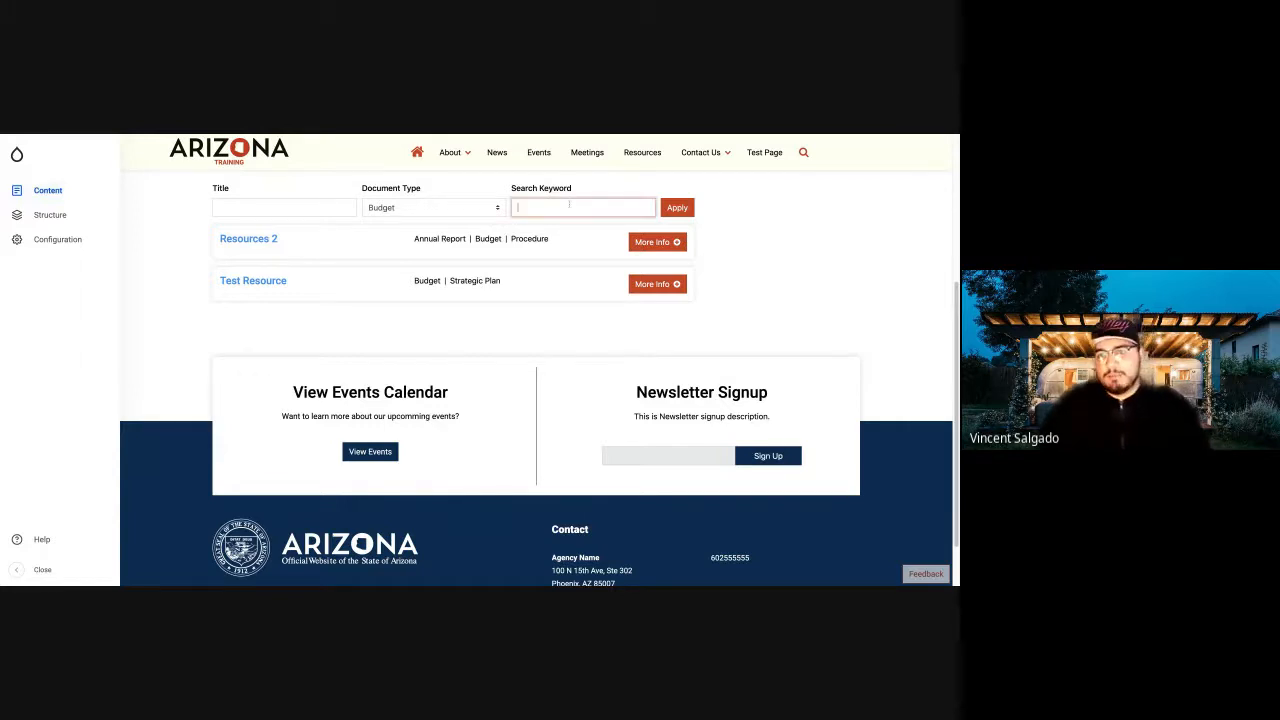
pyautogui.click(670, 285)
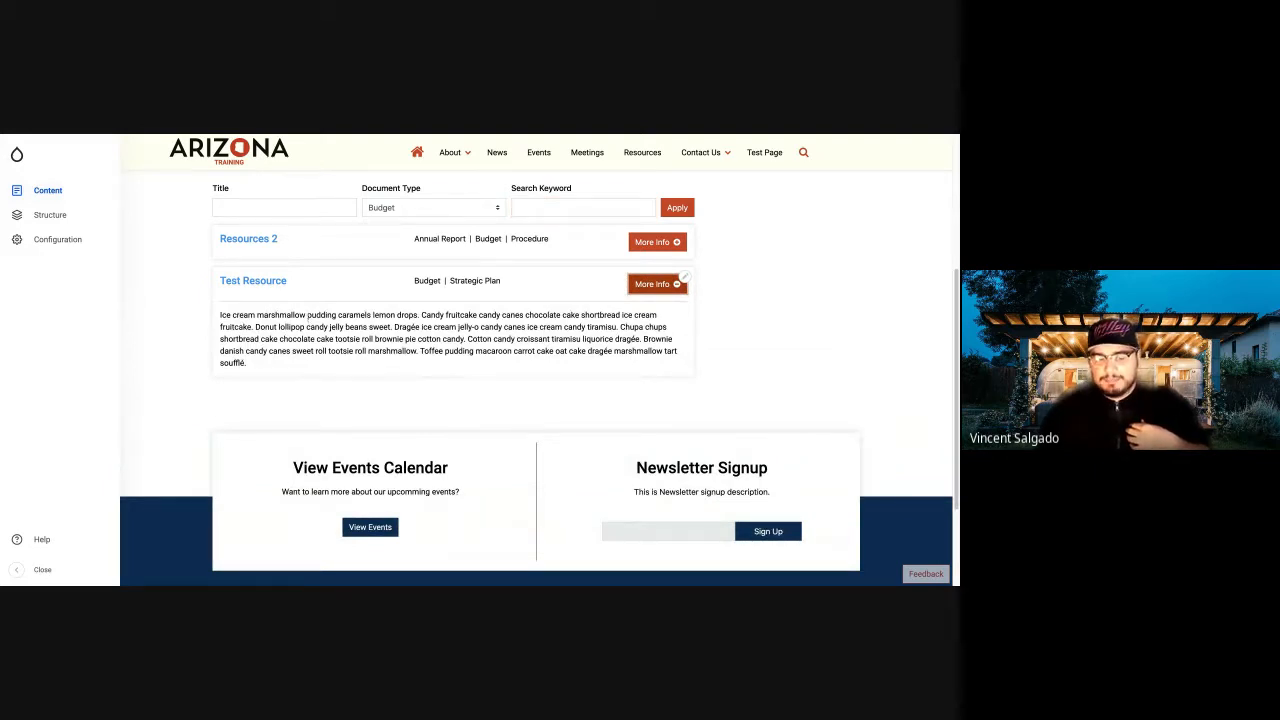
pyautogui.click(566, 203)
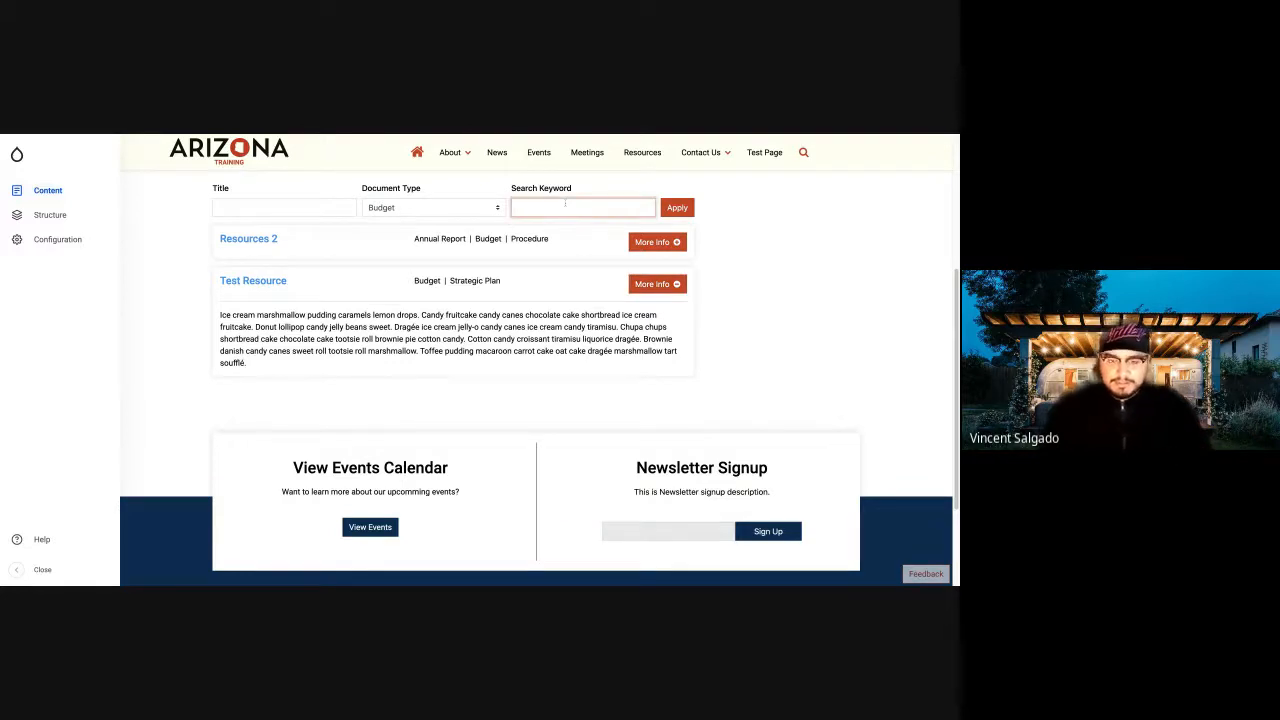
pyautogui.write('pudding')
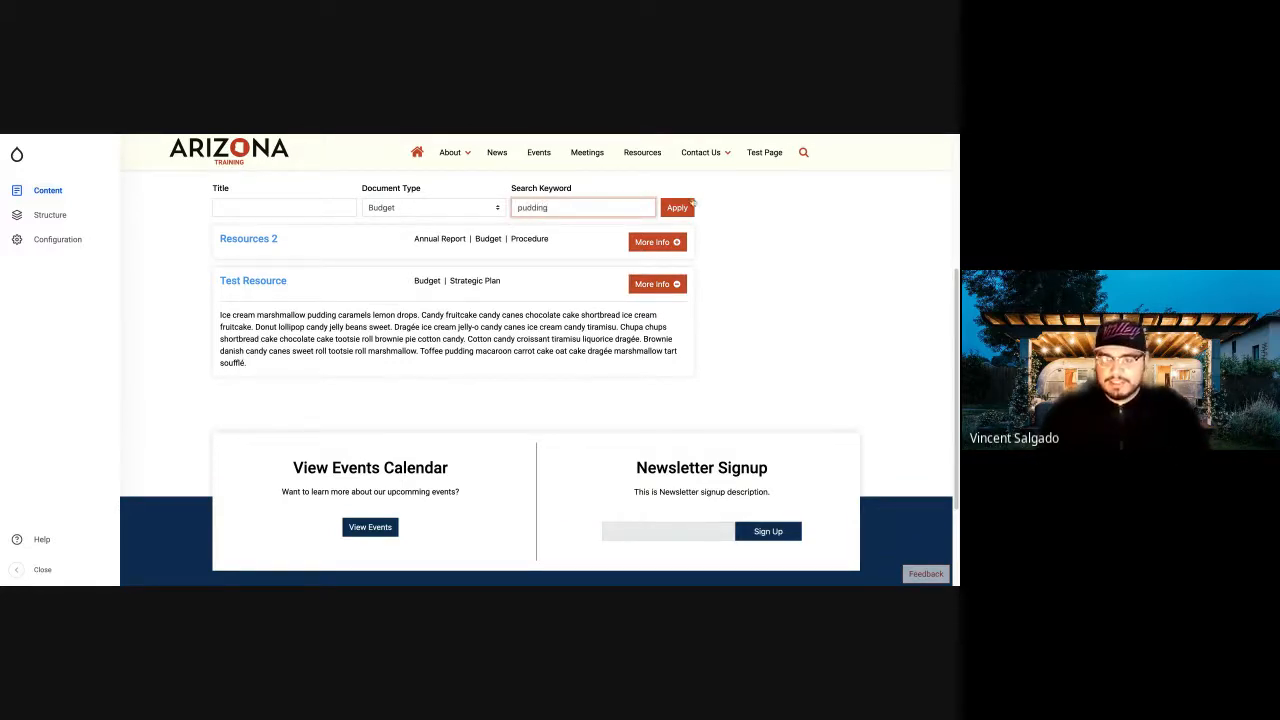
pyautogui.click(677, 207)
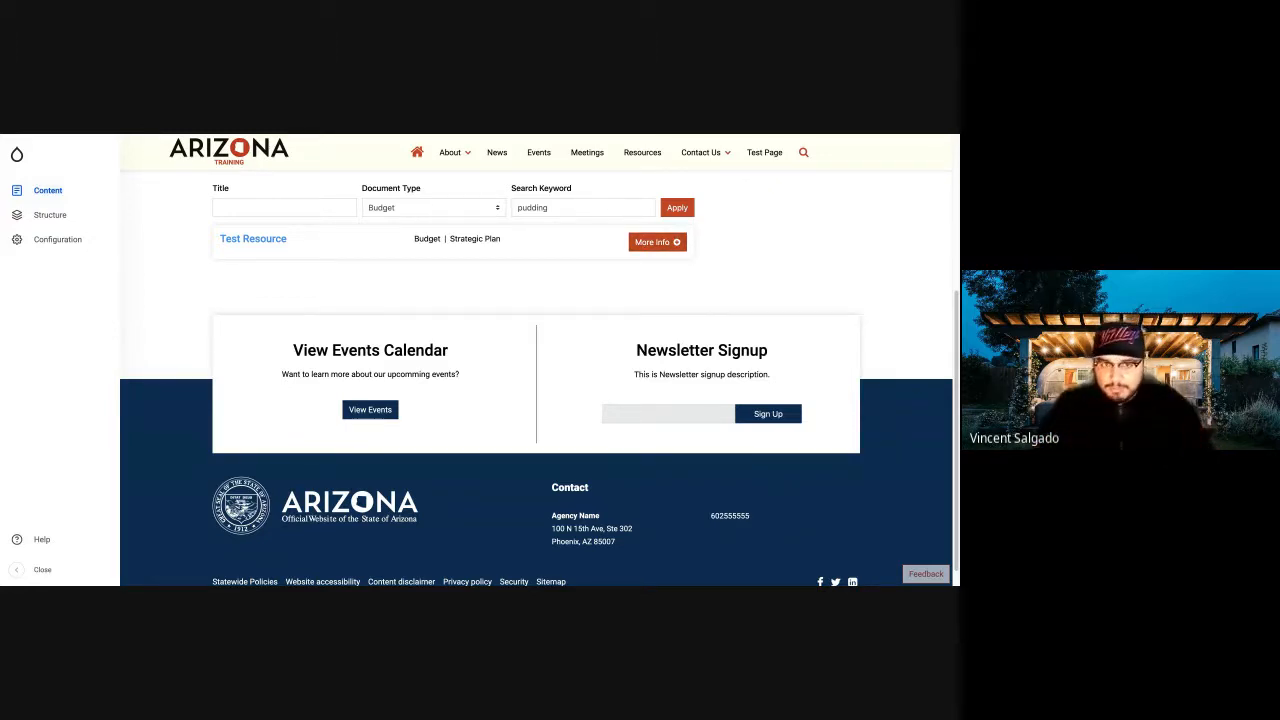
# Clear the search keyword and reapply the resource filter with only the Budget document type.
pyautogui.doubleClick(549, 208)
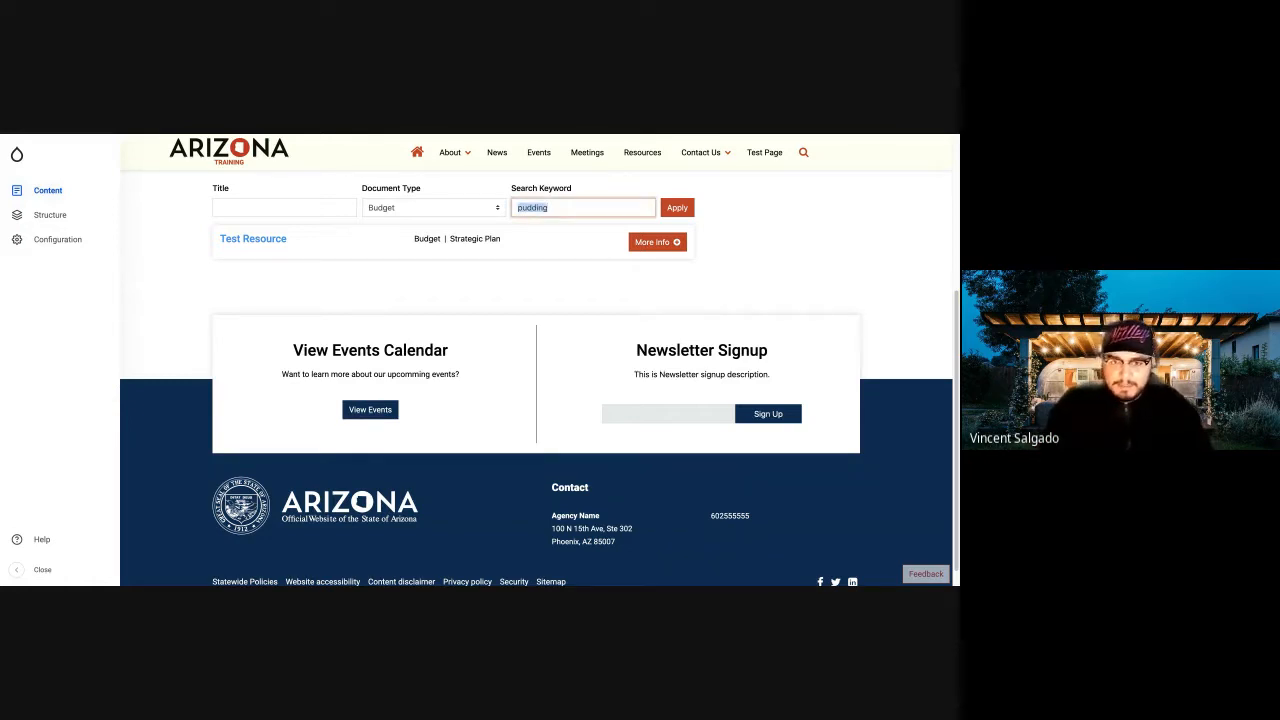
pyautogui.press('BackSpace')
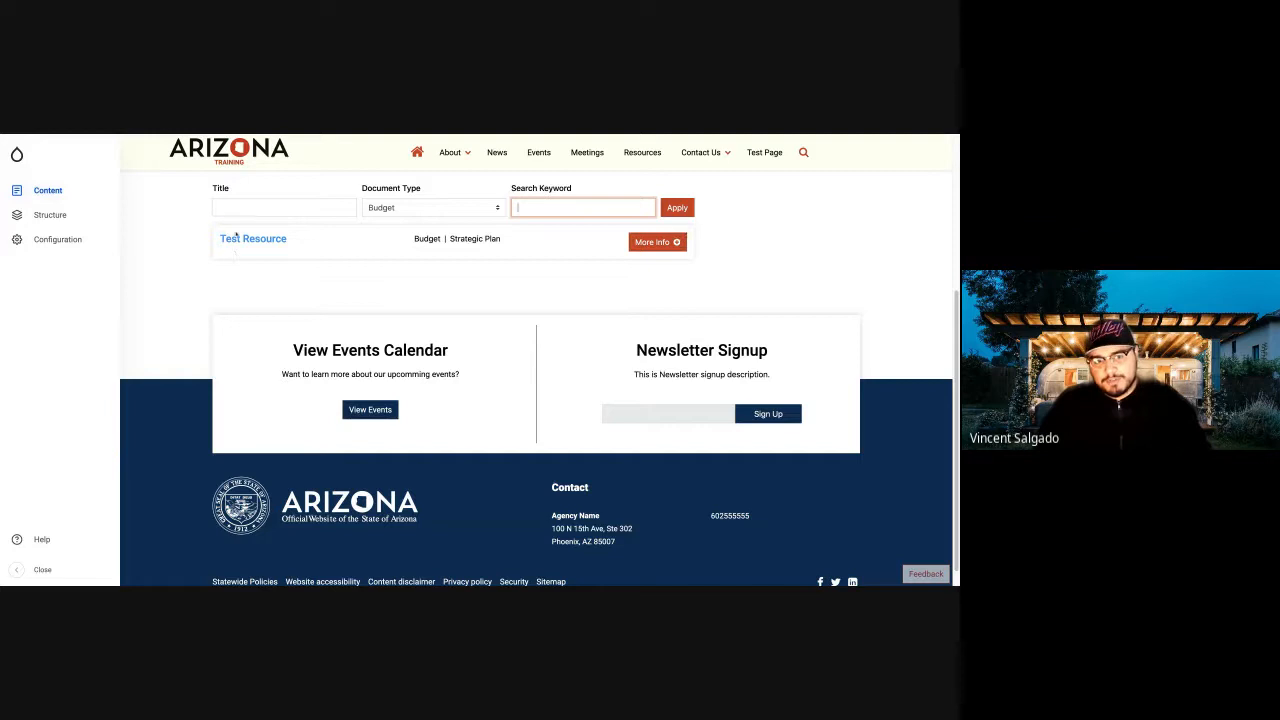
pyautogui.click(678, 207)
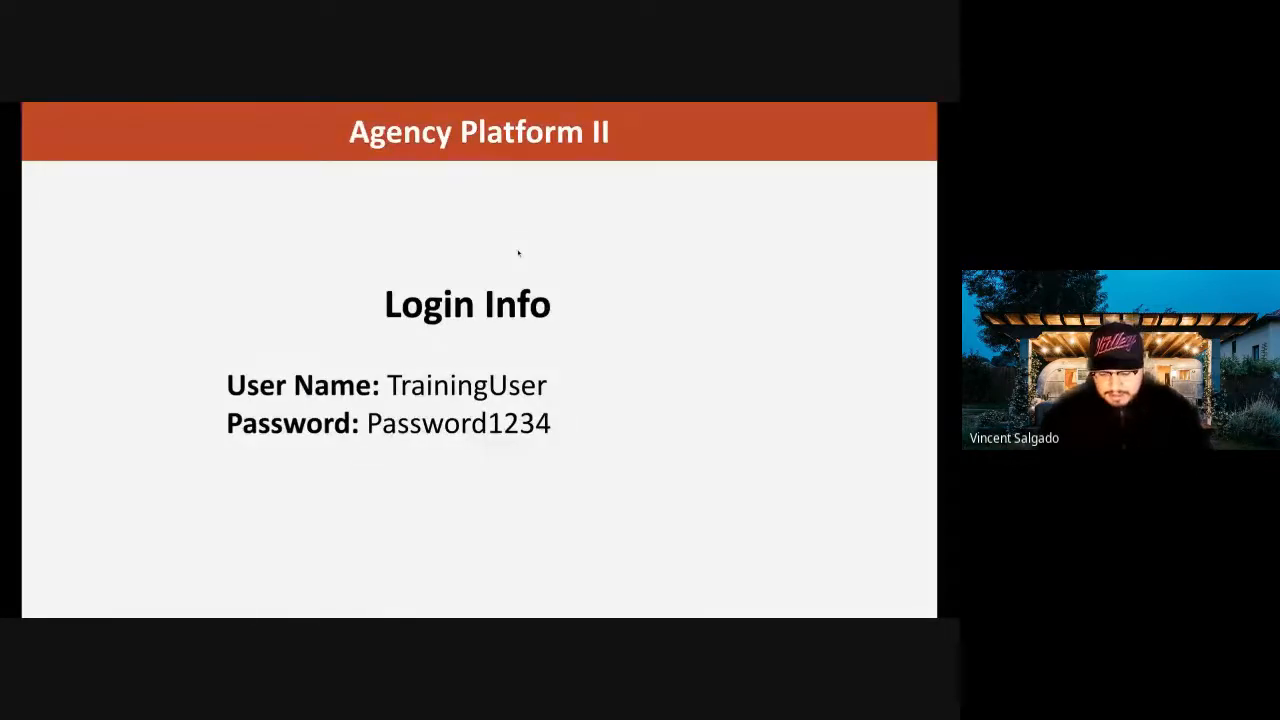
pyautogui.press('Right')
pyautogui.press('Right')
pyautogui.press('Right')
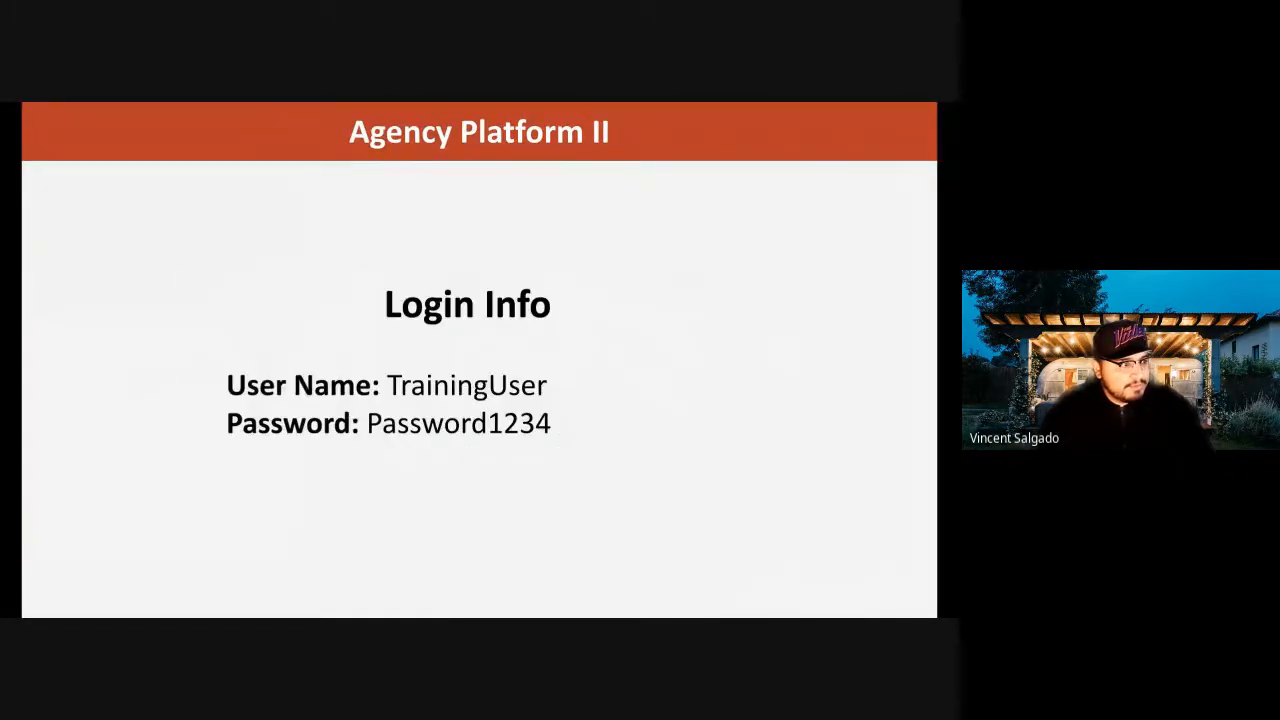
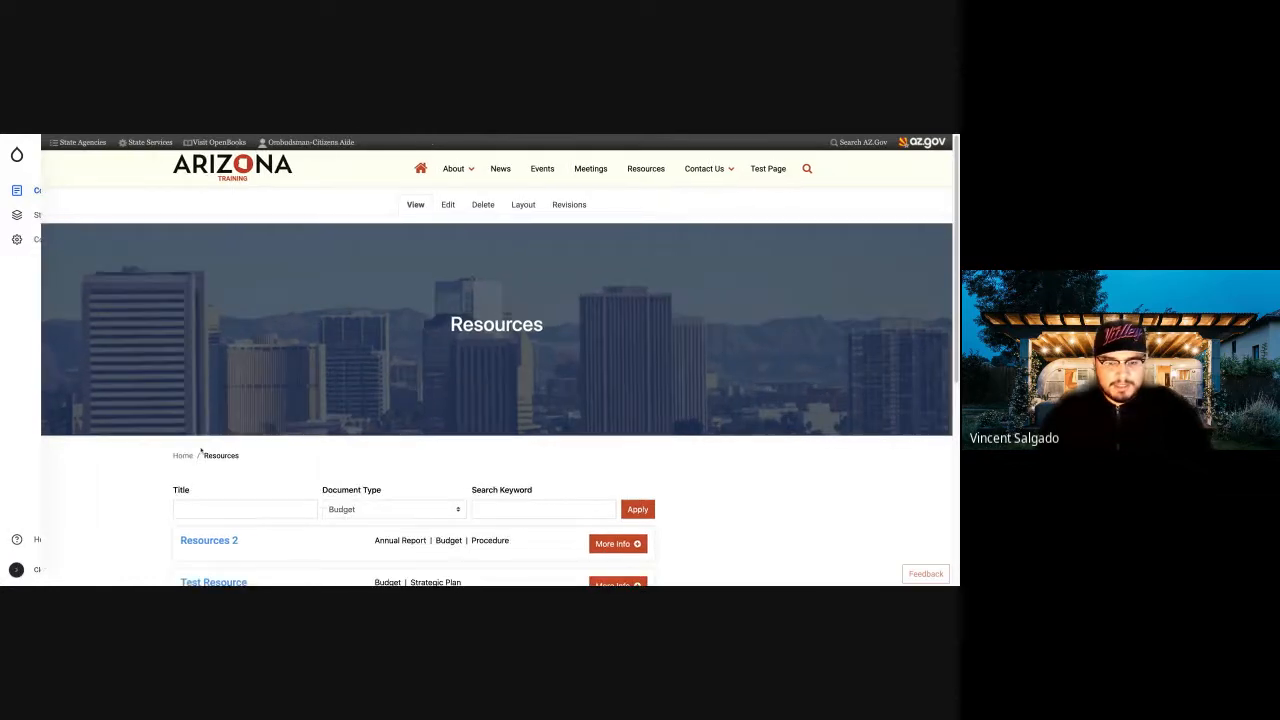
# Look over the Budget-filtered resources and examine the full, unfiltered resource list with its document types.
pyautogui.scroll(-5, 333, 400)
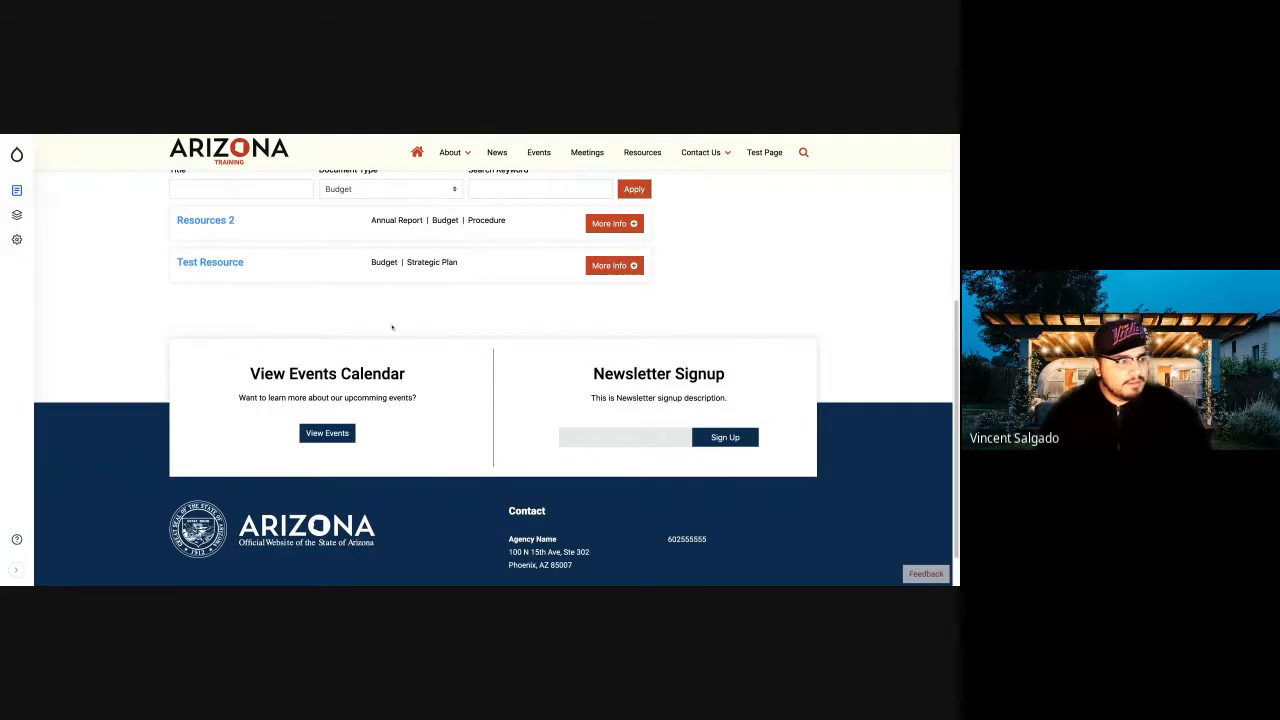
pyautogui.hotkey('ctrl', 'Tab')
pyautogui.scroll(-1, 392, 325)
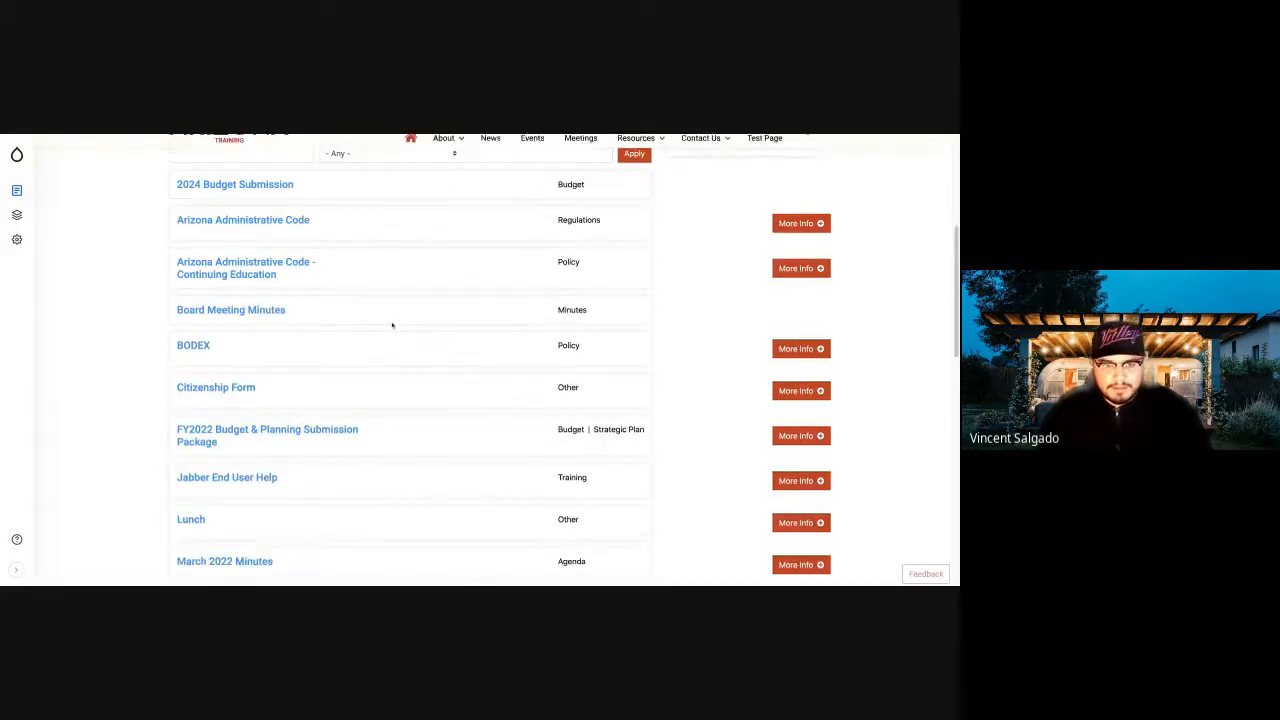
pyautogui.scroll(-1, 641, 325)
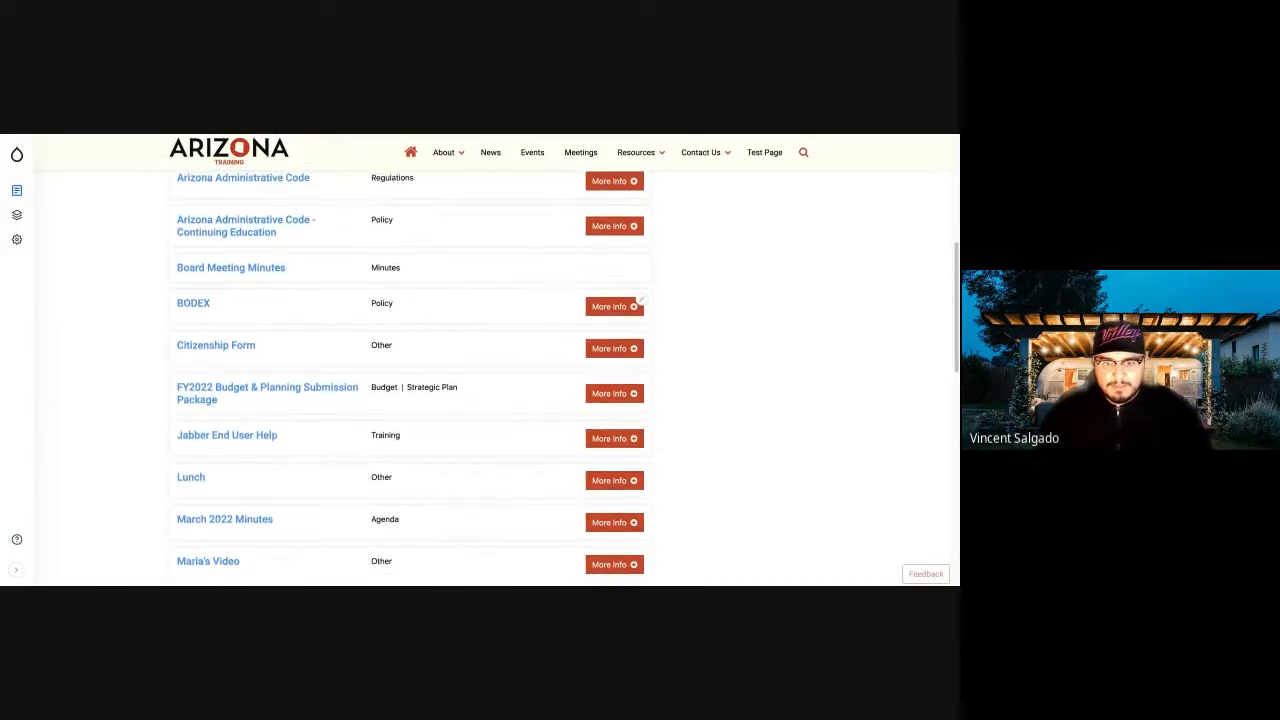
pyautogui.scroll(8, 641, 327)
pyautogui.scroll(-4, 640, 357)
pyautogui.scroll(-5, 389, 403)
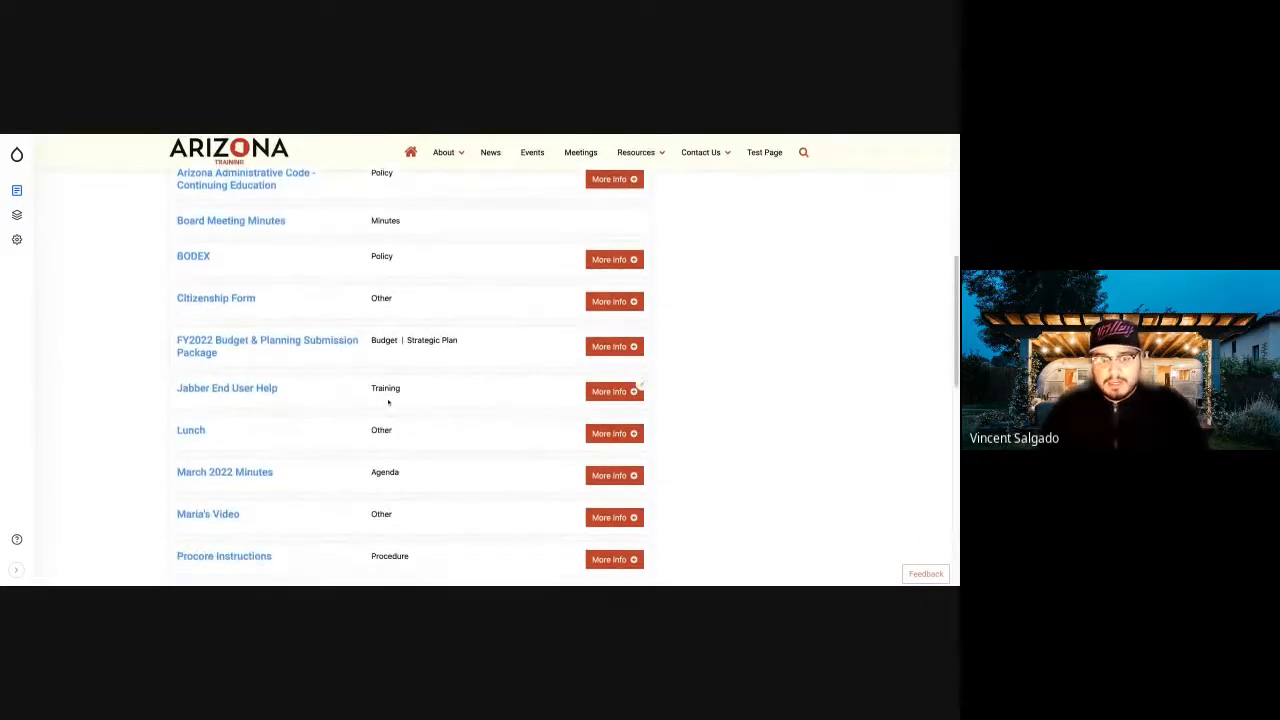
pyautogui.scroll(-3, 388, 402)
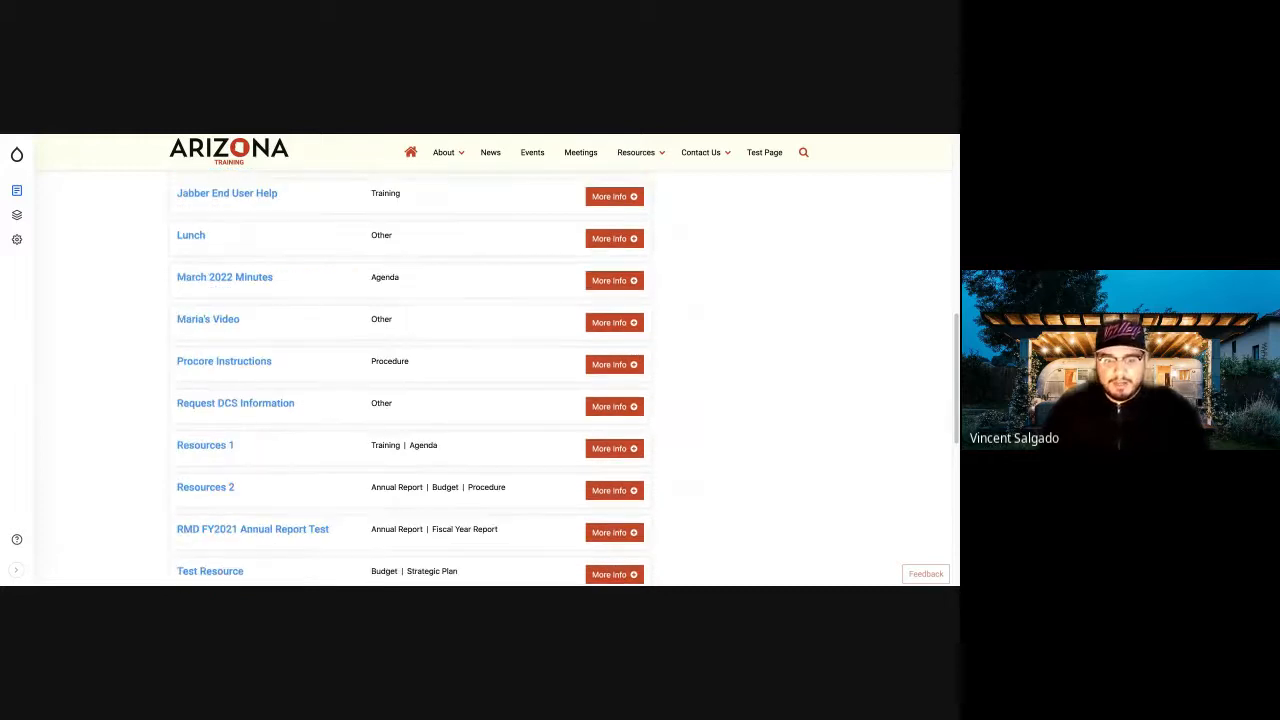
pyautogui.scroll(5, 388, 402)
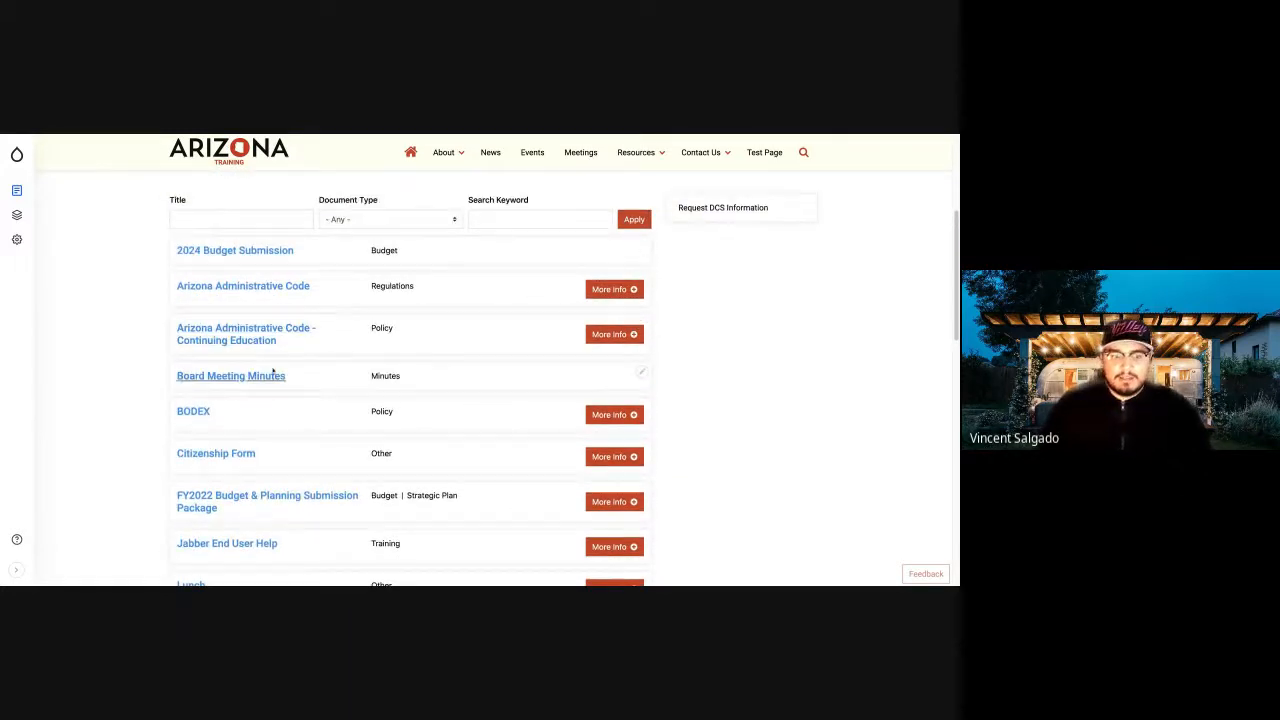
# Expand the descriptions of the BODEX and Citizenship Form resources in the unfiltered list.
pyautogui.click(611, 417)
pyautogui.click(611, 419)
pyautogui.click(611, 419)
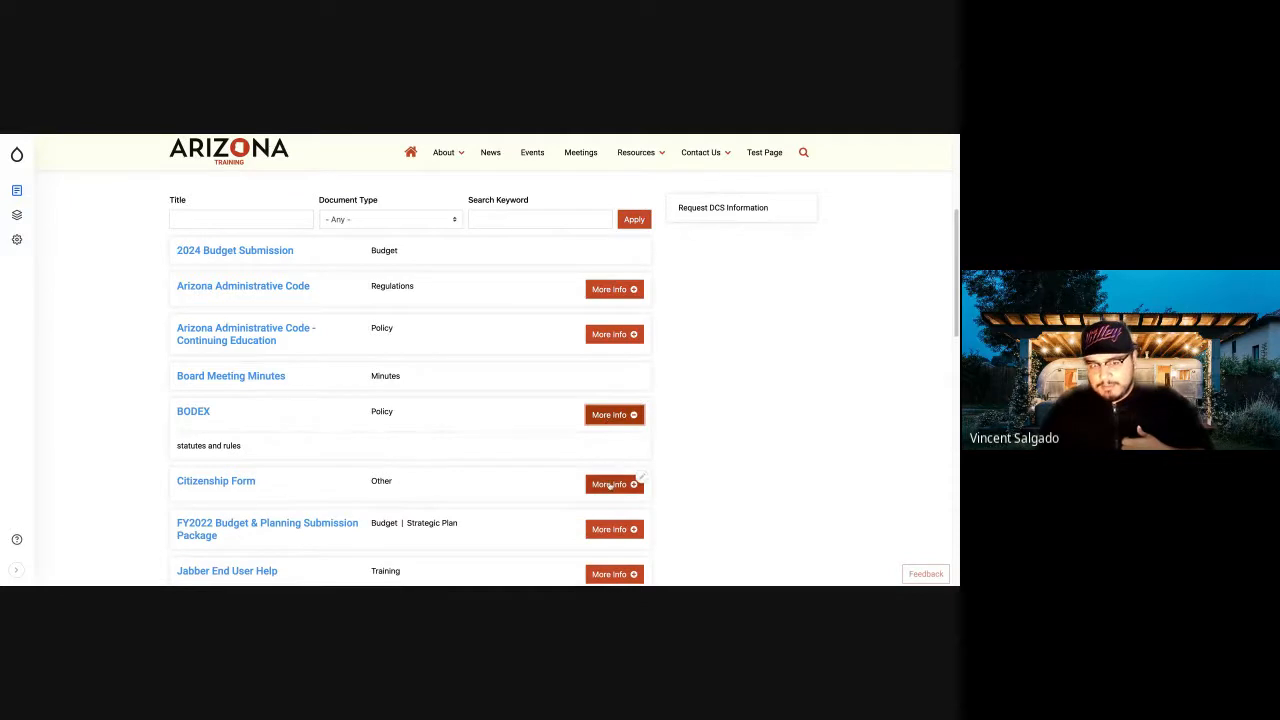
pyautogui.click(610, 486)
pyautogui.scroll(-2, 620, 410)
pyautogui.scroll(3, 378, 407)
pyautogui.scroll(3, 378, 407)
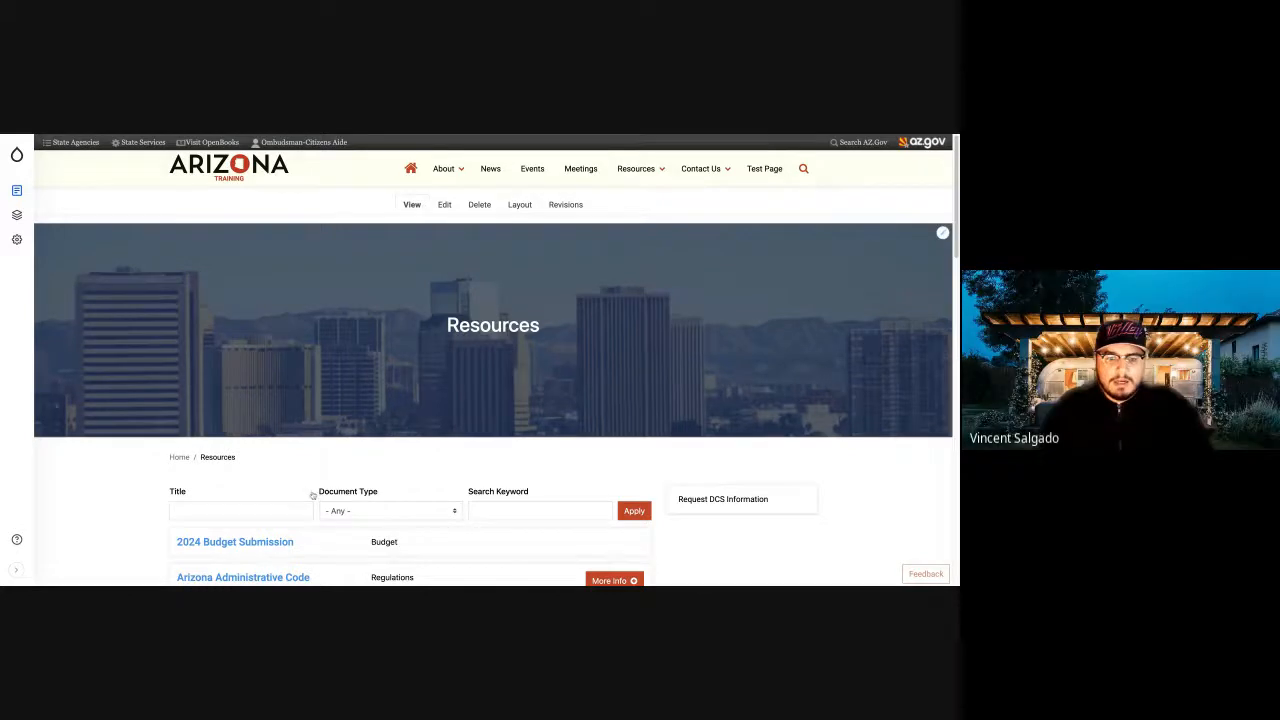
# Review the resource titles and filters on the Resources page and collapse the BODEX description.
pyautogui.scroll(-5, 312, 494)
pyautogui.scroll(2, 312, 494)
pyautogui.scroll(2, 312, 494)
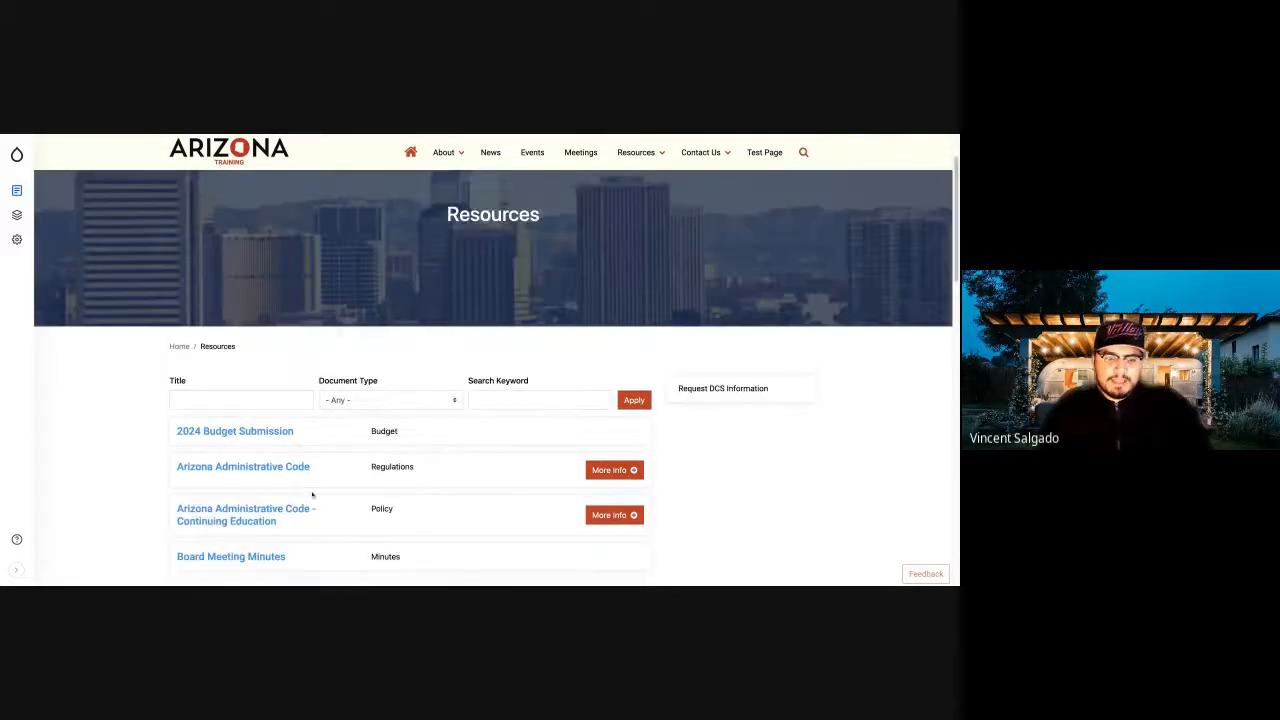
pyautogui.scroll(-2, 312, 494)
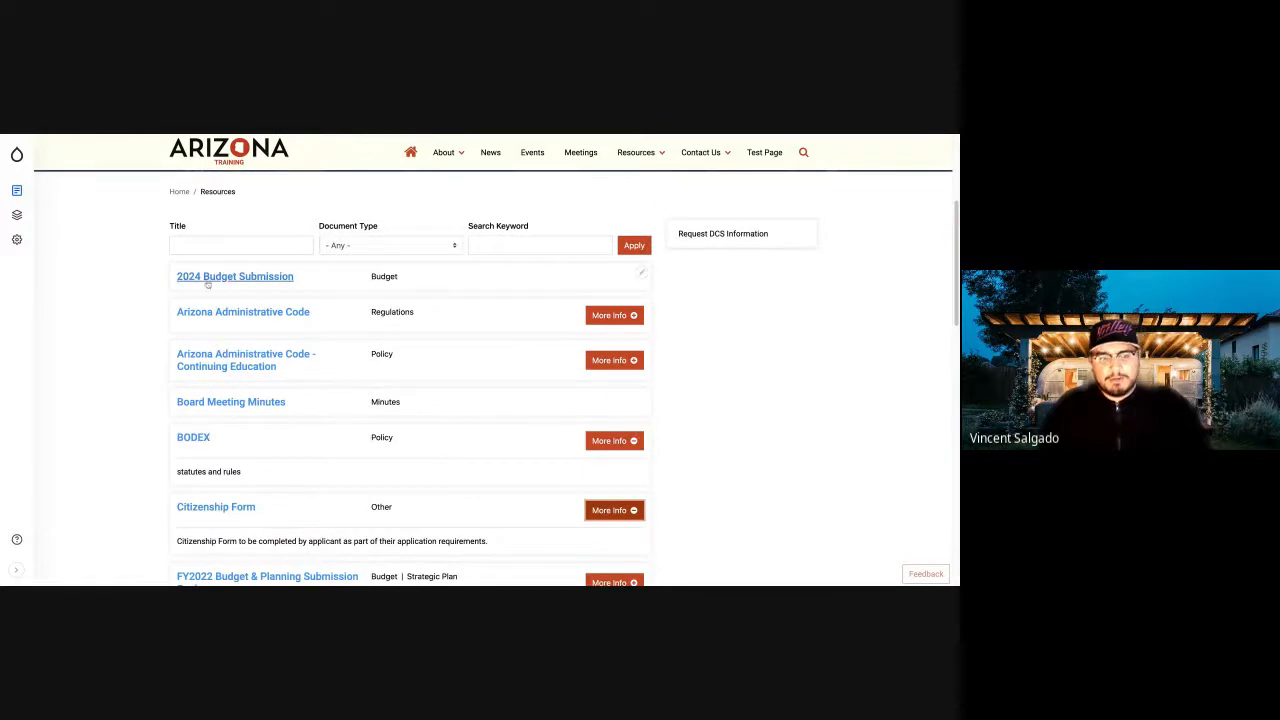
pyautogui.scroll(-2, 197, 463)
pyautogui.scroll(3, 197, 463)
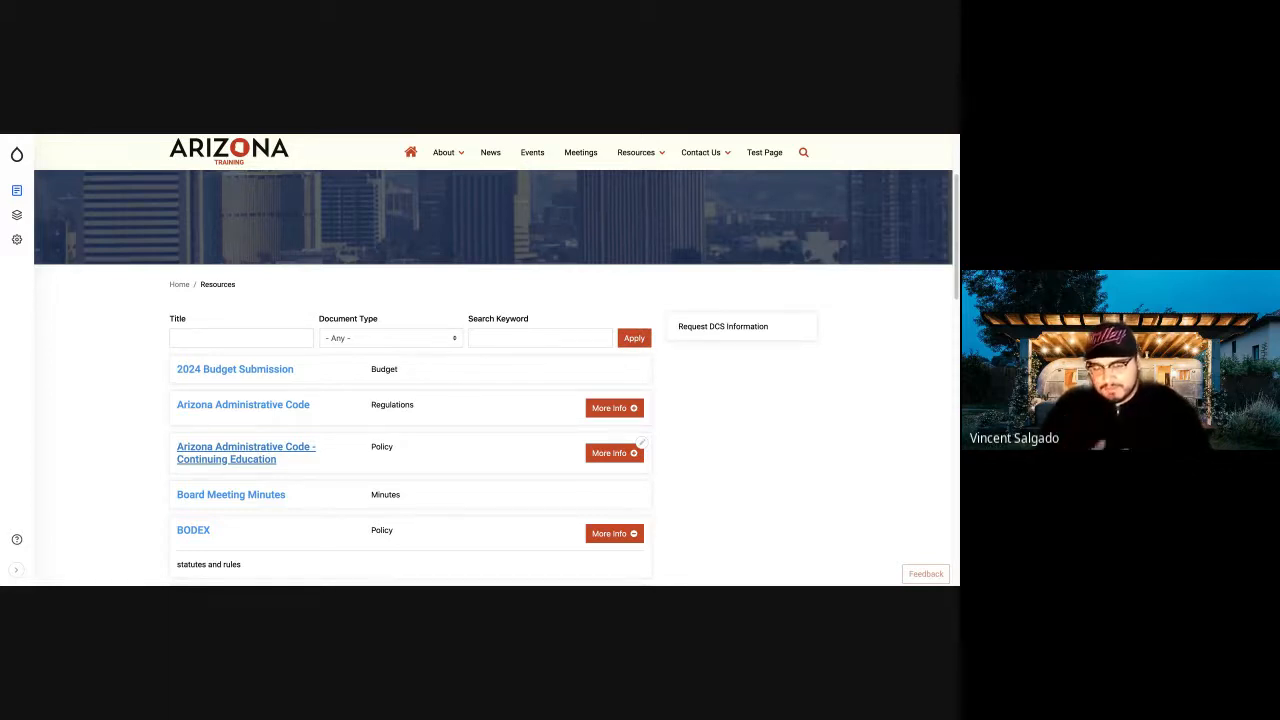
pyautogui.click(610, 533)
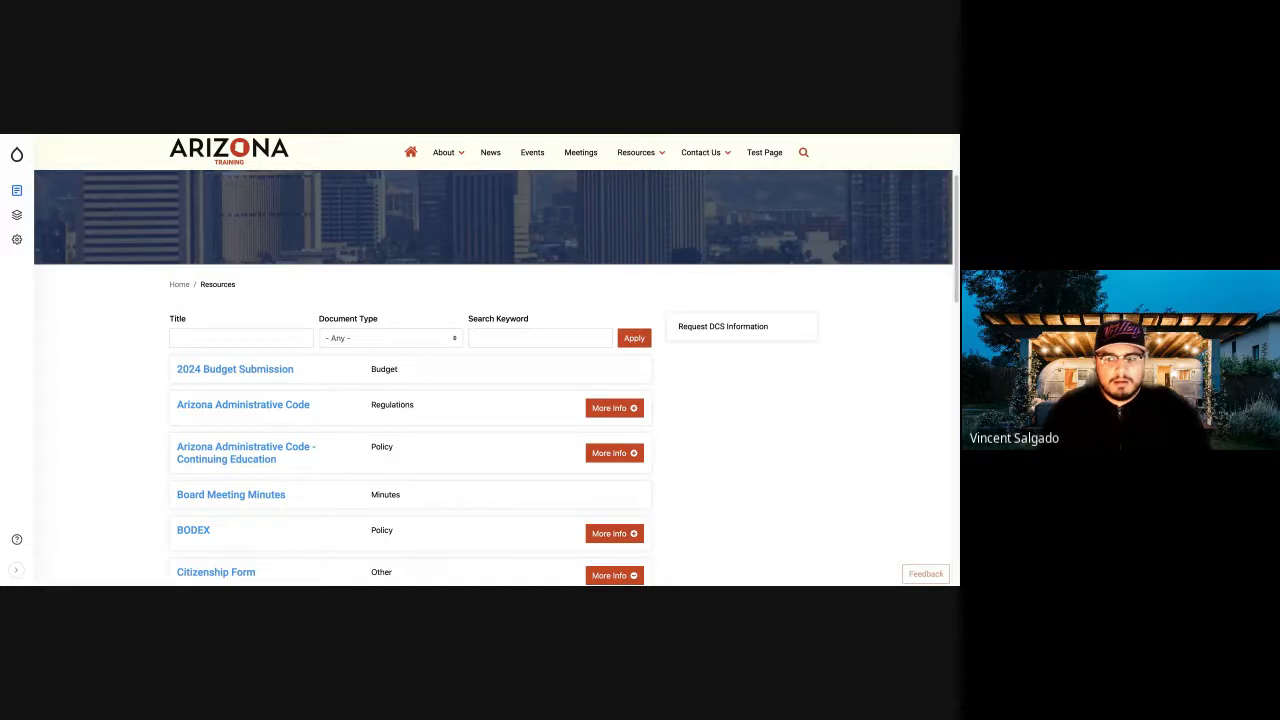
pyautogui.click(161, 314)
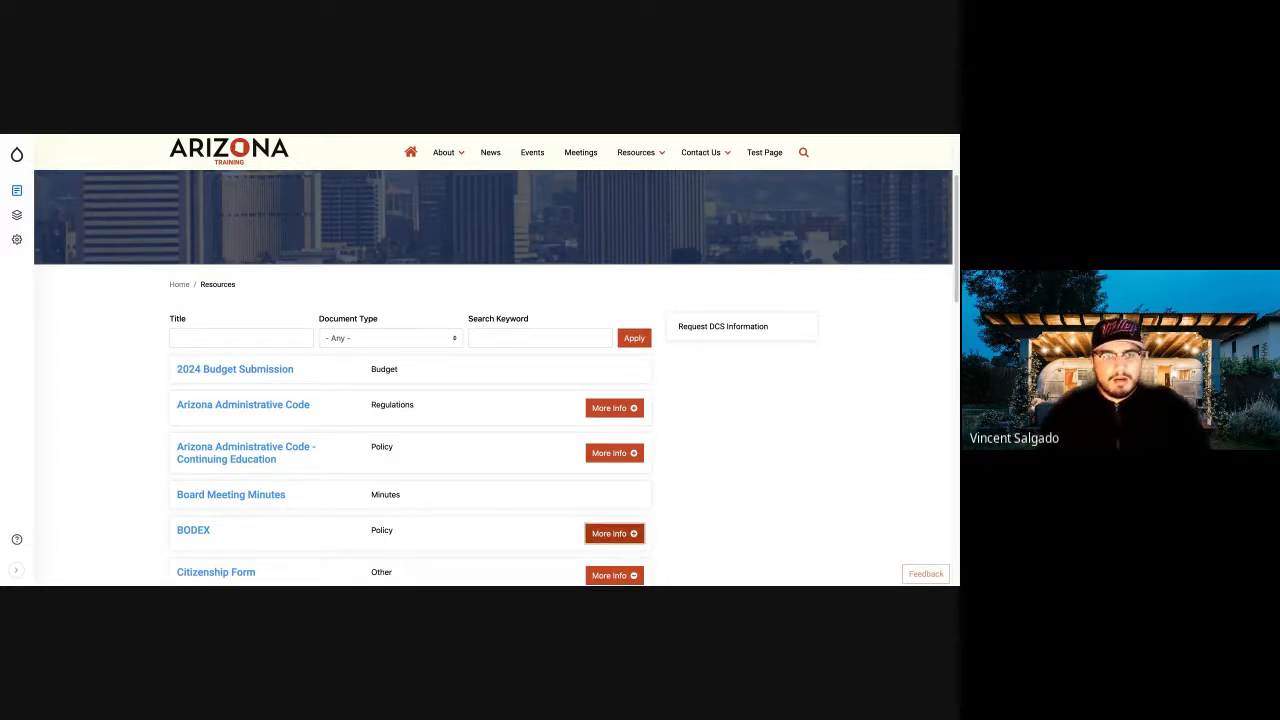
# Open the site's home page and look over its slideshow and welcome section.
pyautogui.moveTo(17, 156)
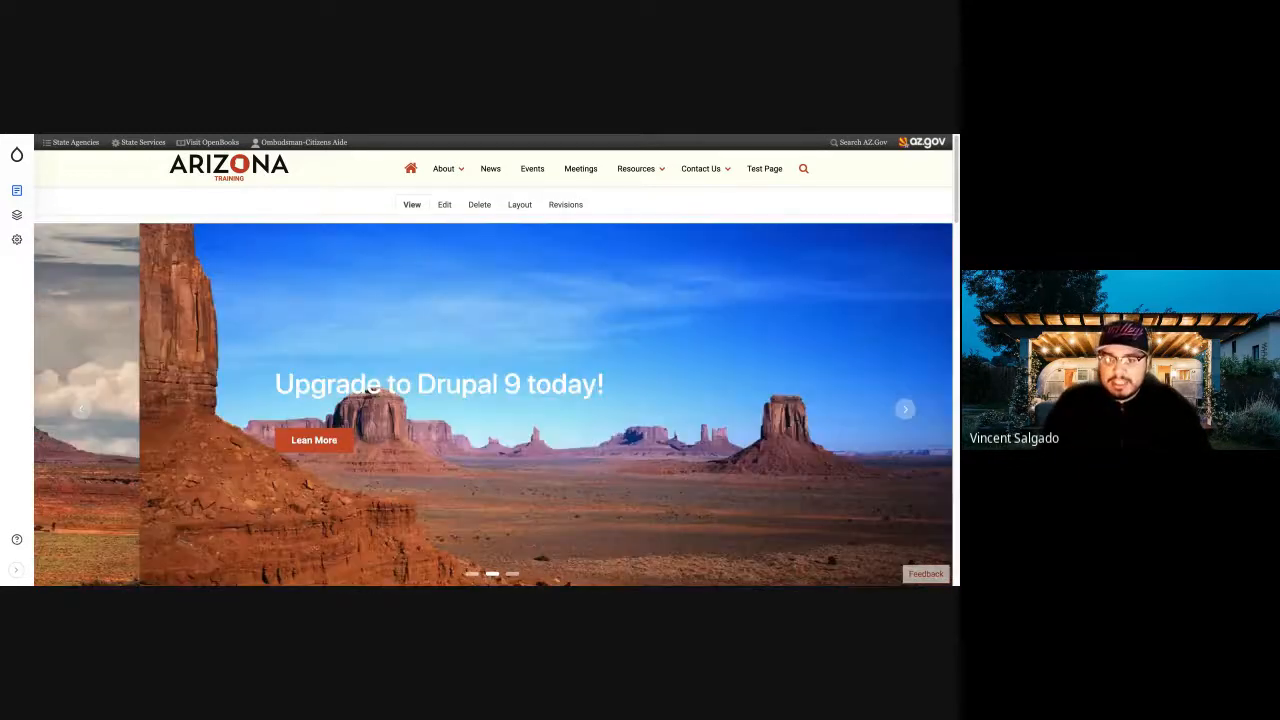
pyautogui.scroll(-3, 557, 410)
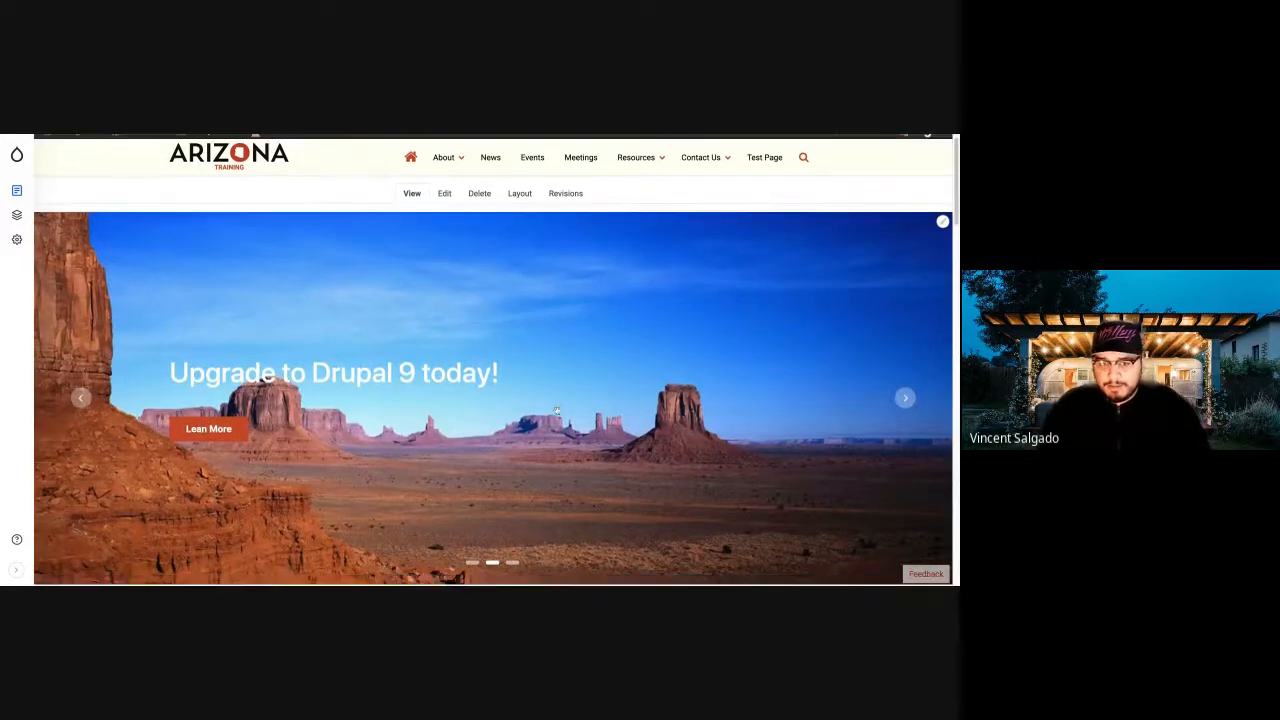
pyautogui.scroll(-1, 557, 410)
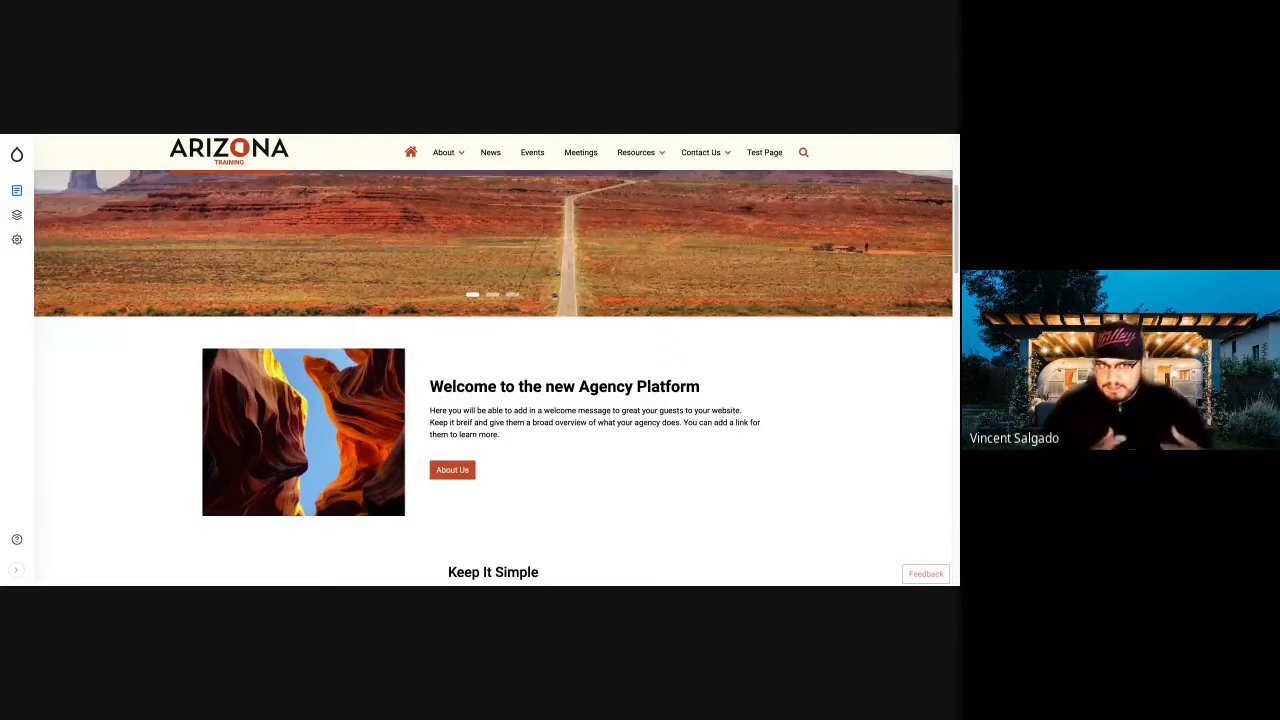
pyautogui.scroll(3, 493, 433)
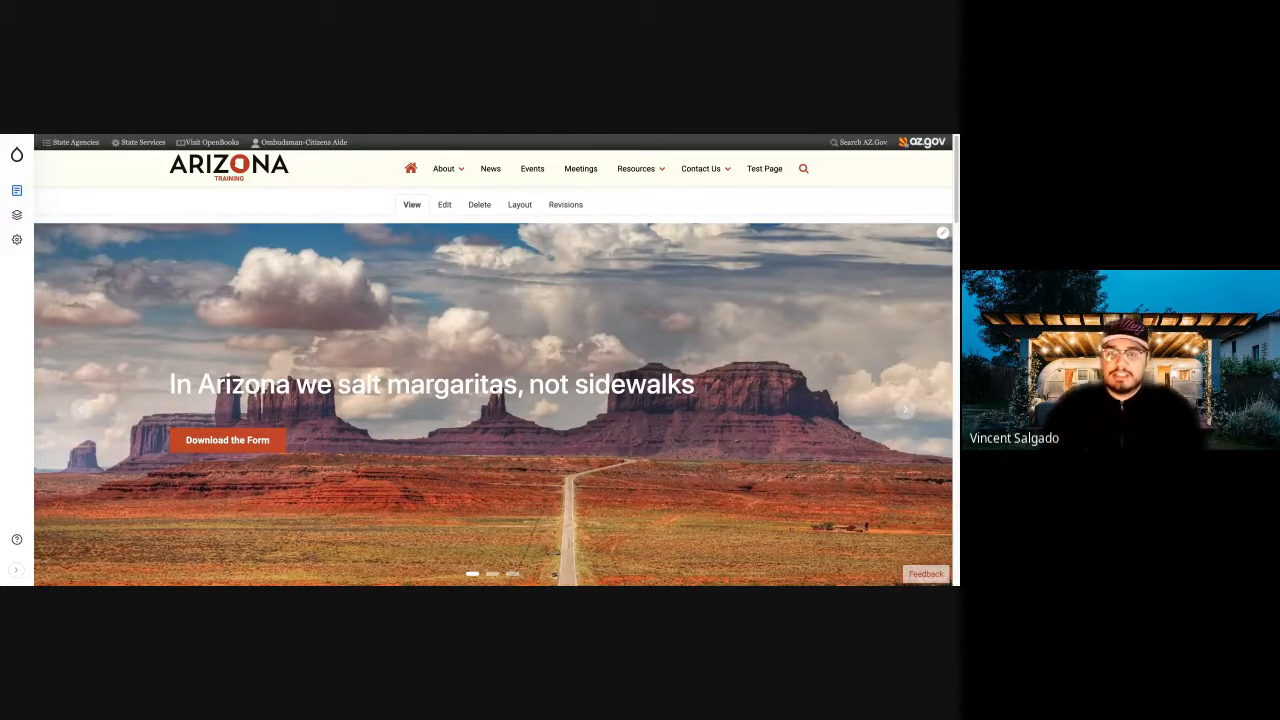
# Open the home page's layout for editing and inspect the slideshow in Section 1.
pyautogui.click(518, 205)
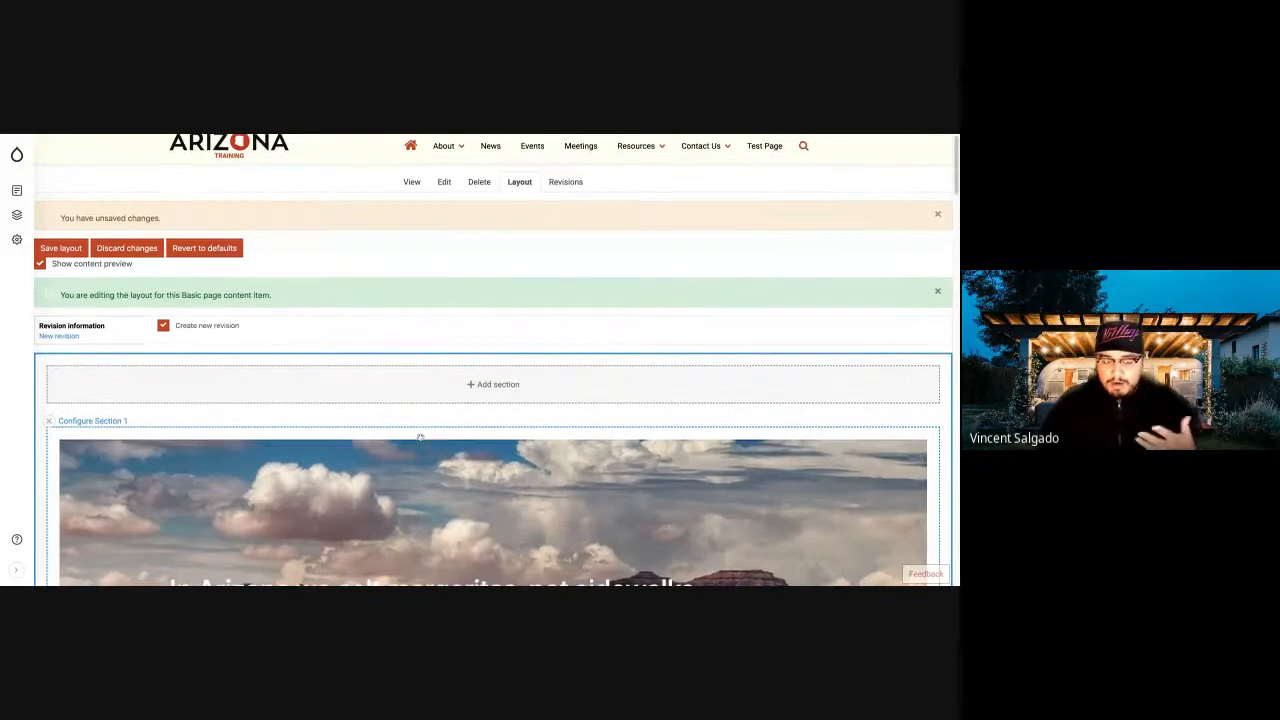
pyautogui.scroll(-5, 420, 437)
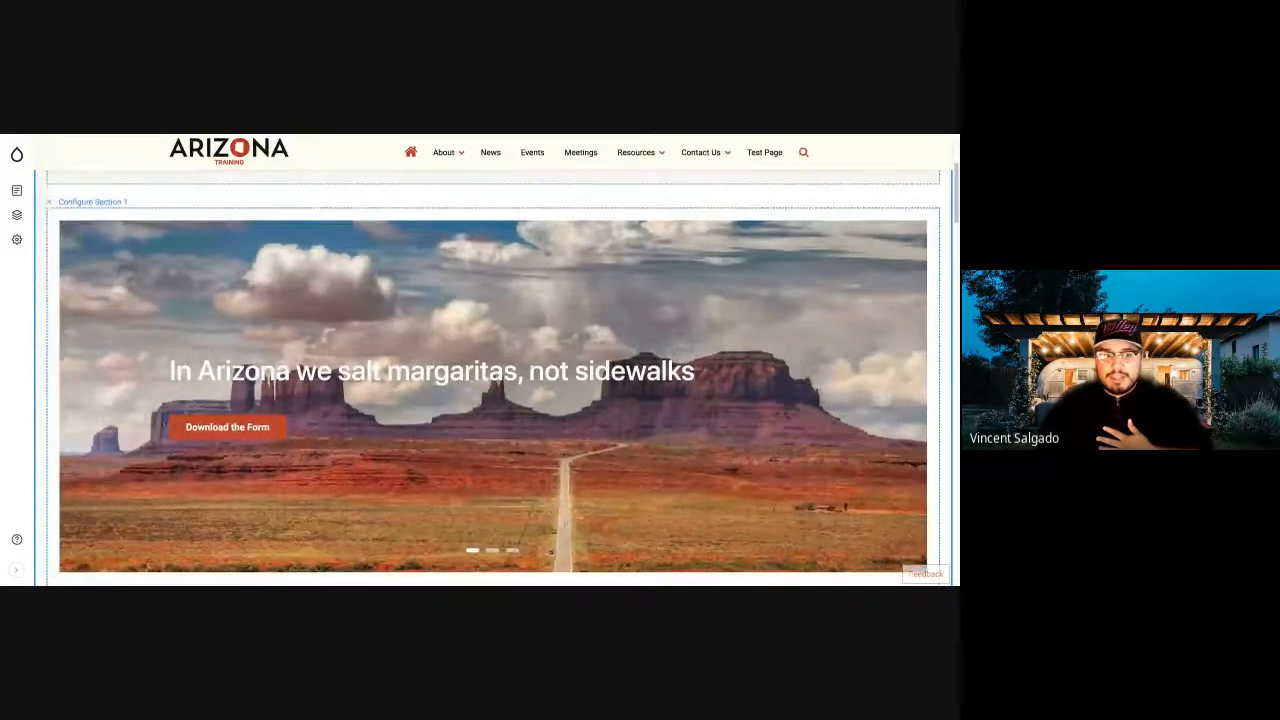
pyautogui.scroll(3, 493, 370)
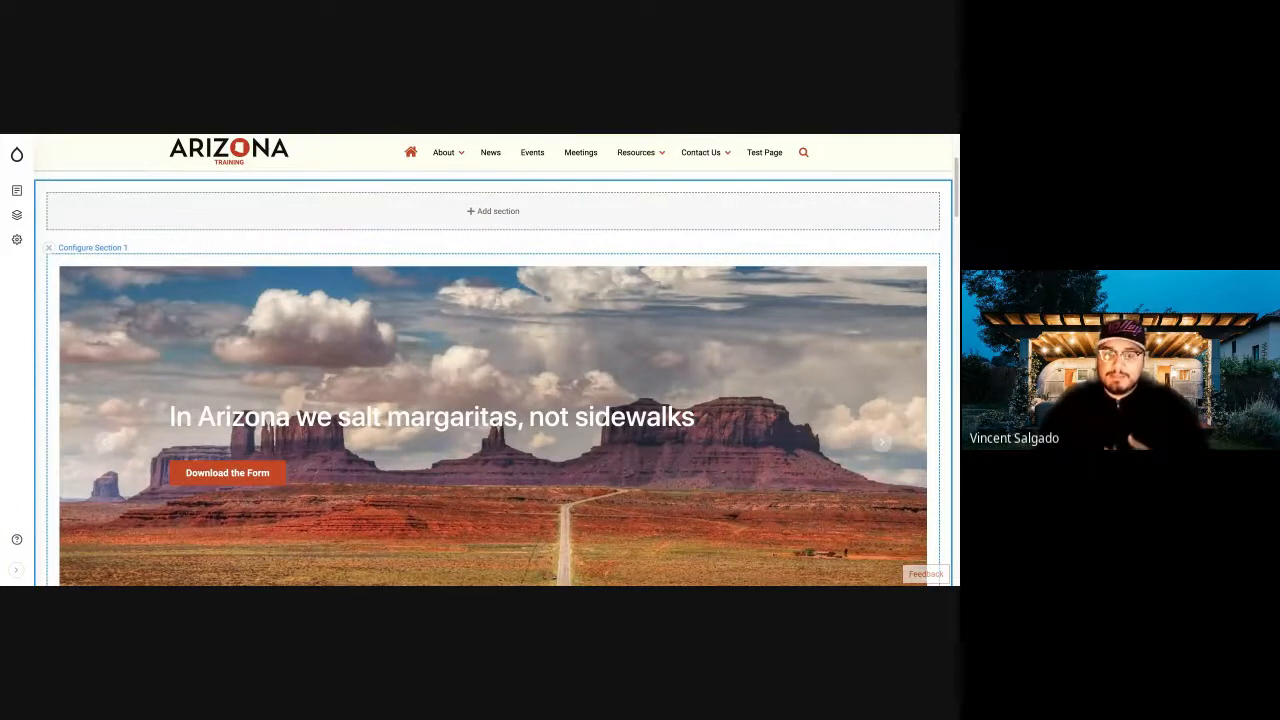
# Examine how the welcome, Keep It Simple and action card content is arranged in Sections 2 to 4 of the home page layout.
pyautogui.scroll(-8, 493, 400)
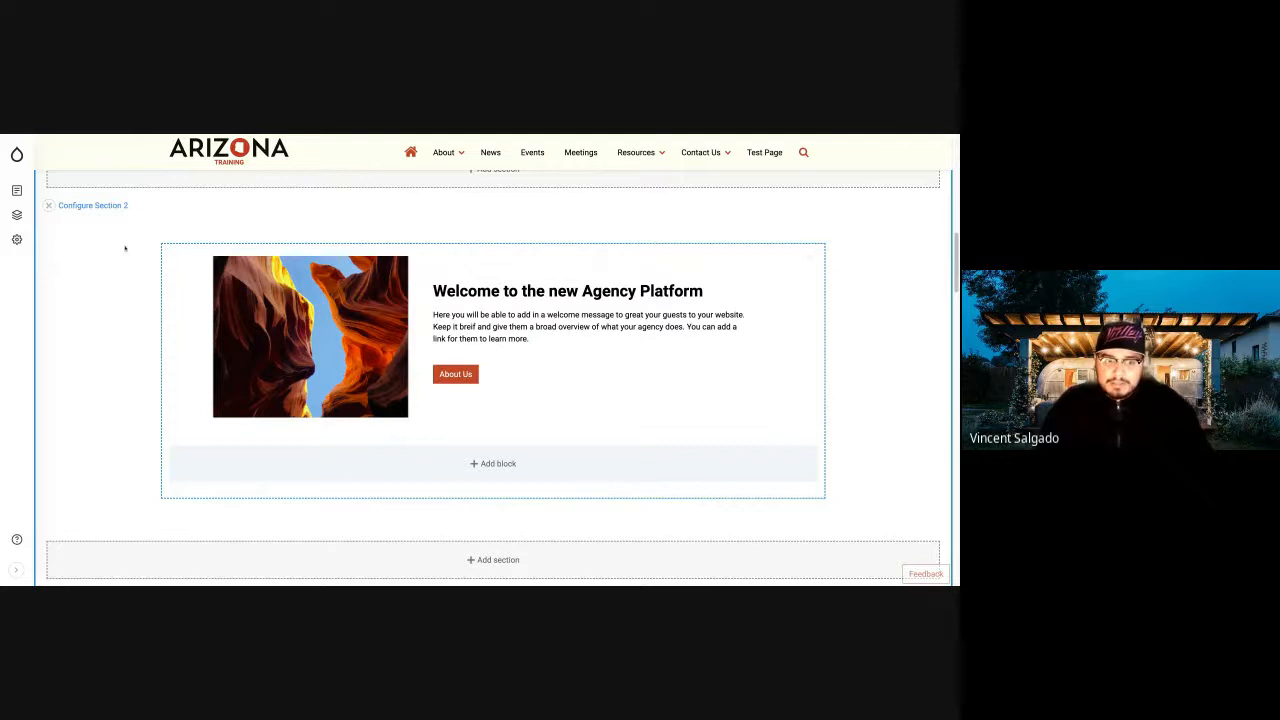
pyautogui.scroll(-3, 440, 446)
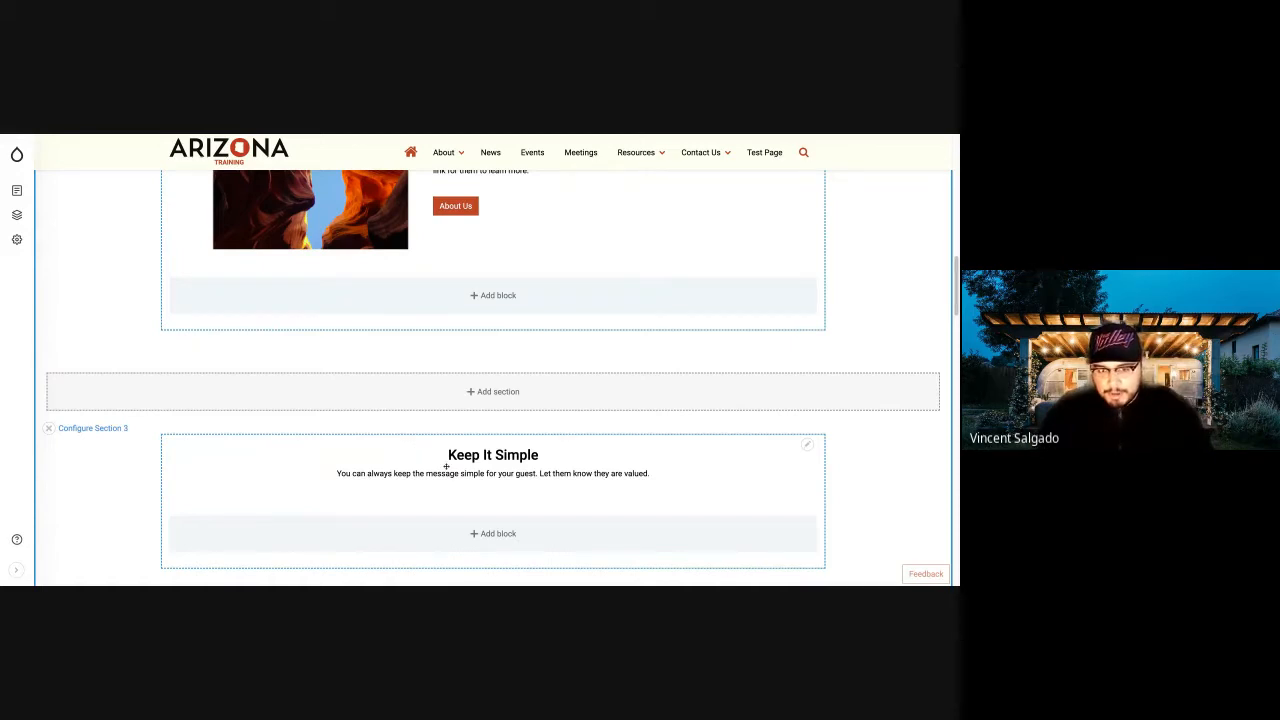
pyautogui.scroll(-2, 446, 466)
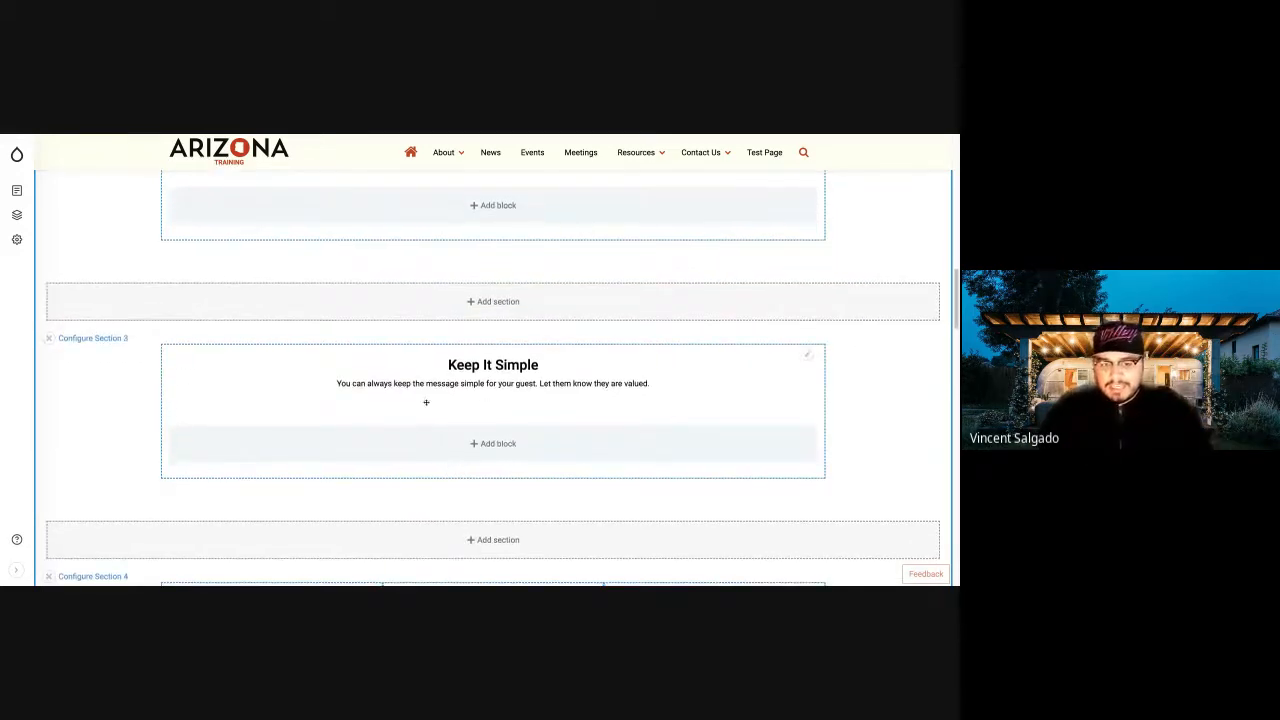
pyautogui.scroll(4, 426, 402)
pyautogui.scroll(-3, 426, 402)
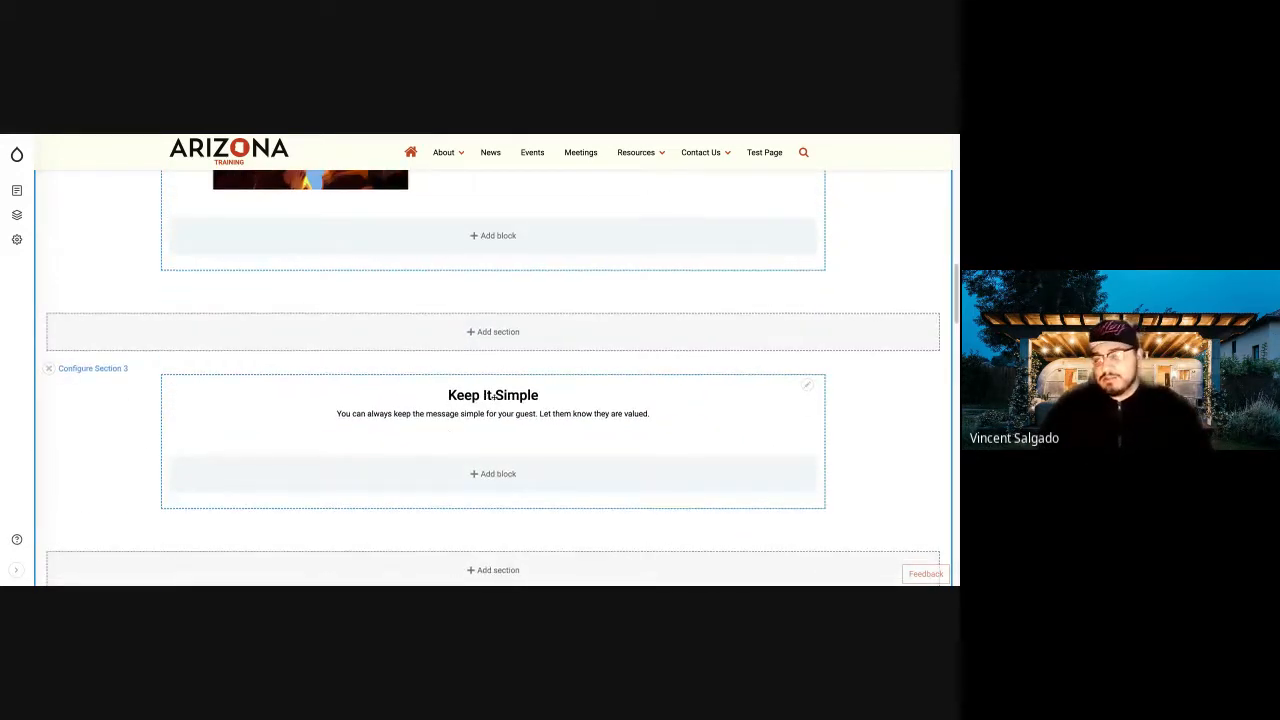
pyautogui.scroll(4, 493, 397)
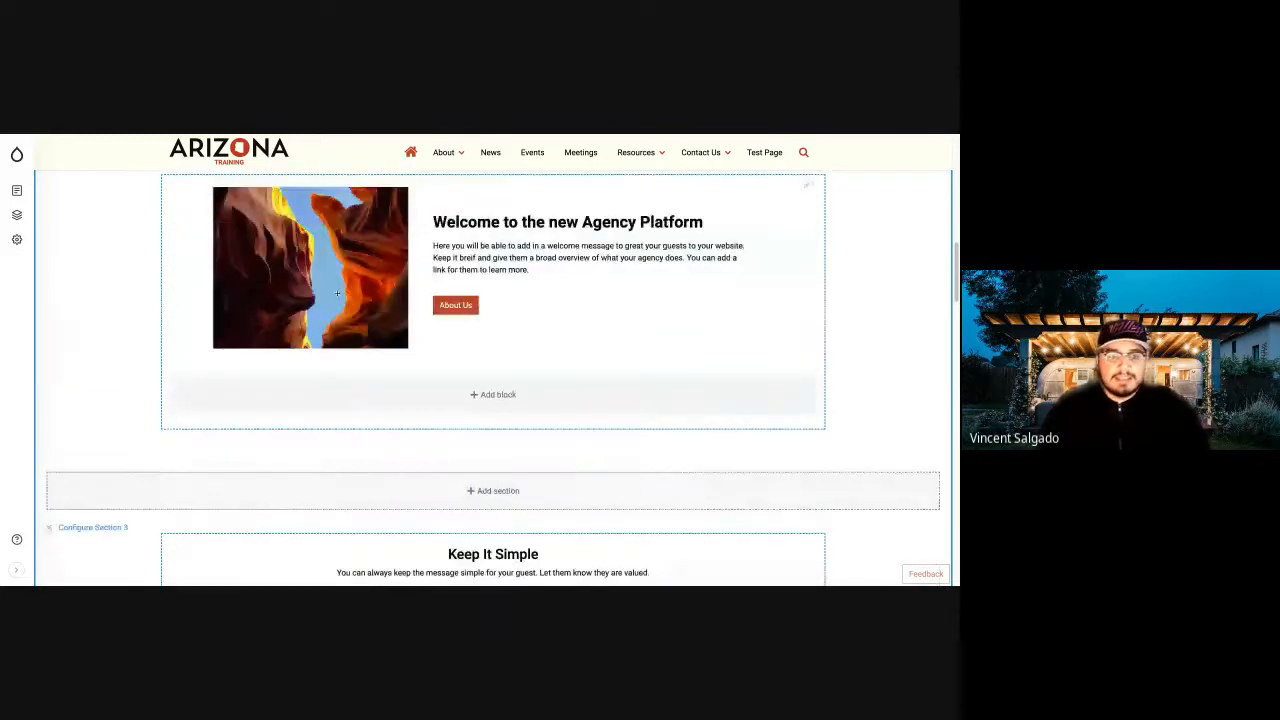
pyautogui.scroll(-6, 552, 293)
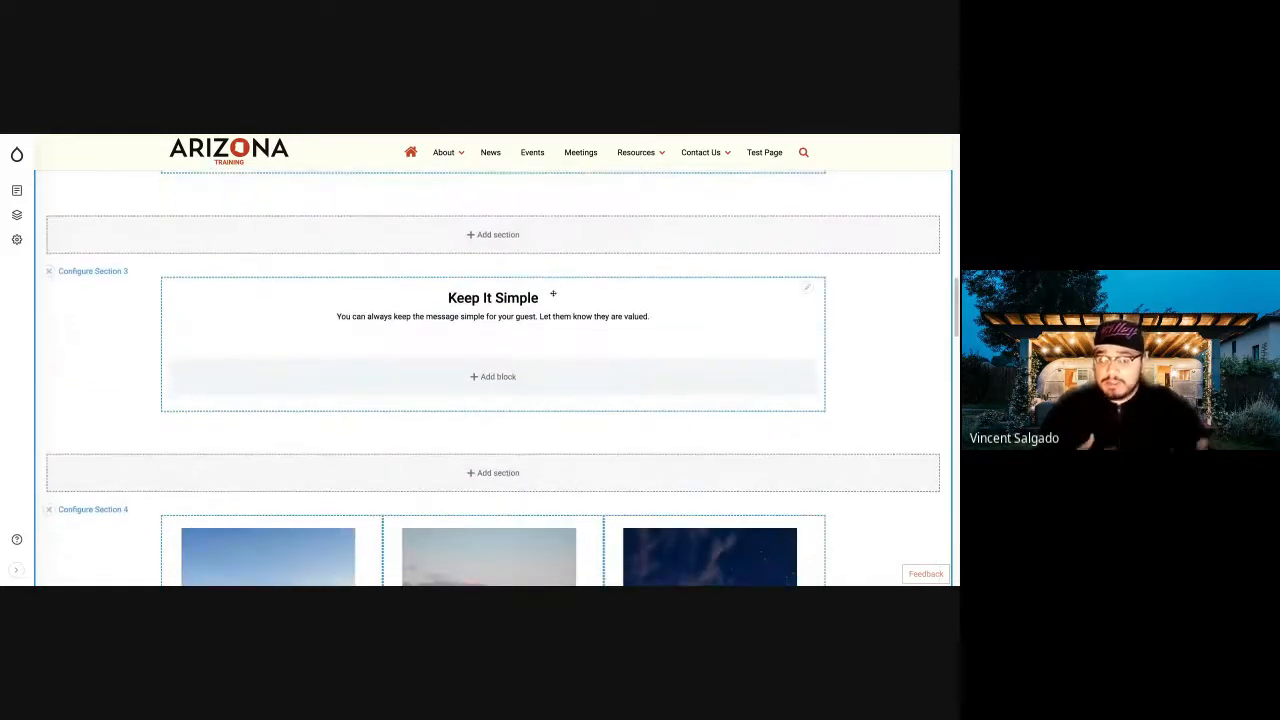
pyautogui.scroll(-1, 552, 293)
pyautogui.scroll(-7, 266, 355)
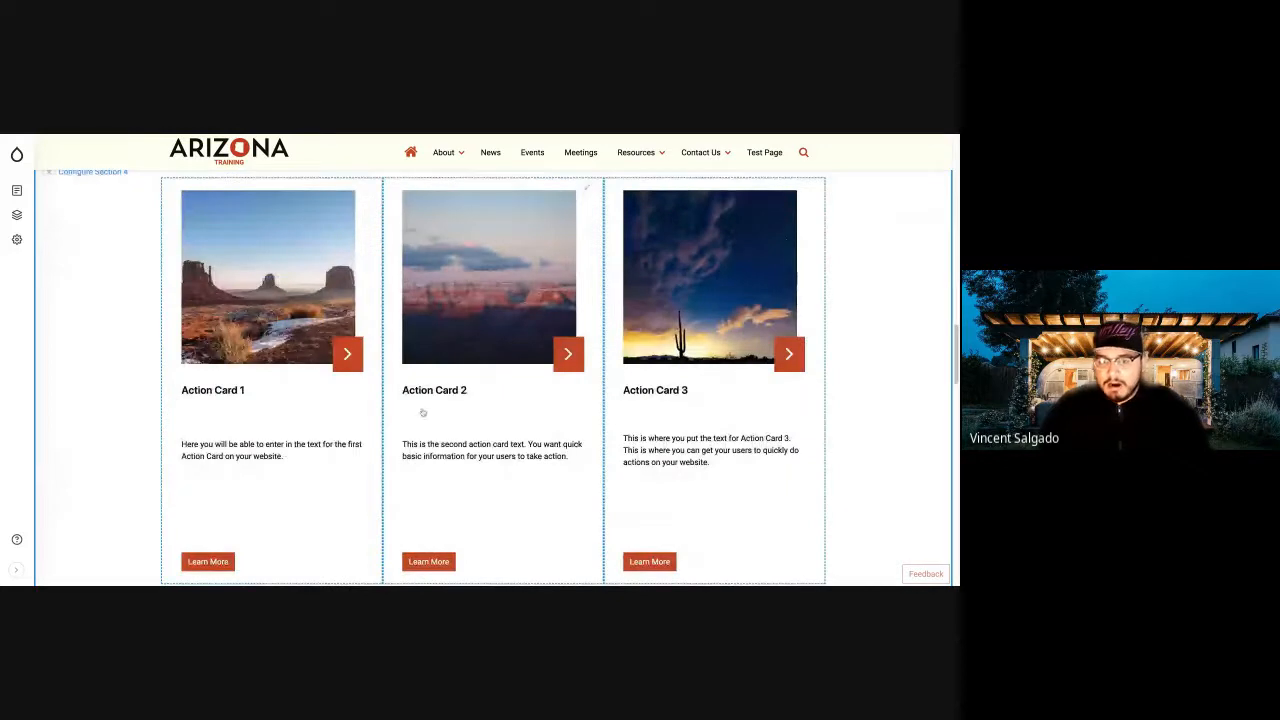
pyautogui.scroll(10, 625, 370)
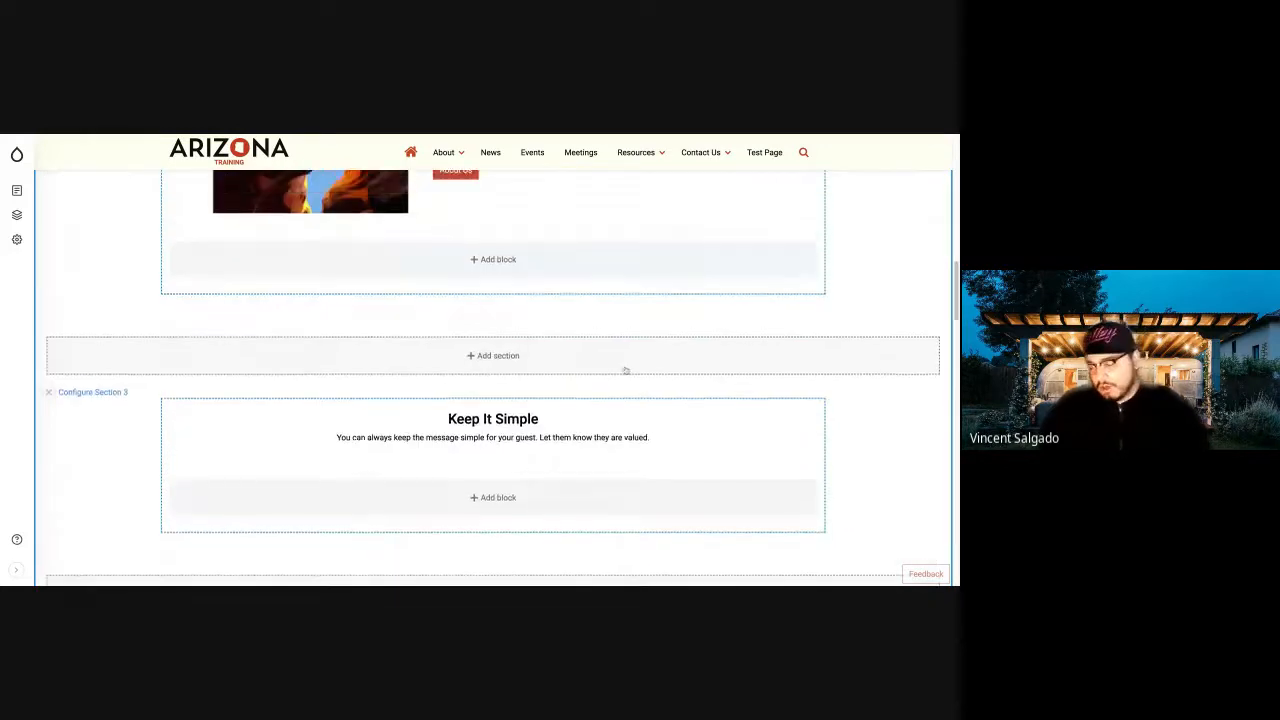
pyautogui.scroll(2, 625, 370)
pyautogui.scroll(1, 625, 370)
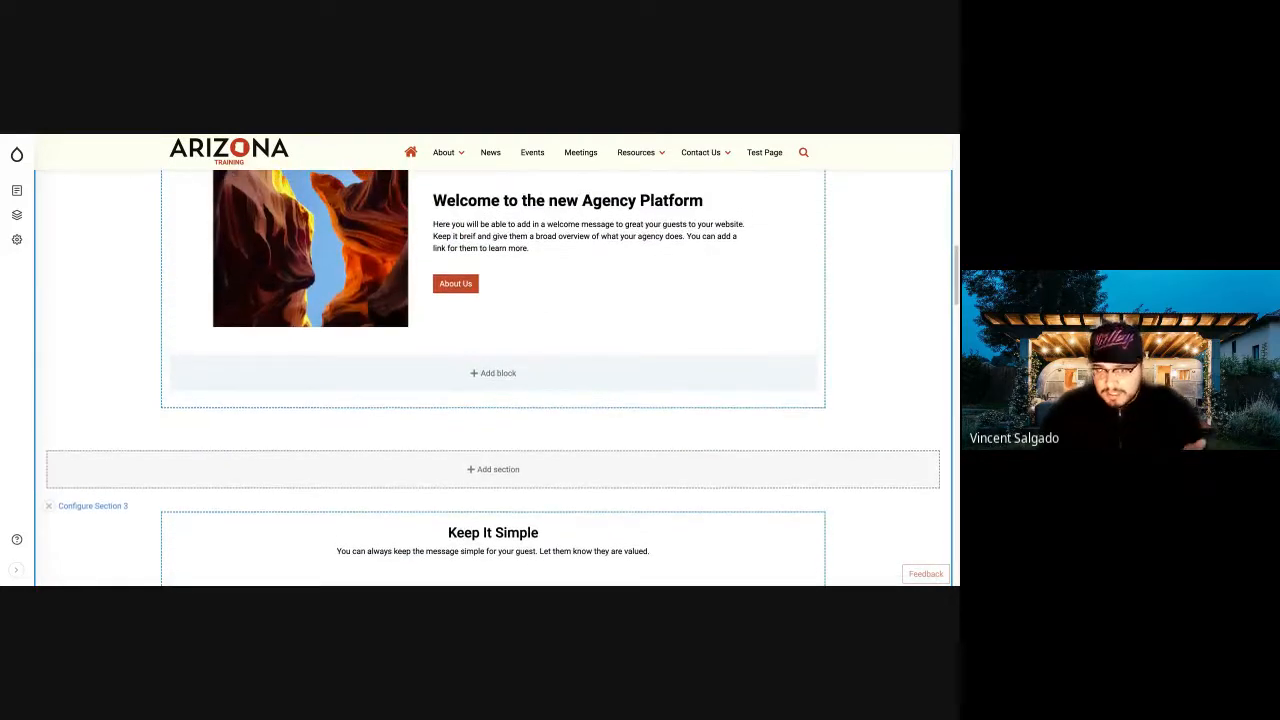
pyautogui.scroll(11, 625, 370)
pyautogui.scroll(2, 493, 376)
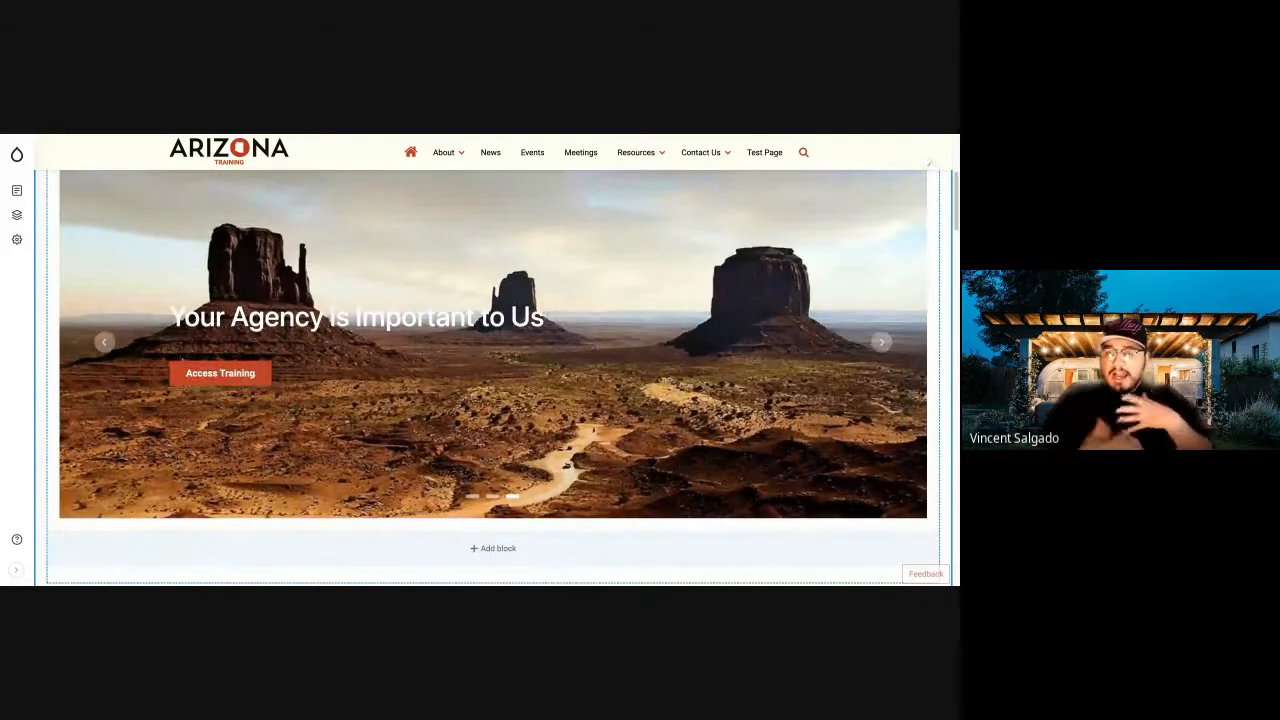
pyautogui.scroll(7, 311, 331)
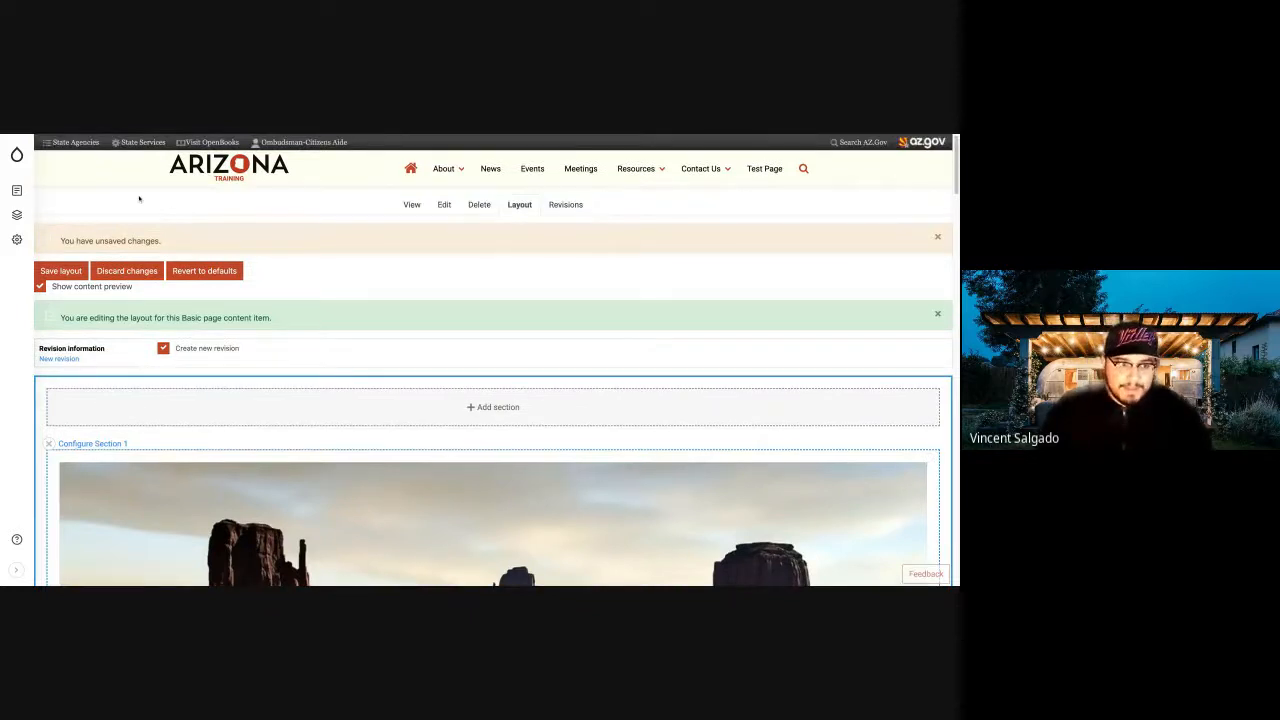
# Start a new Basic page, enter the title "Cool Page" and leave its body empty.
pyautogui.moveTo(17, 158)
pyautogui.moveTo(16, 191)
pyautogui.moveTo(110, 222)
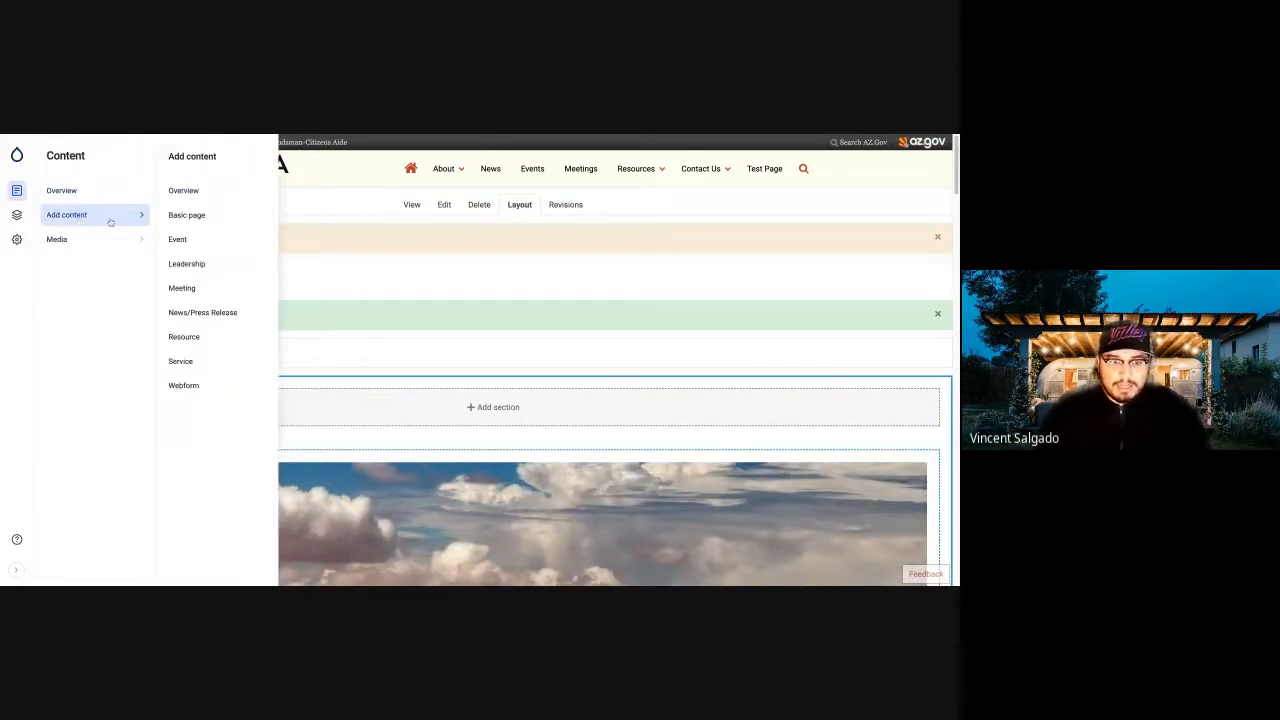
pyautogui.click(187, 215)
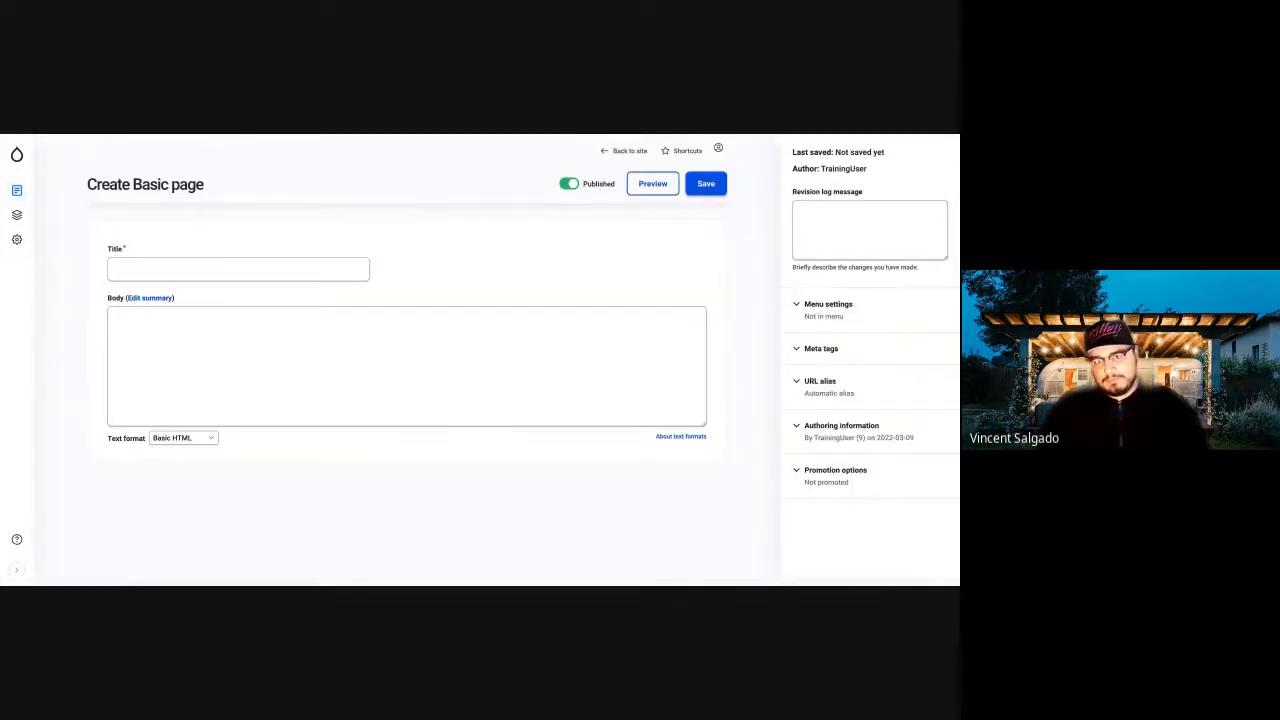
pyautogui.click(158, 270)
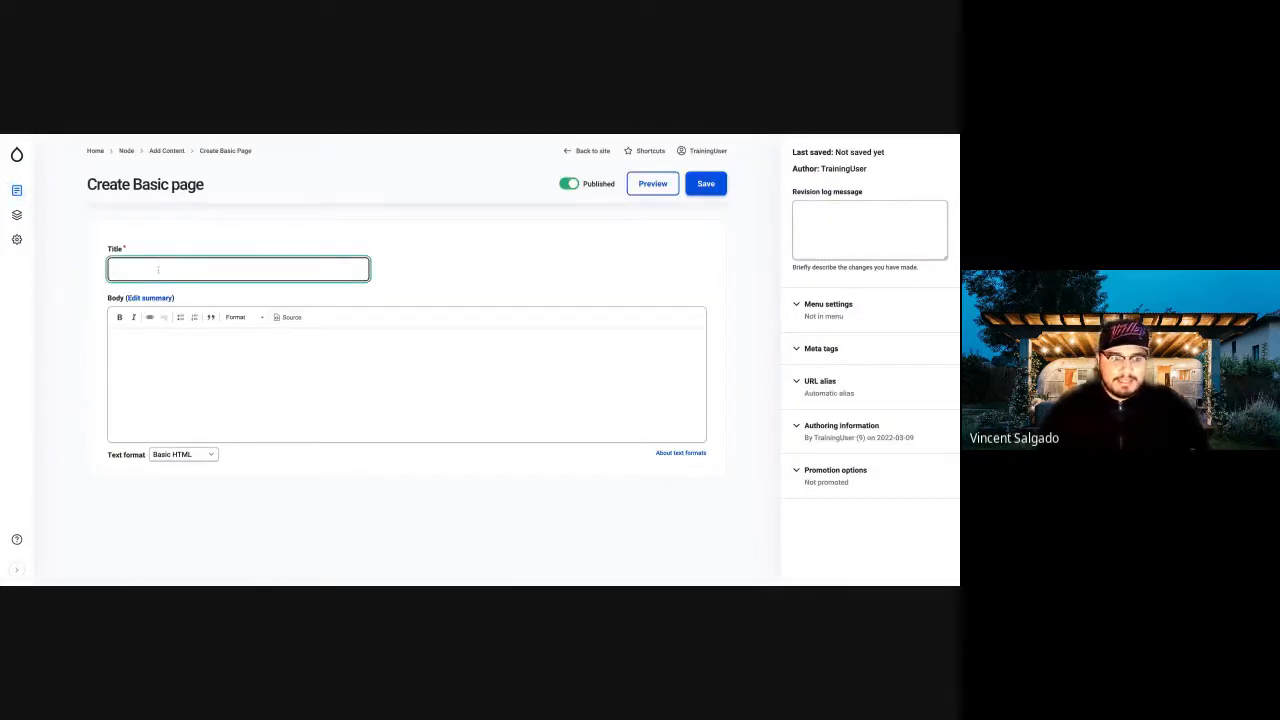
pyautogui.write('Cool Page')
pyautogui.click(140, 348)
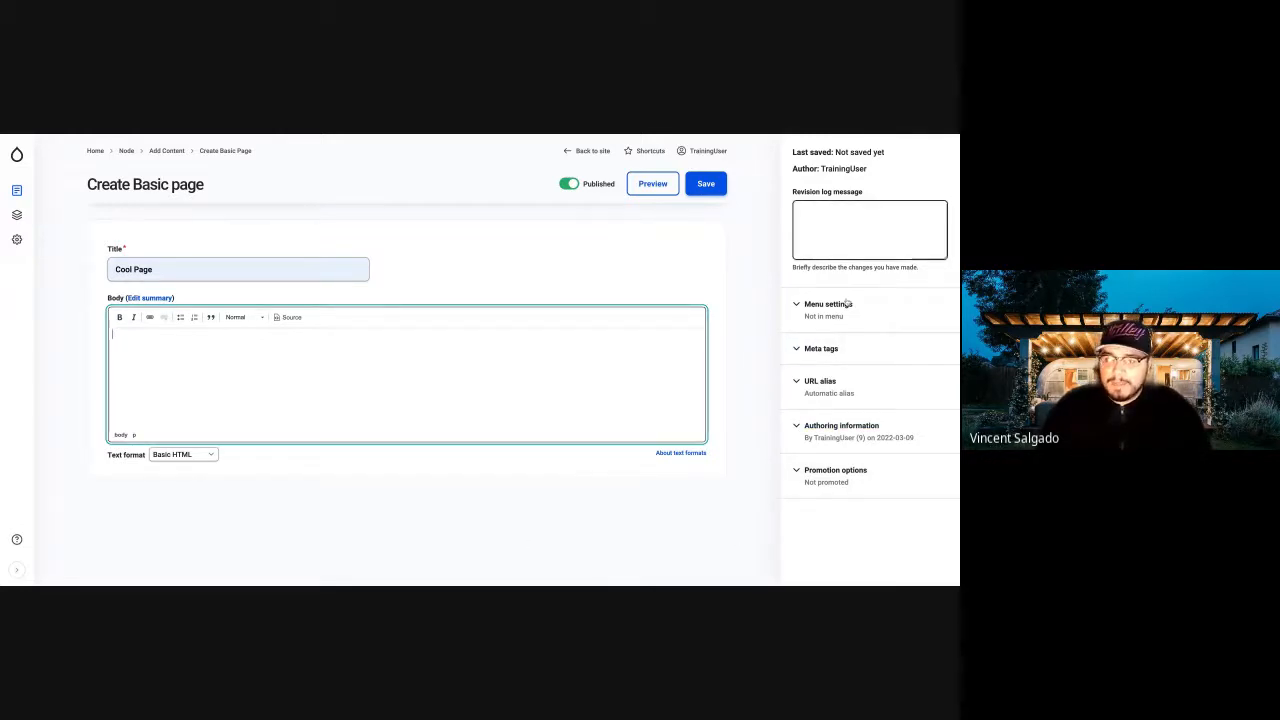
# Provide a menu link for the new Cool Page in the main navigation and save the page.
pyautogui.click(801, 306)
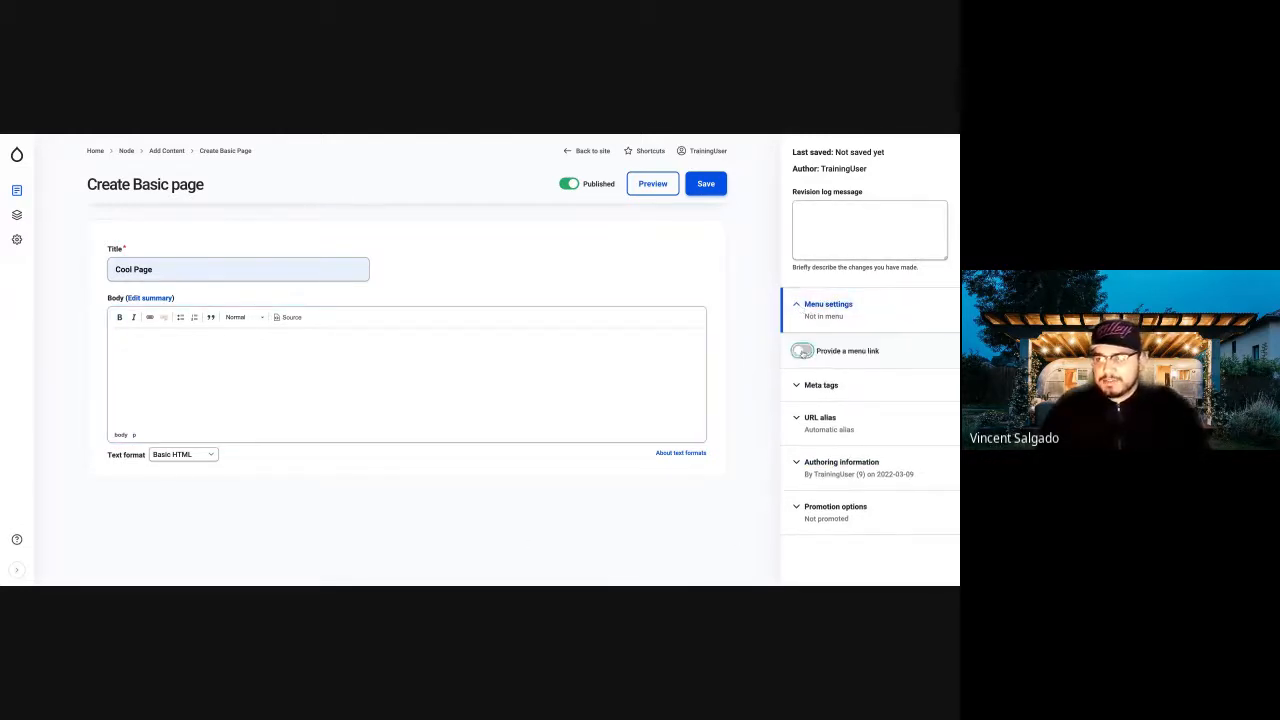
pyautogui.click(802, 351)
pyautogui.scroll(-1, 823, 395)
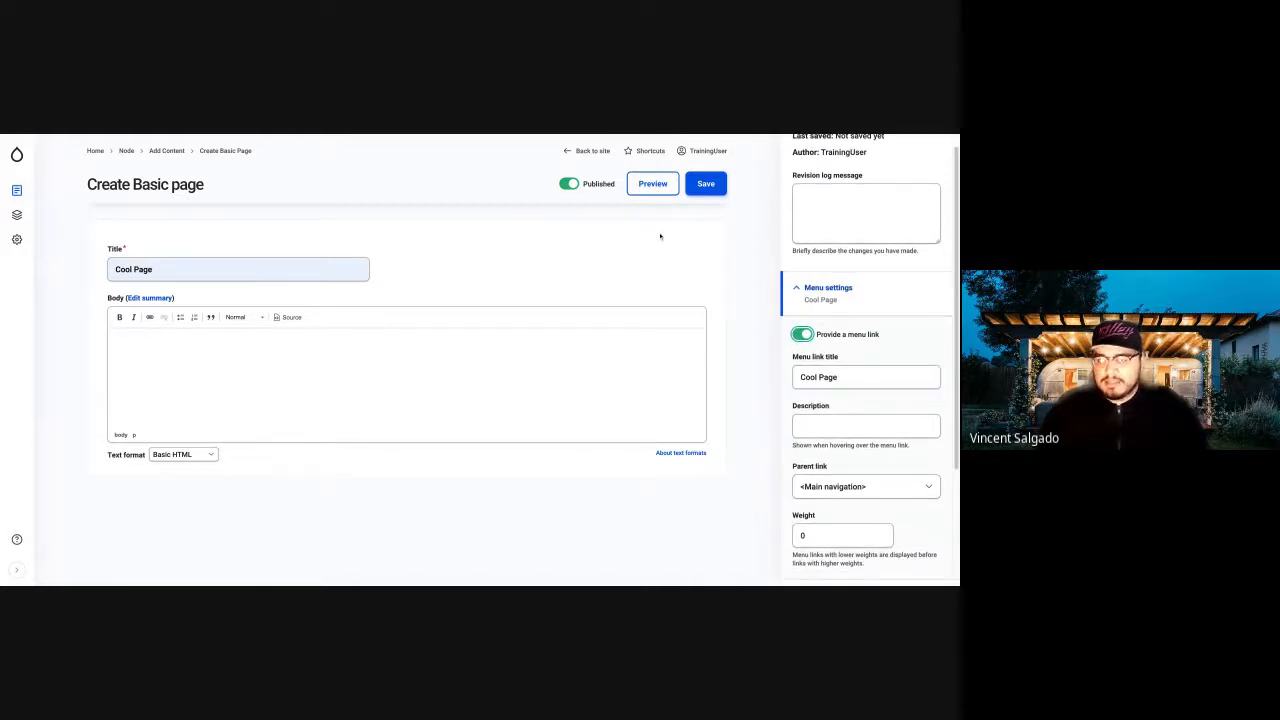
pyautogui.click(713, 190)
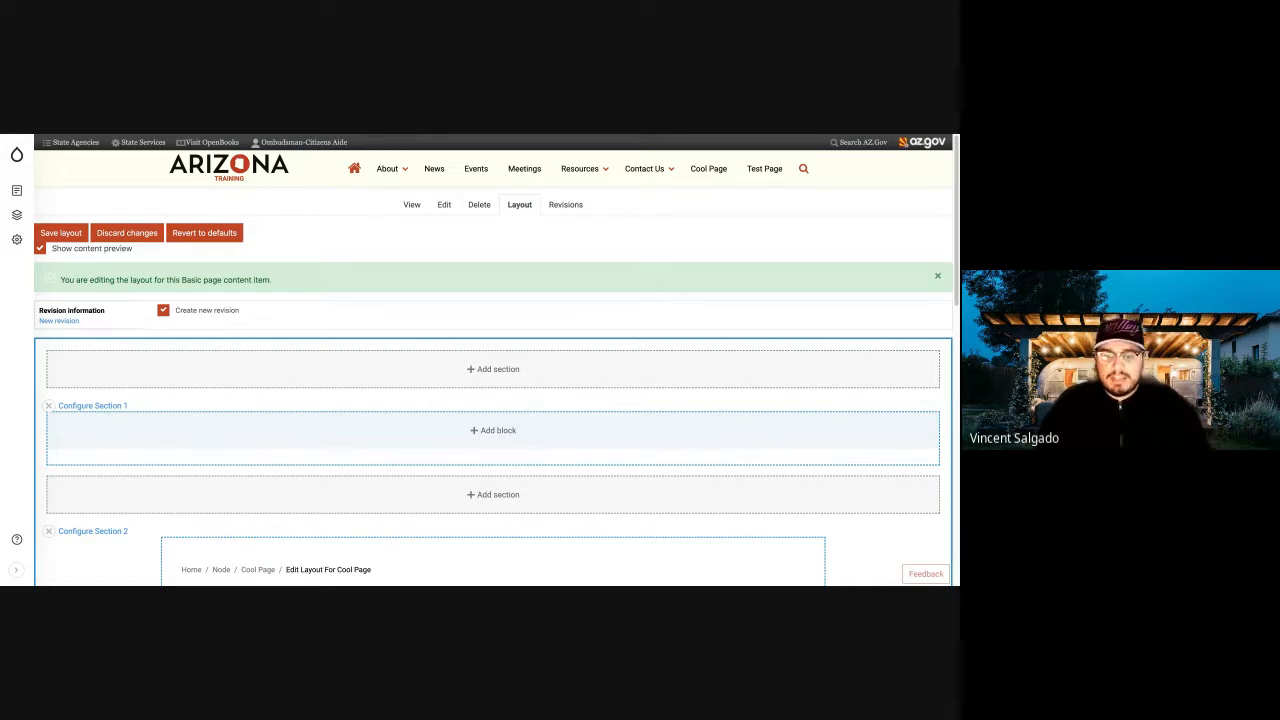
# Start a new custom Banner block in Section 1 of the Cool Page layout, leaving its block title undisplayed.
pyautogui.click(502, 433)
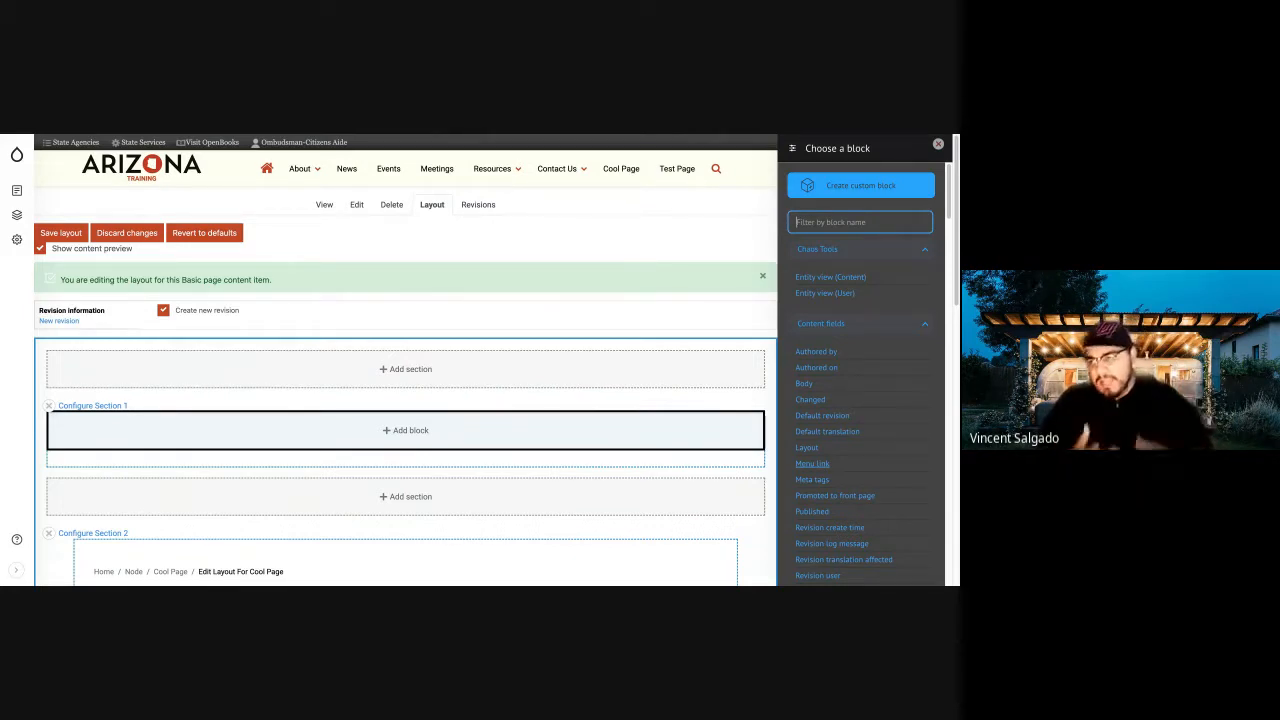
pyautogui.click(842, 195)
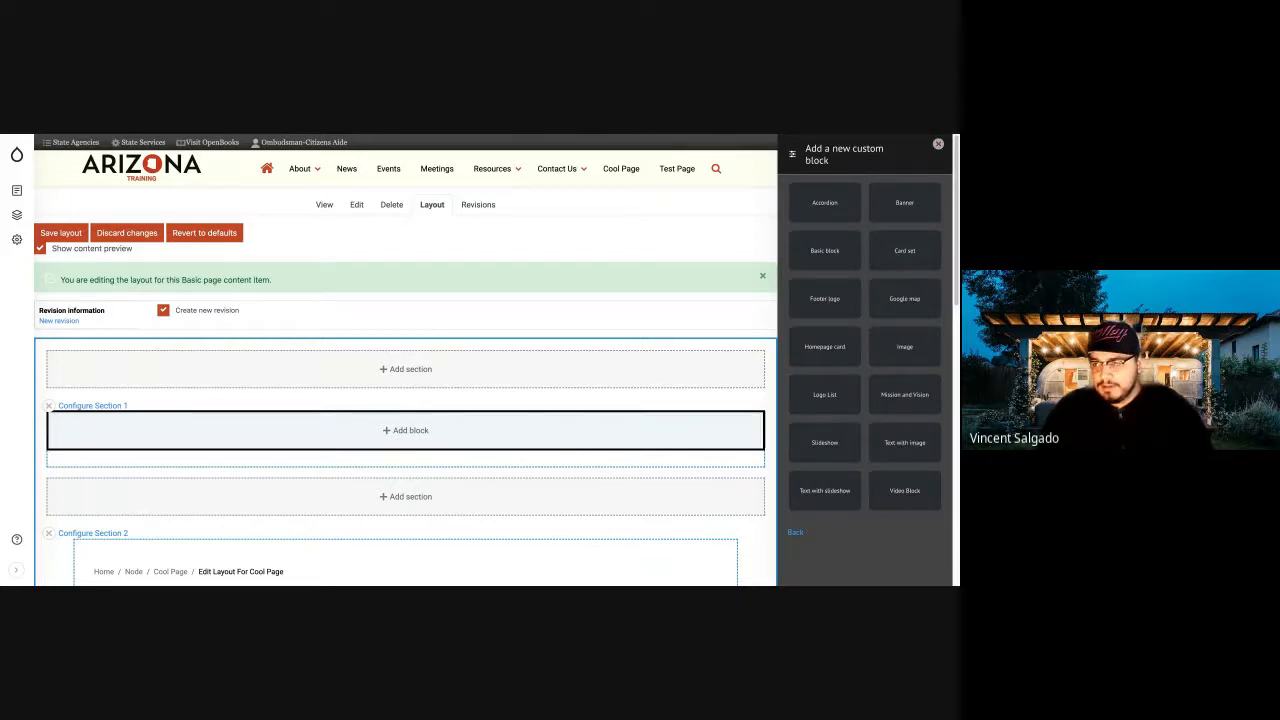
pyautogui.click(914, 205)
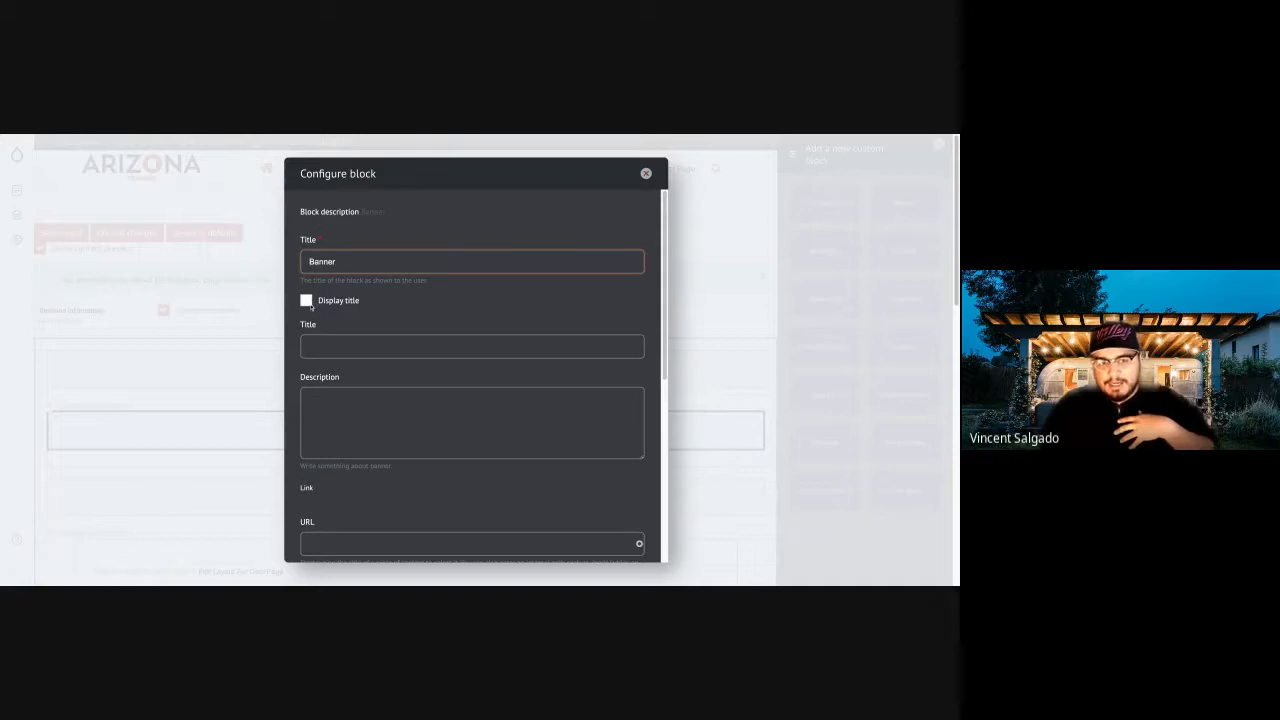
pyautogui.click(307, 300)
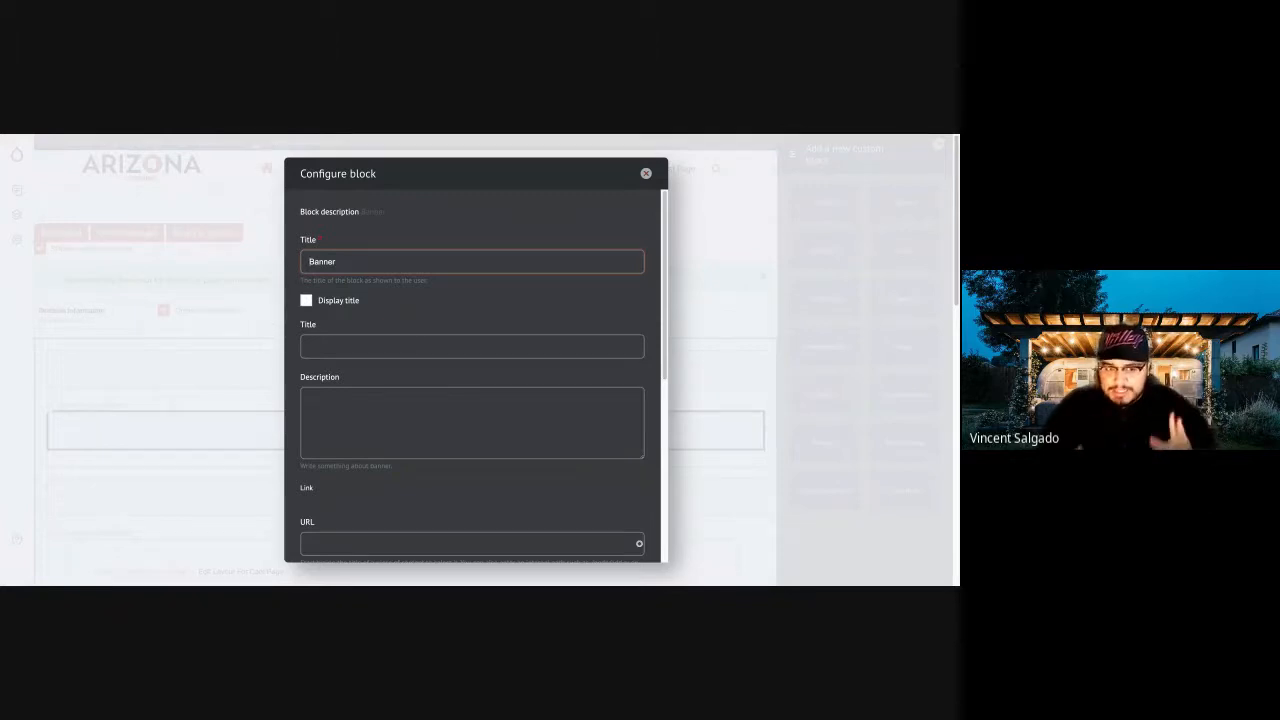
# Fill in the banner with the title "Cool Page" and the description "You are what you eat".
pyautogui.click(328, 352)
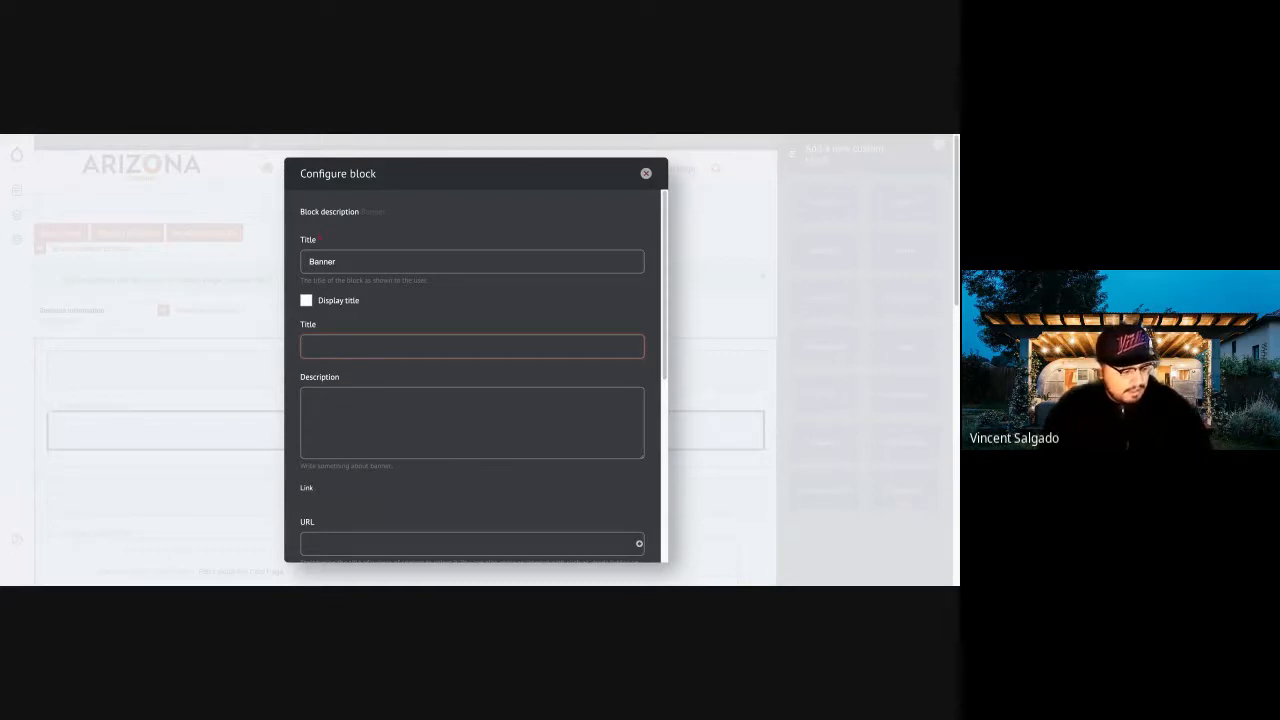
pyautogui.write('You are what')
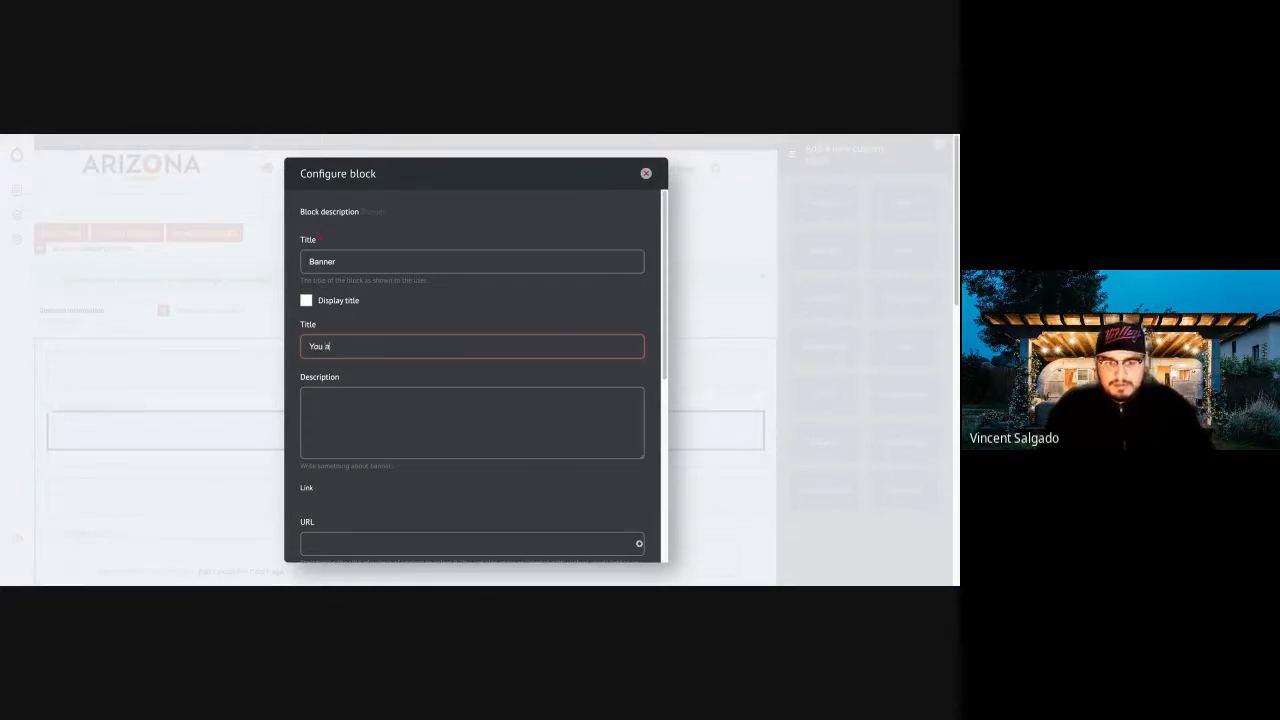
pyautogui.write('eat')
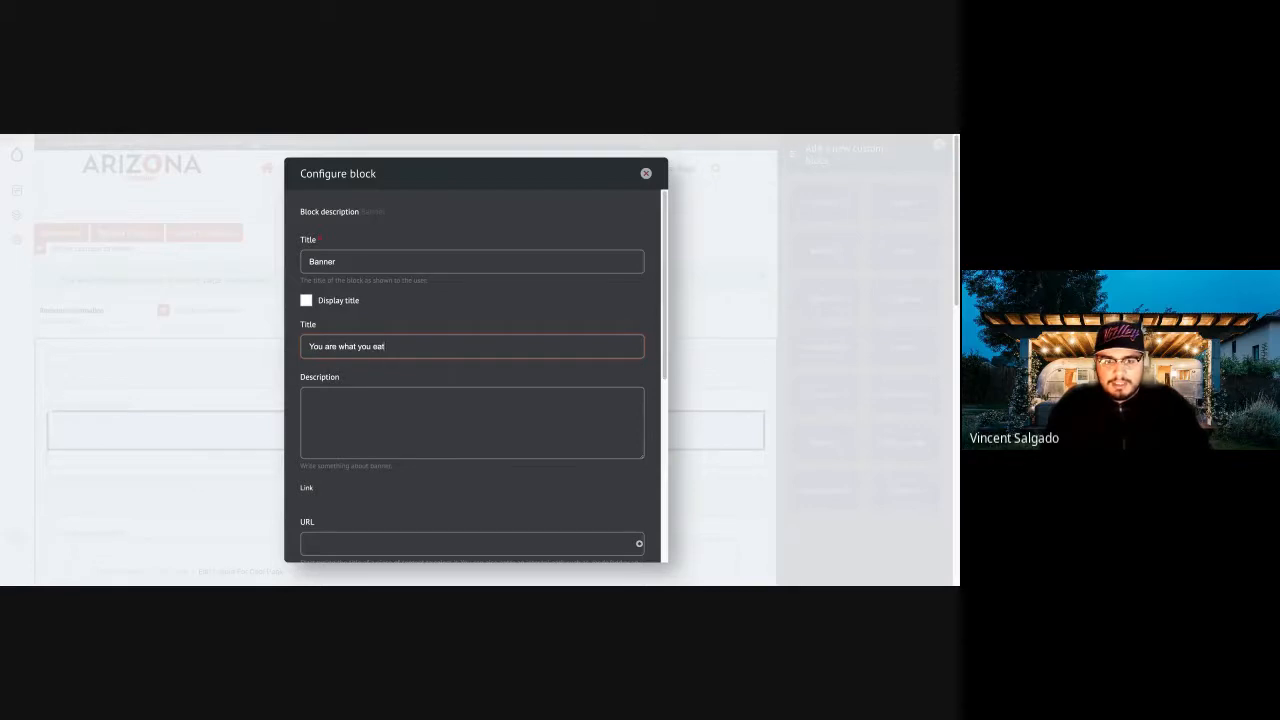
pyautogui.click(391, 429)
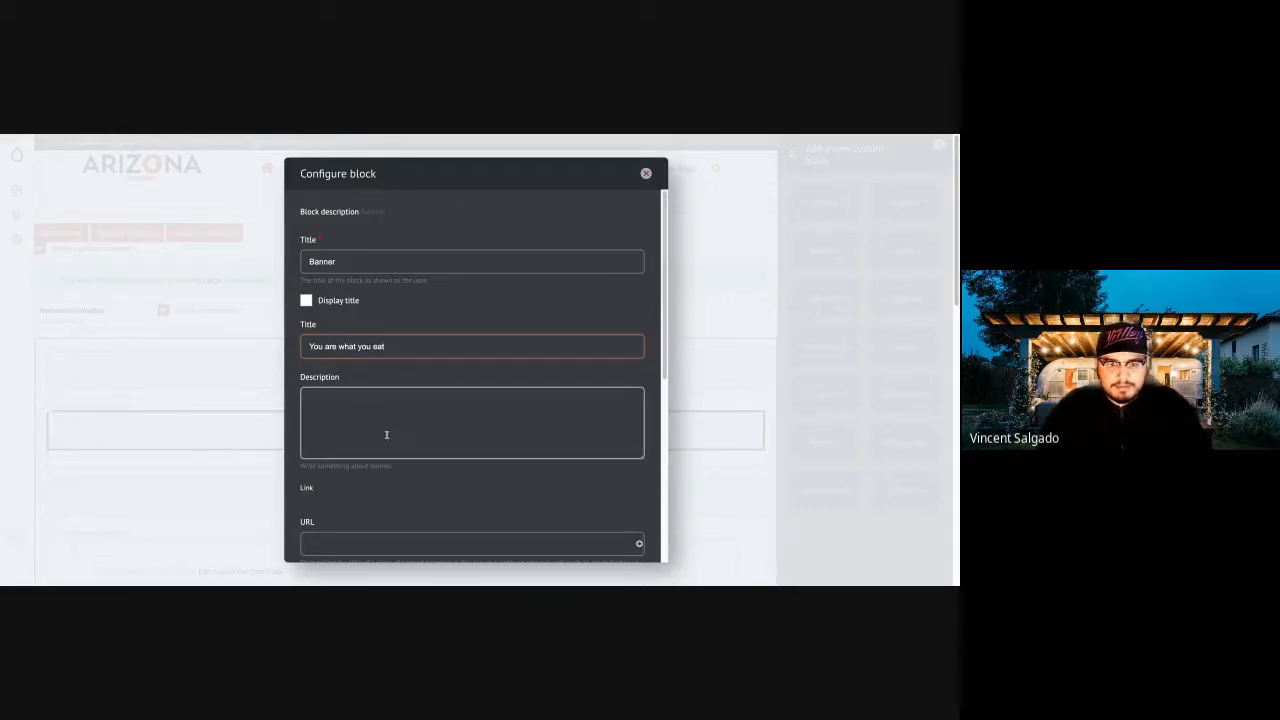
pyautogui.scroll(-1, 392, 429)
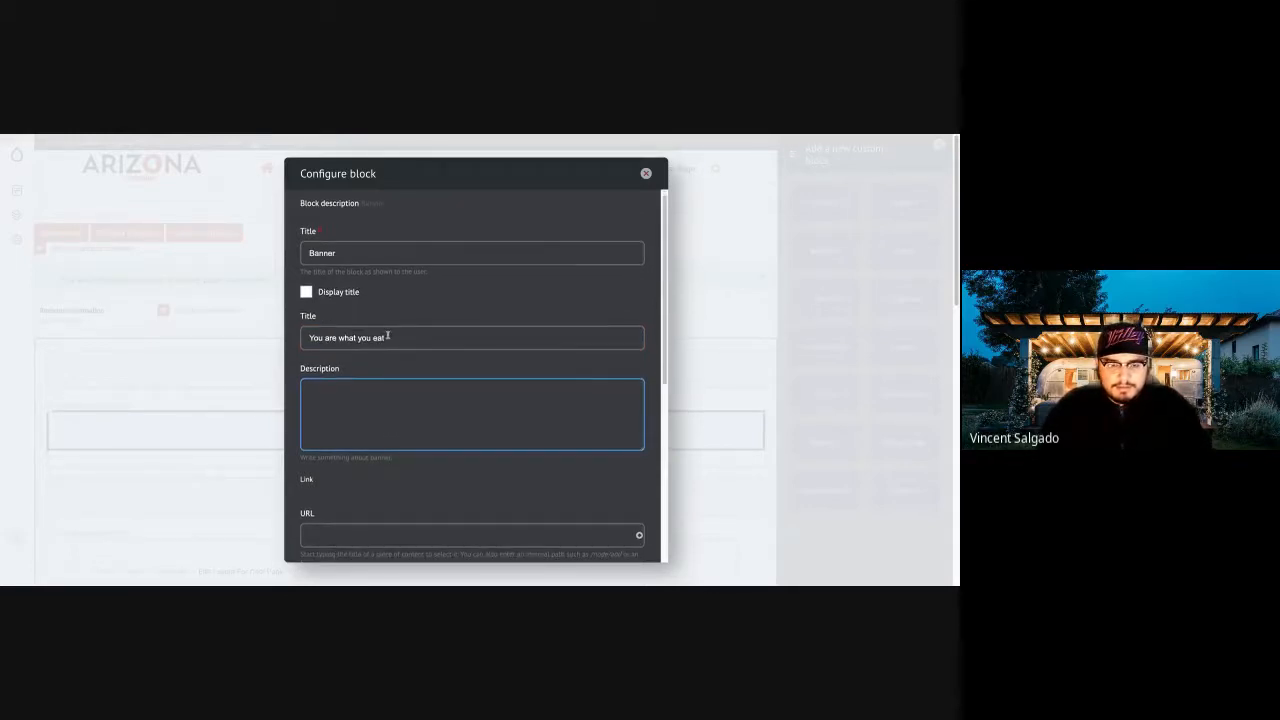
pyautogui.moveTo(393, 341); pyautogui.dragTo(295, 341)
pyautogui.write('C')
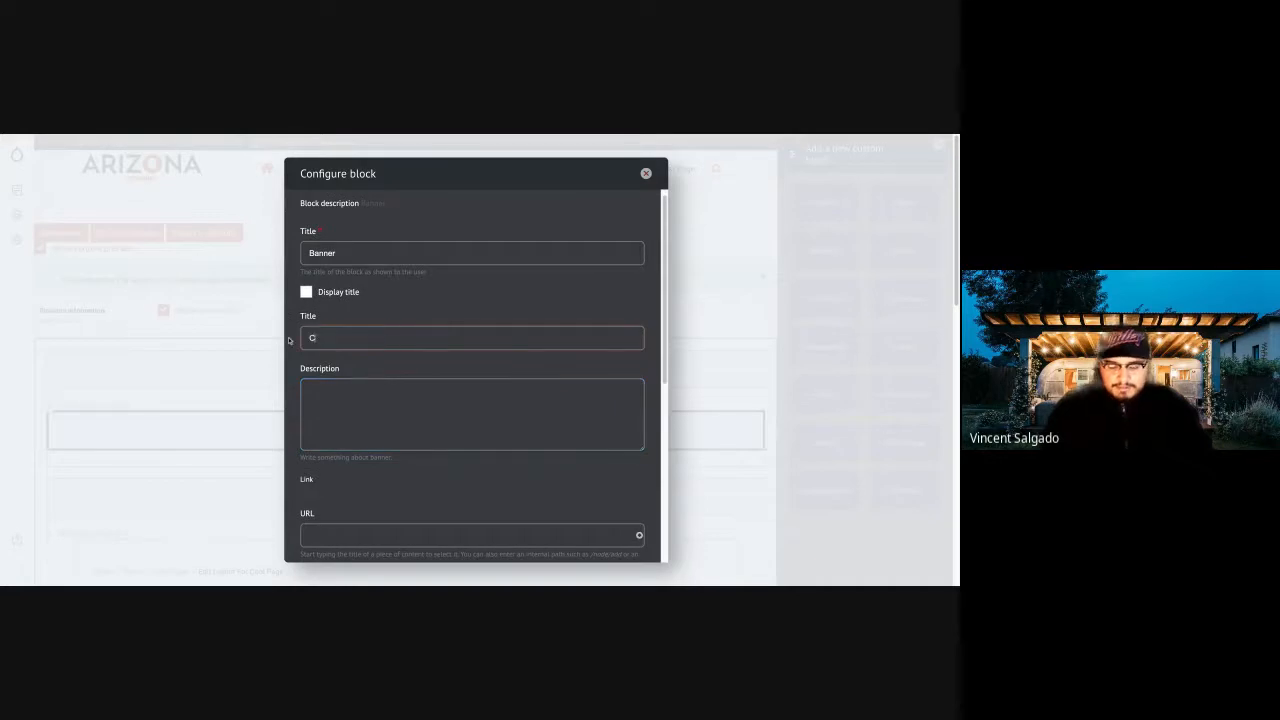
pyautogui.write('ool Page')
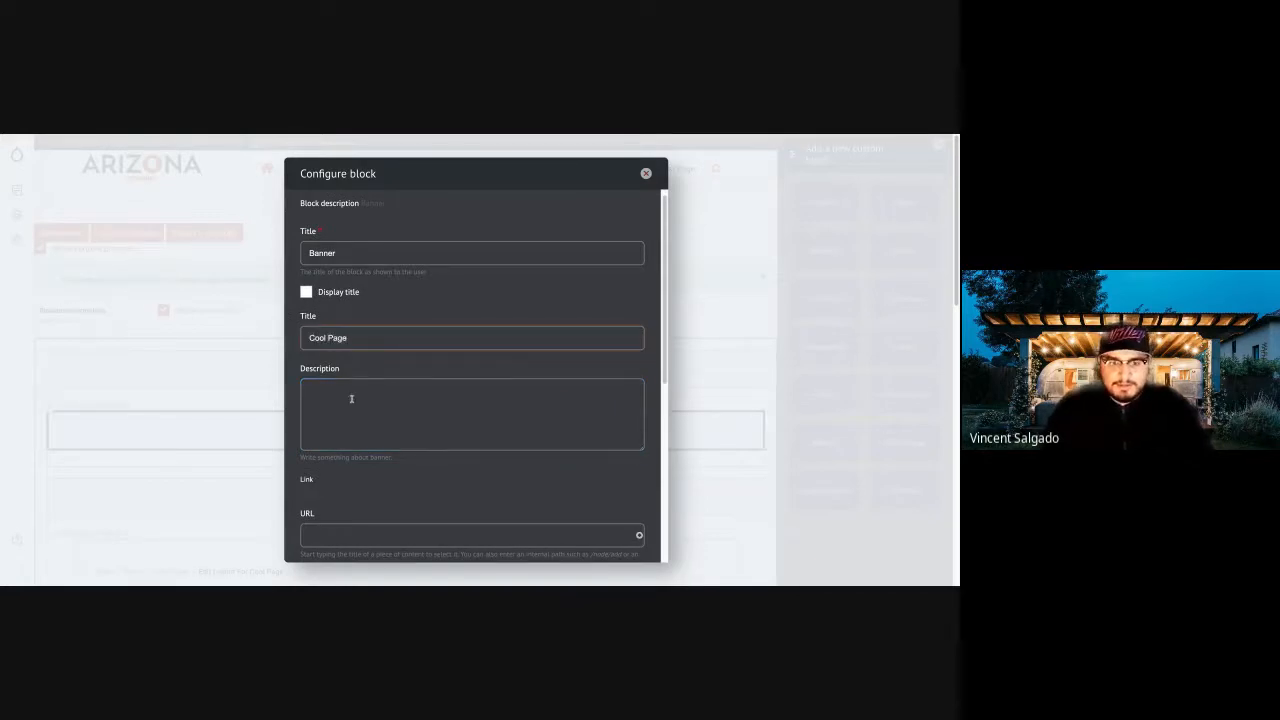
pyautogui.click(351, 399)
pyautogui.write('You are what you eat')
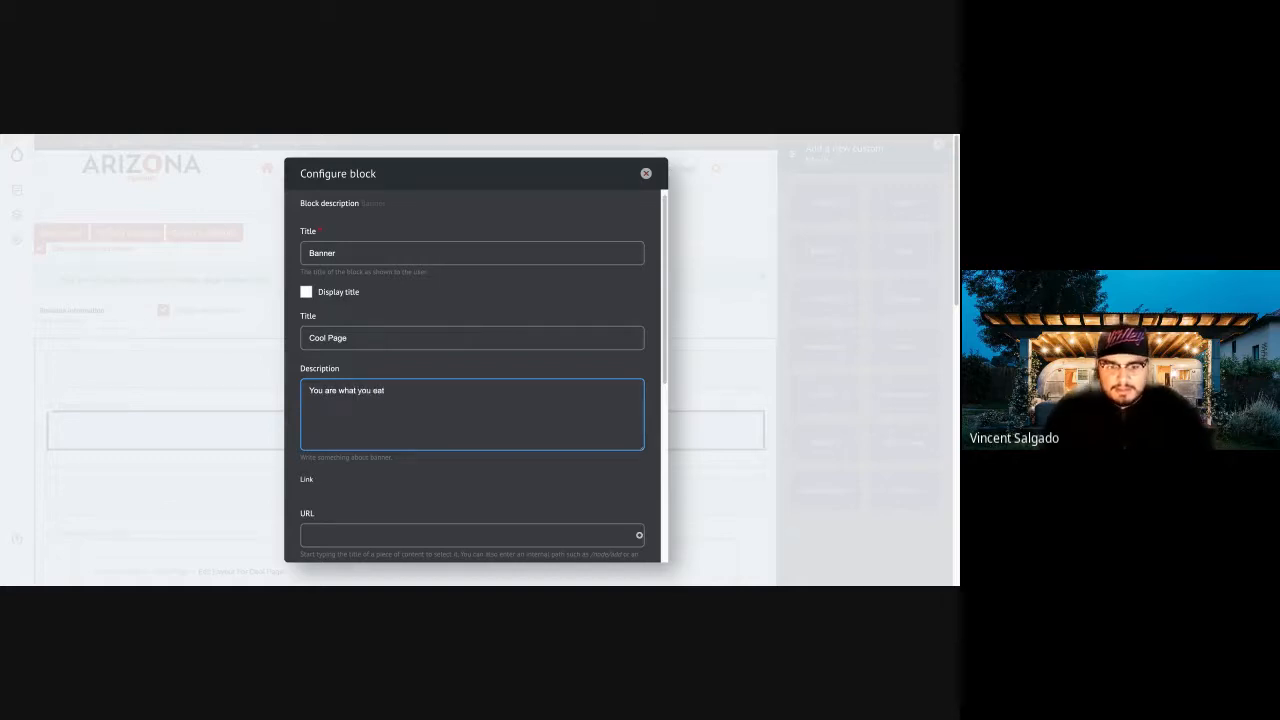
# Try to upload BBQ-Banner.jpeg as the banner's media image, closing the media library and reloading the layout to abandon the attempt.
pyautogui.scroll(-2, 305, 332)
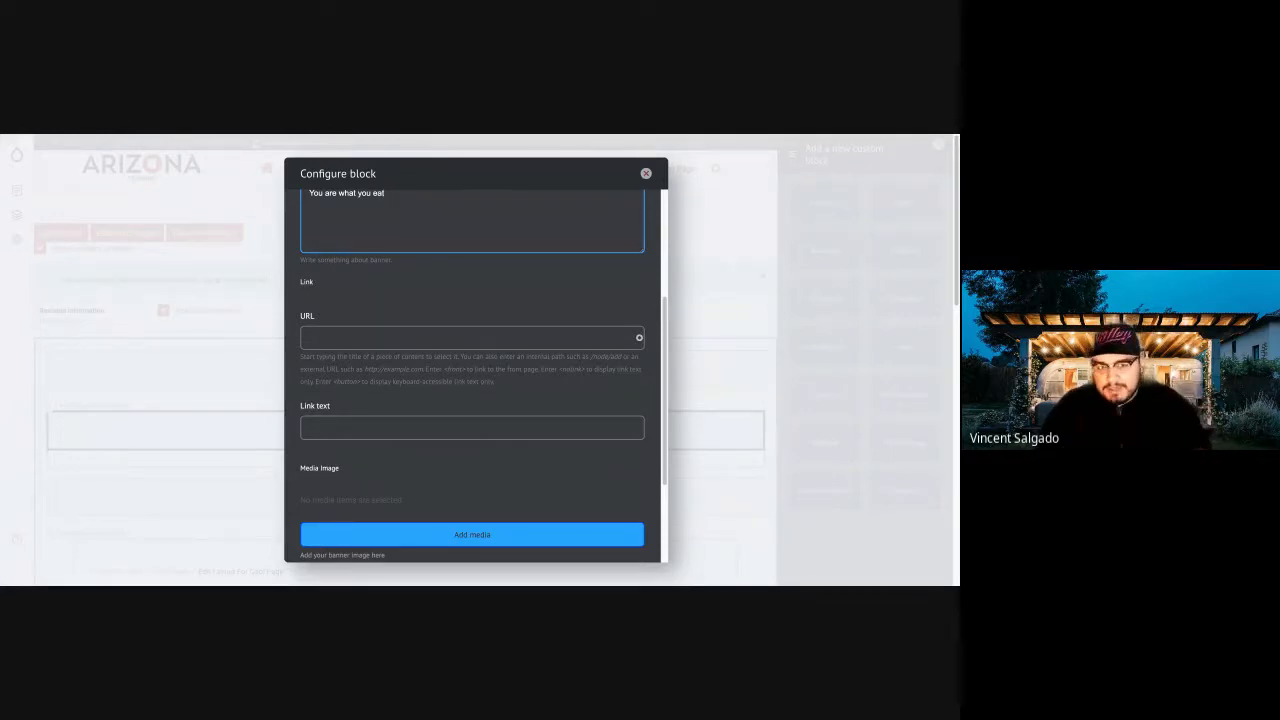
pyautogui.scroll(-1, 345, 342)
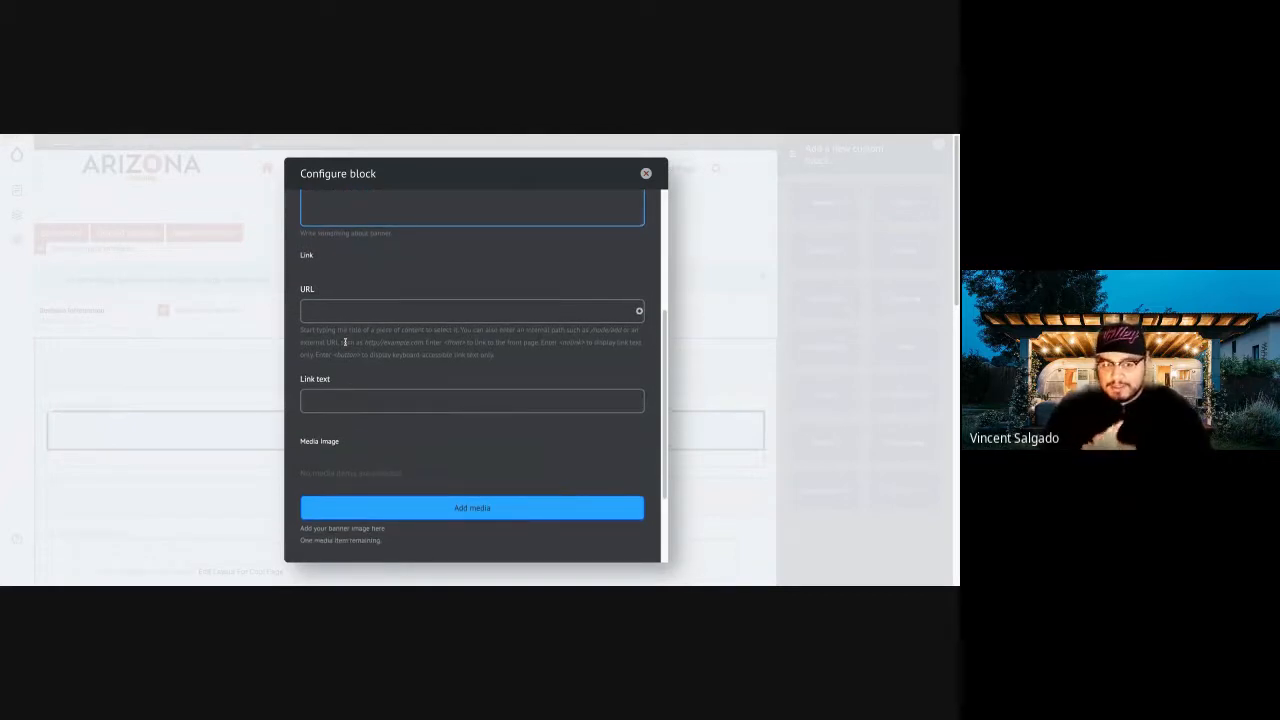
pyautogui.scroll(-1, 345, 342)
pyautogui.scroll(-2, 405, 459)
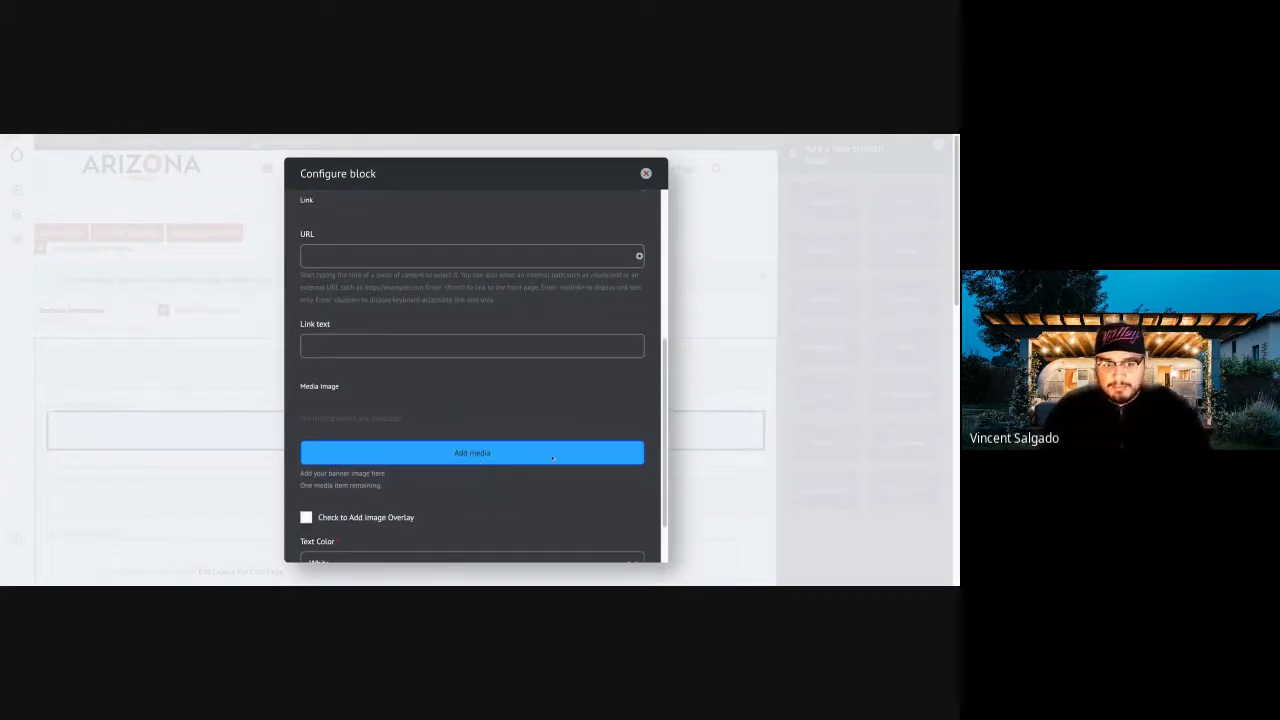
pyautogui.click(405, 459)
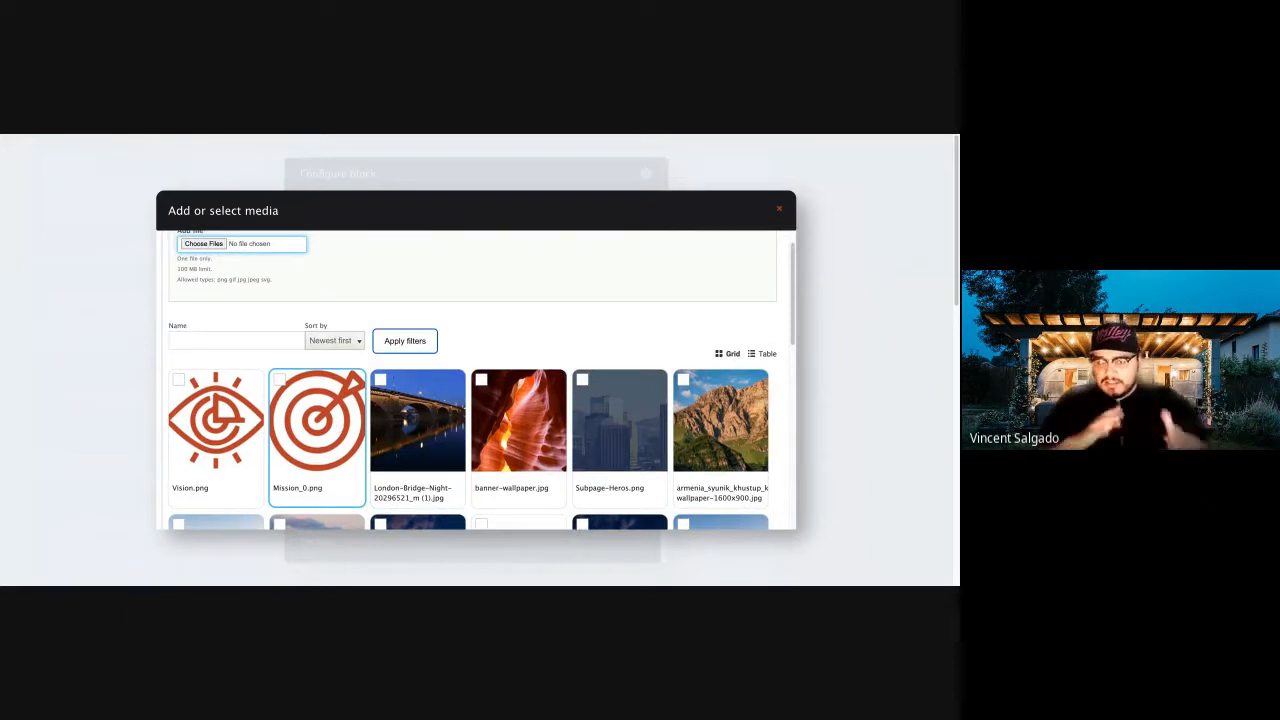
pyautogui.scroll(1, 206, 322)
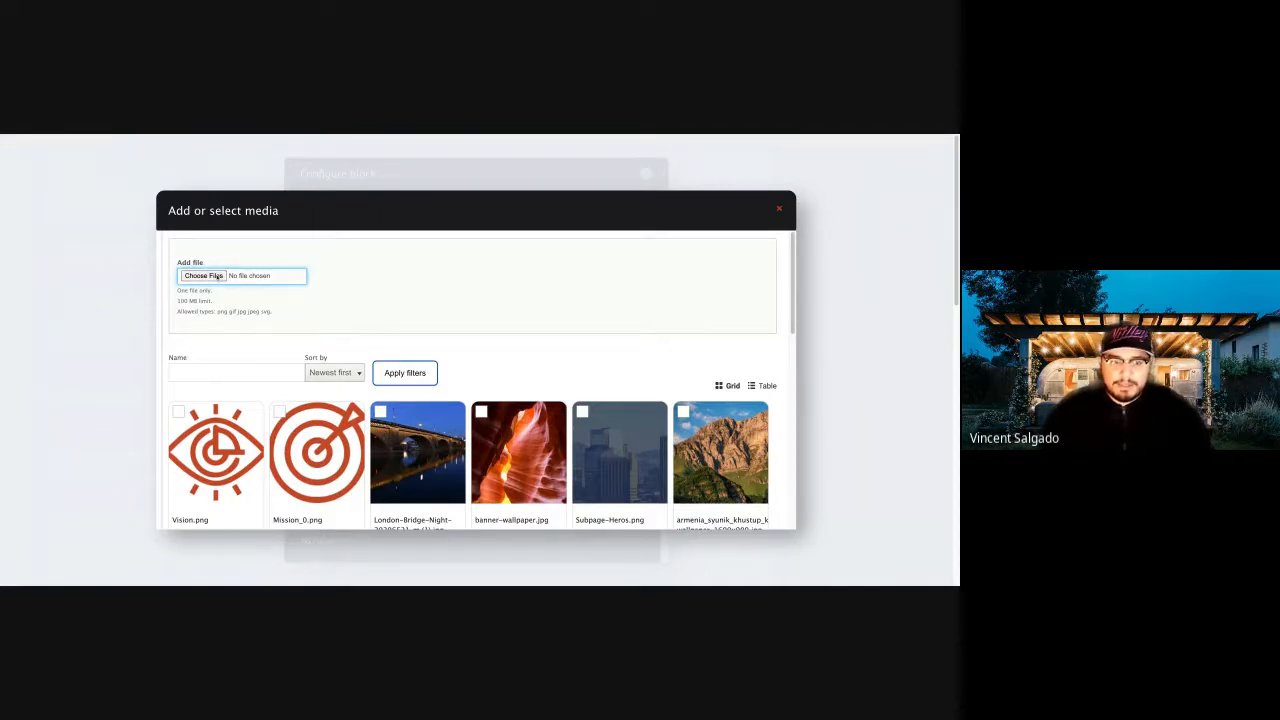
pyautogui.click(217, 277)
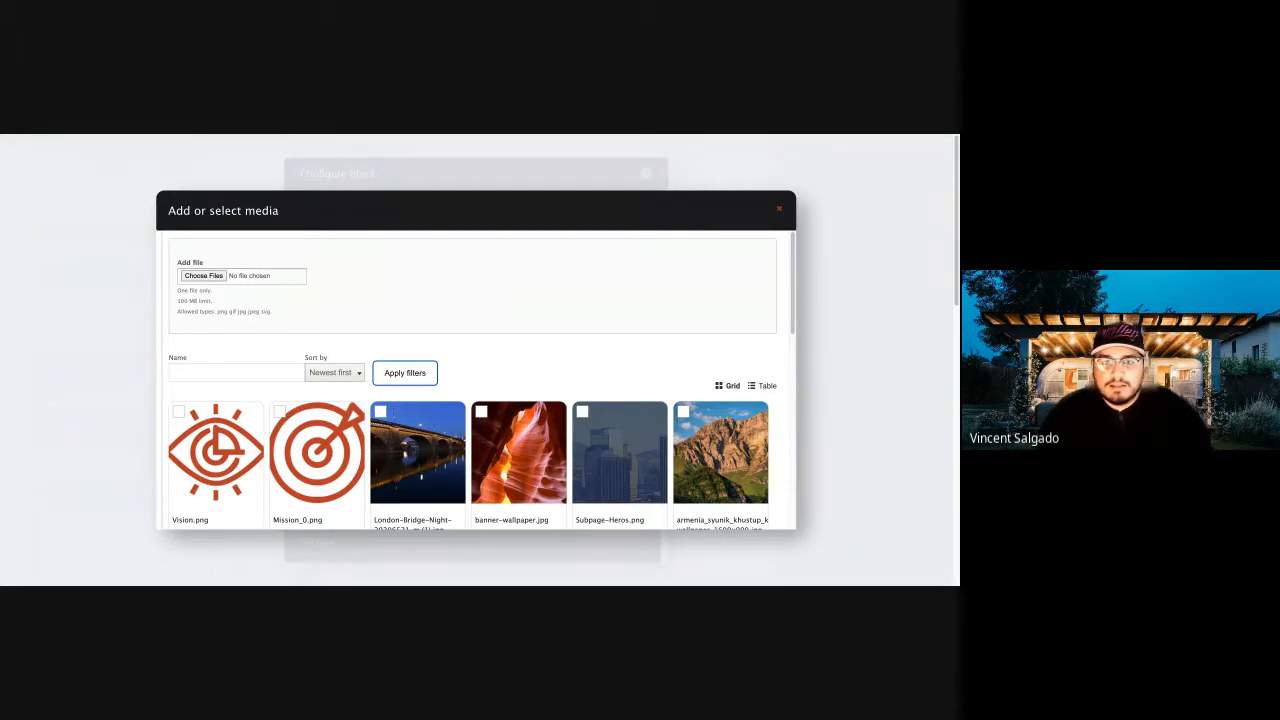
pyautogui.click(638, 289)
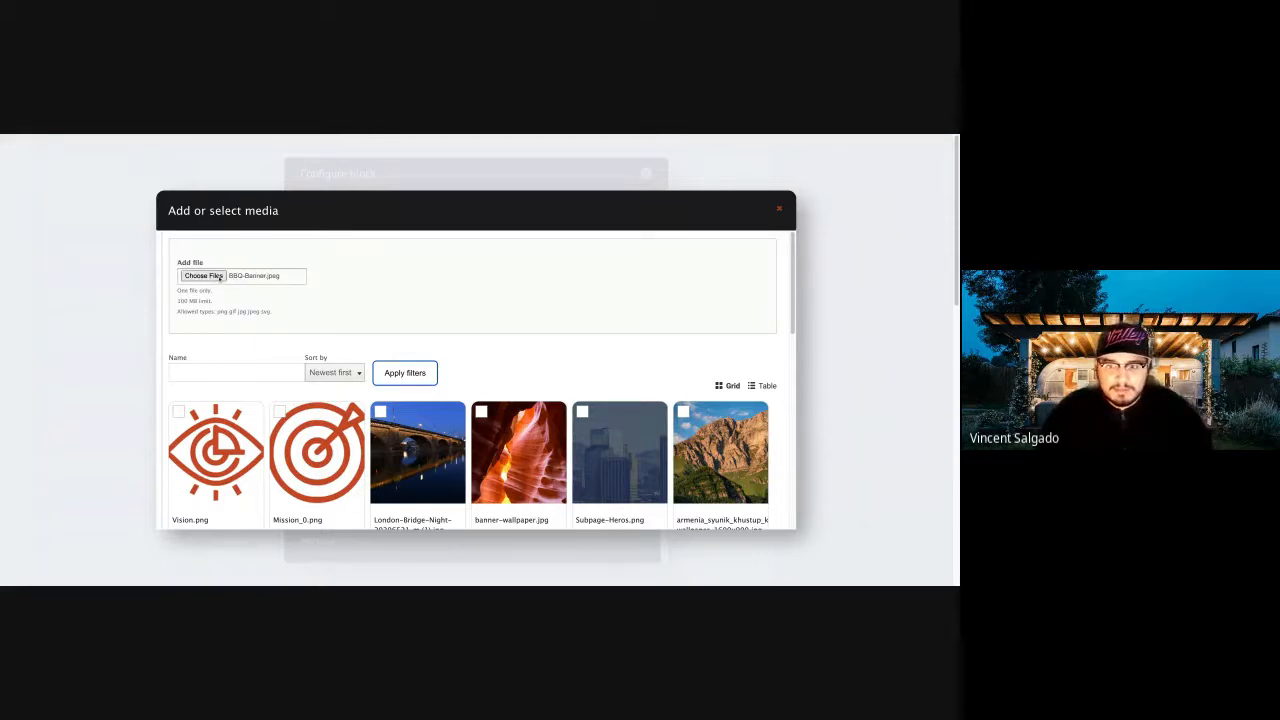
pyautogui.click(220, 277)
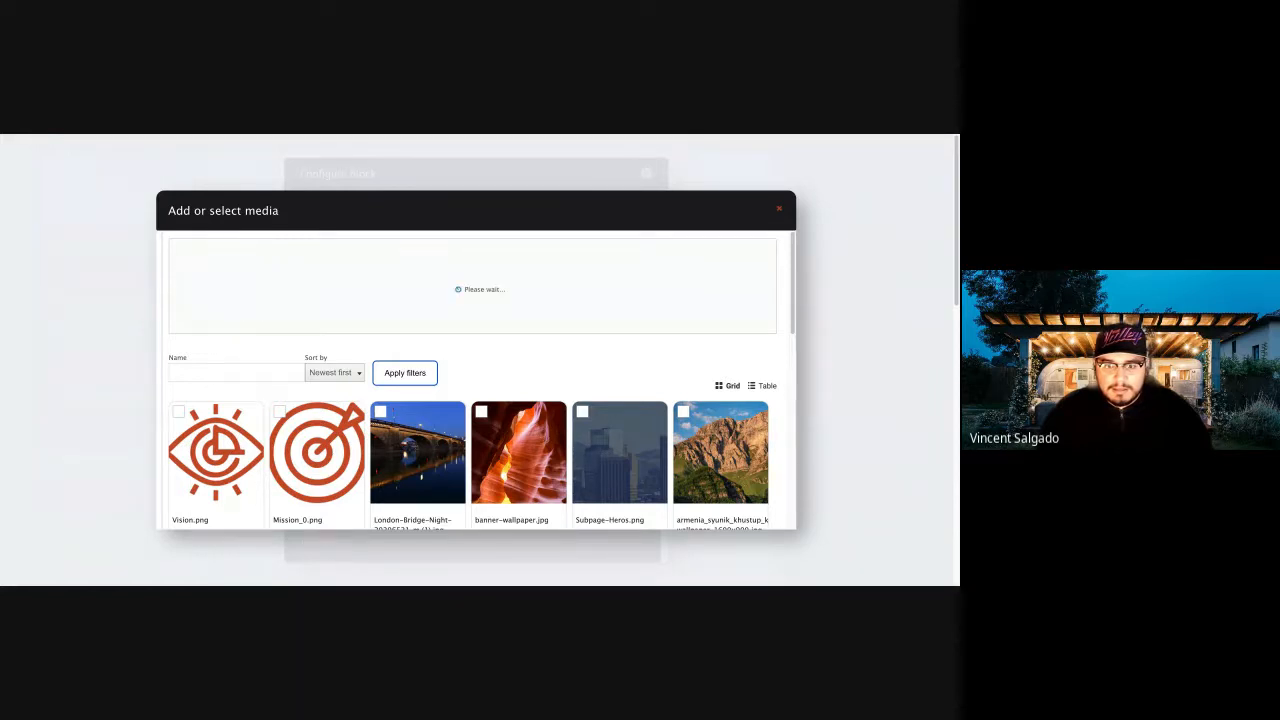
pyautogui.scroll(-10, 307, 311)
pyautogui.scroll(10, 307, 311)
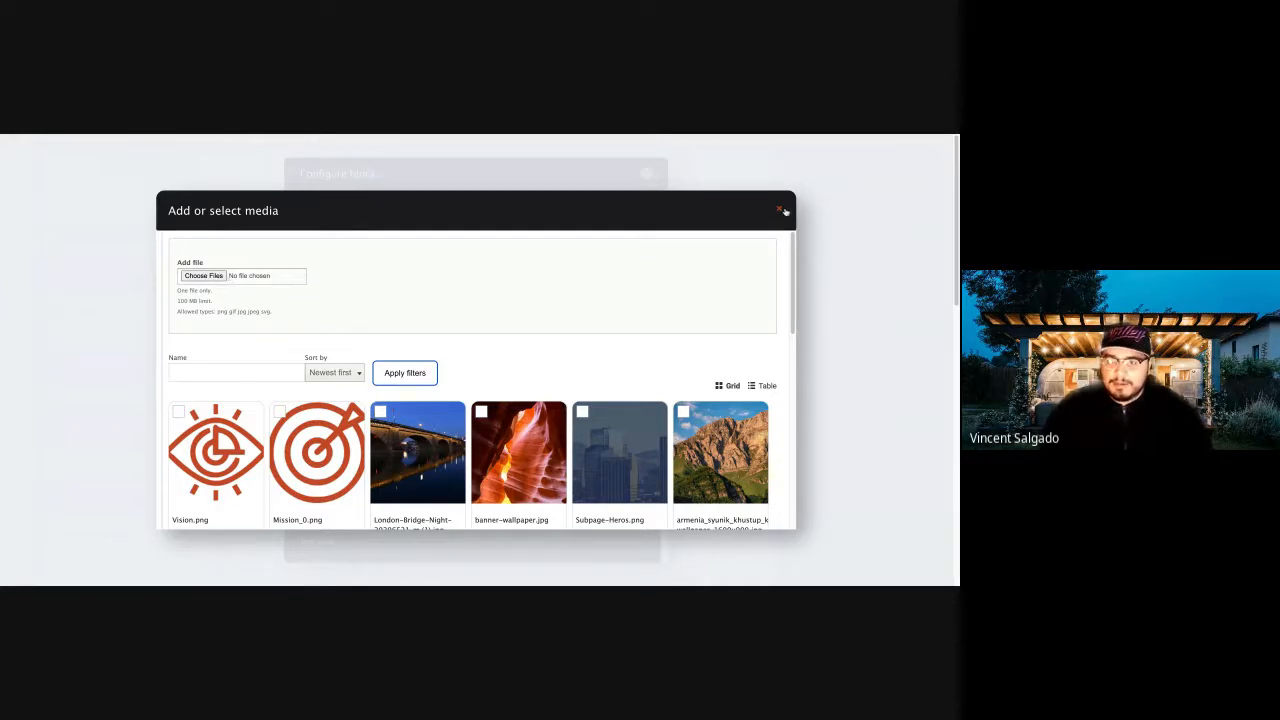
pyautogui.click(783, 211)
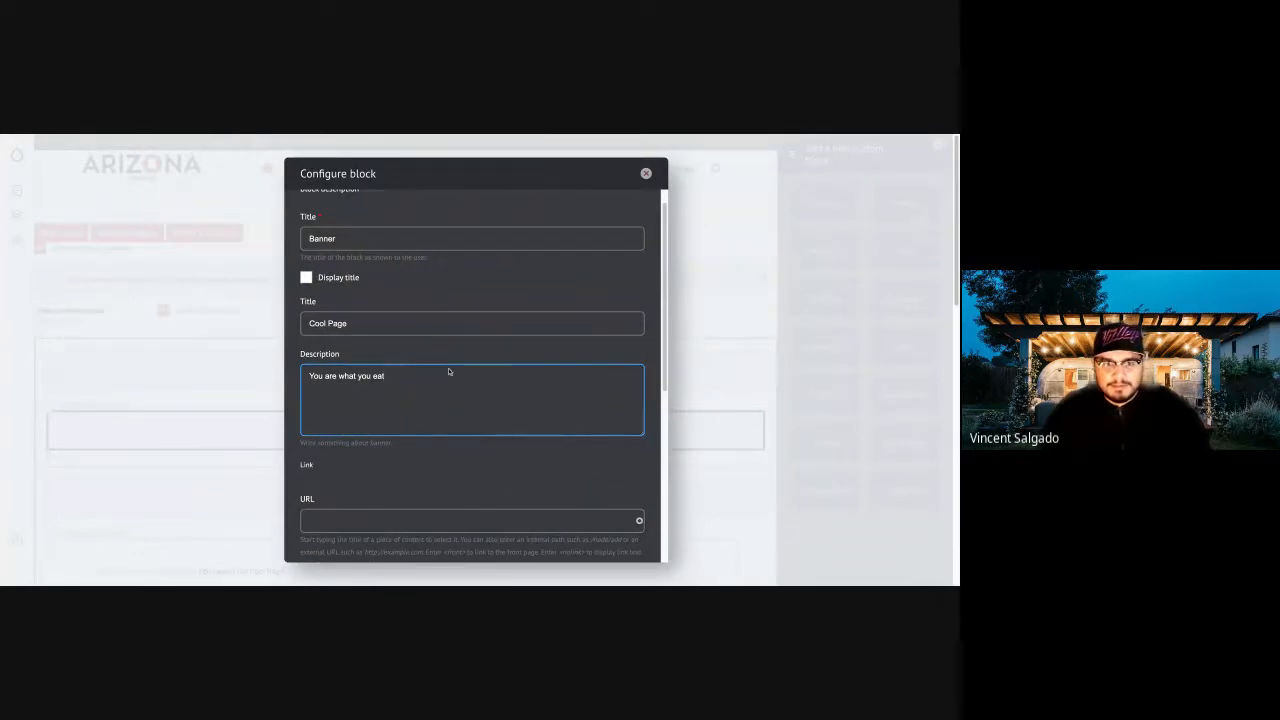
pyautogui.press('super+r')
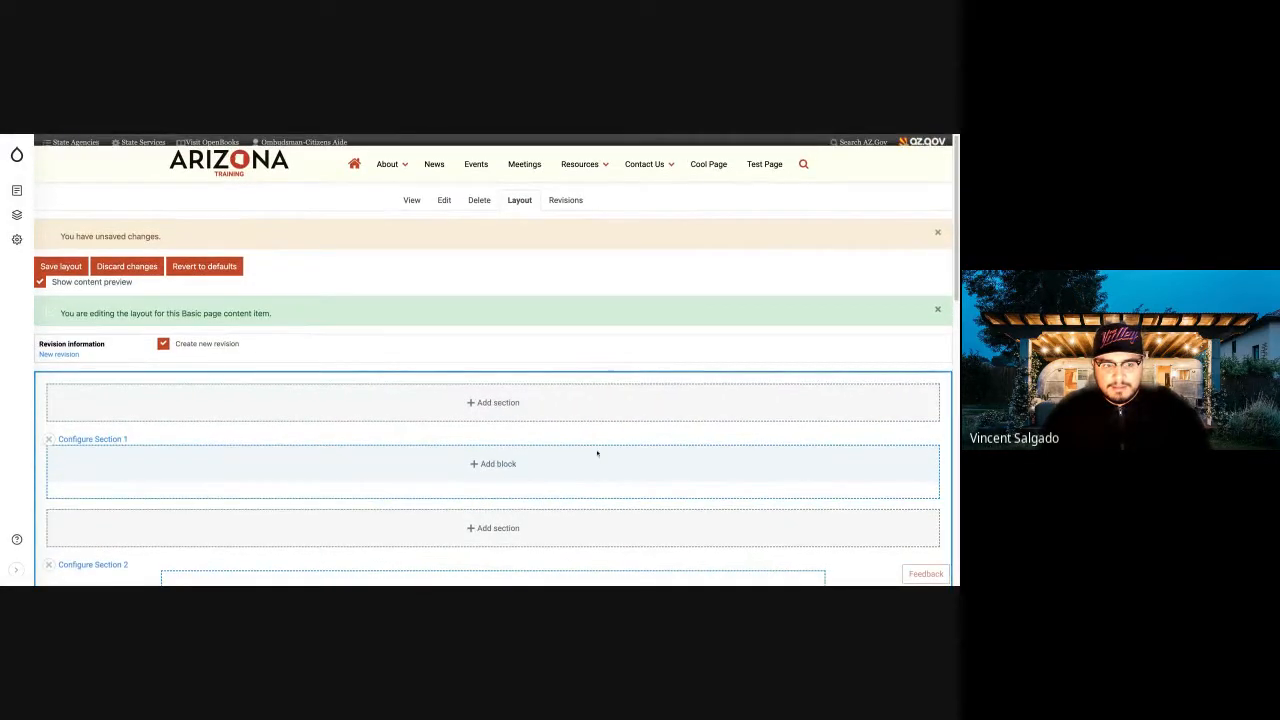
# Create a custom Banner block in Section 1 with the title "Cool page" and the description "you are what you eat".
pyautogui.click(498, 466)
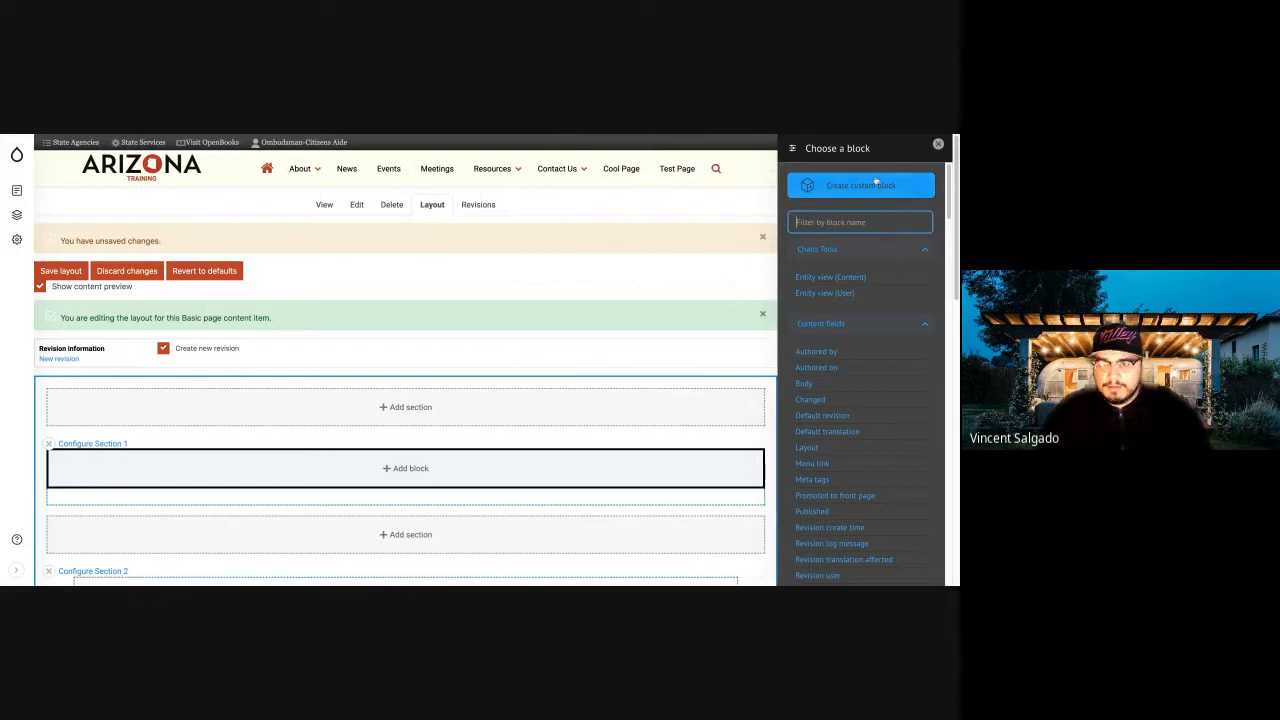
pyautogui.click(876, 182)
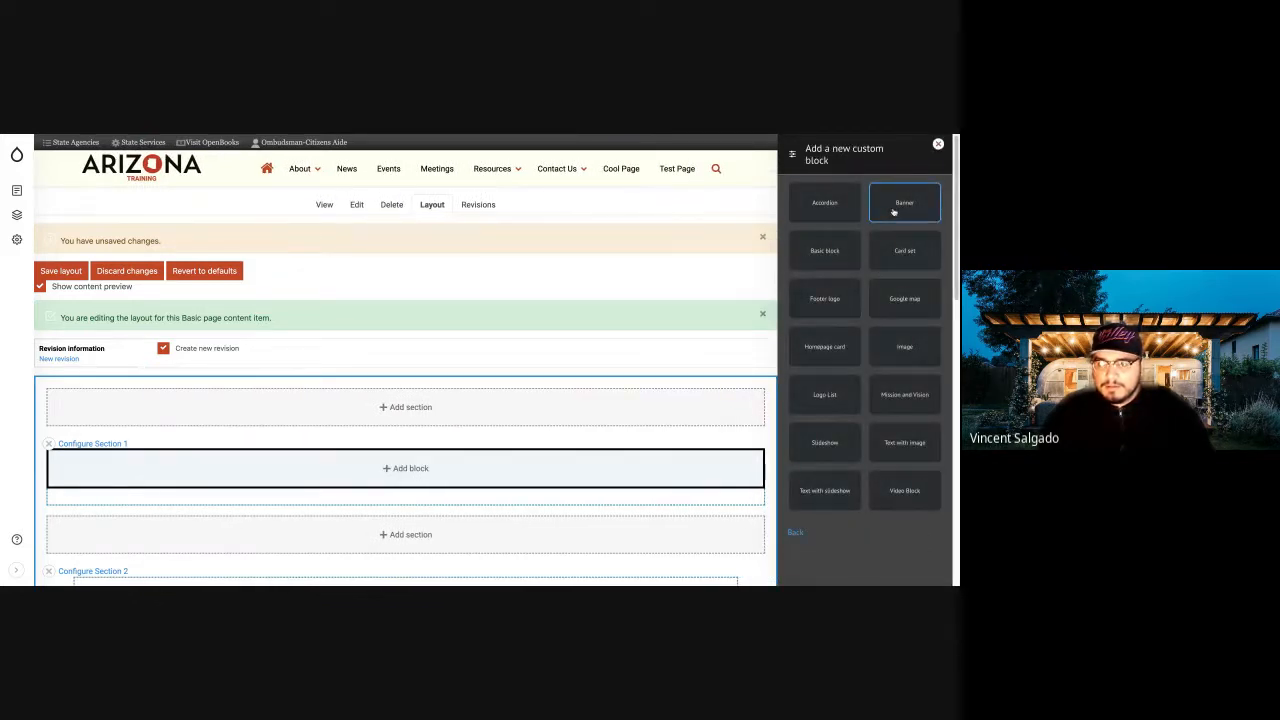
pyautogui.click(894, 211)
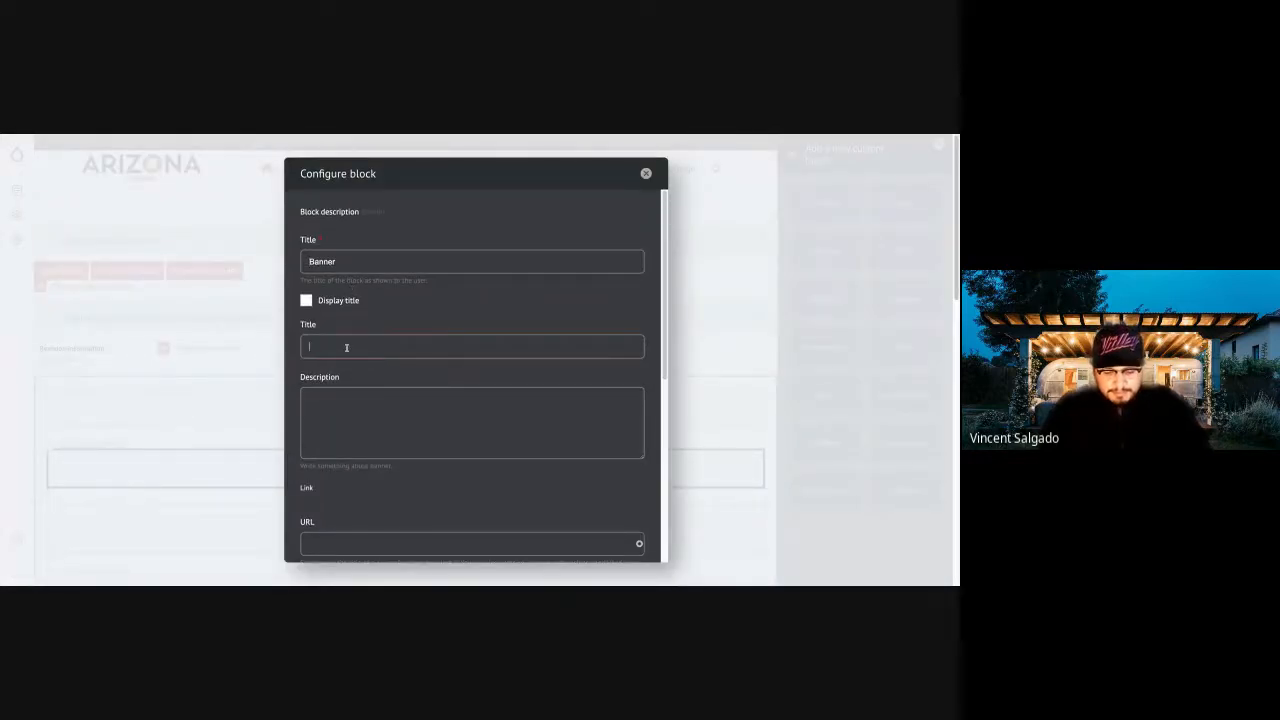
pyautogui.write('Cool page')
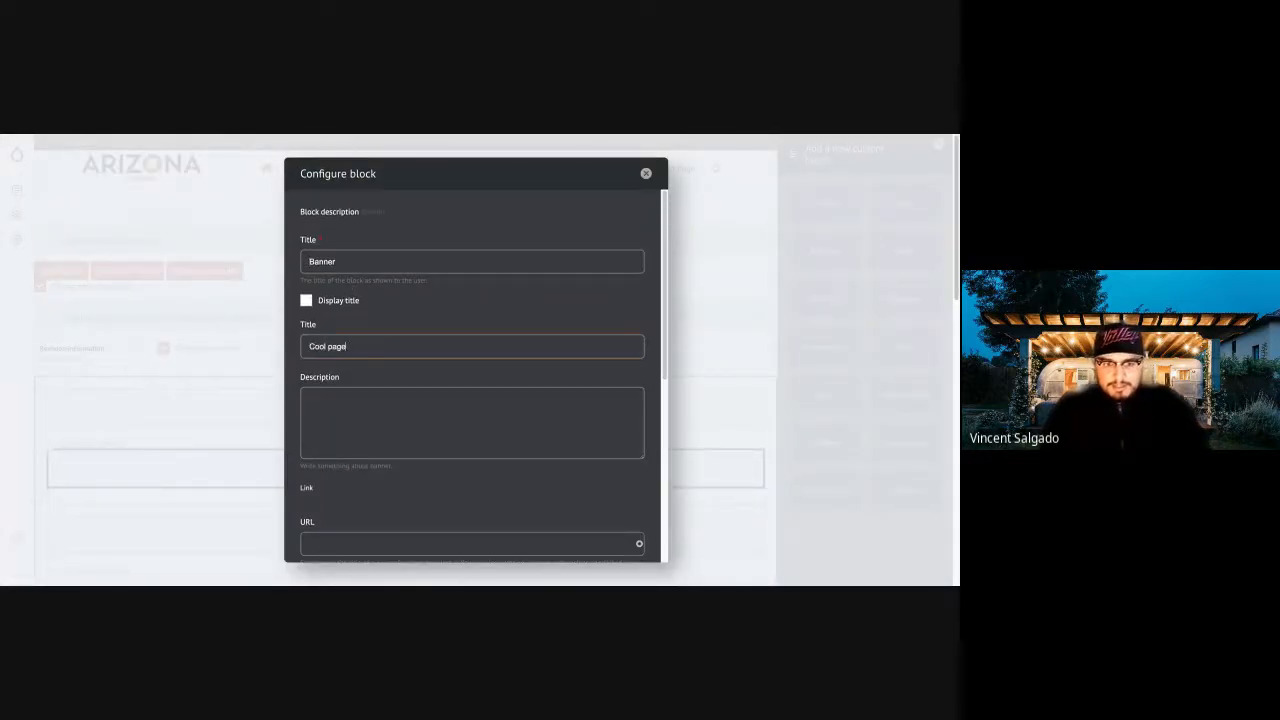
pyautogui.click(344, 409)
pyautogui.write('you a')
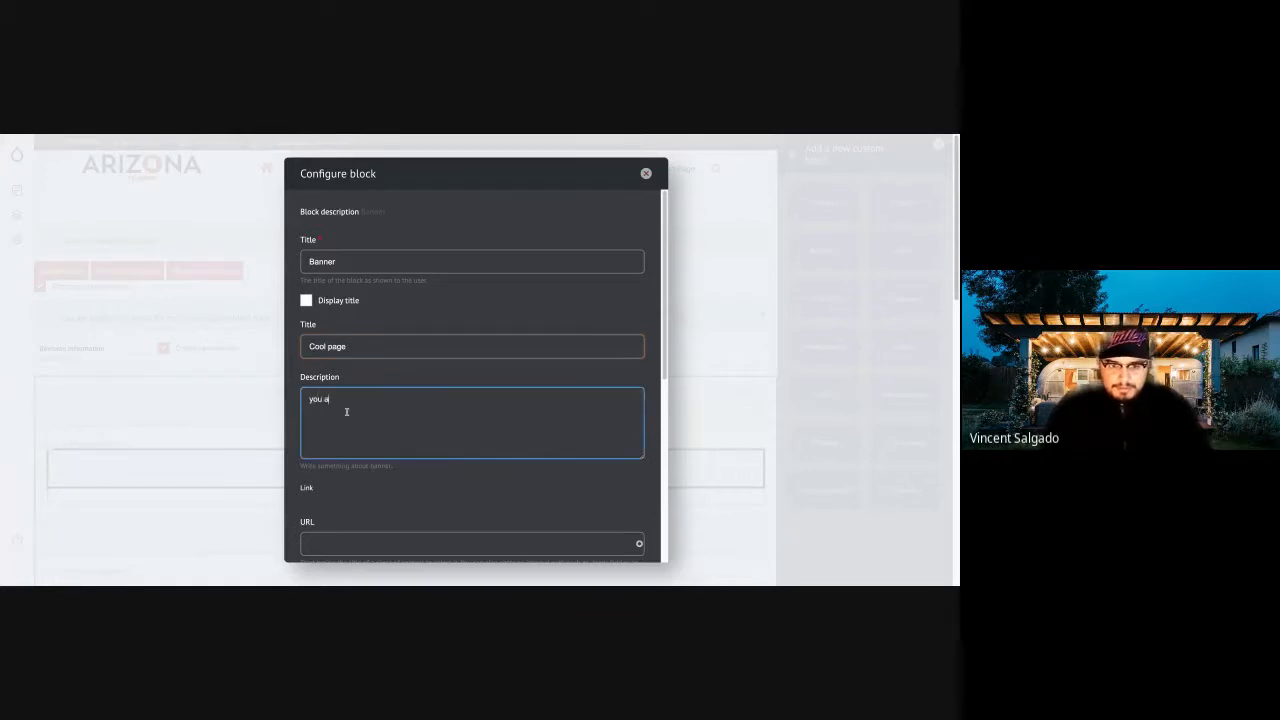
pyautogui.write('re what you eat')
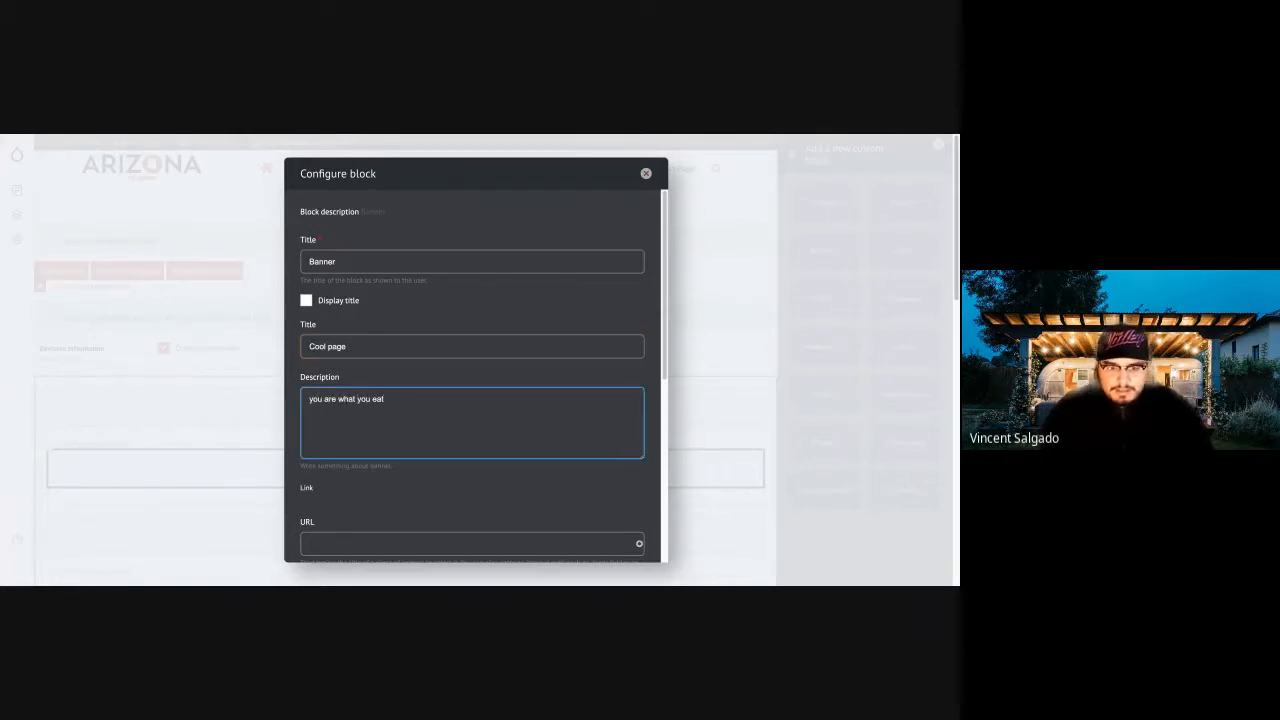
# Try to upload BBQ-Banner.jpeg through the media library as the banner's media image.
pyautogui.scroll(-5, 346, 411)
pyautogui.click(388, 386)
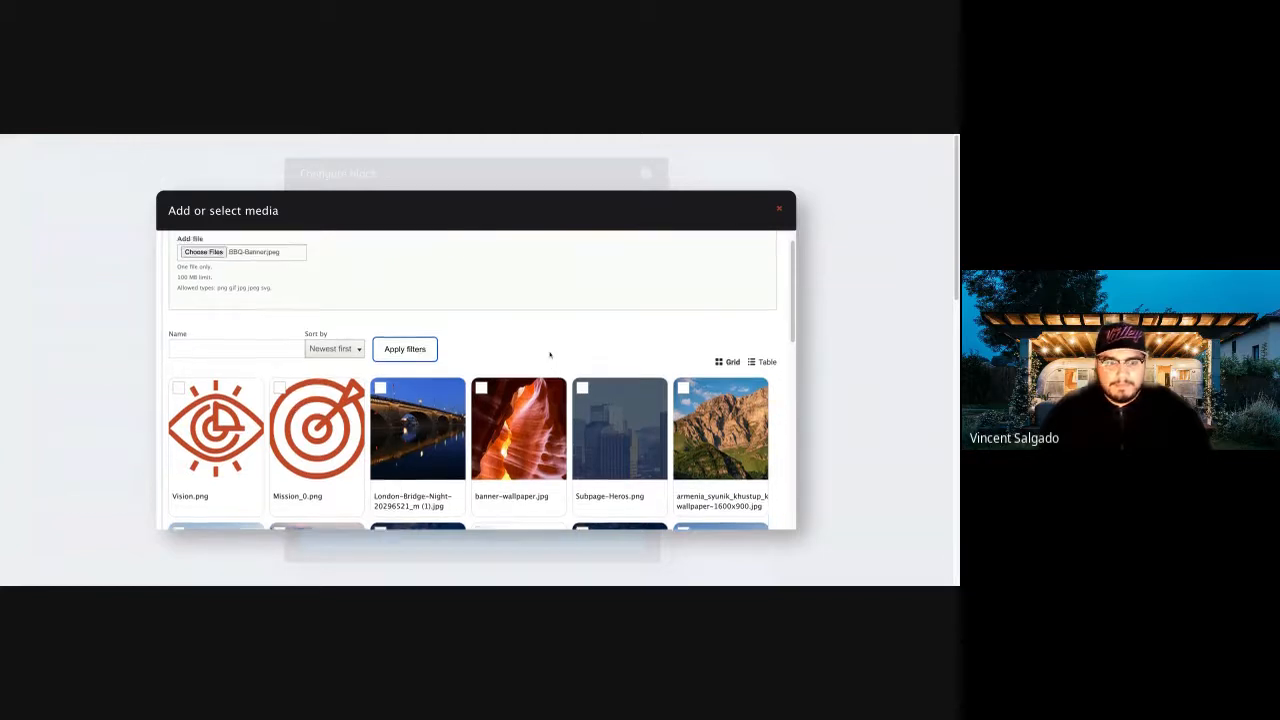
pyautogui.scroll(-10, 479, 383)
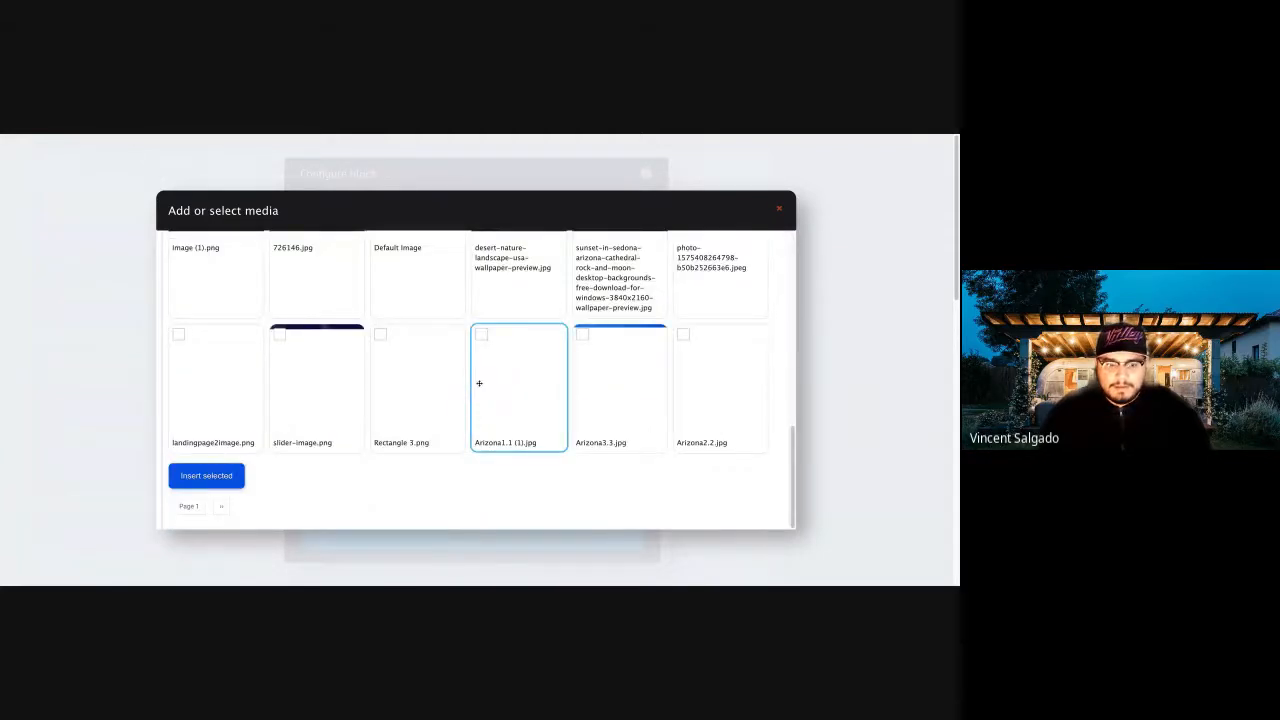
pyautogui.scroll(10, 479, 383)
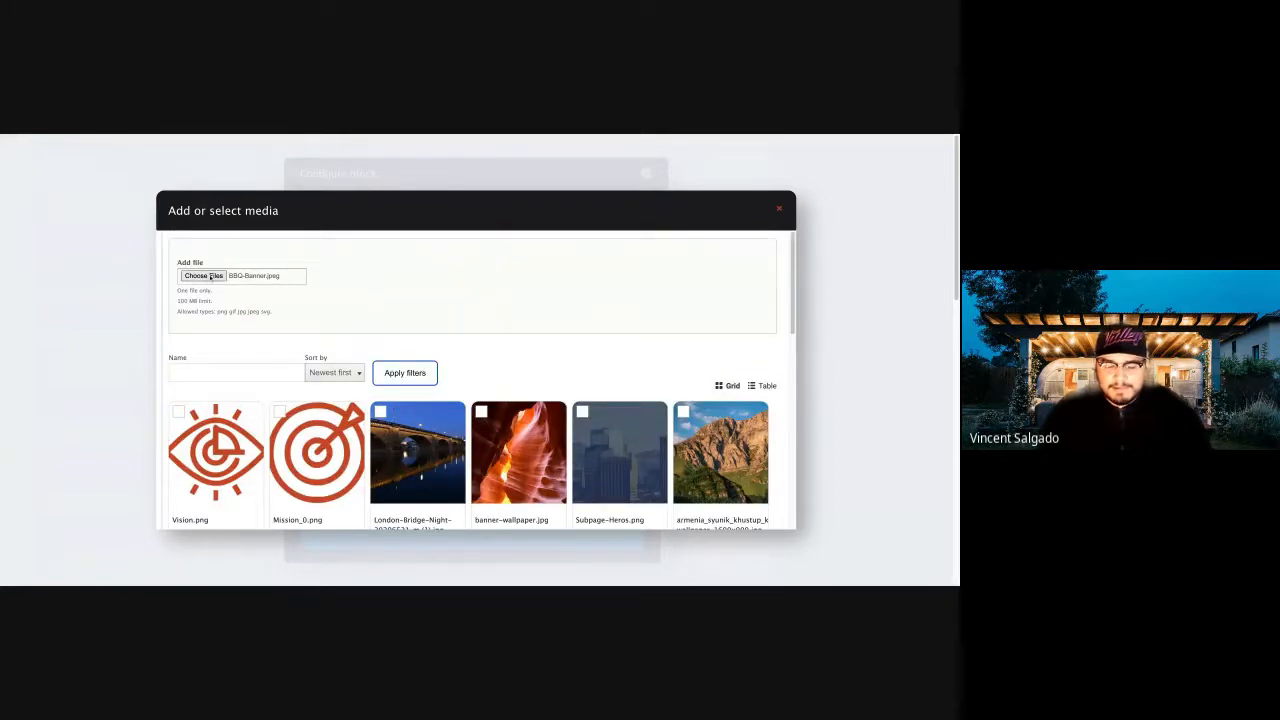
# Try to upload other local image files, a screenshot and a Mission JPEG, as the banner's media.
pyautogui.click(210, 277)
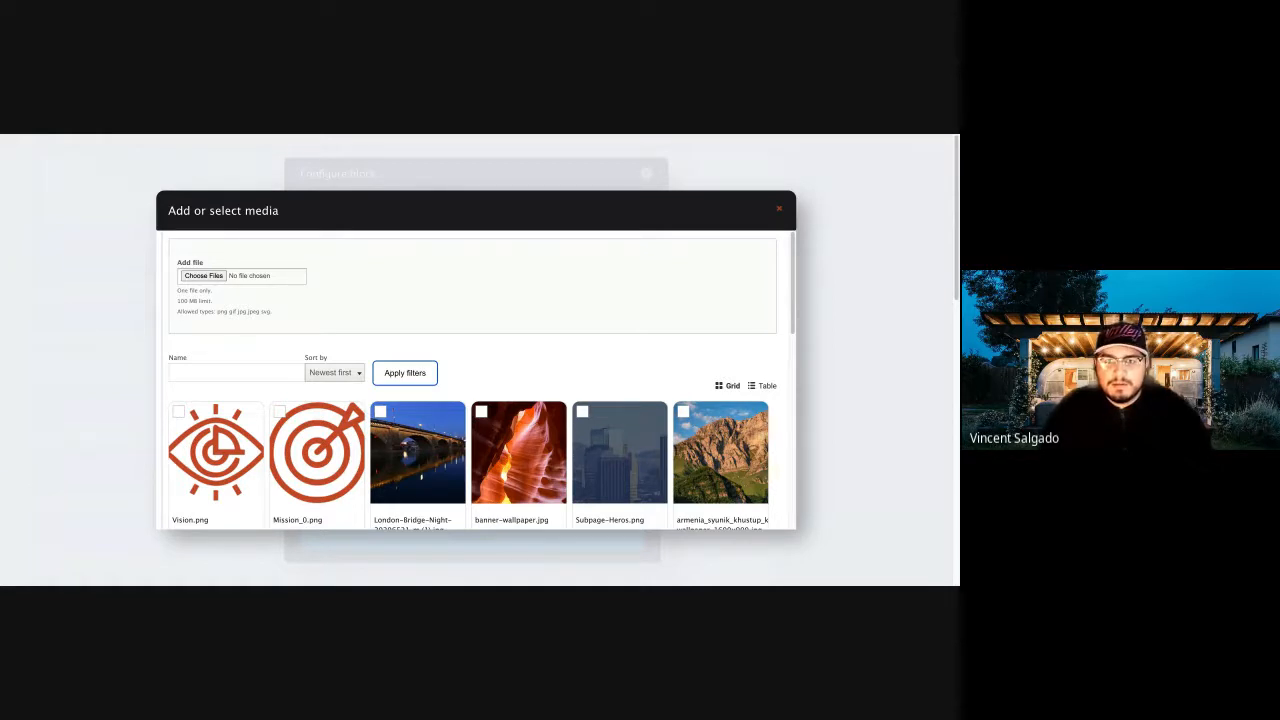
pyautogui.moveTo(575, 316); pyautogui.dragTo(451, 318)
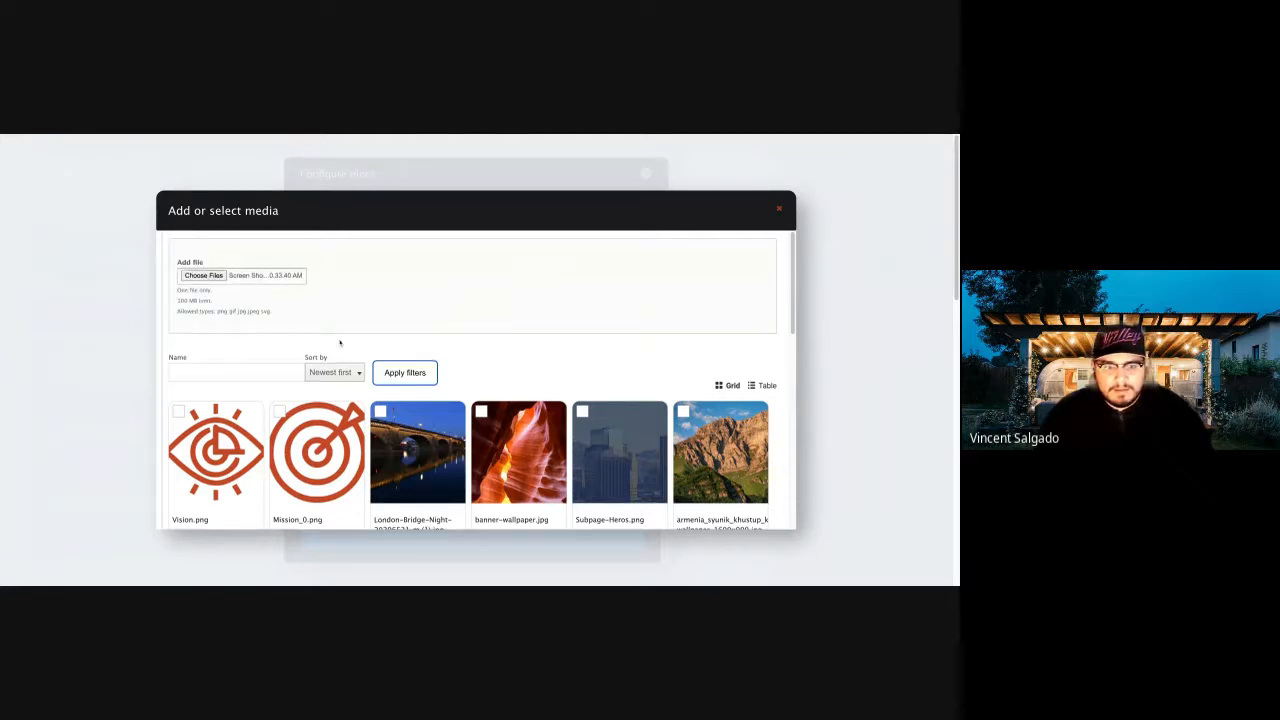
pyautogui.scroll(-3, 340, 335)
pyautogui.scroll(3, 340, 340)
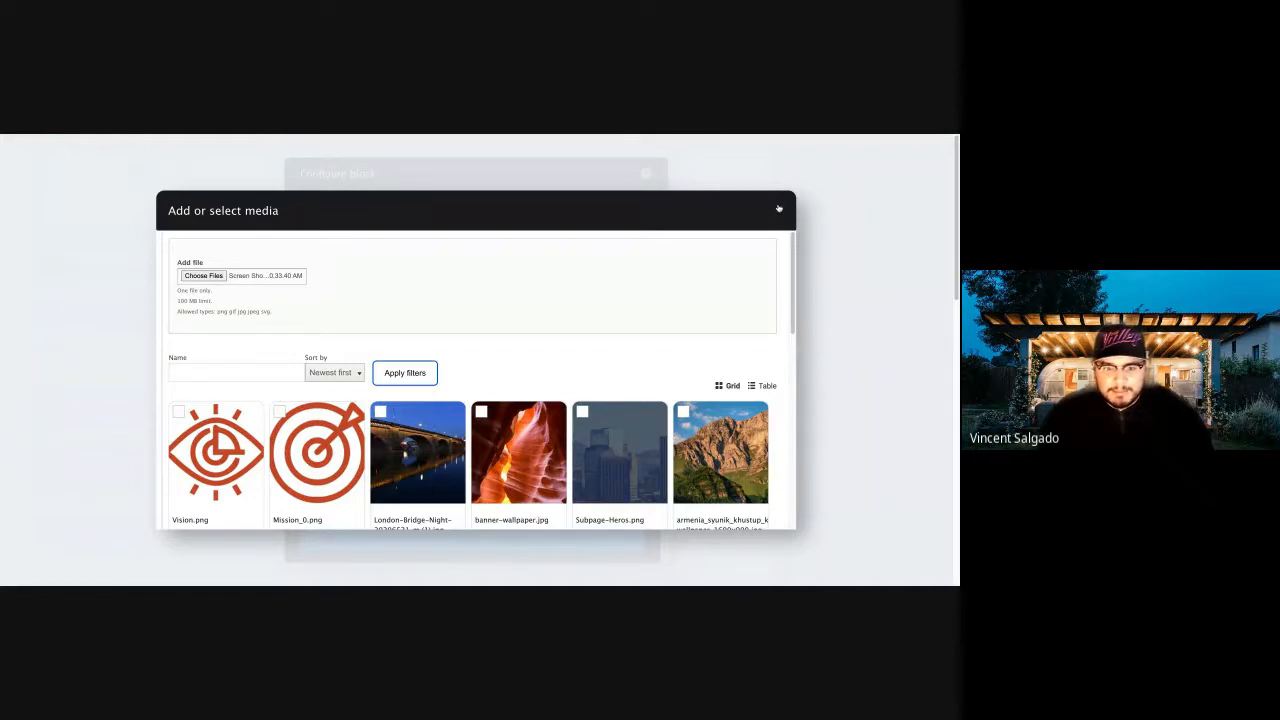
pyautogui.scroll(-3, 536, 352)
pyautogui.scroll(2, 536, 352)
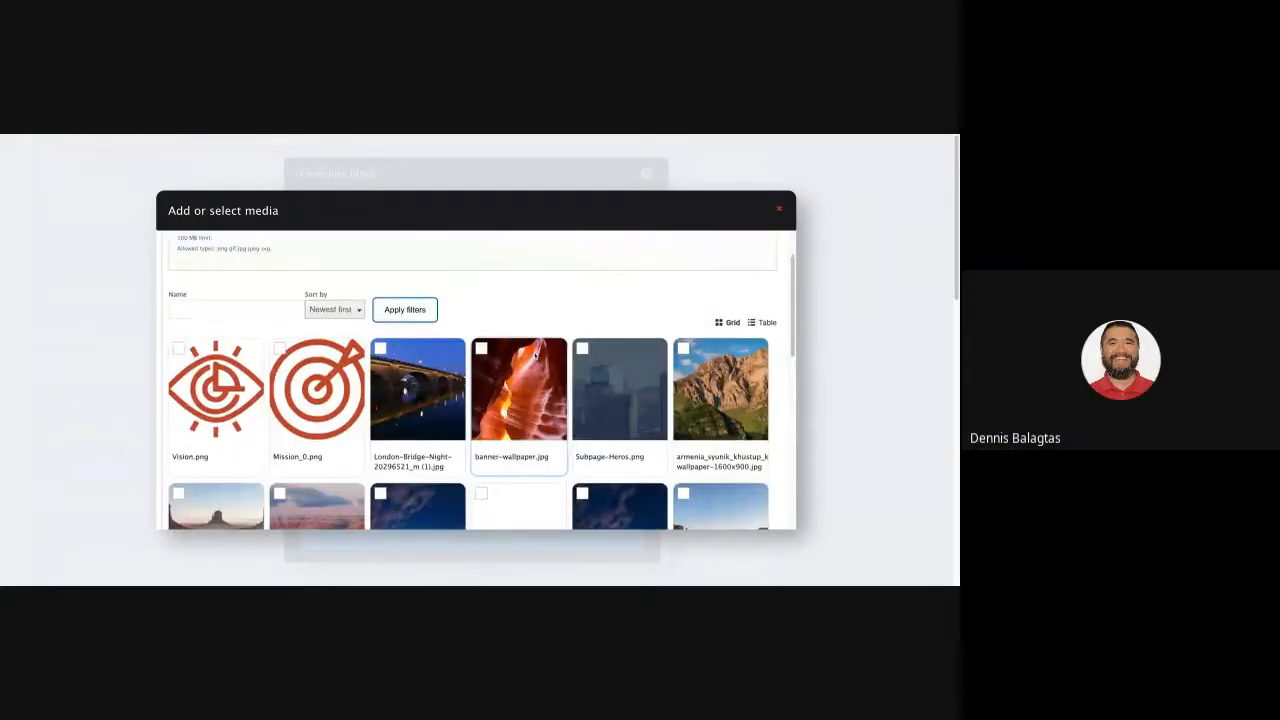
pyautogui.scroll(1, 536, 352)
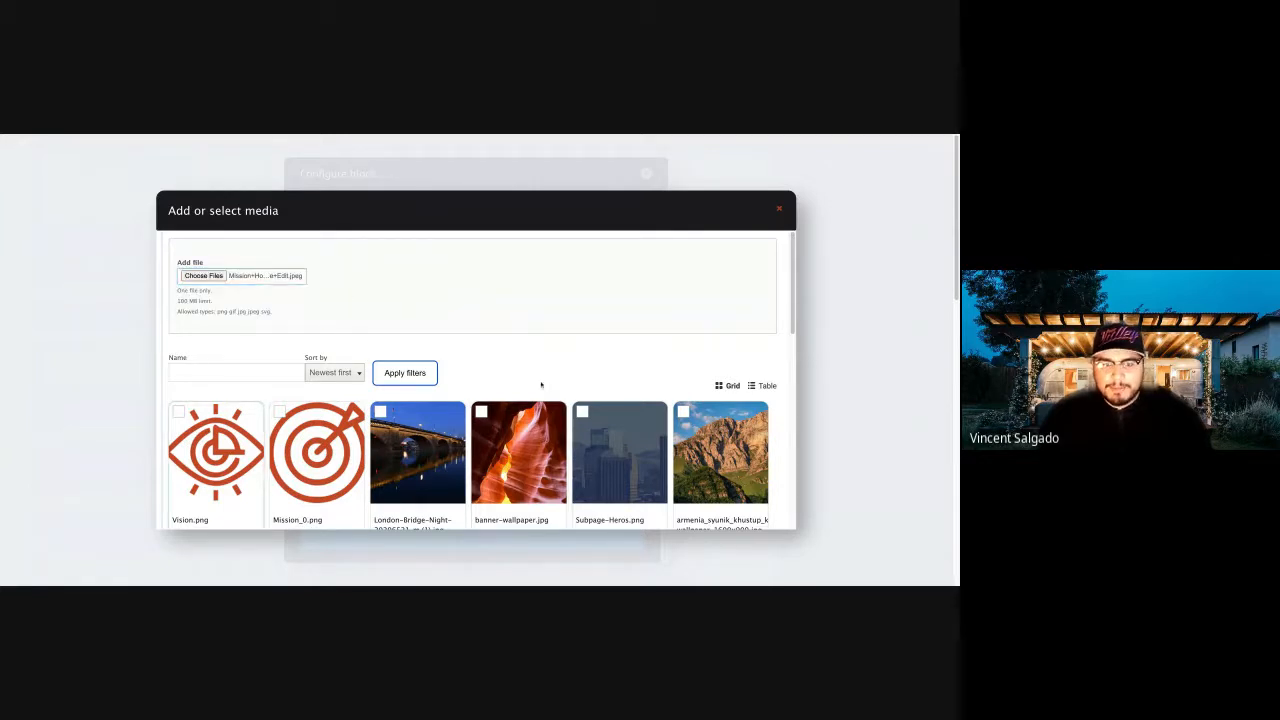
# Try to insert the existing London-Bridge-Night image from the media library into the banner, and close the library.
pyautogui.scroll(-3, 340, 363)
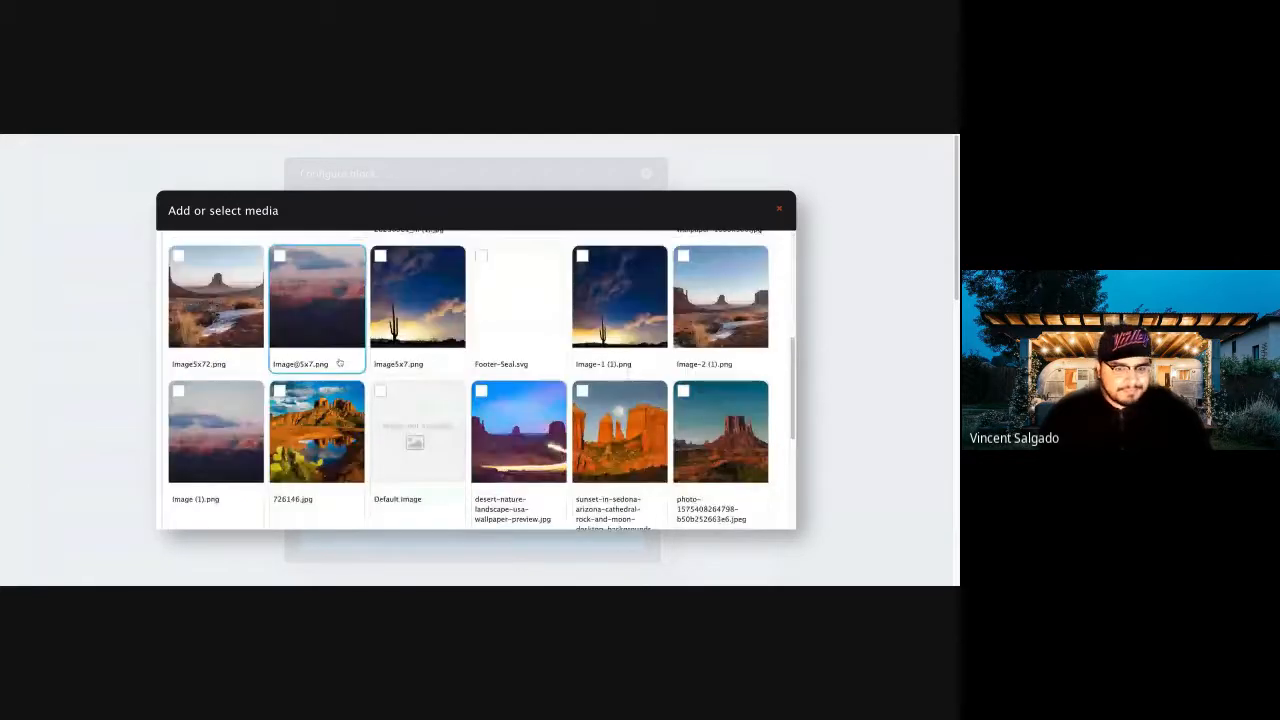
pyautogui.scroll(3, 338, 363)
pyautogui.click(415, 373)
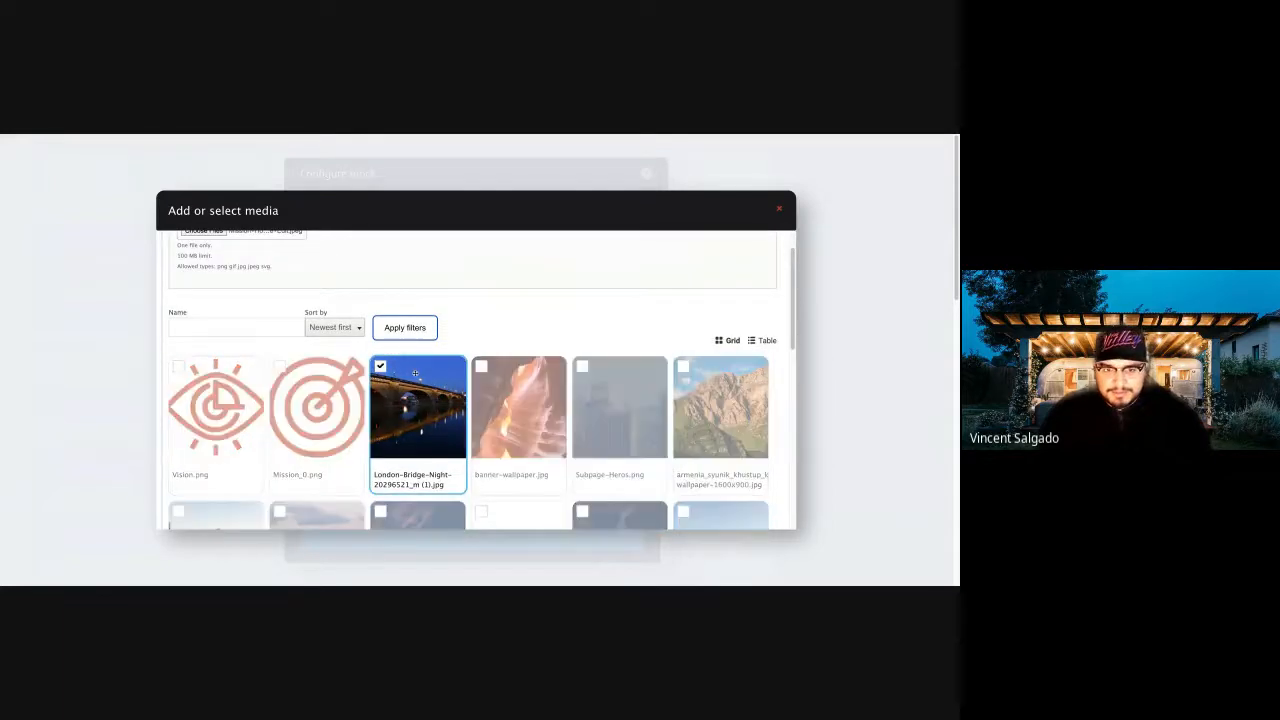
pyautogui.scroll(-10, 300, 420)
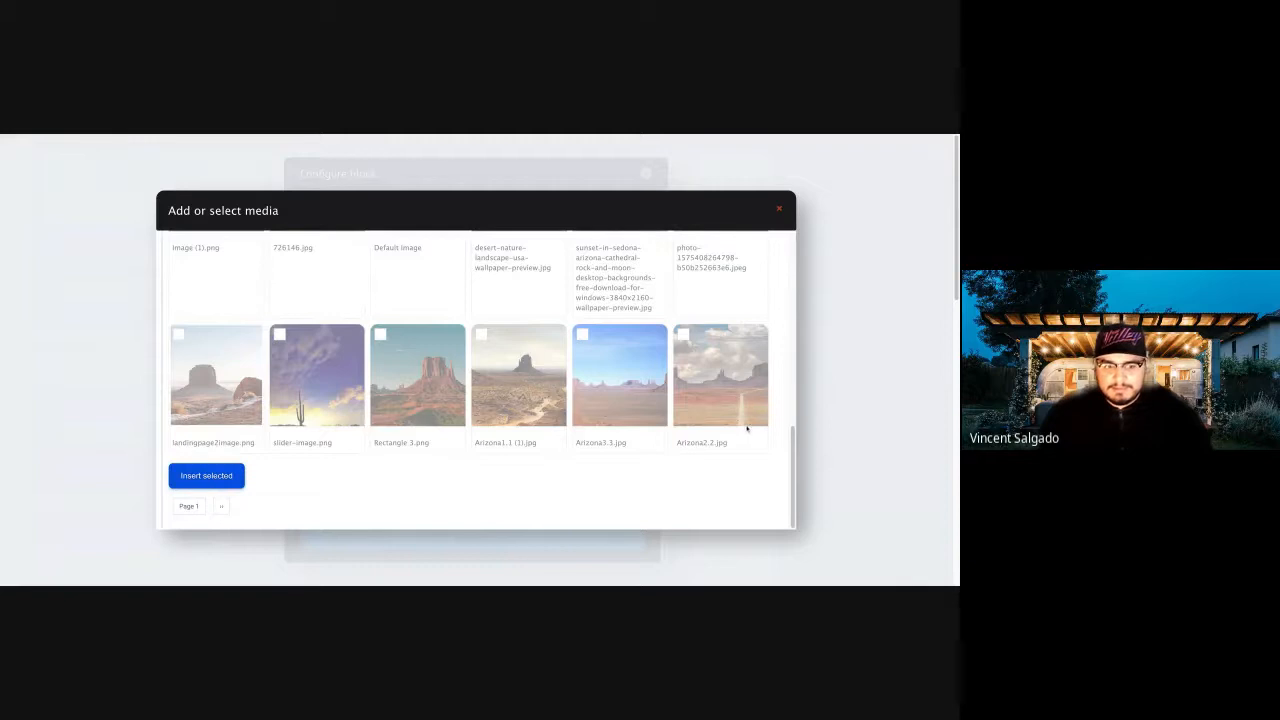
pyautogui.click(207, 477)
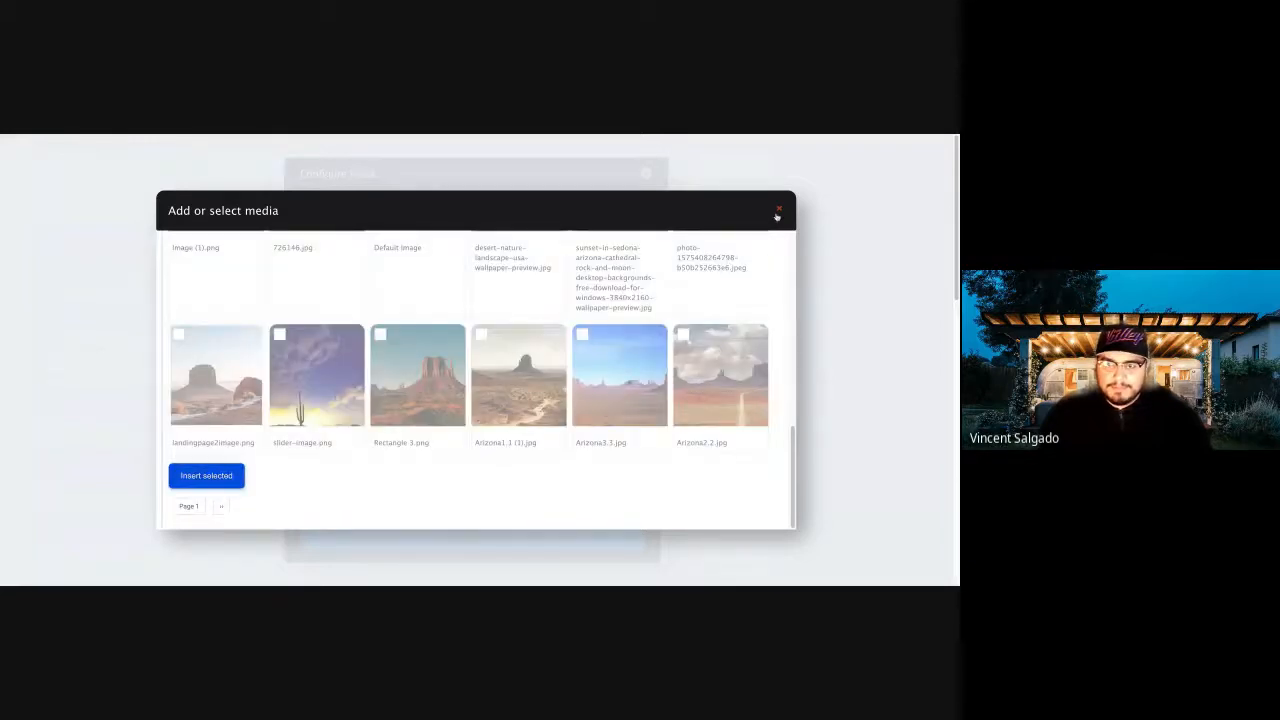
pyautogui.click(777, 214)
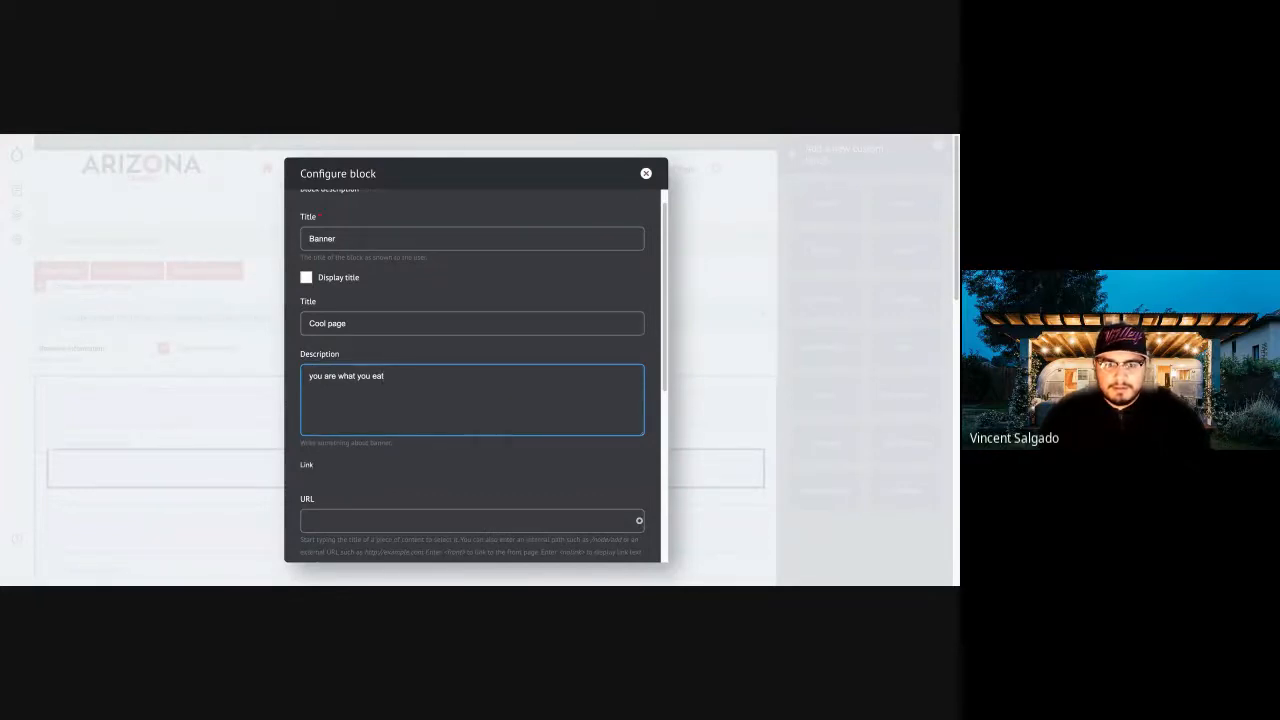
# Retry inserting the London-Bridge-Night image as the banner's media, and abandon the unsaved banner block.
pyautogui.scroll(-5, 466, 450)
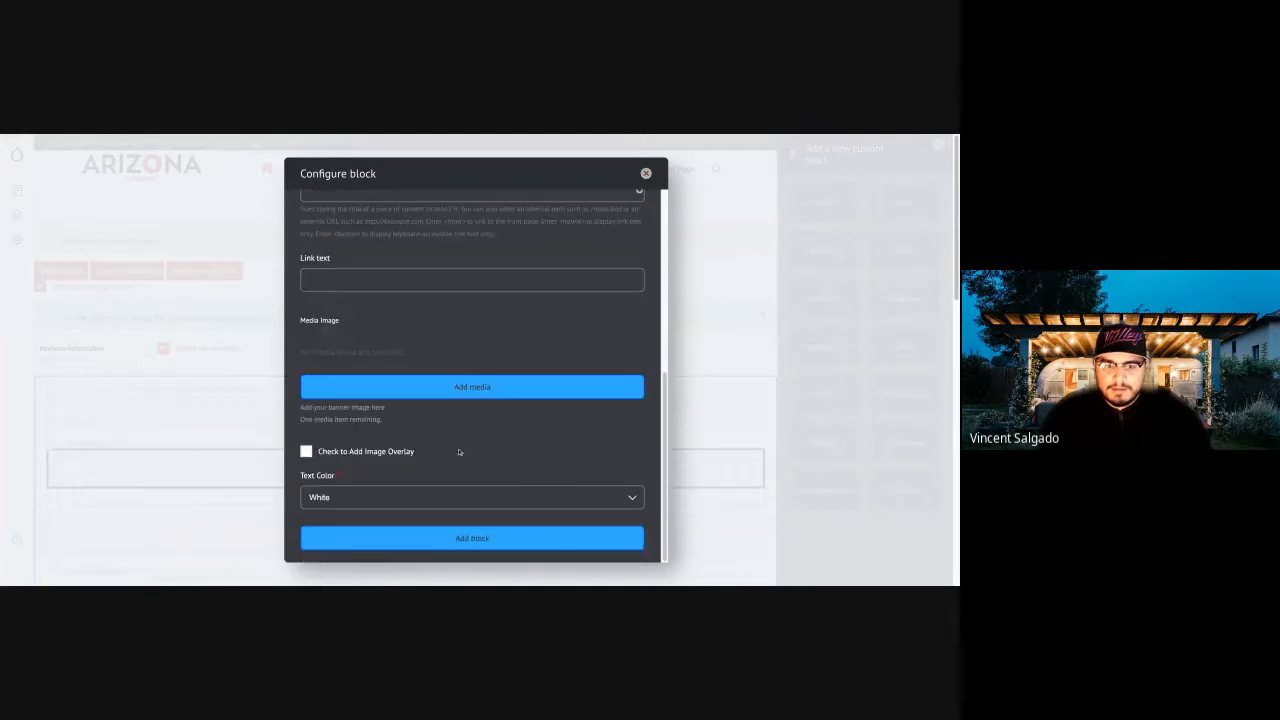
pyautogui.click(428, 389)
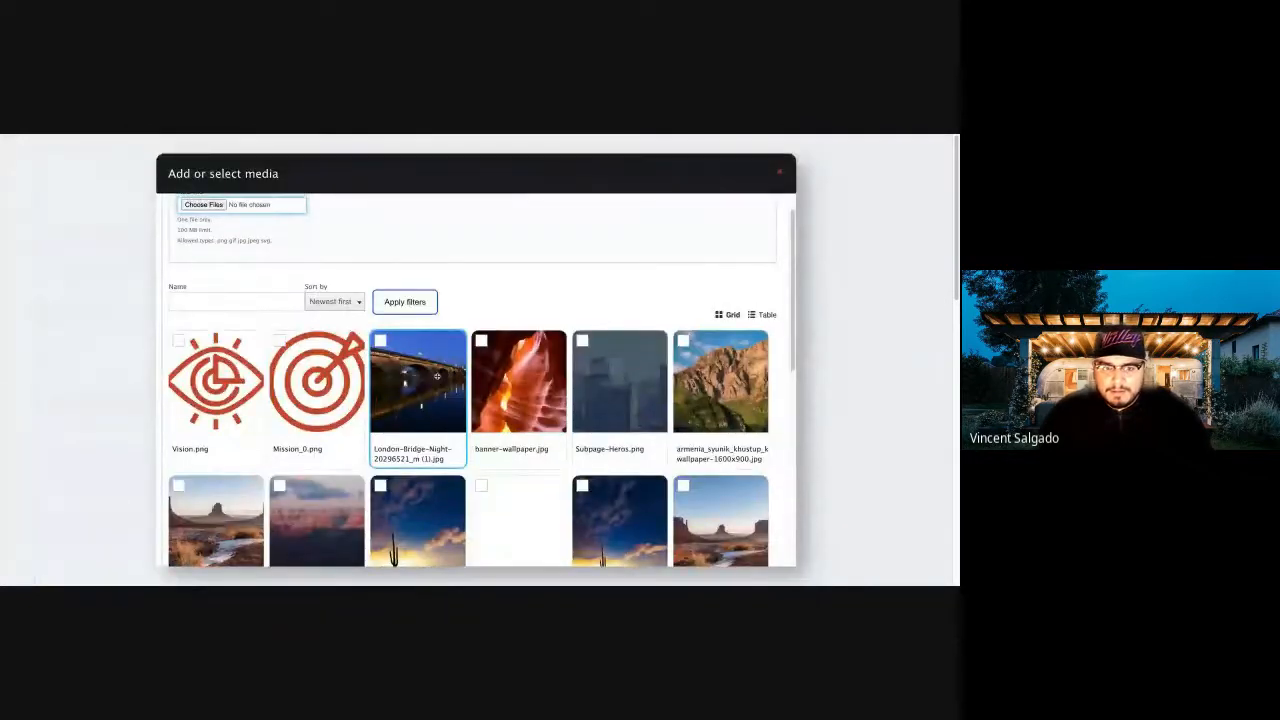
pyautogui.click(437, 376)
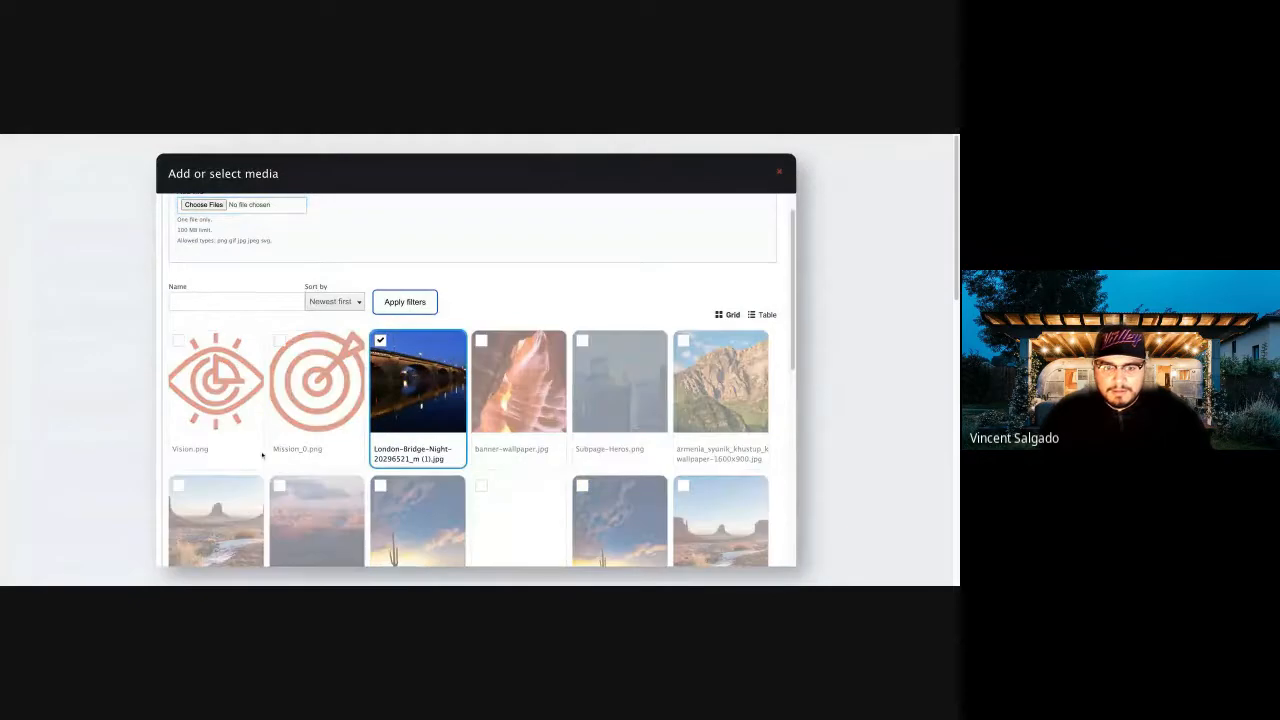
pyautogui.scroll(-10, 230, 460)
pyautogui.click(203, 513)
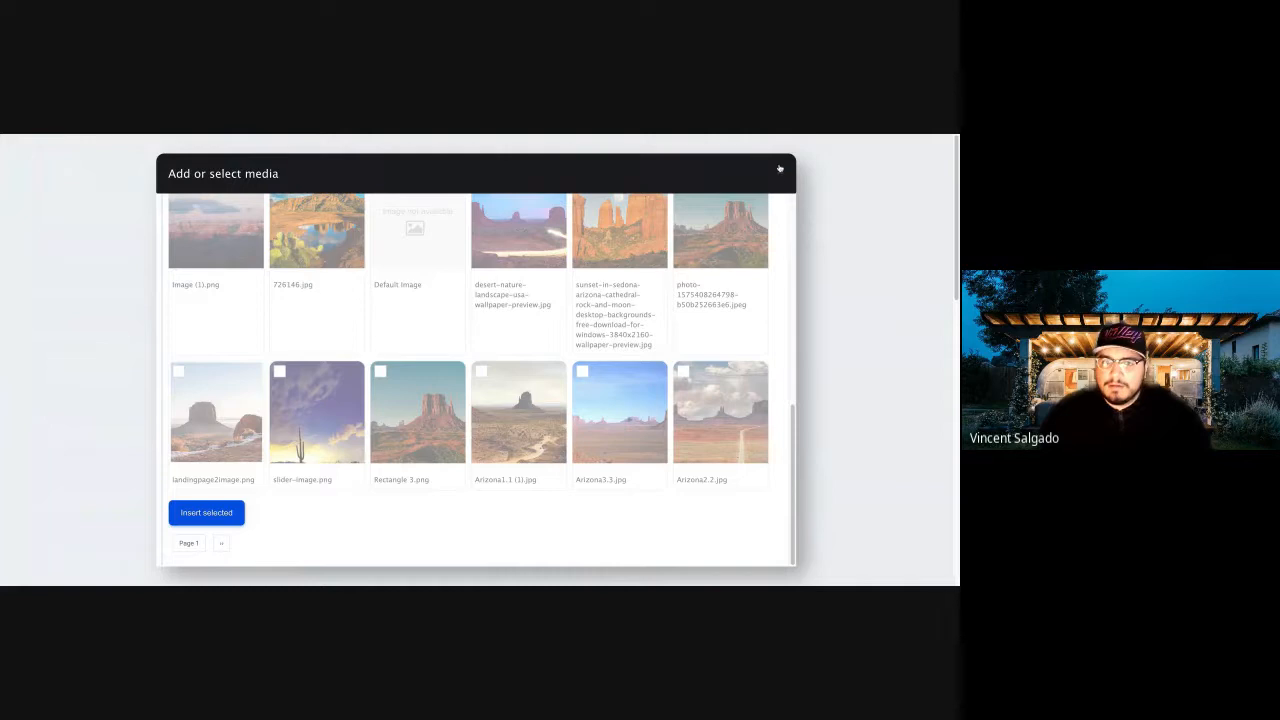
pyautogui.click(780, 173)
pyautogui.click(647, 174)
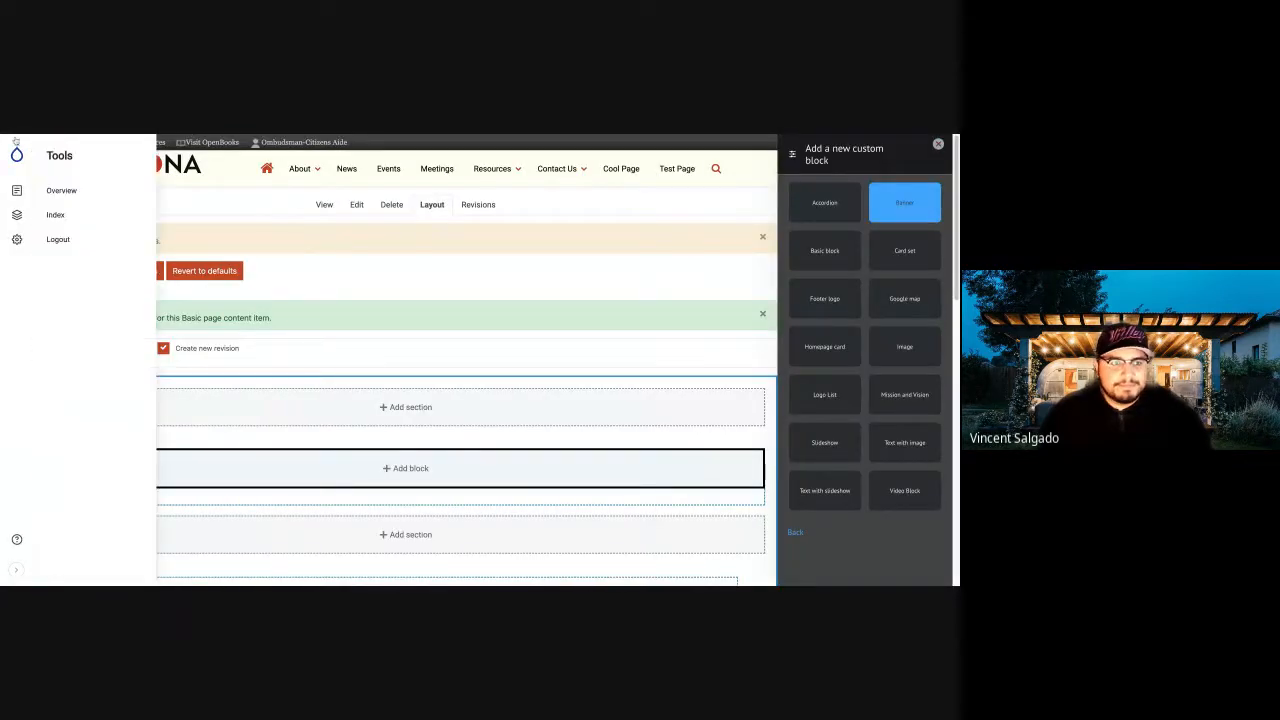
# Return to the Cool Page layout from the site's home page and start a new custom Banner block in Section 1.
pyautogui.moveTo(15, 178)
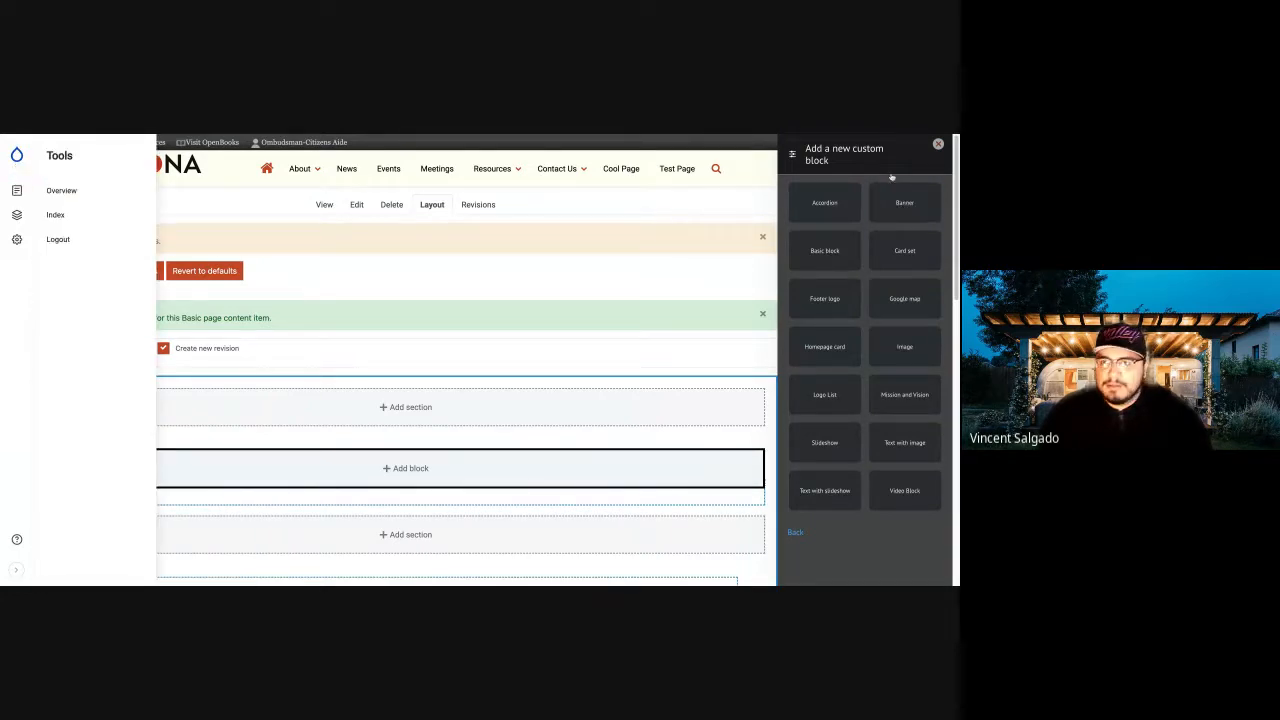
pyautogui.click(939, 146)
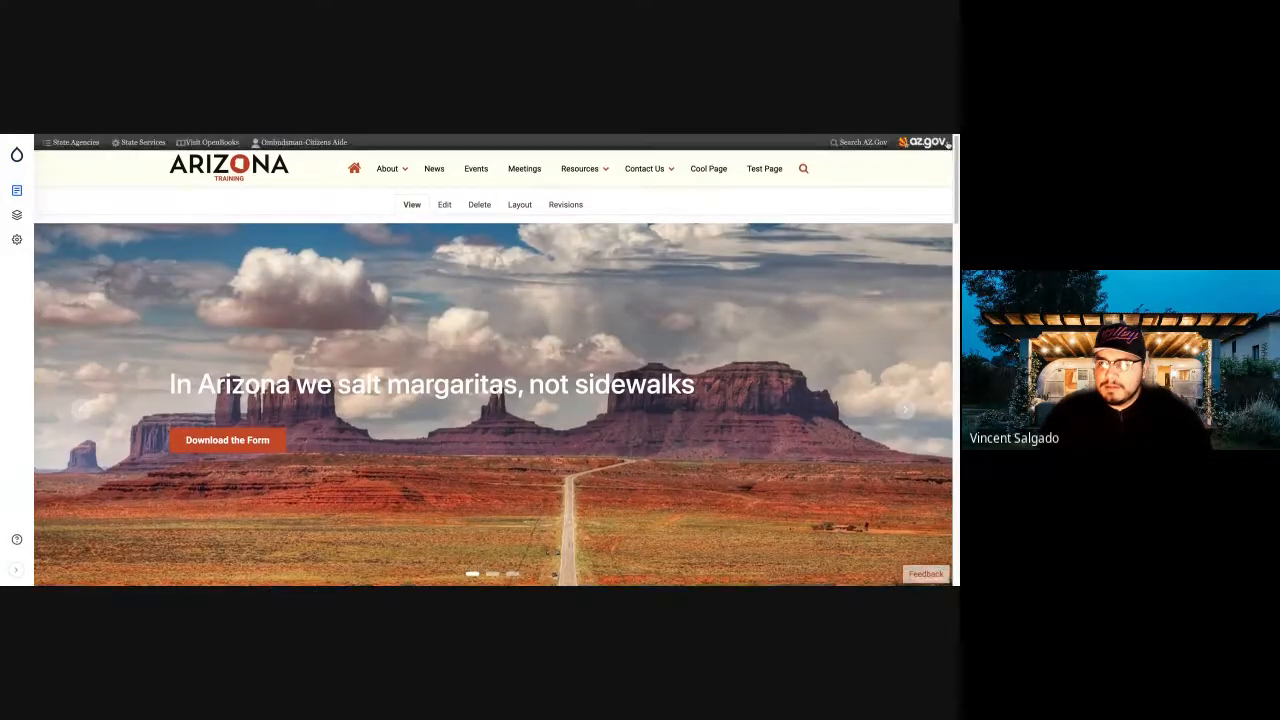
pyautogui.moveTo(673, 170)
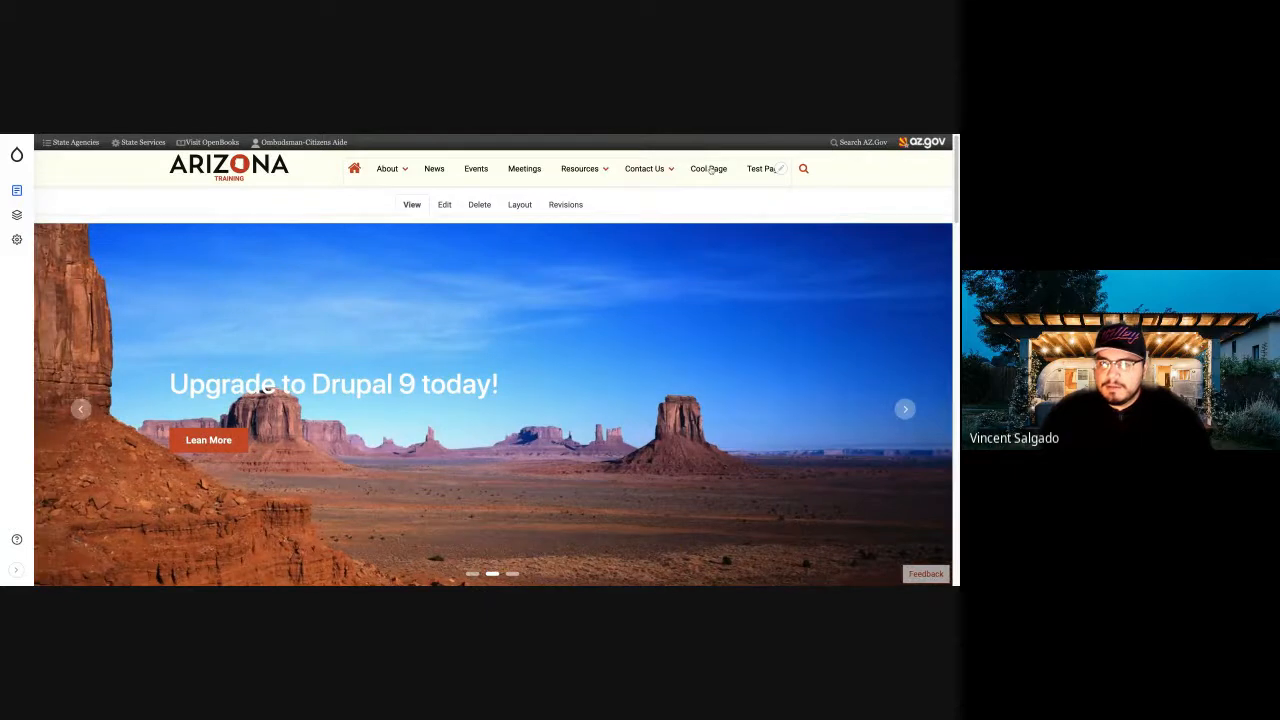
pyautogui.click(710, 169)
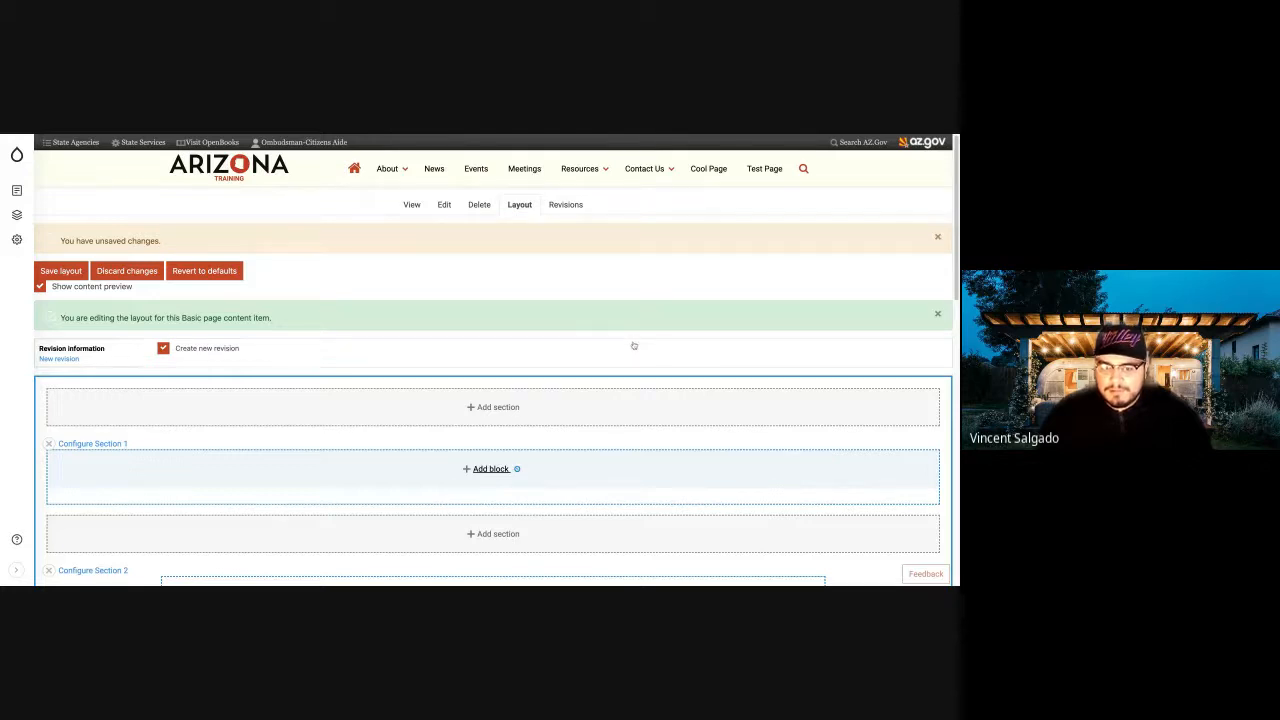
pyautogui.click(846, 190)
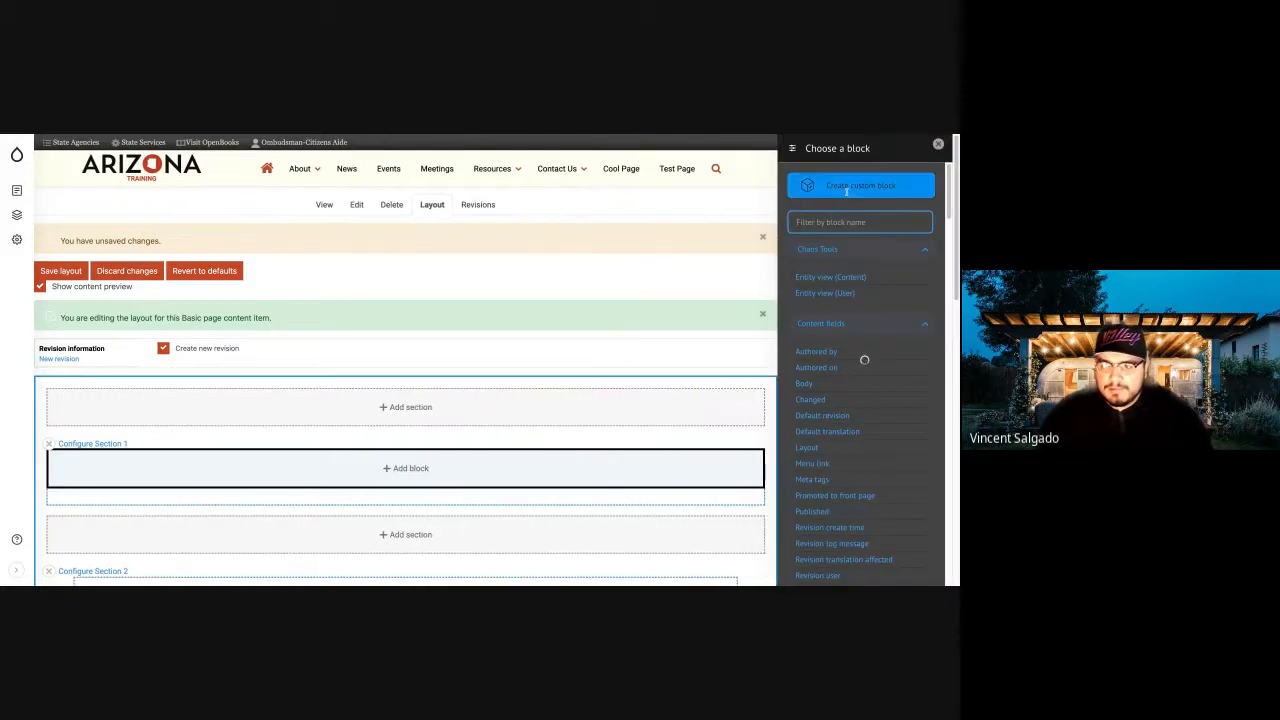
pyautogui.click(899, 205)
pyautogui.click(899, 205)
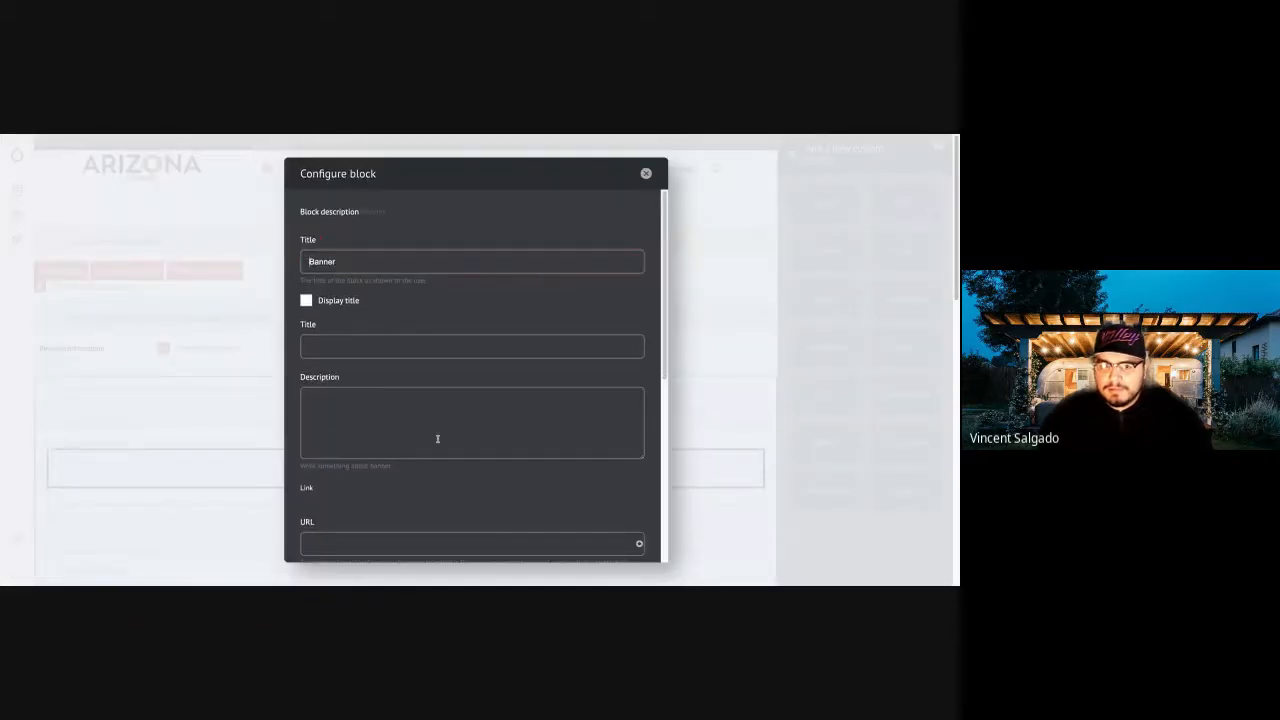
# Fill in the new banner with the title "Cool Page" and the description "You are what you eat".
pyautogui.click(407, 339)
pyautogui.write('Cool page')
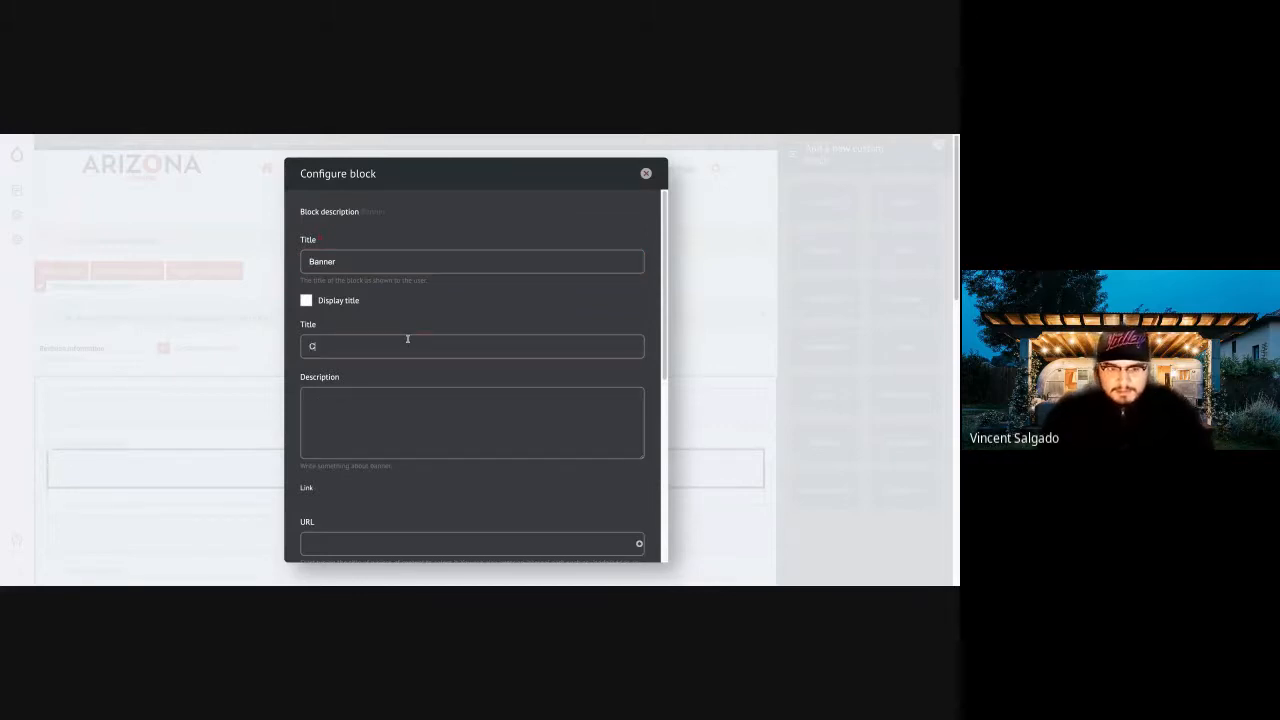
pyautogui.press('BackSpace')
pyautogui.press('BackSpace')
pyautogui.press('BackSpace')
pyautogui.write('Page')
pyautogui.press('BackSpace')
pyautogui.press('BackSpace')
pyautogui.write('ge')
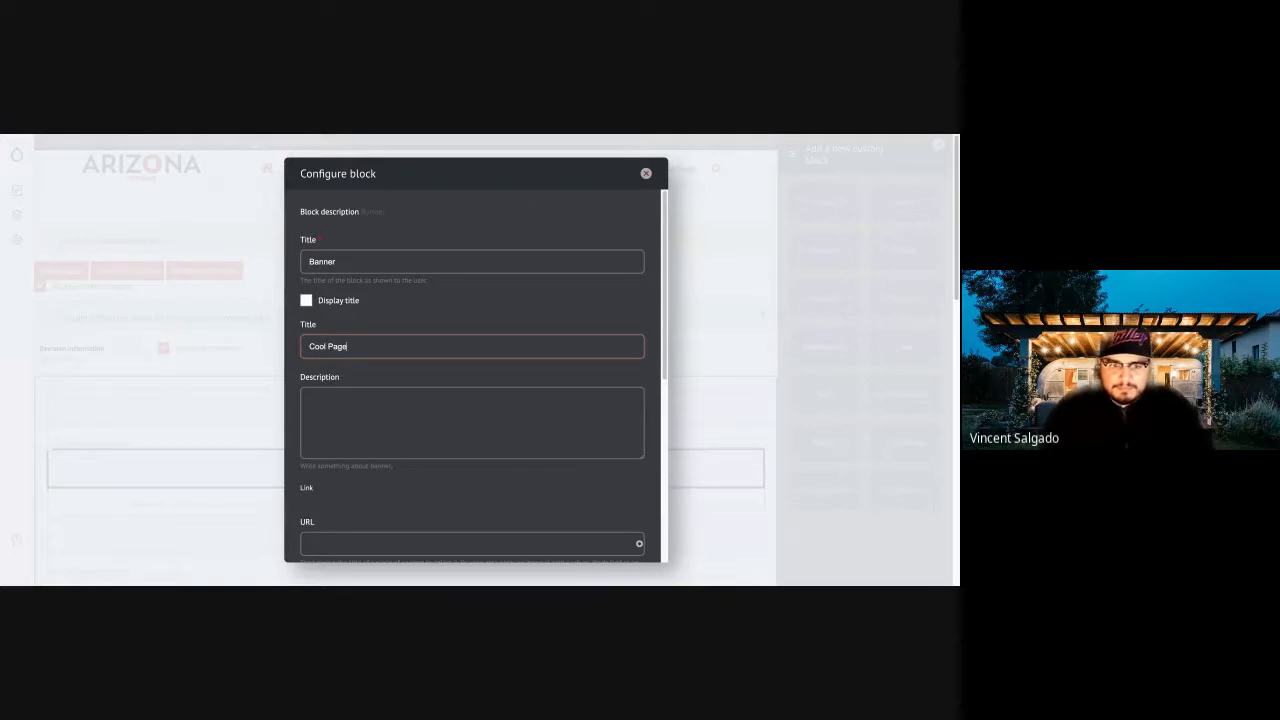
pyautogui.click(428, 417)
pyautogui.write('You are what you eat')
# Try to add the London-Bridge-Night library image to the new banner, and return to the block's settings.
pyautogui.scroll(-5, 444, 389)
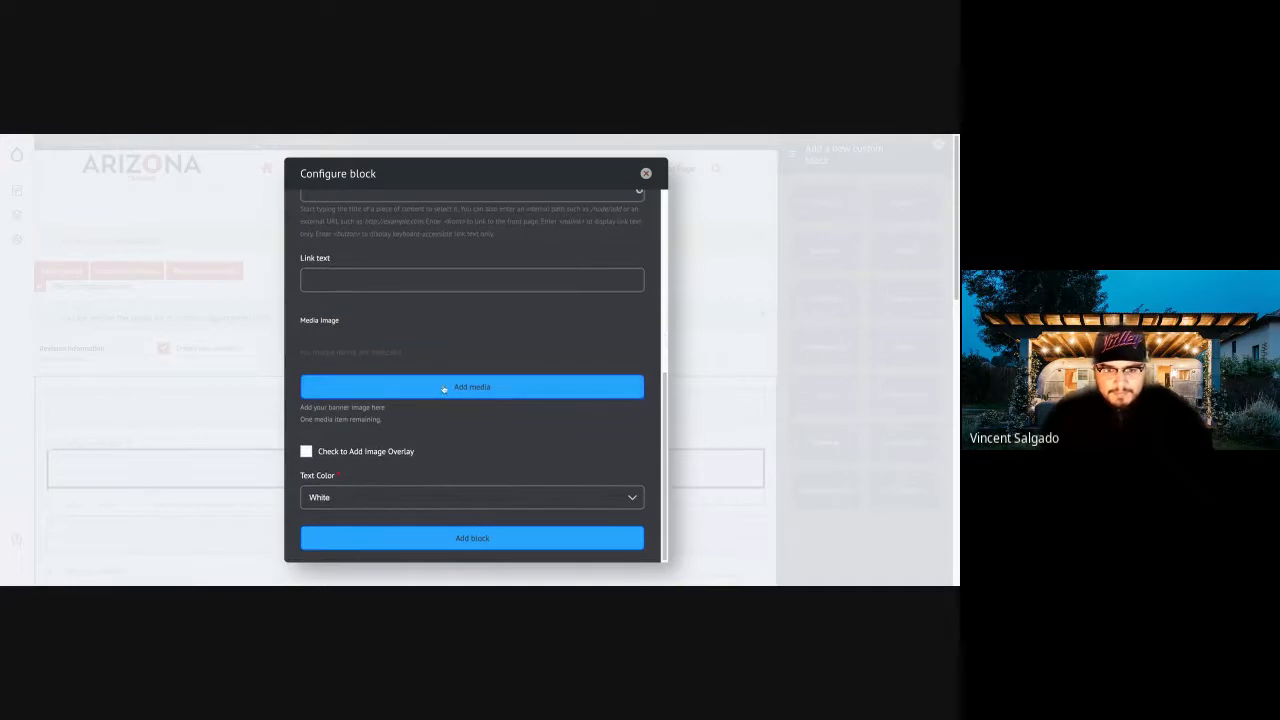
pyautogui.click(444, 389)
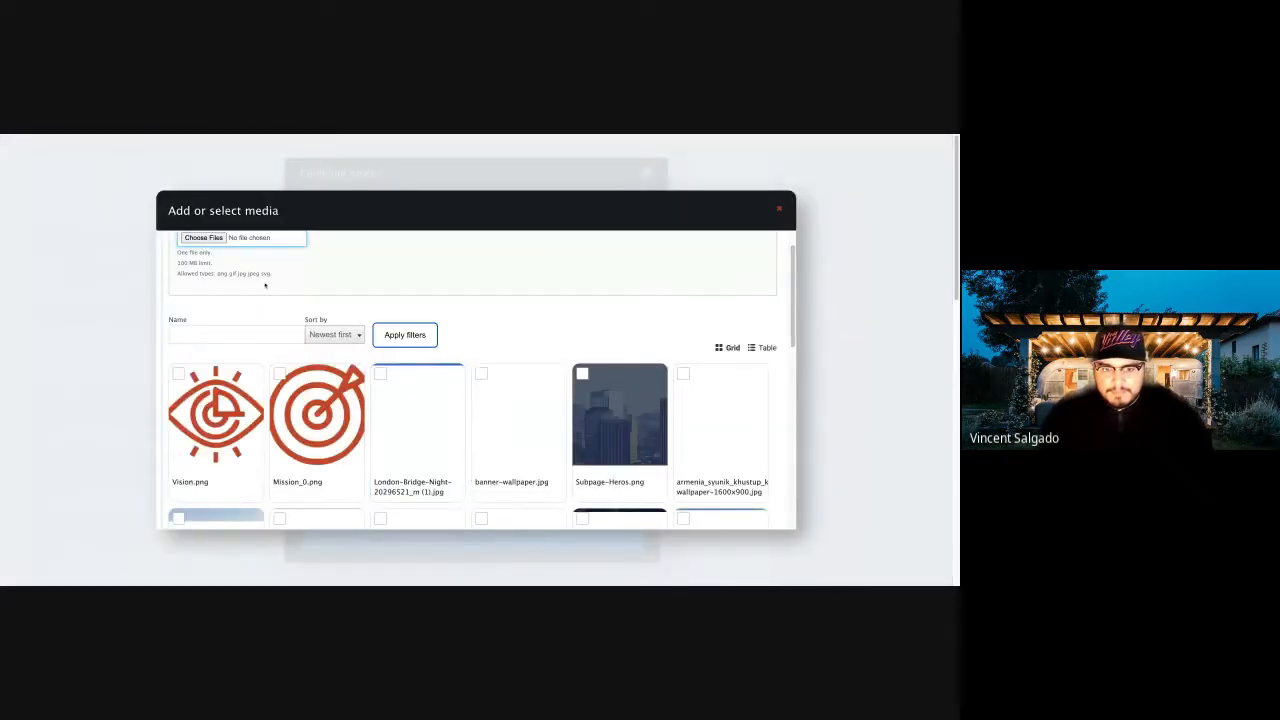
pyautogui.click(418, 415)
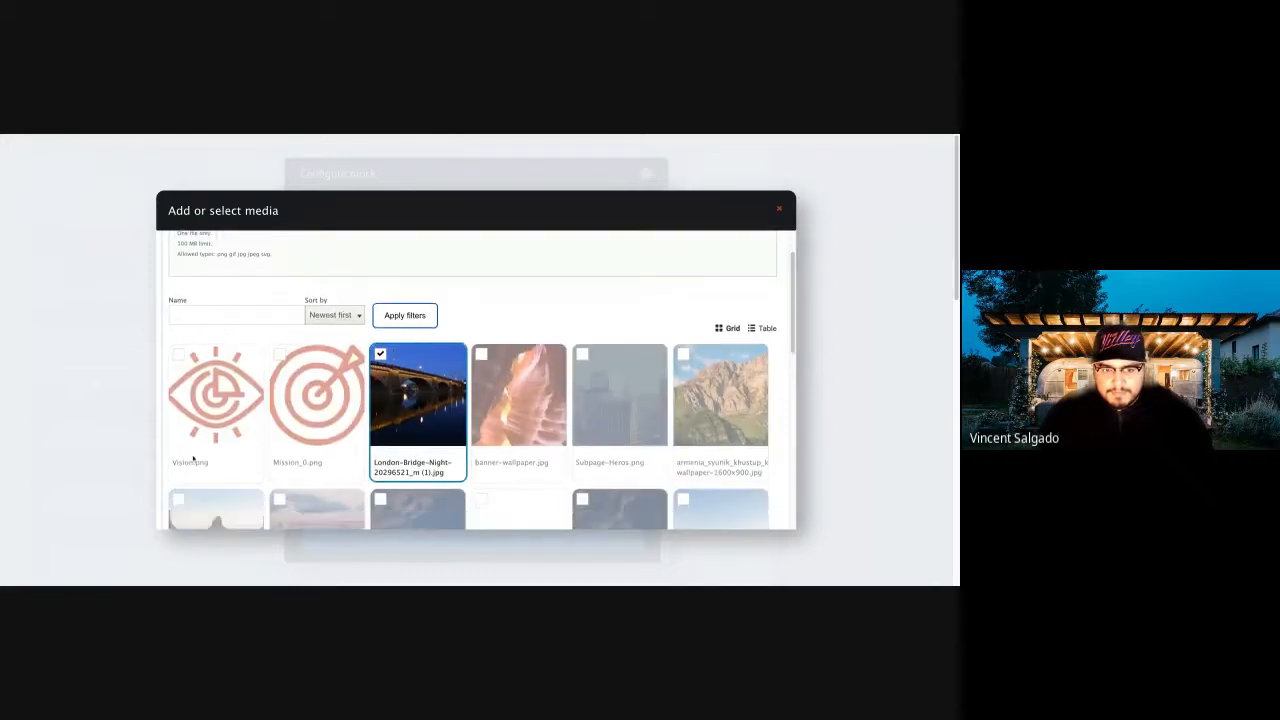
pyautogui.scroll(-5, 193, 457)
pyautogui.click(189, 484)
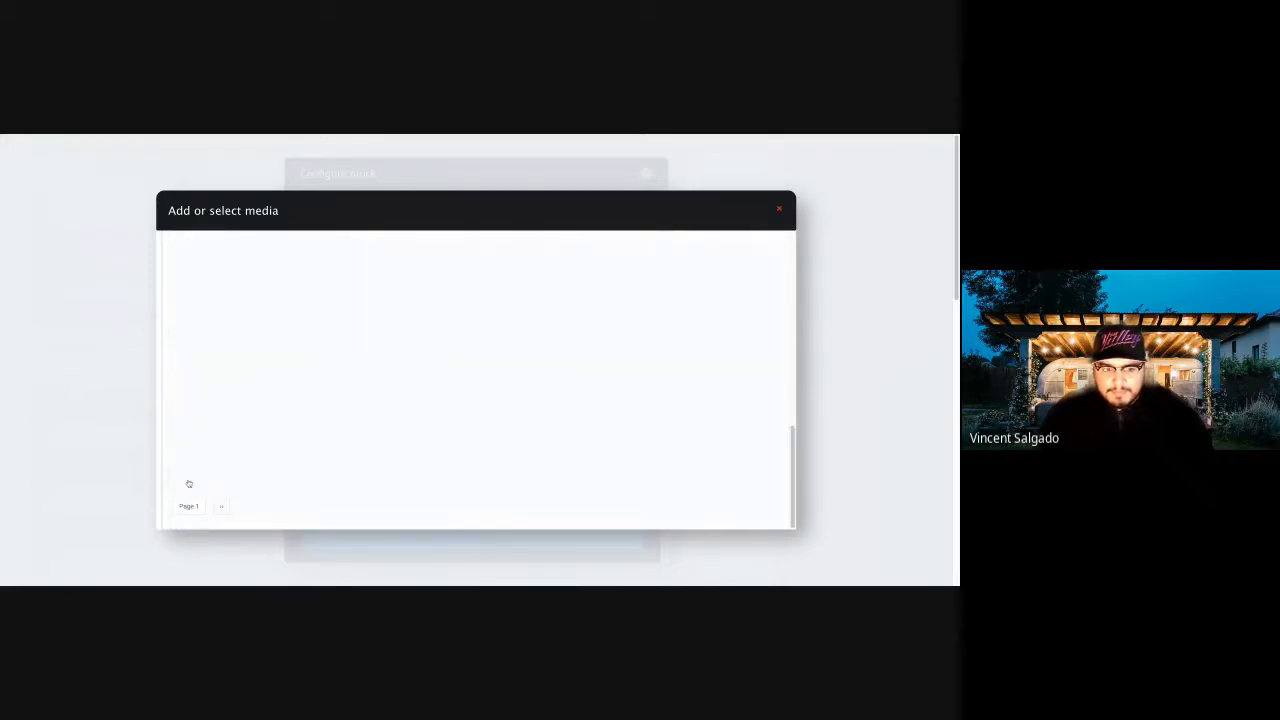
pyautogui.scroll(10, 325, 448)
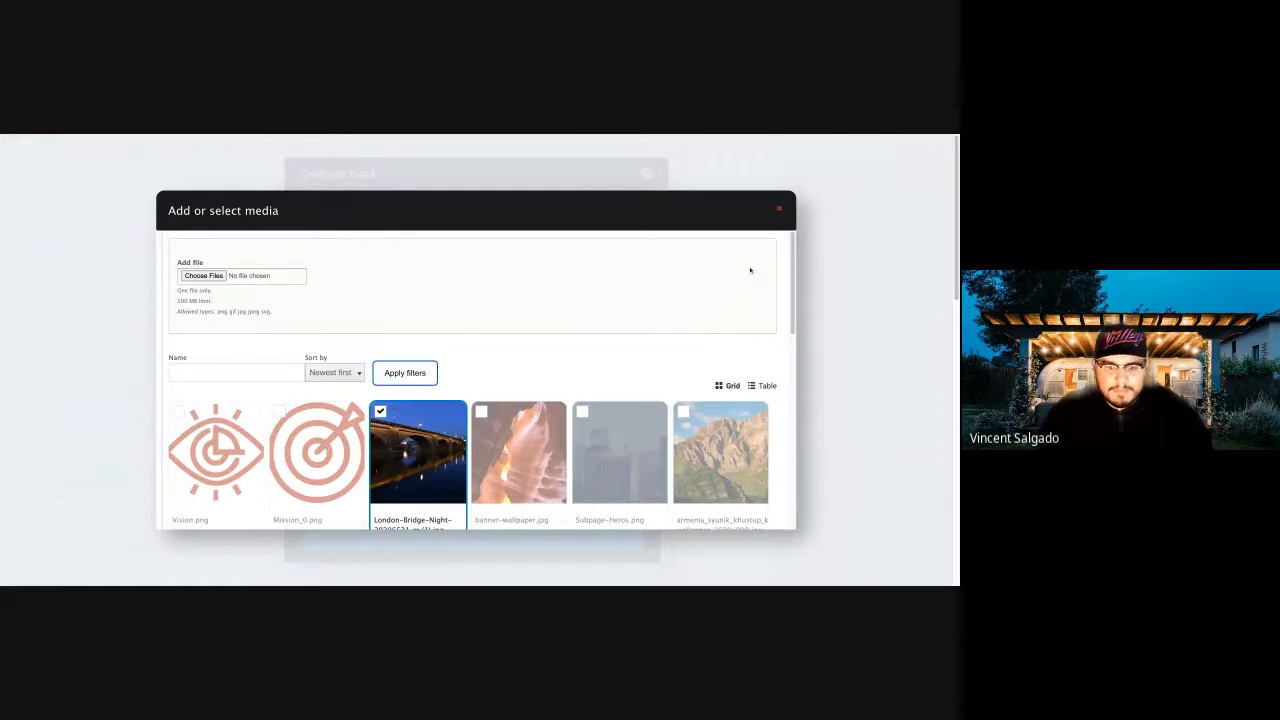
pyautogui.click(780, 209)
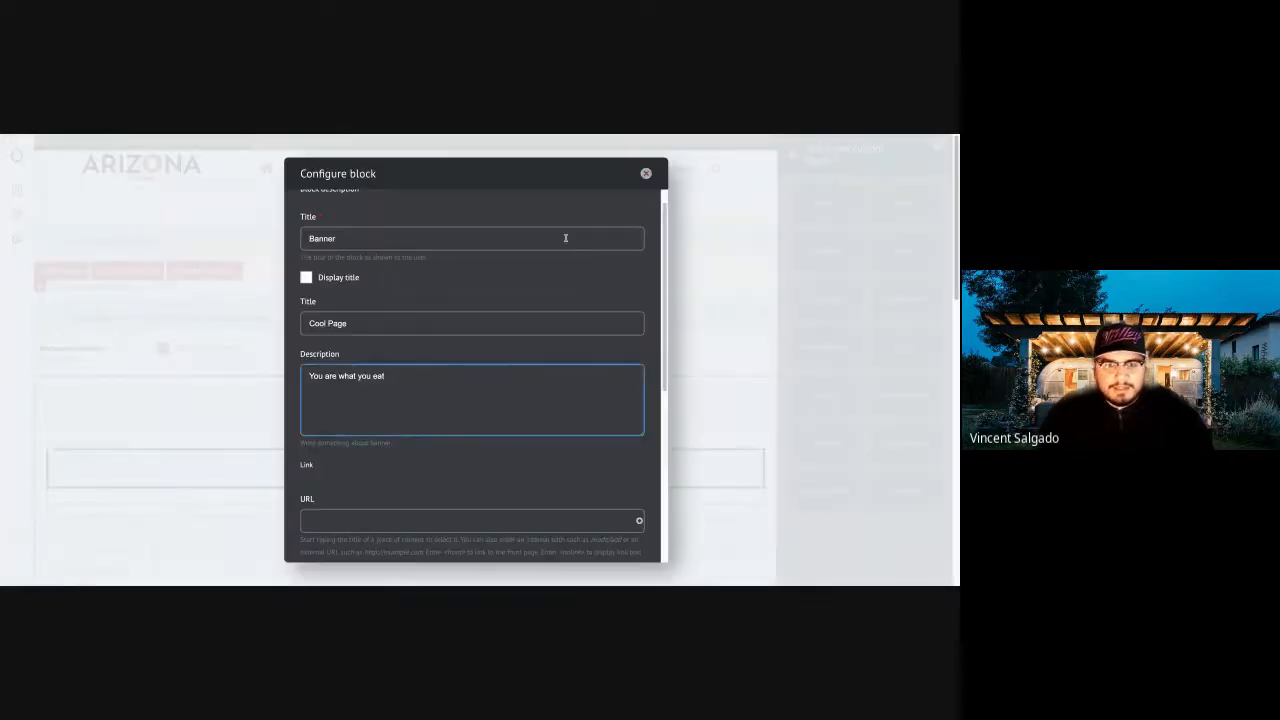
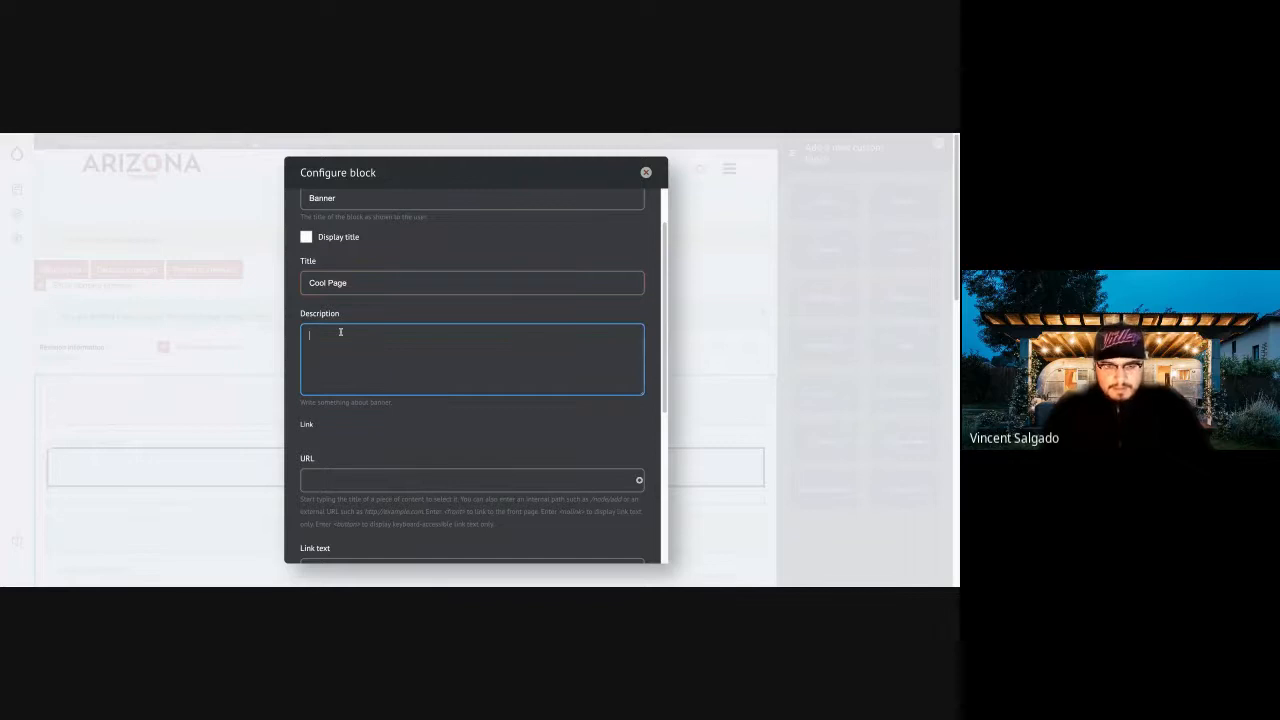
# Enter the banner description "You are what you eat" and browse the media library for a banner image, closing it without a selection.
pyautogui.write('You are what you eat')
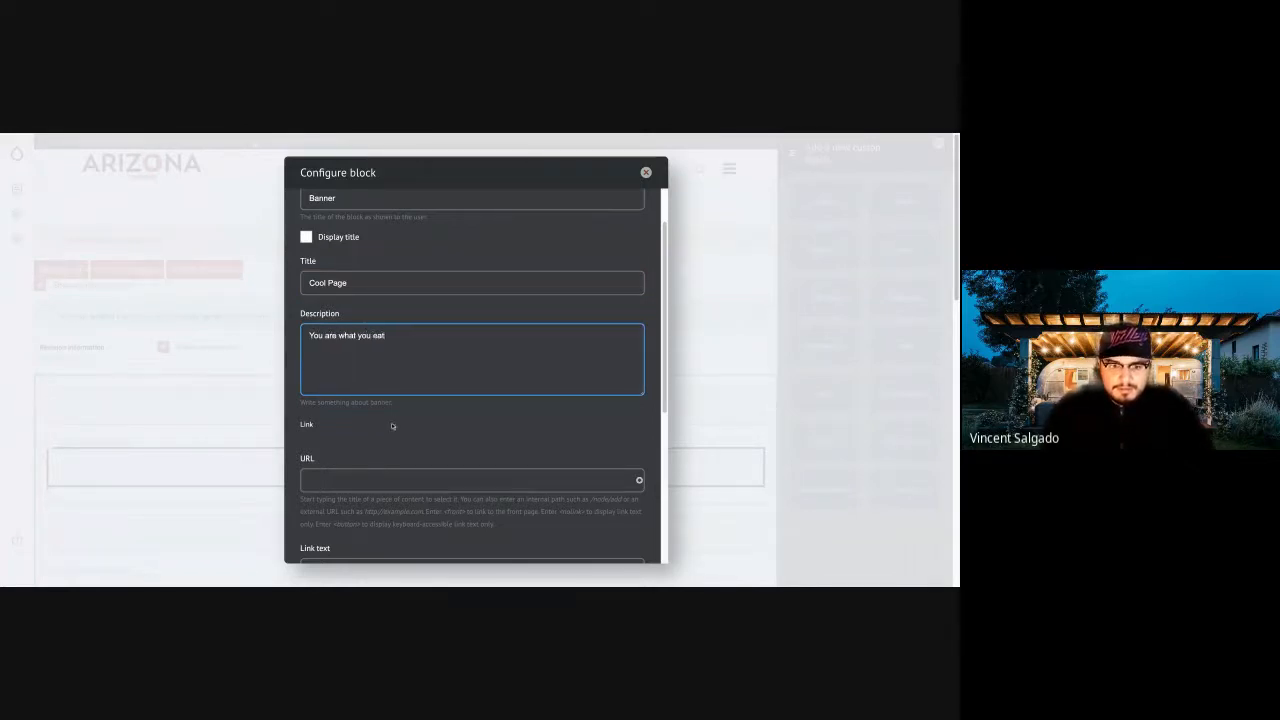
pyautogui.scroll(-3, 391, 423)
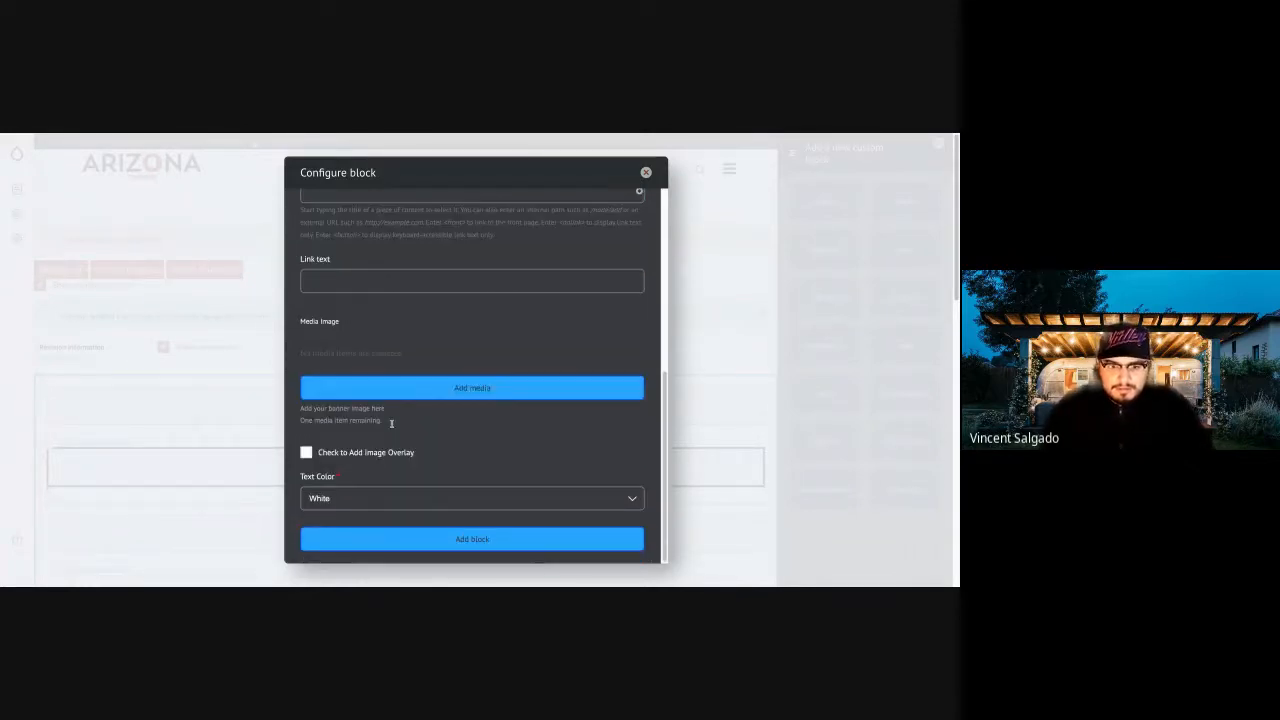
pyautogui.click(383, 381)
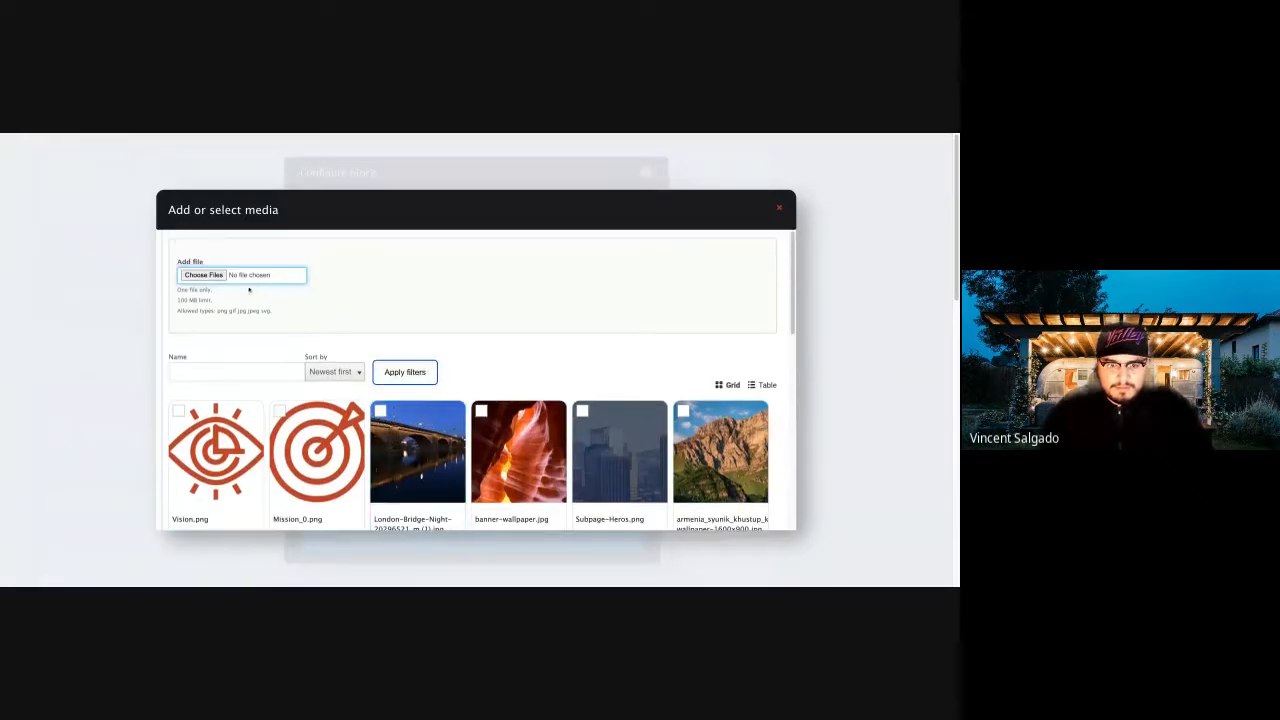
pyautogui.scroll(-10, 400, 460)
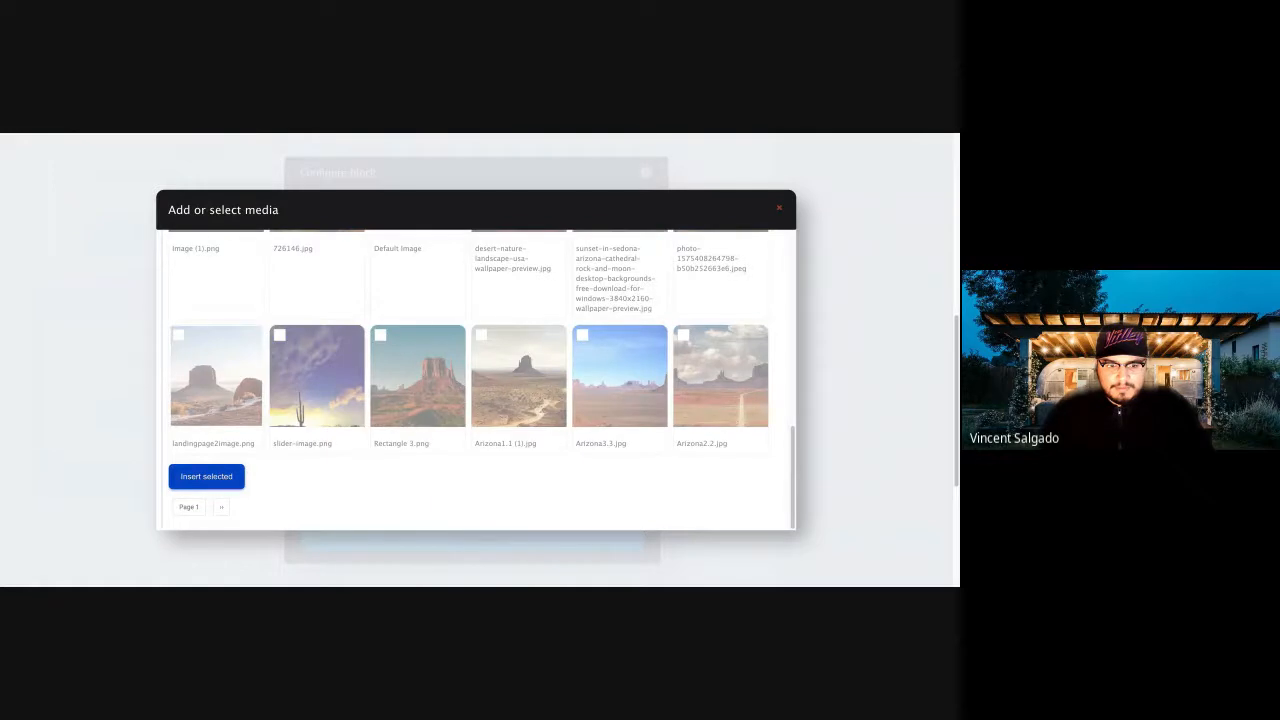
pyautogui.click(782, 210)
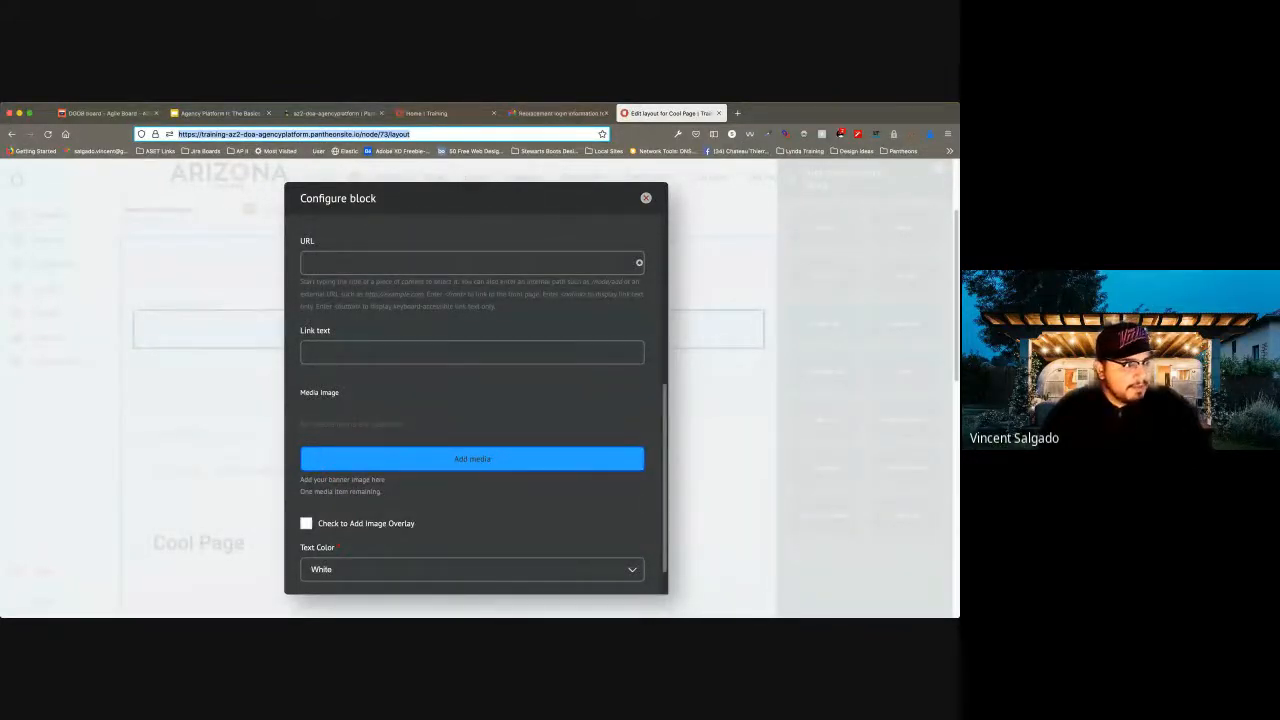
# Replace the "Test Image" description of the Cool Page banner block with "You are what you eat".
pyautogui.scroll(10, 472, 400)
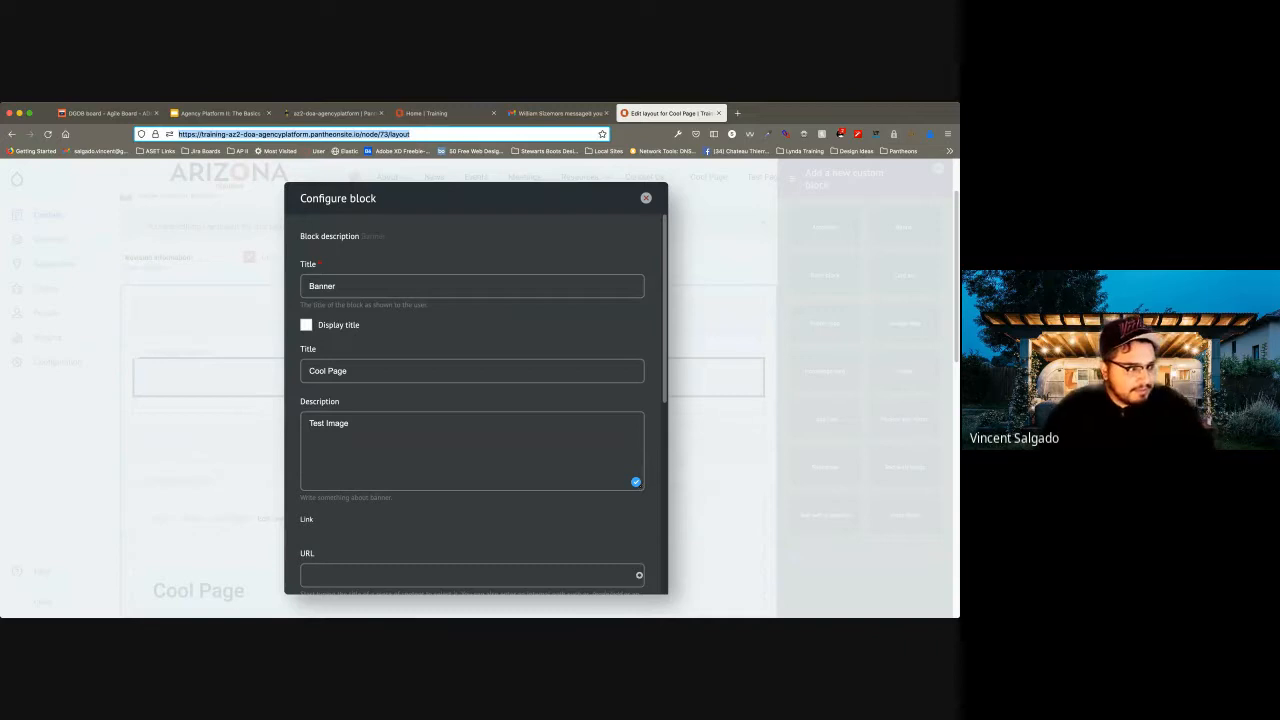
pyautogui.scroll(-1, 472, 400)
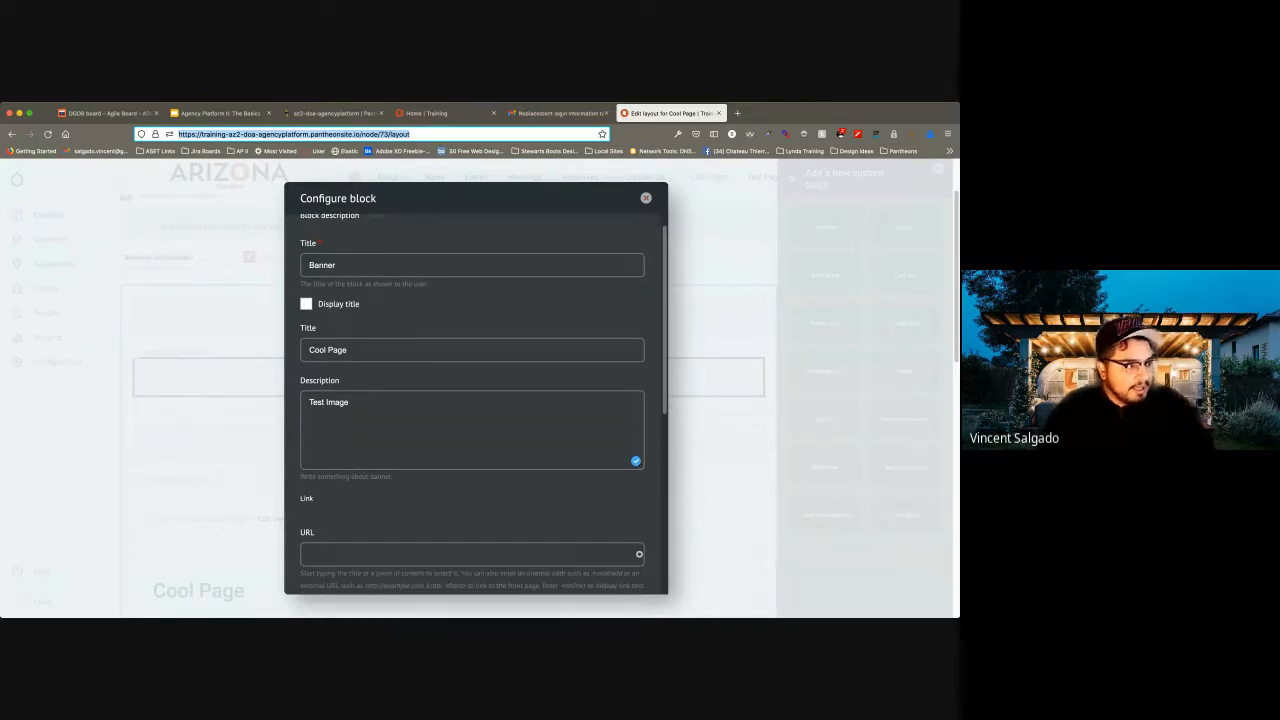
pyautogui.scroll(1, 472, 400)
pyautogui.scroll(-1, 472, 400)
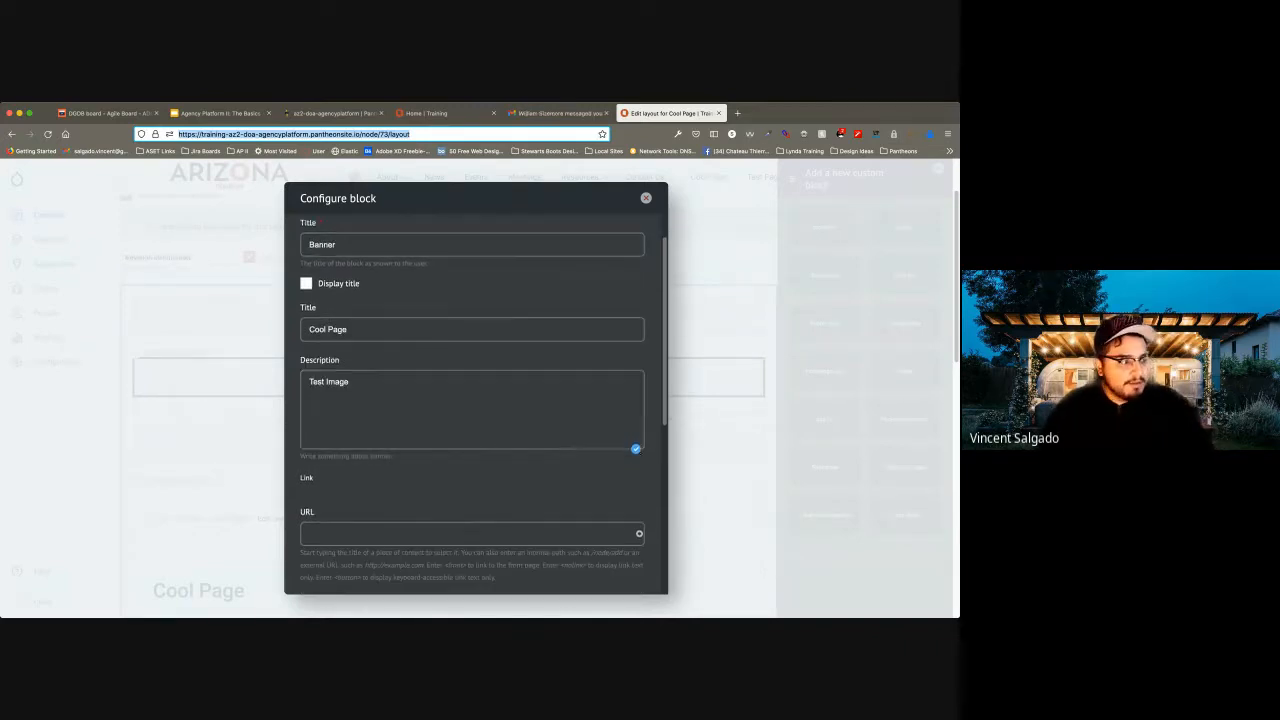
pyautogui.tripleClick(330, 371)
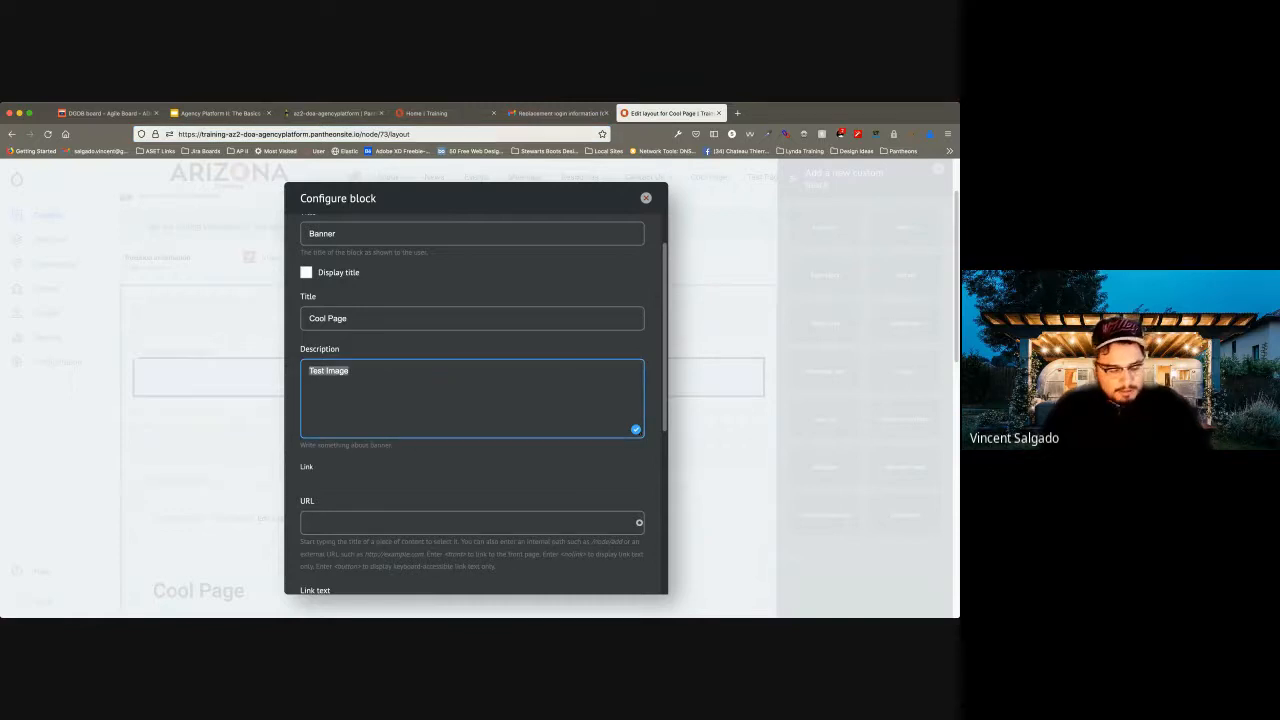
pyautogui.write('You')
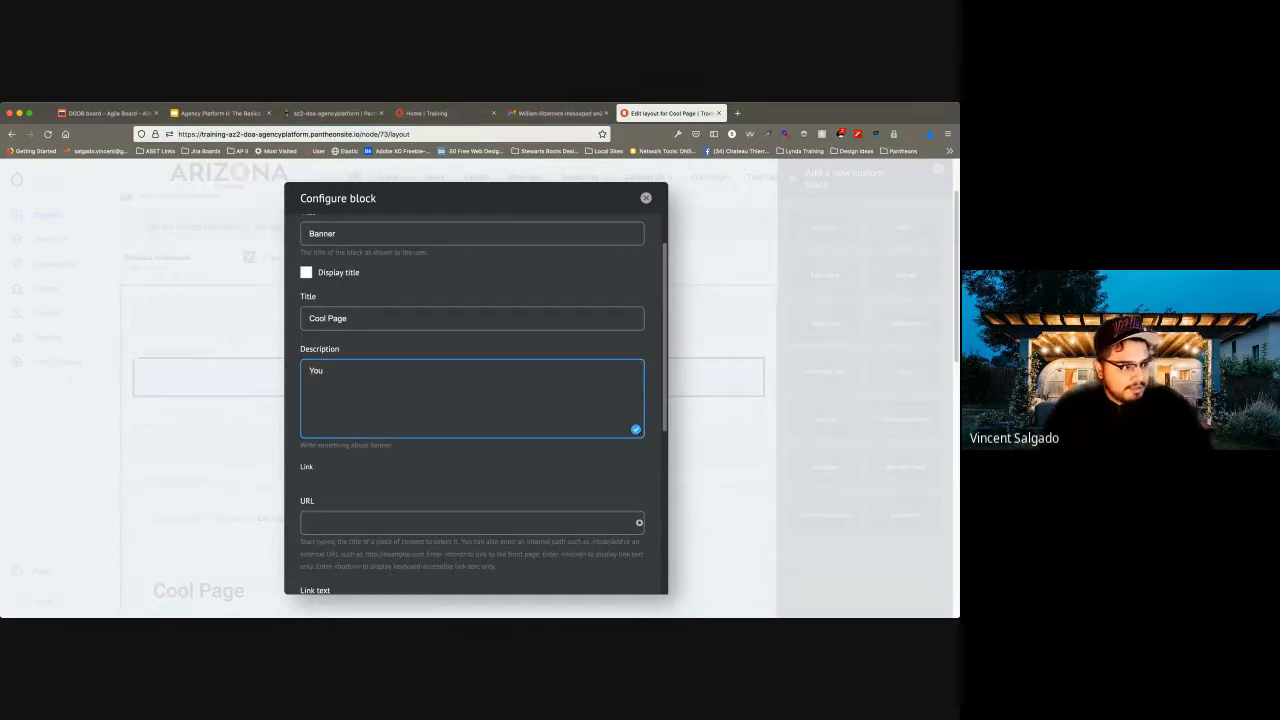
pyautogui.write(' are what you eat')
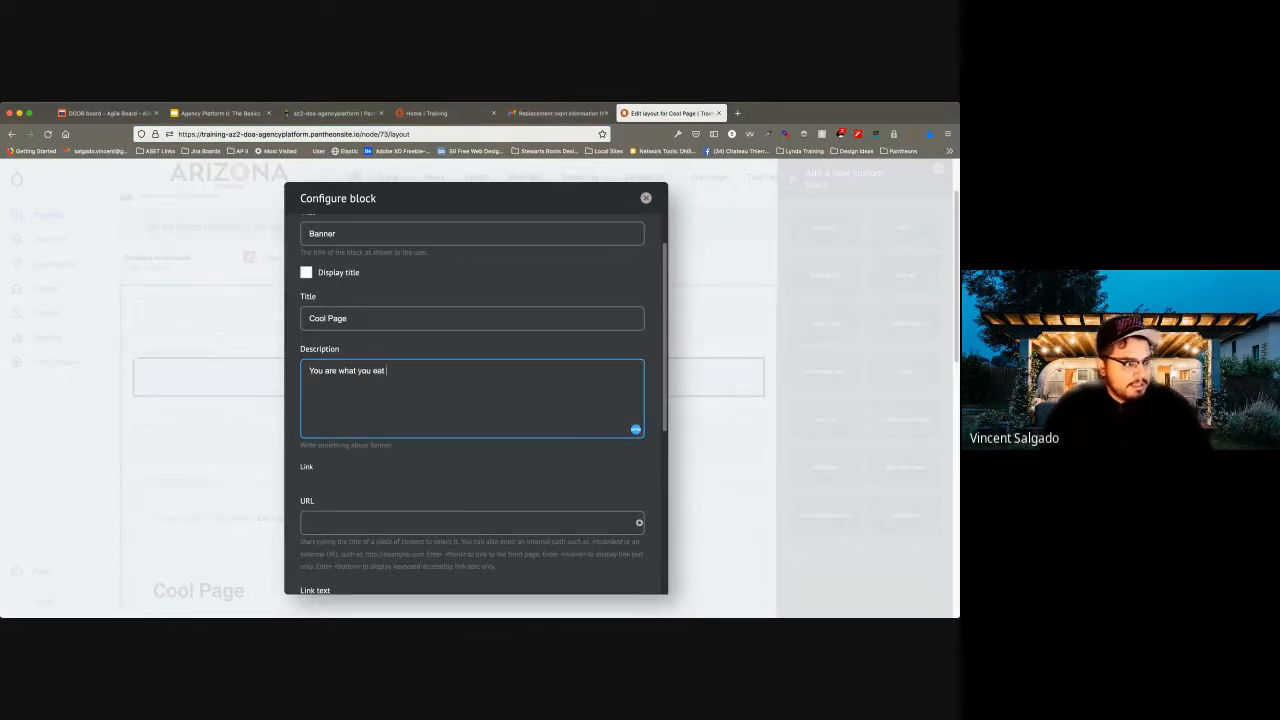
# Upload BBQ-Banner.jpeg as the banner's media image and give it the alternative text "A image of a grill with some bbq".
pyautogui.scroll(-2, 476, 400)
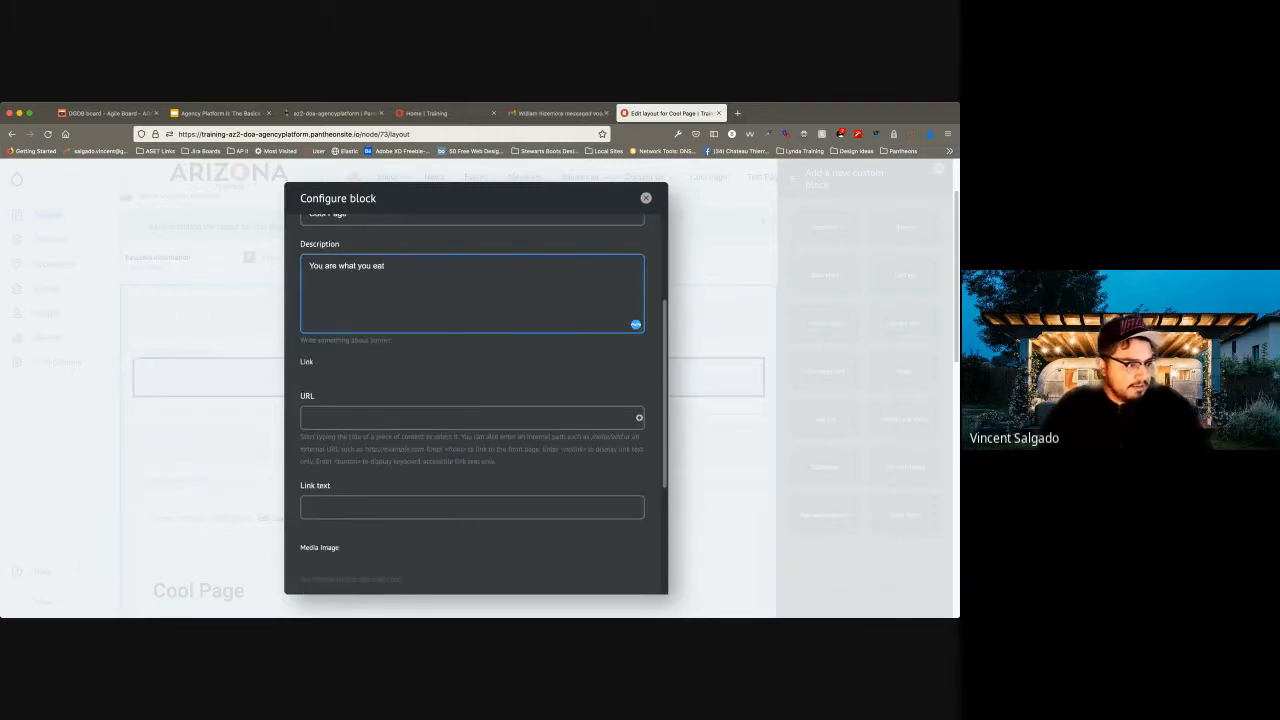
pyautogui.scroll(-3, 476, 400)
pyautogui.click(472, 418)
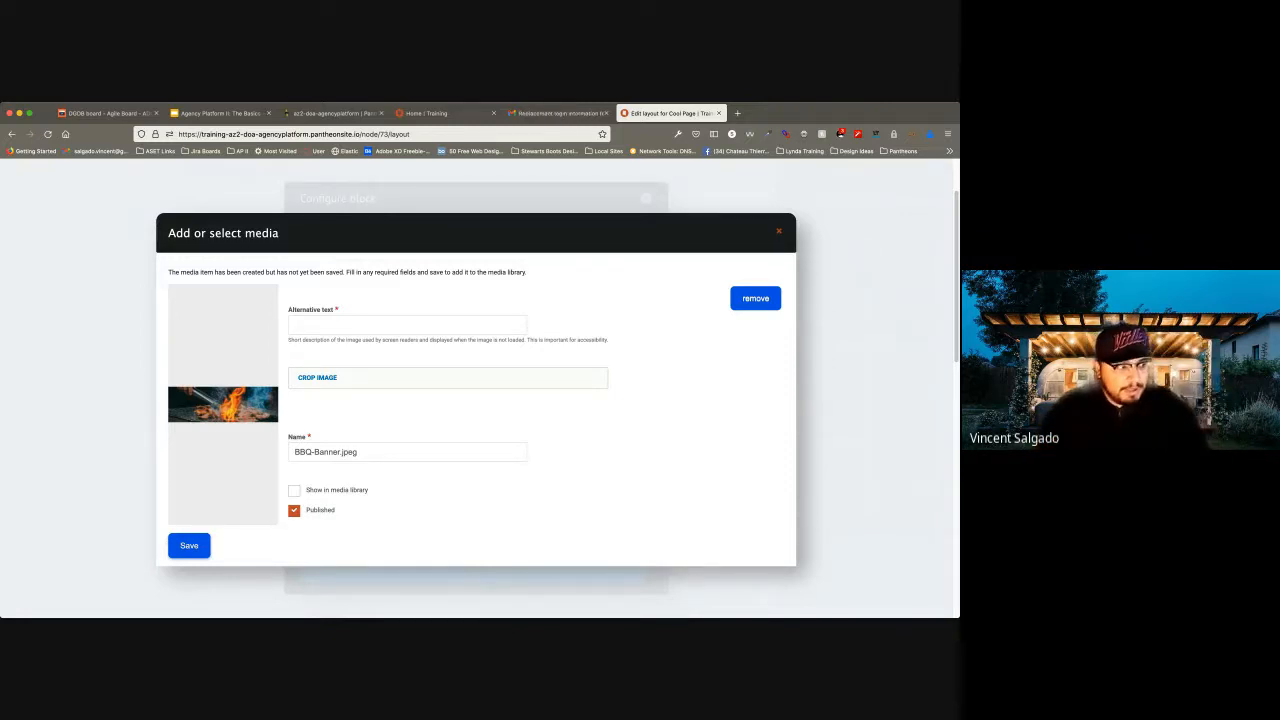
pyautogui.click(360, 325)
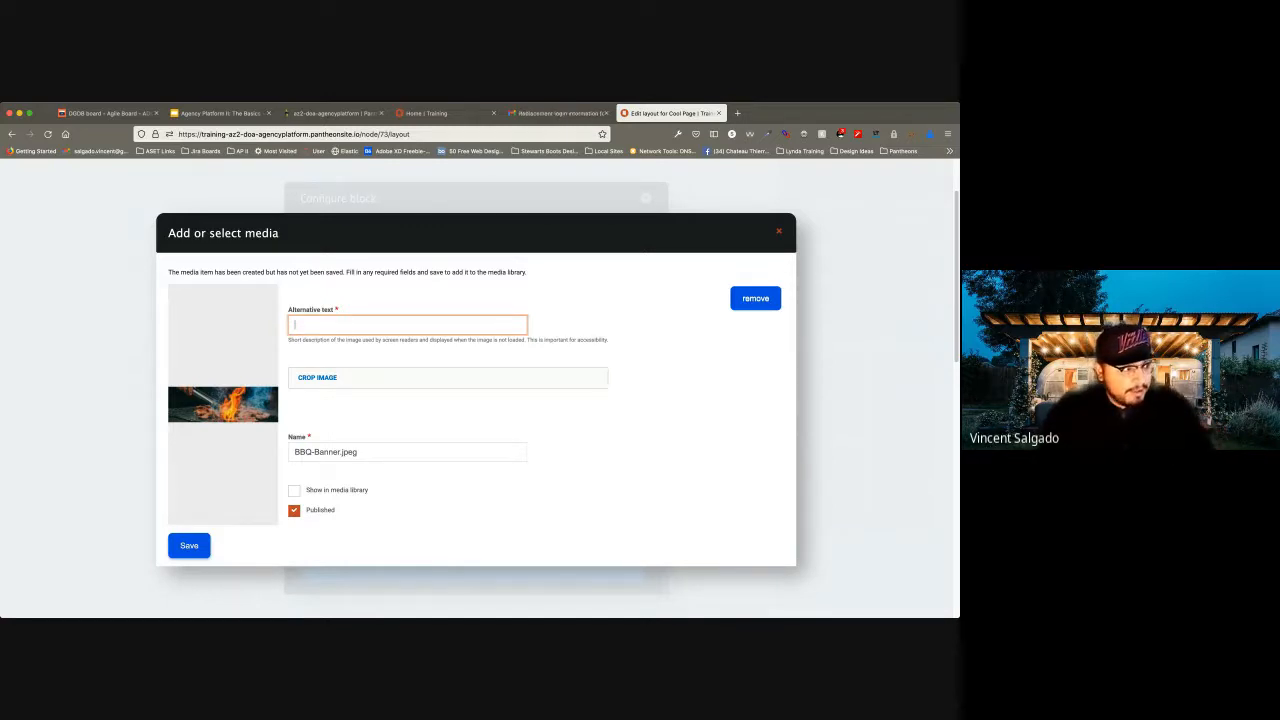
pyautogui.write('A')
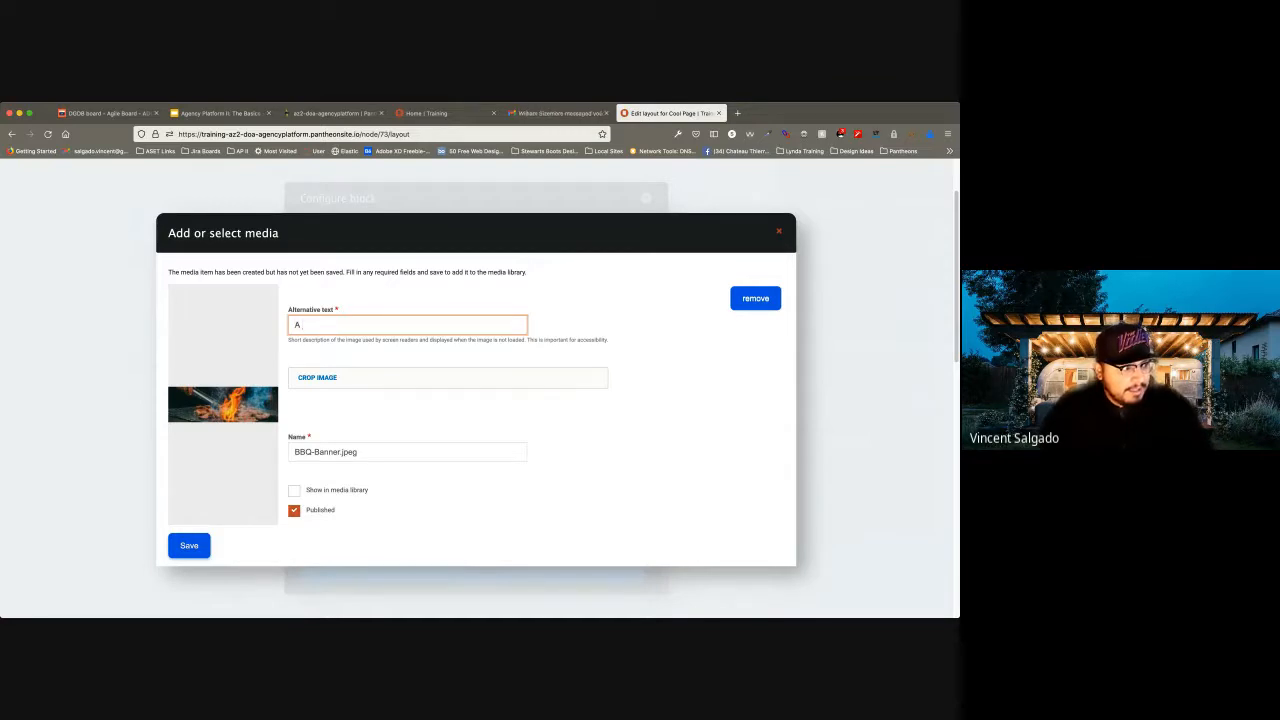
pyautogui.write(' image of ')
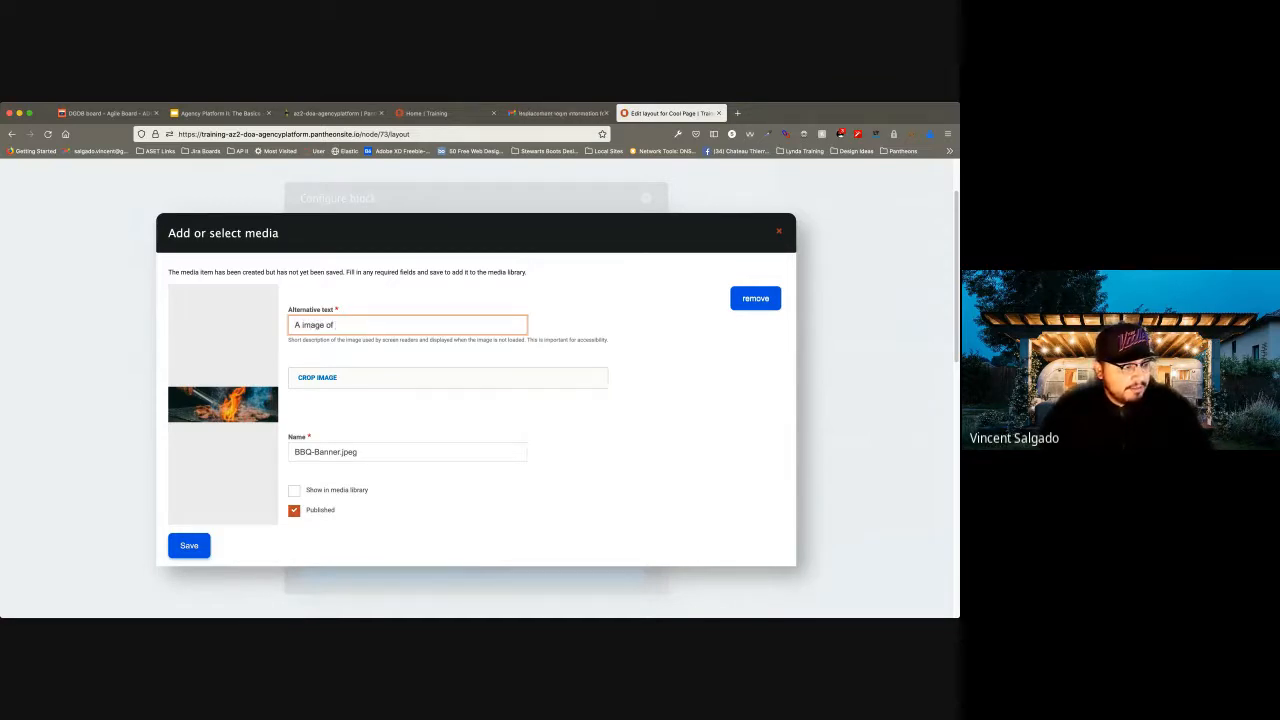
pyautogui.write('a grill with ')
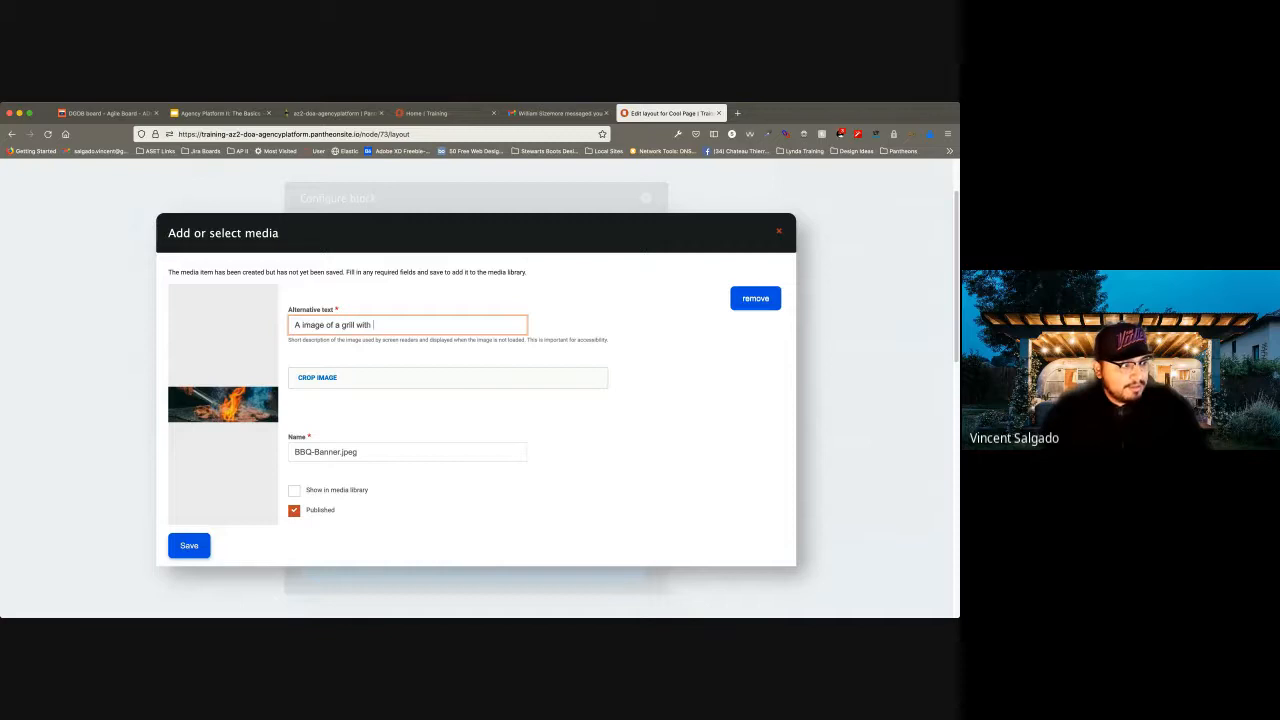
pyautogui.write('some bb')
pyautogui.press('Tab')
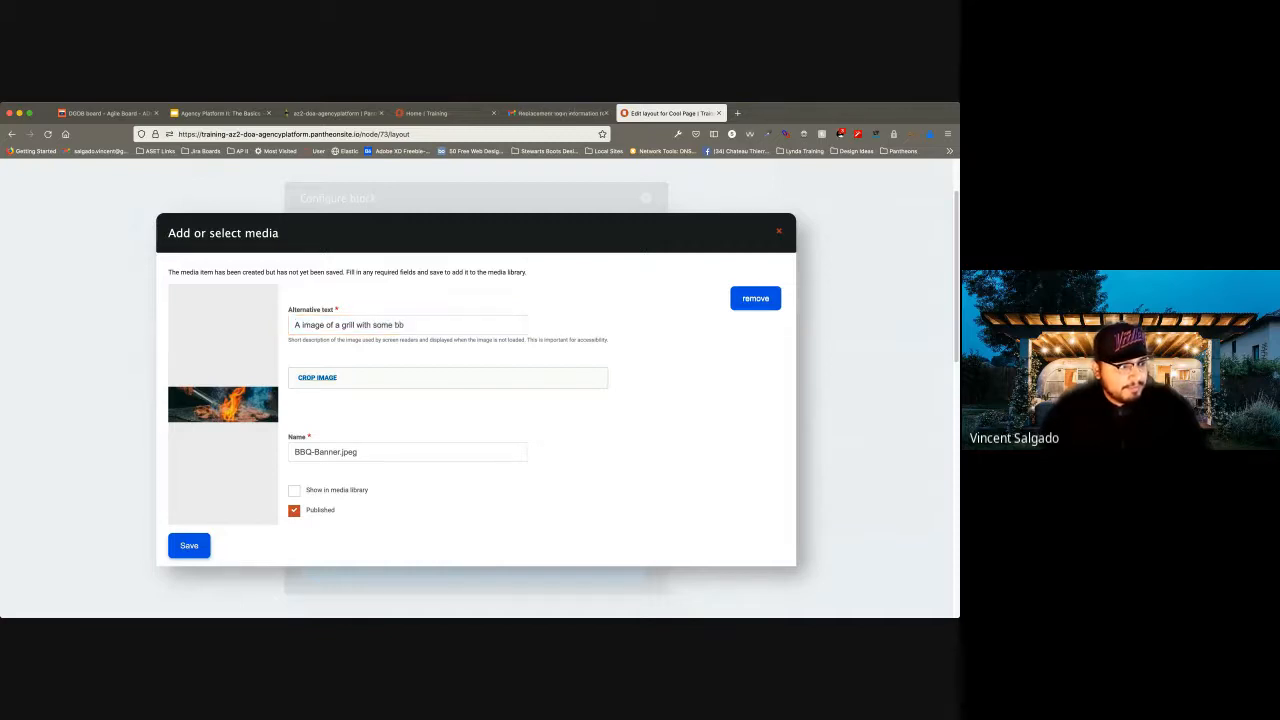
pyautogui.click(405, 325)
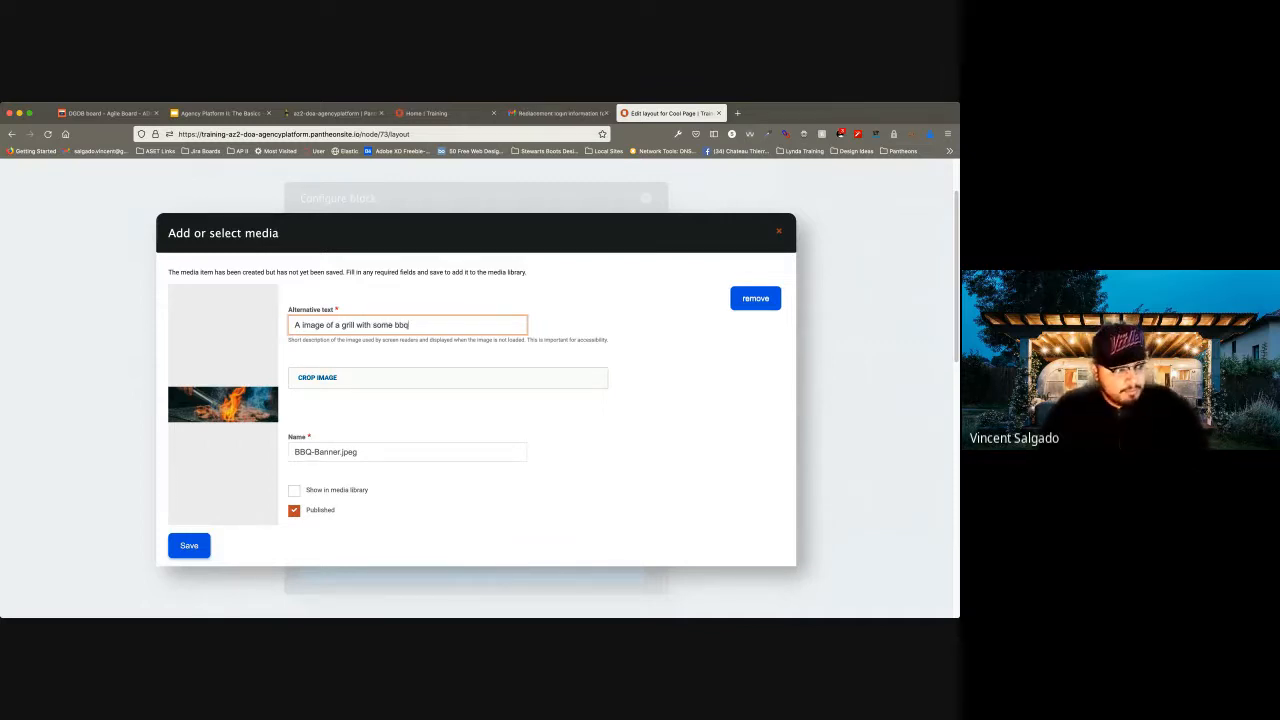
# Apply the Card/Teaser, Slideshow/Page Image, Banner and Square crops to the uploaded image, and save the media item.
pyautogui.click(317, 378)
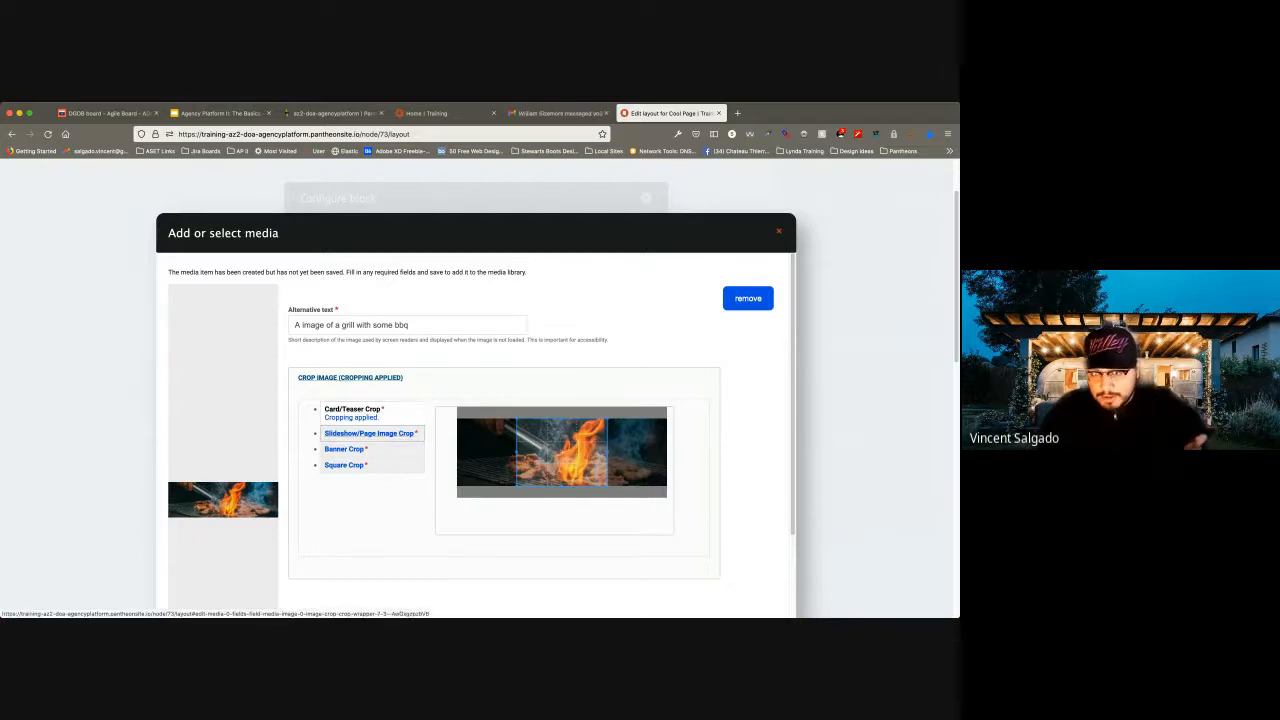
pyautogui.click(369, 433)
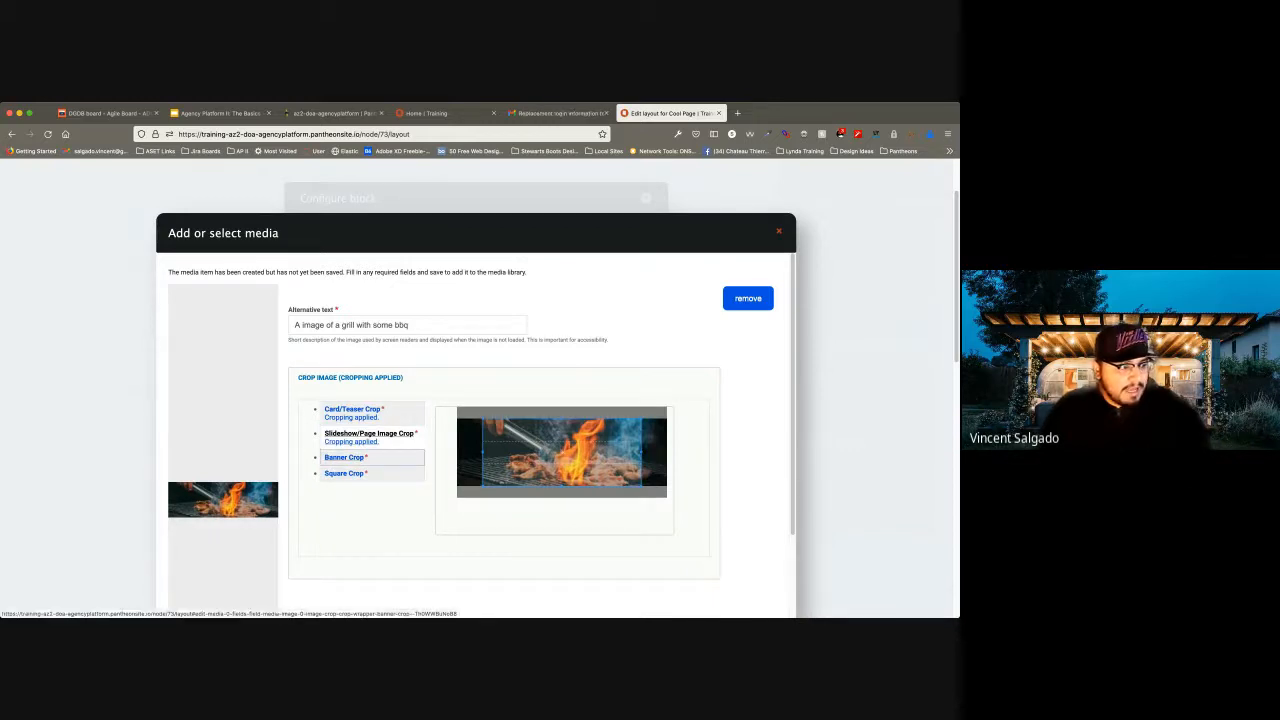
pyautogui.click(344, 457)
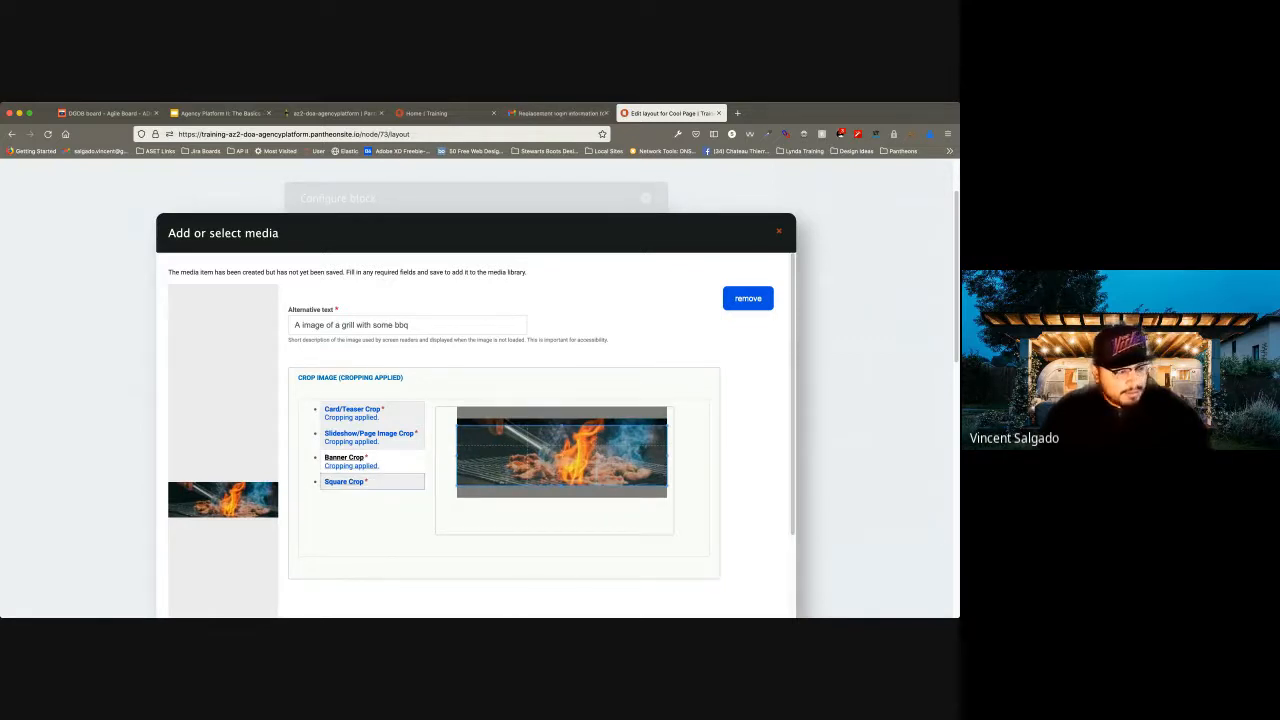
pyautogui.click(343, 481)
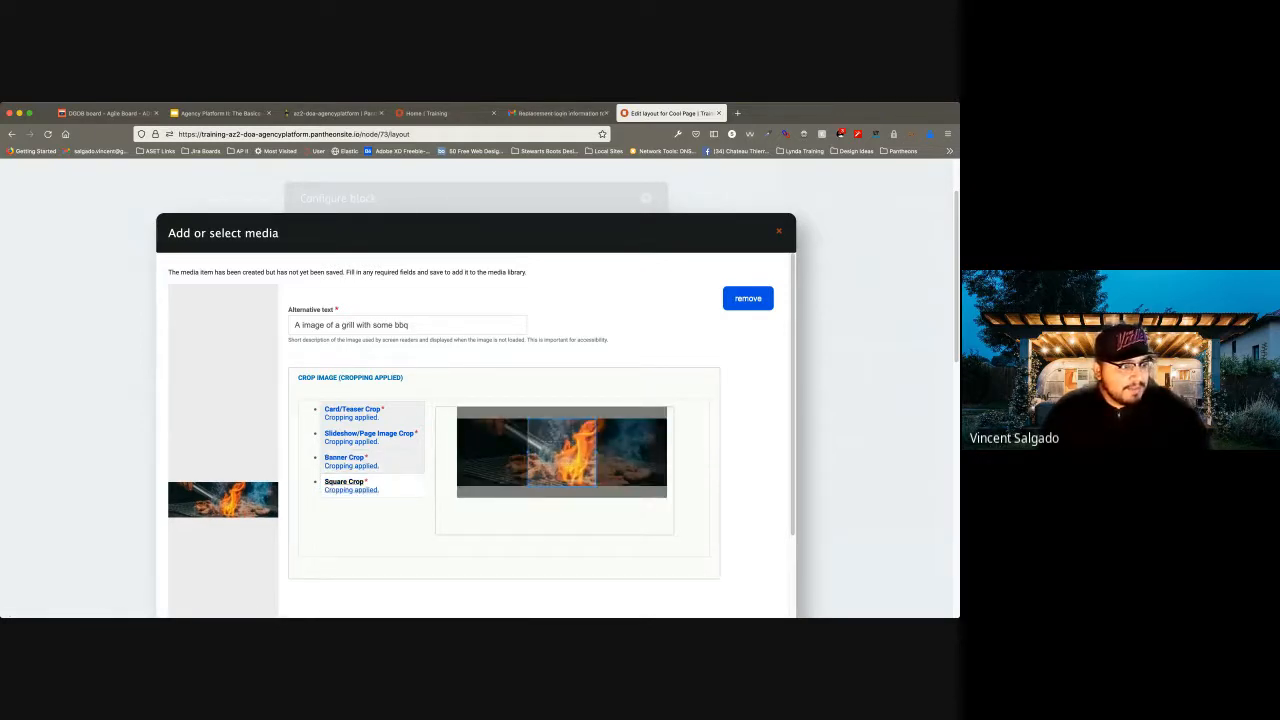
pyautogui.scroll(-3, 475, 435)
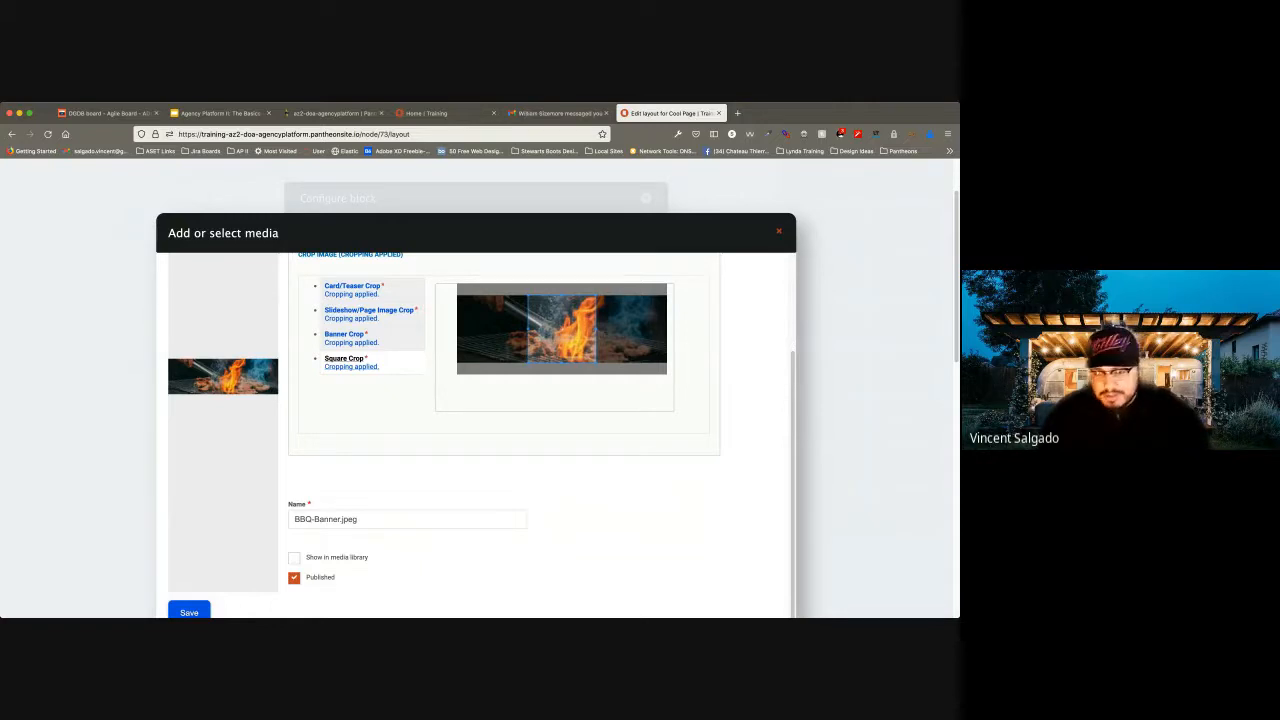
pyautogui.click(189, 612)
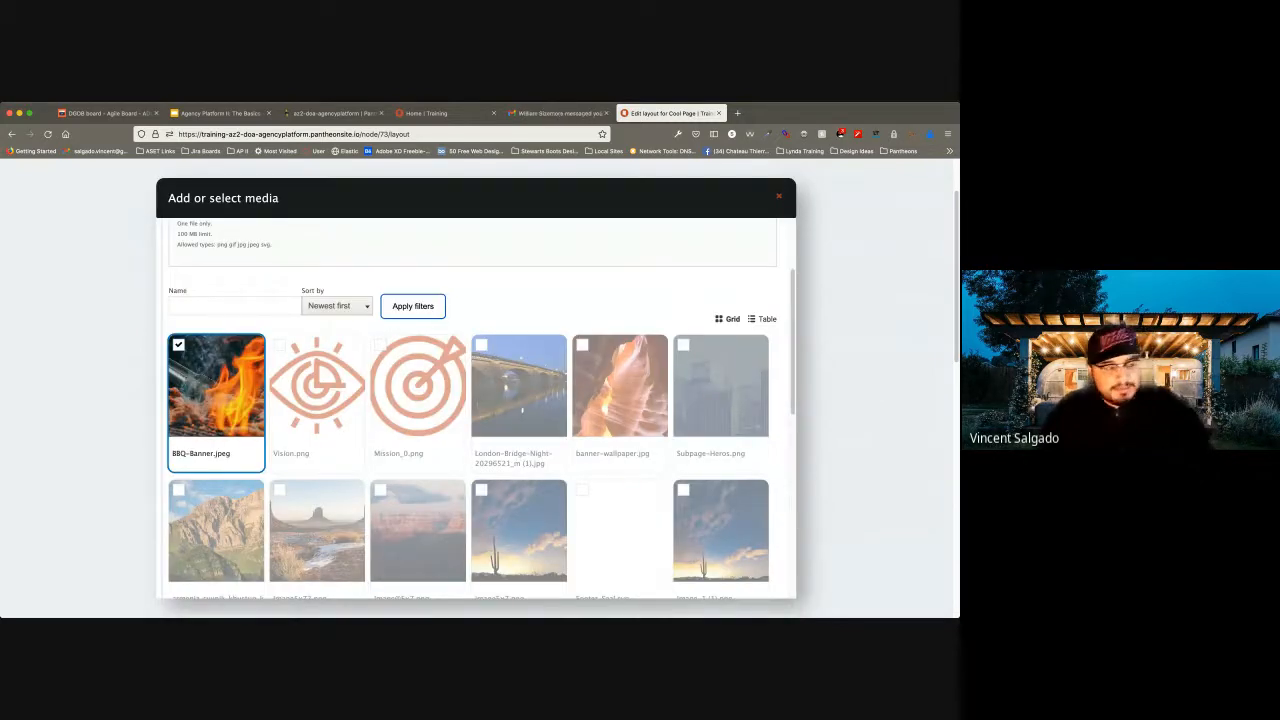
# Insert the selected BBQ-Banner.jpeg image from the media library into the banner block.
pyautogui.scroll(-5, 480, 406)
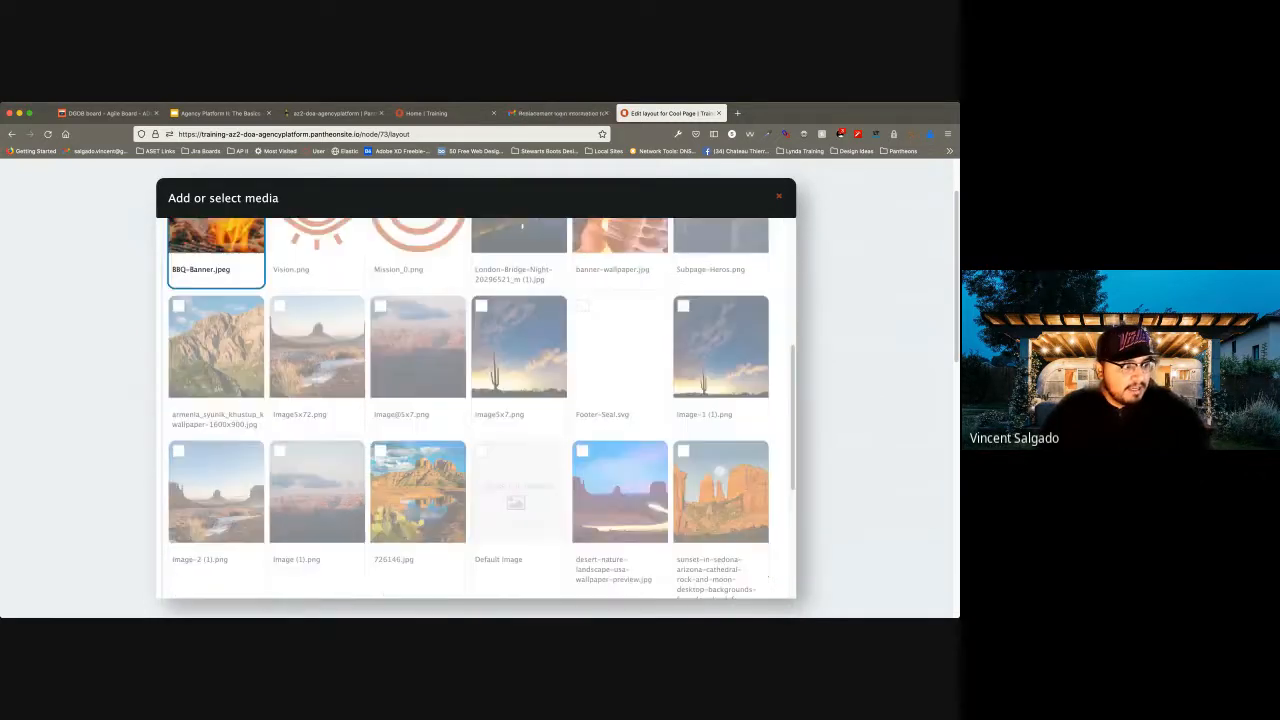
pyautogui.scroll(-1, 480, 406)
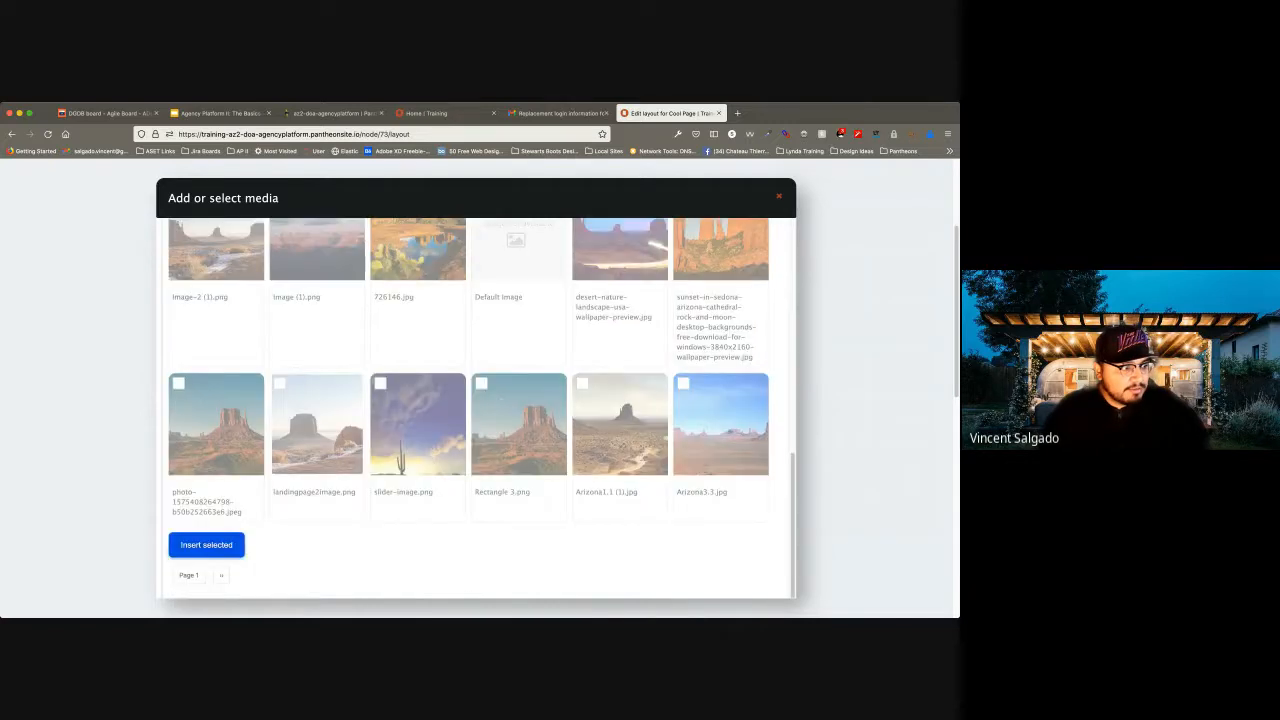
pyautogui.click(206, 544)
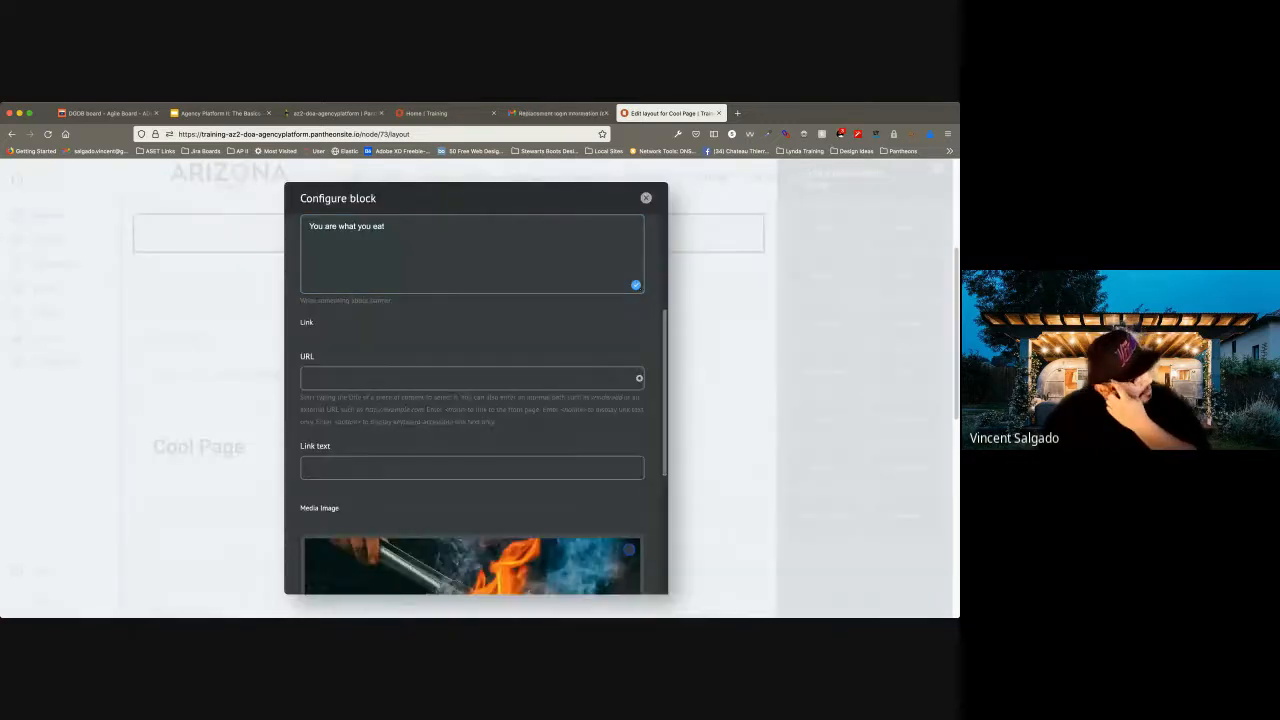
# Add the configured banner block to Section 1 of the Cool Page layout and check its preview.
pyautogui.scroll(-4, 473, 405)
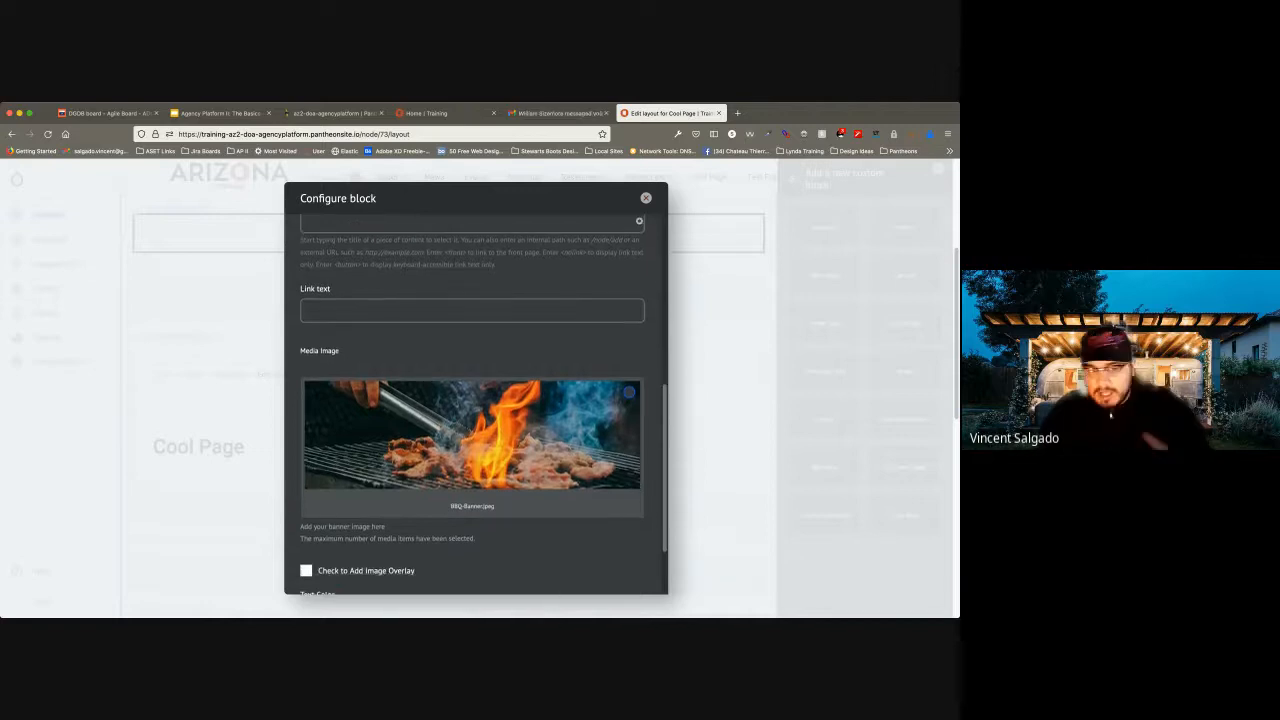
pyautogui.scroll(-3, 473, 405)
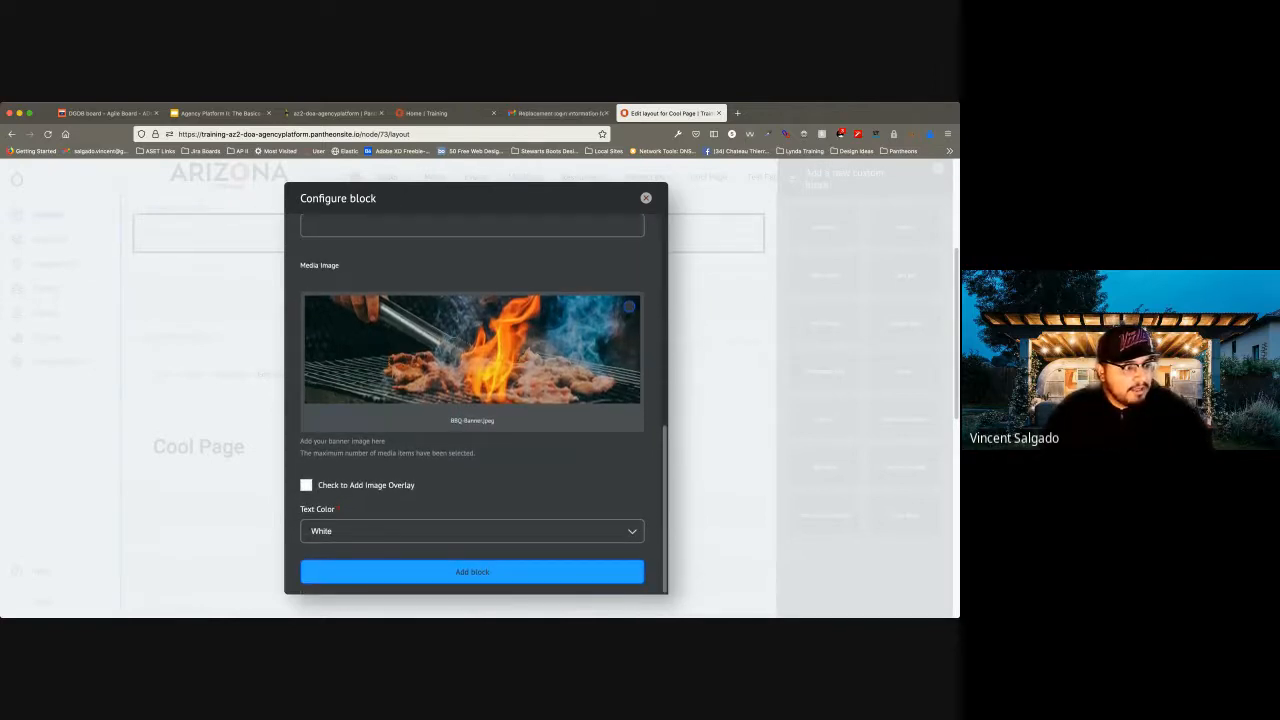
pyautogui.click(472, 570)
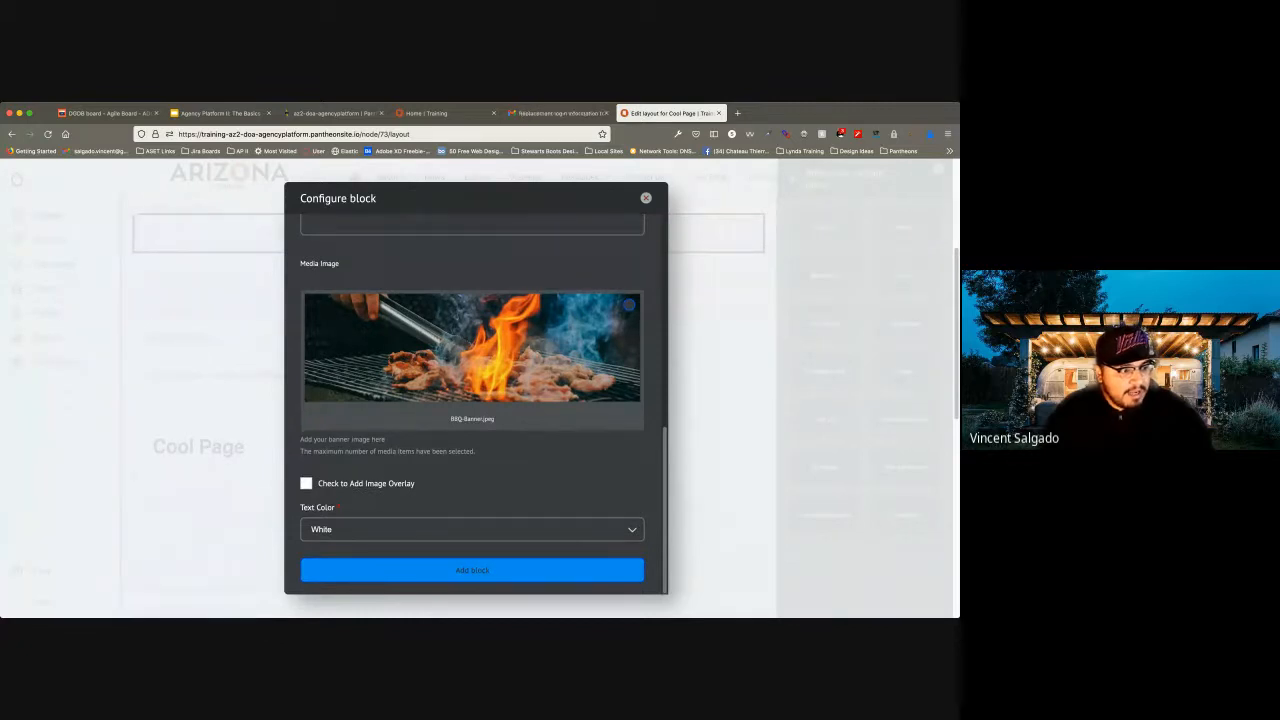
pyautogui.scroll(1, 472, 400)
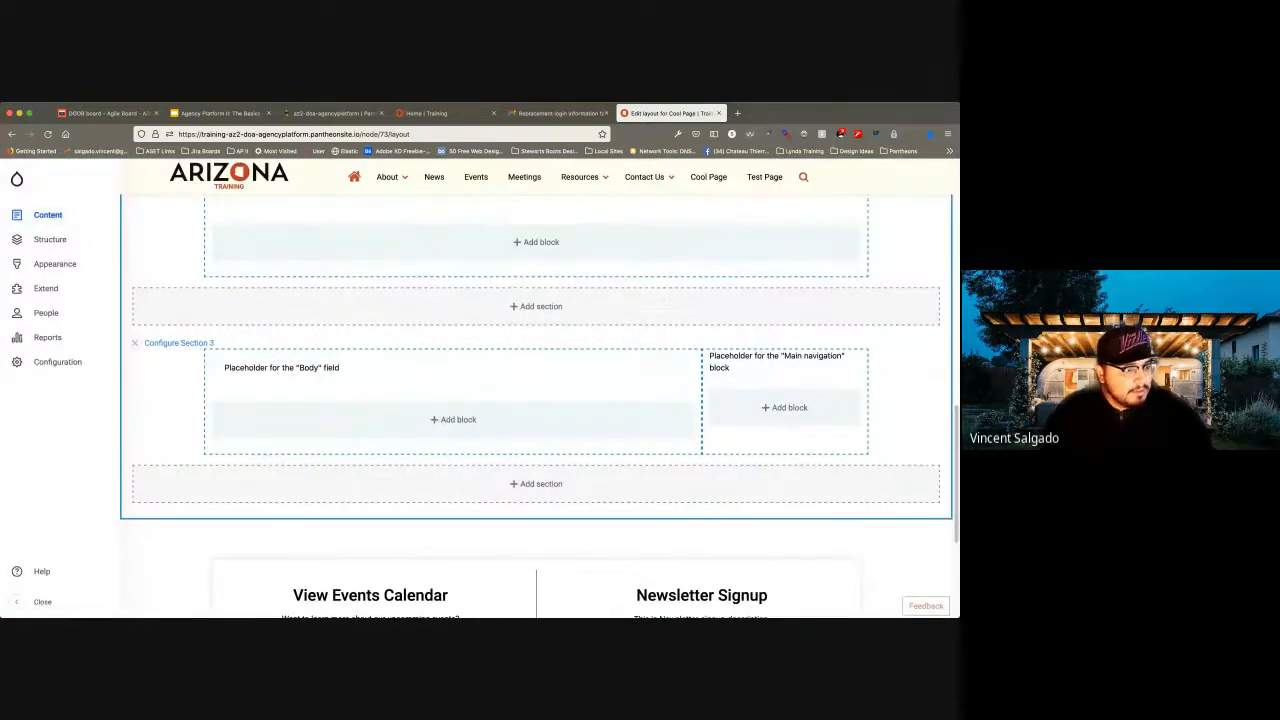
pyautogui.scroll(8, 500, 400)
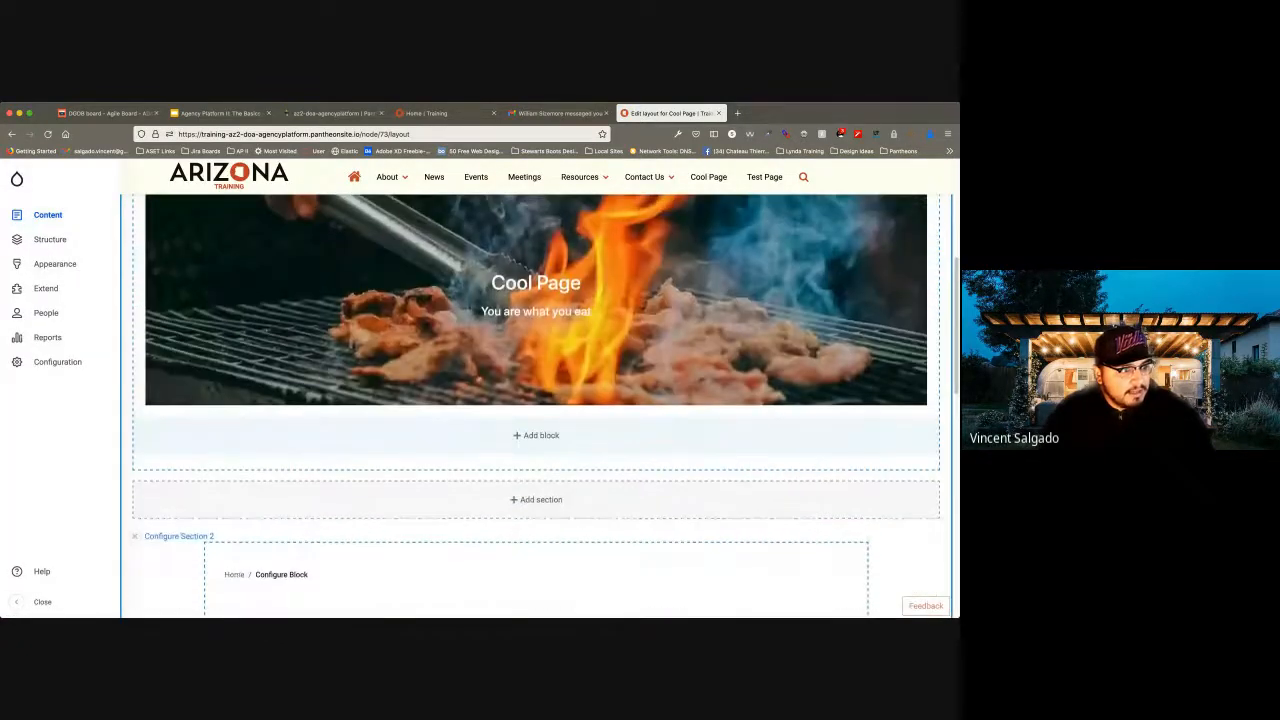
pyautogui.scroll(3, 536, 400)
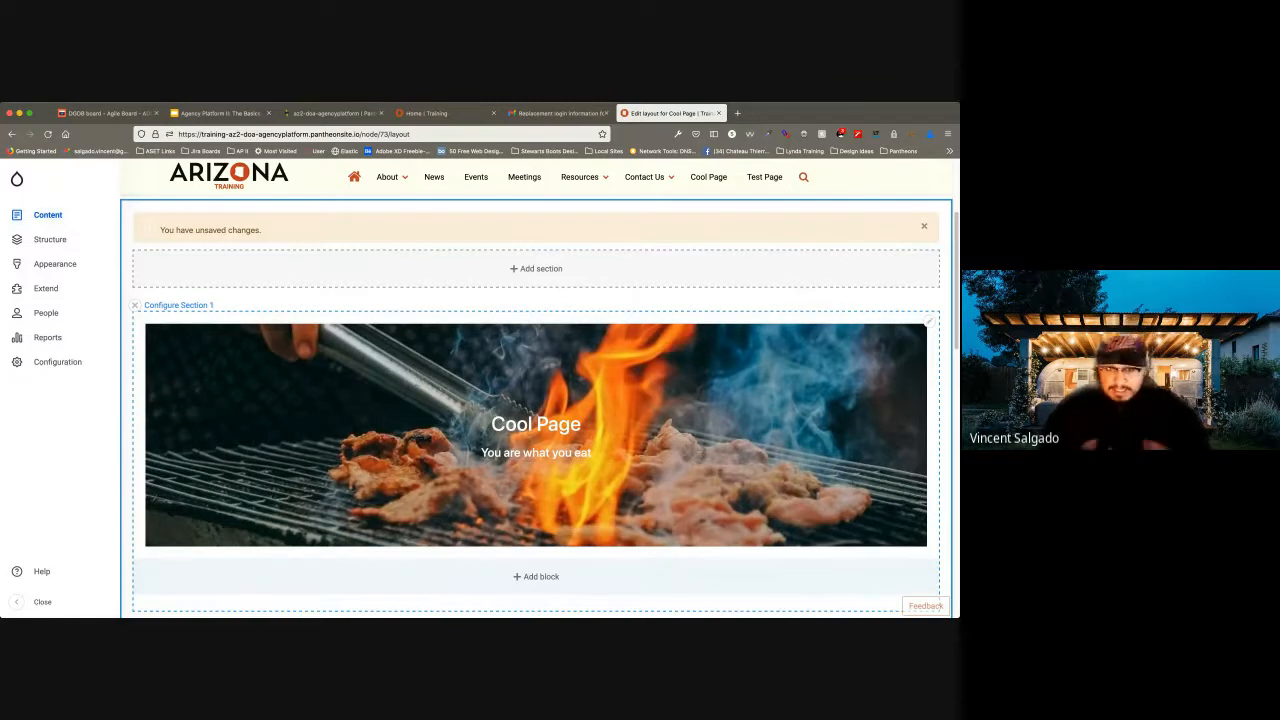
pyautogui.scroll(4, 536, 400)
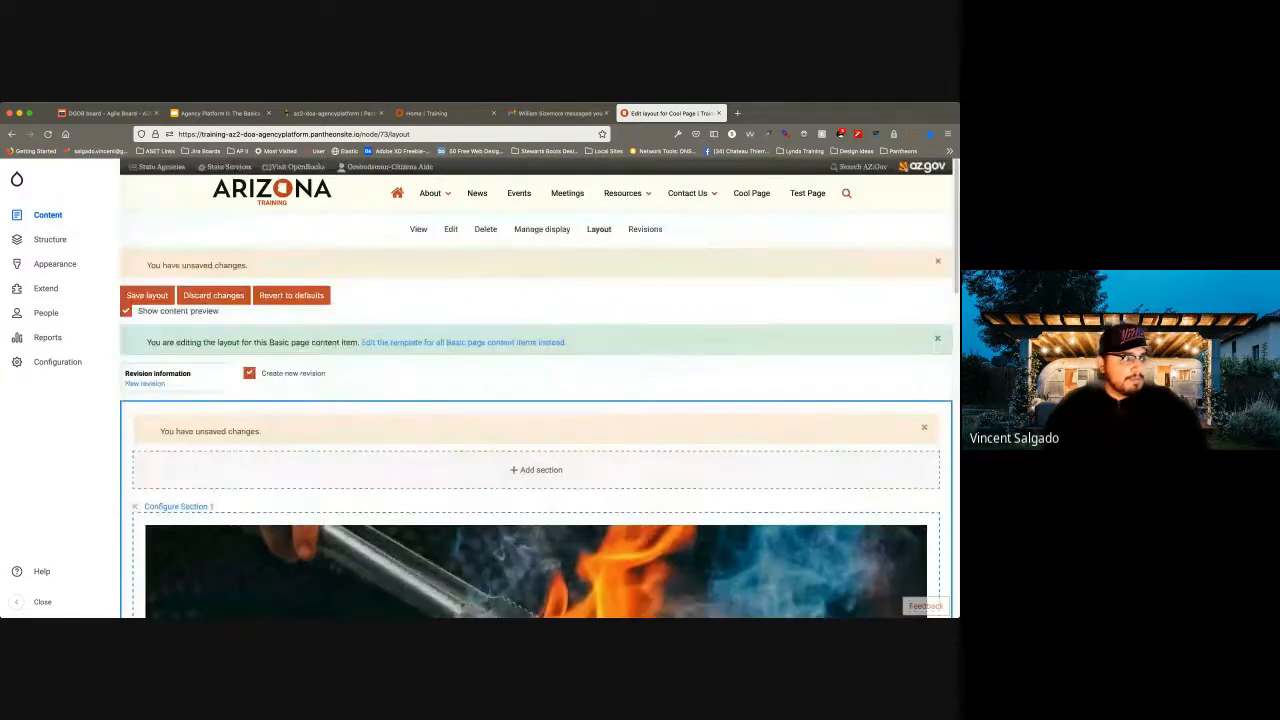
# Review the banner in the Cool Page layout, save the layout, and dismiss the status message.
pyautogui.scroll(-3, 536, 400)
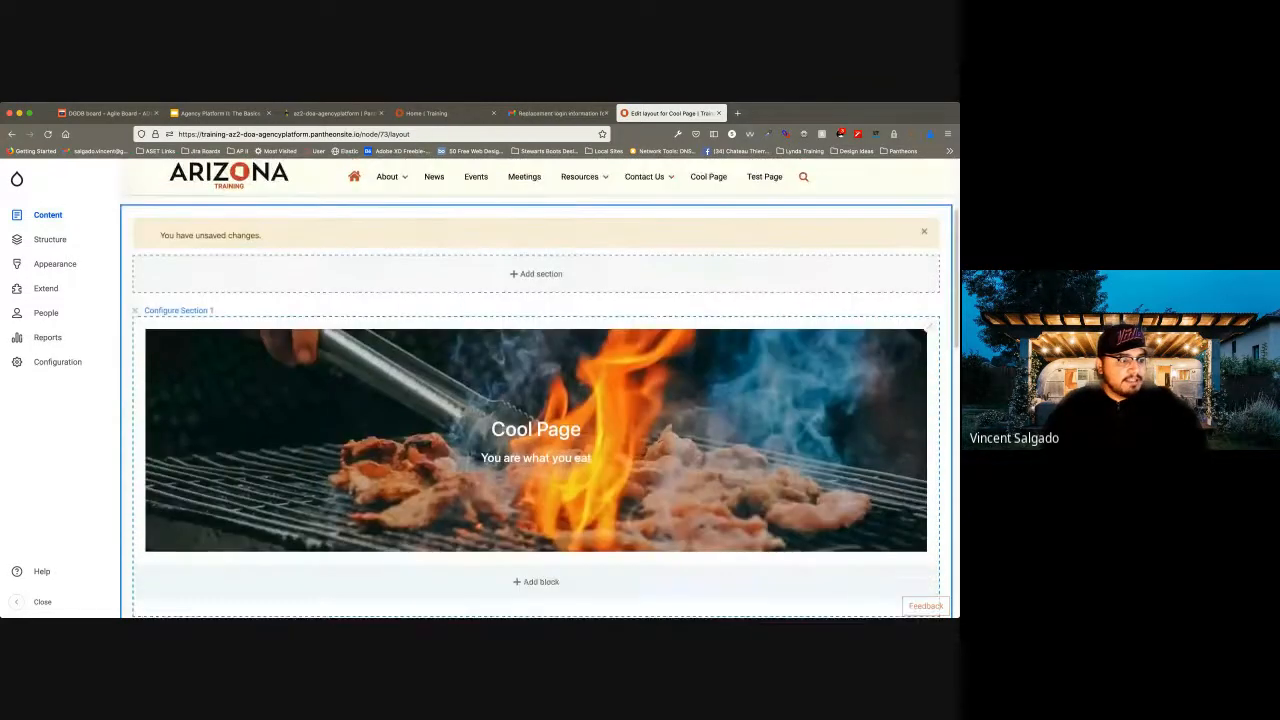
pyautogui.scroll(1, 536, 400)
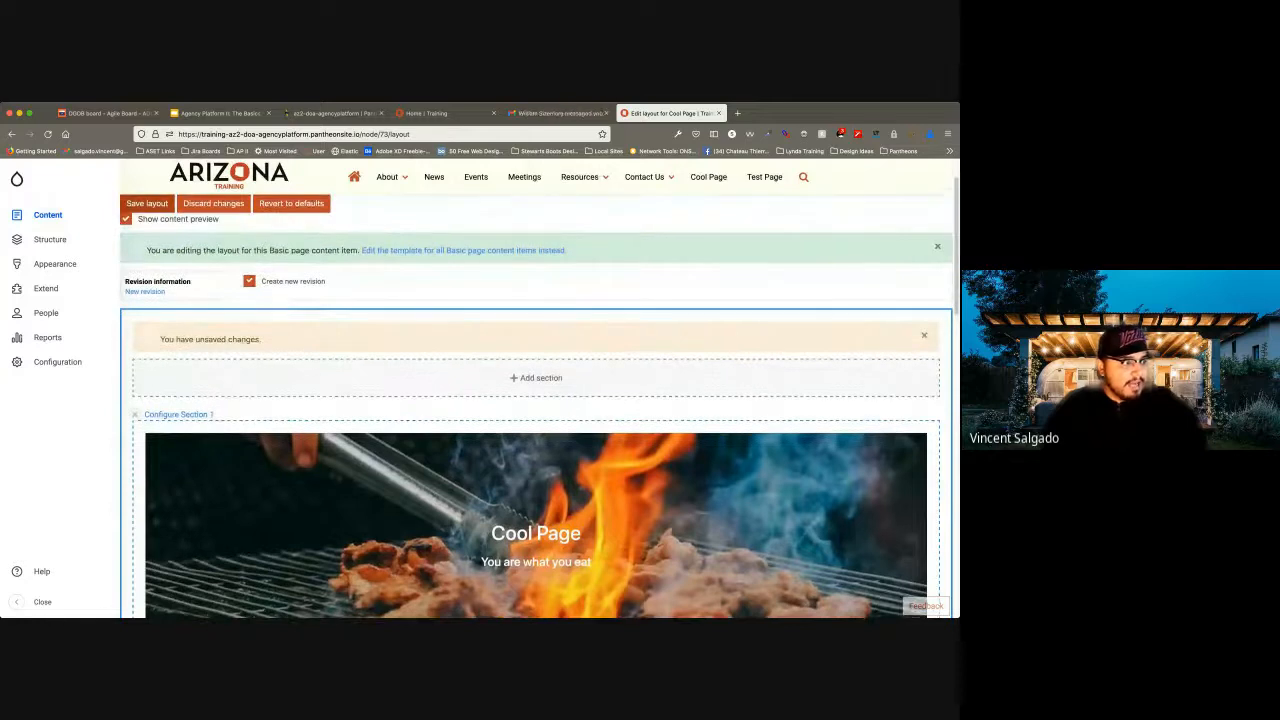
pyautogui.click(147, 204)
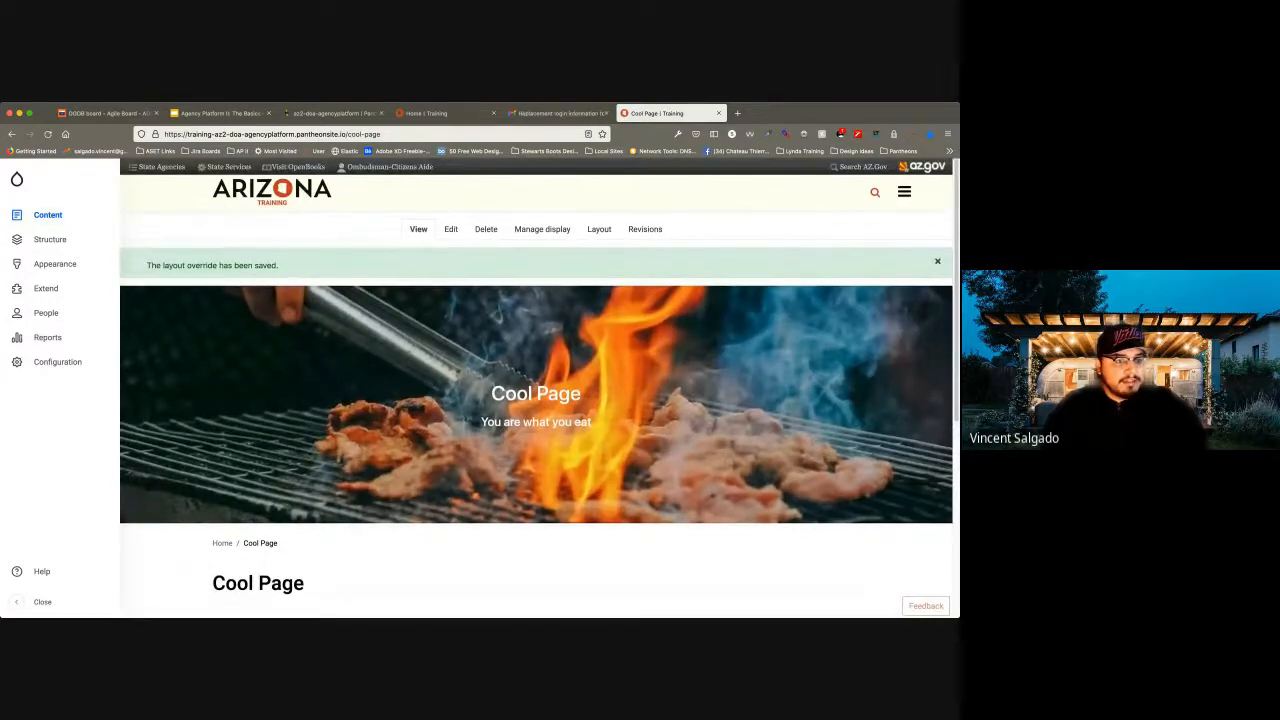
pyautogui.click(937, 261)
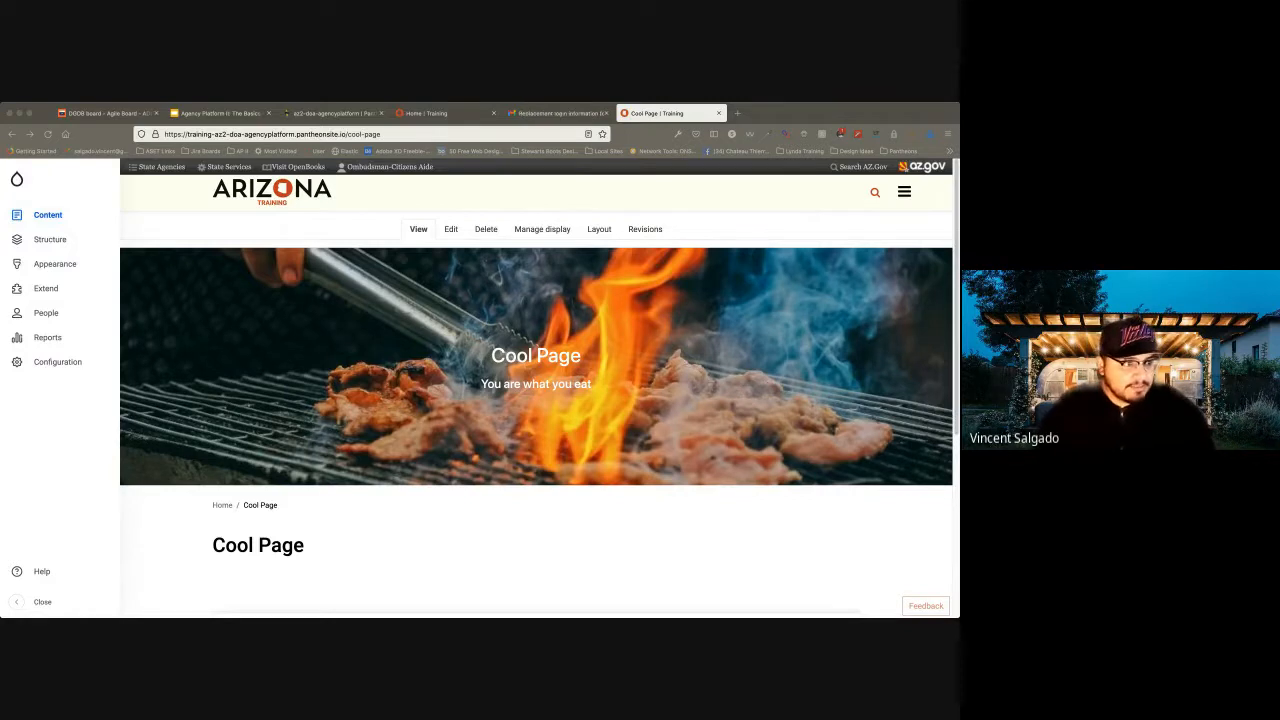
# Reopen the Cool Page layout for editing and open the configuration of the banner block in Section 1.
pyautogui.click(599, 229)
pyautogui.click(599, 229)
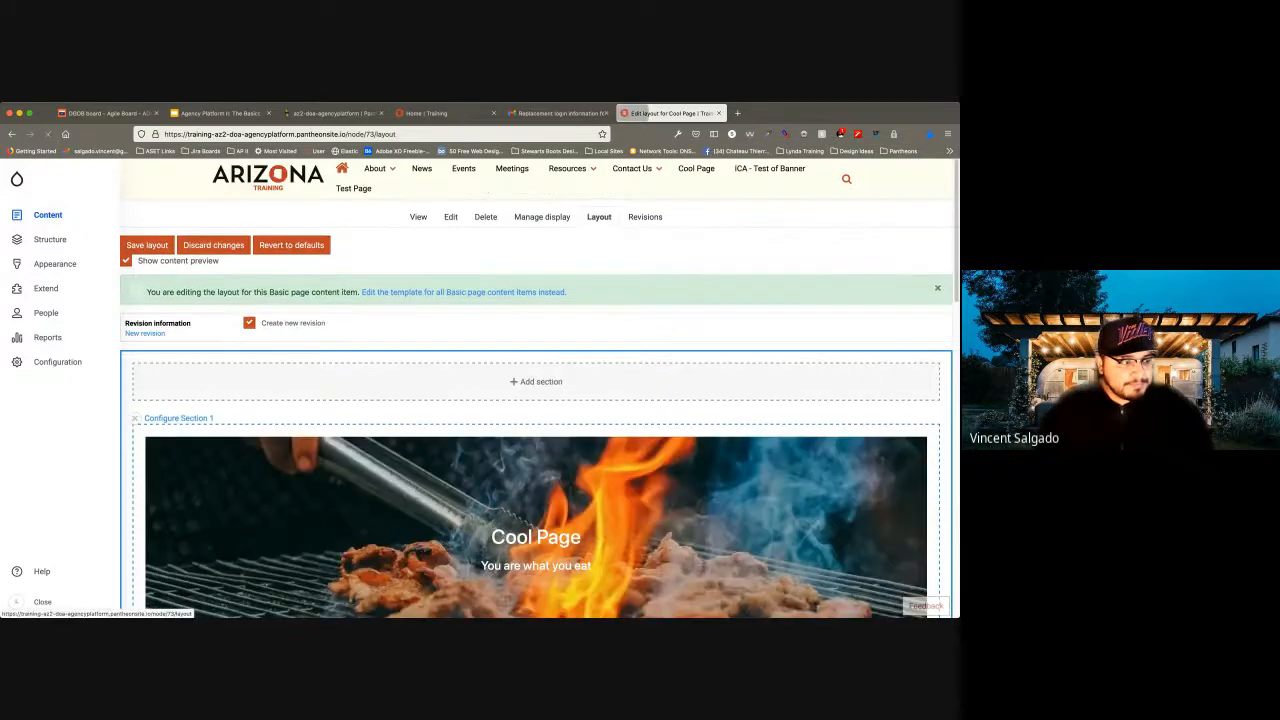
pyautogui.scroll(-3, 536, 420)
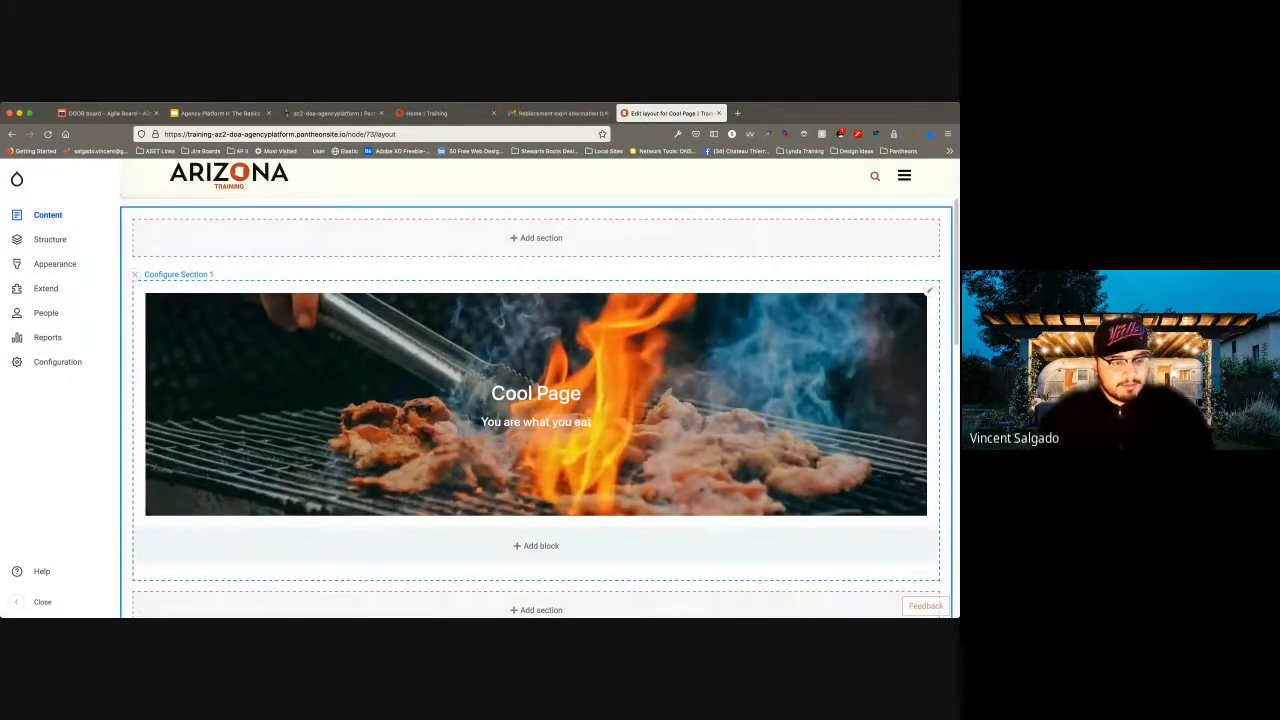
pyautogui.click(929, 291)
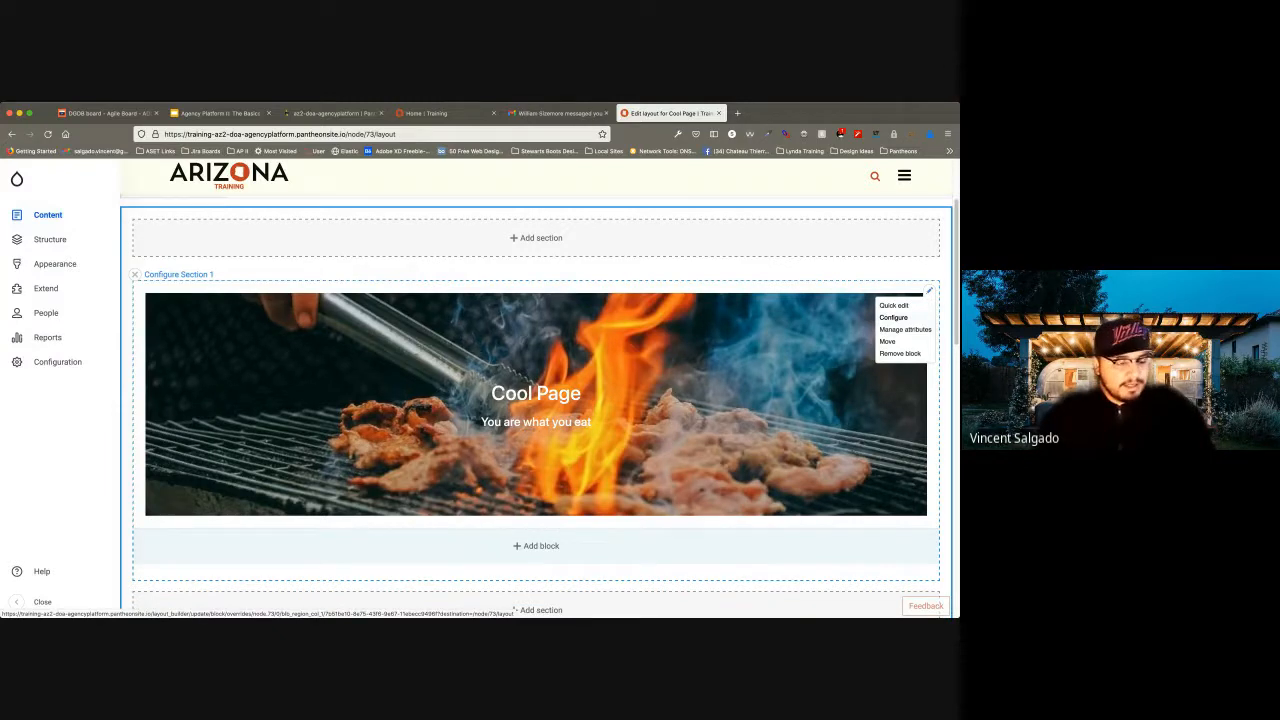
pyautogui.click(893, 317)
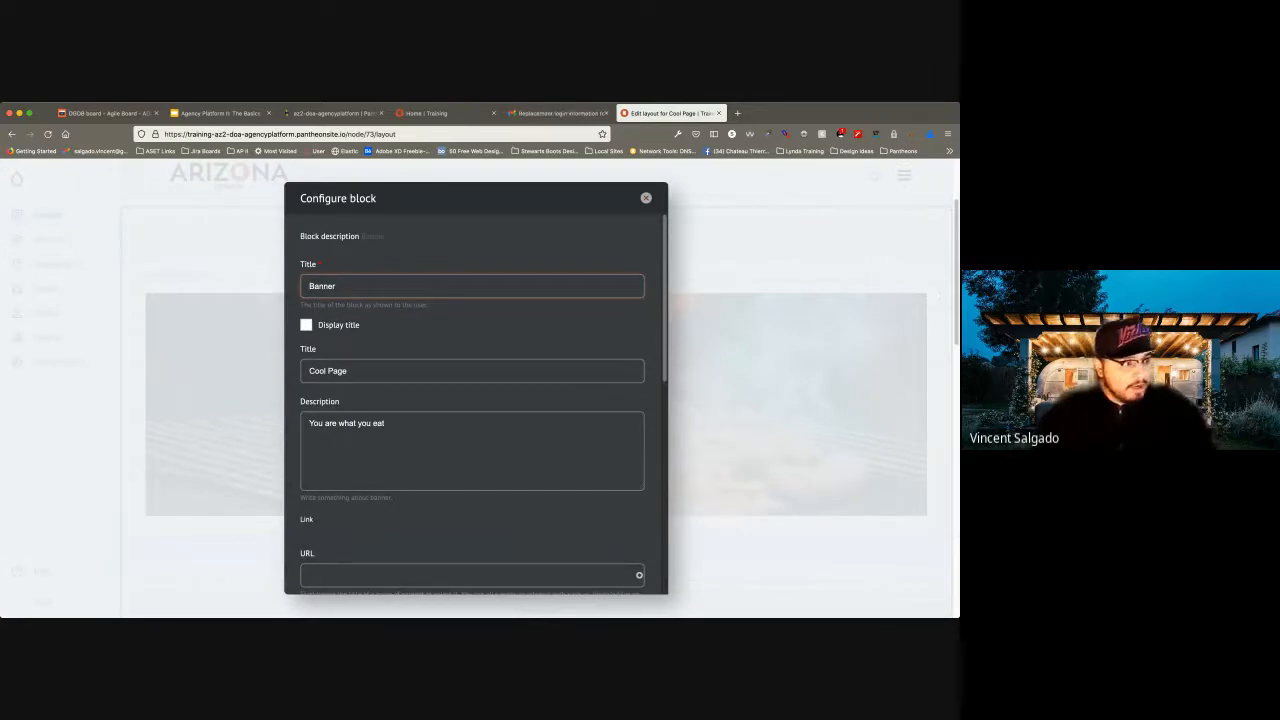
pyautogui.scroll(-10, 476, 405)
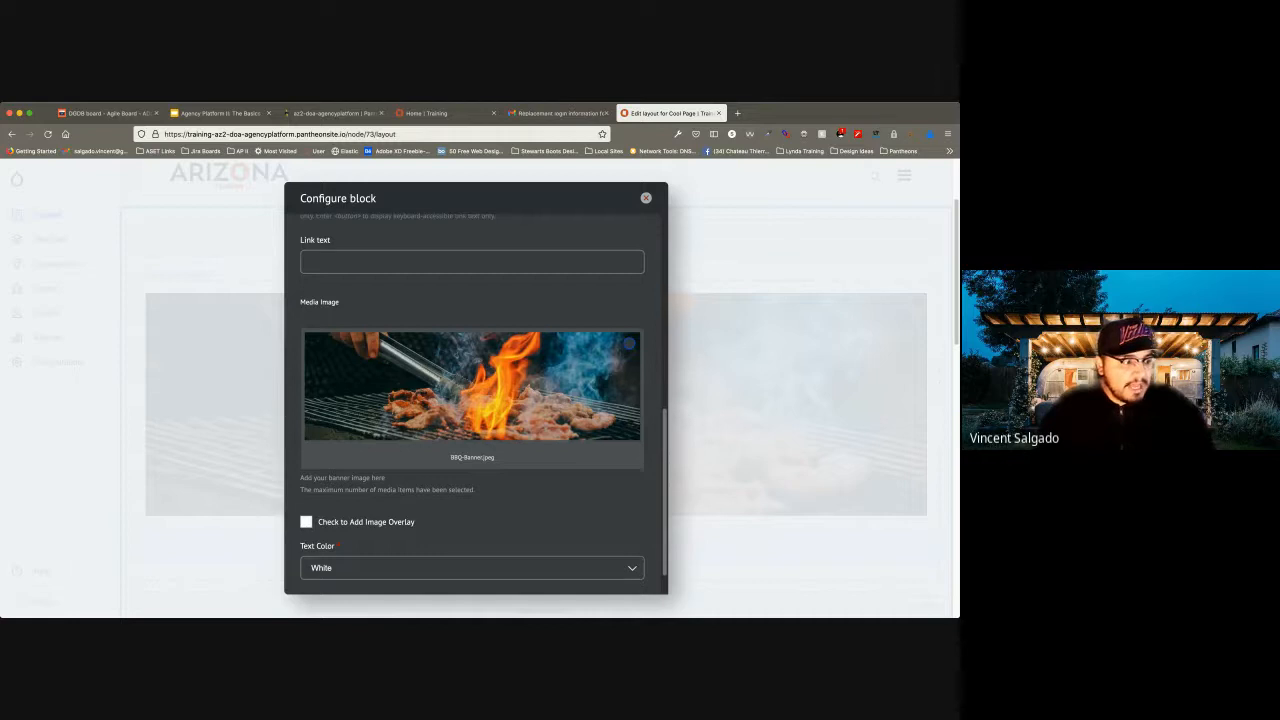
pyautogui.scroll(-2, 484, 404)
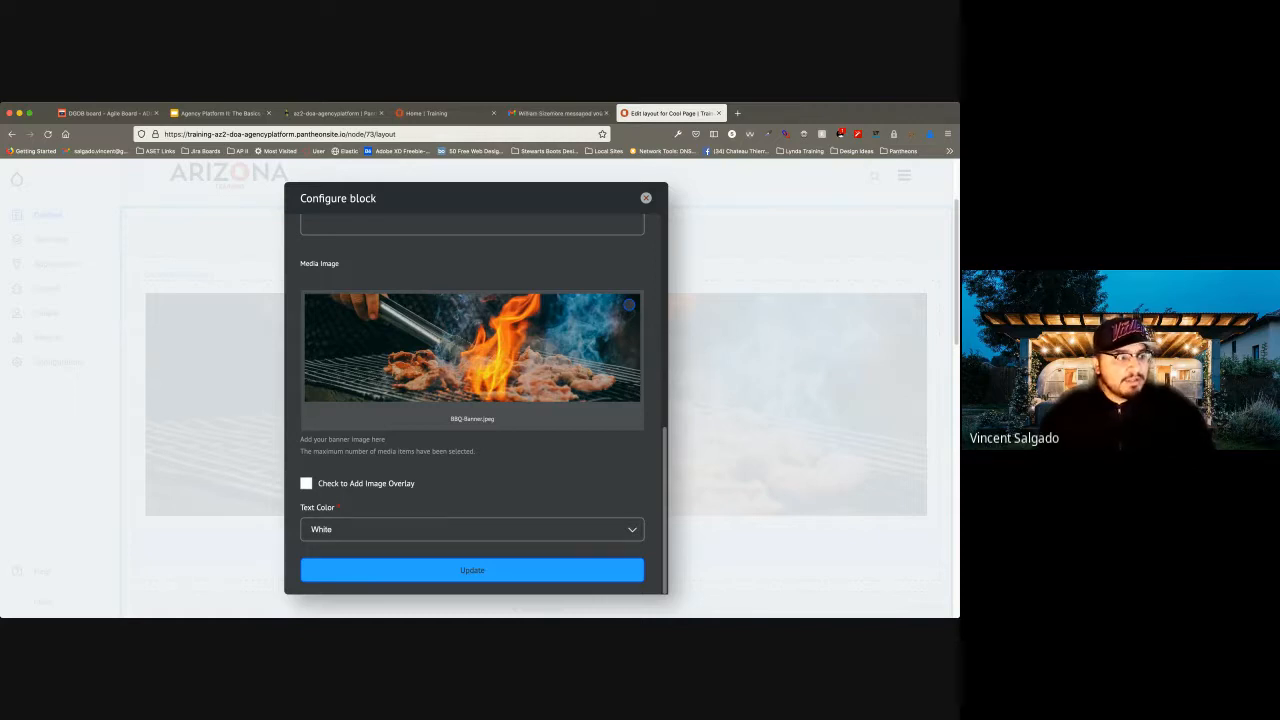
# Enable the image overlay on the banner, keep its text color White, update the block, and check its preview.
pyautogui.click(306, 483)
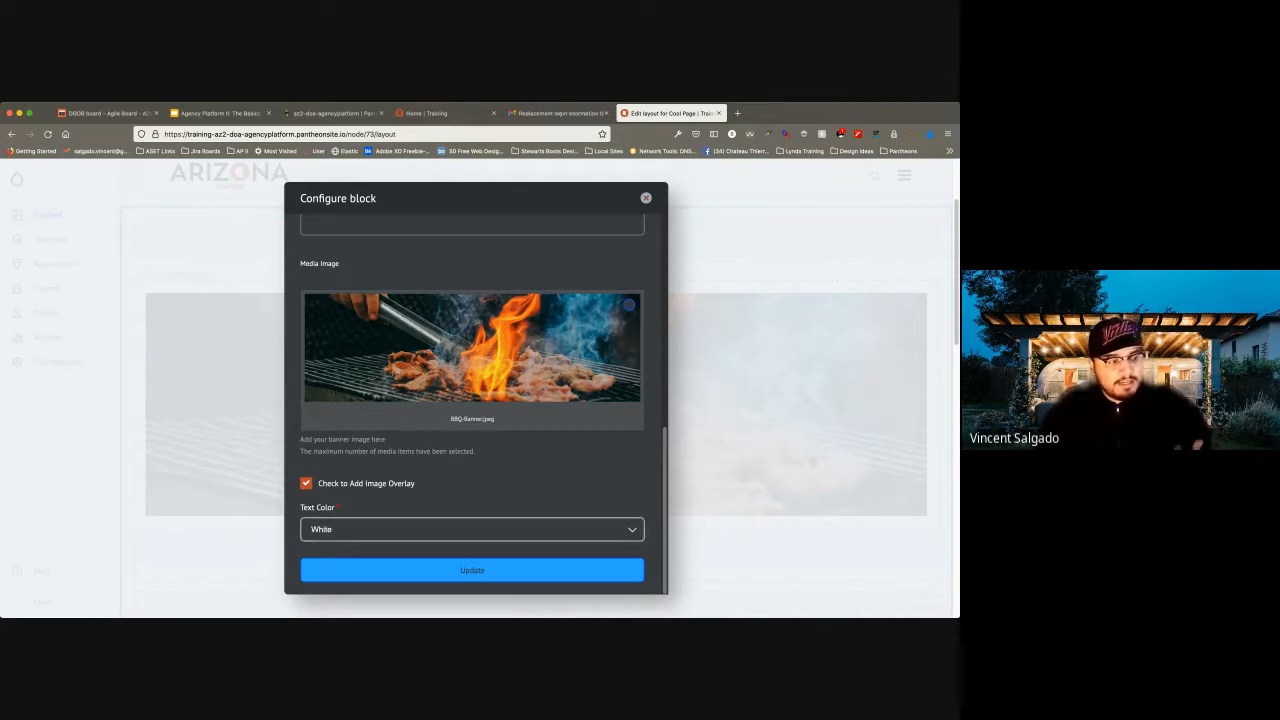
pyautogui.click(472, 530)
pyautogui.click(472, 550)
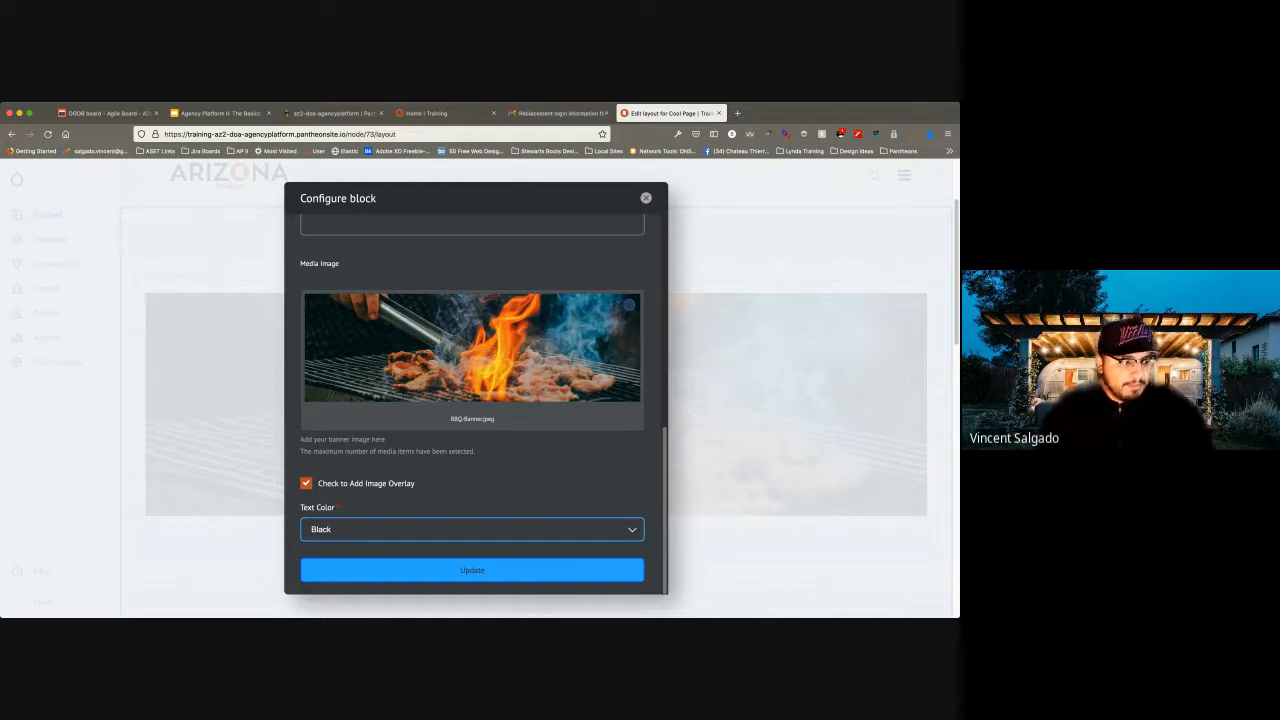
pyautogui.press('Up')
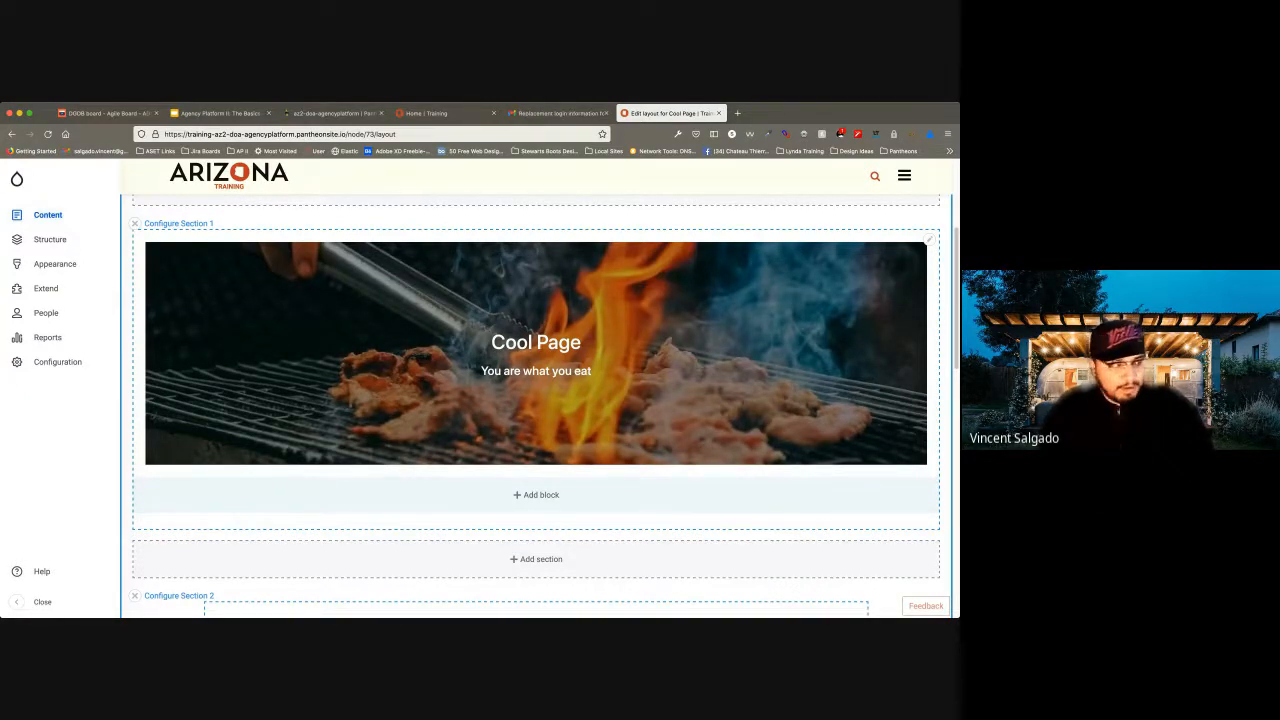
pyautogui.scroll(-1, 536, 405)
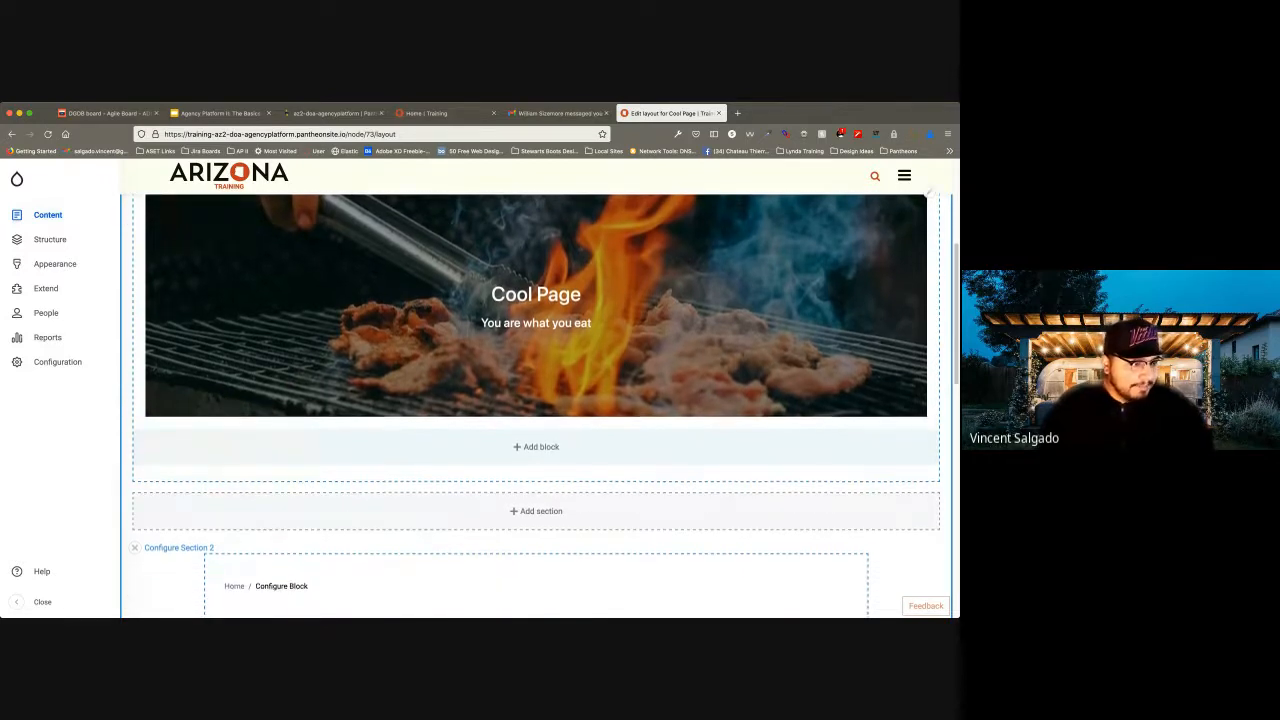
pyautogui.scroll(1, 536, 405)
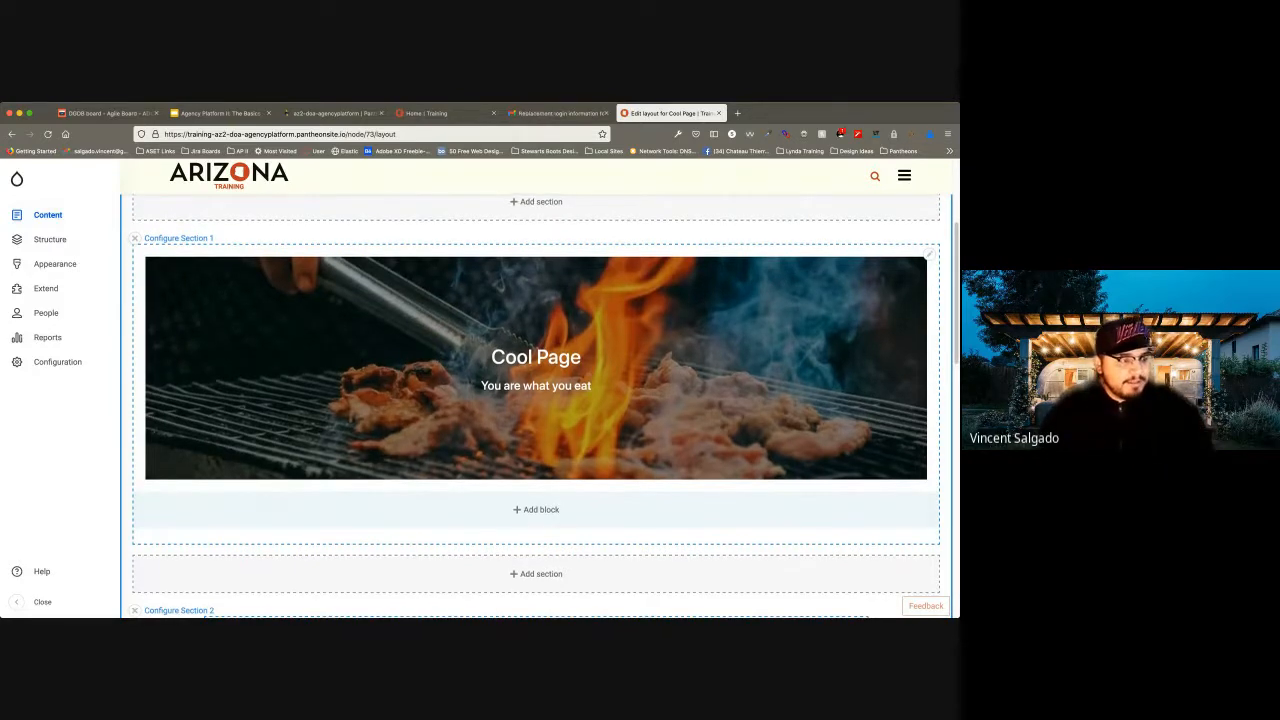
# Remove the Title block showing "Cool Page" from Section 2 of the layout.
pyautogui.scroll(-3, 536, 400)
pyautogui.scroll(-3, 536, 404)
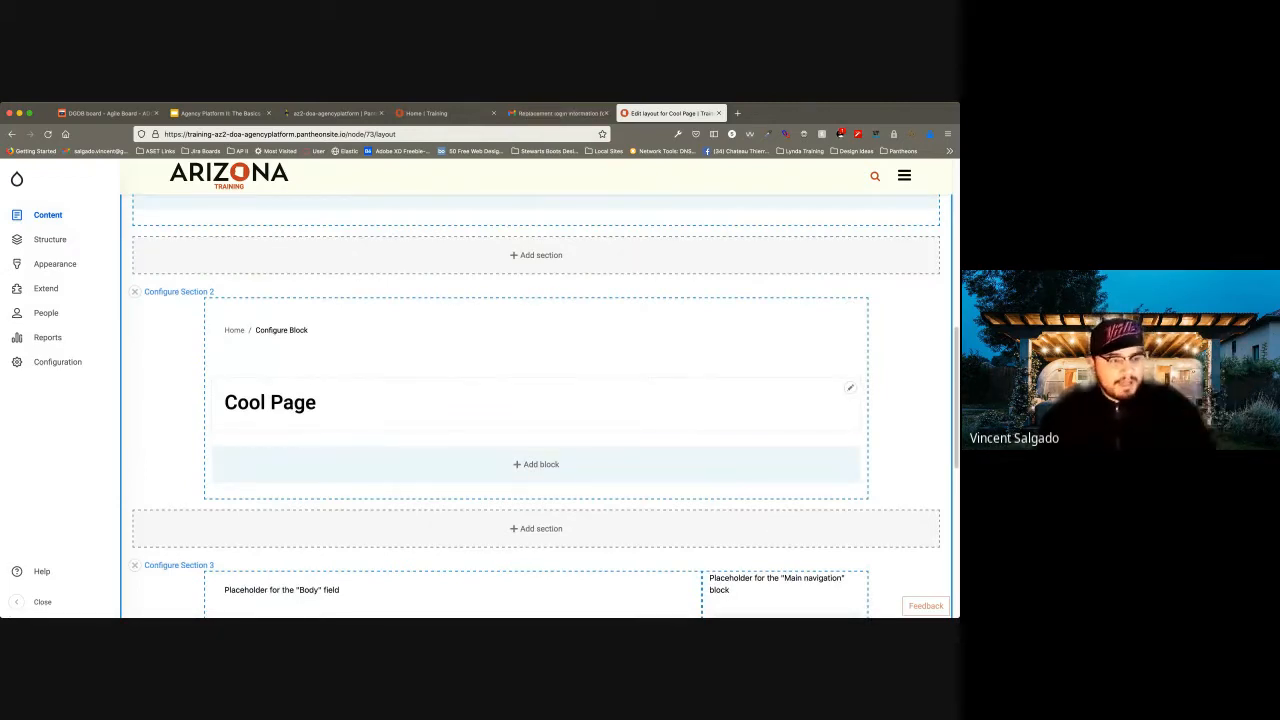
pyautogui.click(850, 388)
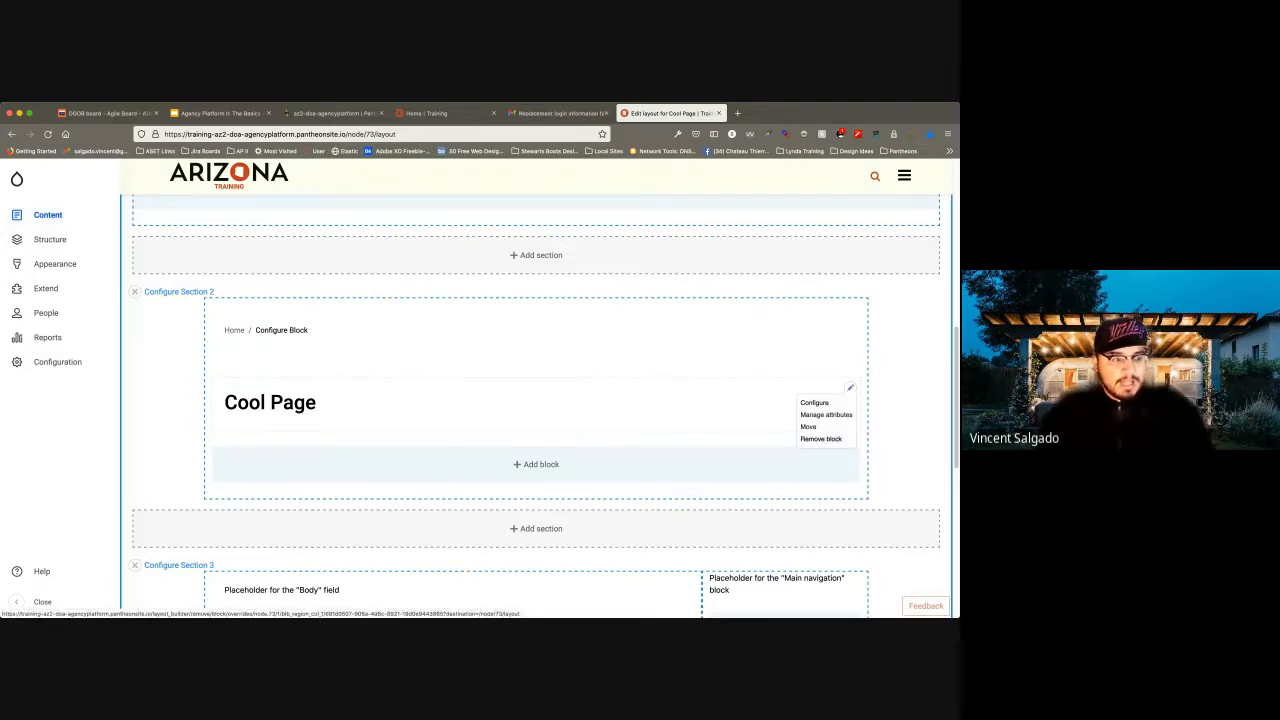
pyautogui.click(821, 438)
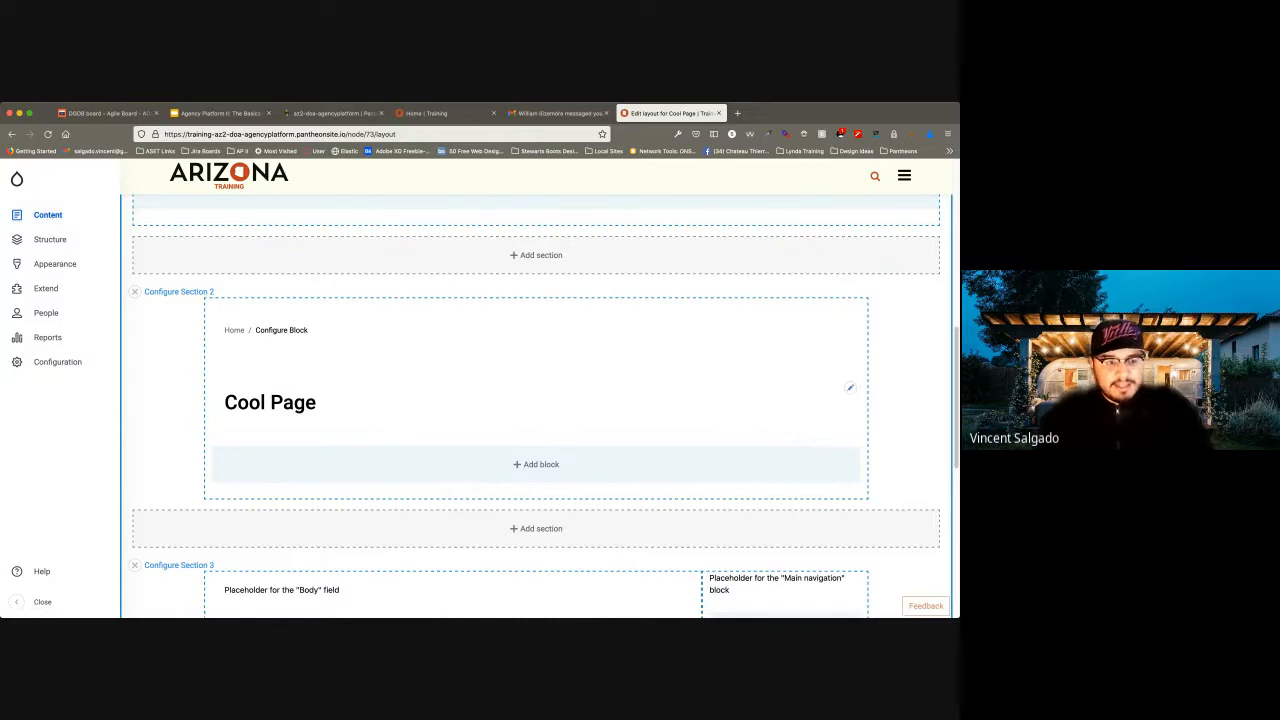
pyautogui.click(850, 388)
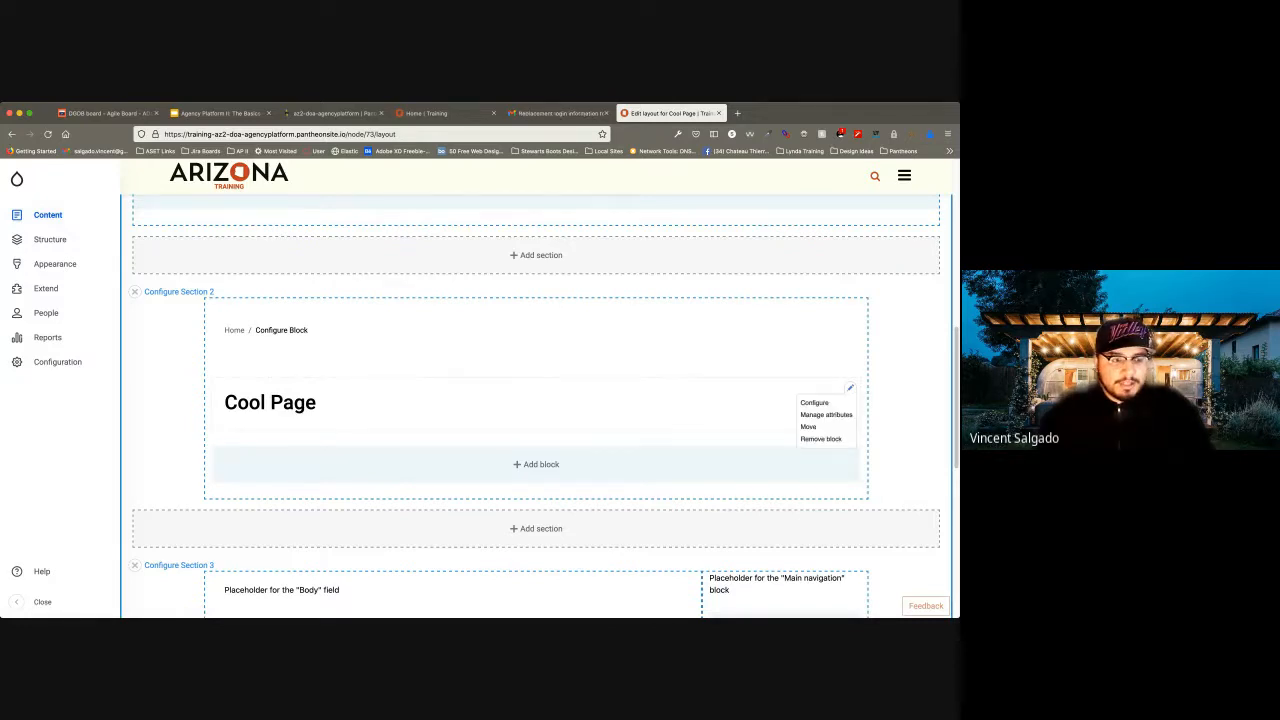
pyautogui.click(821, 438)
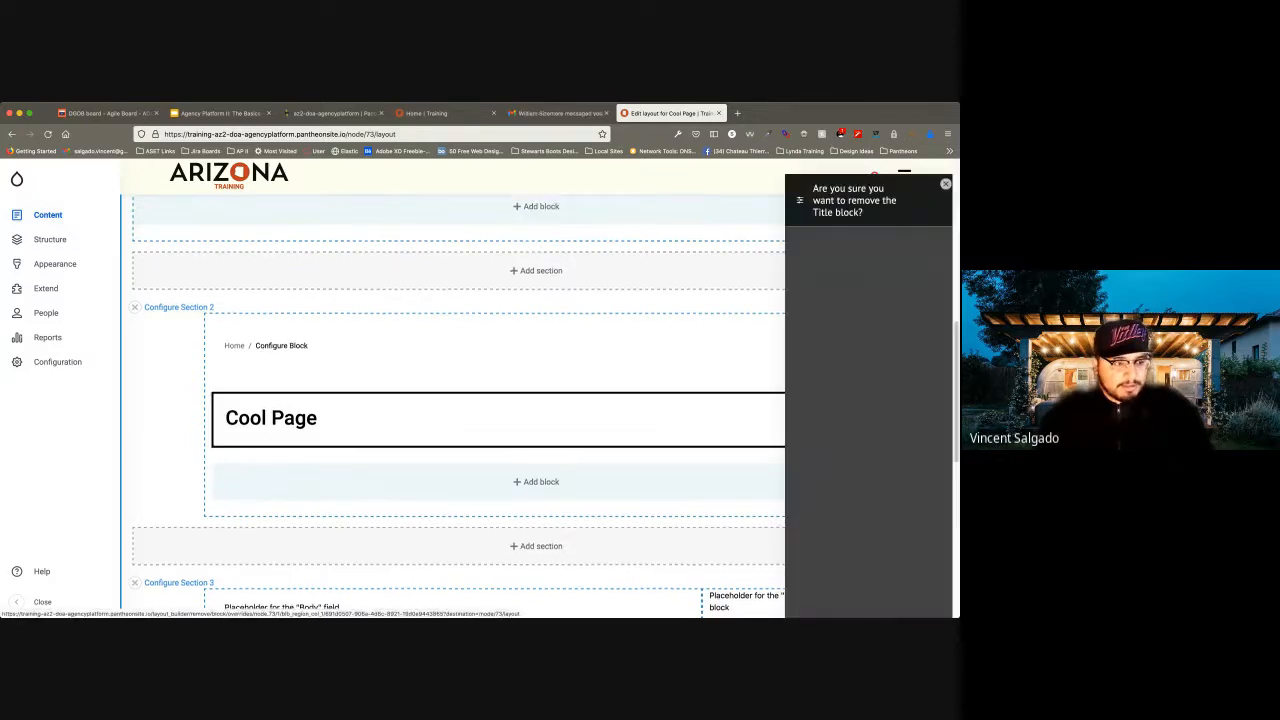
pyautogui.click(864, 247)
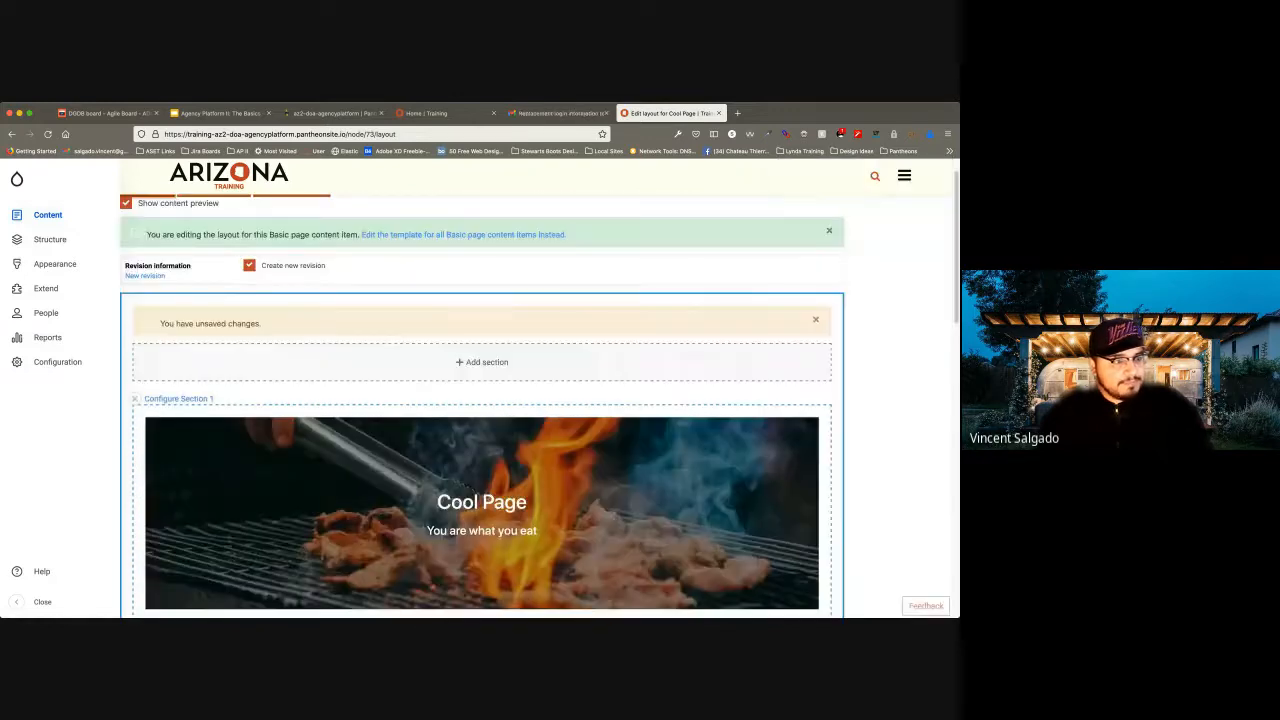
# Remove the Main navigation block from the narrow column of Section 3.
pyautogui.scroll(-2, 540, 400)
pyautogui.scroll(-1, 540, 400)
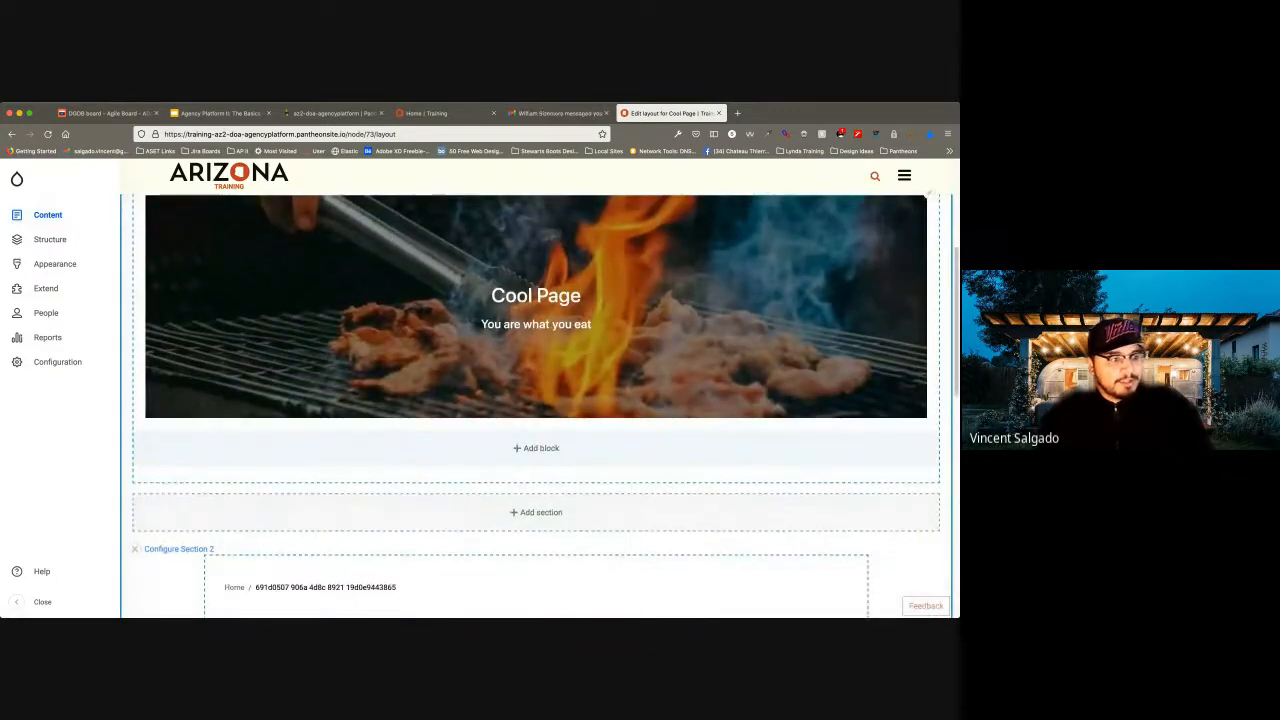
pyautogui.scroll(-3, 540, 400)
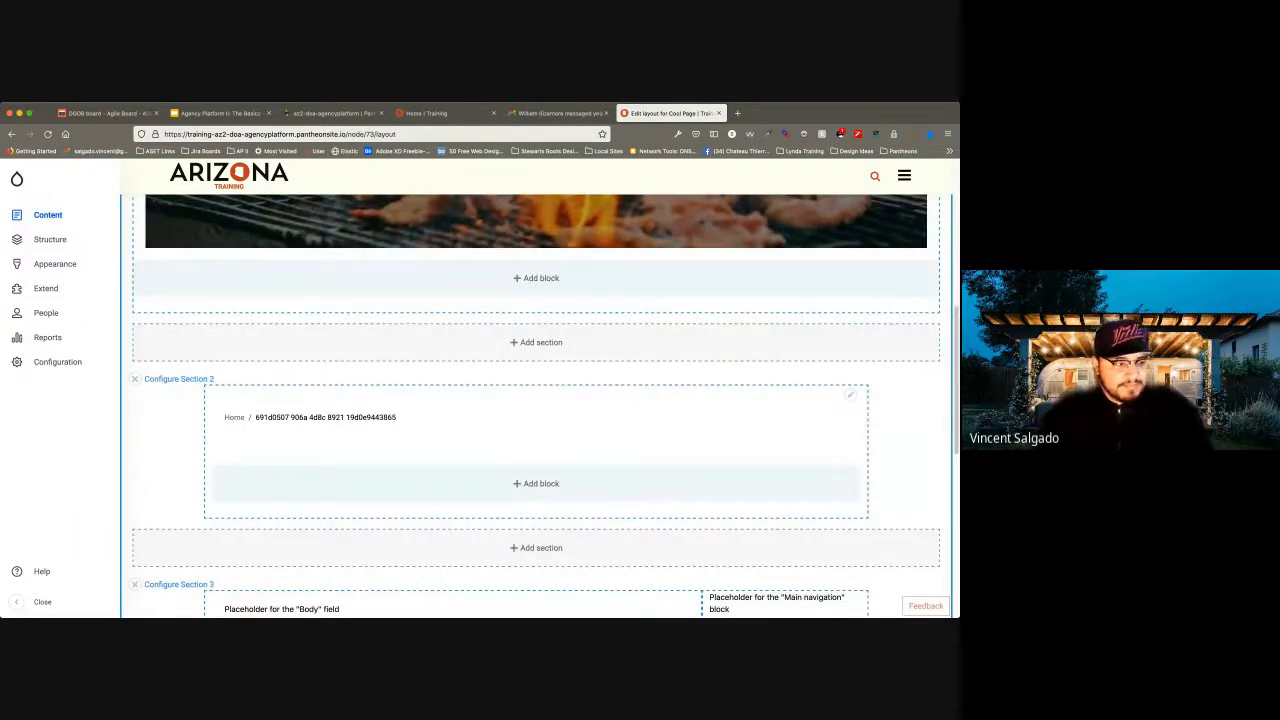
pyautogui.scroll(-2, 540, 400)
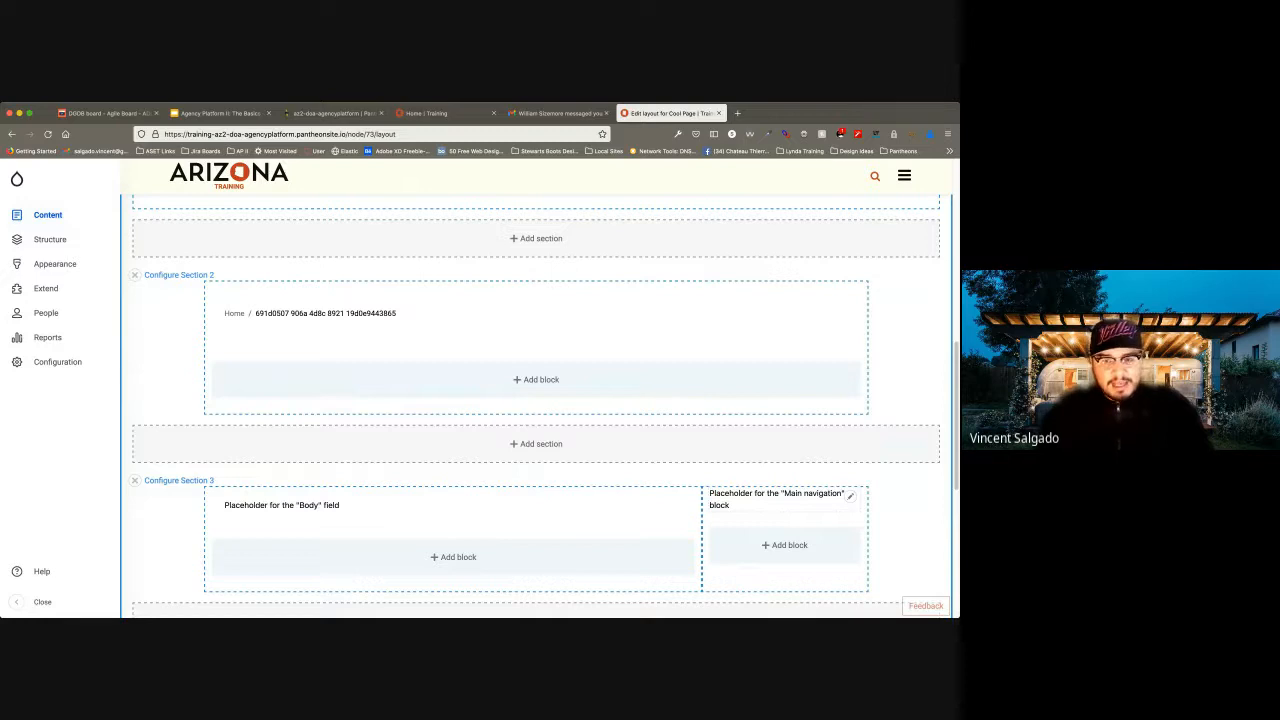
pyautogui.click(850, 495)
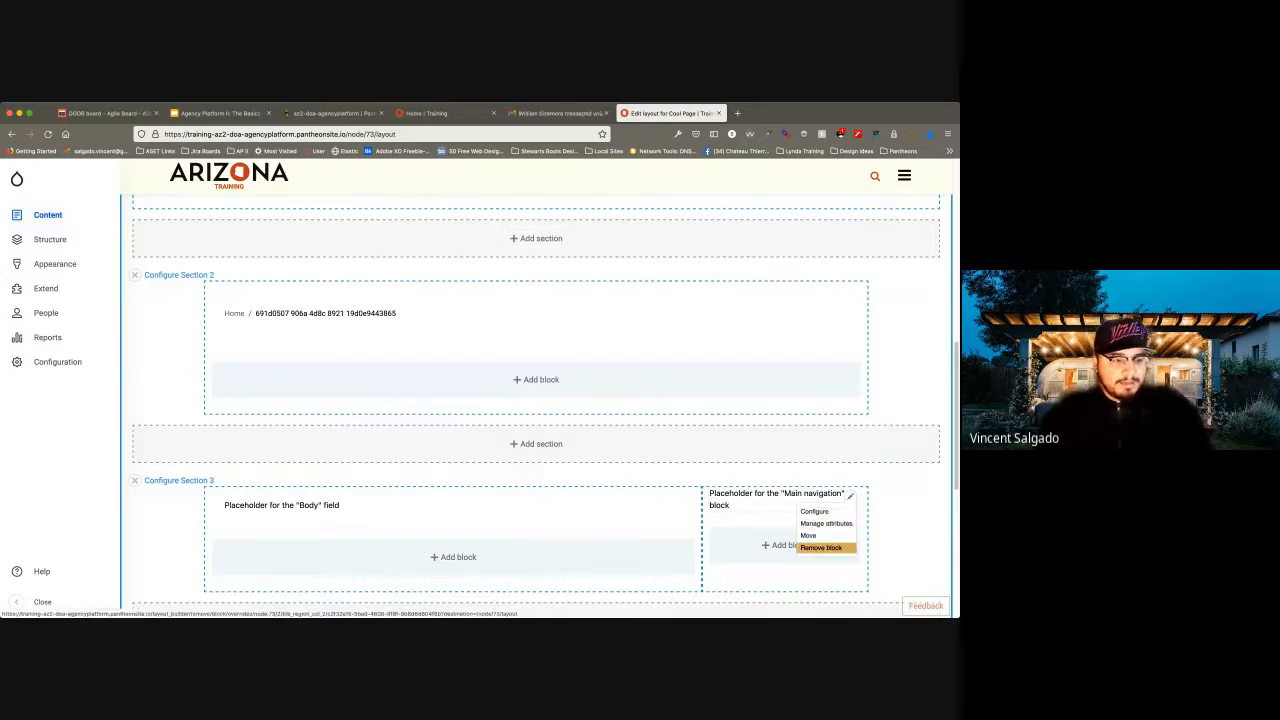
pyautogui.click(821, 547)
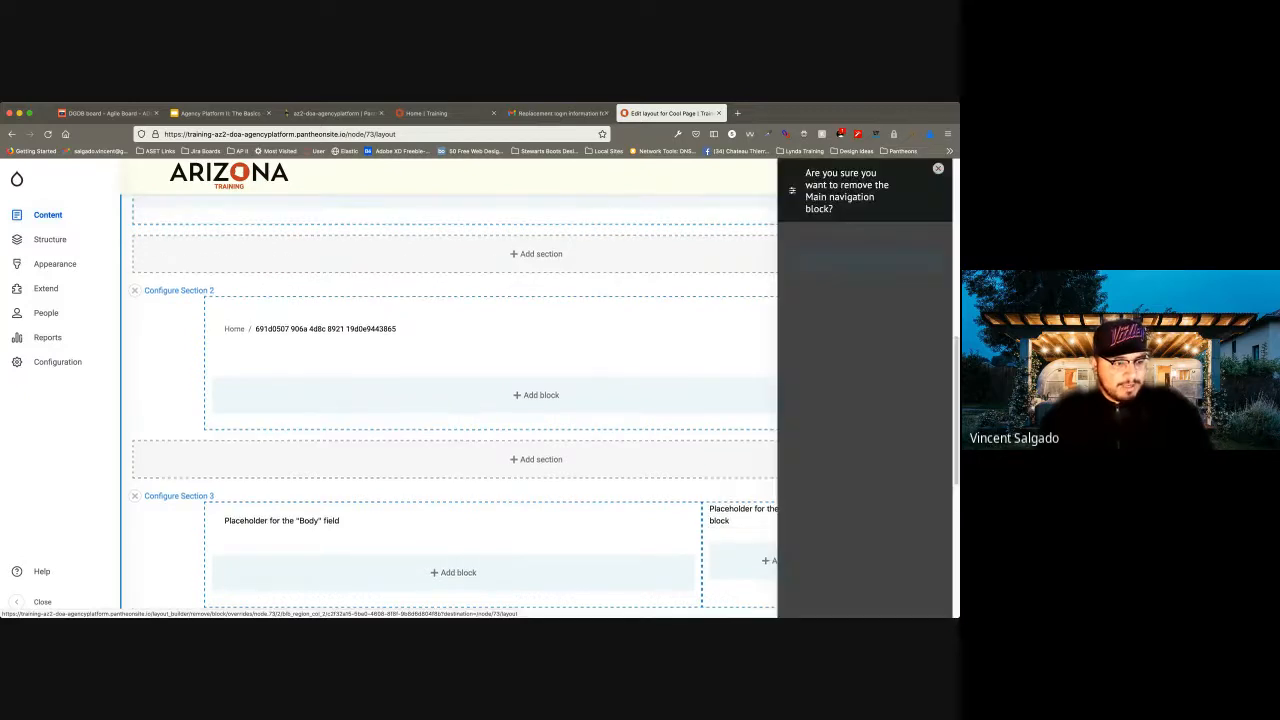
pyautogui.click(850, 260)
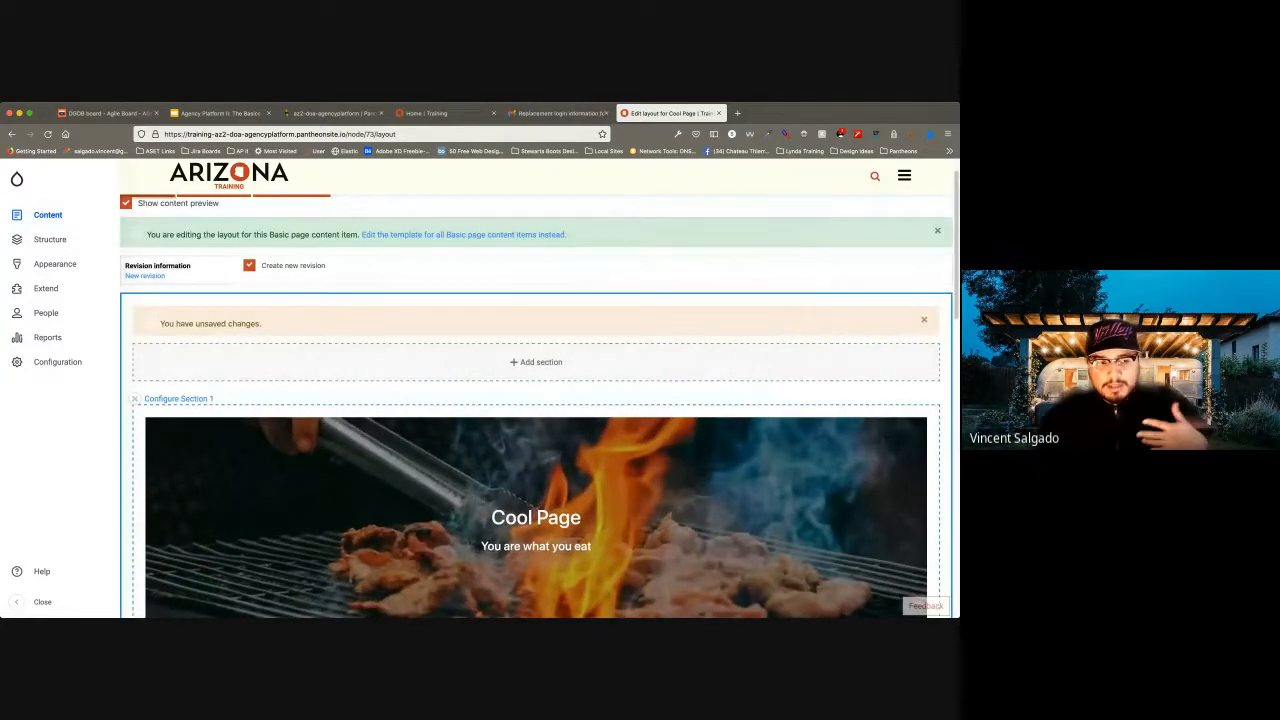
# Remove the Body field block from the wide column of Section 3.
pyautogui.scroll(-1, 536, 400)
pyautogui.scroll(-5, 536, 405)
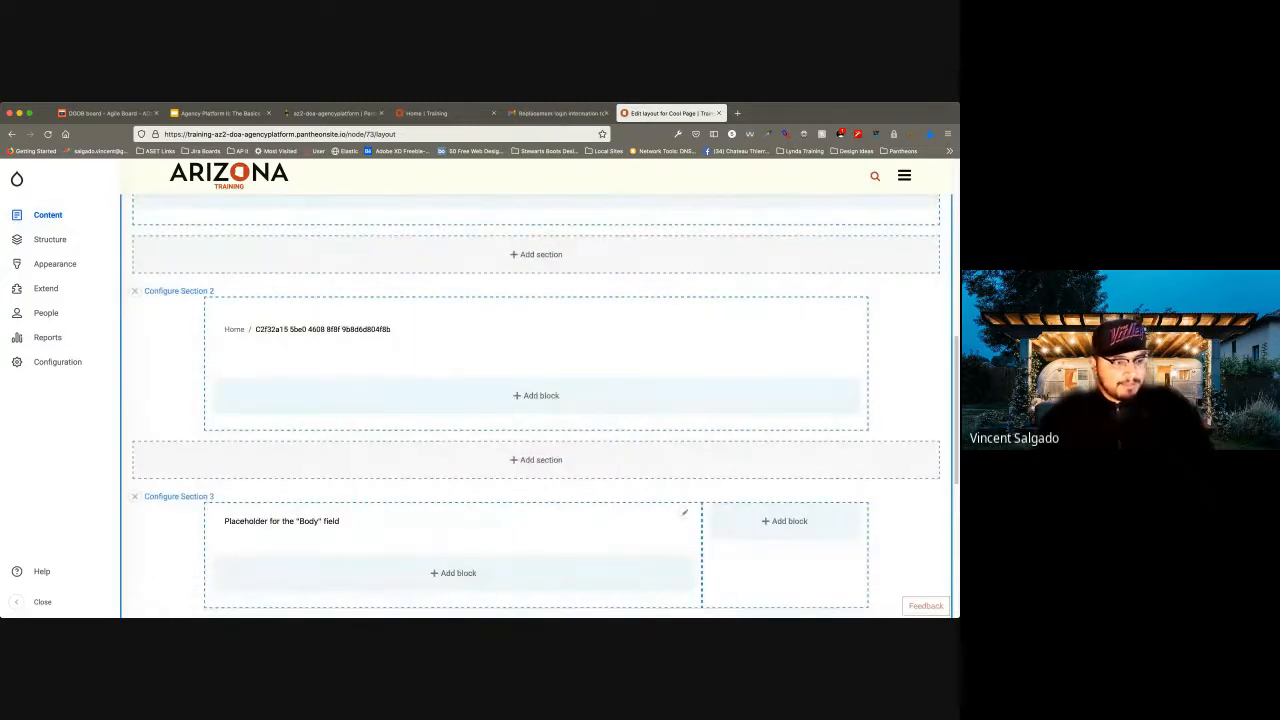
pyautogui.click(685, 512)
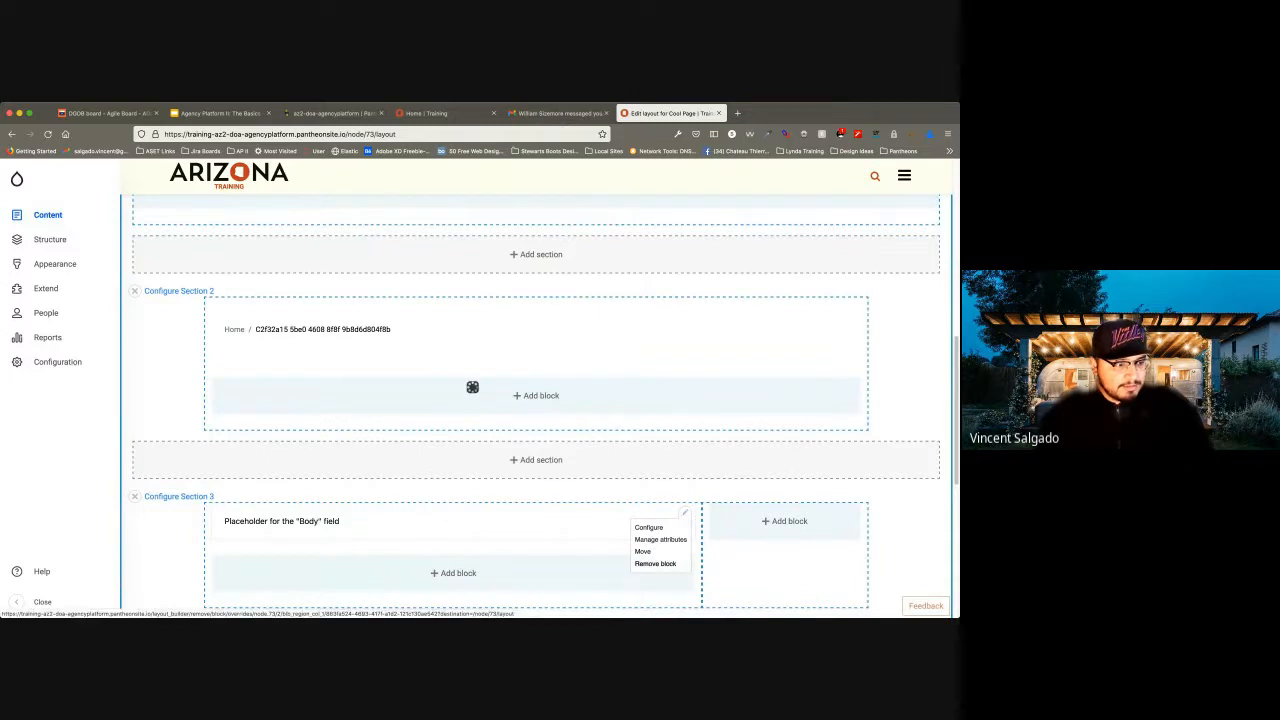
pyautogui.click(655, 563)
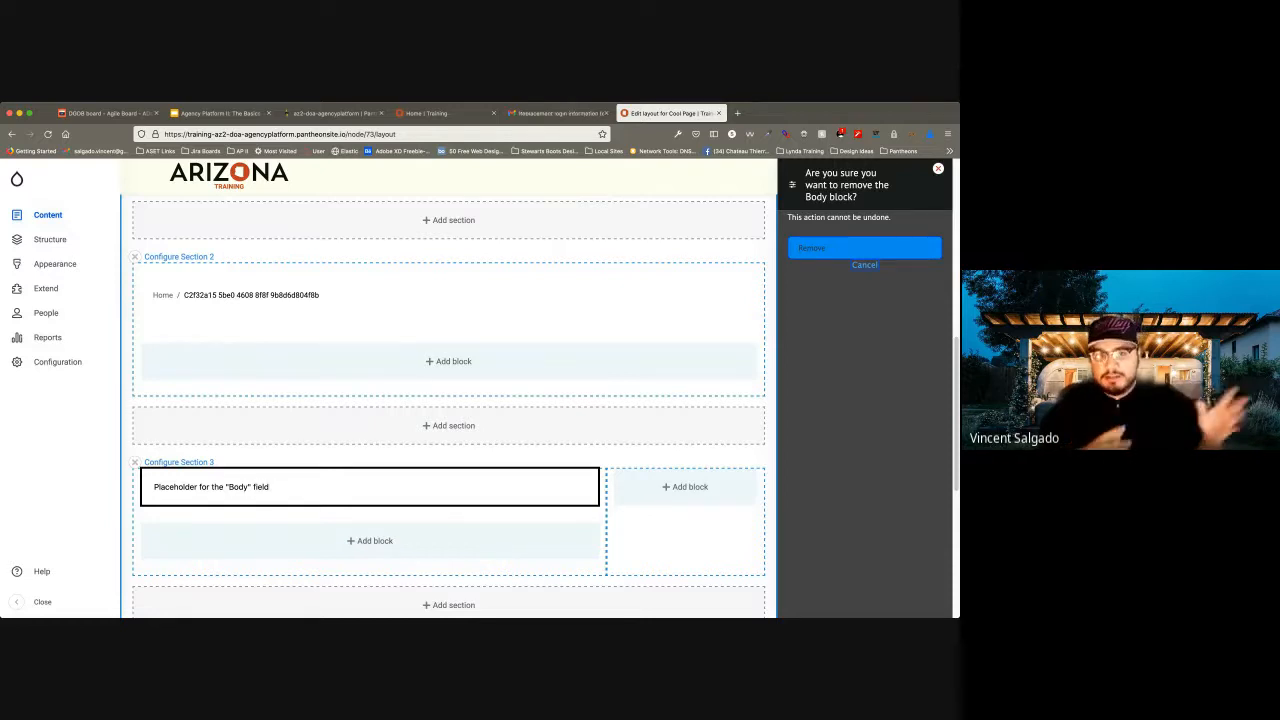
pyautogui.click(864, 248)
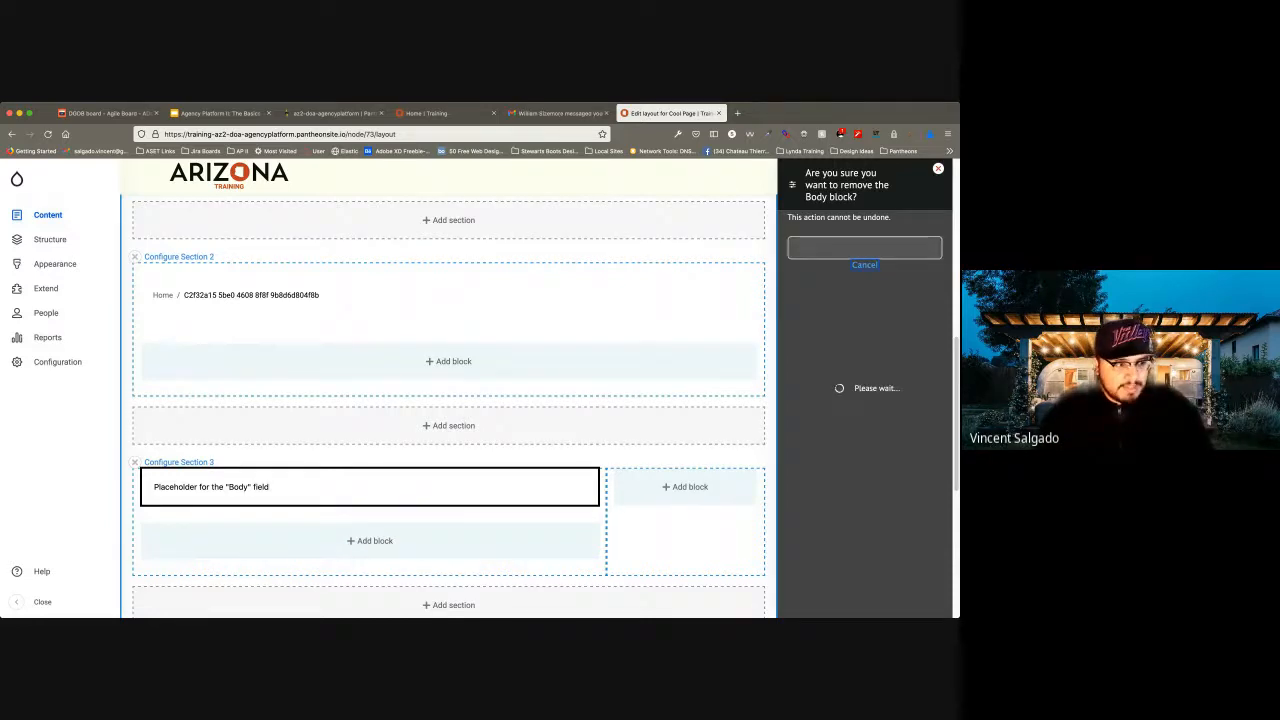
# Start a new custom Card set block in Section 2 of the layout.
pyautogui.scroll(-5, 536, 400)
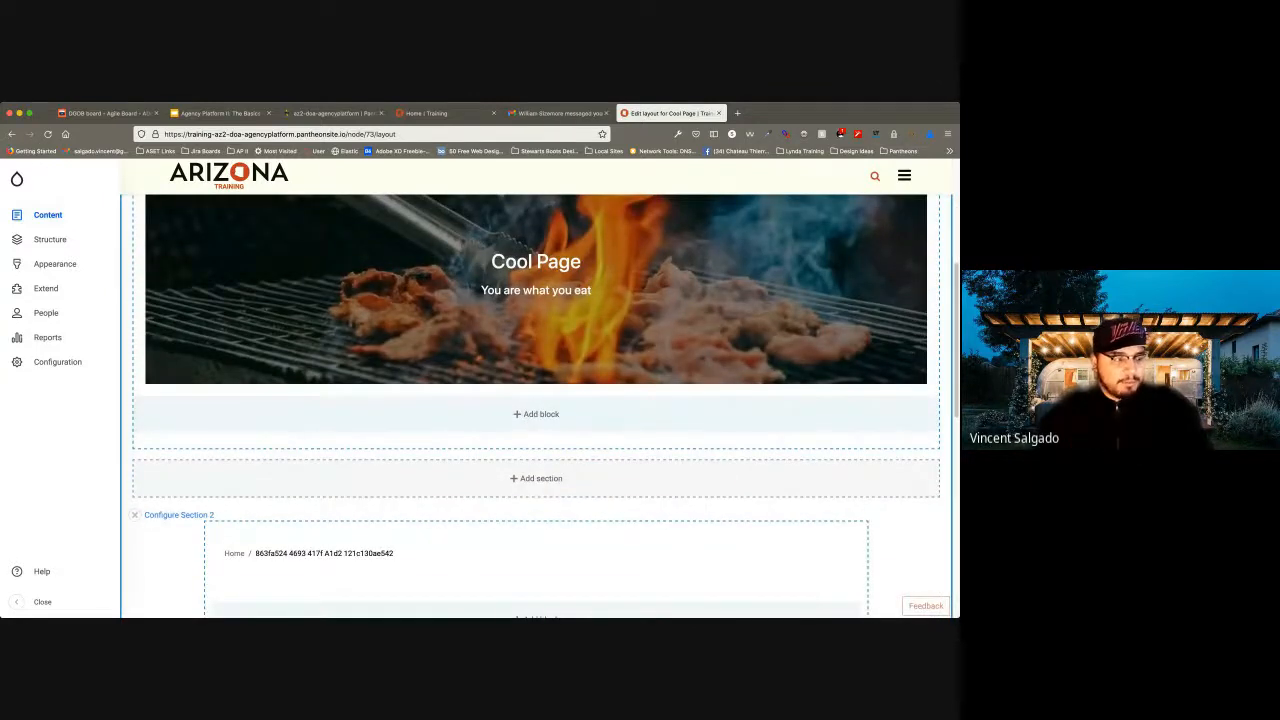
pyautogui.scroll(-3, 541, 484)
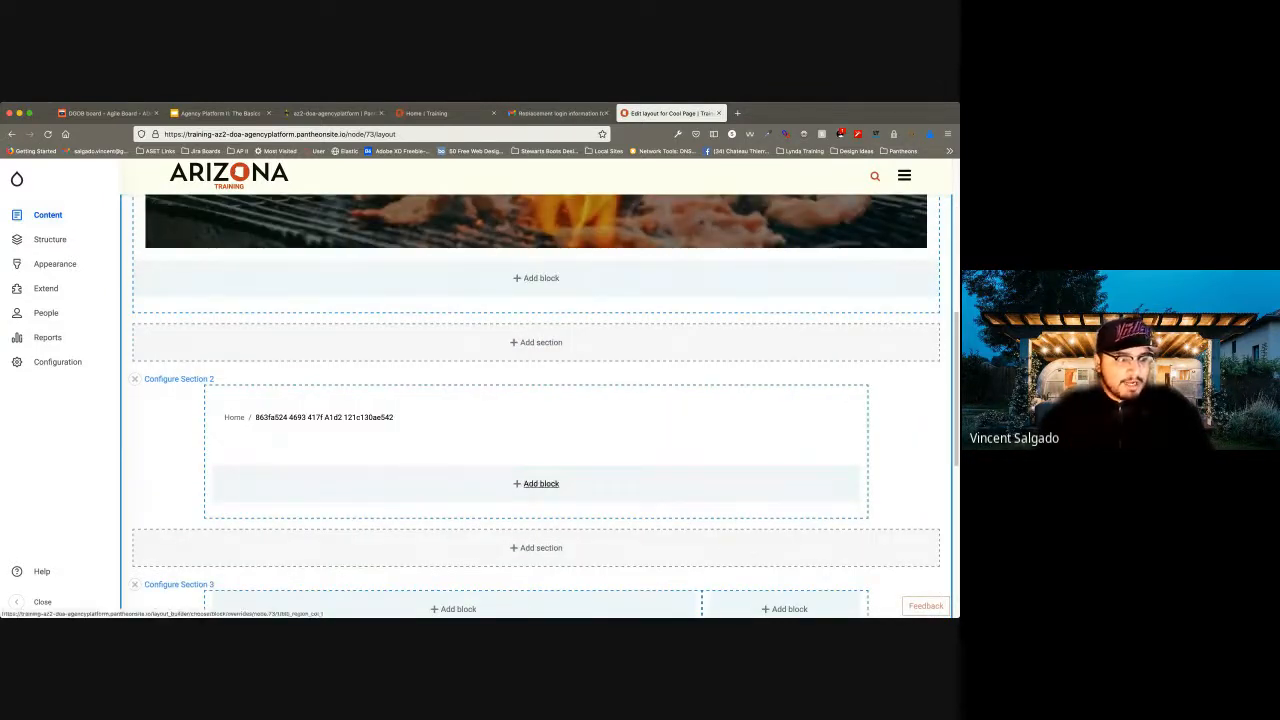
pyautogui.click(541, 483)
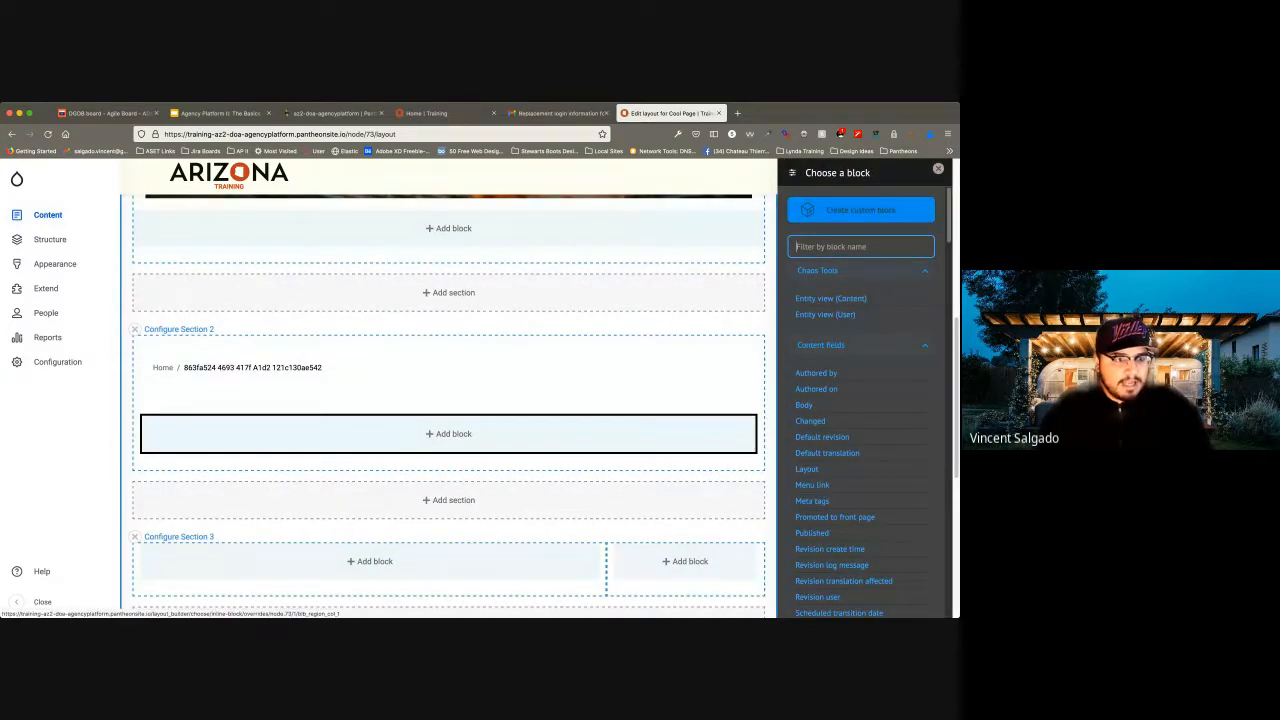
pyautogui.click(860, 210)
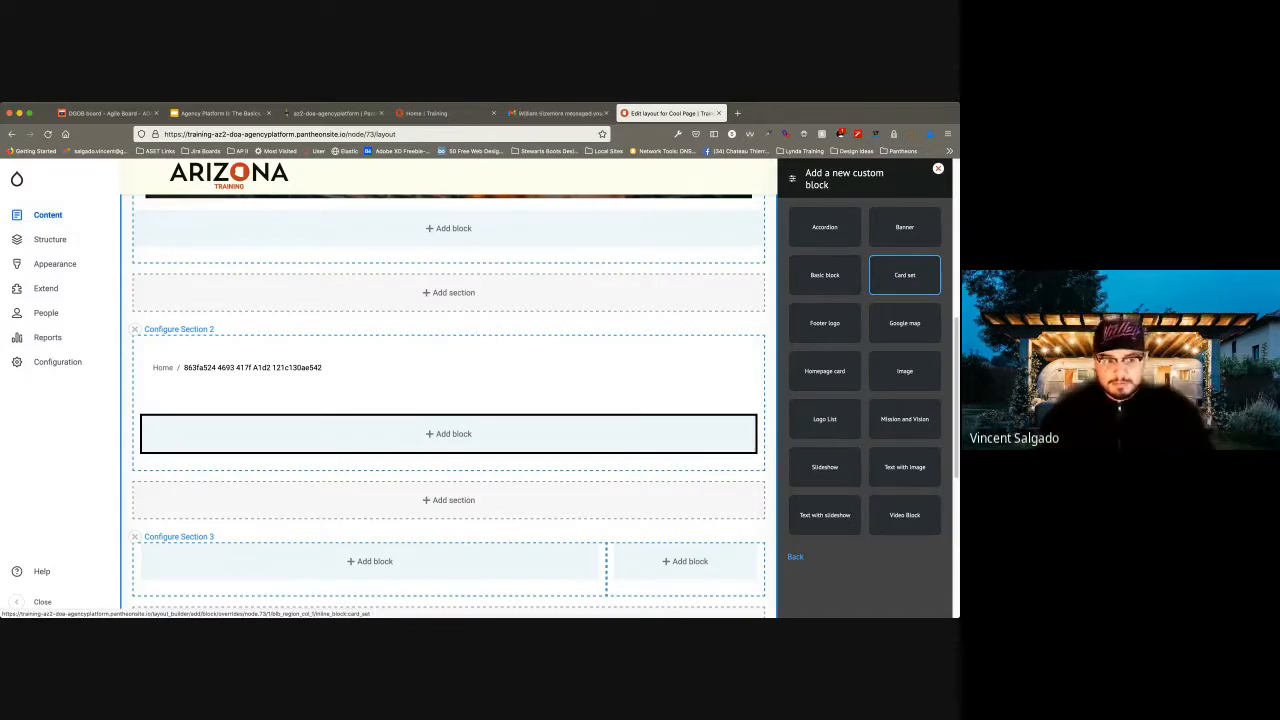
pyautogui.click(904, 275)
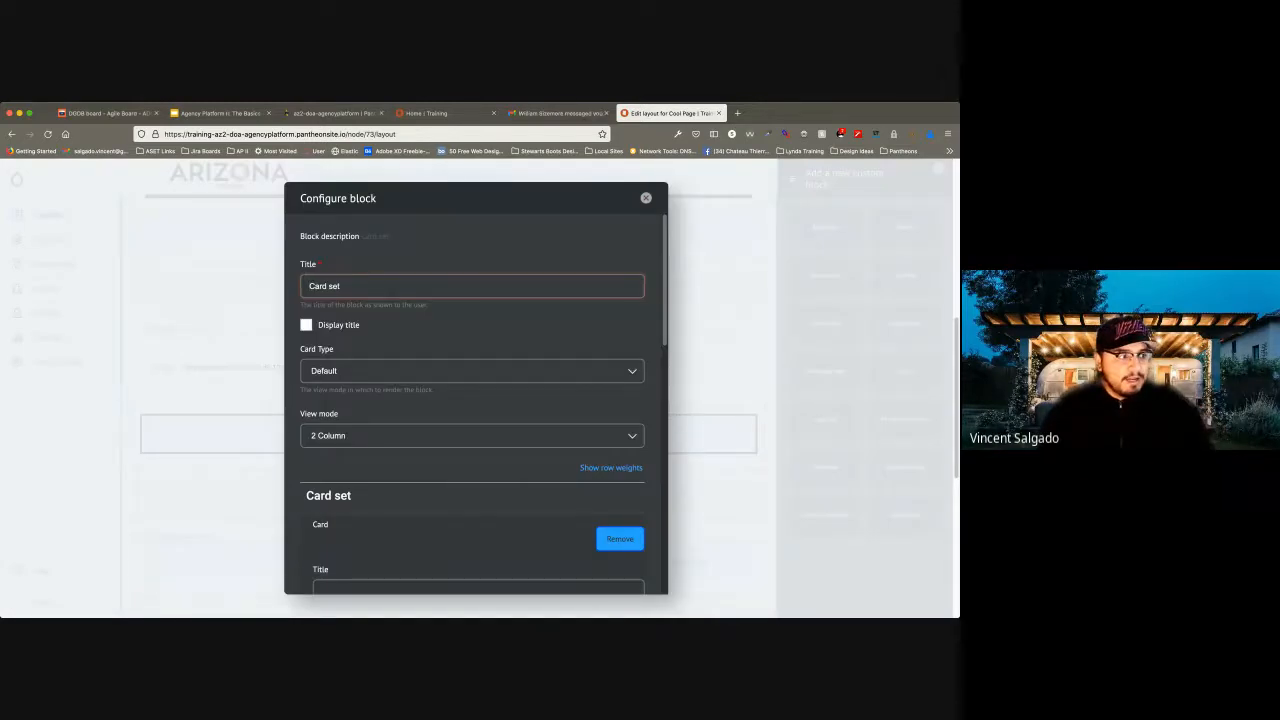
# Keep the card set's card type at Default and set its view mode to 3 Column.
pyautogui.scroll(-2, 476, 400)
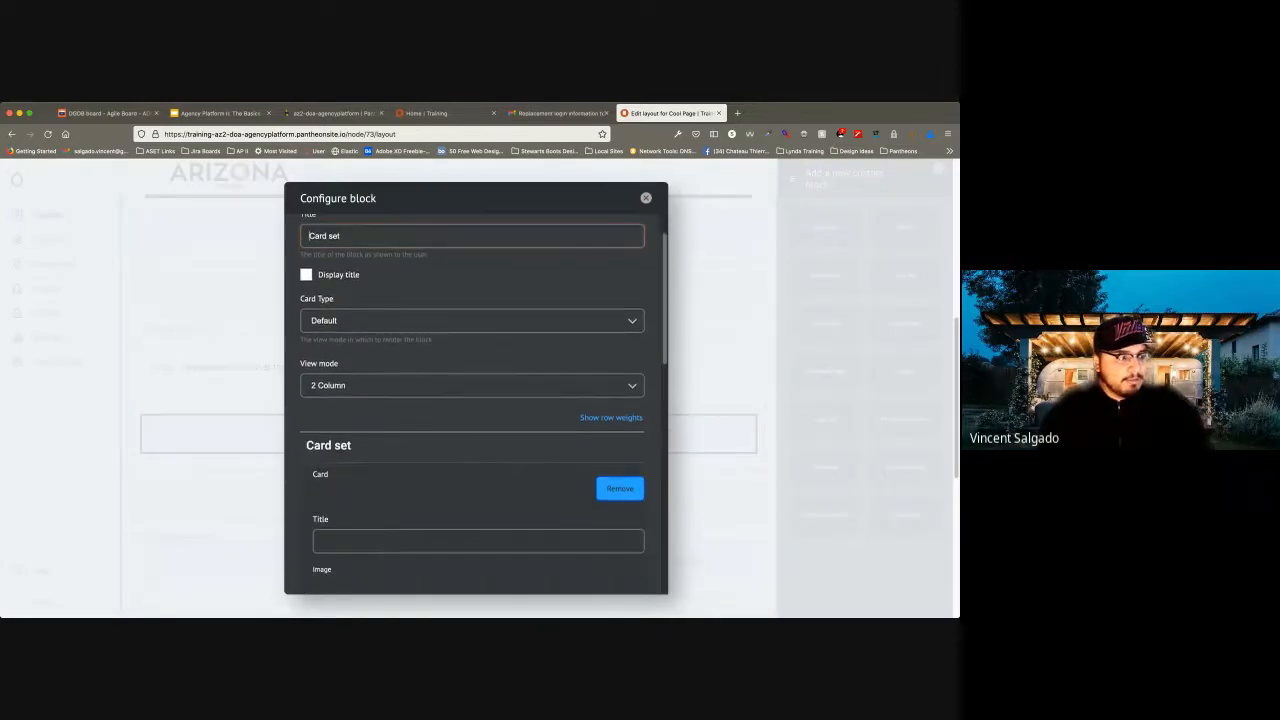
pyautogui.scroll(-2, 476, 400)
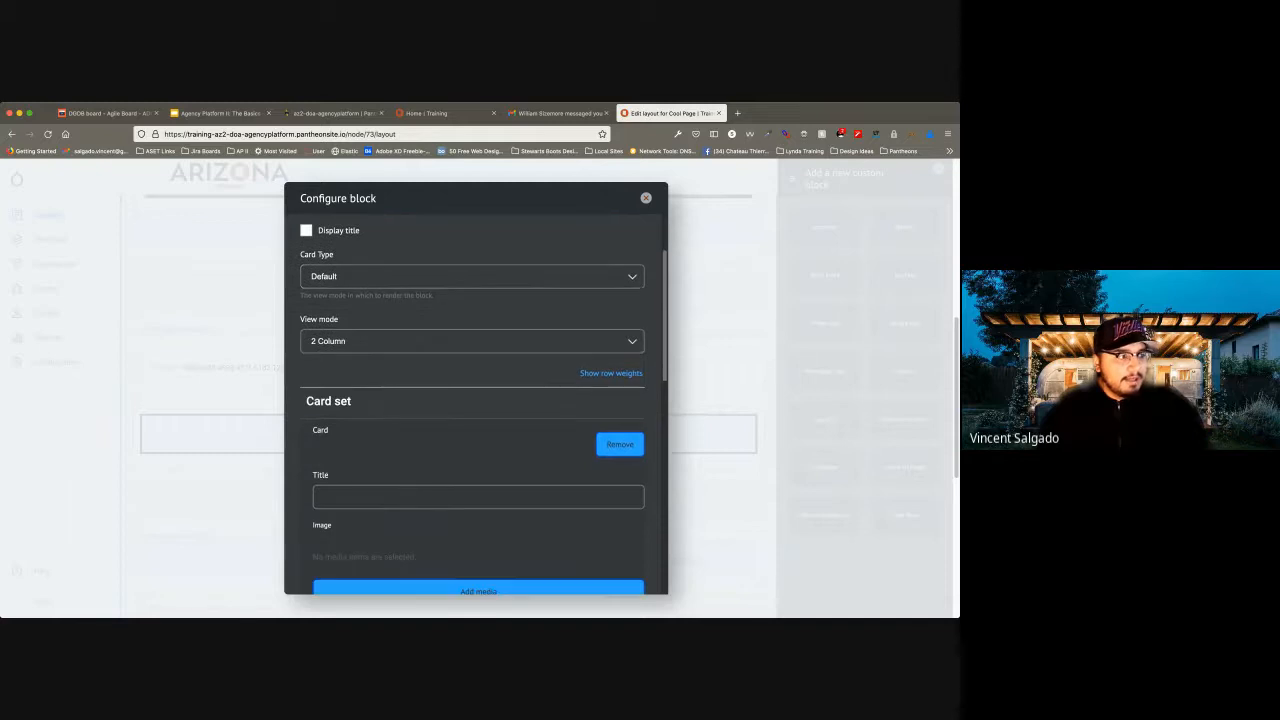
pyautogui.scroll(2, 476, 400)
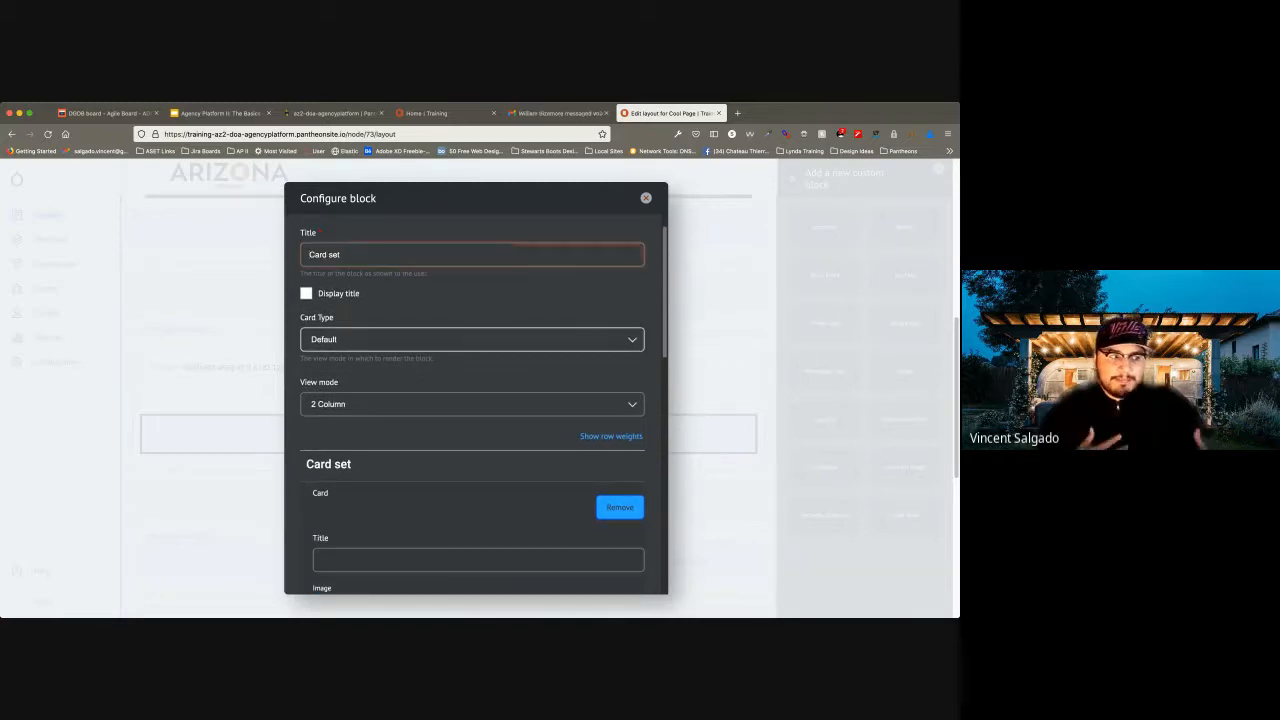
pyautogui.click(472, 340)
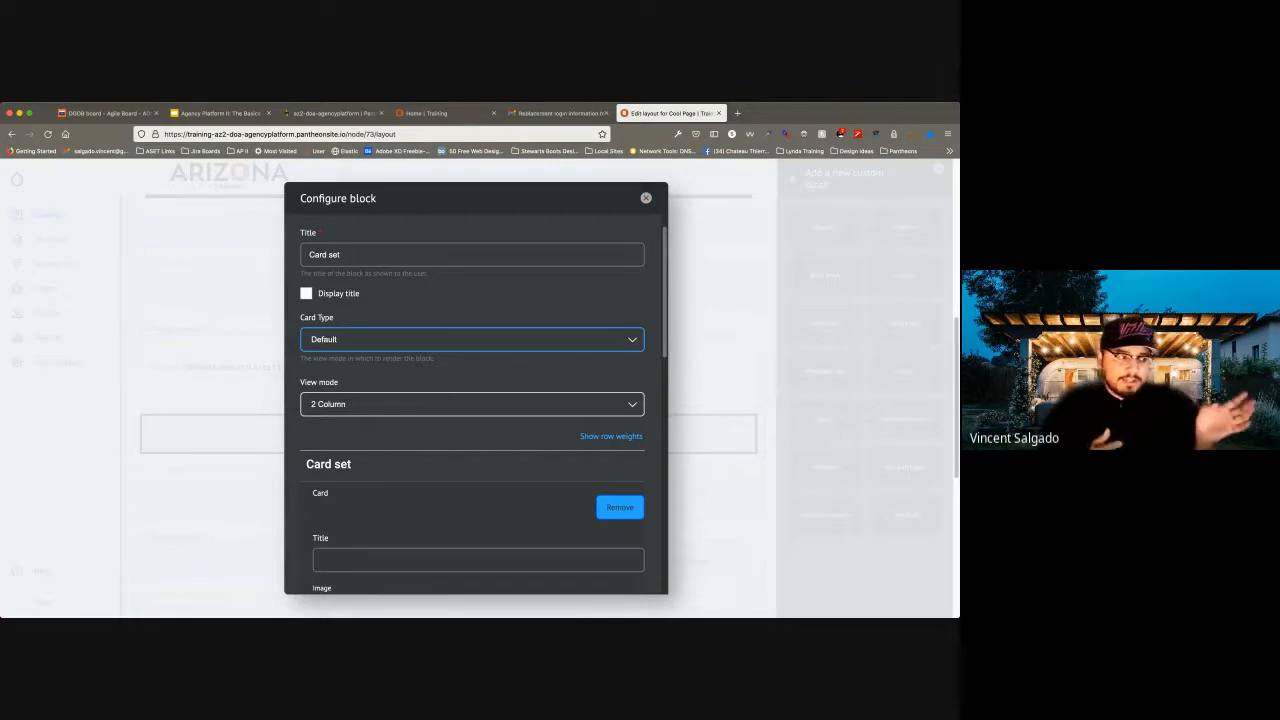
pyautogui.click(472, 404)
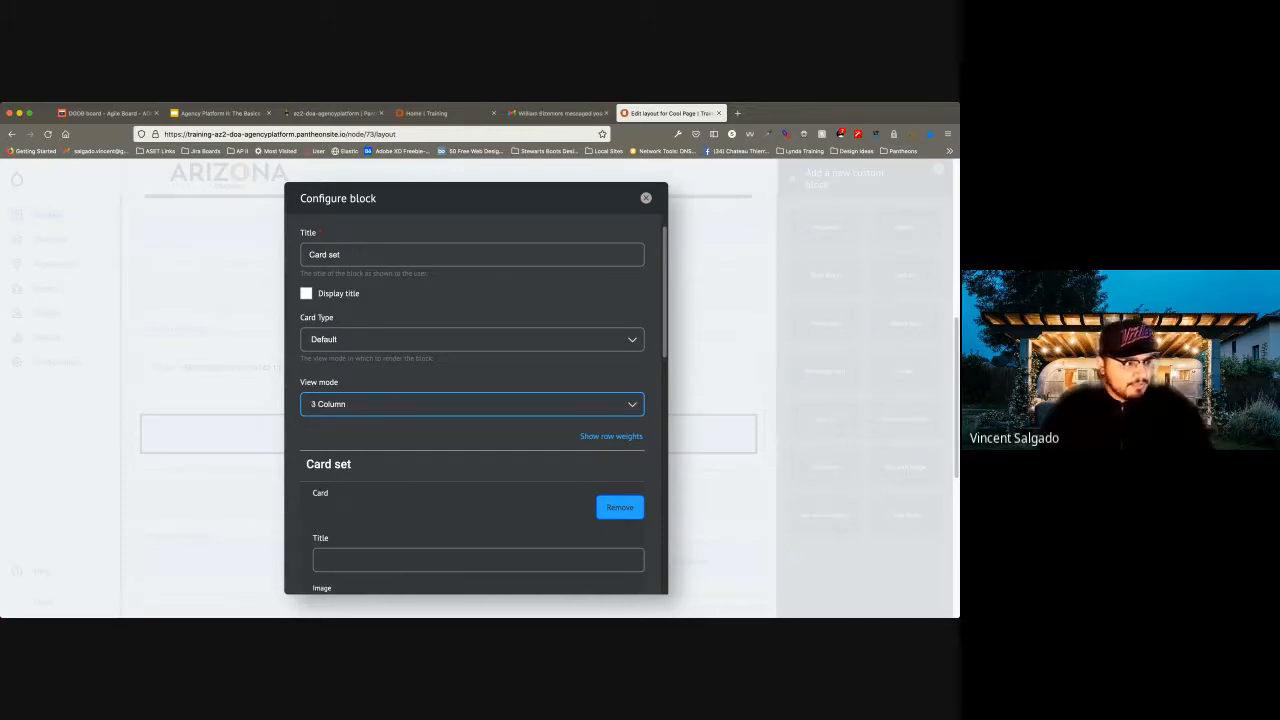
# Title the first card in the set "Card 1".
pyautogui.scroll(-3, 474, 405)
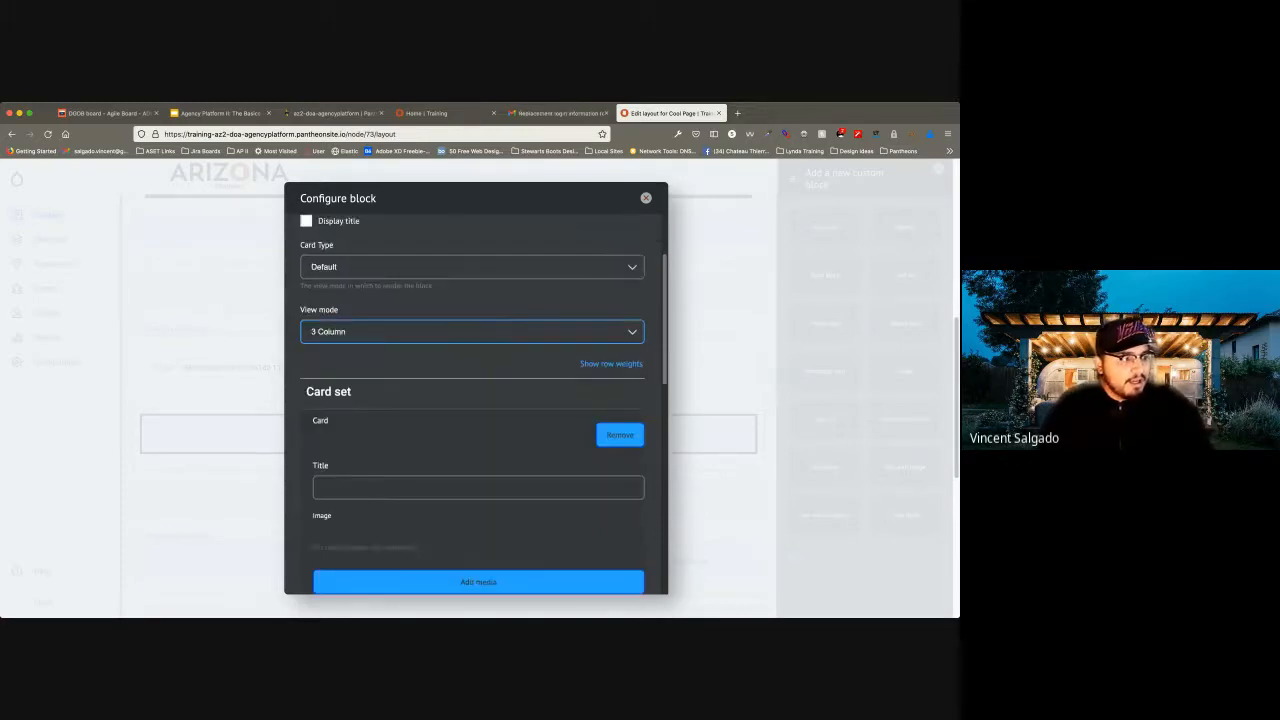
pyautogui.click(478, 434)
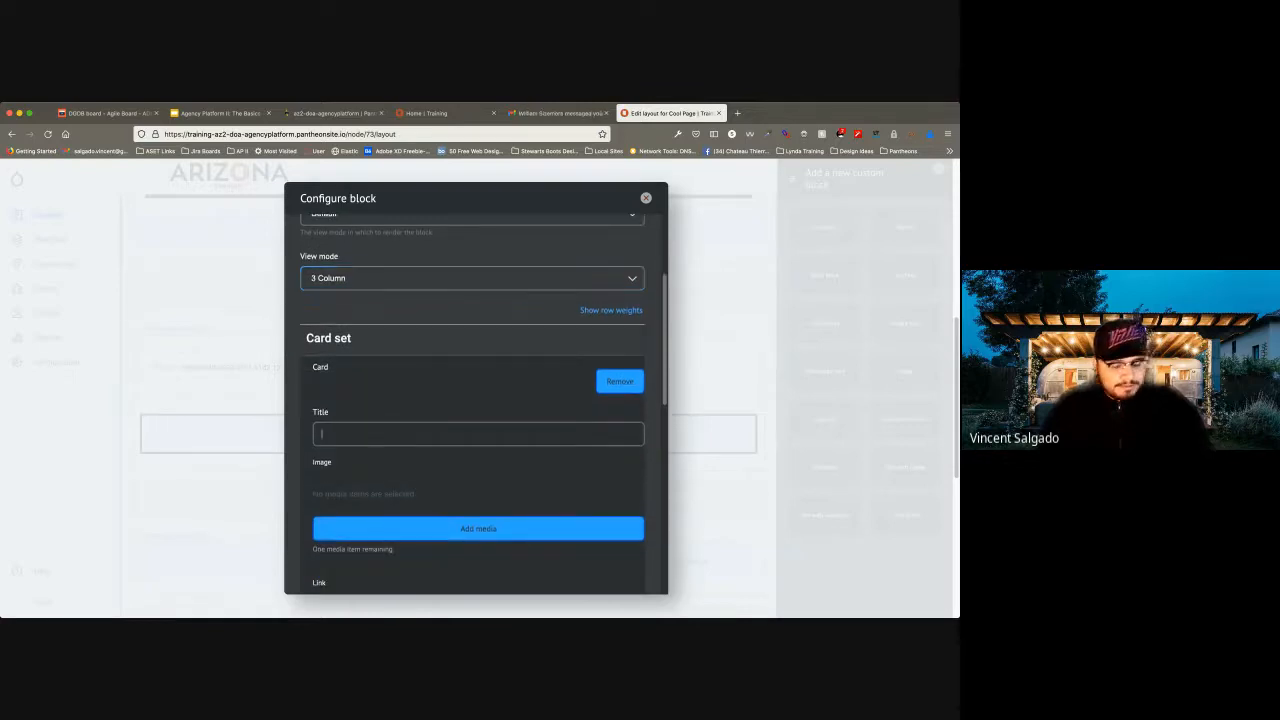
pyautogui.write('Card 1')
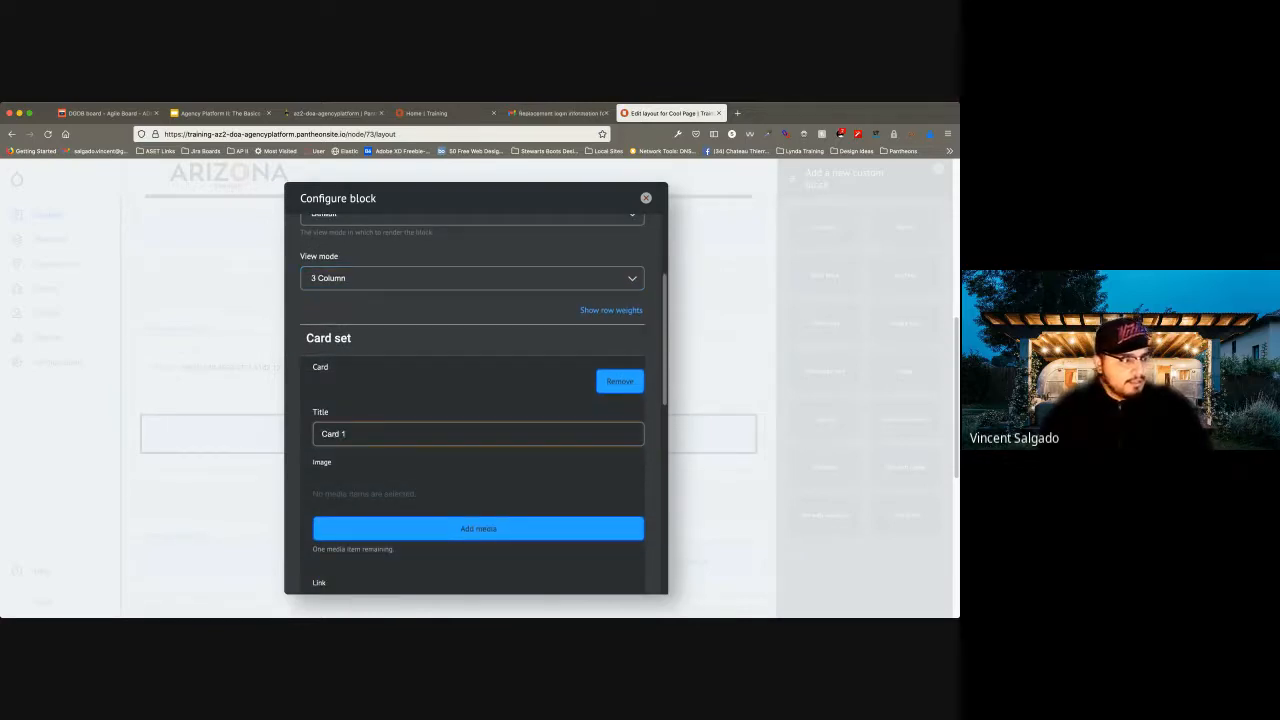
# Upload the sandwich image "Screen Shot 2022-02-09 at 10.33.40 AM.png" as new media for Card 1.
pyautogui.click(478, 528)
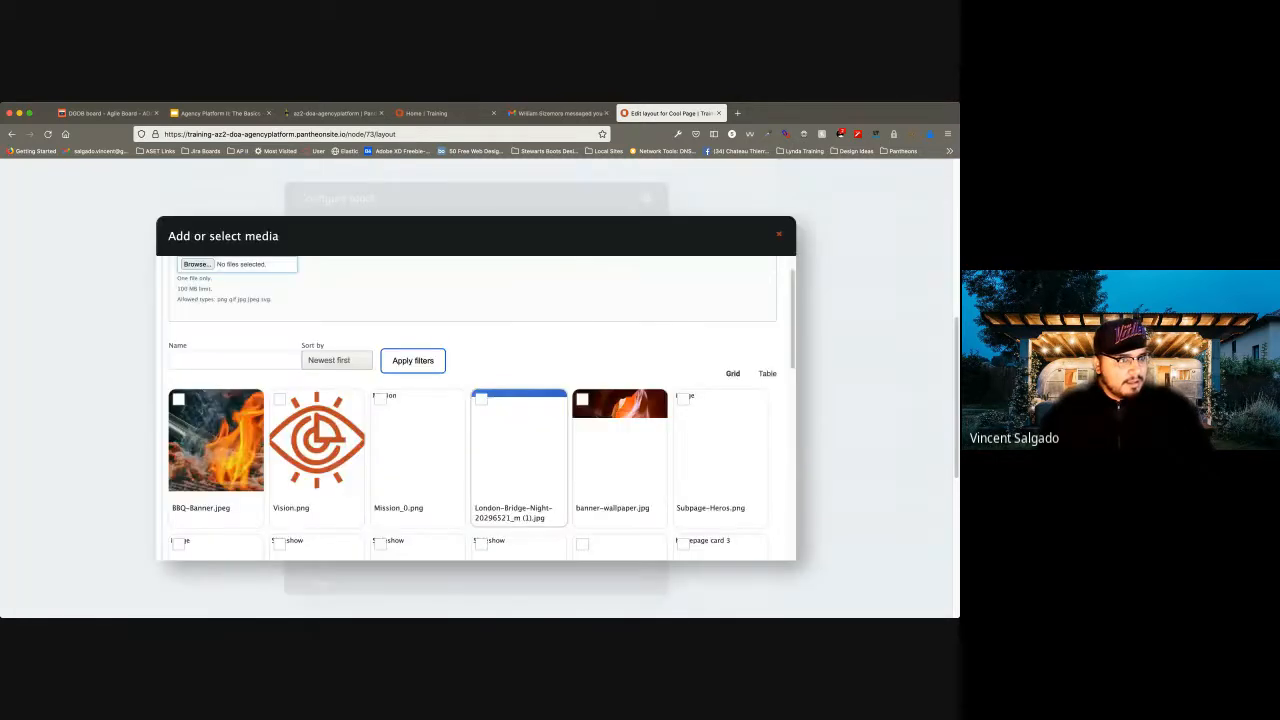
pyautogui.scroll(-2, 216, 345)
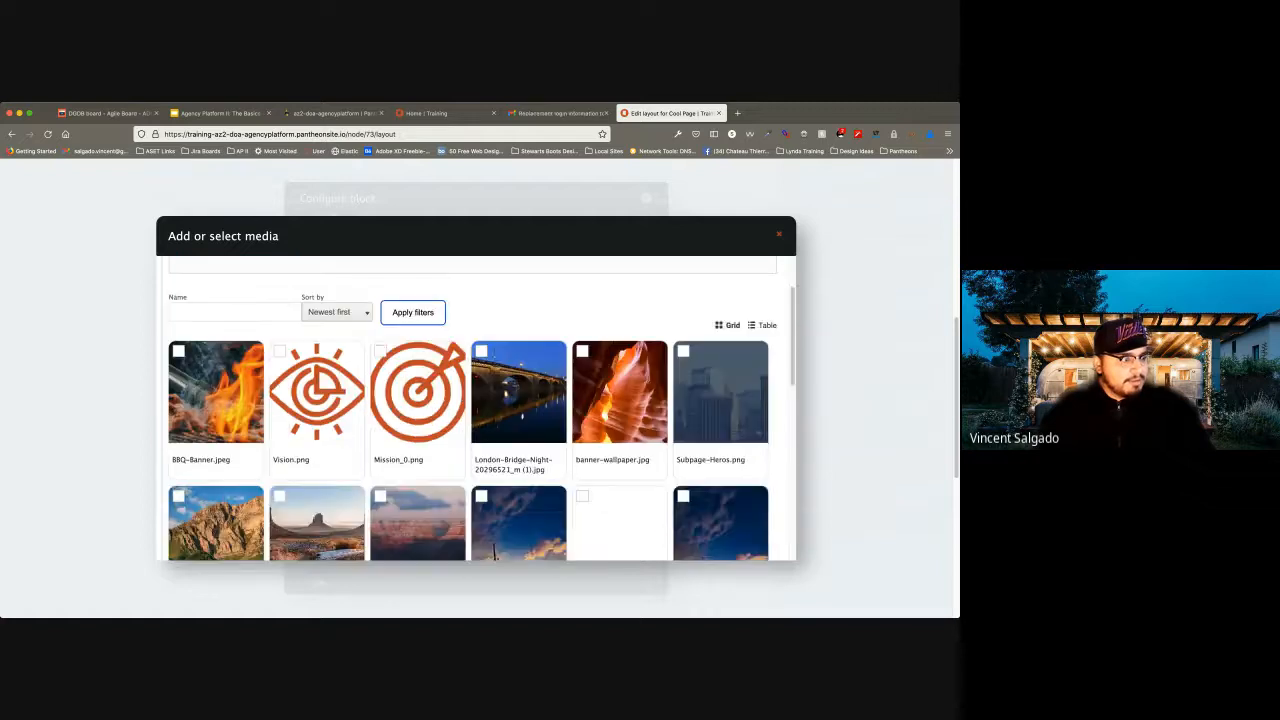
pyautogui.scroll(2, 476, 408)
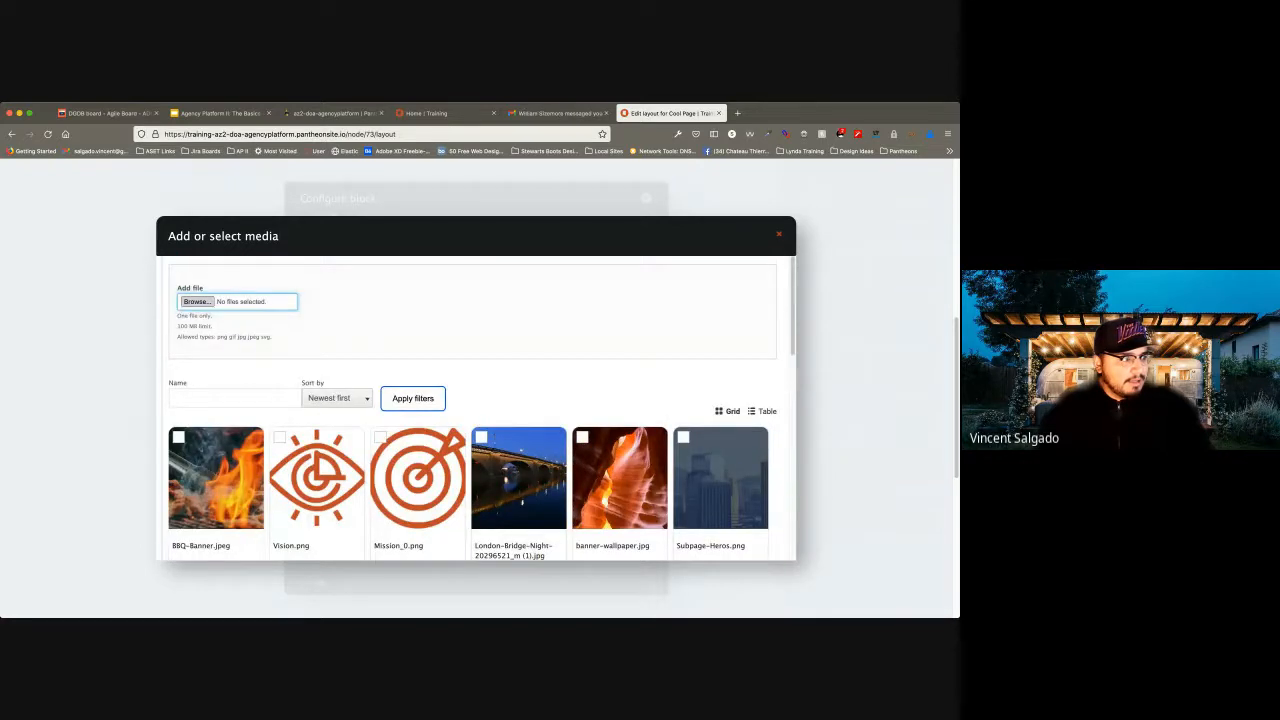
pyautogui.click(197, 301)
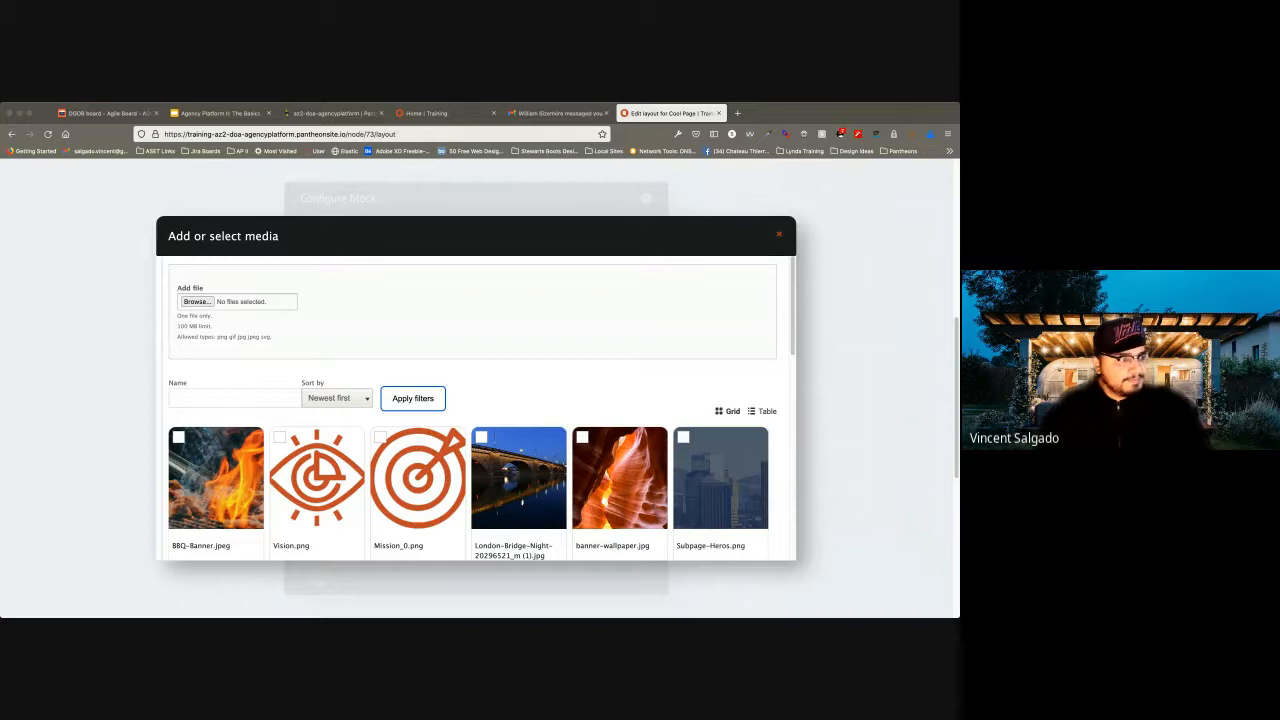
pyautogui.press('Return')
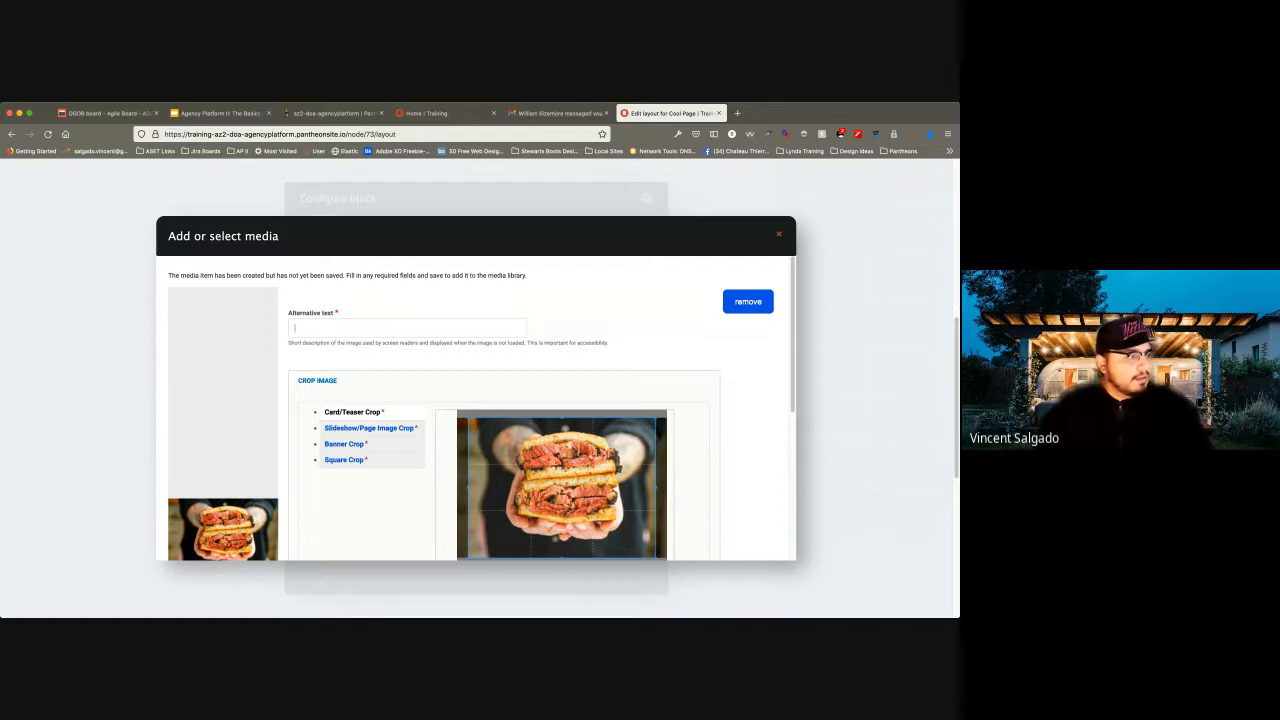
# Give the uploaded sandwich image the alternative text "Tasty Sammie".
pyautogui.click(295, 328)
pyautogui.write('Pas')
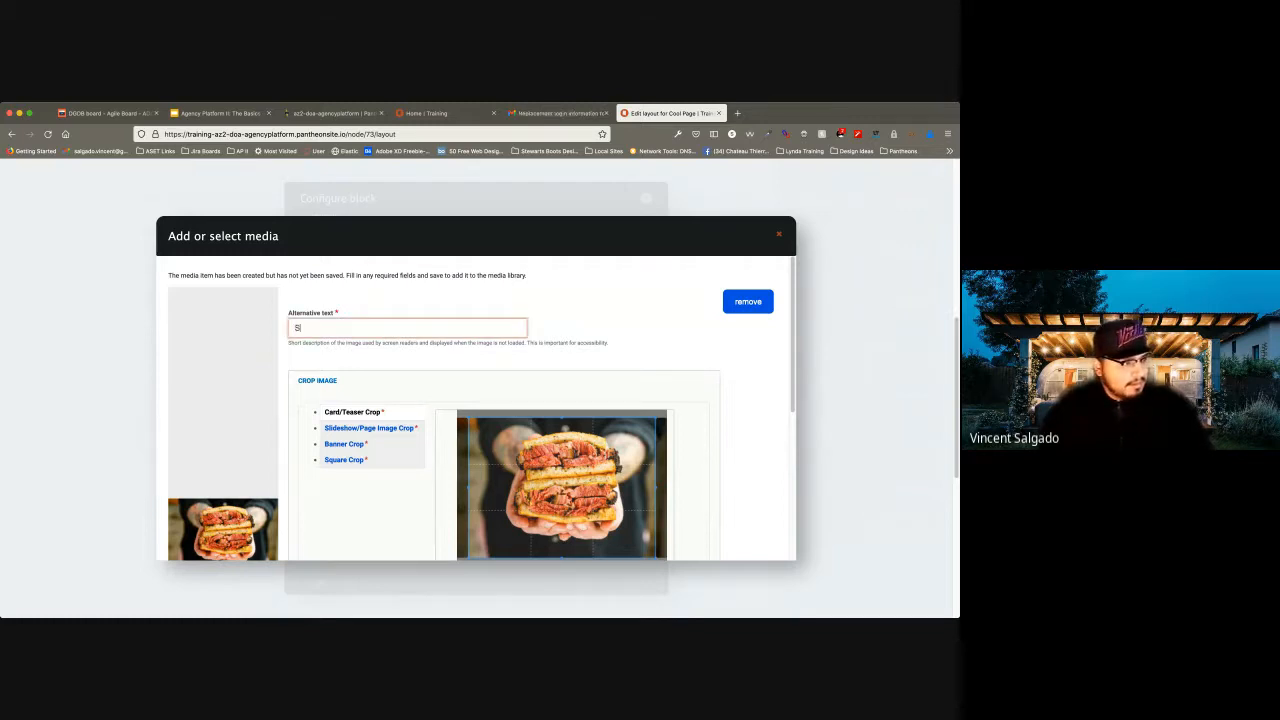
pyautogui.press('BackSpace')
pyautogui.press('BackSpace')
pyautogui.press('BackSpace')
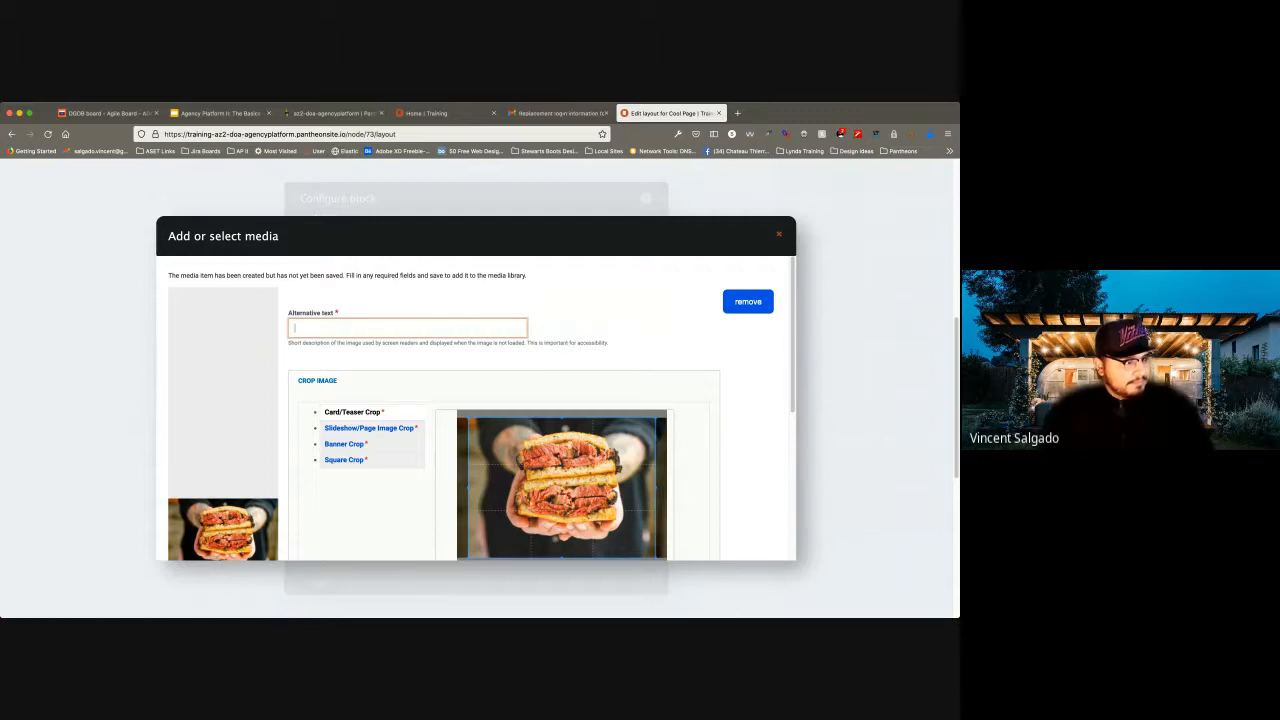
pyautogui.write('Tasty San')
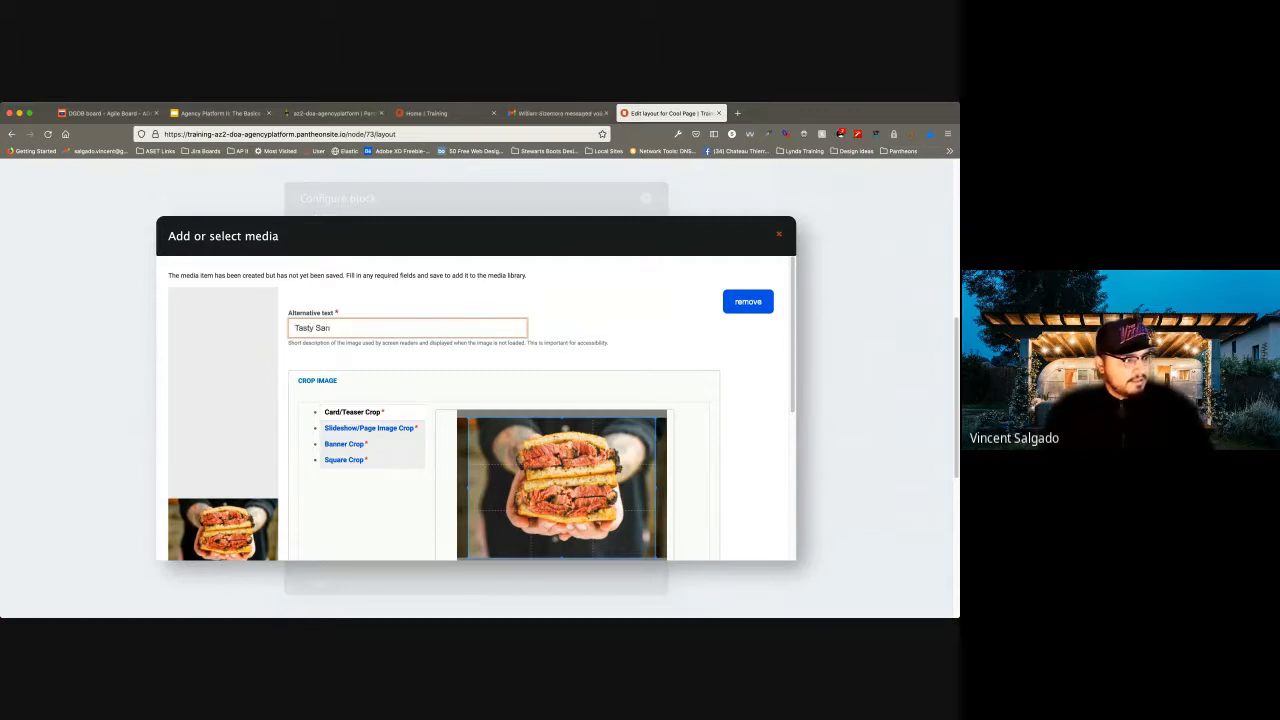
pyautogui.press('BackSpace')
pyautogui.write('mmie')
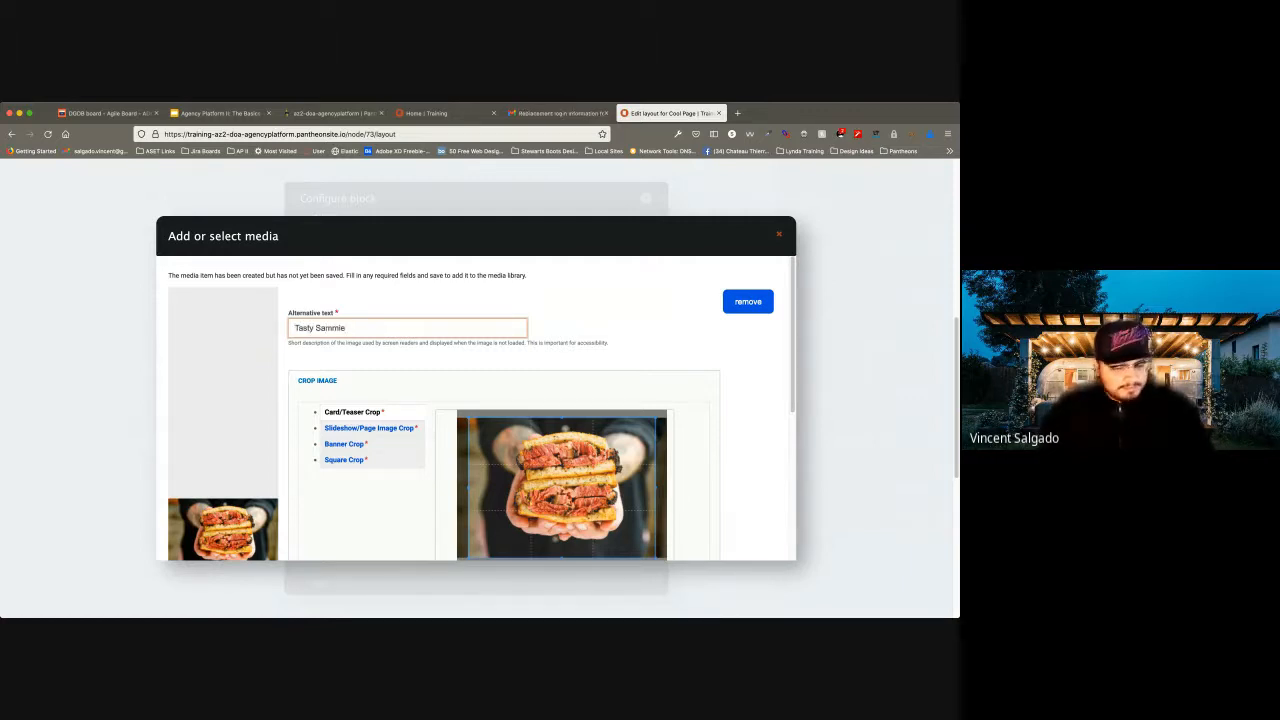
# Apply the Card/Teaser, Slideshow/Page Image, Banner and Square crops to the image, framing the sandwich.
pyautogui.click(520, 458)
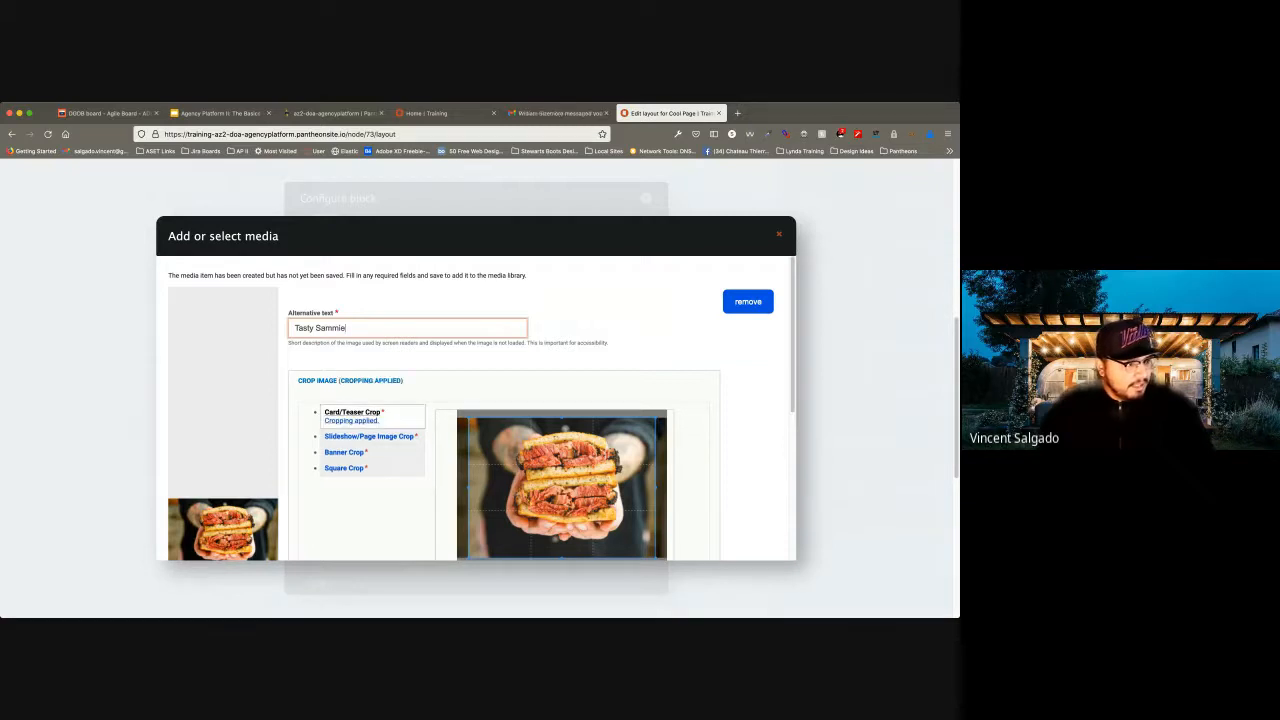
pyautogui.click(369, 436)
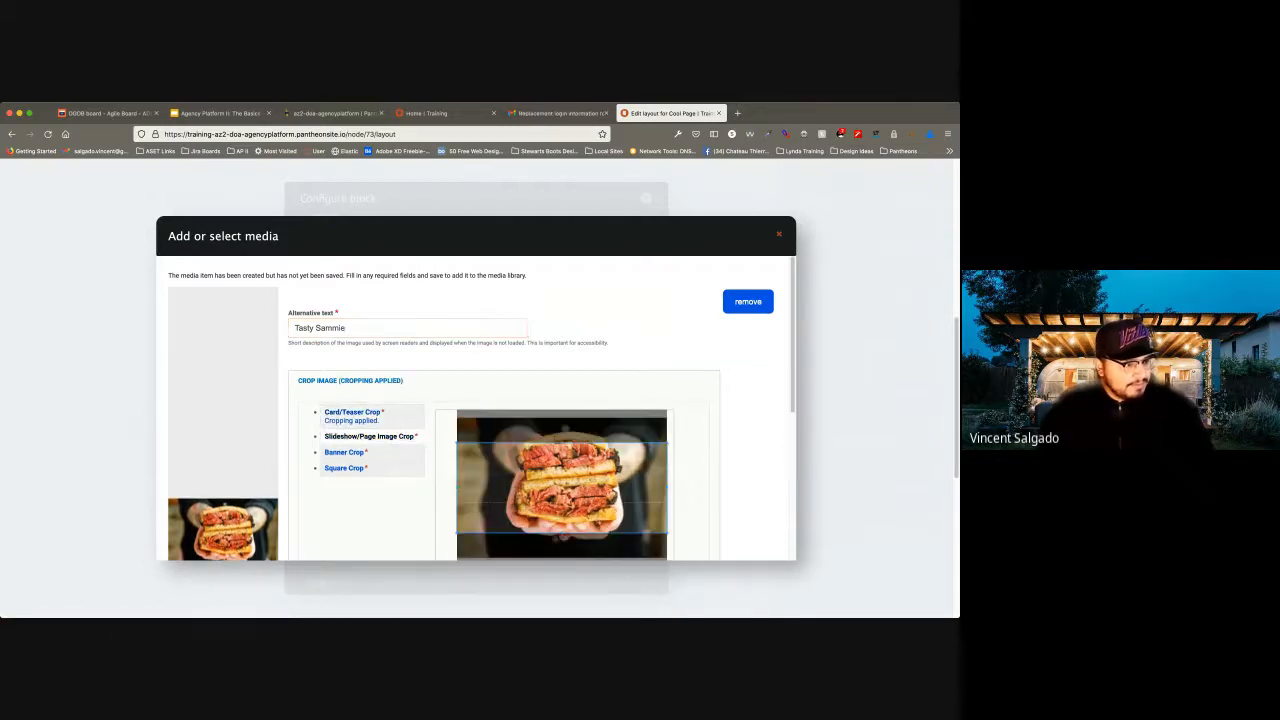
pyautogui.moveTo(562, 488); pyautogui.dragTo(562, 477)
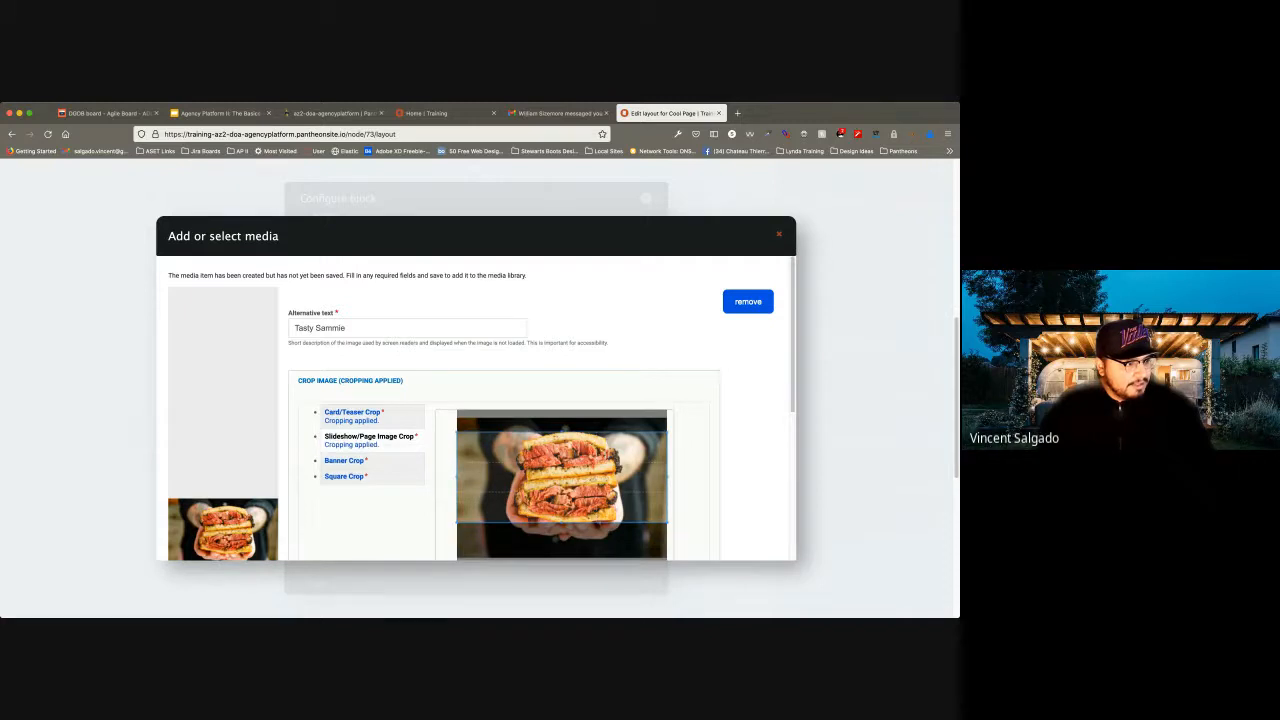
pyautogui.click(344, 460)
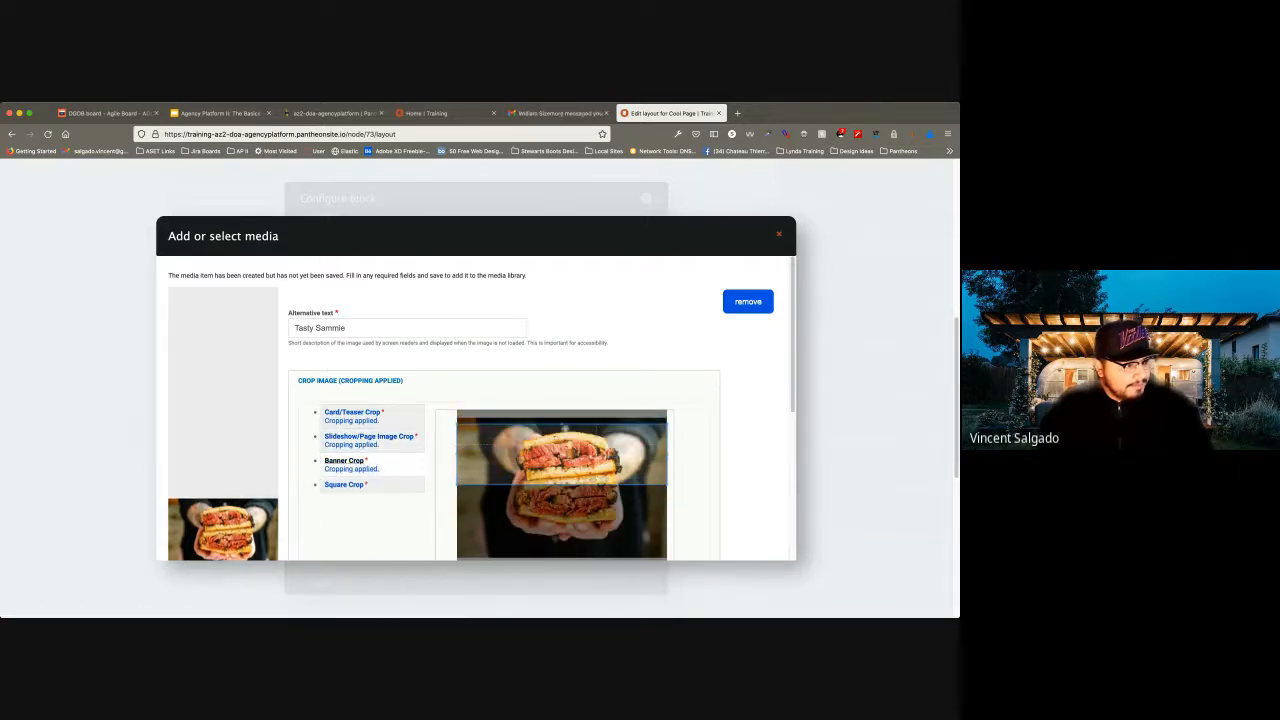
pyautogui.click(344, 485)
pyautogui.moveTo(560, 488); pyautogui.dragTo(565, 488)
# Save the sandwich image as published media and insert it into Card 1.
pyautogui.scroll(-1, 370, 438)
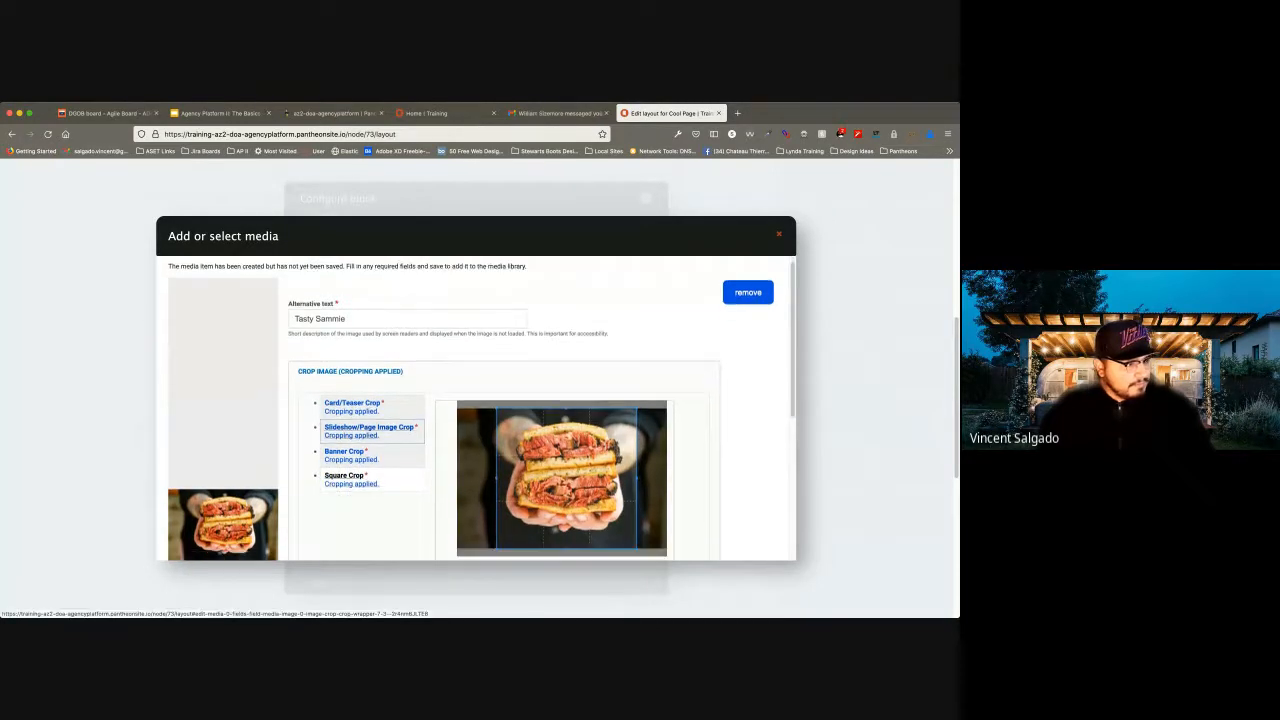
pyautogui.scroll(-5, 370, 438)
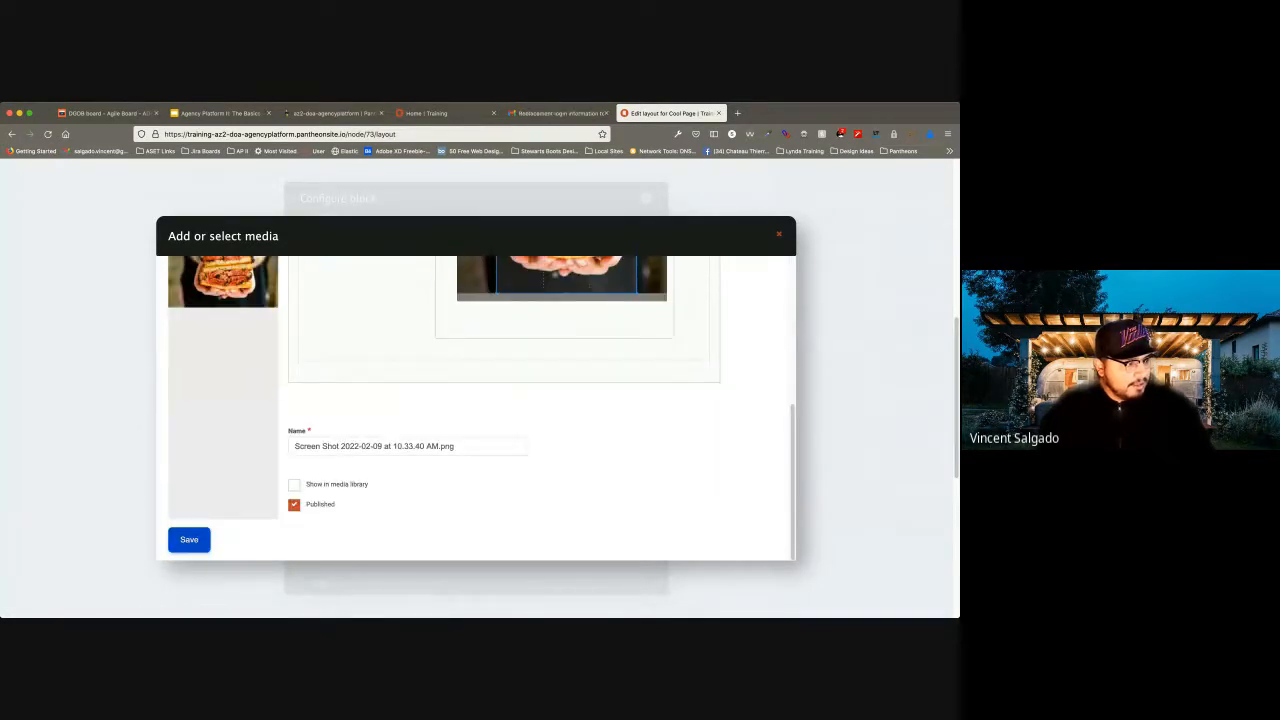
pyautogui.click(189, 540)
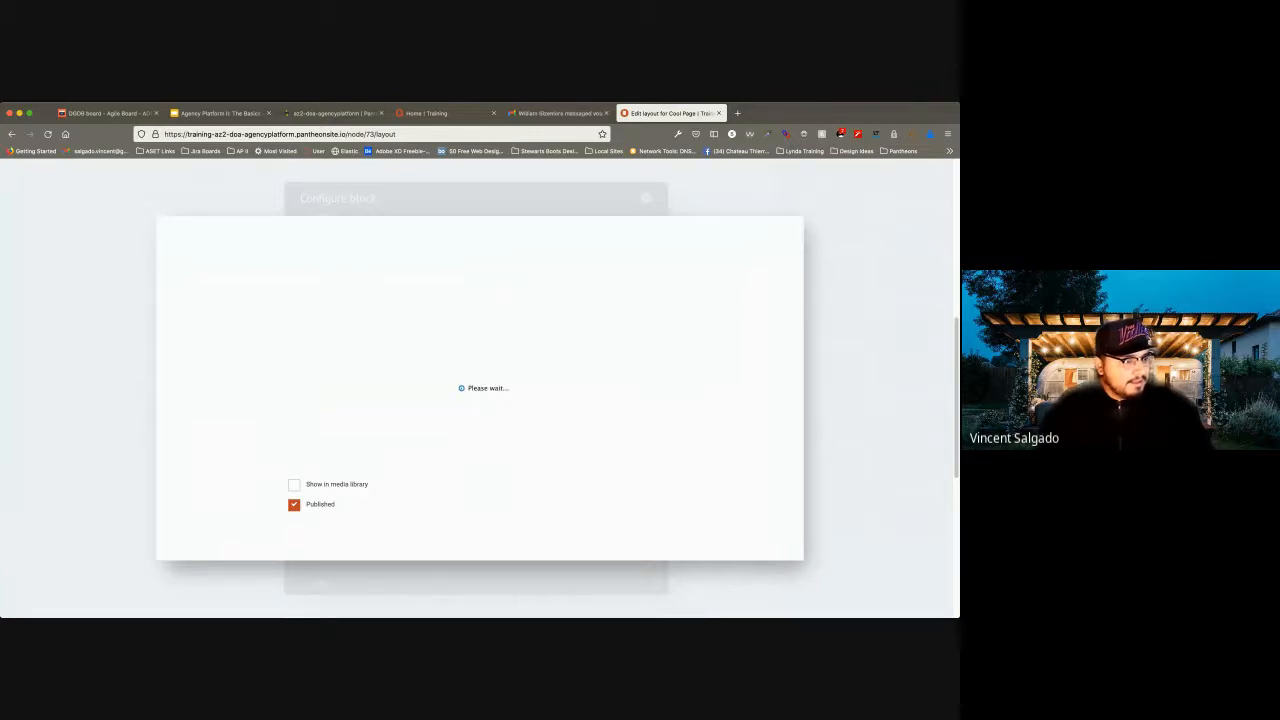
pyautogui.scroll(-3, 476, 408)
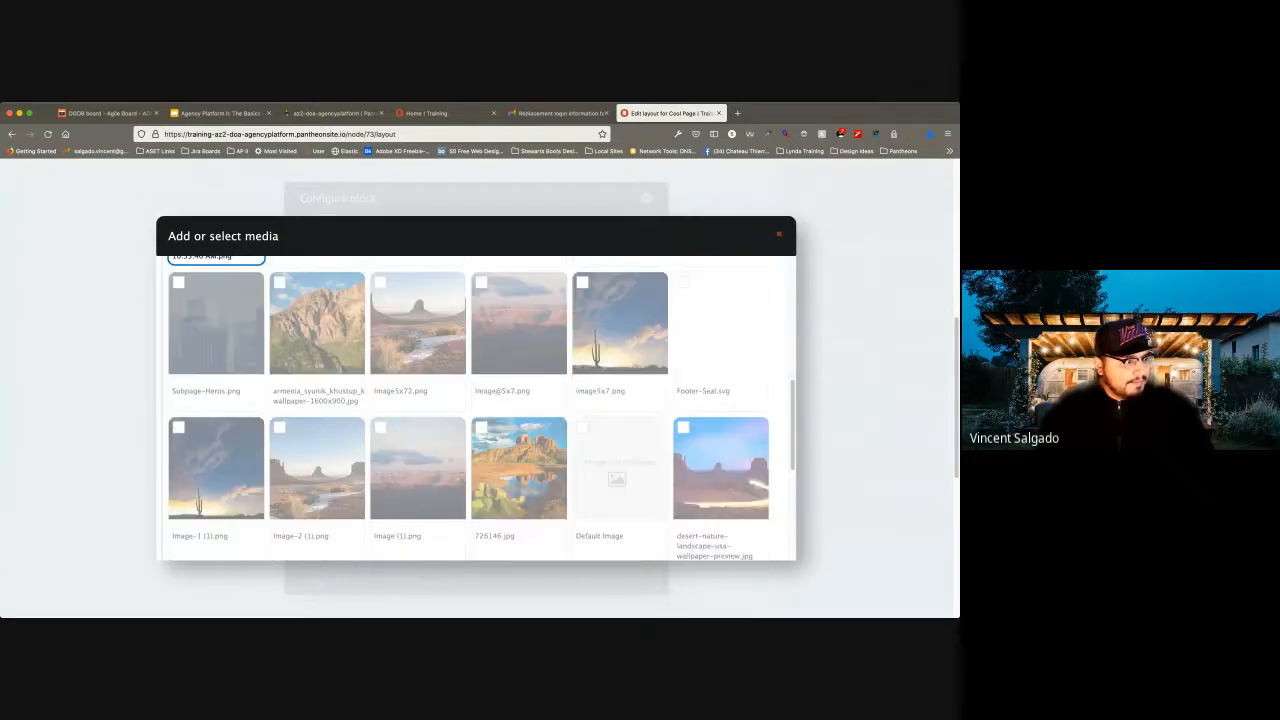
pyautogui.scroll(-5, 476, 408)
pyautogui.click(206, 506)
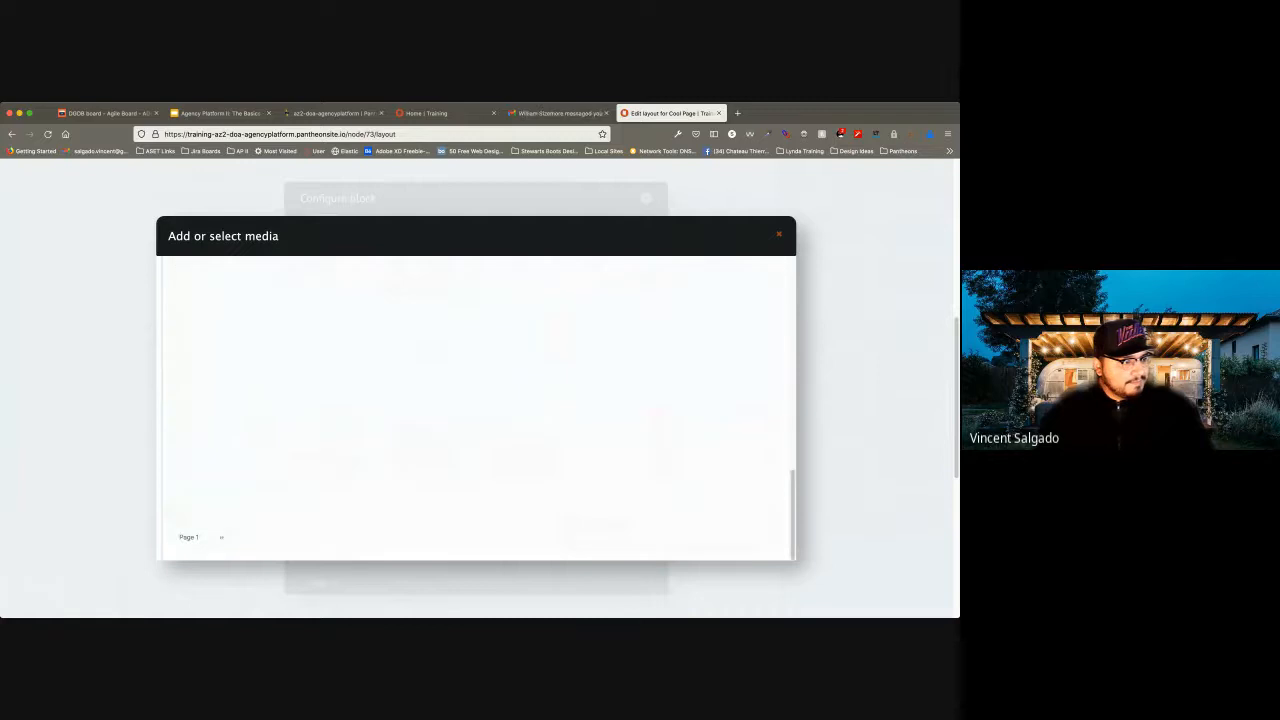
pyautogui.scroll(-4, 304, 534)
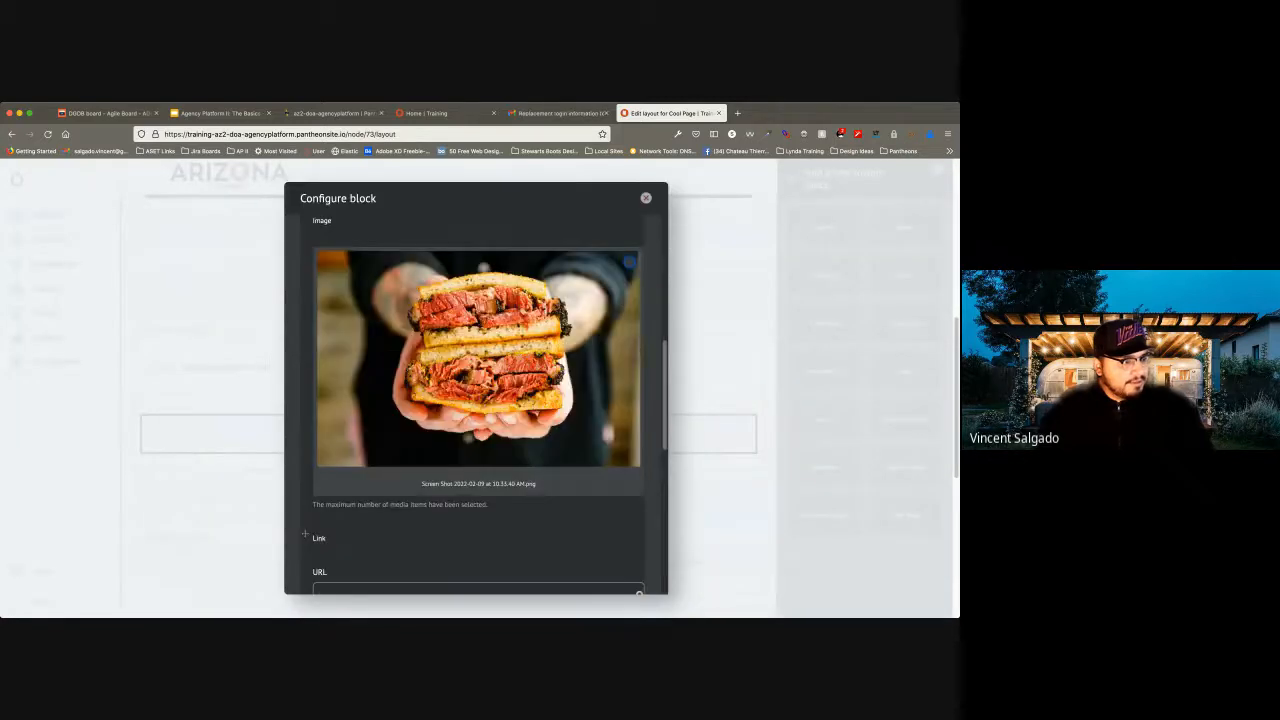
pyautogui.scroll(-3, 304, 534)
pyautogui.scroll(-1, 305, 355)
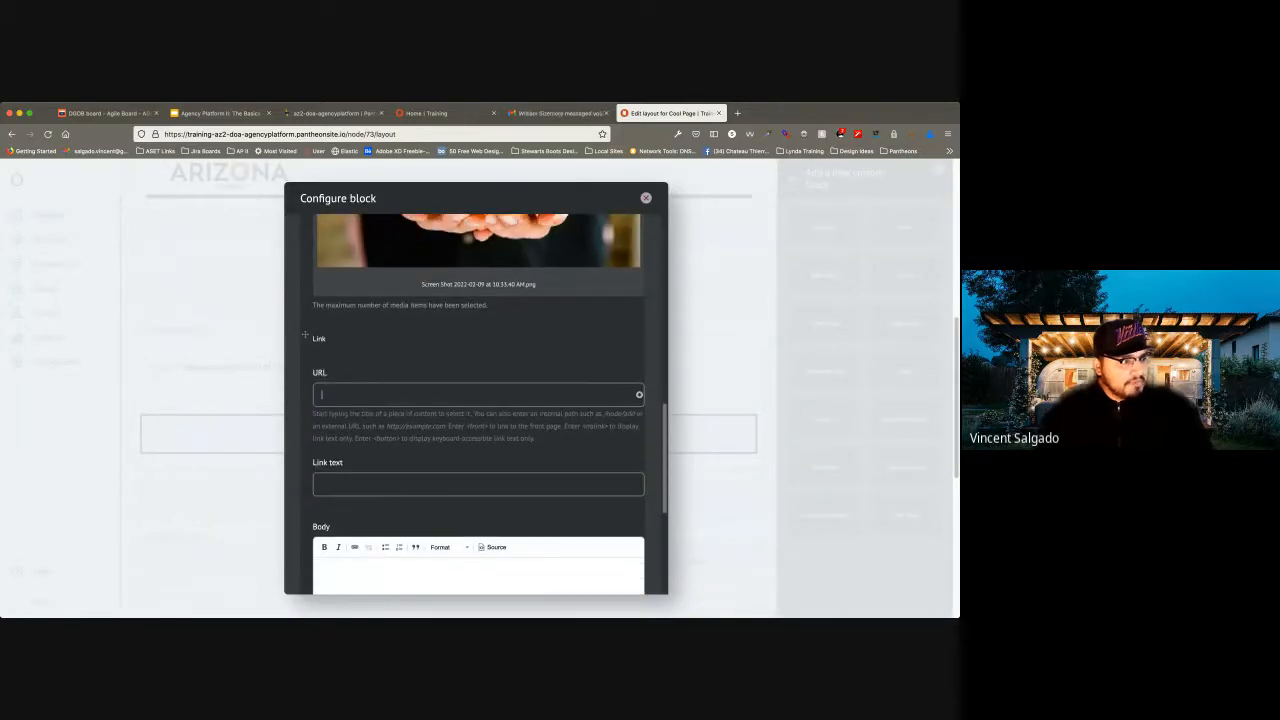
pyautogui.write('https')
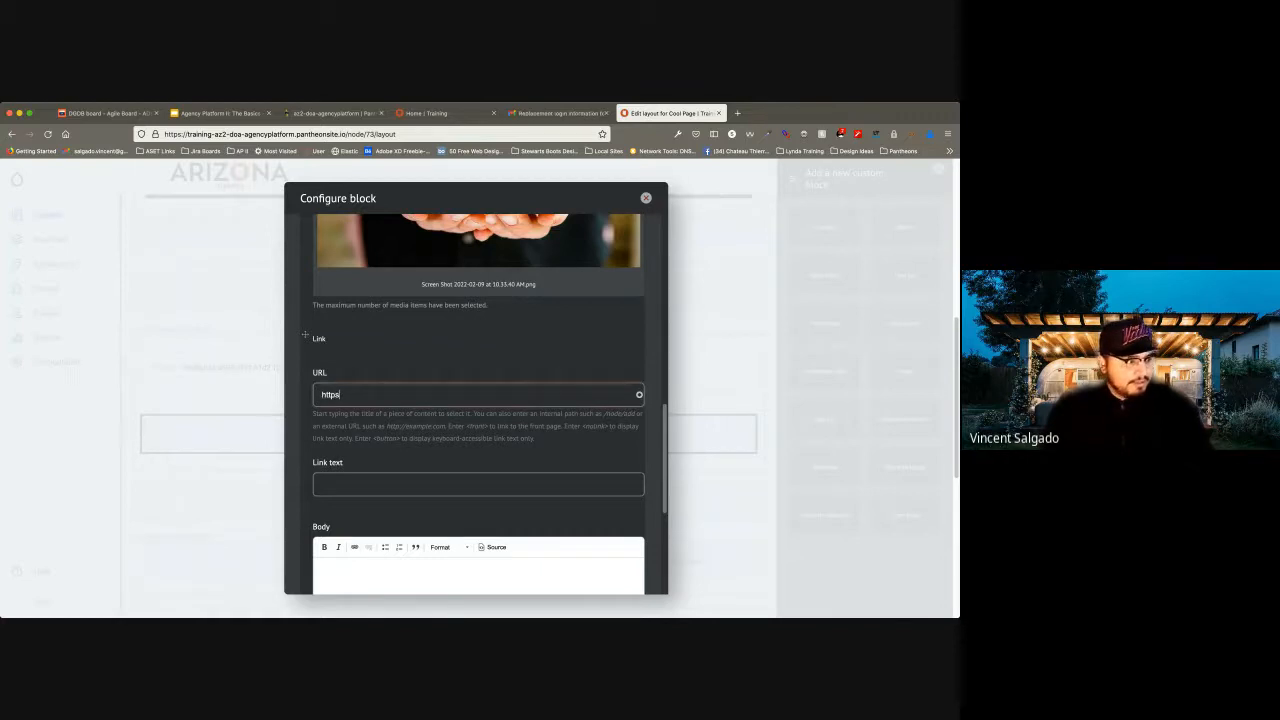
pyautogui.write('/')
pyautogui.write('//w')
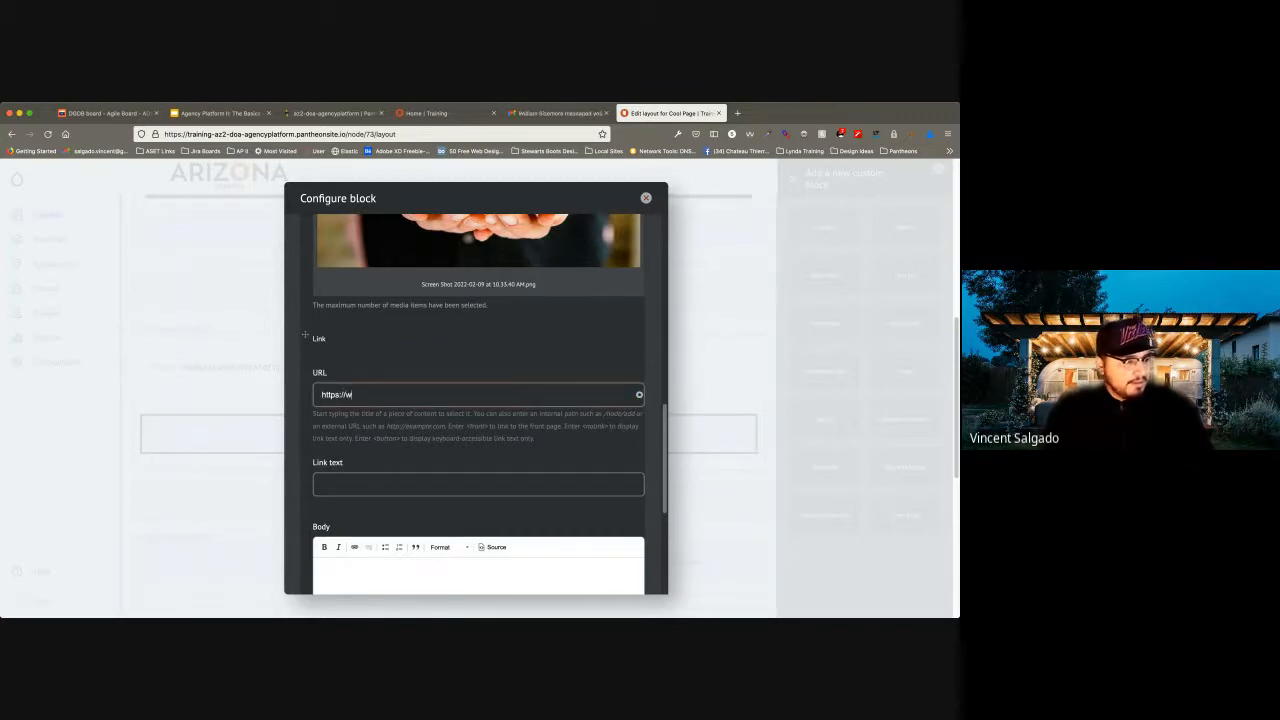
pyautogui.write('ww.google.com')
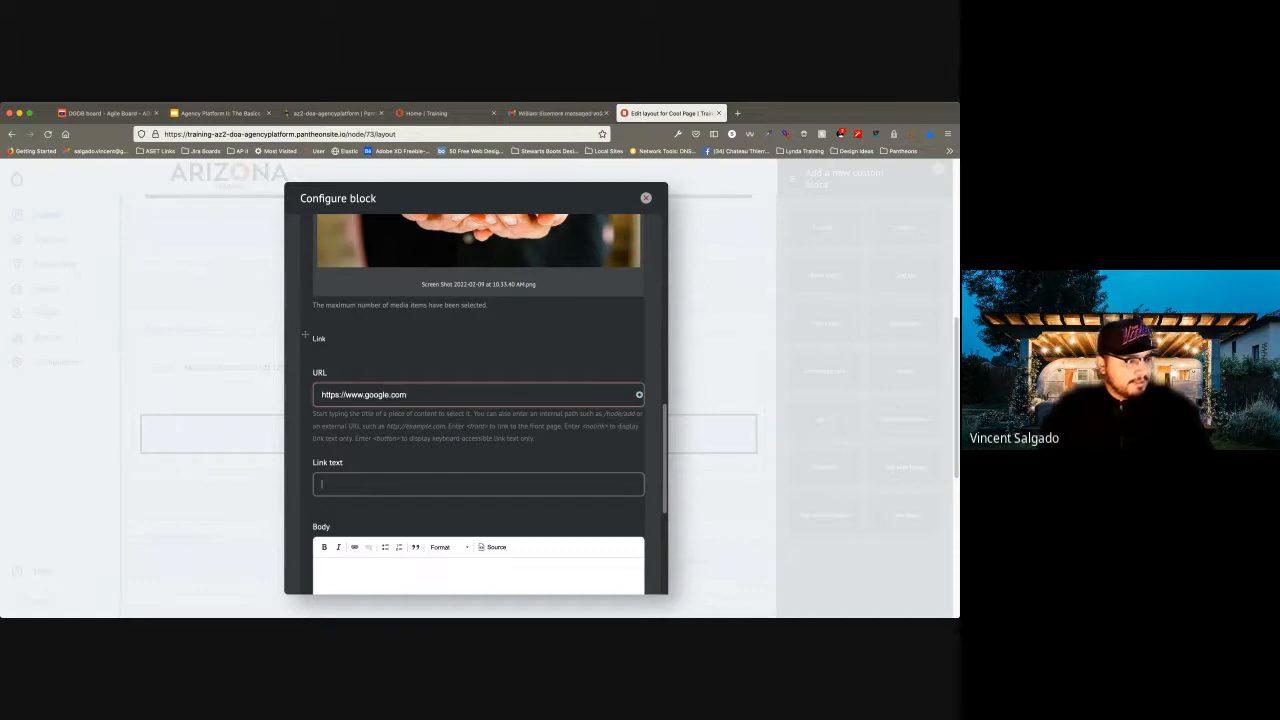
pyautogui.write('Learn More')
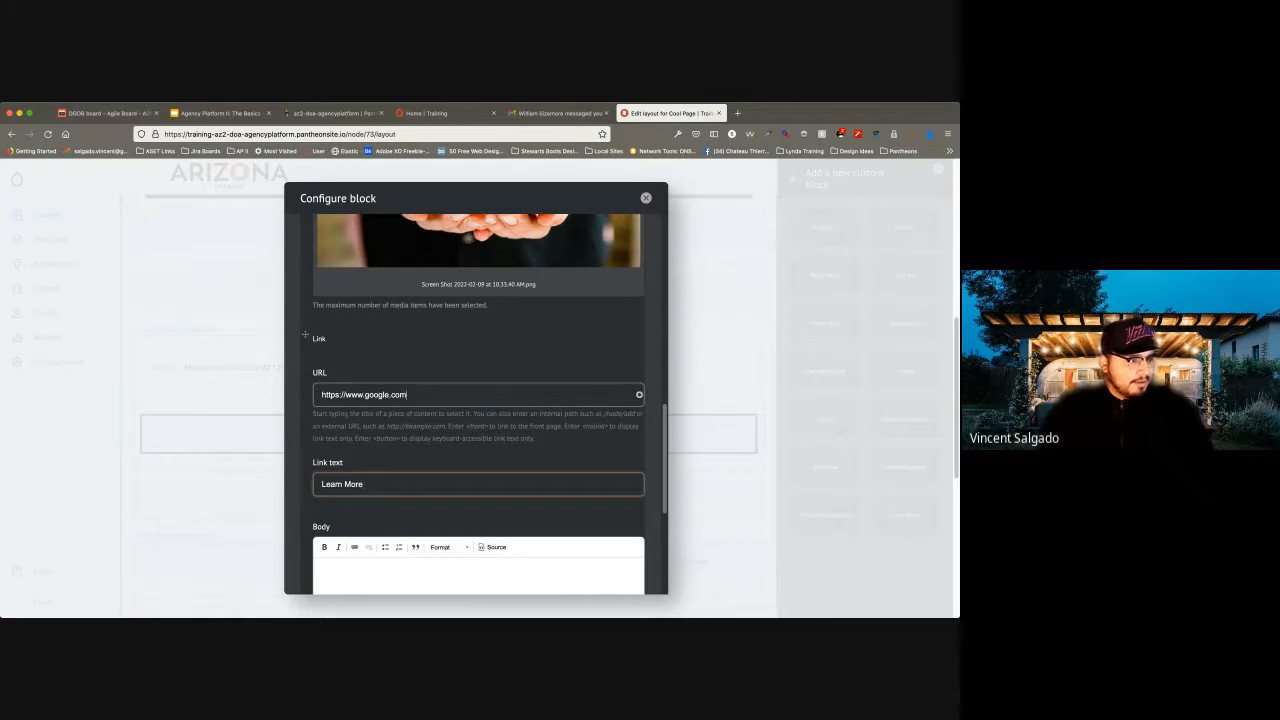
pyautogui.hotkey('shift', 'Tab')
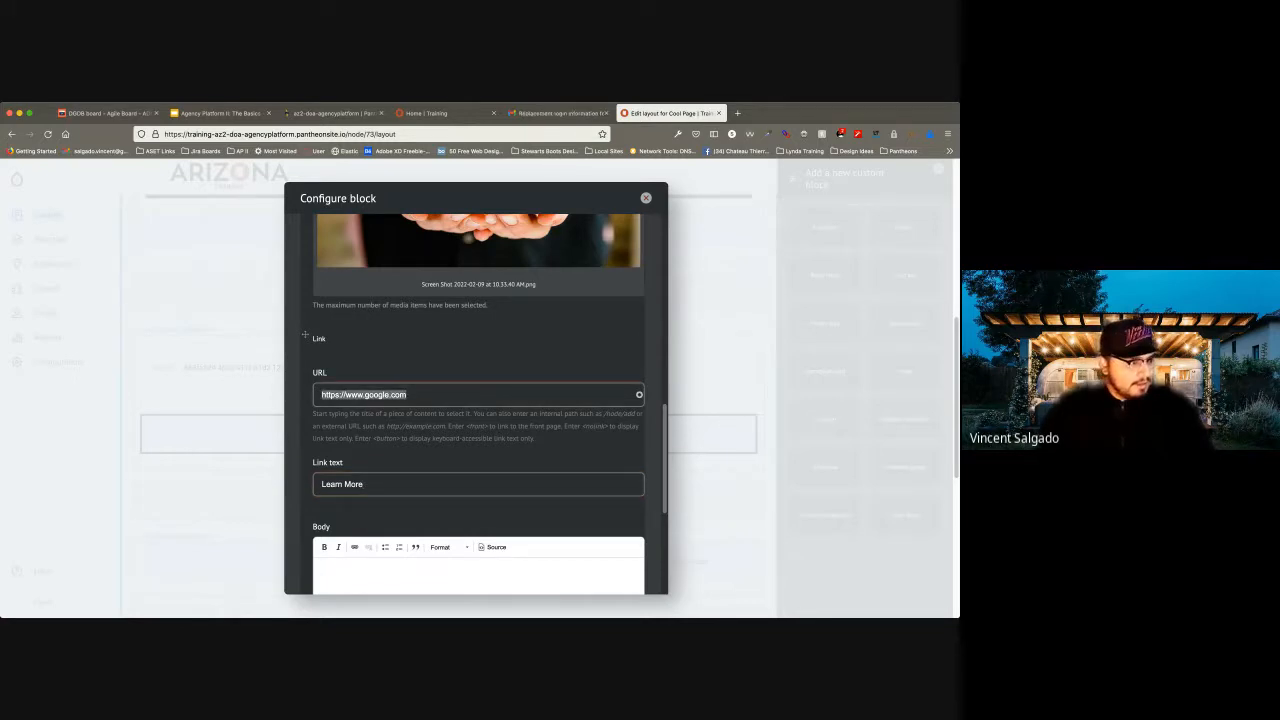
# Enter "This is a test card" as Card 1's body text.
pyautogui.scroll(-3, 478, 404)
pyautogui.click(478, 448)
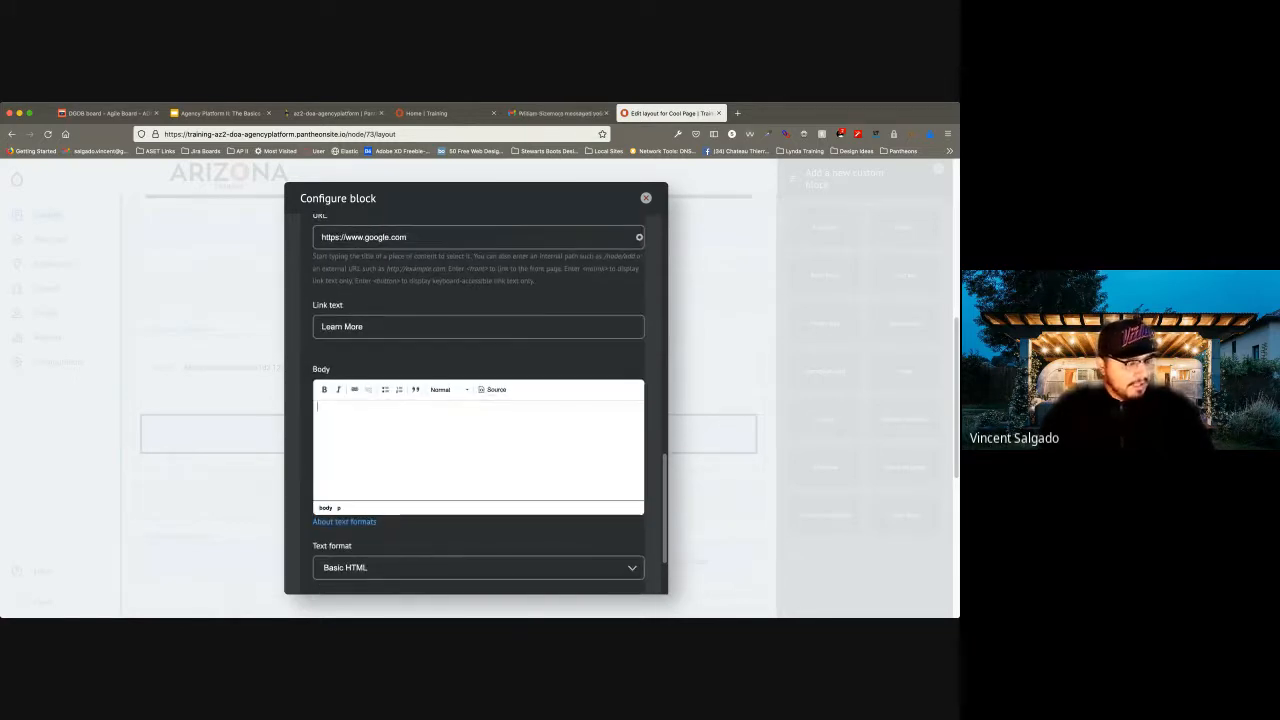
pyautogui.write('This is a tes')
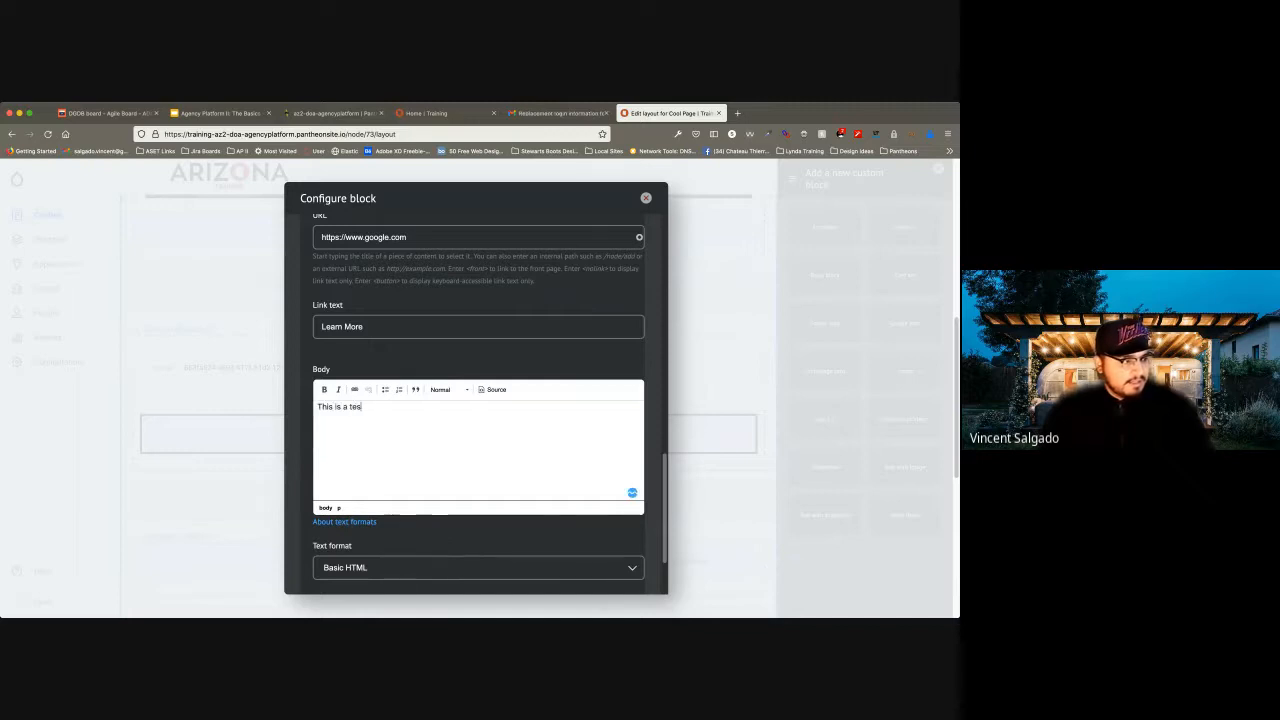
pyautogui.write('t card')
pyautogui.scroll(-2, 486, 405)
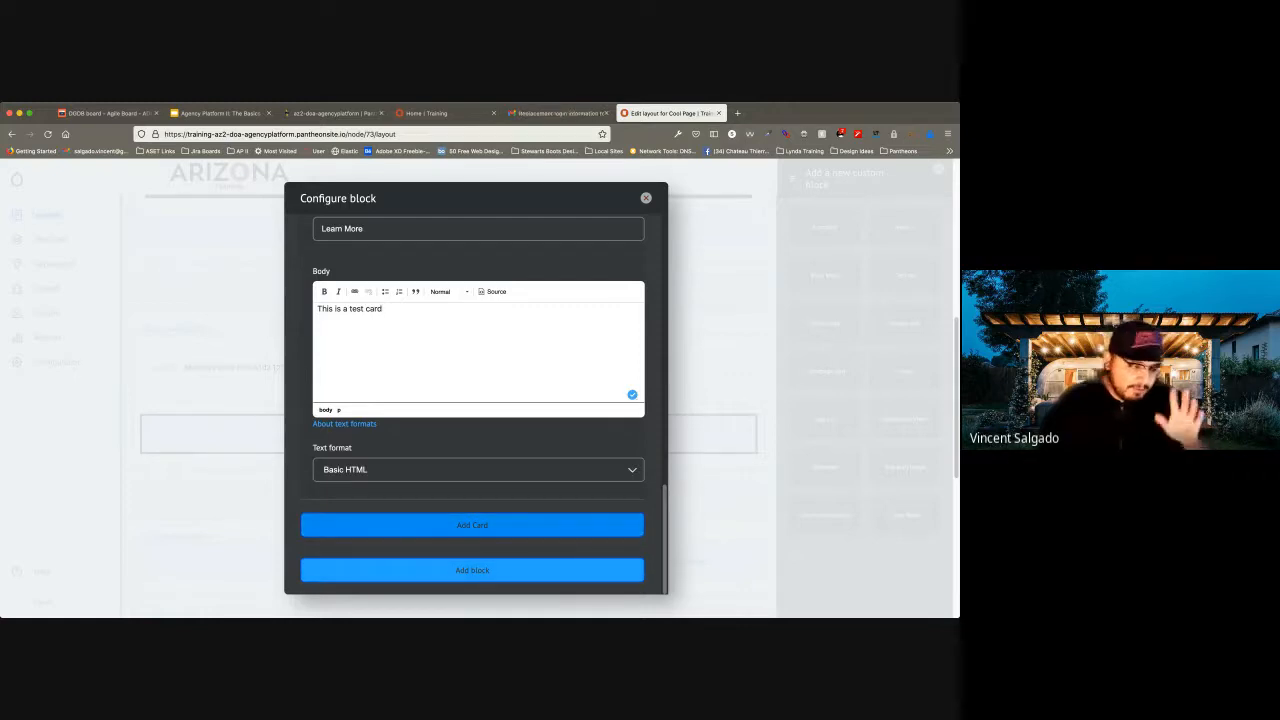
# Add a second card to the block and title it "Card 2".
pyautogui.click(472, 570)
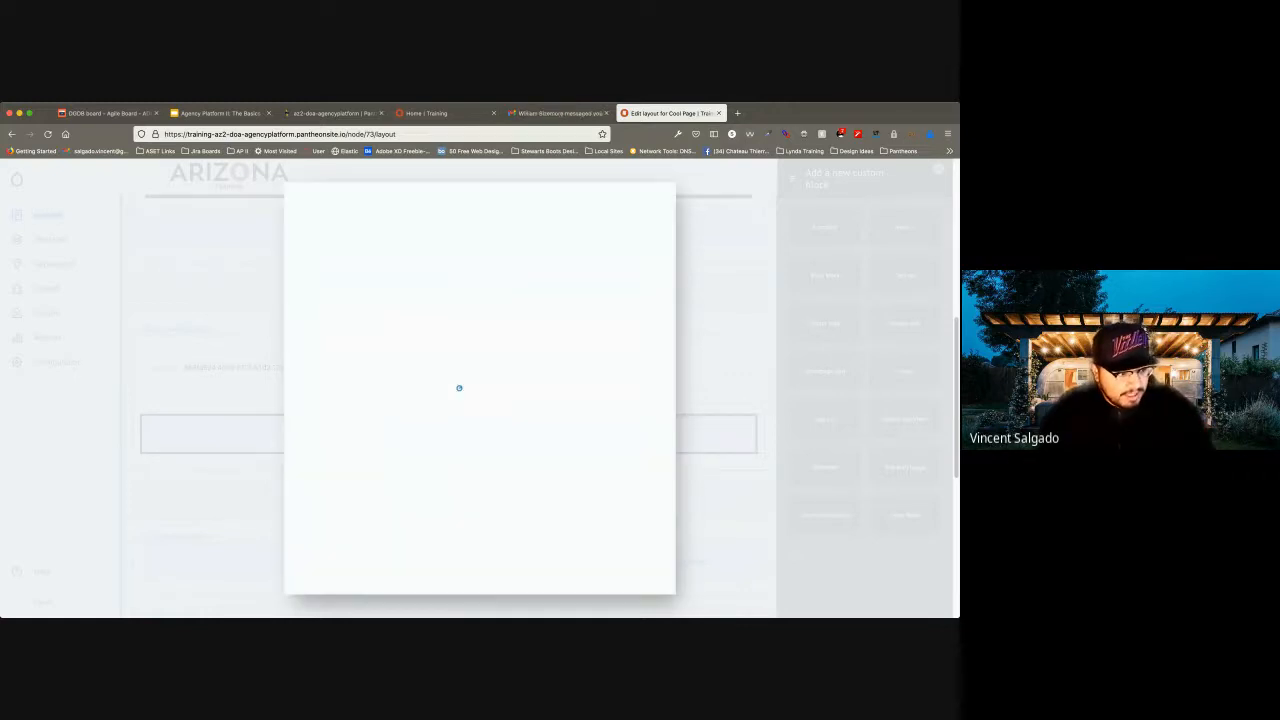
pyautogui.scroll(5, 305, 511)
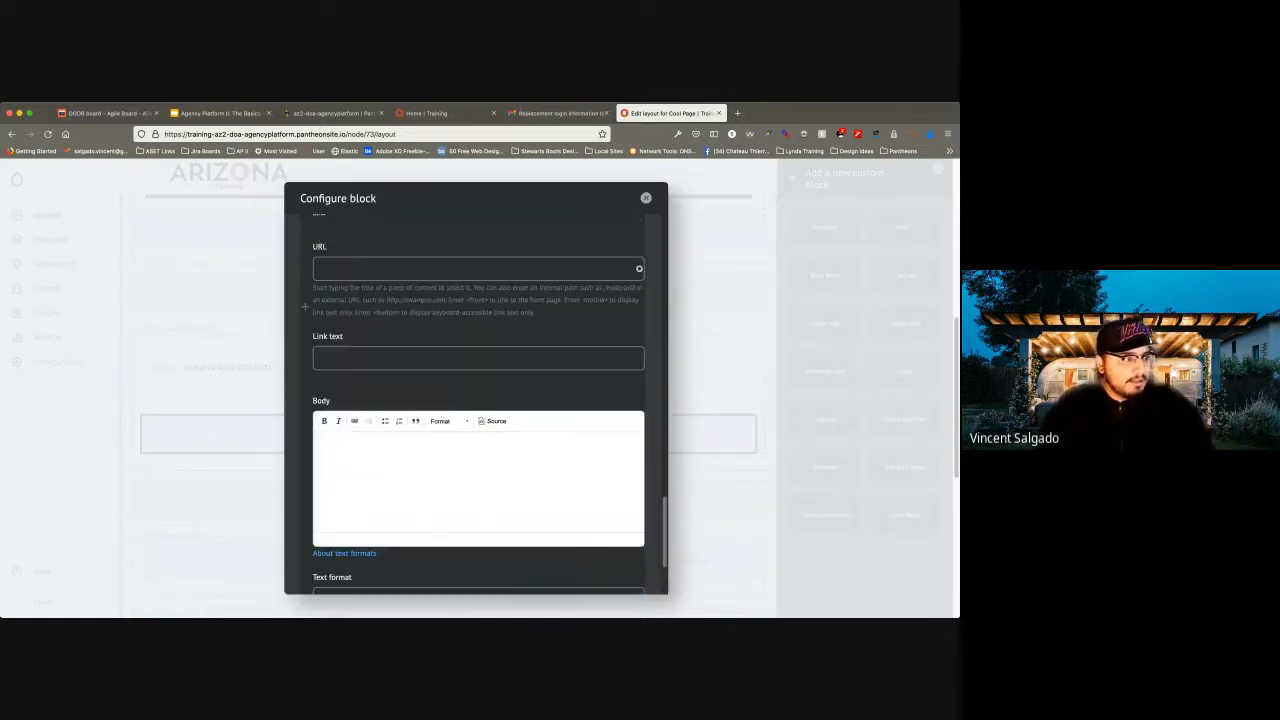
pyautogui.scroll(2, 305, 511)
pyautogui.click(400, 352)
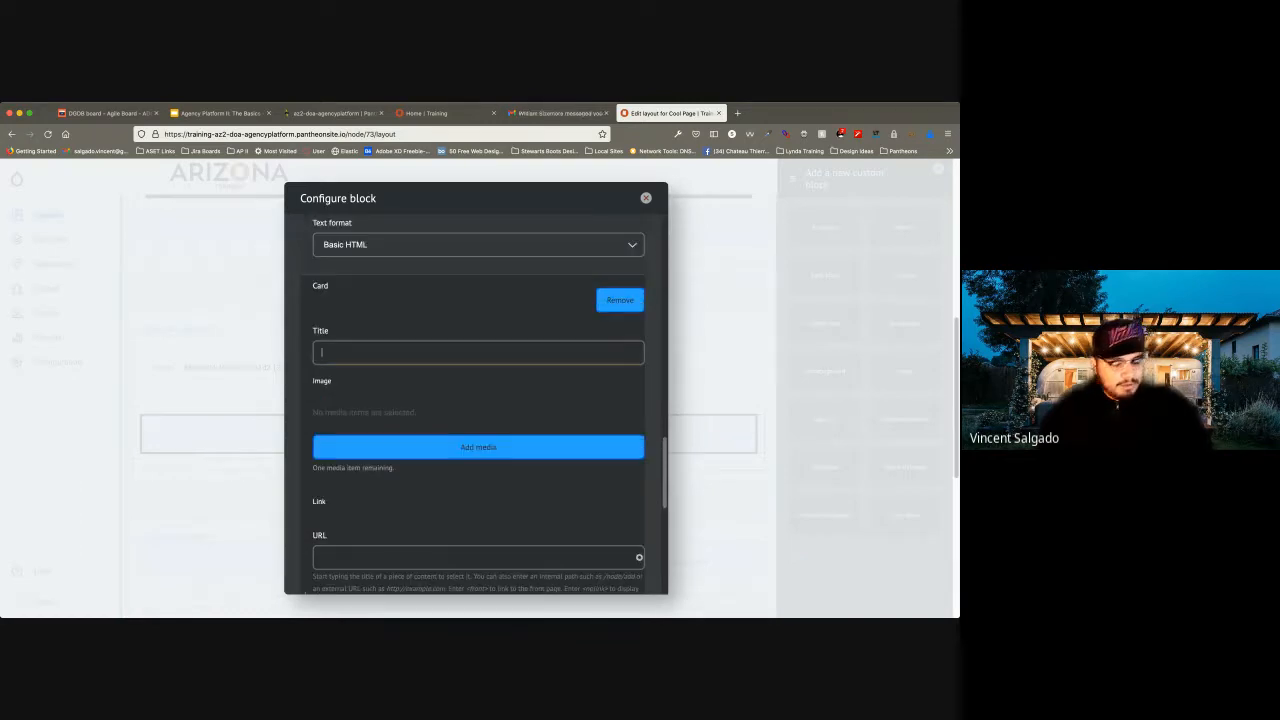
pyautogui.write('Card 2')
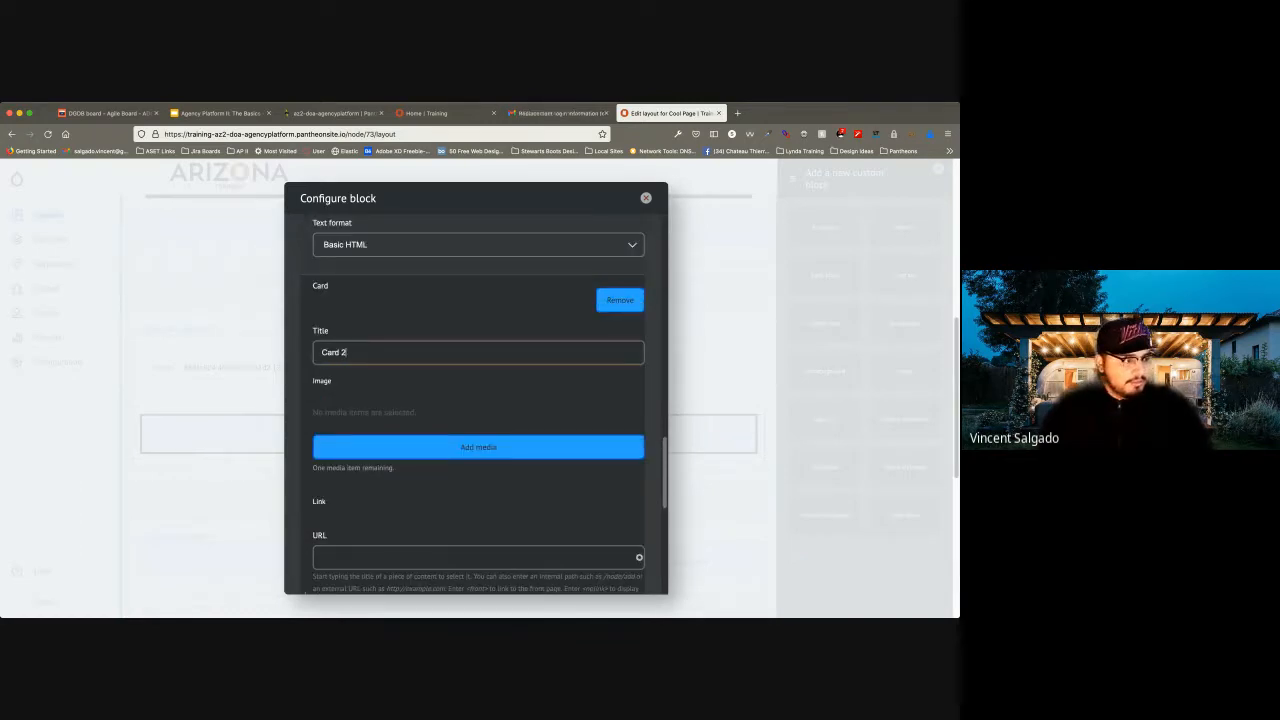
# Upload the image "Carne-Asada-Tacos-720x405.jpeg" as new media for Card 2 with the alternative text "Carne".
pyautogui.click(478, 447)
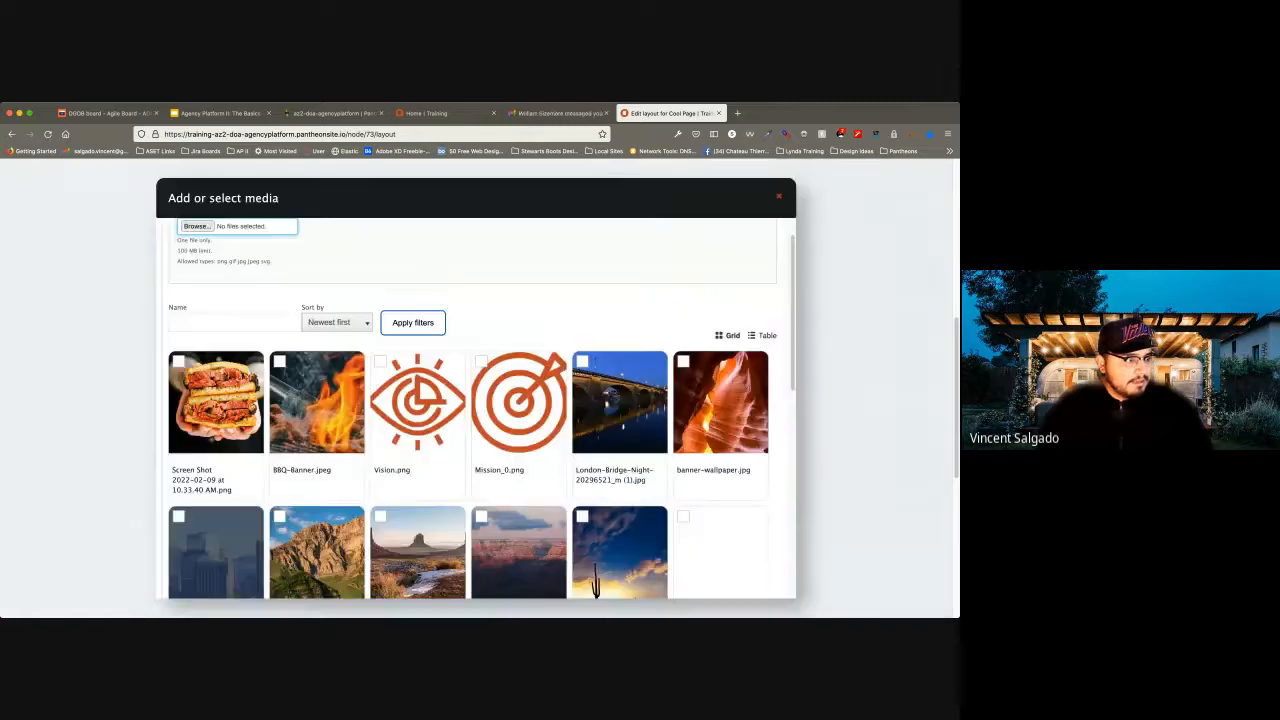
pyautogui.click(197, 226)
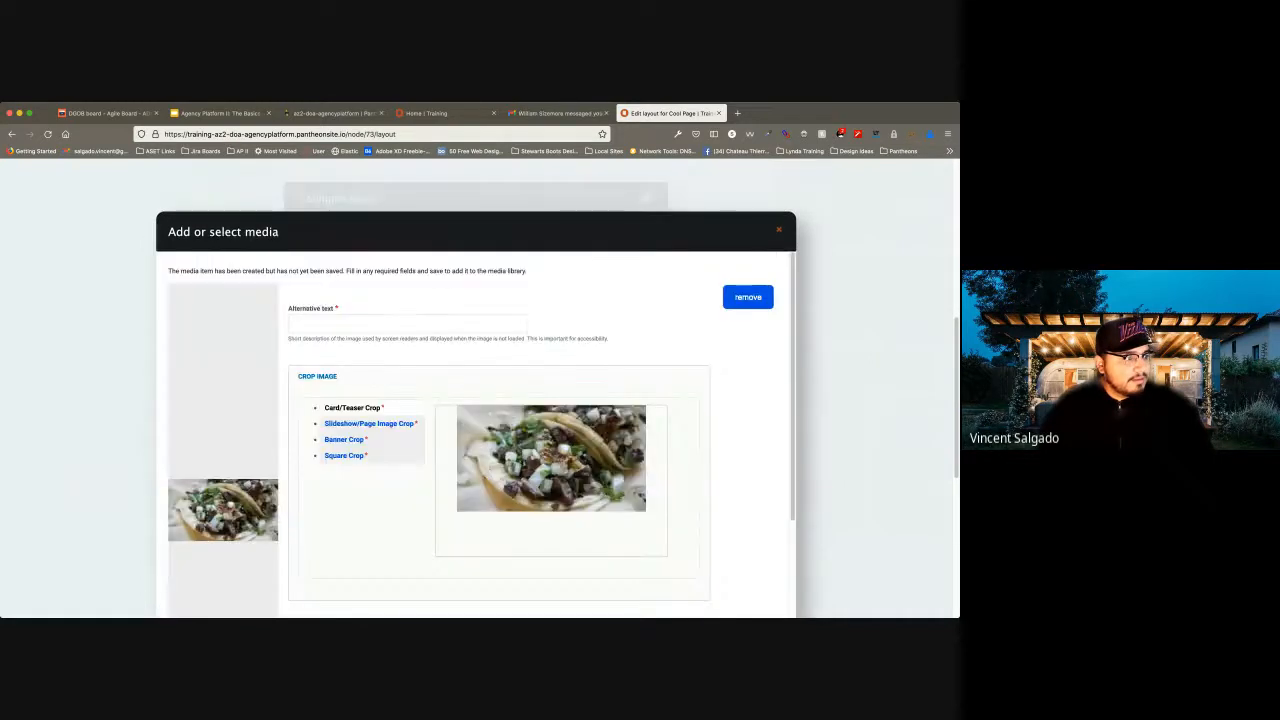
pyautogui.write('Came')
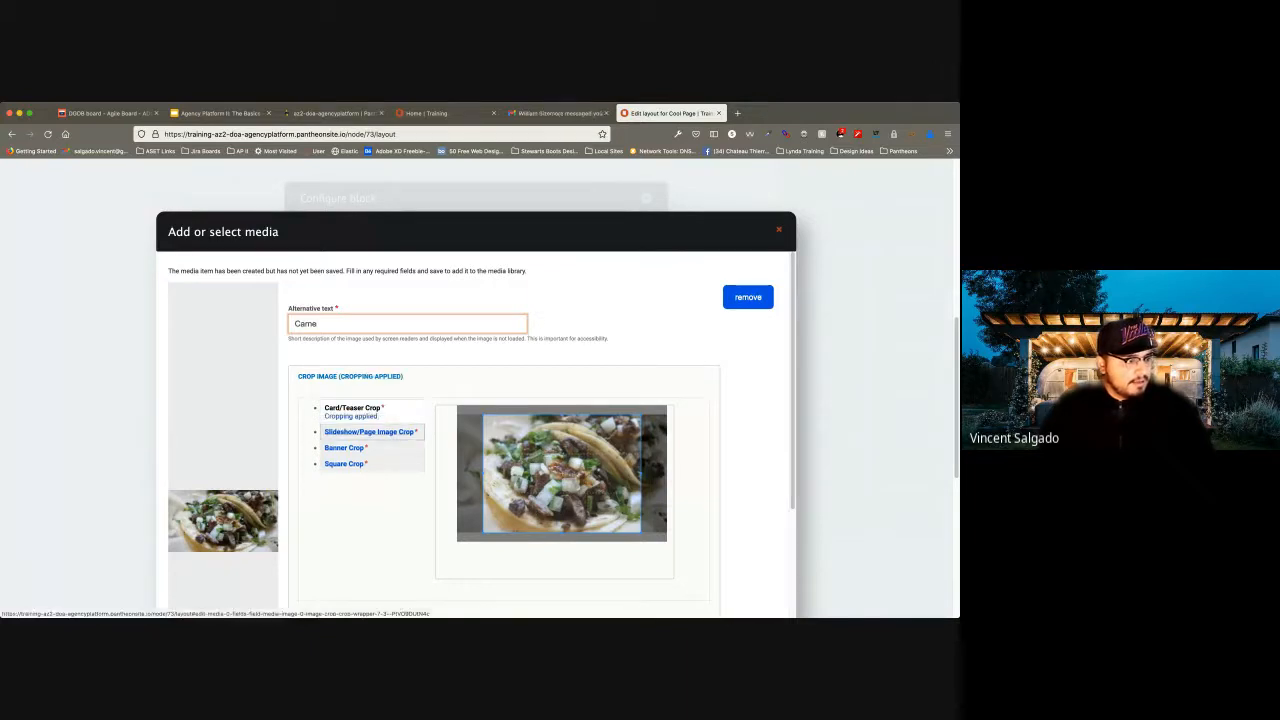
# Apply the Slideshow/Page Image, Banner and Square crops to the taco image.
pyautogui.click(369, 431)
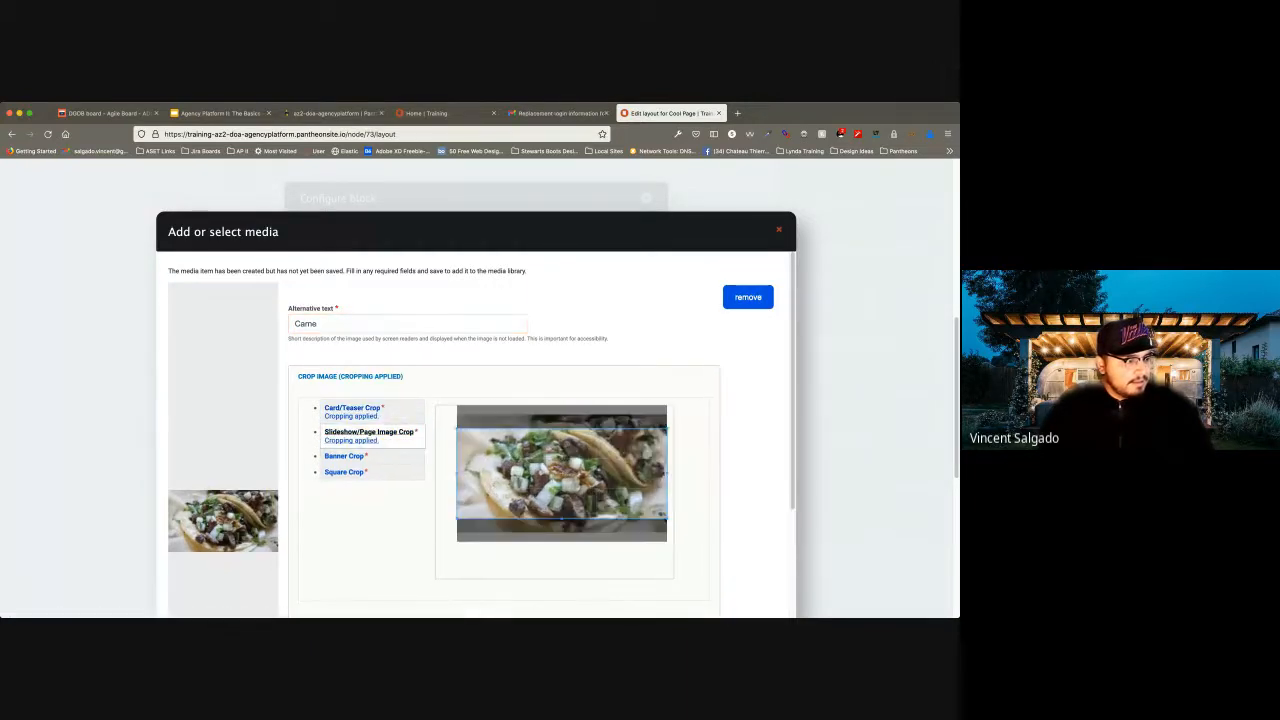
pyautogui.click(344, 456)
pyautogui.click(344, 480)
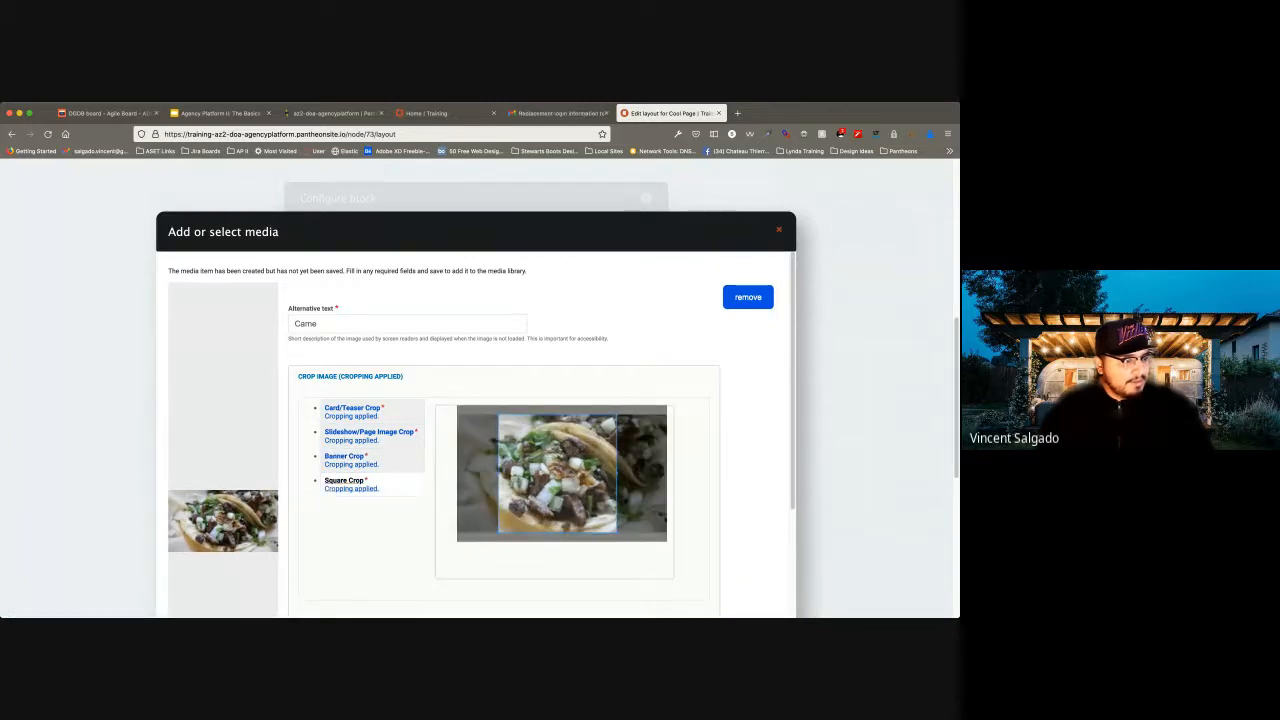
# Save the taco image as published media and insert it into Card 2.
pyautogui.scroll(-4, 476, 434)
pyautogui.click(189, 609)
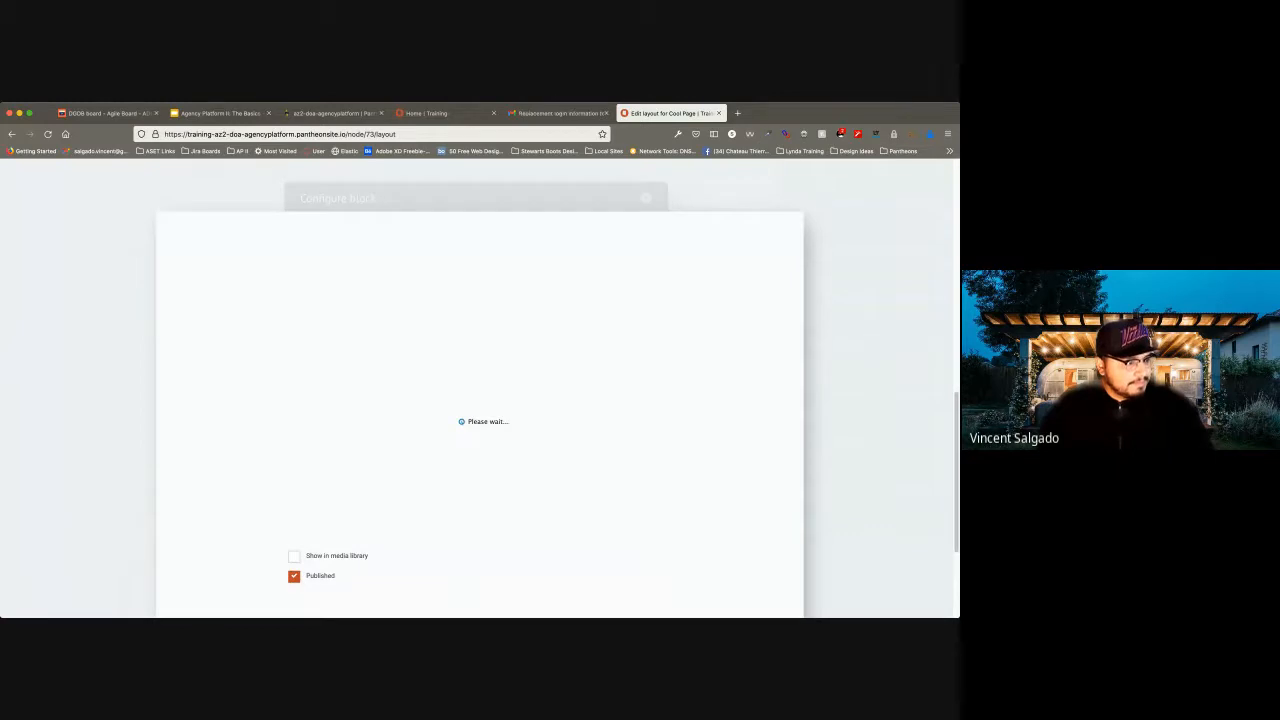
pyautogui.scroll(-5, 476, 407)
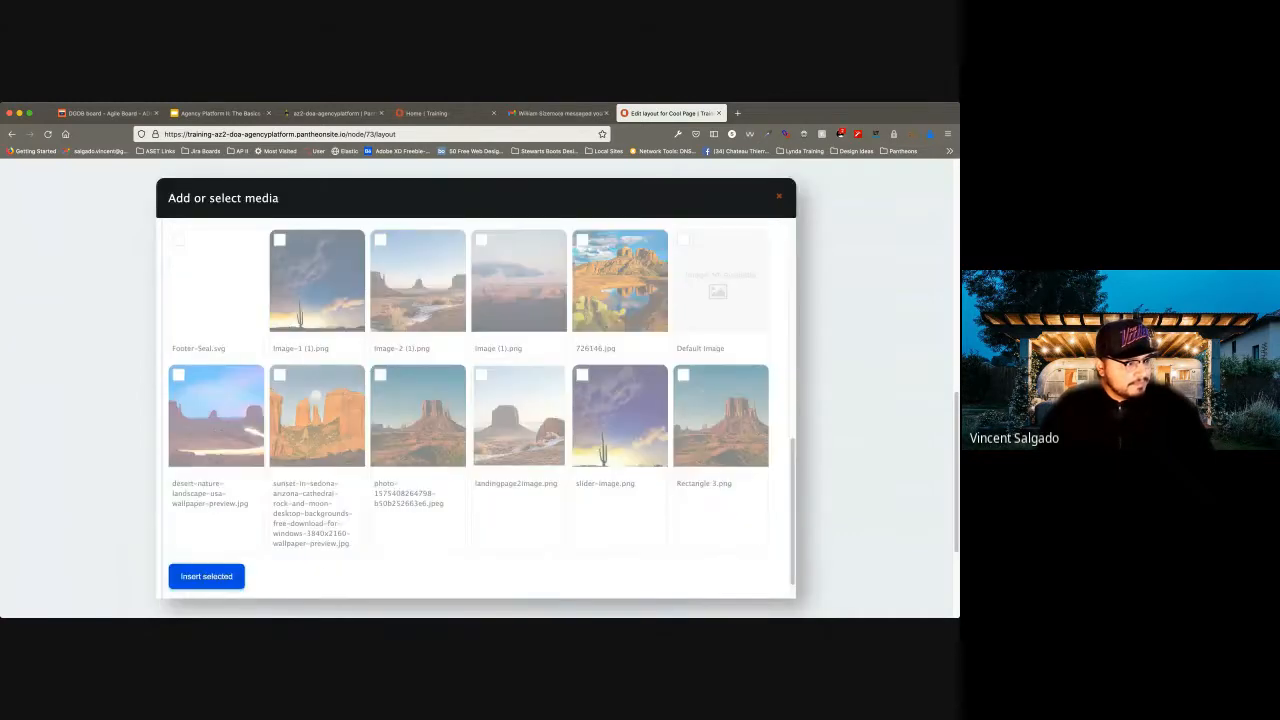
pyautogui.click(206, 545)
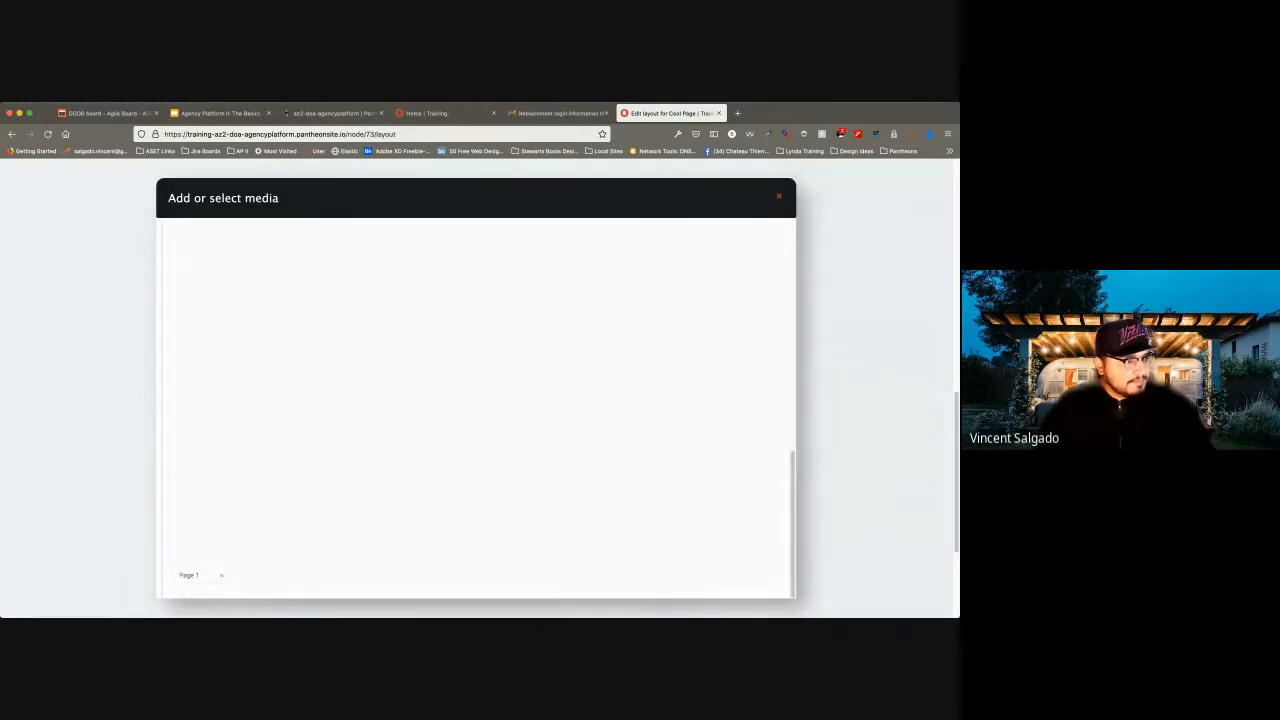
pyautogui.scroll(-5, 305, 330)
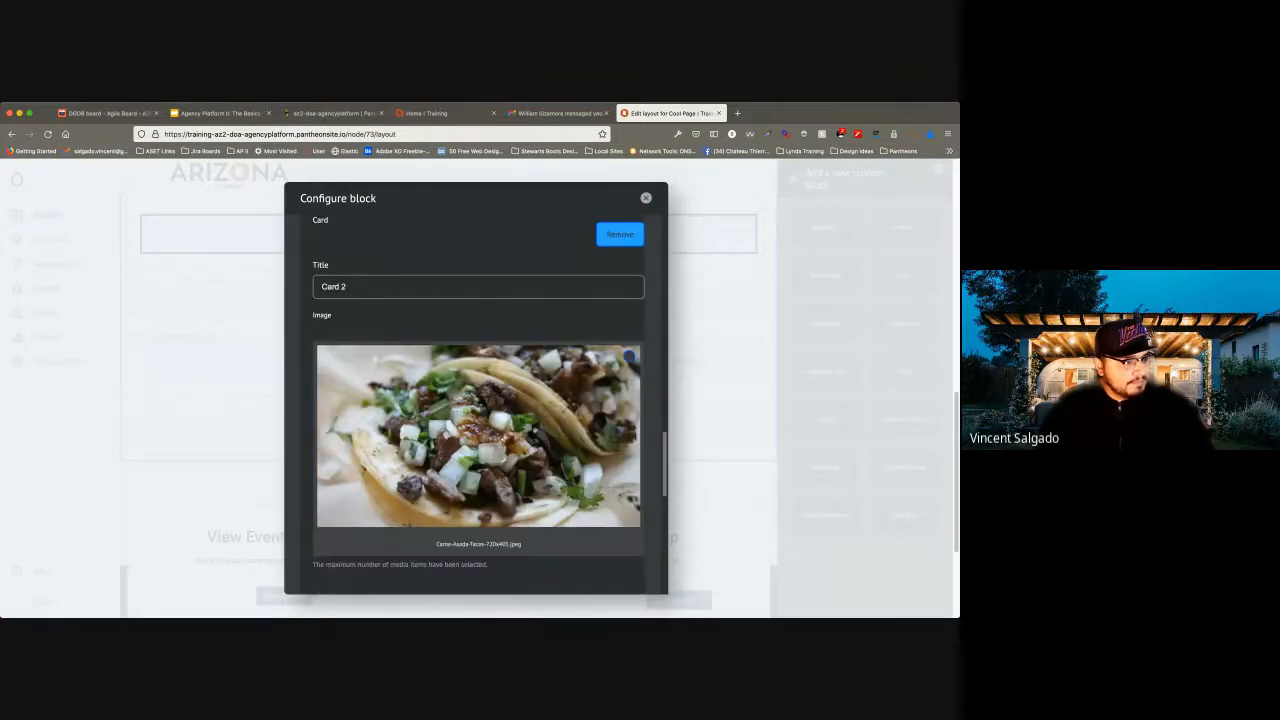
pyautogui.scroll(-1, 478, 400)
pyautogui.click(321, 352)
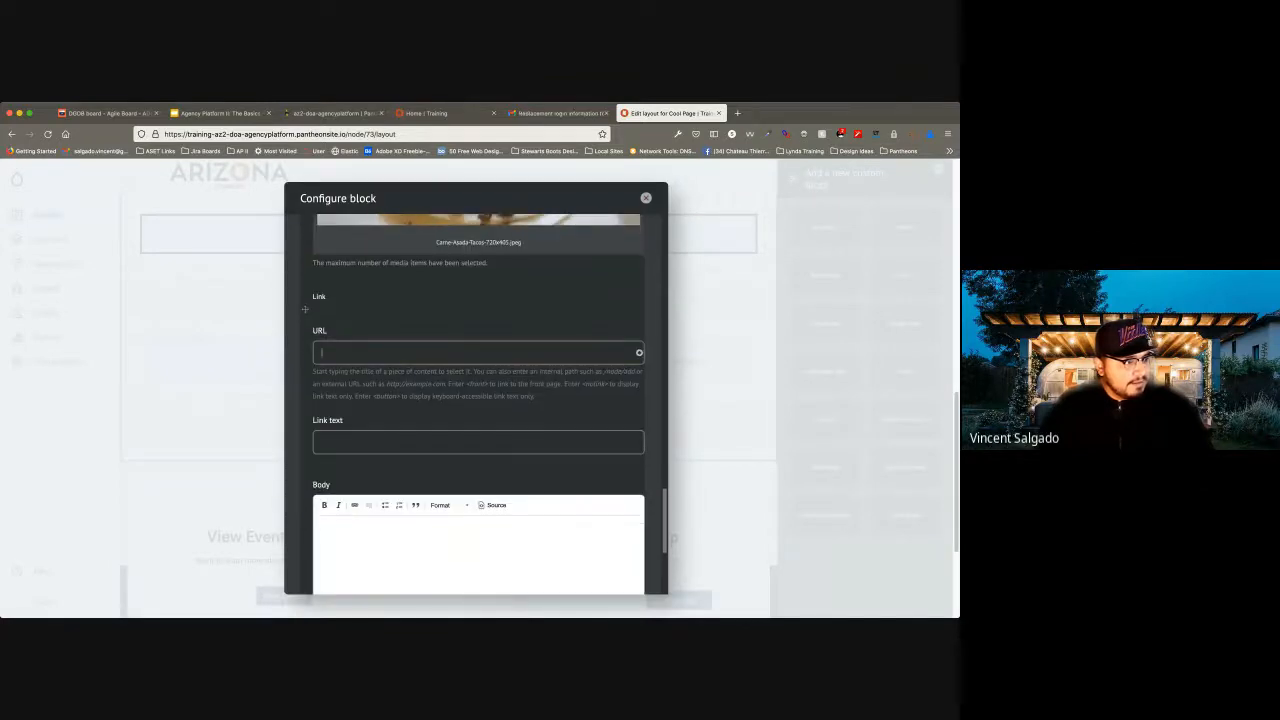
pyautogui.write('https://www.google.com')
pyautogui.press('Tab')
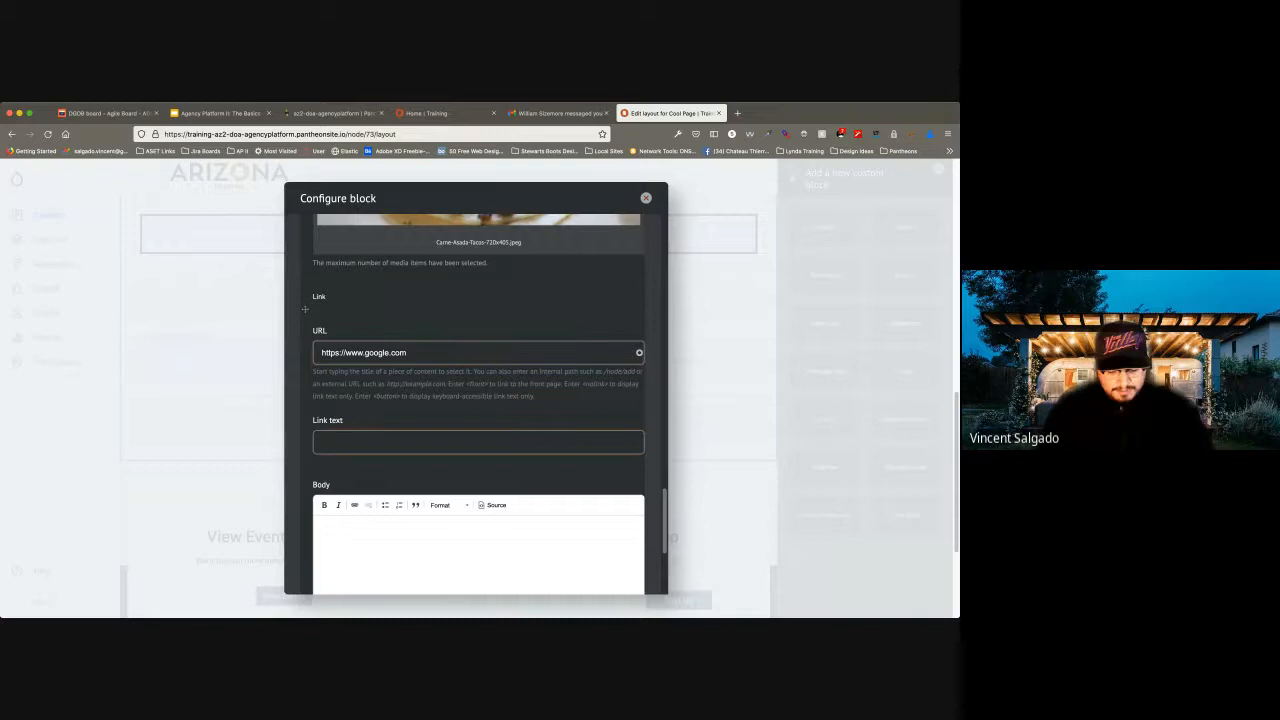
pyautogui.write('Learn More')
pyautogui.press('Tab')
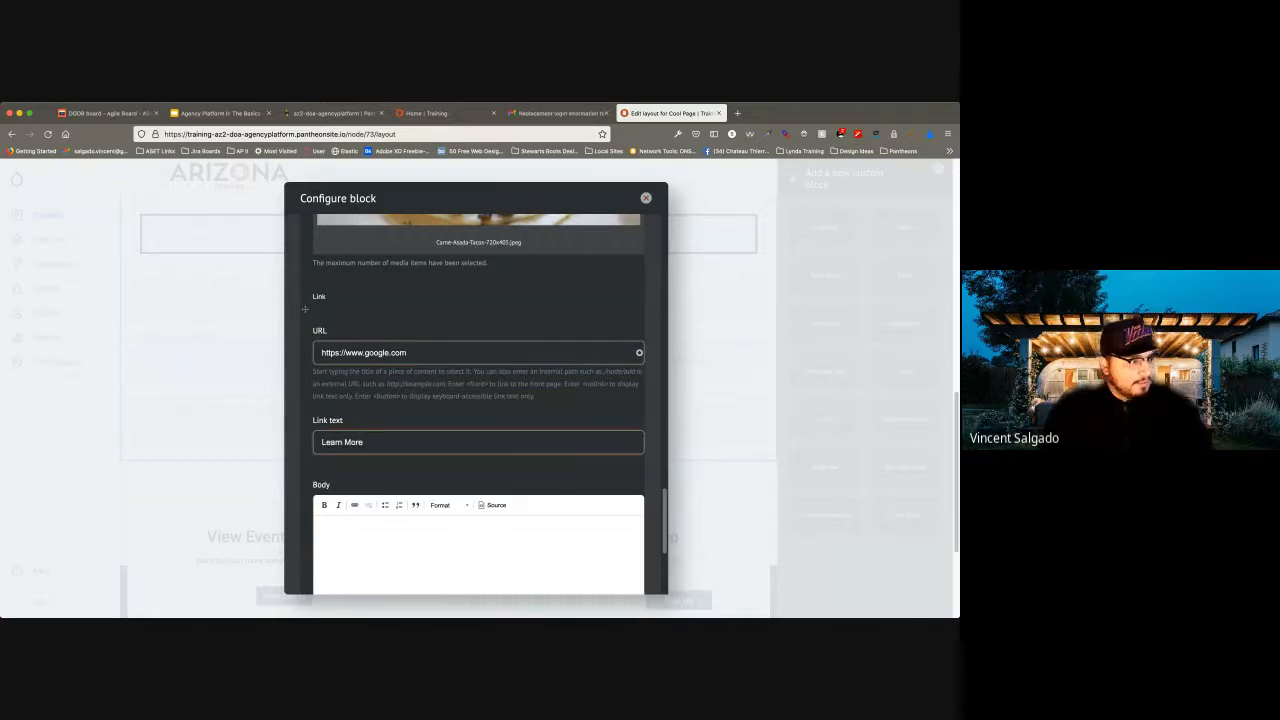
# Enter "This is another card we are showing" as Card 2's body text.
pyautogui.write('This is anot')
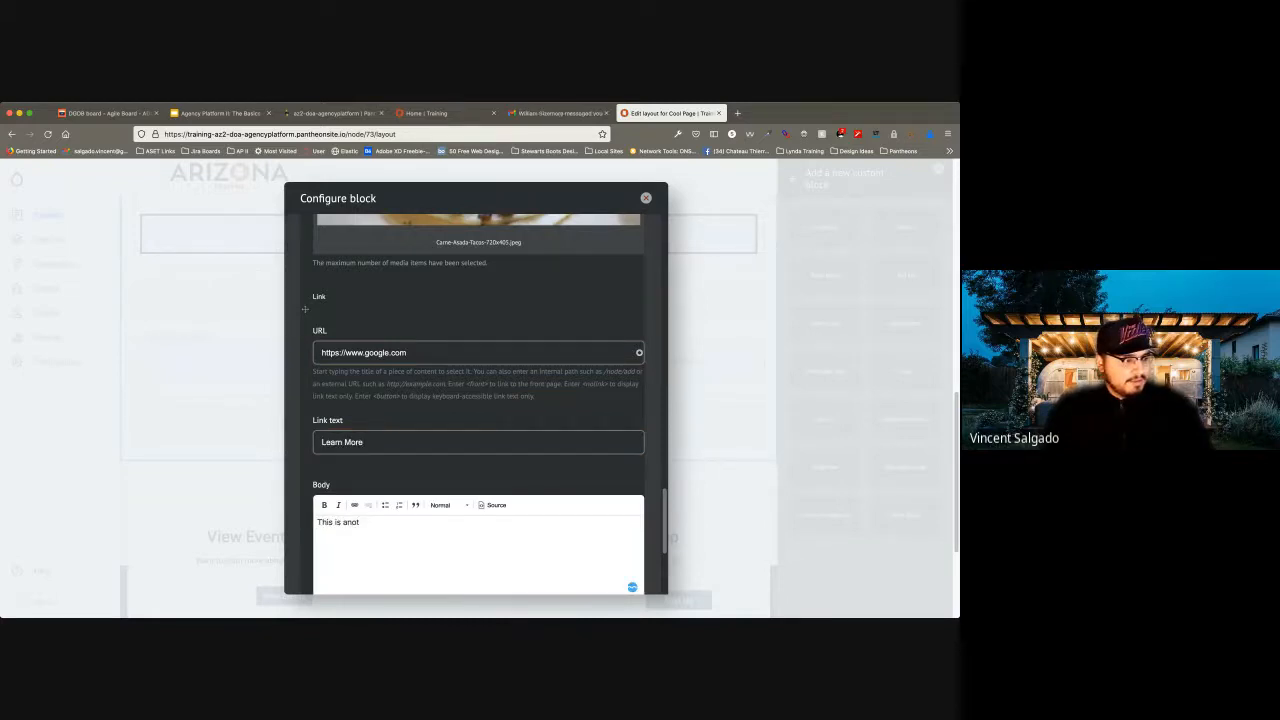
pyautogui.write('her card we are ')
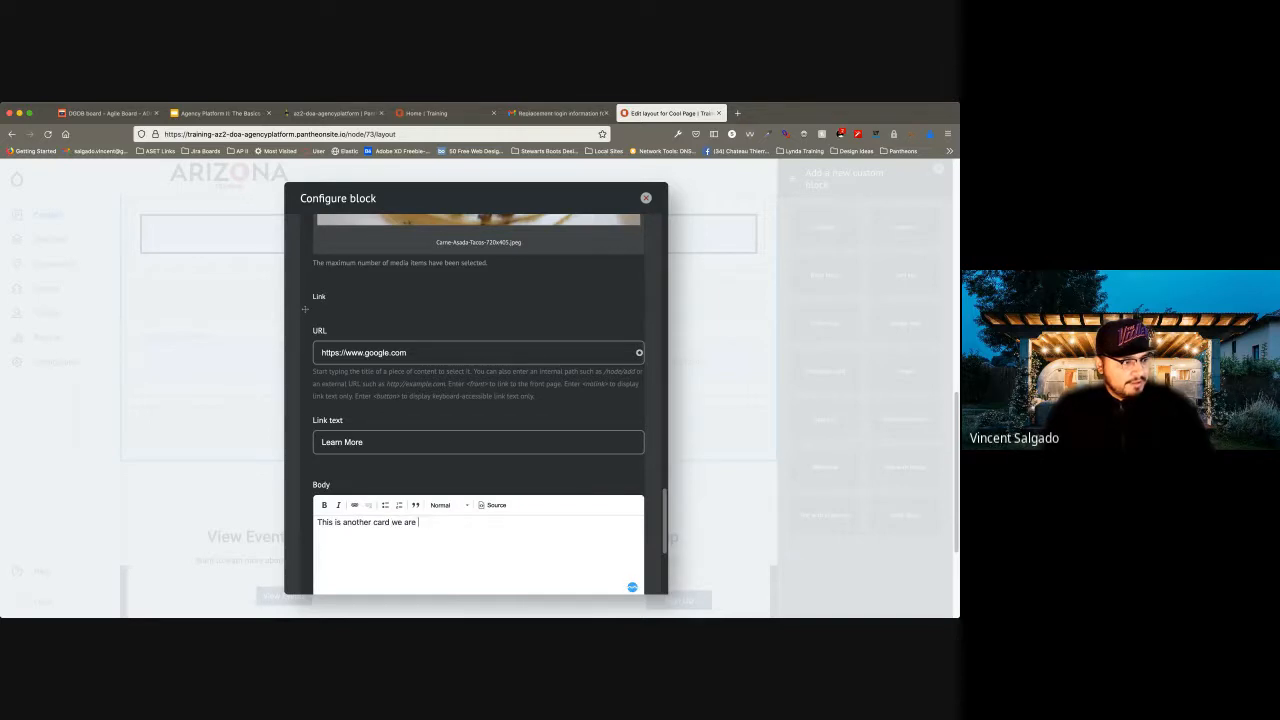
pyautogui.write('showing')
pyautogui.scroll(-5, 305, 308)
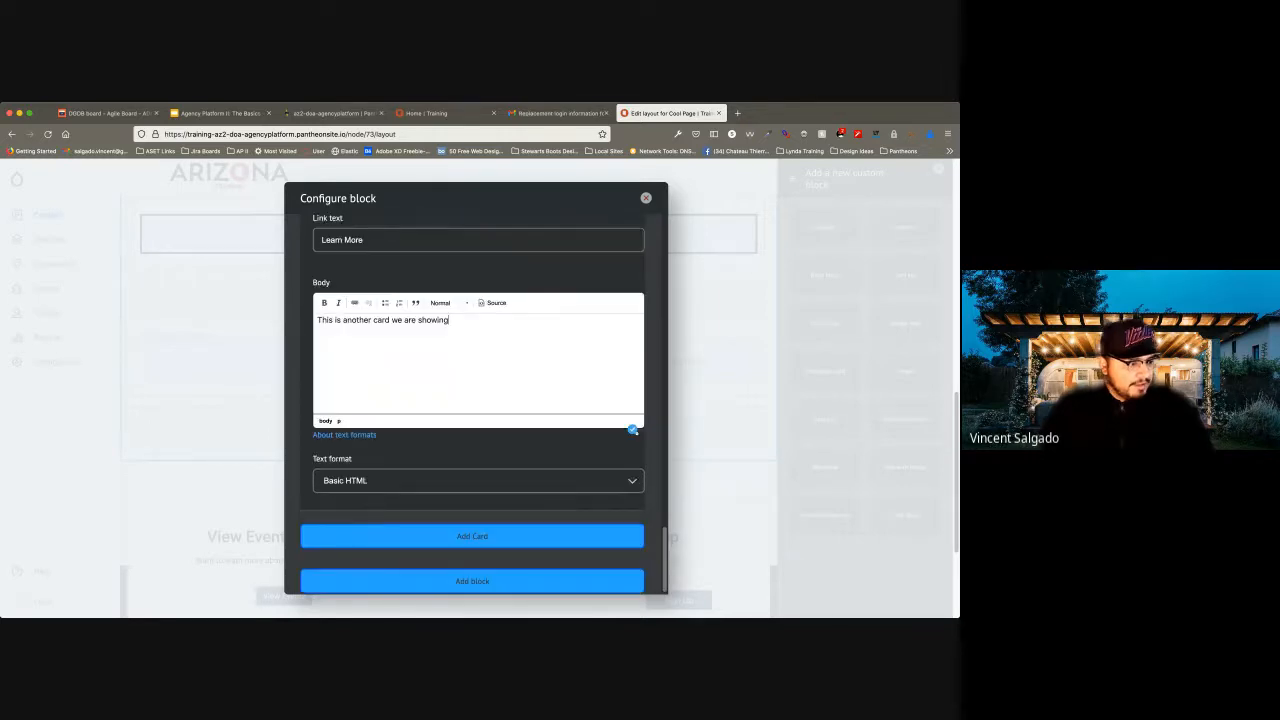
# Add a third card to the block and enter a title beginning with "Card".
pyautogui.click(472, 570)
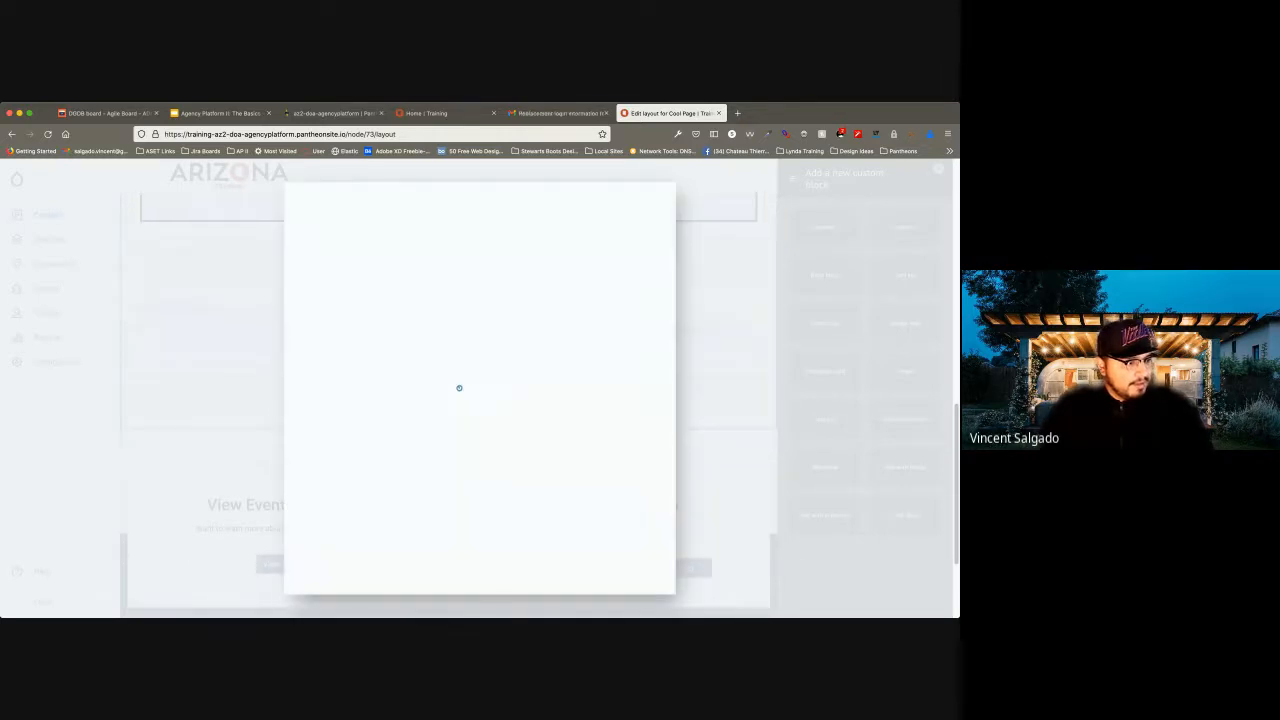
pyautogui.scroll(5, 305, 431)
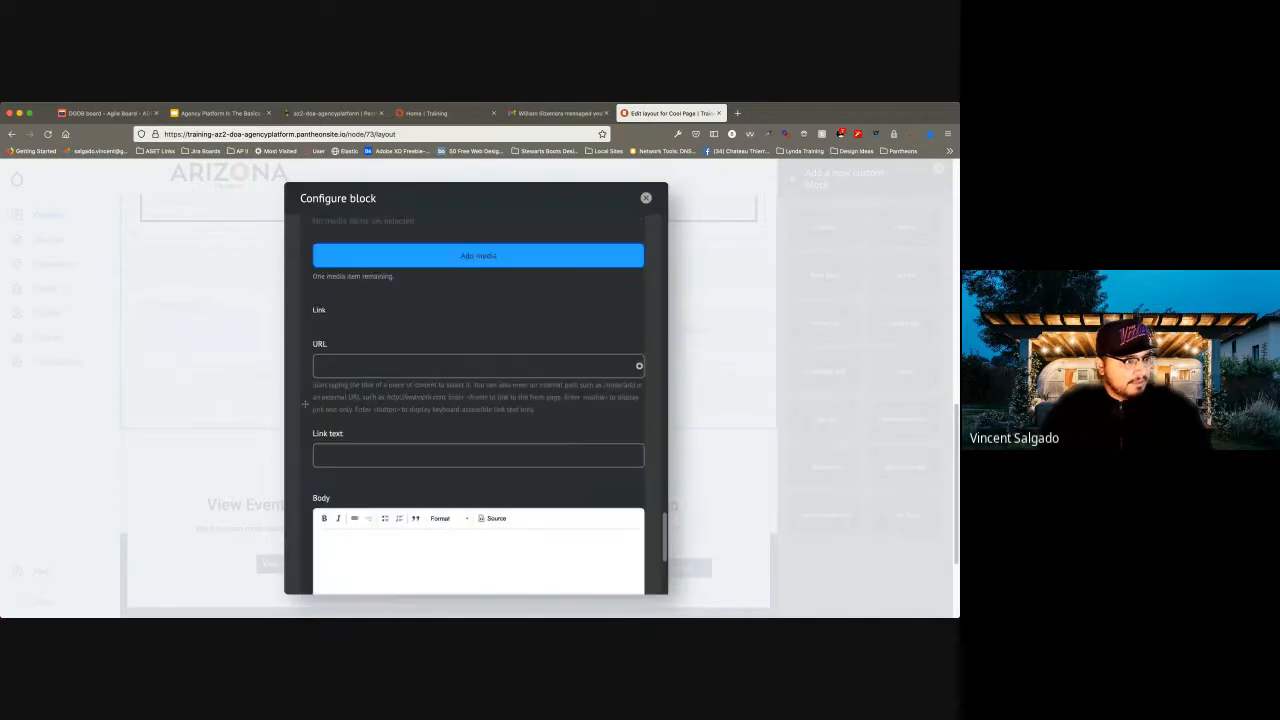
pyautogui.scroll(3, 478, 400)
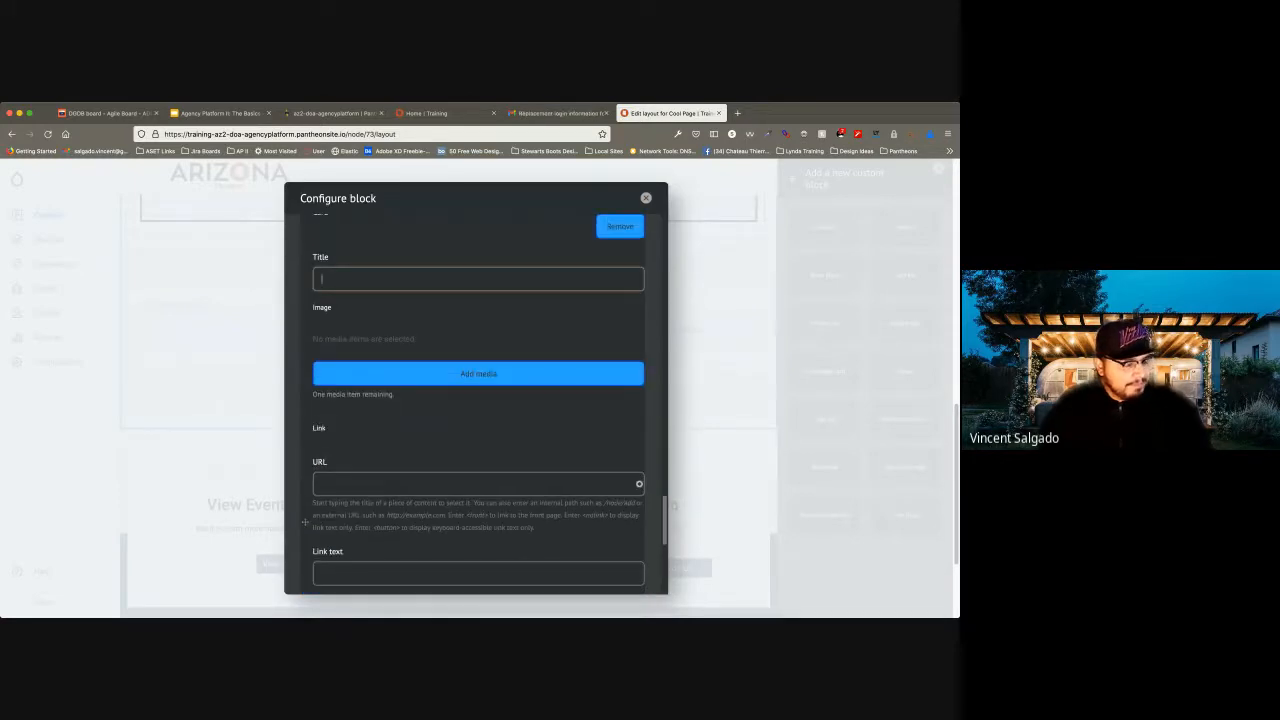
pyautogui.write('Carard')
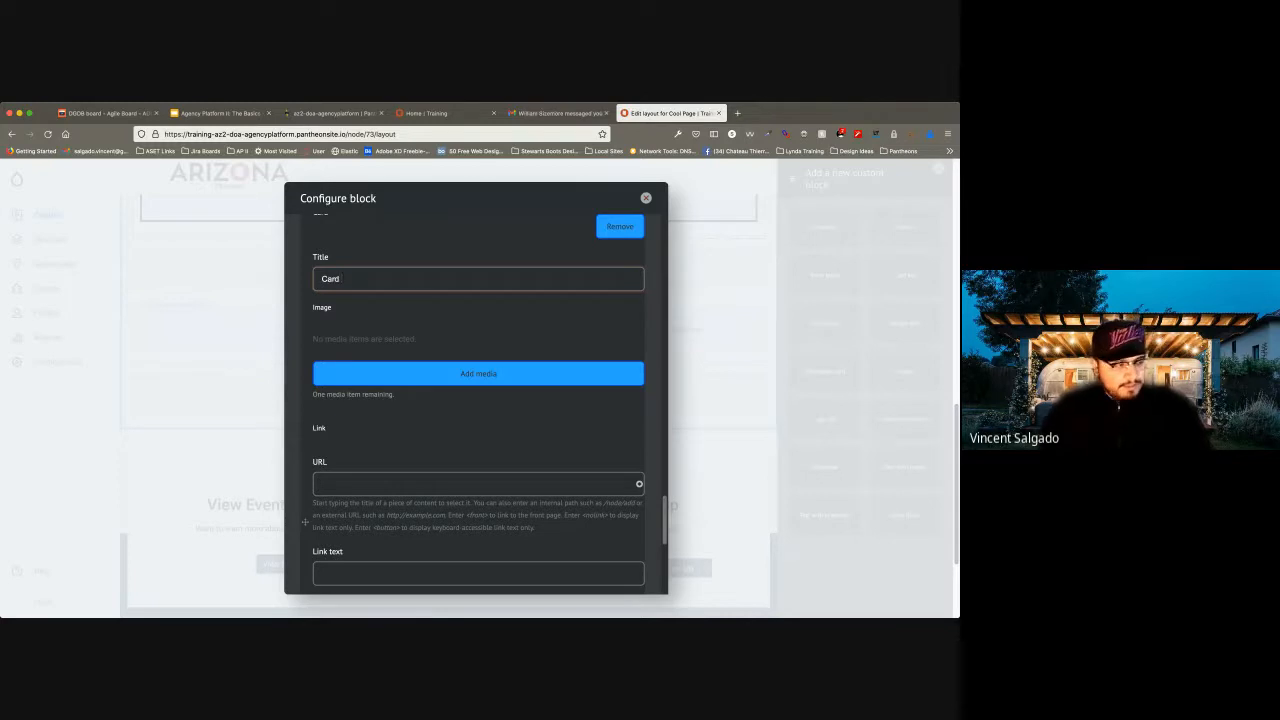
# Upload the pizza image as Card 3's media and give it the alternative text "Pizza".
pyautogui.click(478, 373)
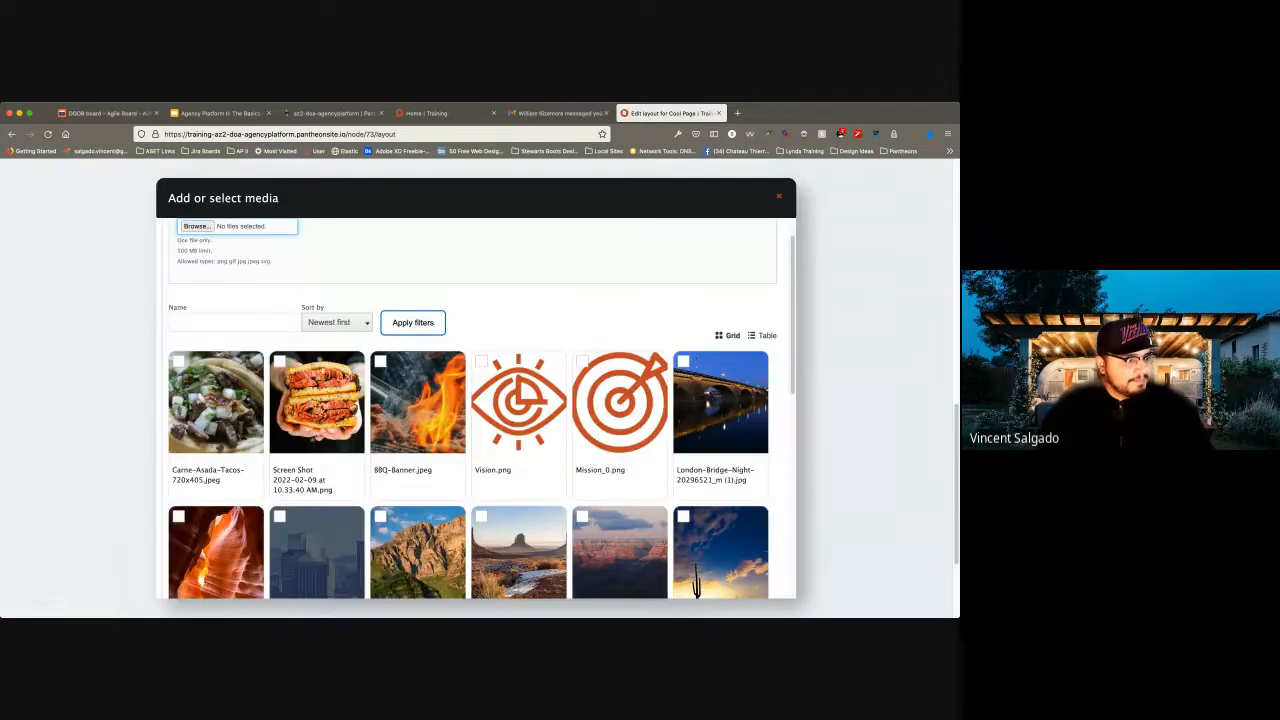
pyautogui.scroll(-2, 317, 400)
pyautogui.scroll(2, 476, 400)
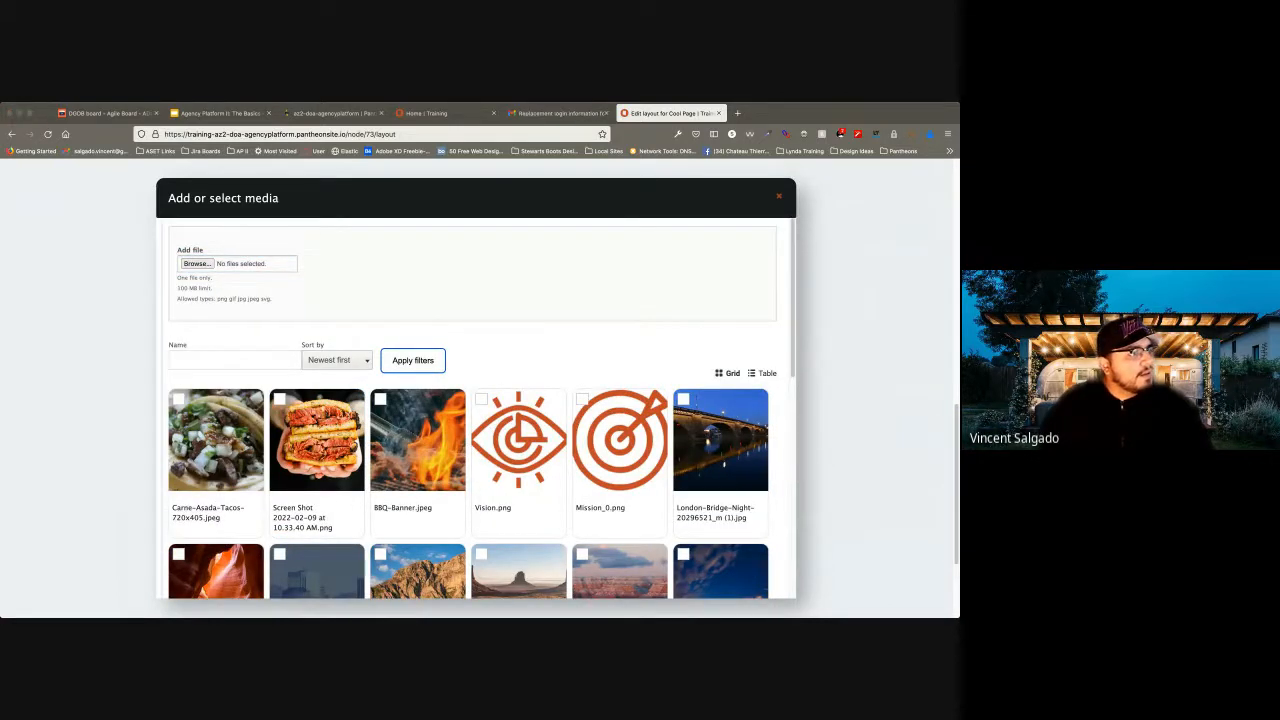
pyautogui.press('Return')
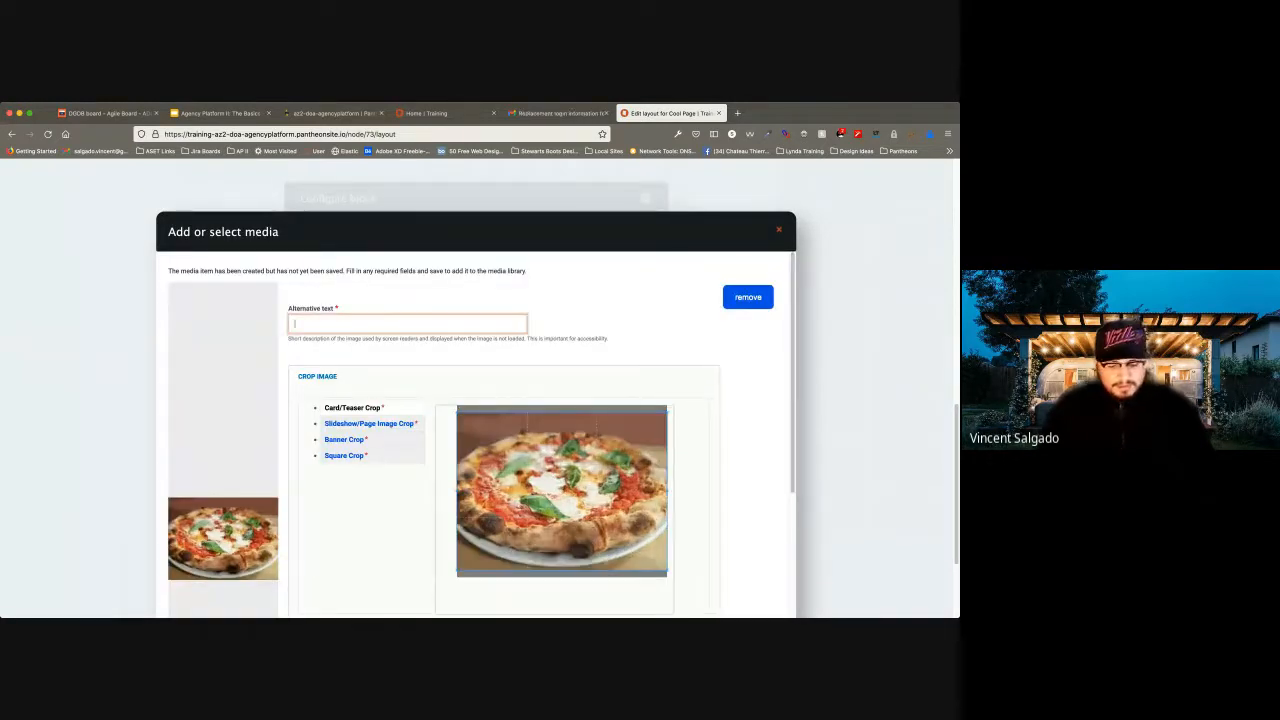
pyautogui.write('Pizza')
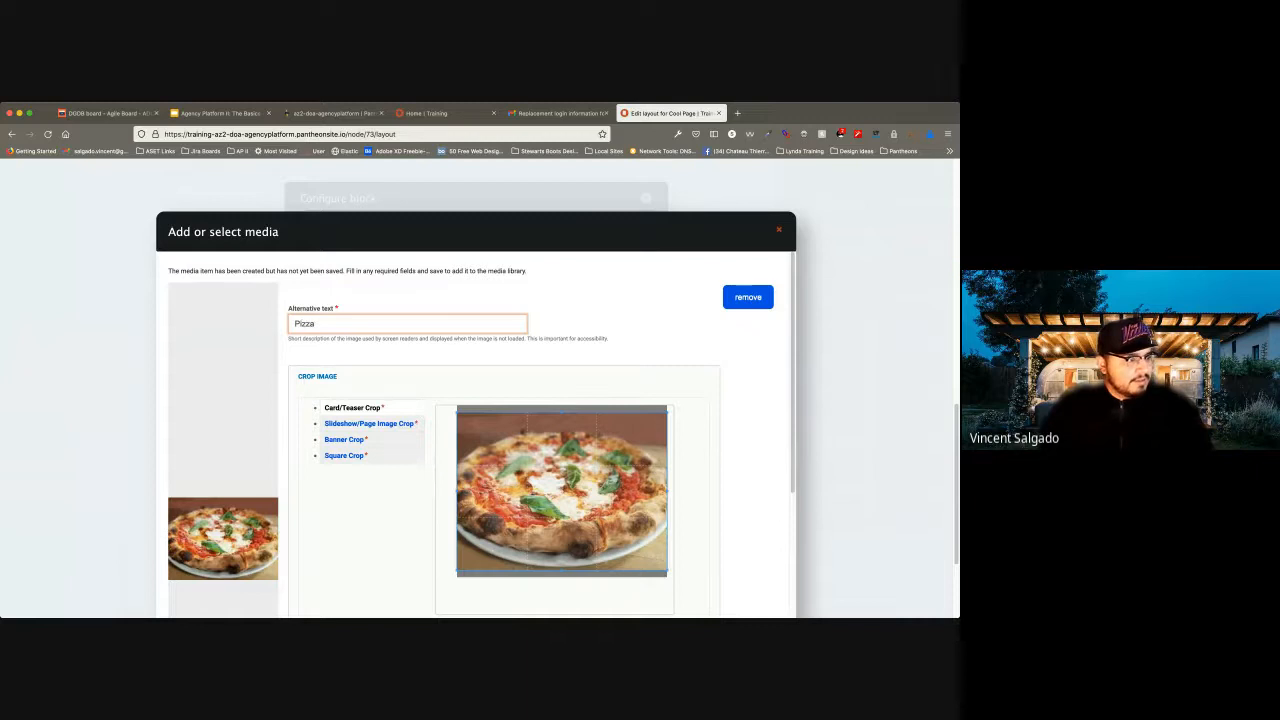
# Apply the slideshow/page image, banner and square crops to the pizza image, moving the banner crop slightly lower.
pyautogui.click(368, 423)
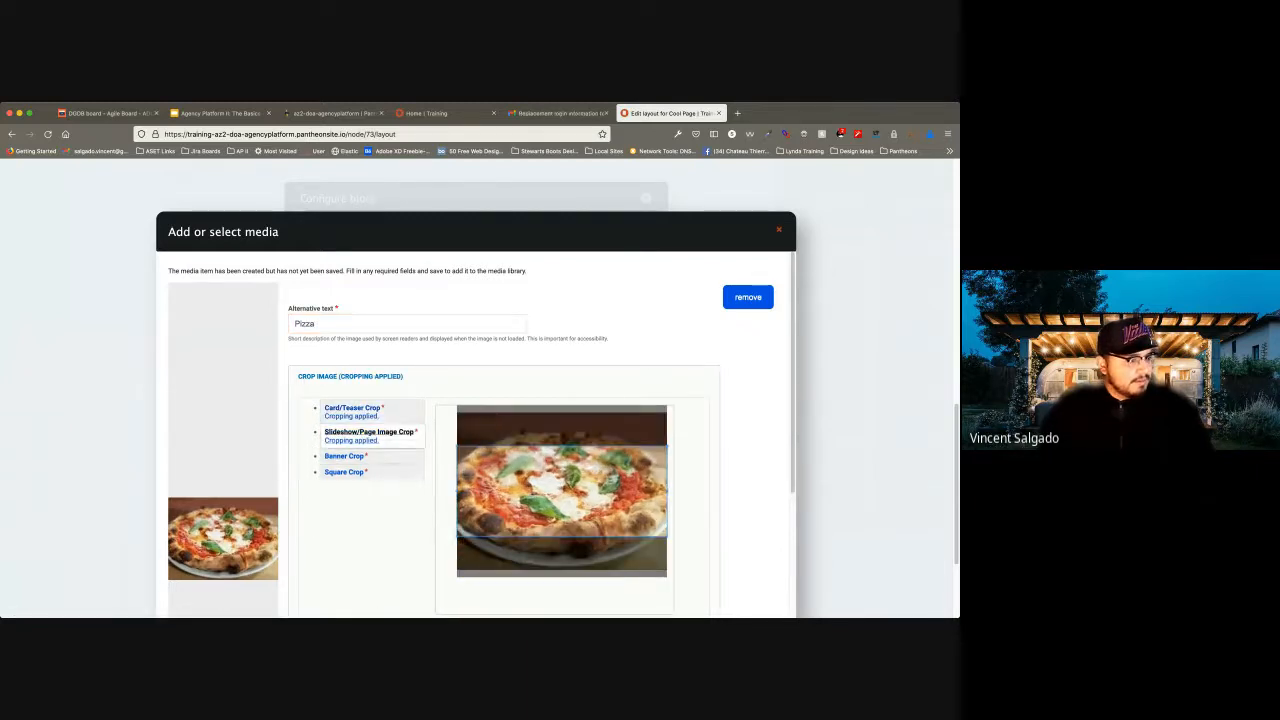
pyautogui.click(345, 455)
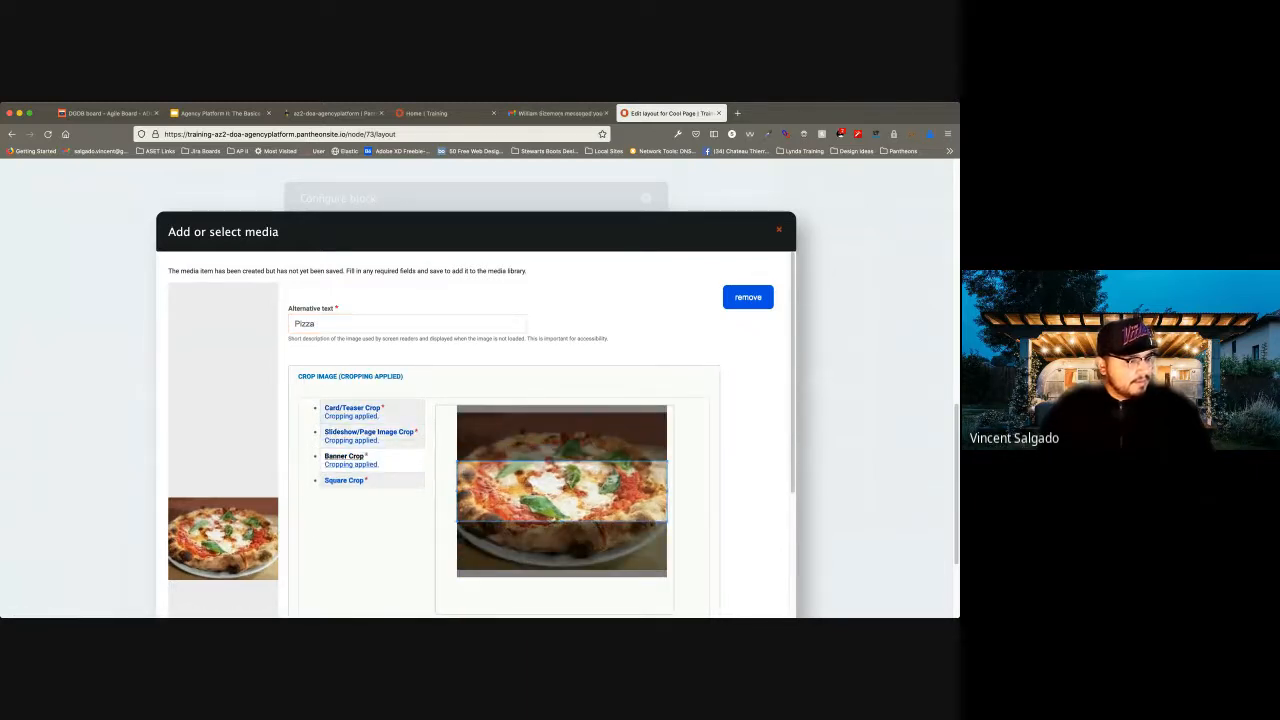
pyautogui.moveTo(562, 491); pyautogui.dragTo(562, 511)
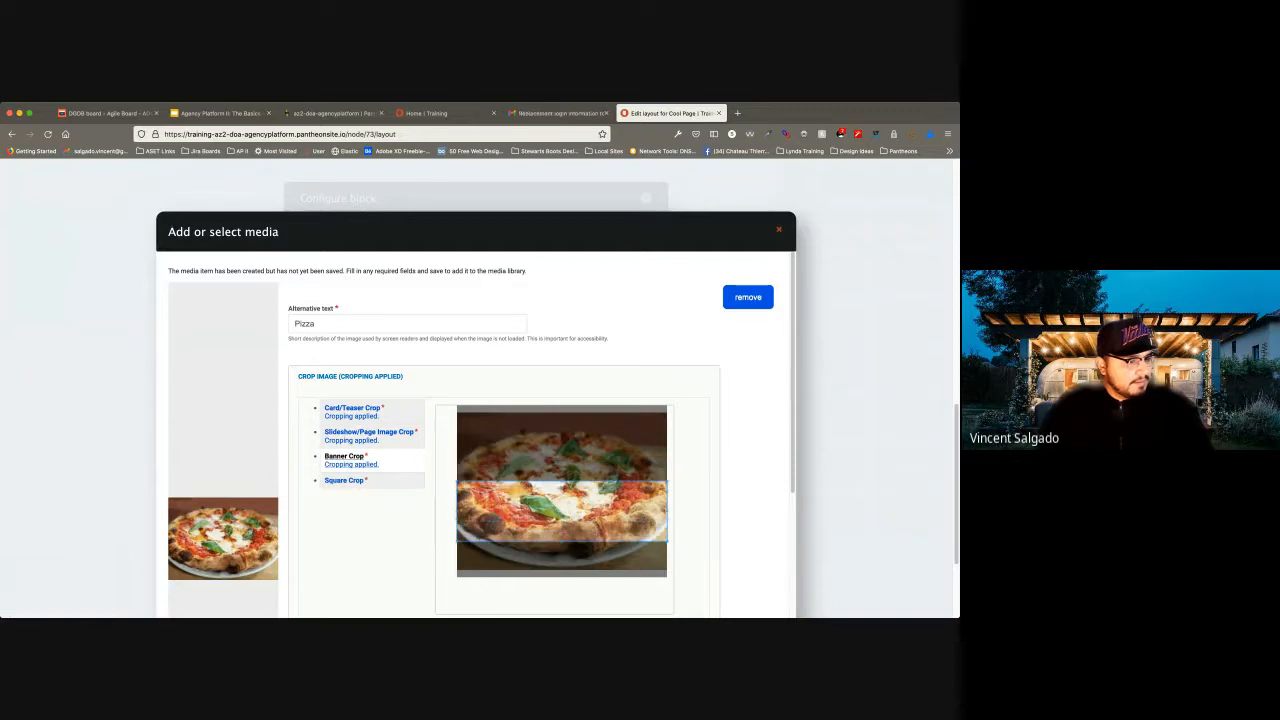
pyautogui.click(344, 480)
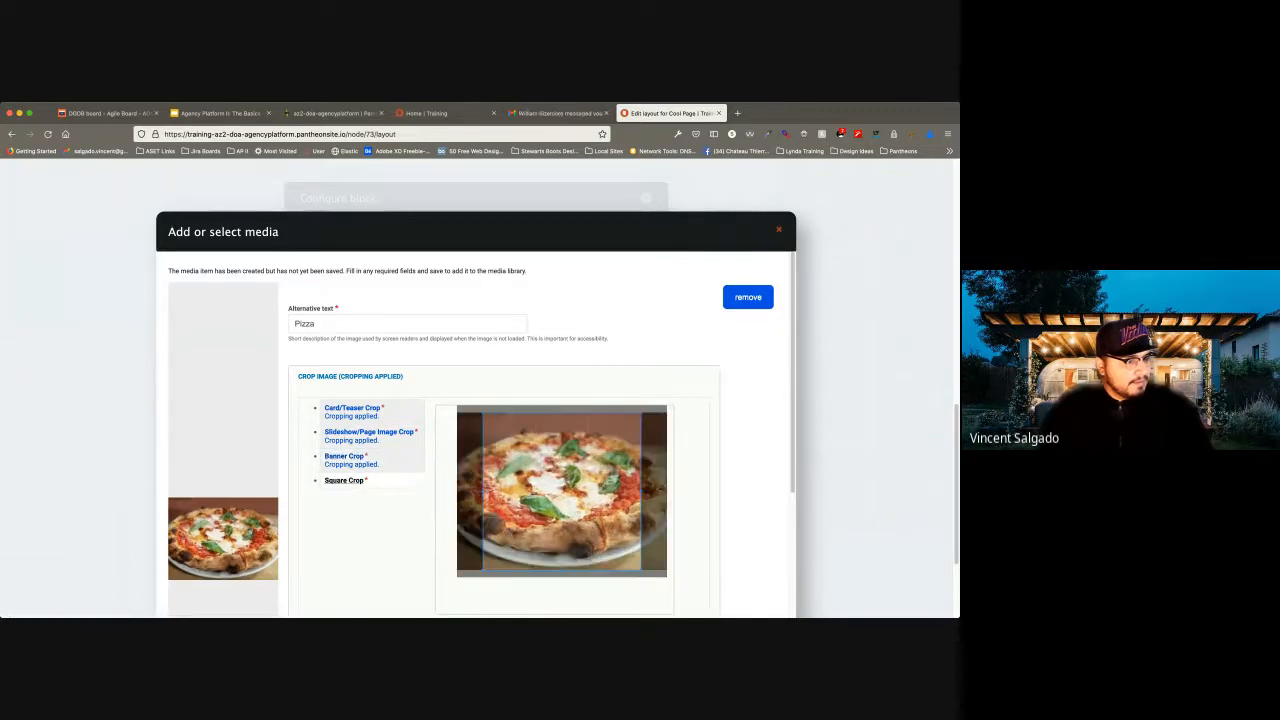
# Save the pizza image as published media and insert it into Card 3.
pyautogui.scroll(-4, 475, 430)
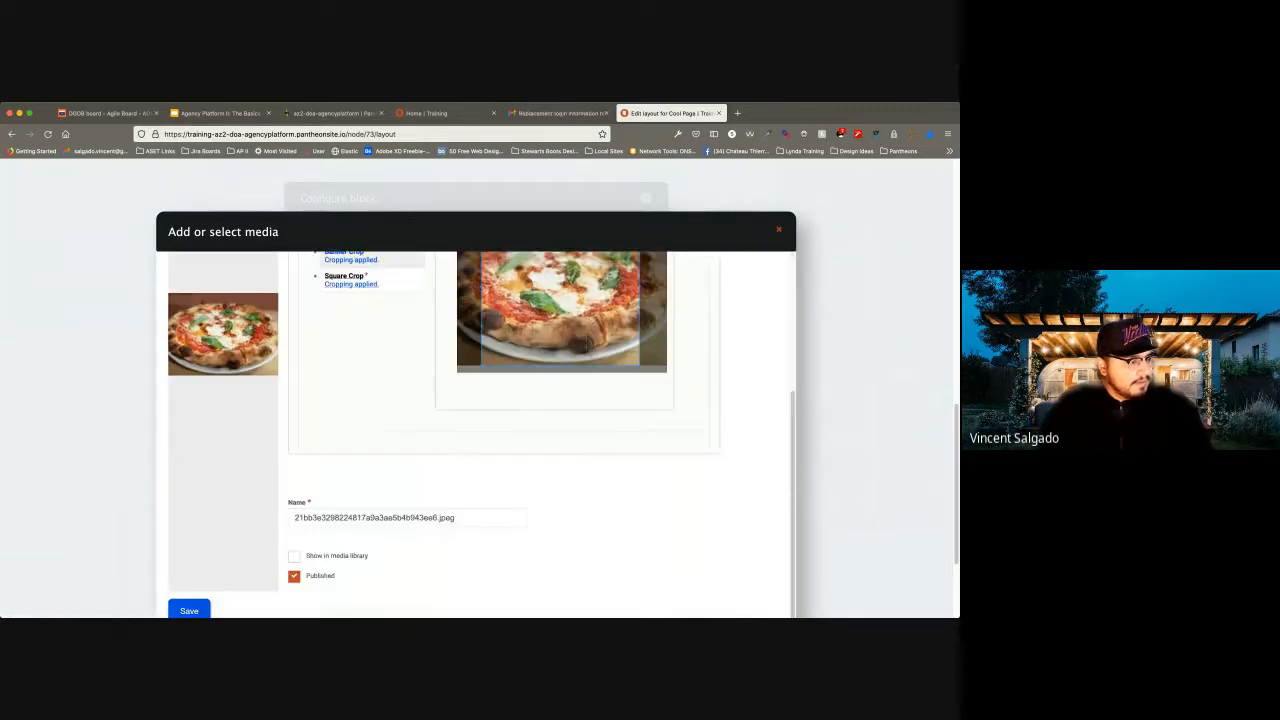
pyautogui.click(189, 610)
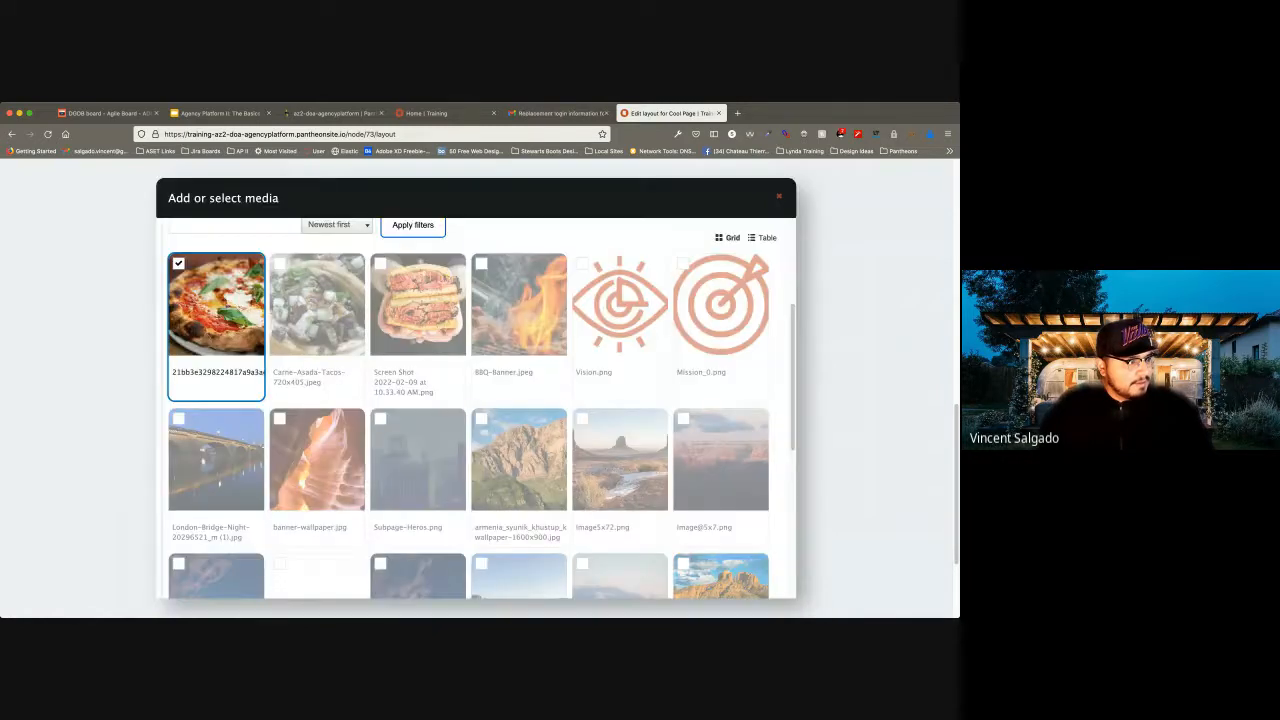
pyautogui.scroll(-10, 475, 430)
pyautogui.click(203, 598)
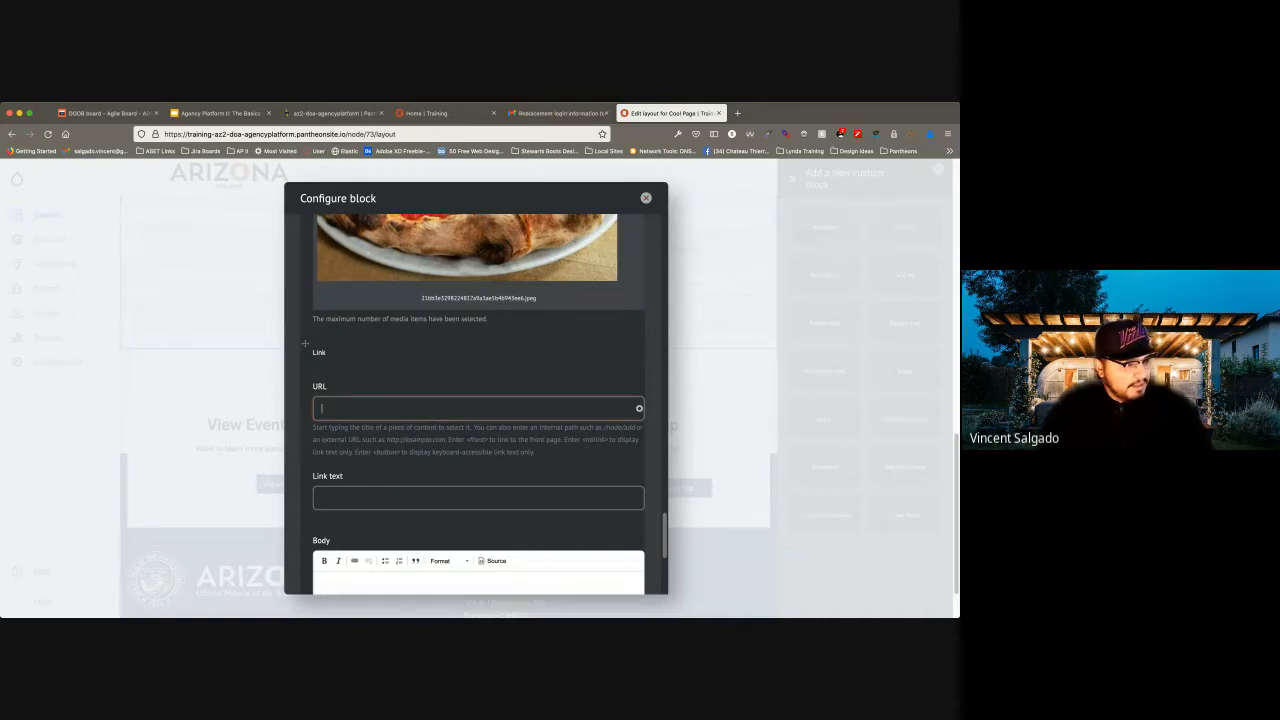
pyautogui.write('https://www.google.com')
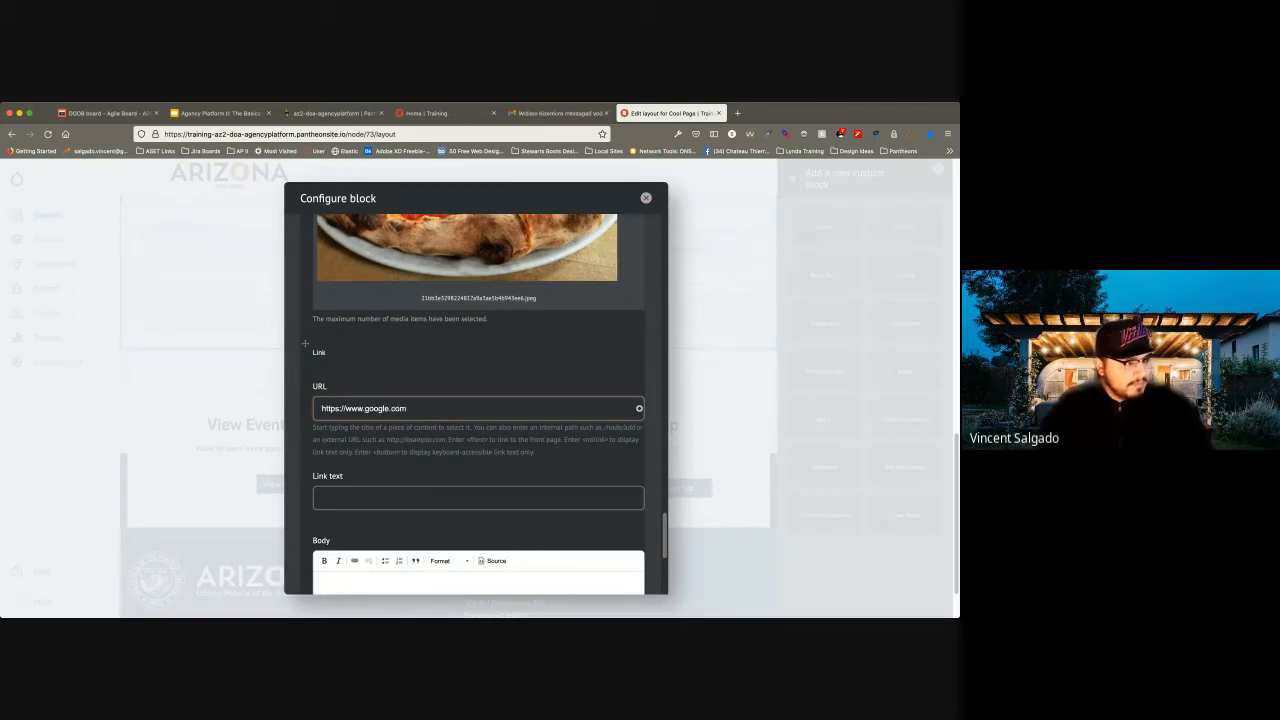
pyautogui.write('Learn More')
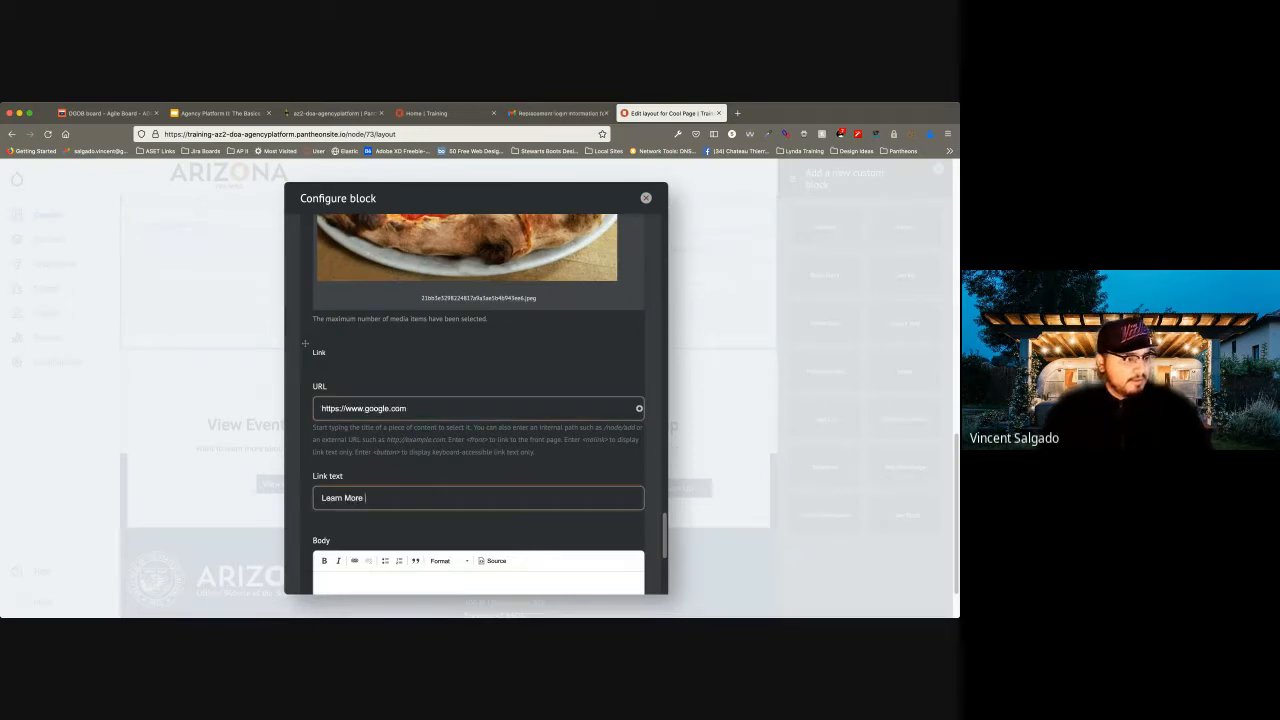
# Replace Card 3's link URL with the site's internal "Contact Us" page.
pyautogui.scroll(-1, 478, 400)
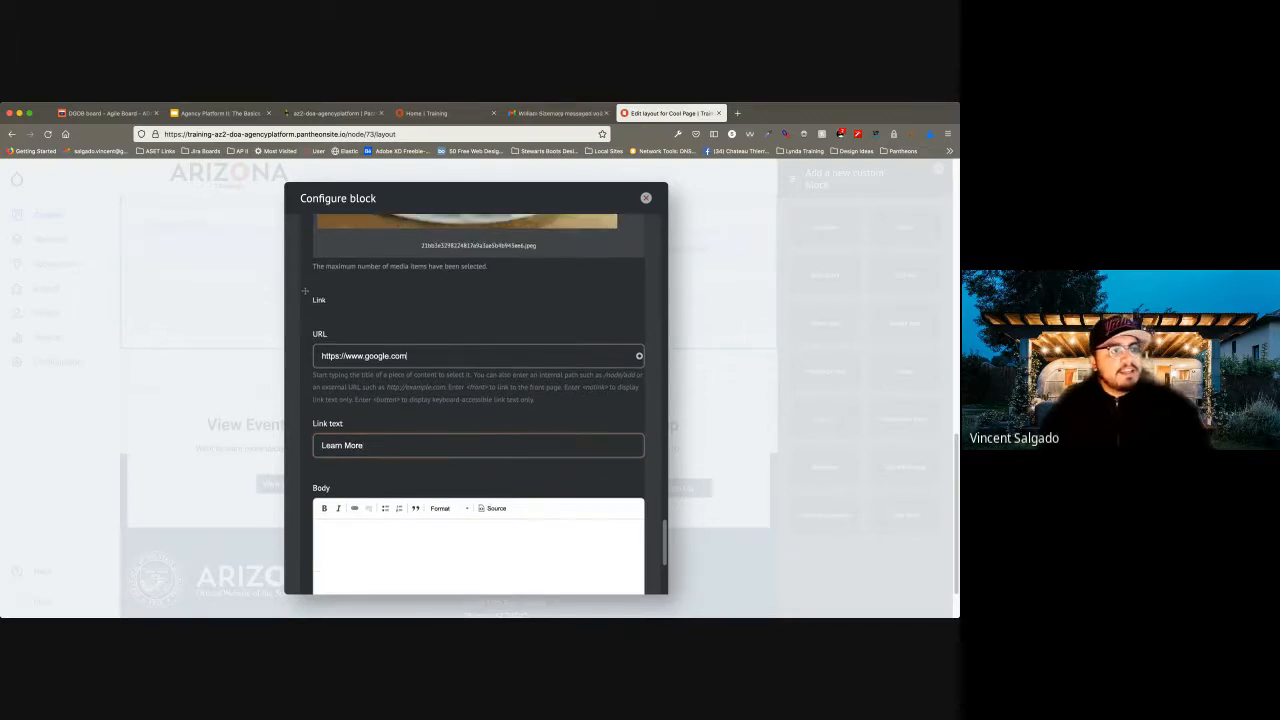
pyautogui.press('super+a')
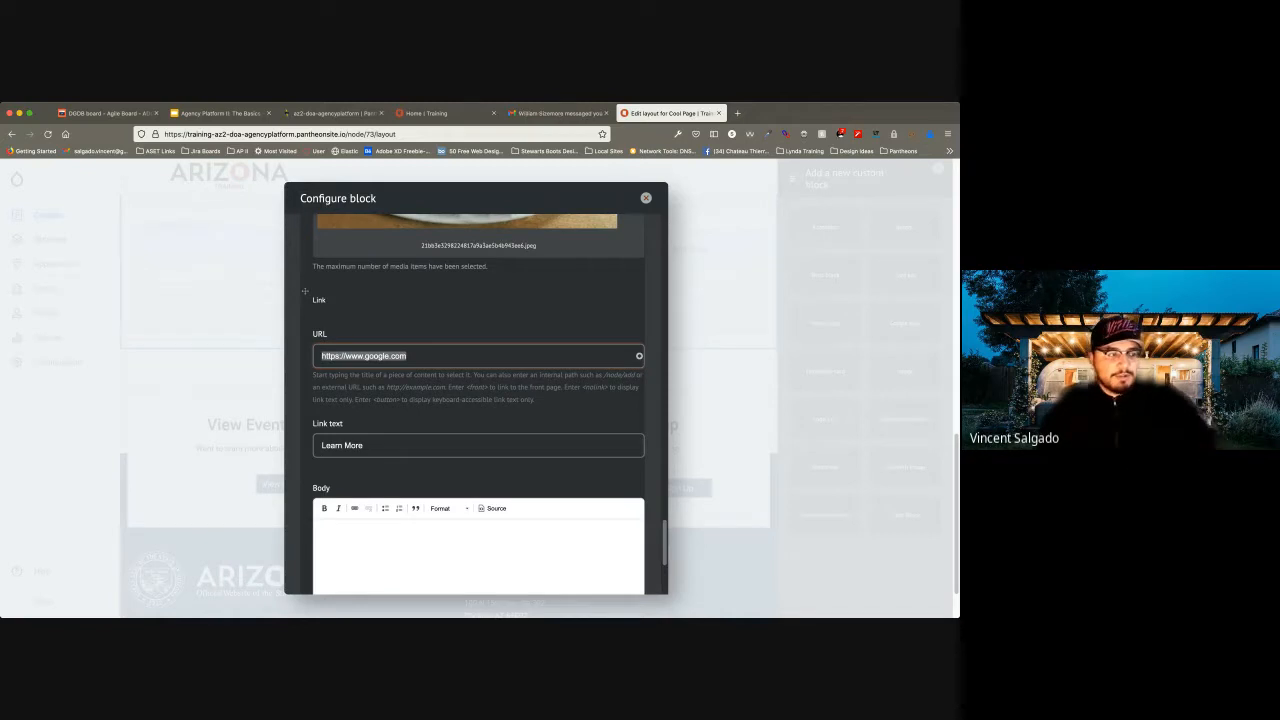
pyautogui.press('Right')
pyautogui.hotkey('alt', 'shift', 'Left')
pyautogui.hotkey('alt', 'shift', 'Left')
pyautogui.hotkey('alt', 'shift', 'Left')
pyautogui.hotkey('alt', 'shift', 'Left')
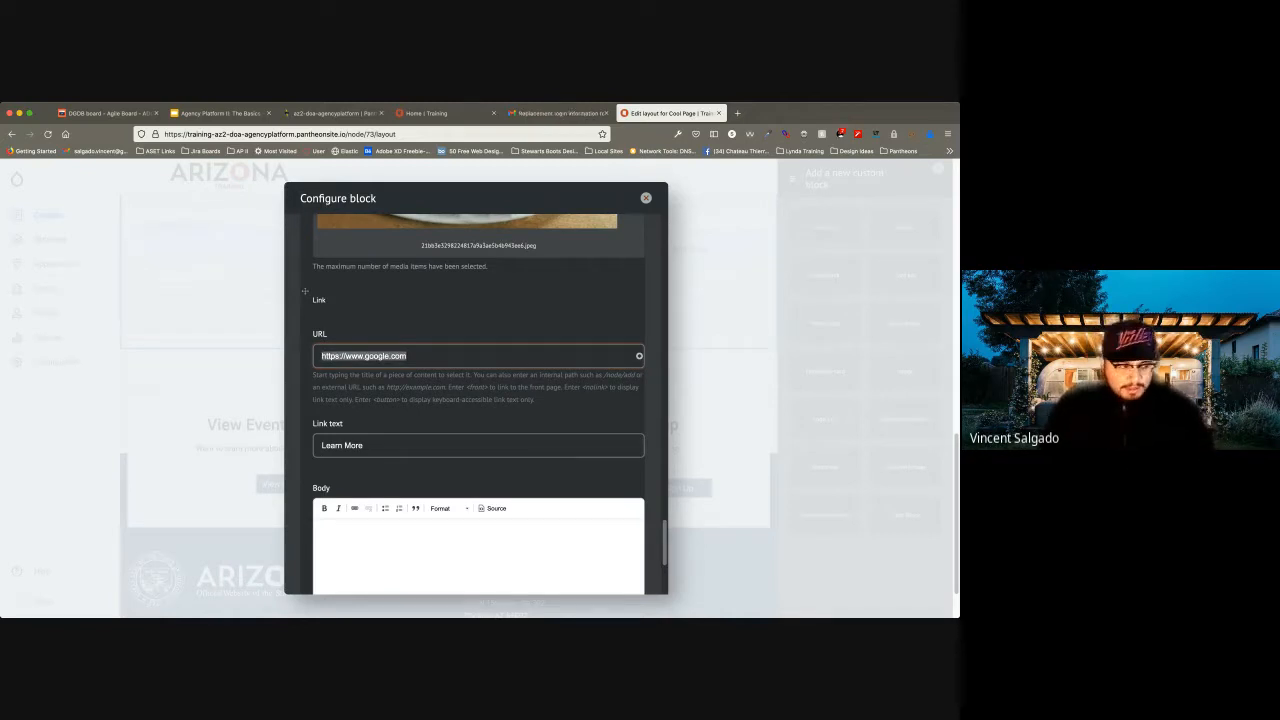
pyautogui.press('BackSpace')
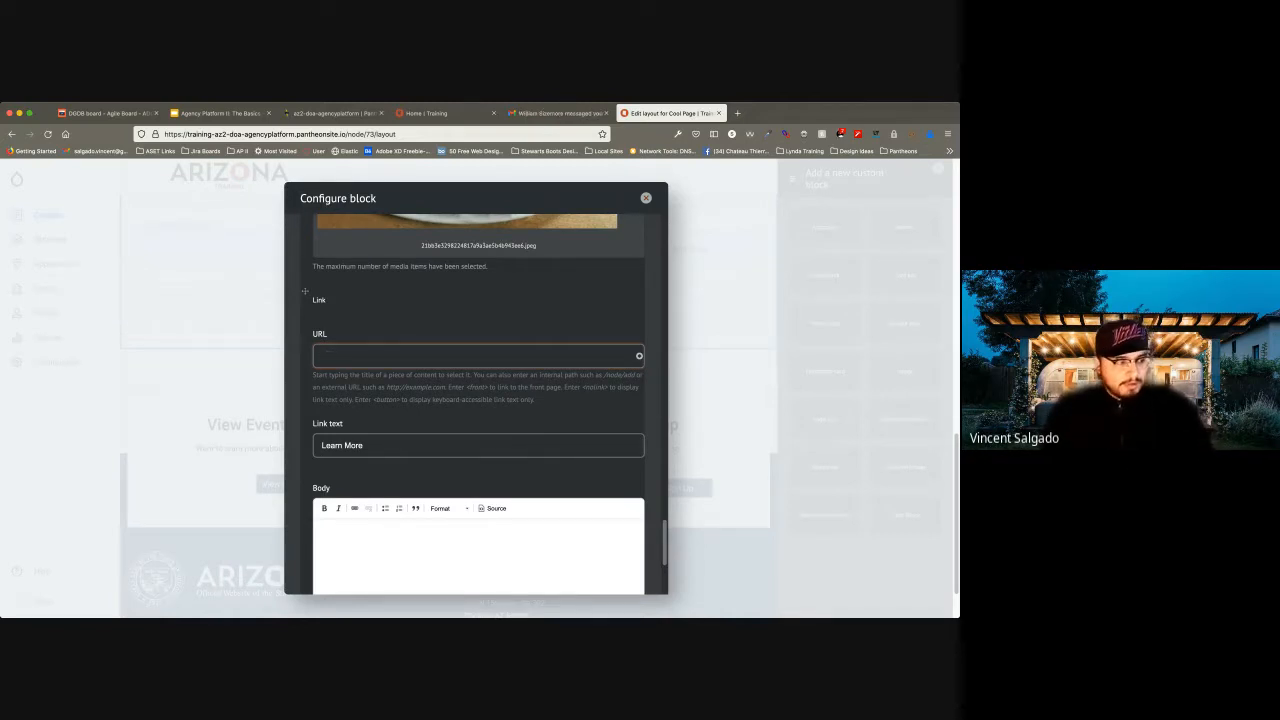
pyautogui.write('Contact')
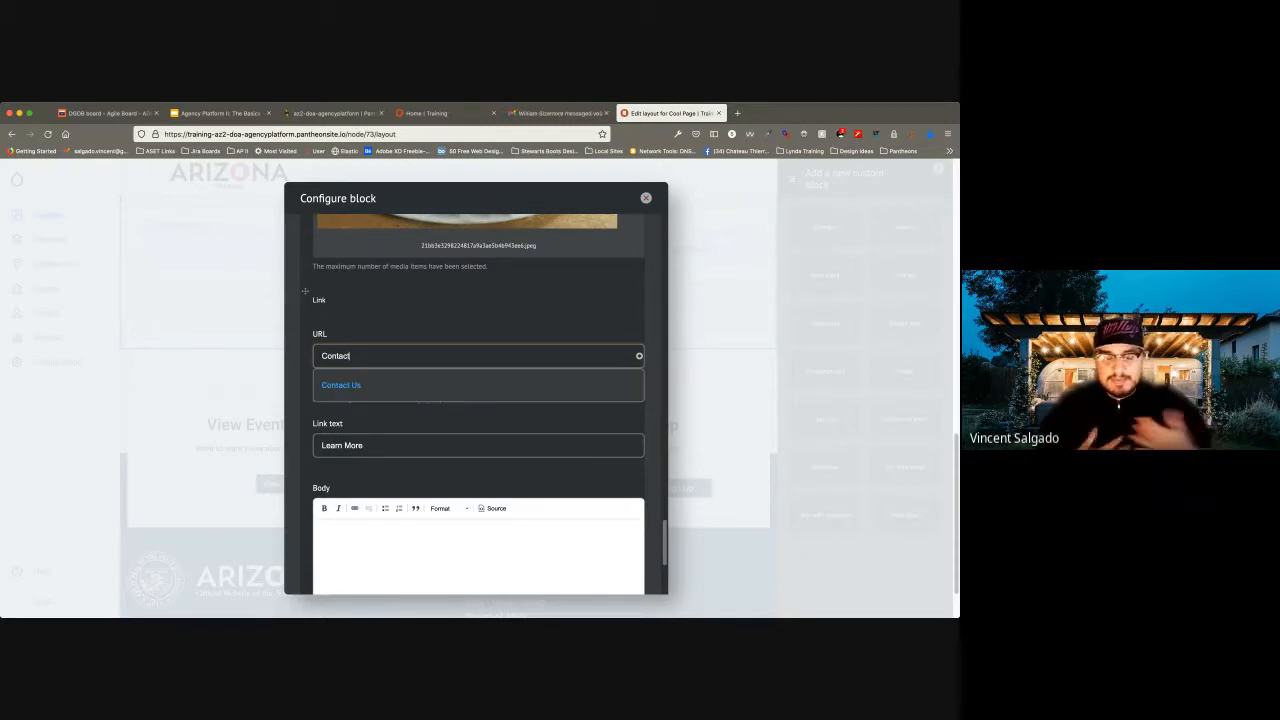
pyautogui.press('Down')
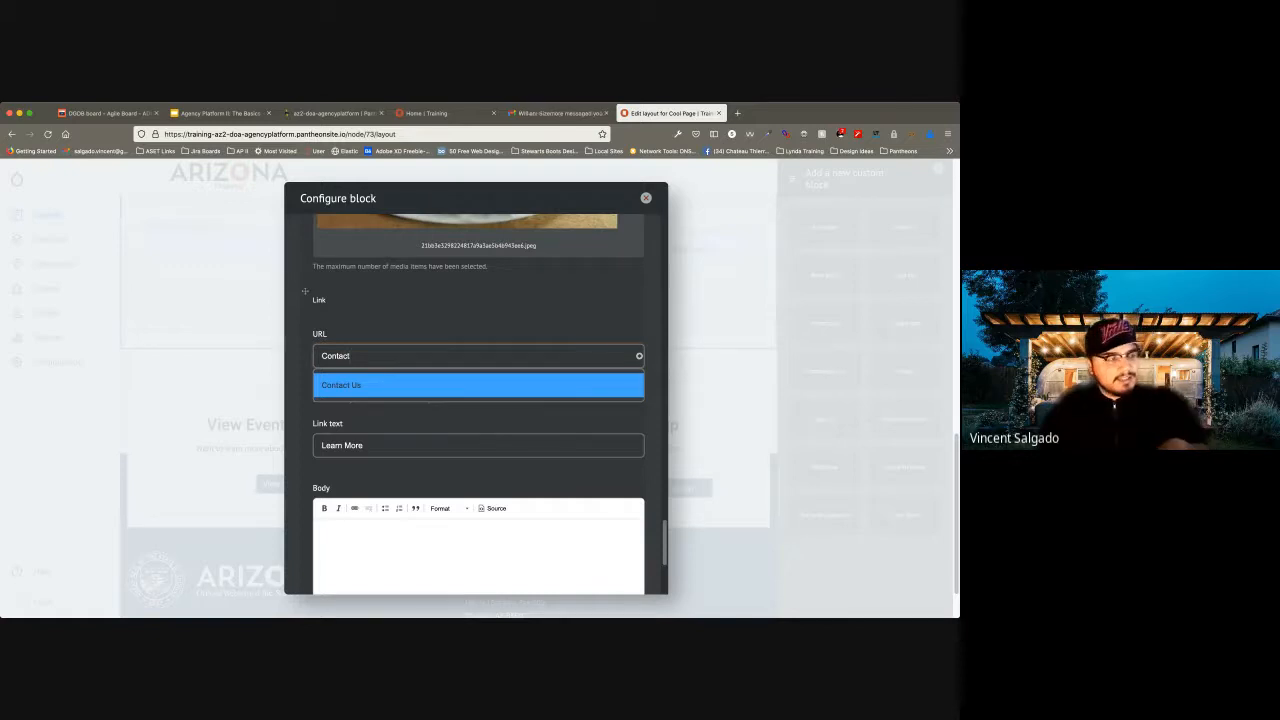
pyautogui.press('Return')
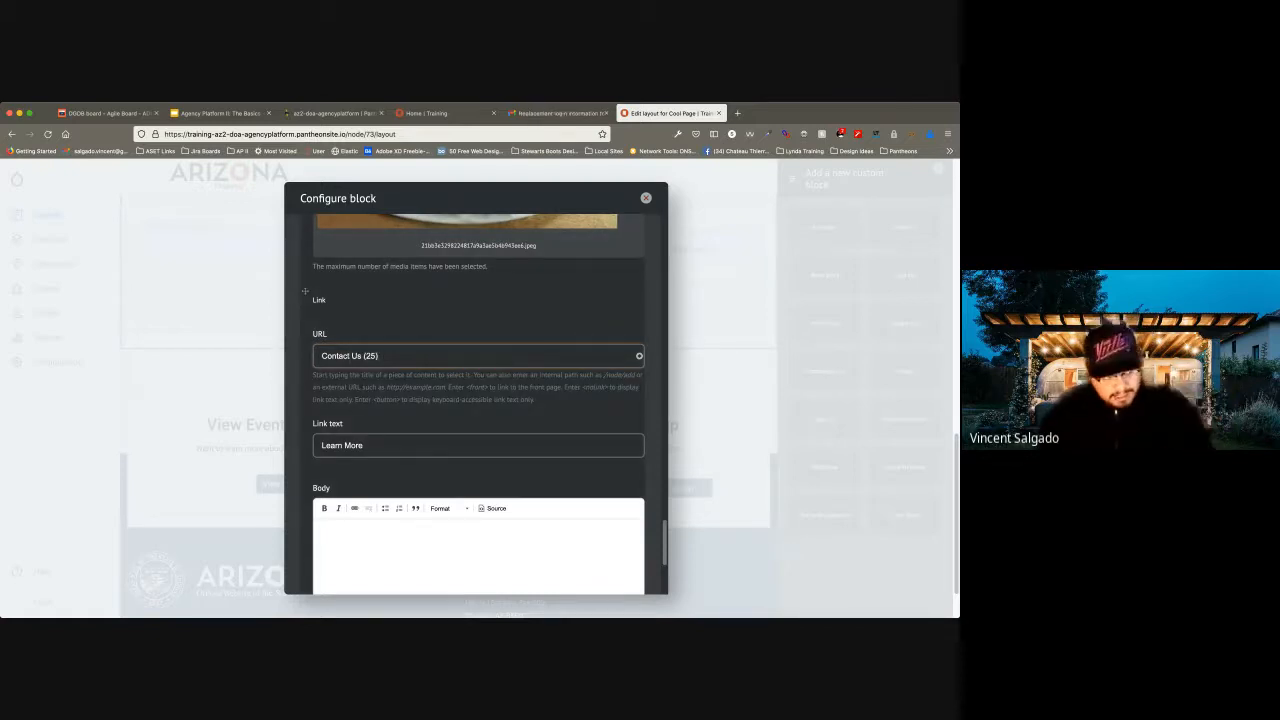
# Enter "This is the last picture of some pizza" as Card 3's body text and add the card set block to the page.
pyautogui.scroll(-1, 478, 440)
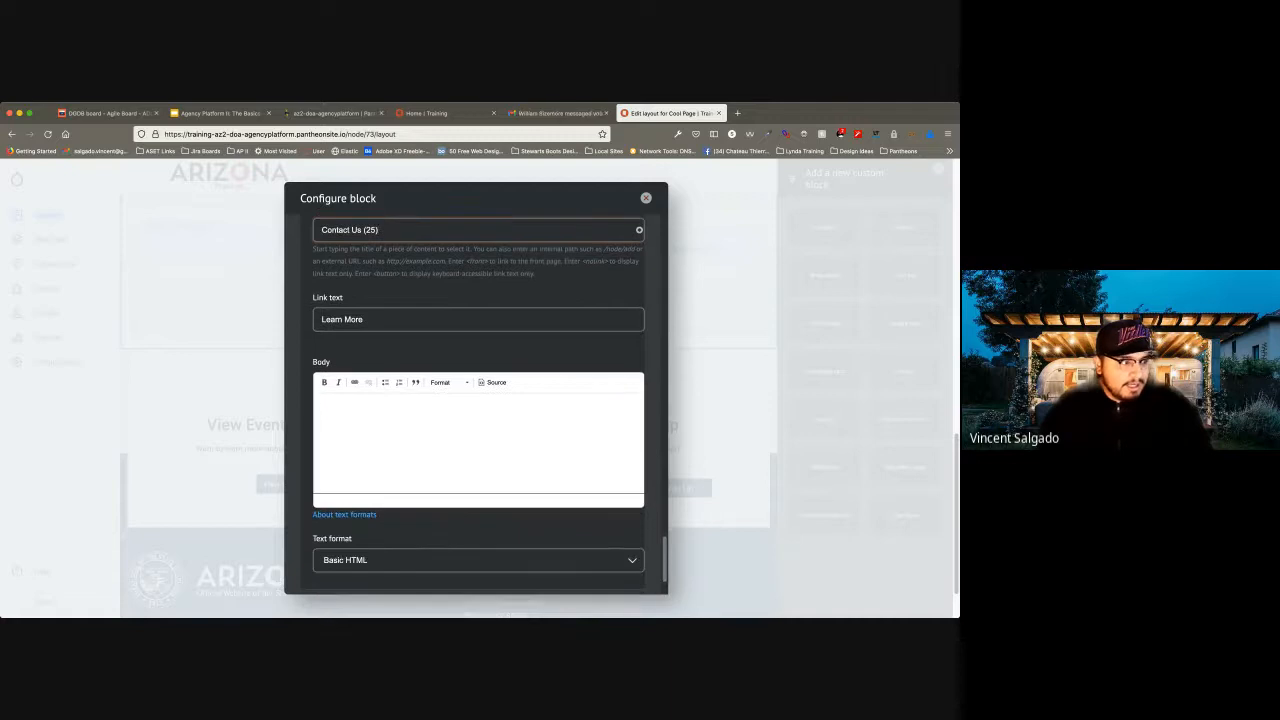
pyautogui.click(478, 440)
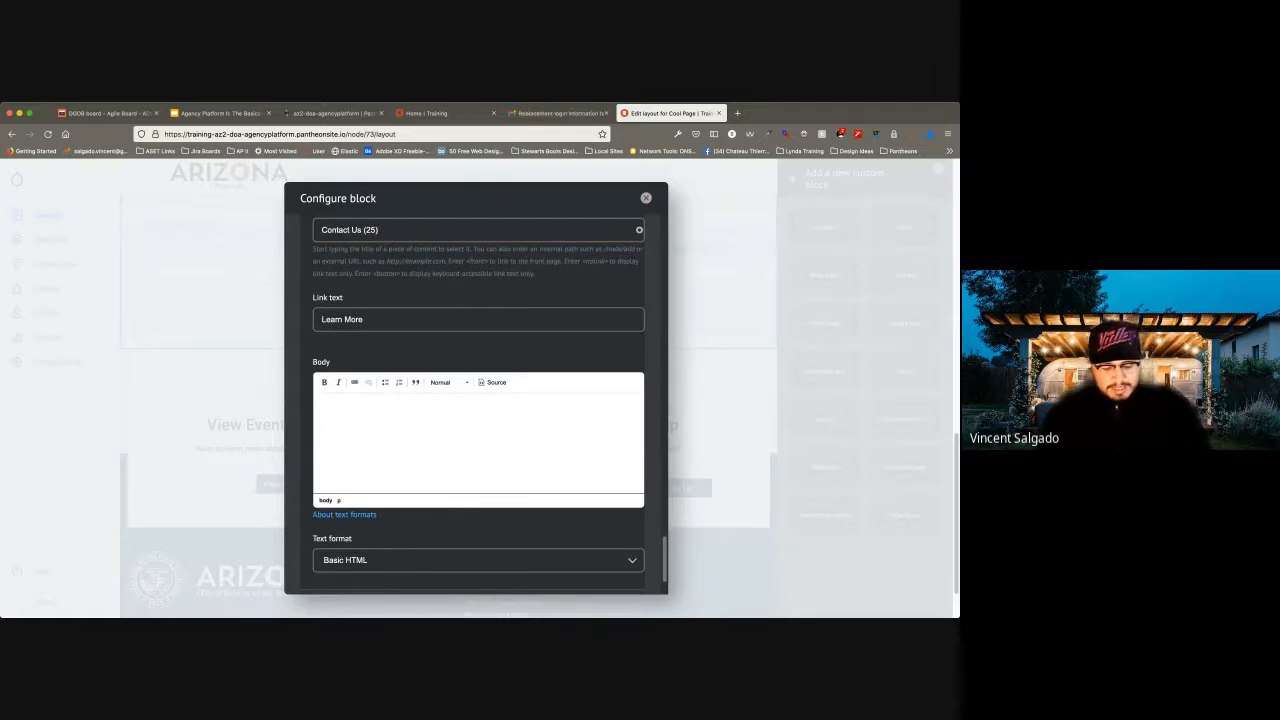
pyautogui.write('This is the last ')
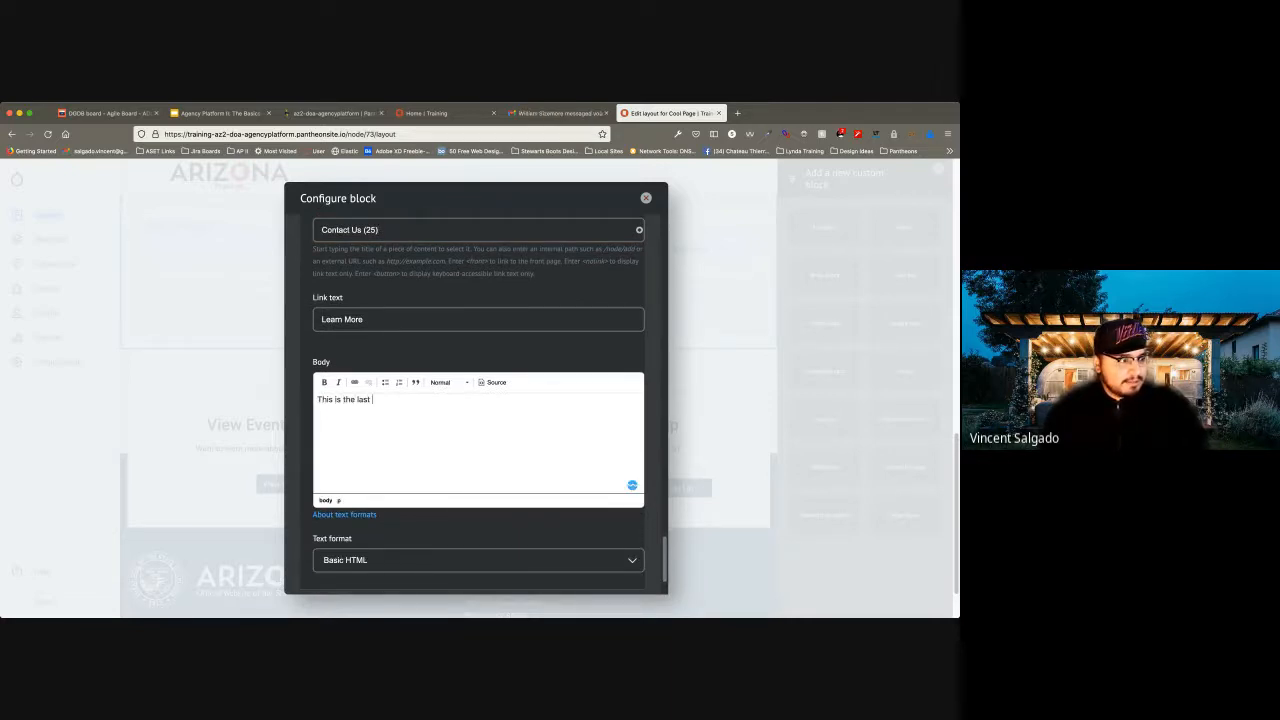
pyautogui.write('picture of some pizza')
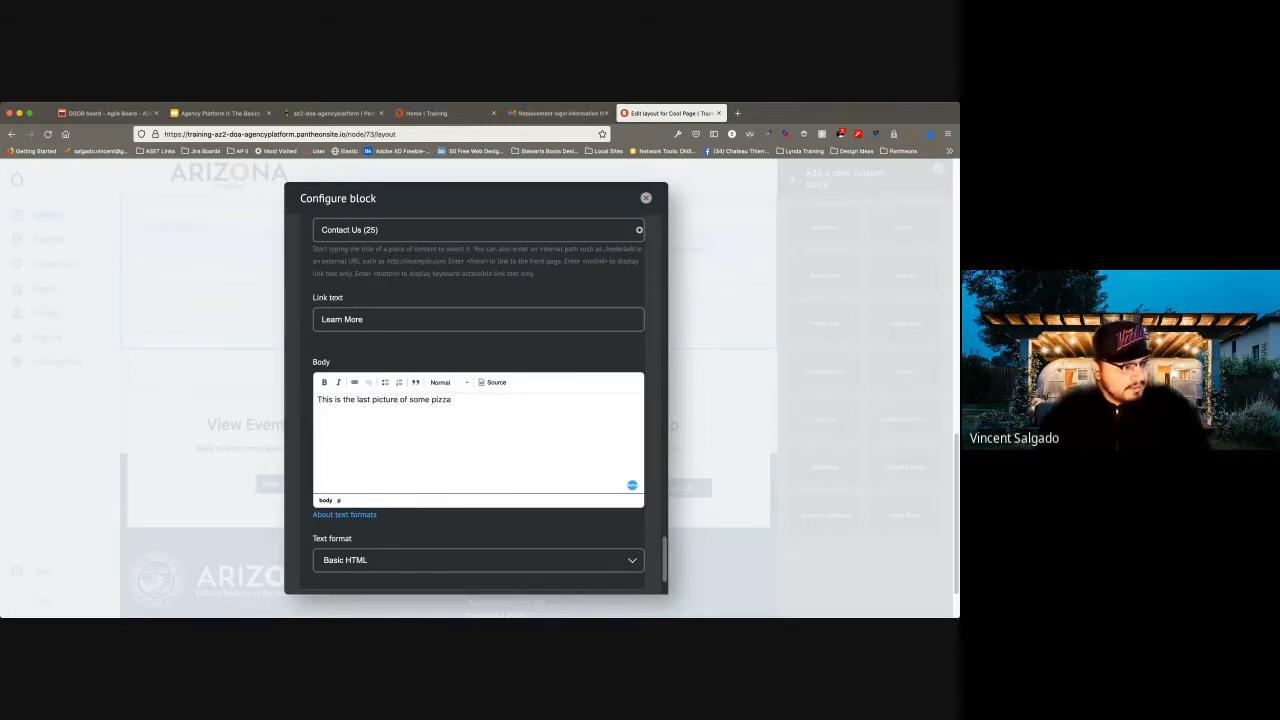
pyautogui.scroll(-3, 478, 400)
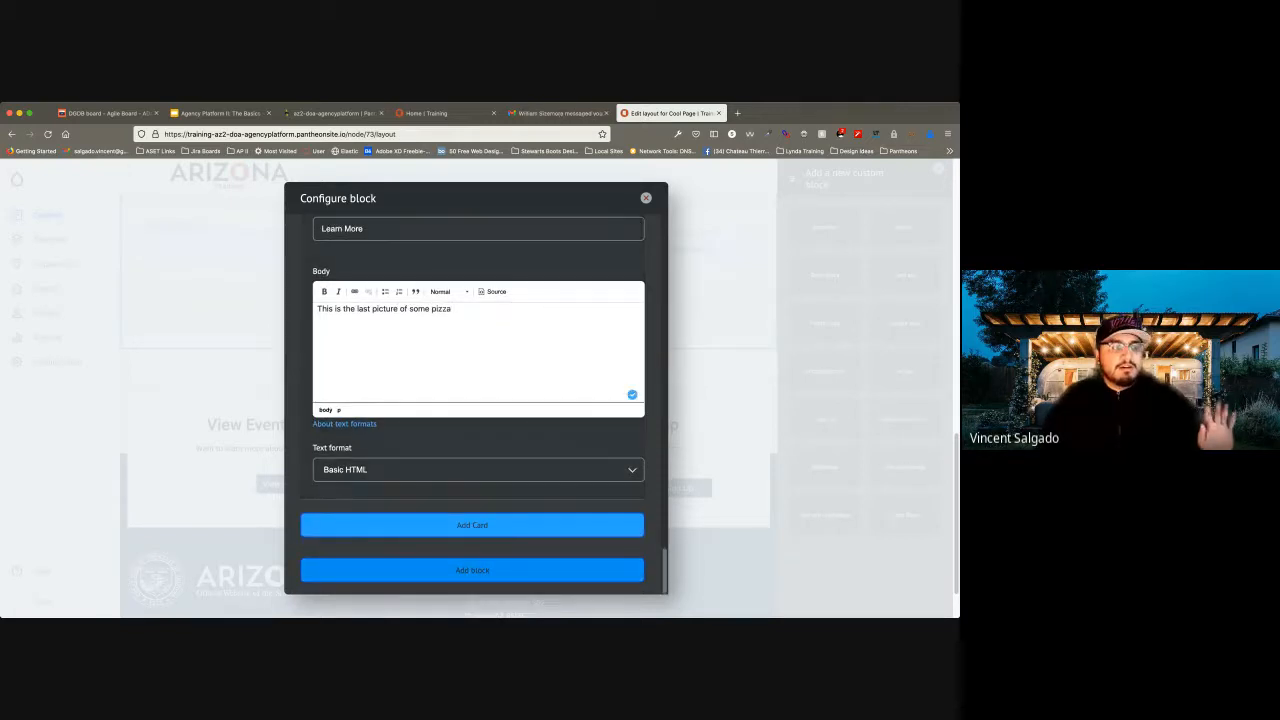
pyautogui.click(472, 570)
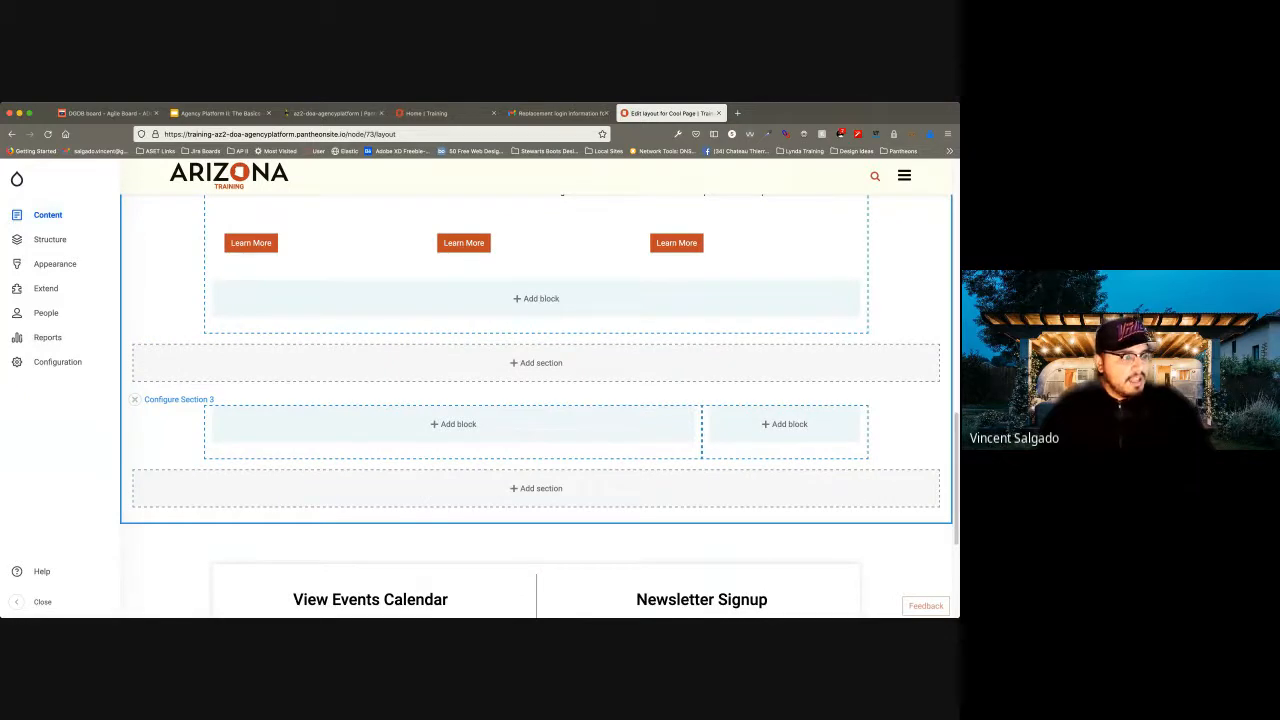
# Review the Cool Page layout preview, checking the banner and the three cards' images, titles, text and links.
pyautogui.scroll(4, 536, 480)
pyautogui.scroll(-1, 536, 400)
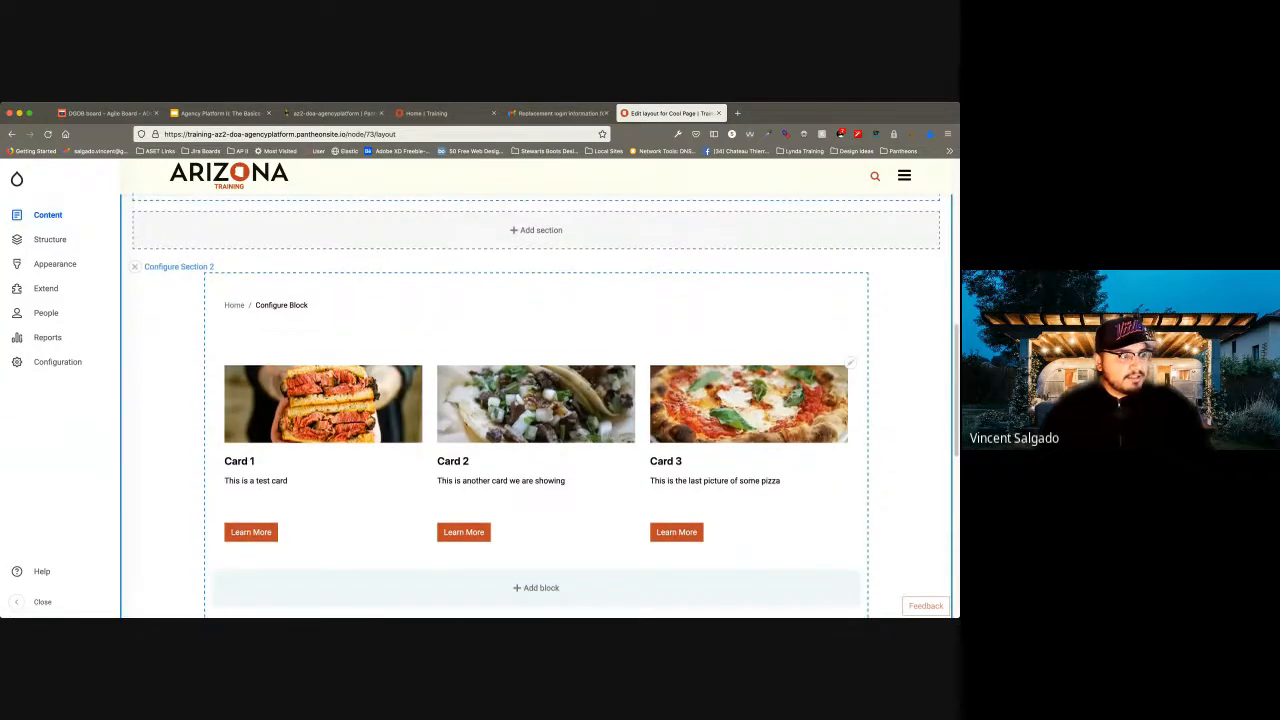
pyautogui.scroll(5, 536, 400)
pyautogui.scroll(2, 536, 400)
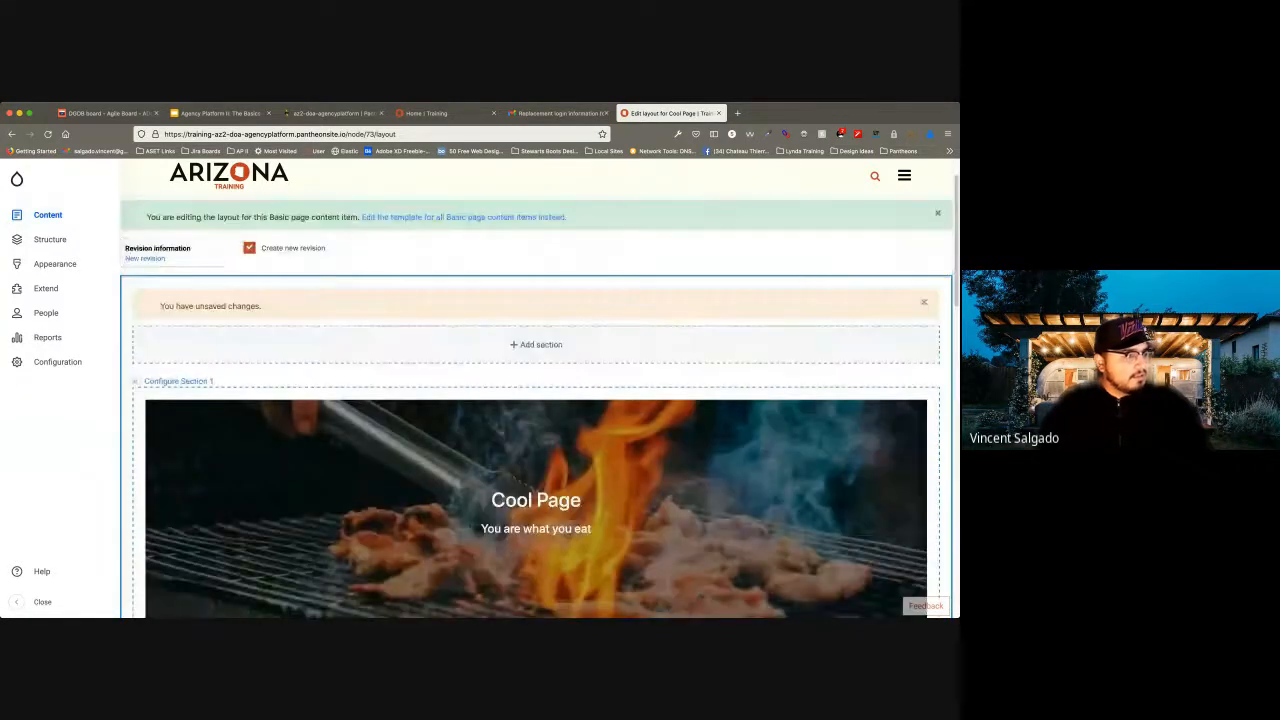
pyautogui.moveTo(17, 179)
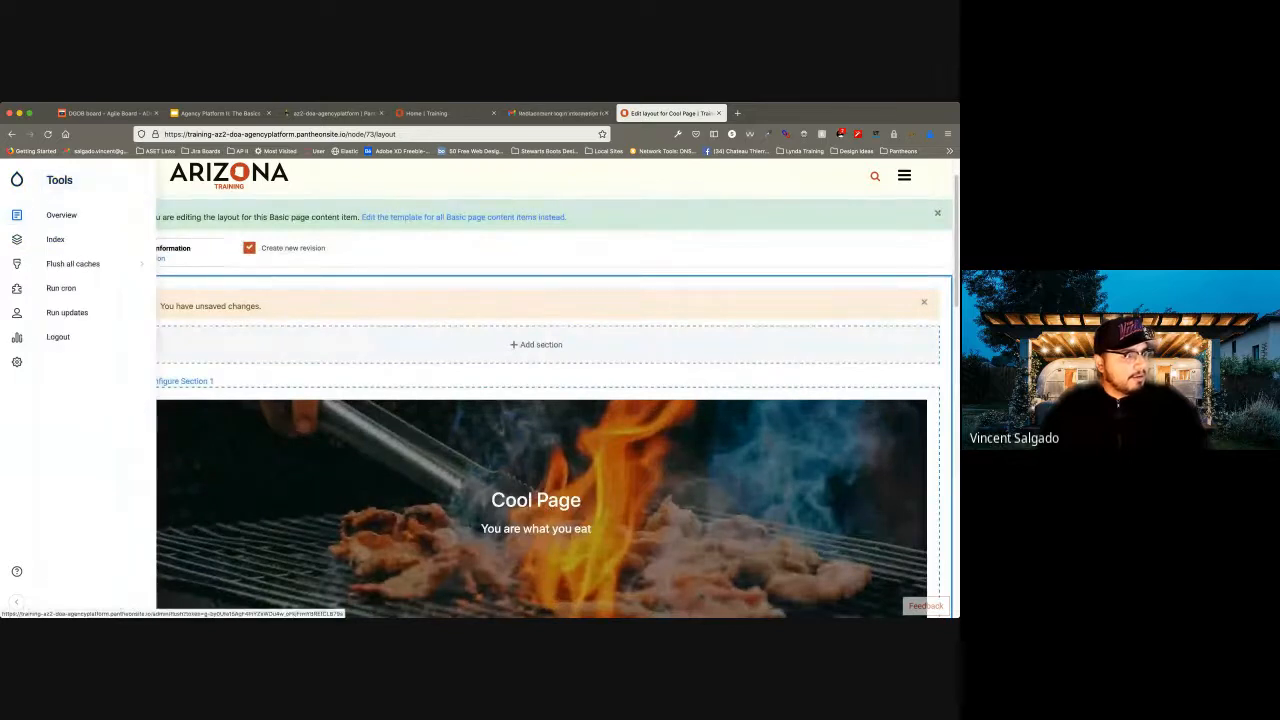
pyautogui.scroll(2, 536, 400)
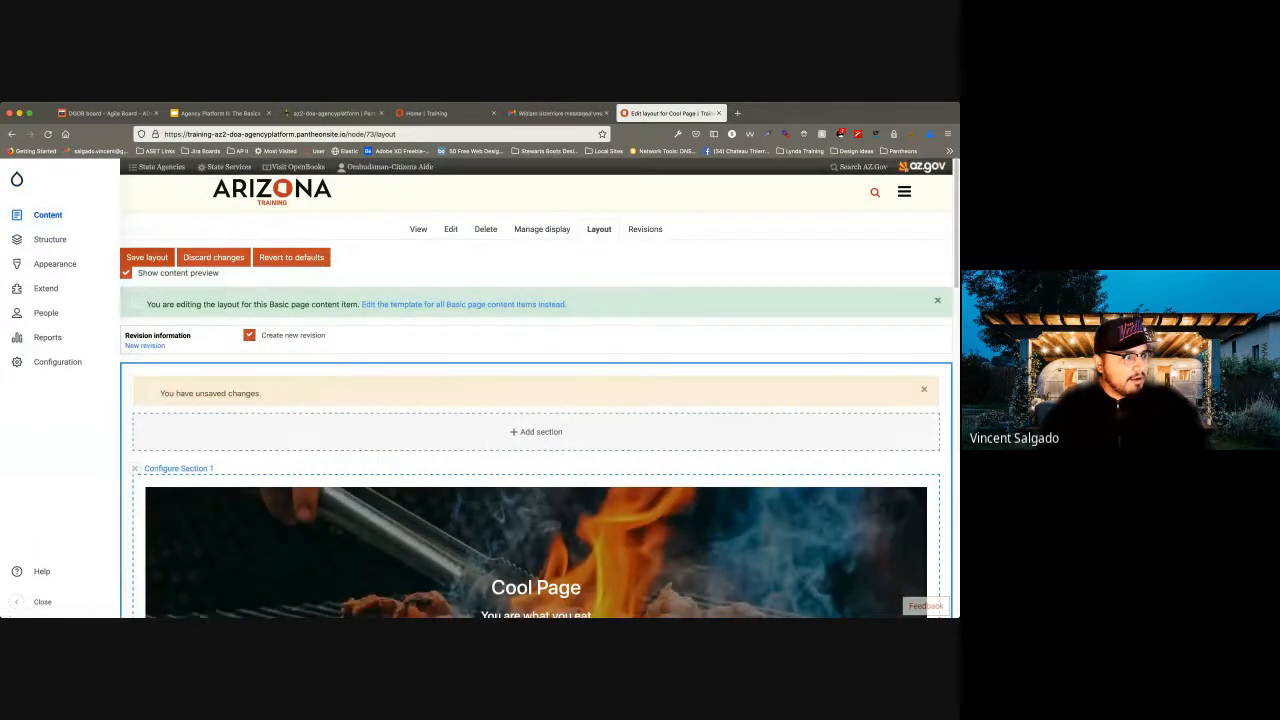
pyautogui.scroll(-5, 536, 400)
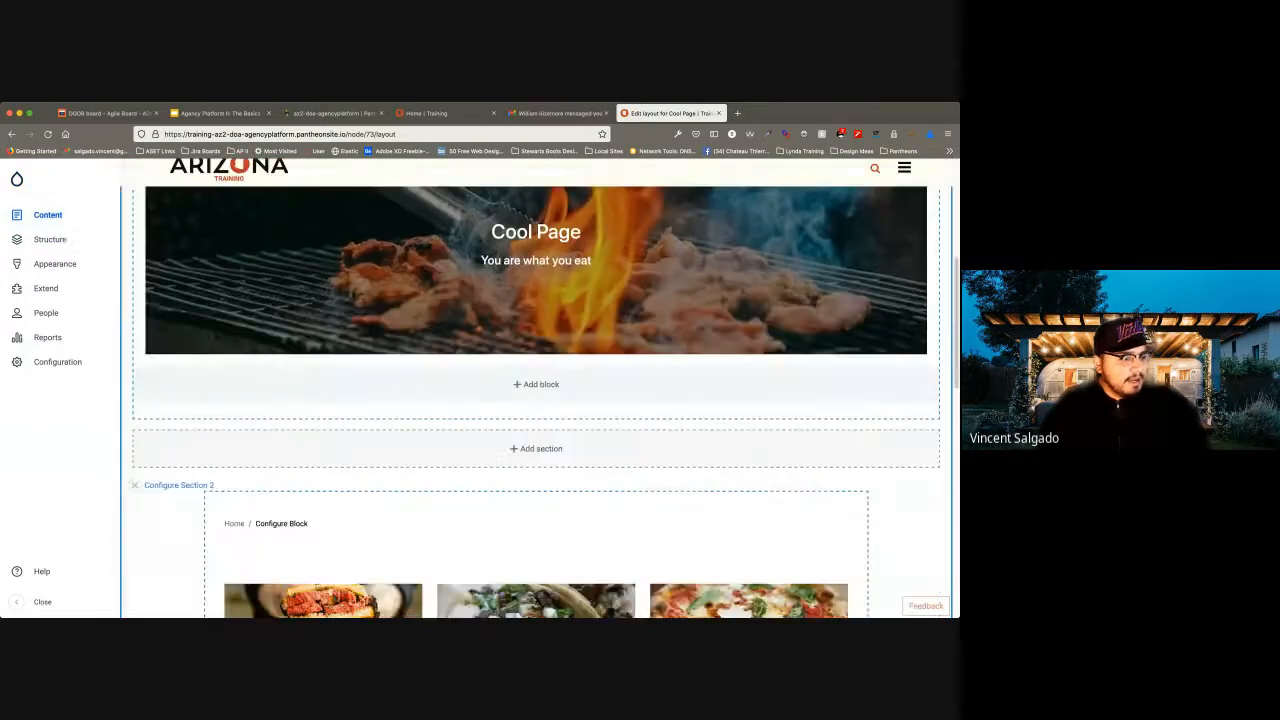
pyautogui.scroll(-4, 536, 400)
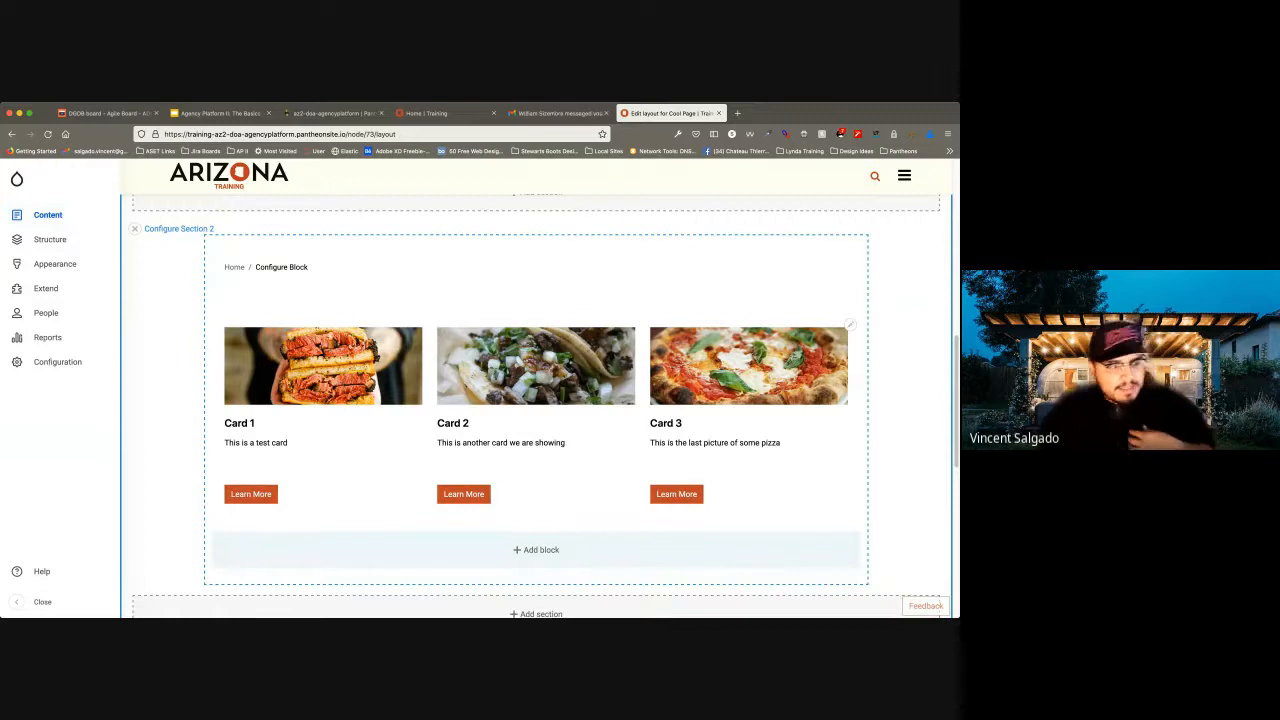
# Open the card set block's configuration and set its card type to Basic card.
pyautogui.click(850, 325)
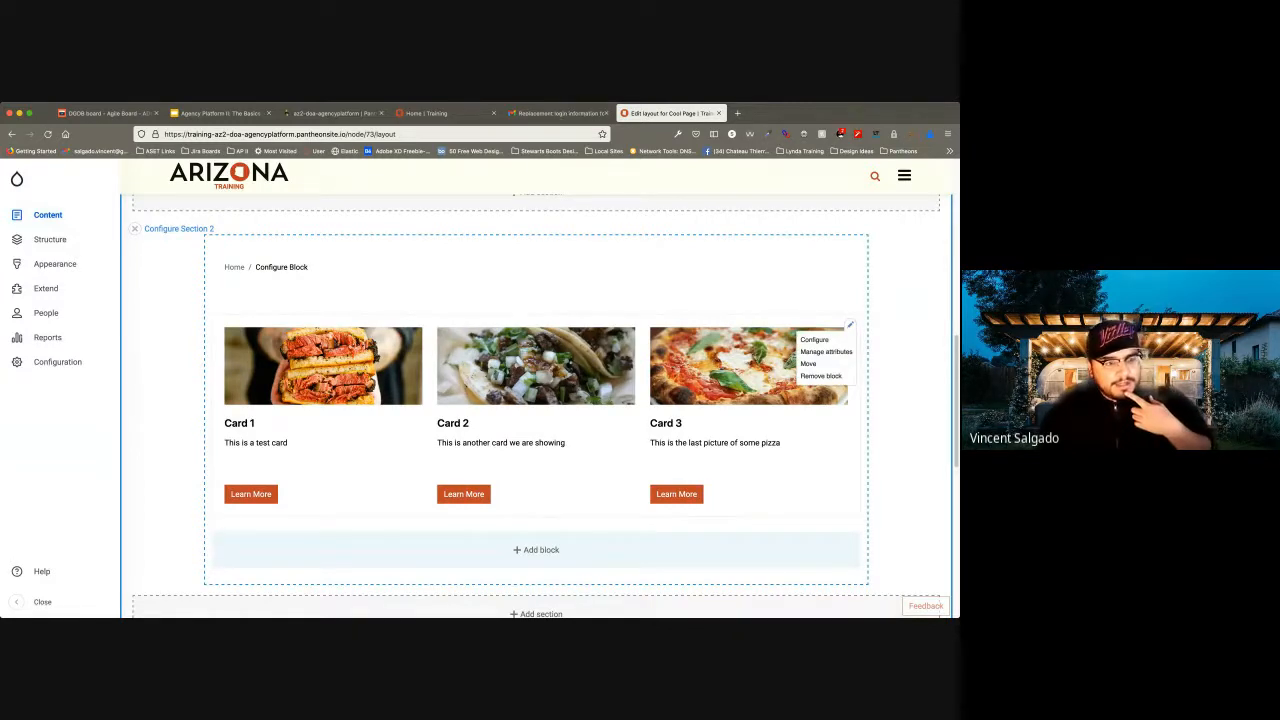
pyautogui.click(814, 339)
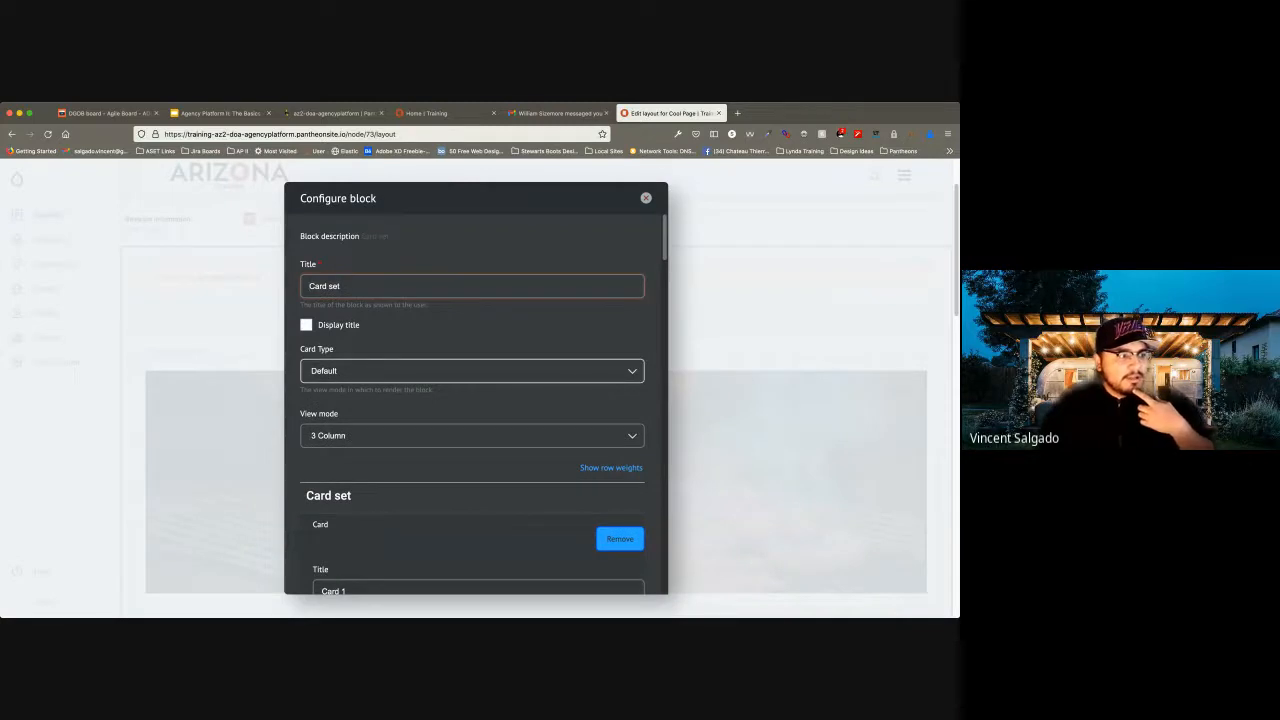
pyautogui.click(472, 371)
pyautogui.press('Down')
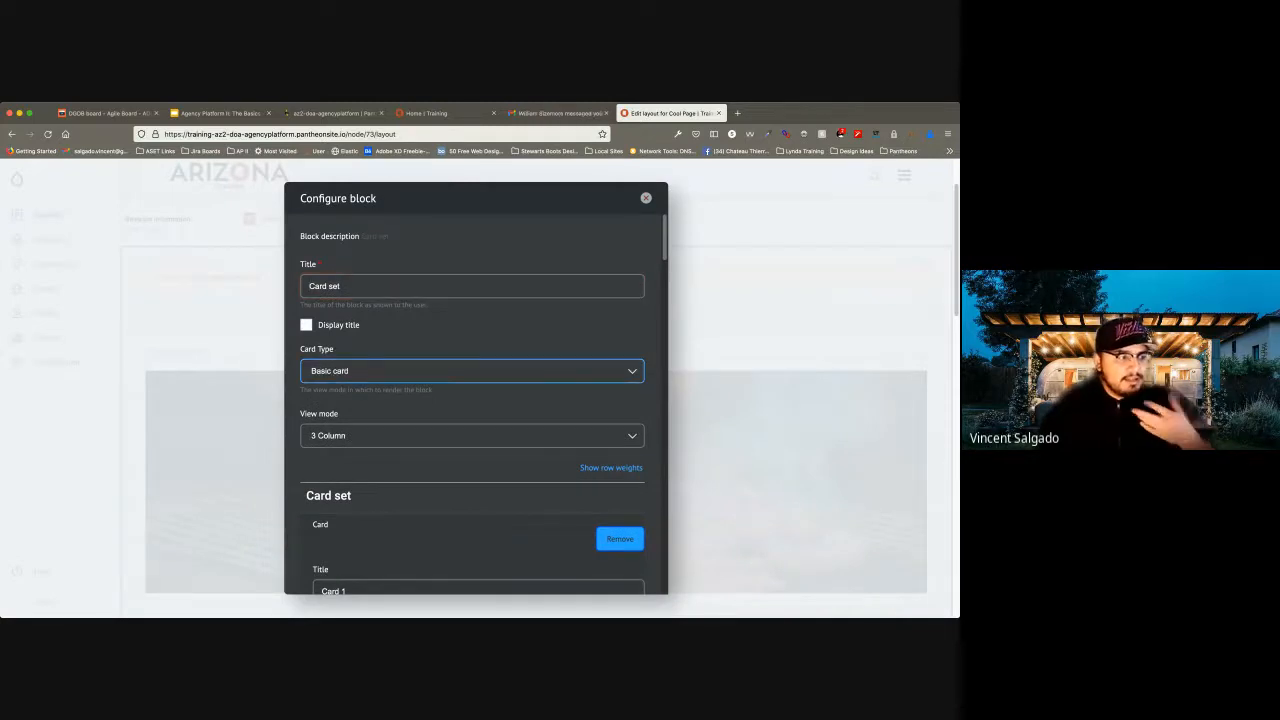
# Update the card set block to apply its Basic card type to the layout.
pyautogui.scroll(-15, 473, 400)
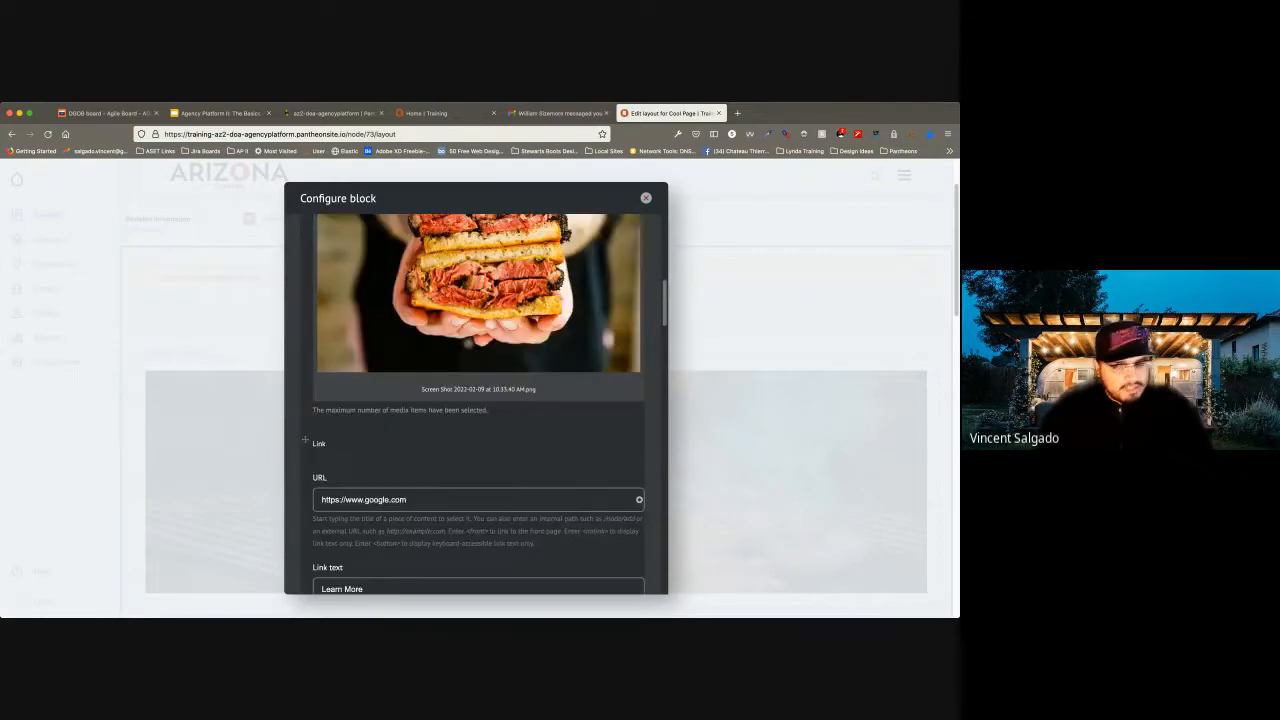
pyautogui.scroll(-15, 305, 406)
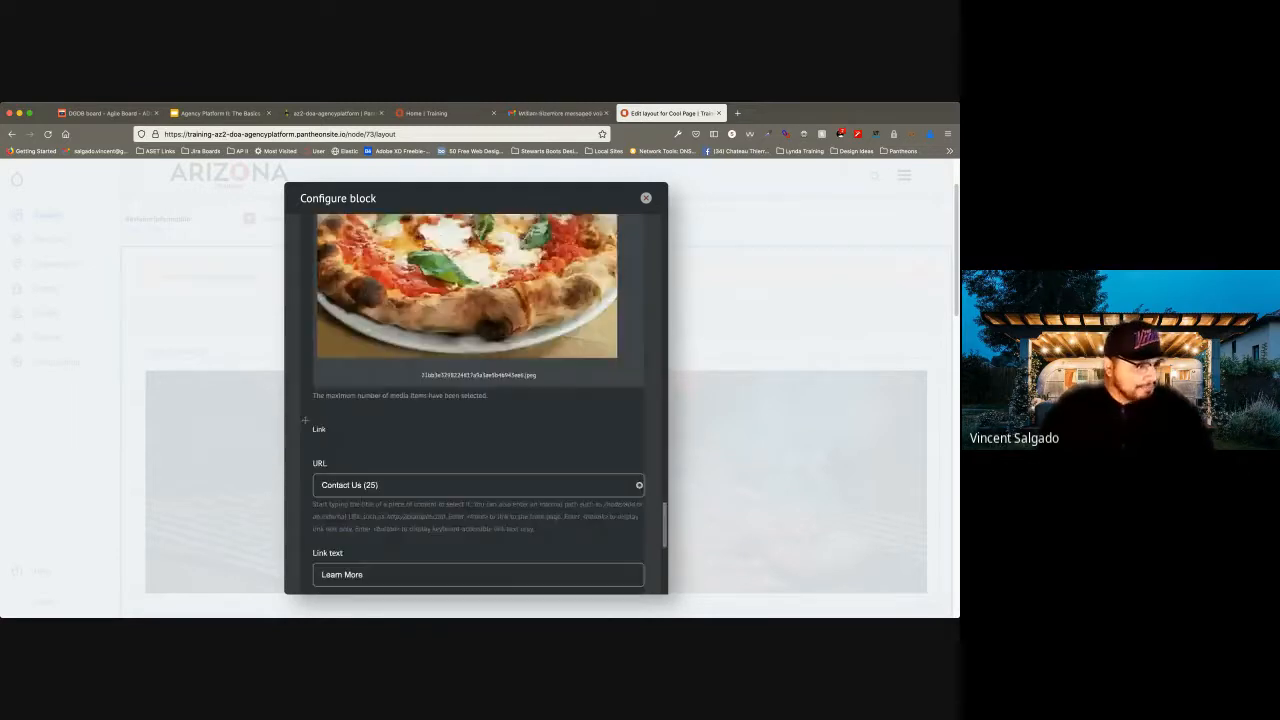
pyautogui.scroll(-10, 305, 406)
pyautogui.click(472, 570)
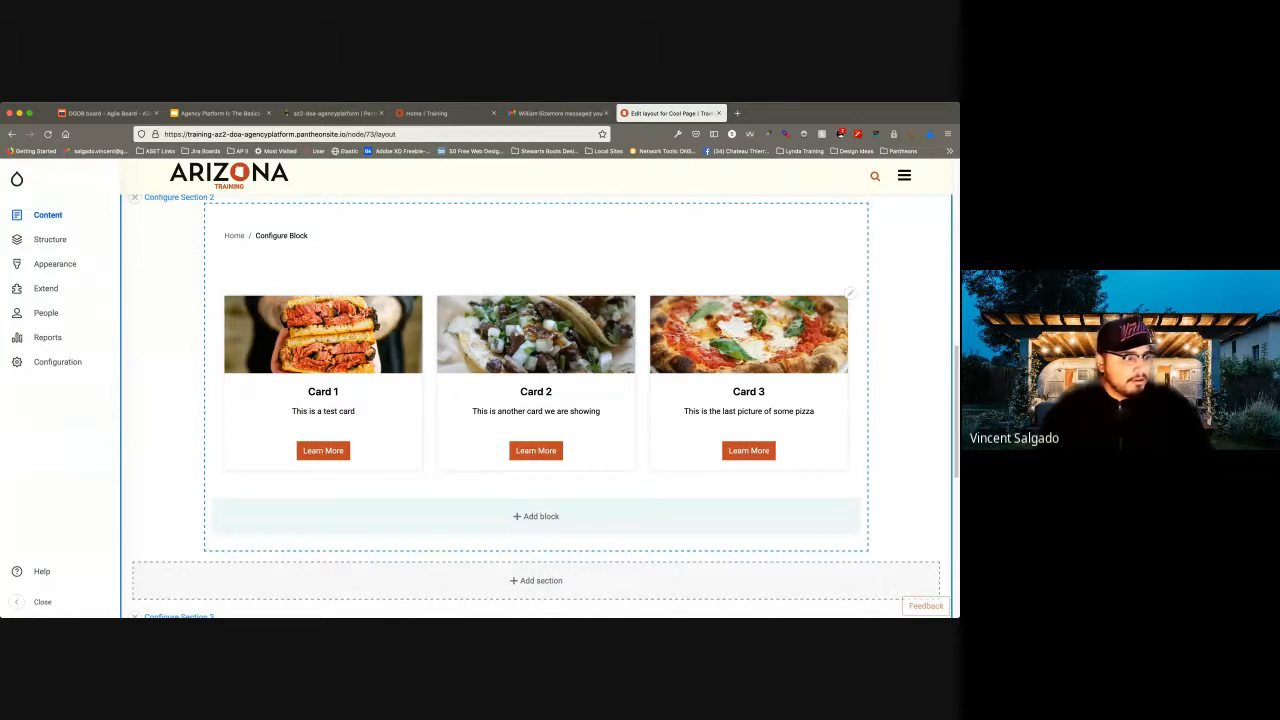
# Save the Cool Page layout and check the three cards on the resulting page.
pyautogui.scroll(5, 536, 388)
pyautogui.scroll(2, 536, 388)
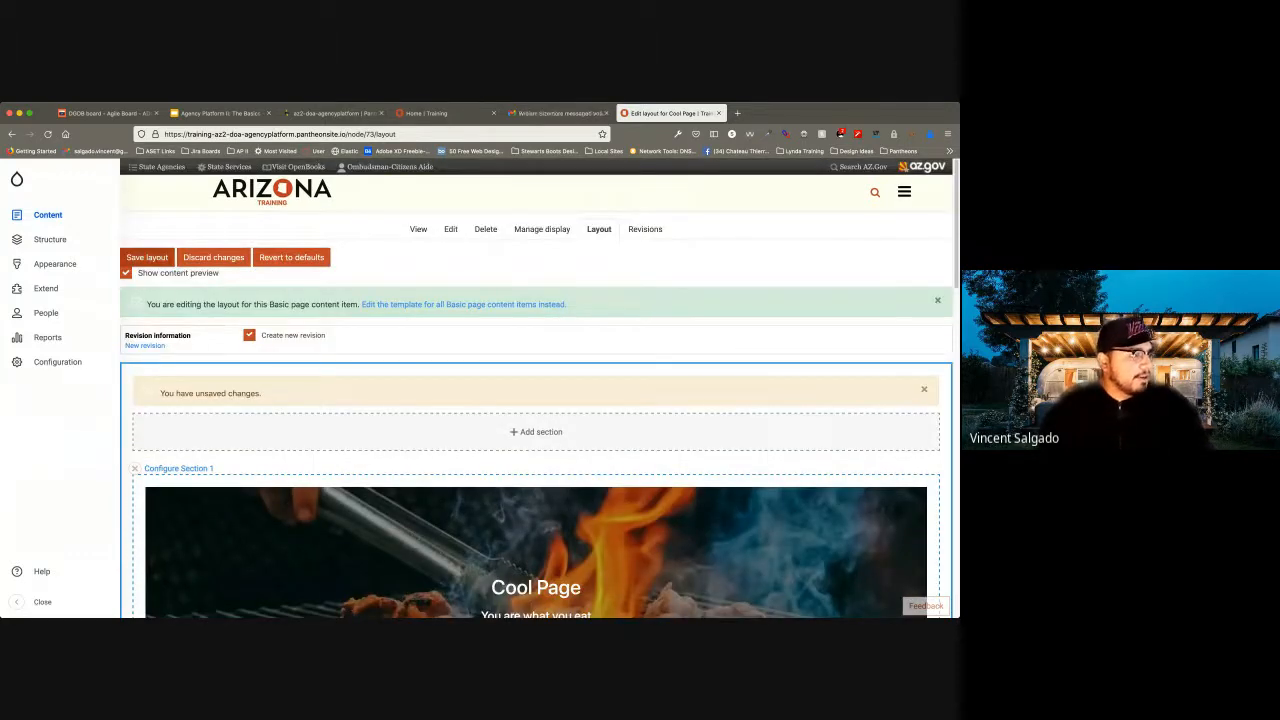
pyautogui.click(147, 257)
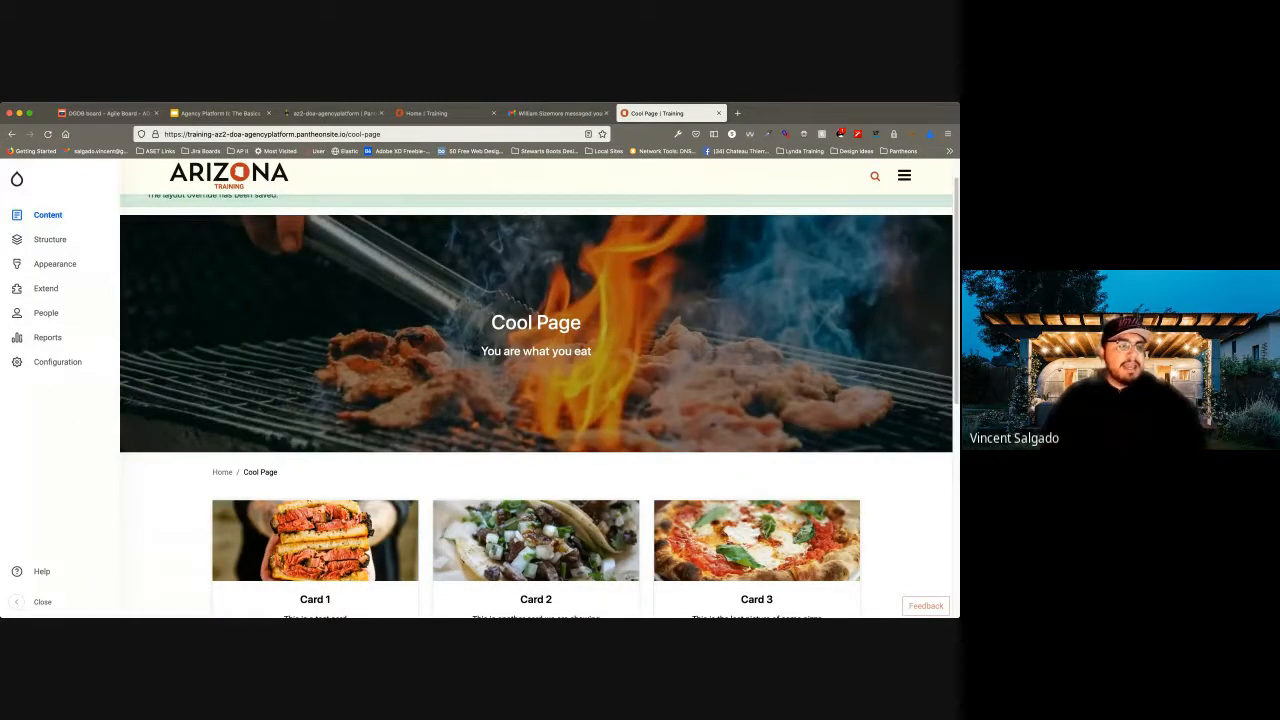
pyautogui.scroll(-3, 536, 400)
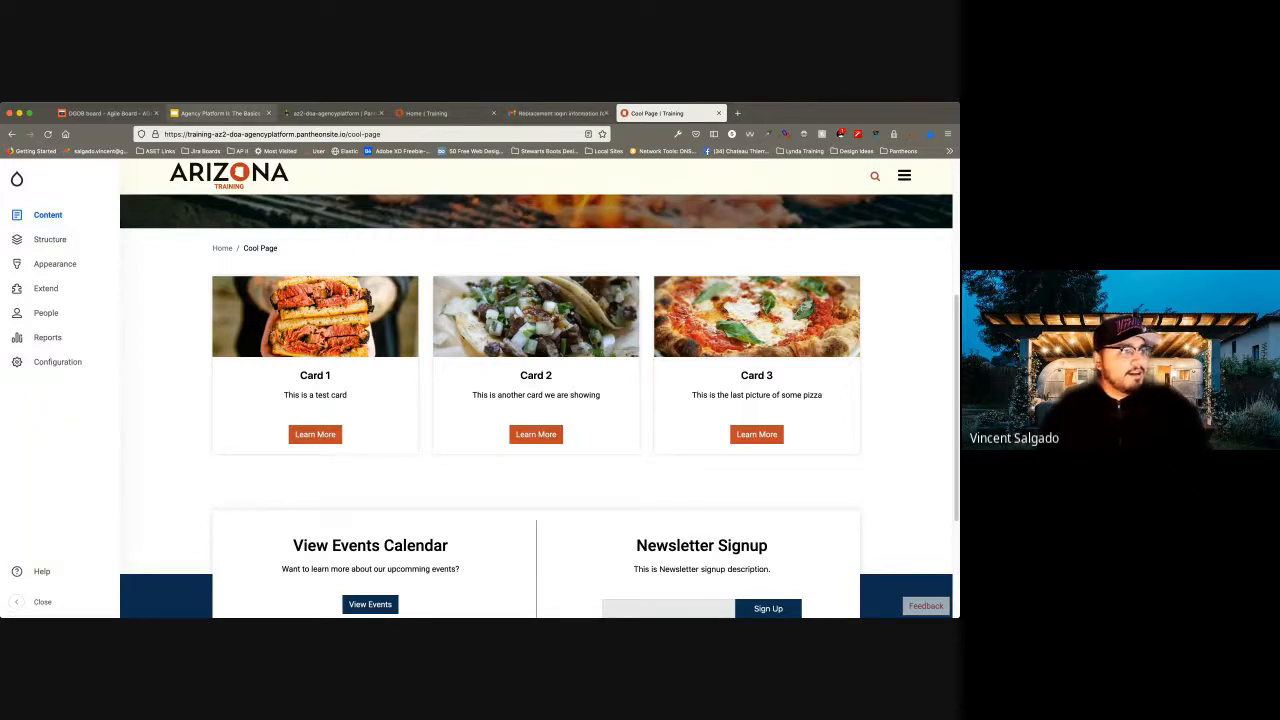
# Switch to the "Agency Platform II: The Basics" presentation in Google Slides and display the slide "Task 3: Let's Taco About It".
pyautogui.click(218, 113)
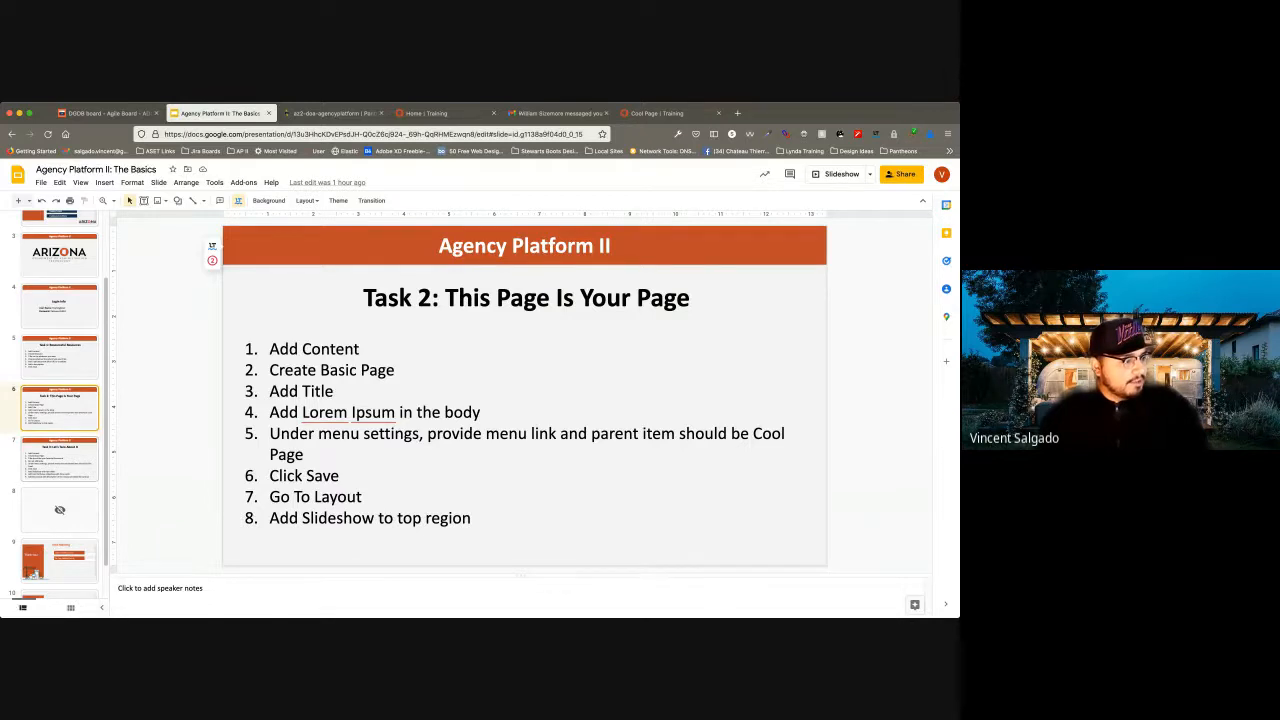
pyautogui.click(60, 460)
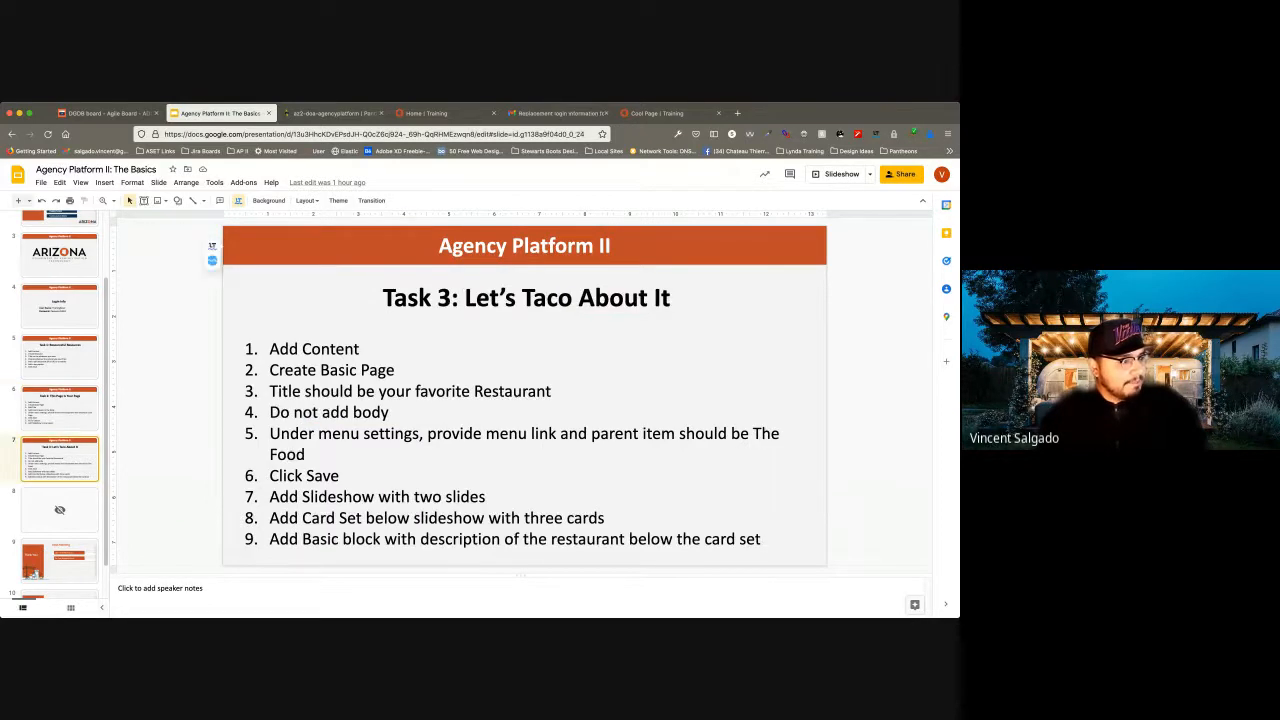
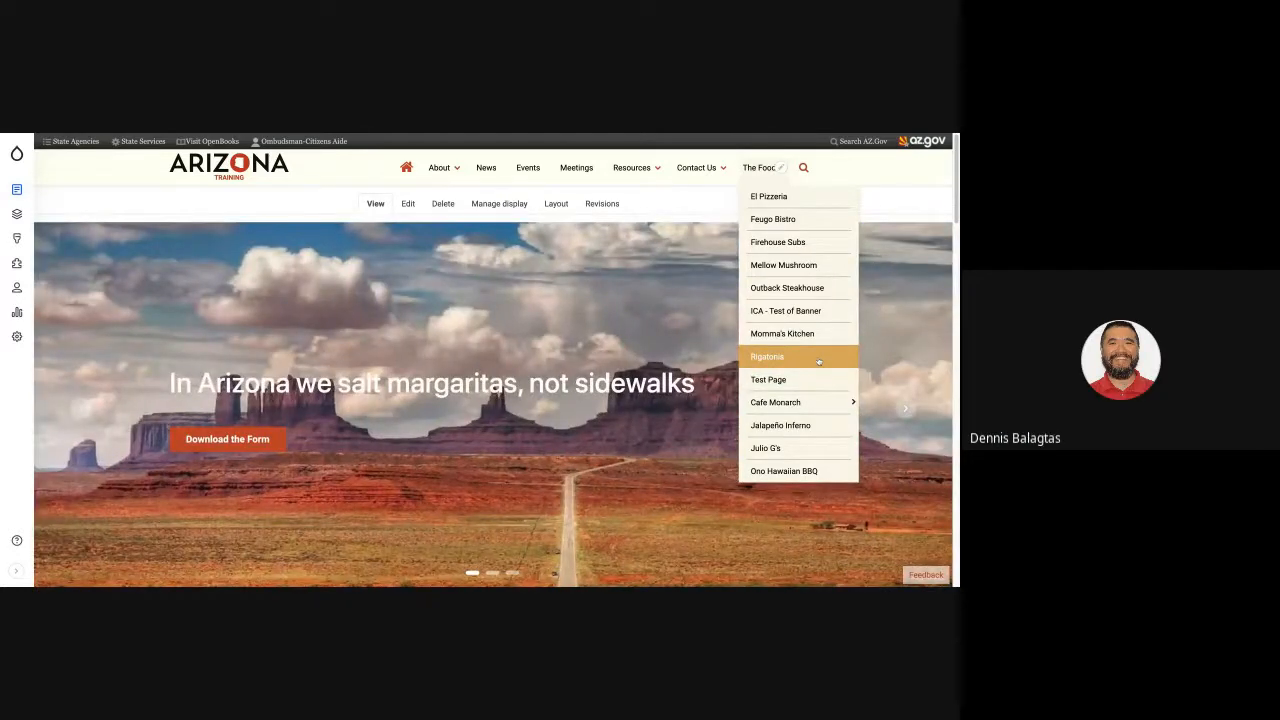
# Open the Rigatonis page listed under The Food on the training site.
pyautogui.click(780, 356)
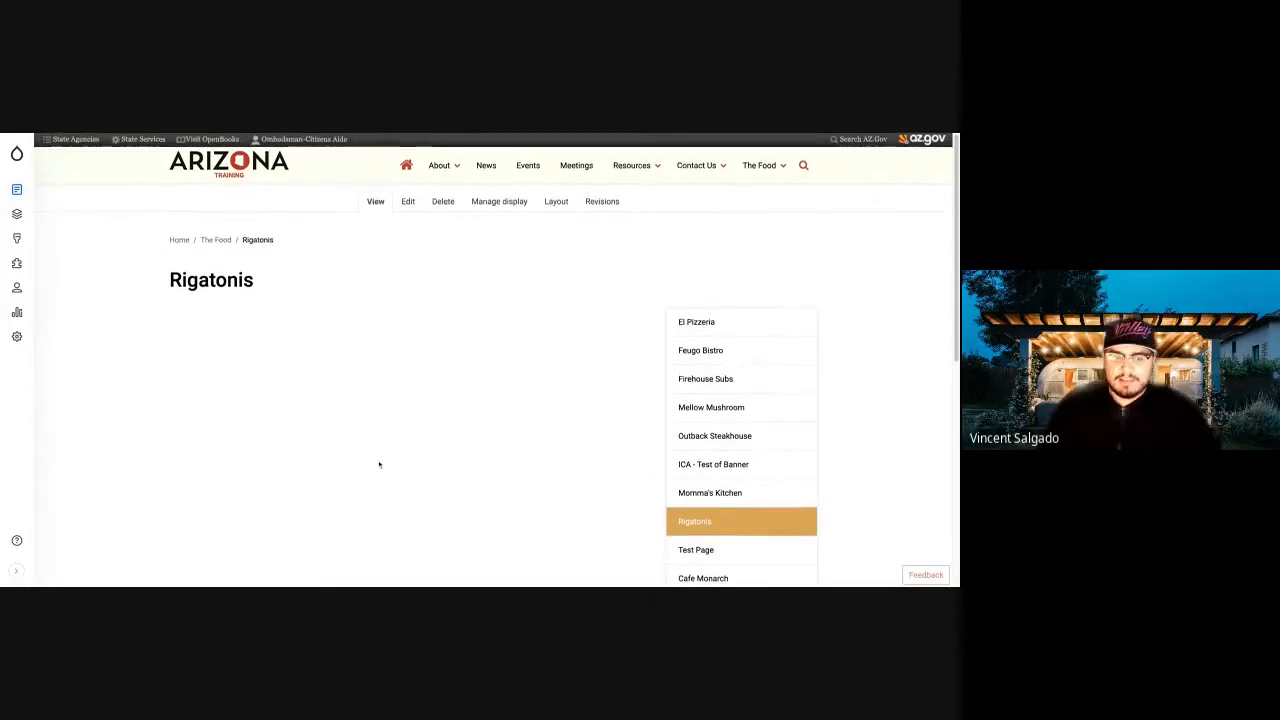
pyautogui.scroll(-2, 377, 464)
pyautogui.scroll(2, 379, 464)
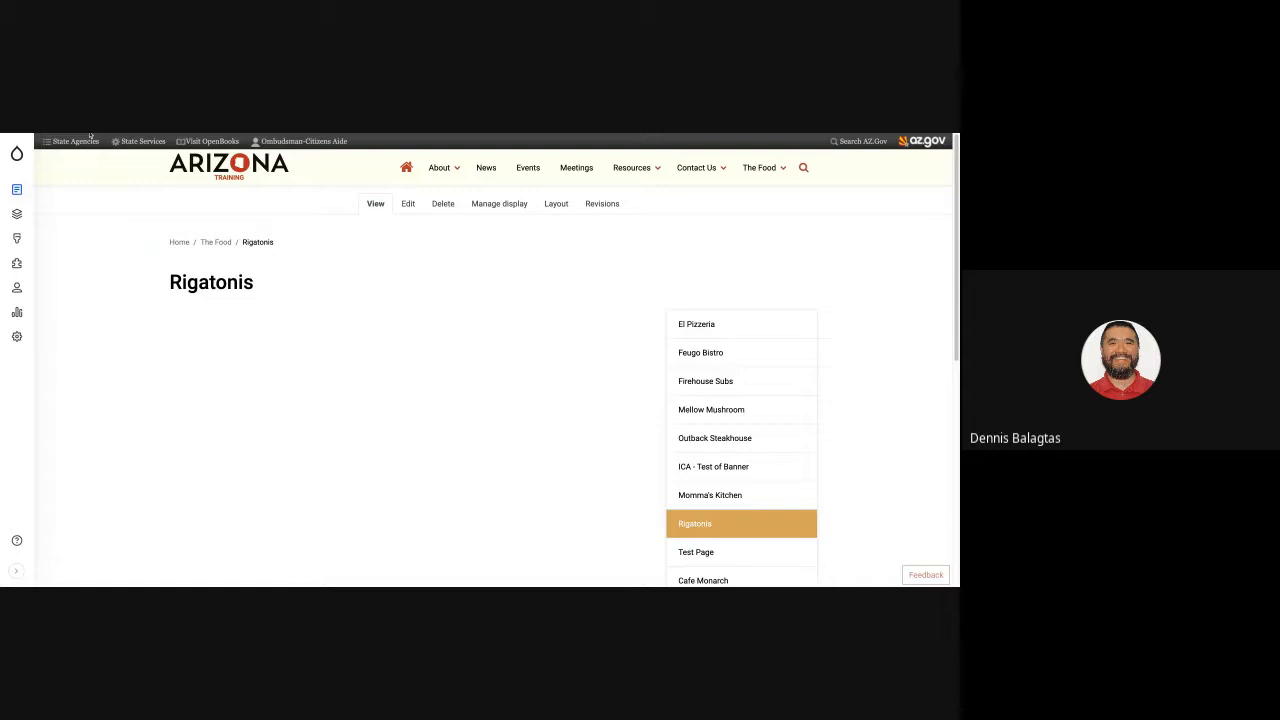
# Examine the arrangement of the title, the Rigatoni Slides banner and the dish cards on the Rigatonis page.
pyautogui.scroll(-1, 495, 360)
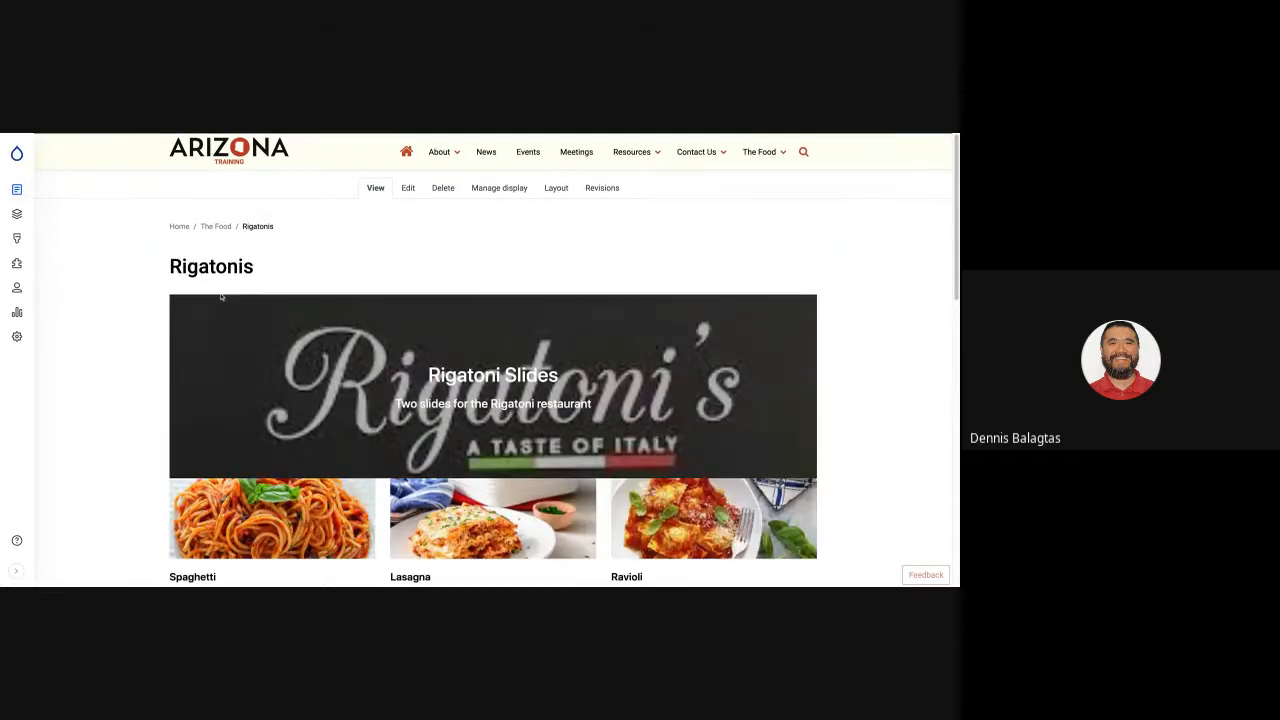
pyautogui.scroll(1, 223, 297)
pyautogui.scroll(-5, 196, 274)
pyautogui.scroll(5, 197, 273)
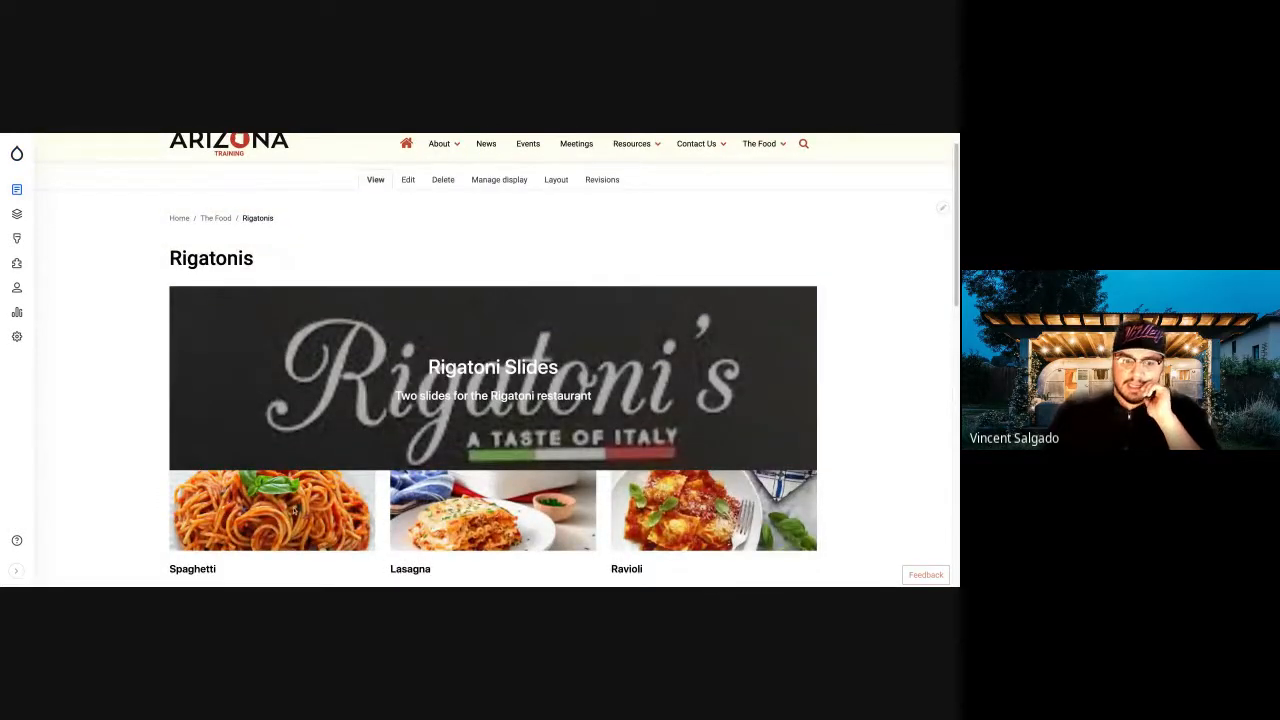
pyautogui.scroll(-1, 697, 511)
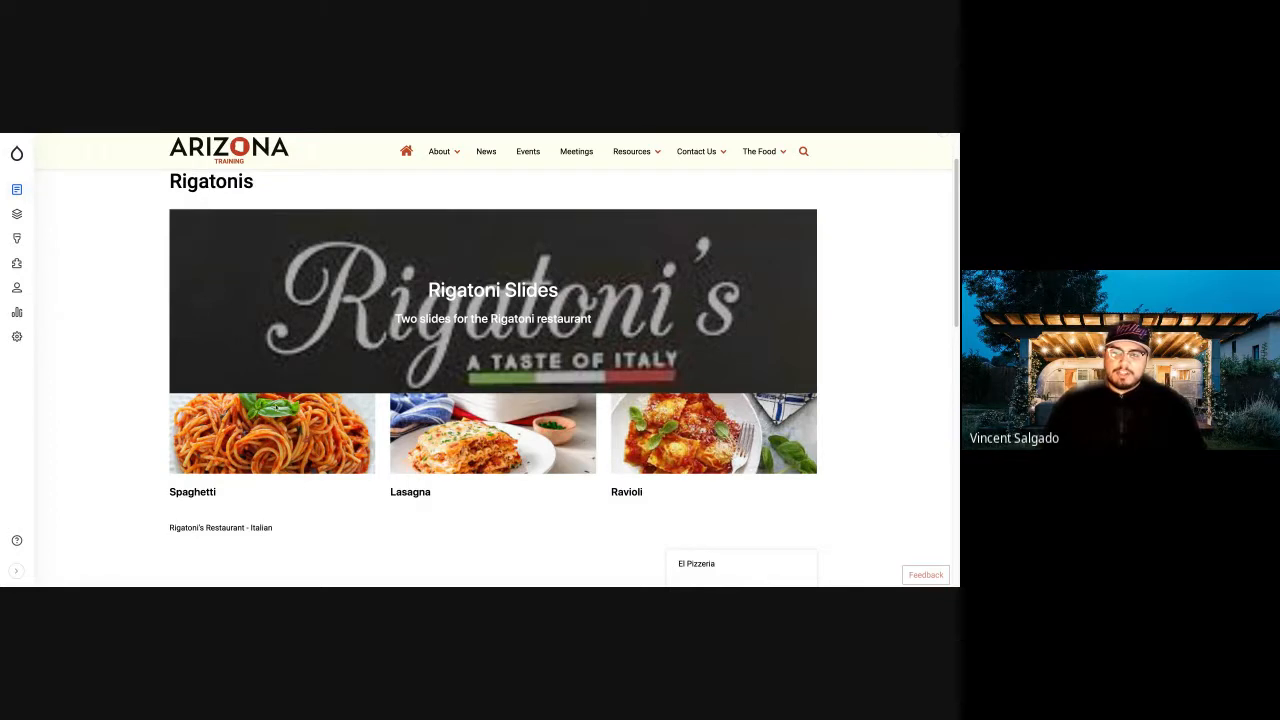
pyautogui.scroll(2, 276, 407)
pyautogui.scroll(-4, 276, 407)
pyautogui.scroll(2, 276, 405)
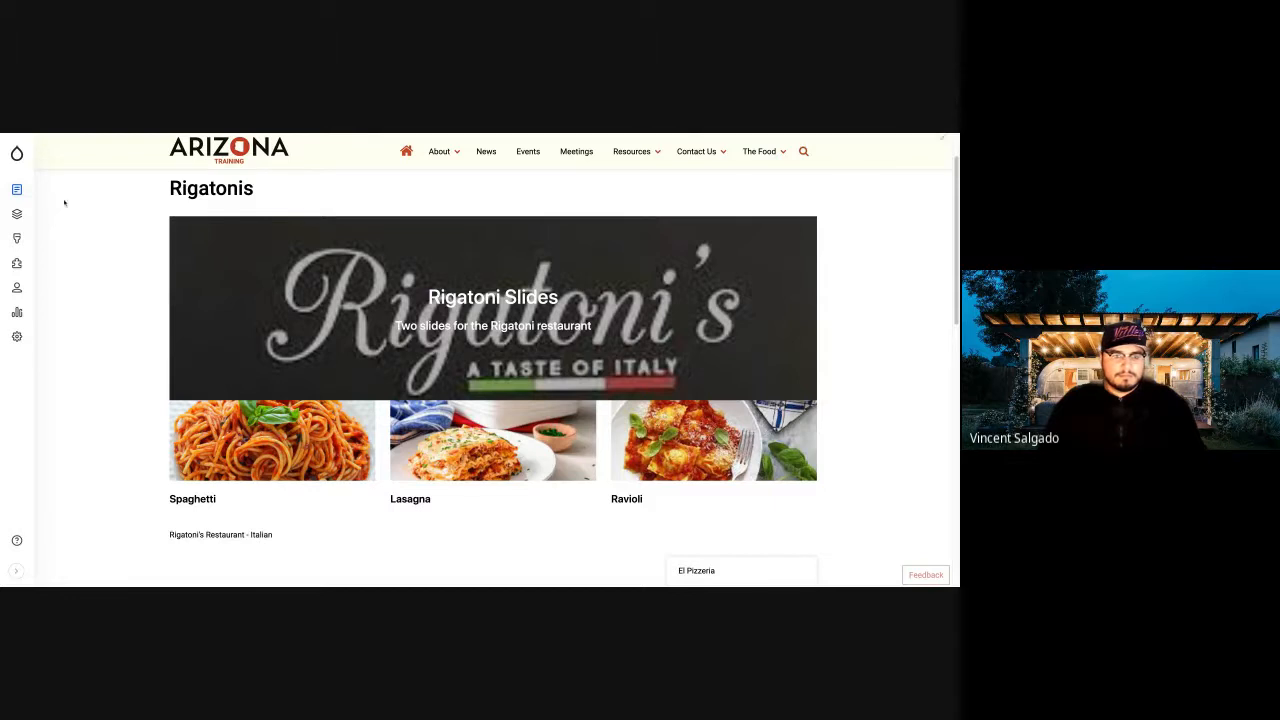
pyautogui.scroll(2, 63, 203)
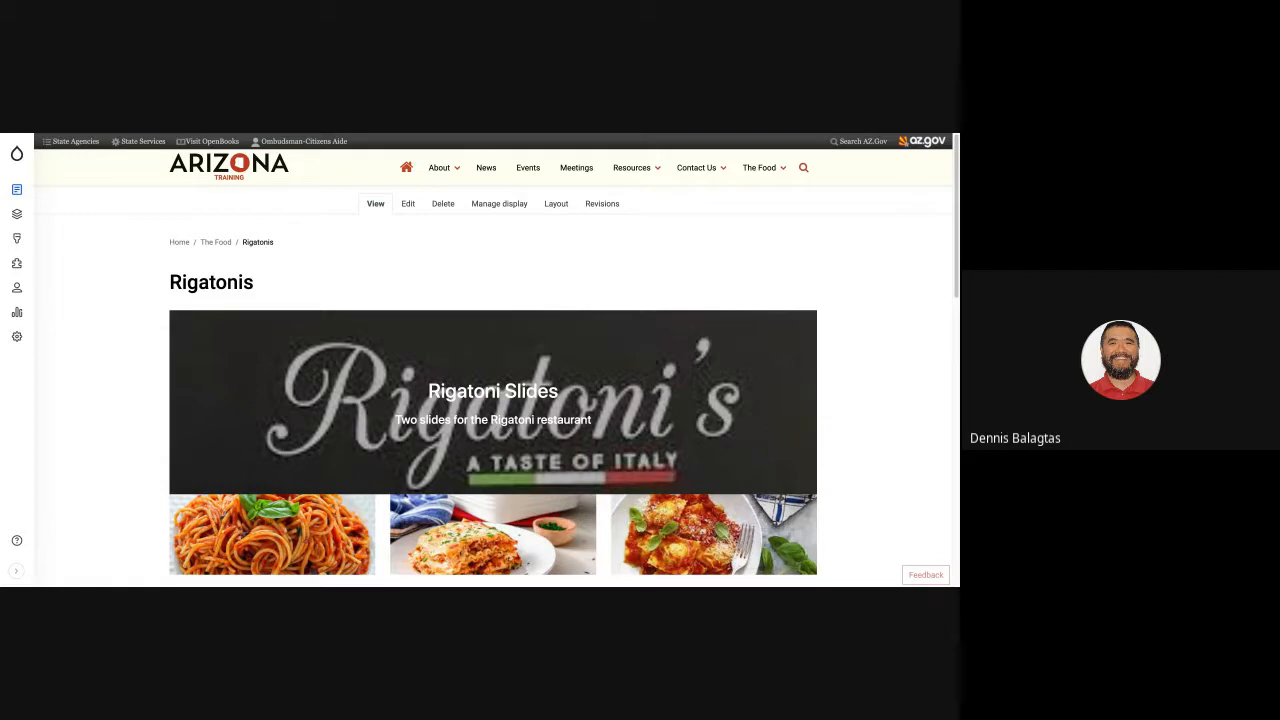
# Reload the Rigatonis page and open its layout for editing, at the Rigatoni Slides banner.
pyautogui.hotkey('ctrl', 'r')
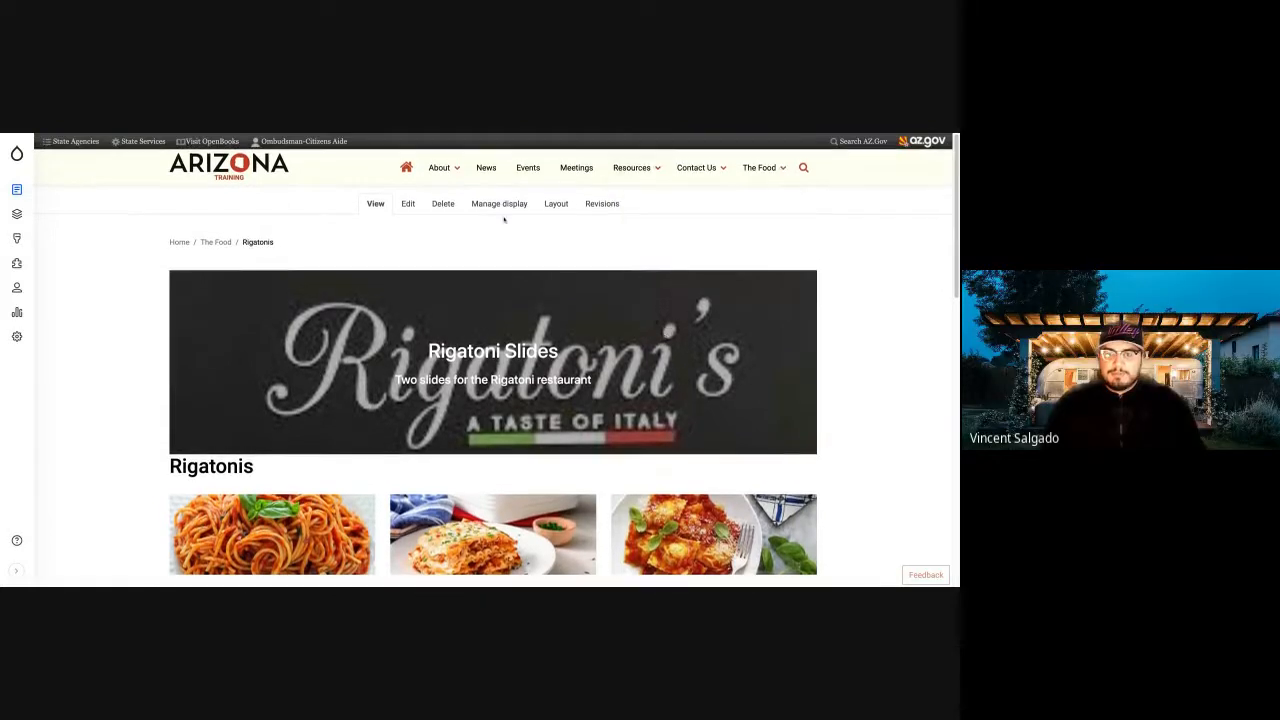
pyautogui.click(556, 203)
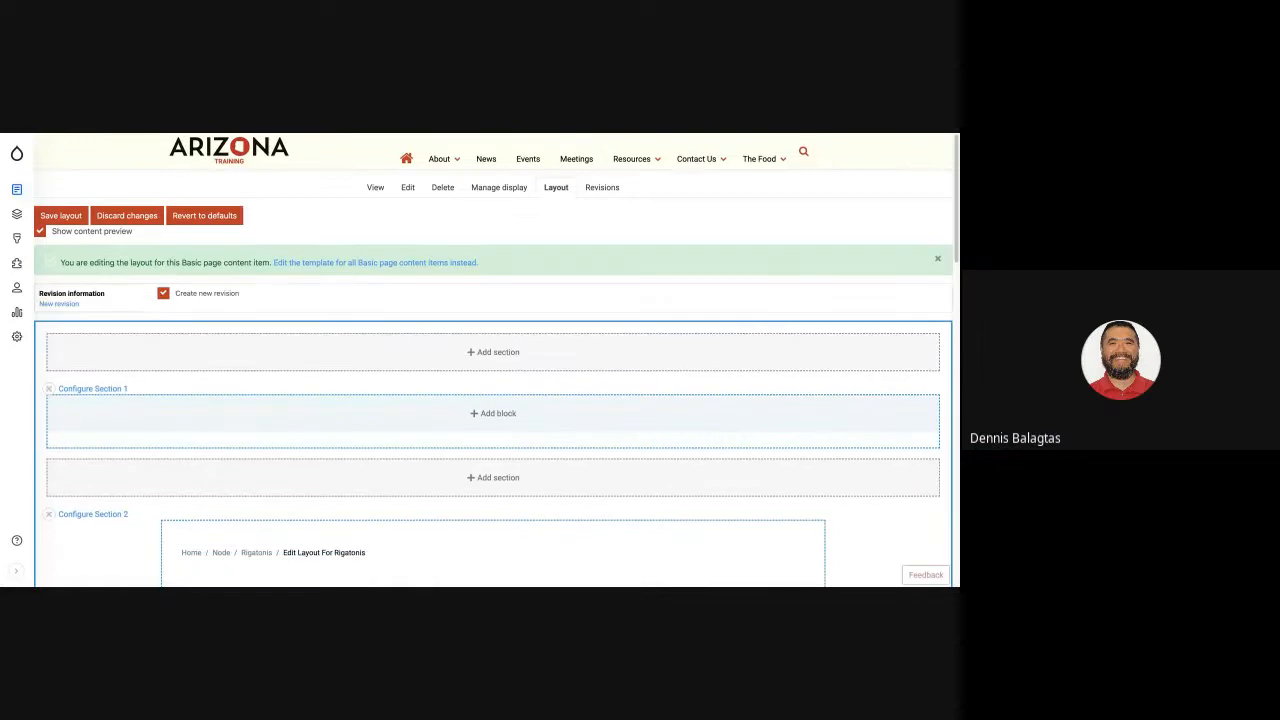
pyautogui.scroll(-5, 420, 246)
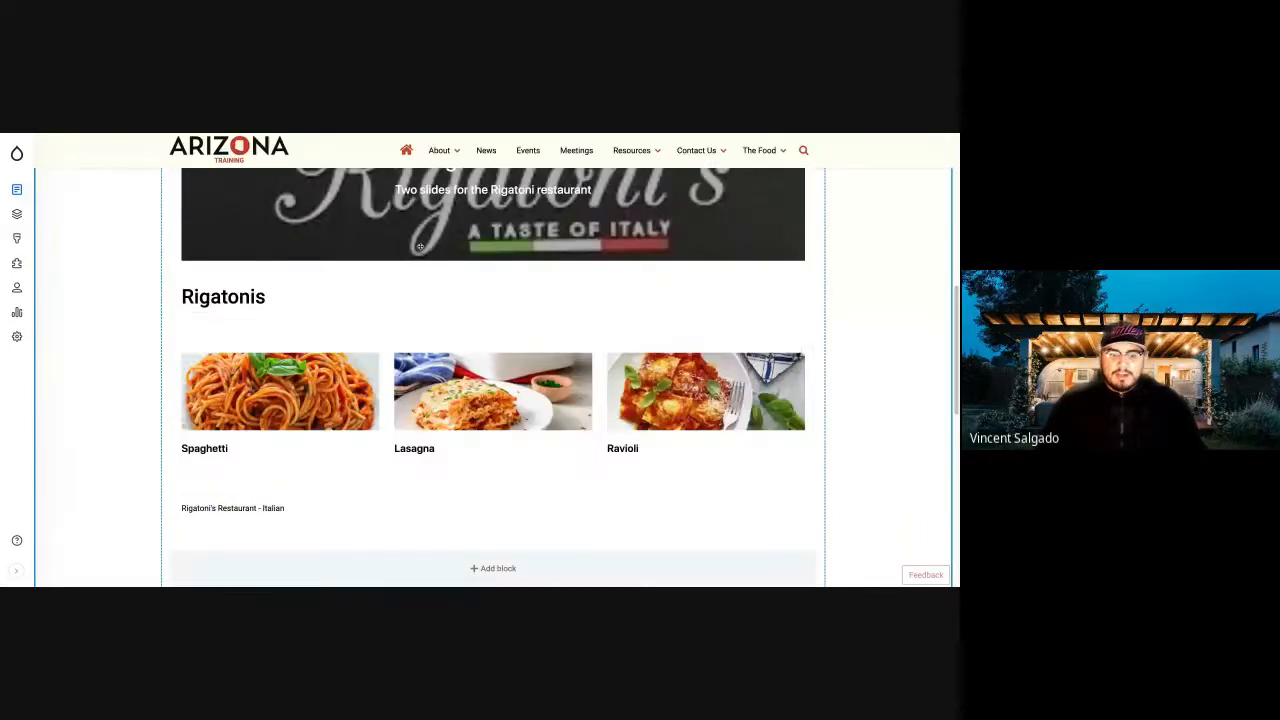
pyautogui.scroll(2, 280, 308)
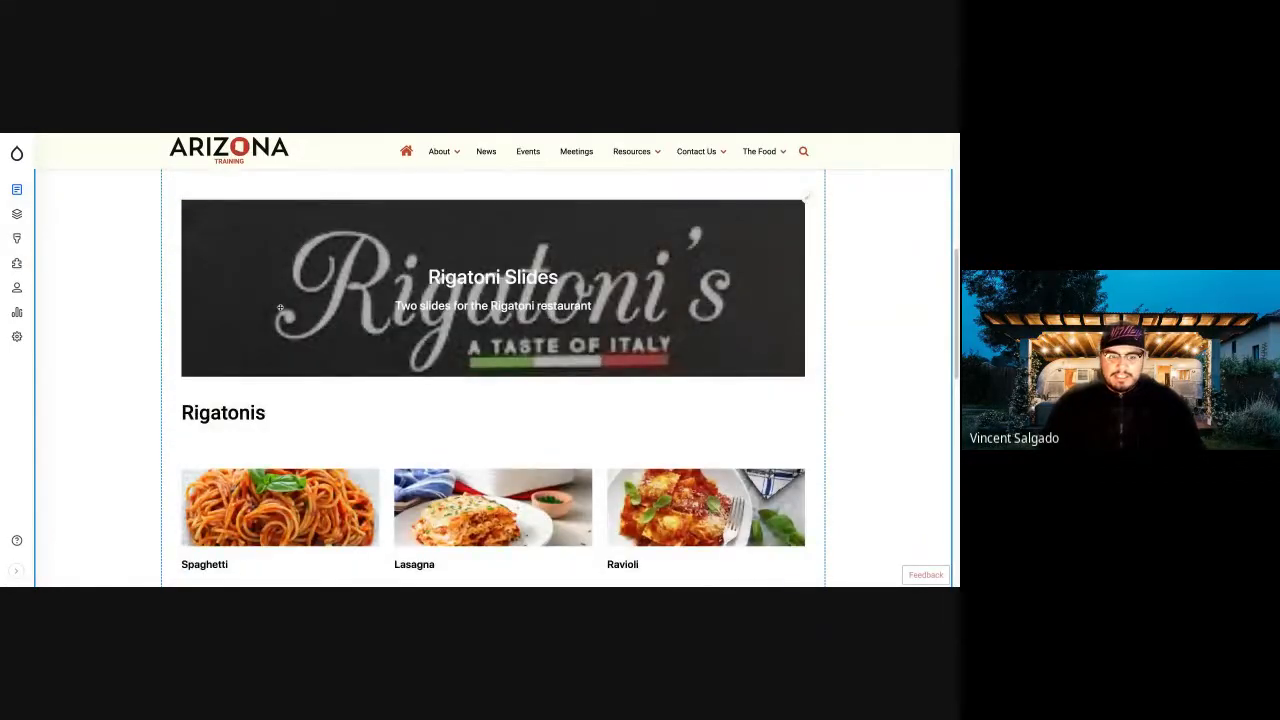
# Move the Rigatoni Slides banner block below the Rigatonis title, directly above the dish cards.
pyautogui.moveTo(280, 308); pyautogui.dragTo(280, 404)
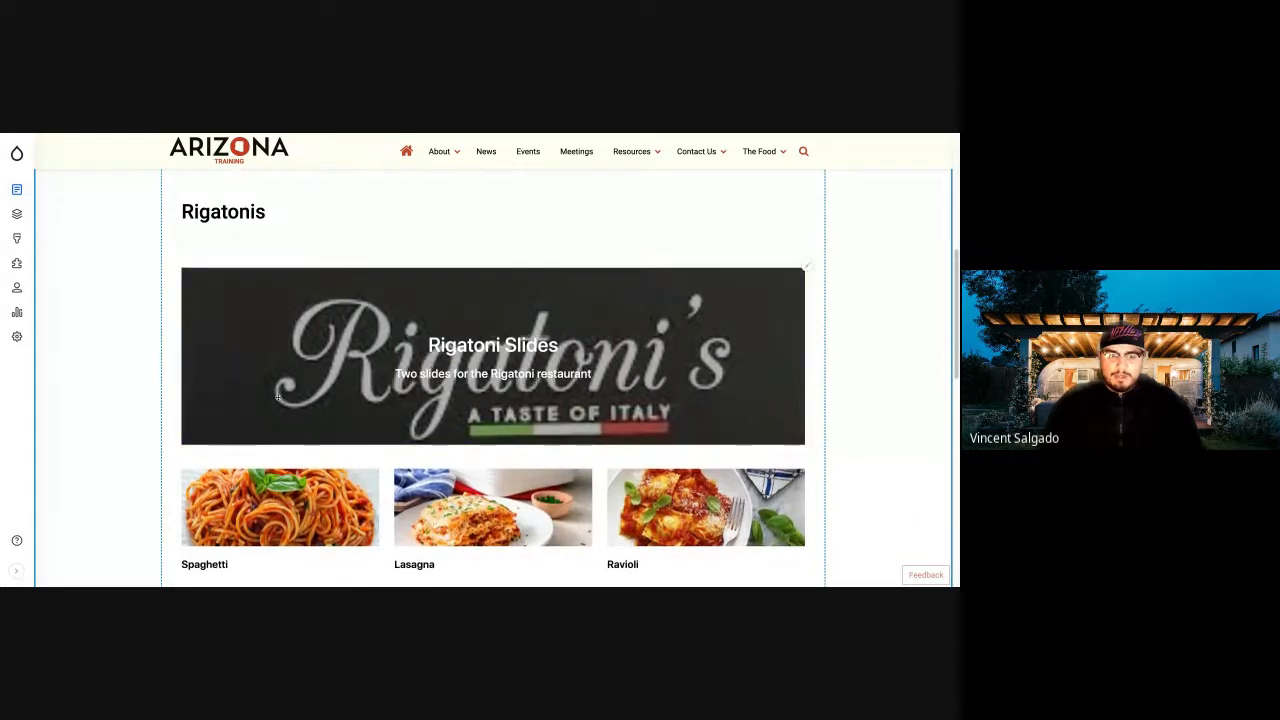
pyautogui.scroll(5, 357, 350)
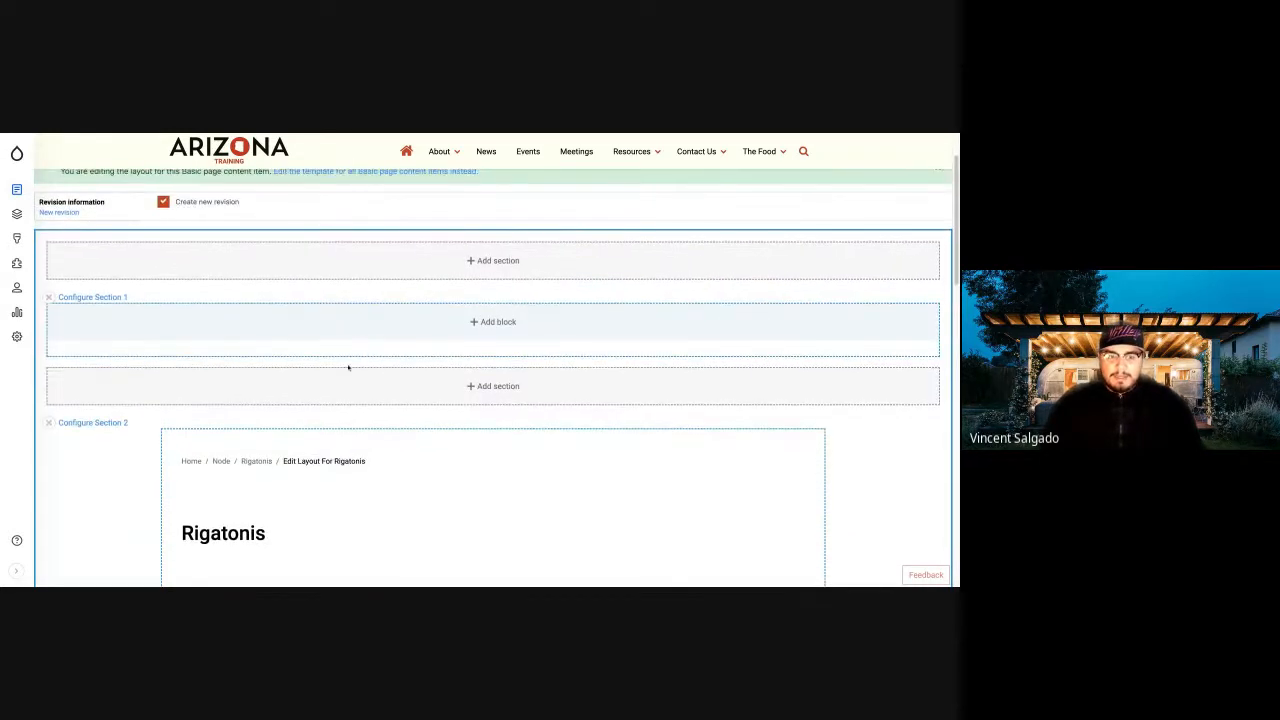
pyautogui.scroll(-5, 357, 350)
pyautogui.scroll(1, 347, 355)
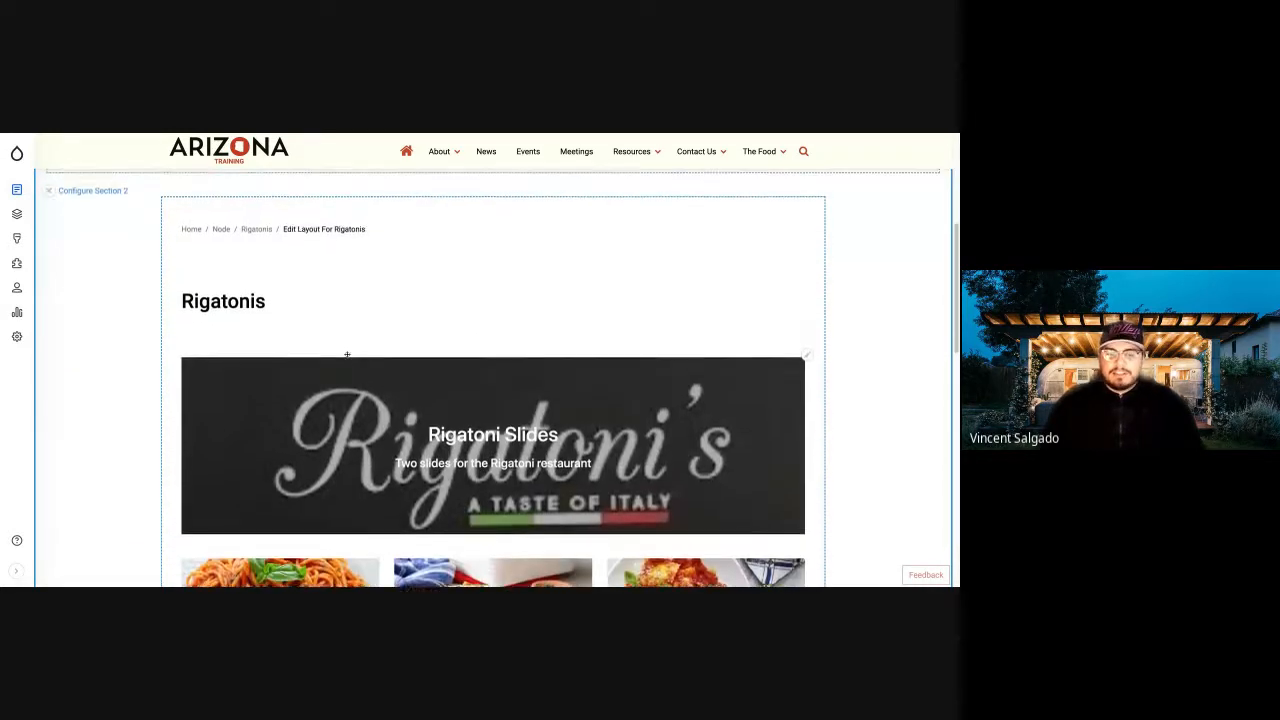
# Move the Rigatoni Slides banner block into the empty full-width Section 1 and save the layout.
pyautogui.scroll(4, 496, 324)
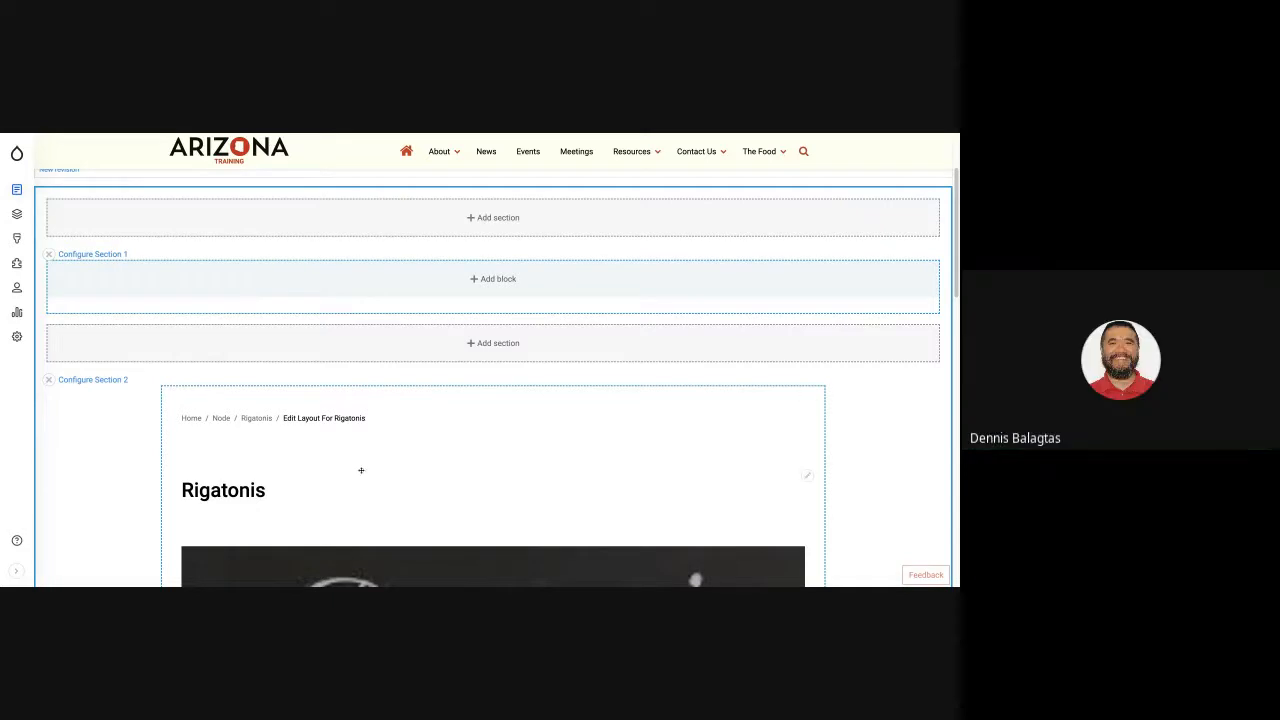
pyautogui.moveTo(415, 555); pyautogui.dragTo(316, 313)
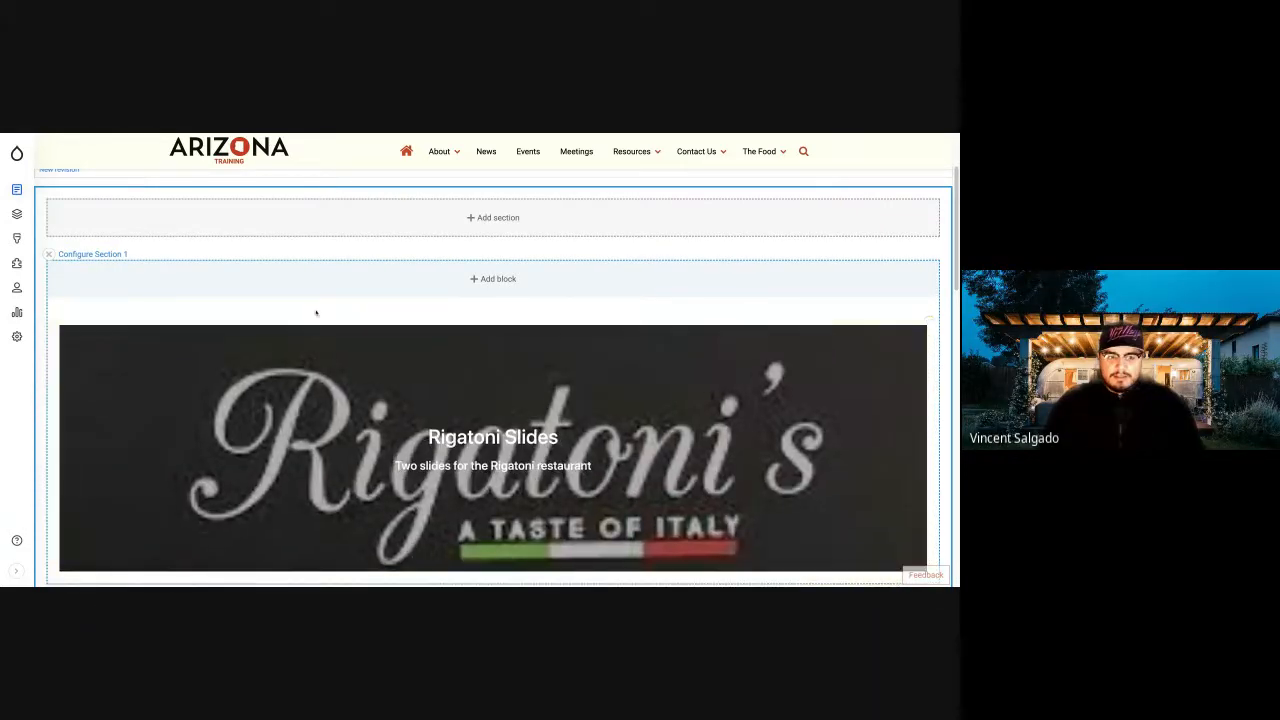
pyautogui.scroll(-10, 271, 315)
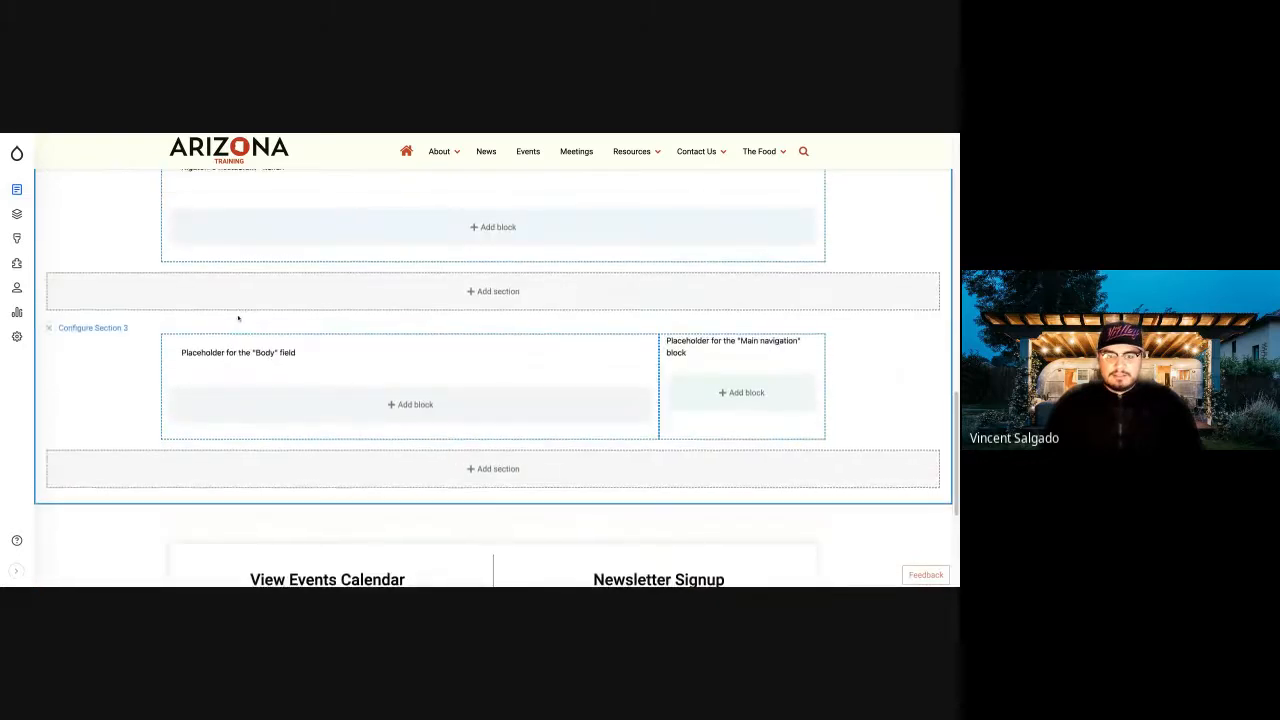
pyautogui.scroll(12, 238, 318)
pyautogui.click(75, 237)
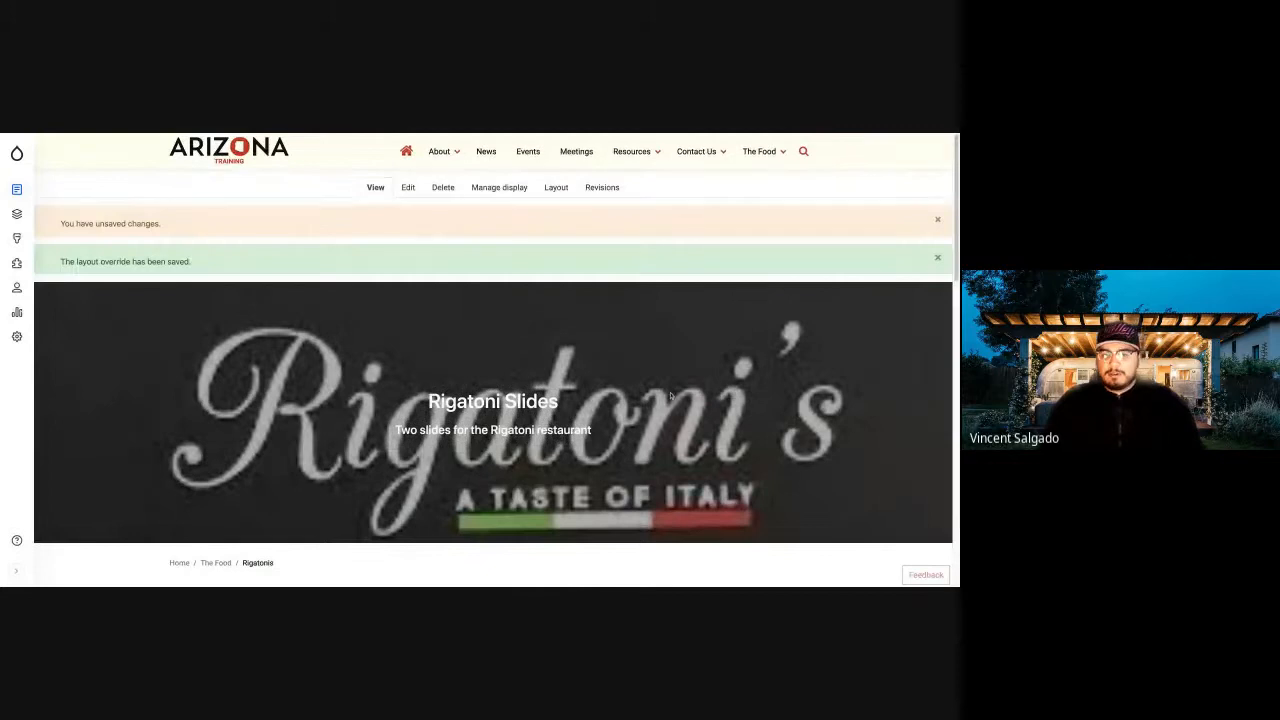
# Examine the saved Rigatonis page, from the full-width banner to the title, dish cards and side menu.
pyautogui.scroll(-5, 492, 401)
pyautogui.scroll(3, 492, 401)
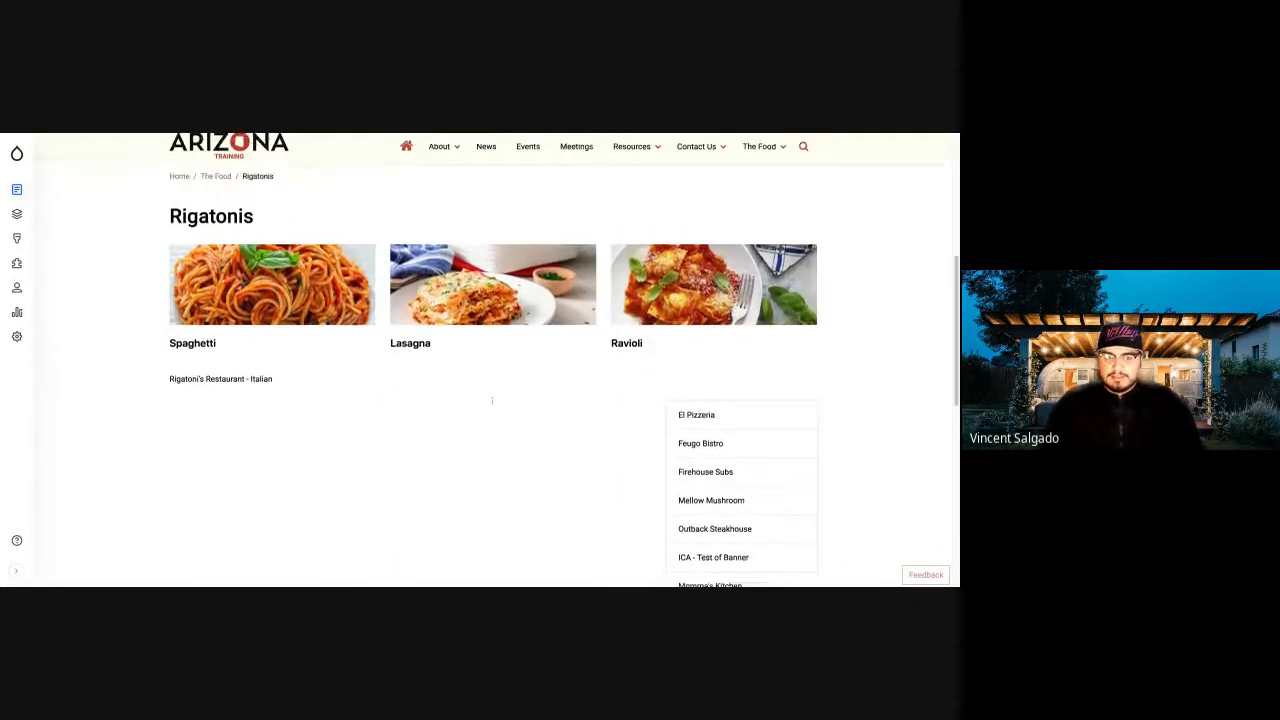
pyautogui.scroll(2, 492, 403)
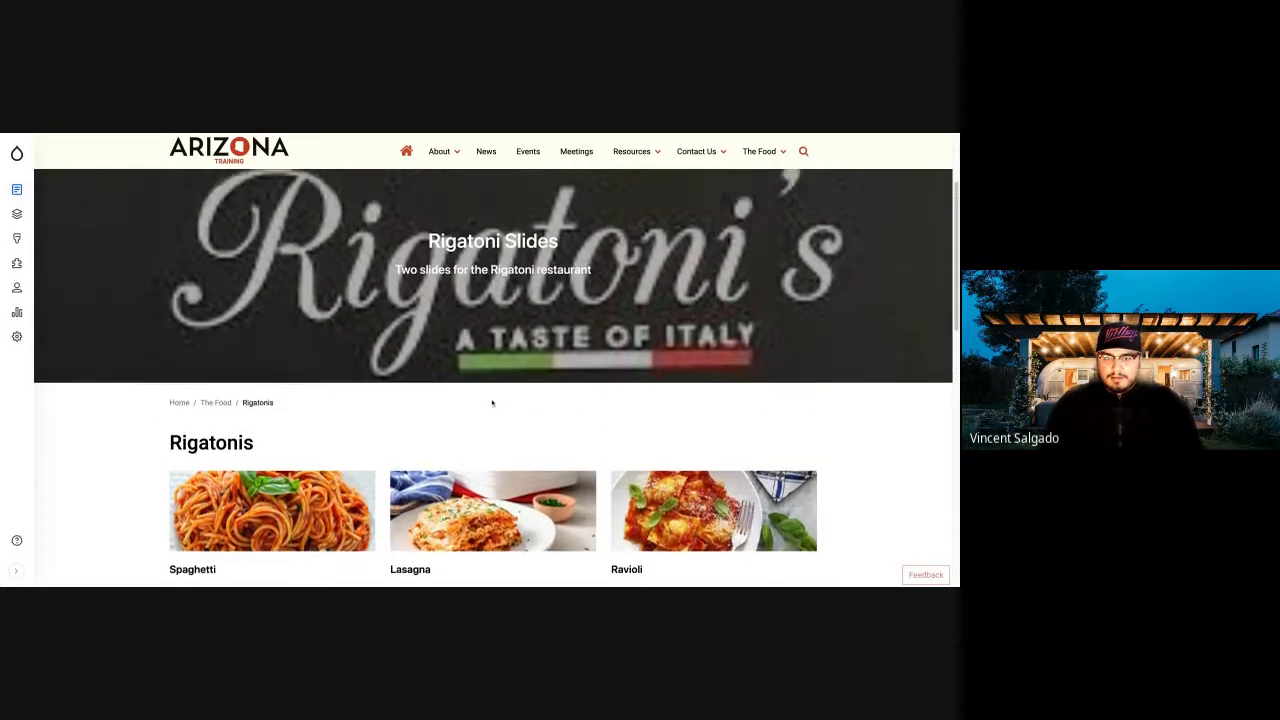
pyautogui.scroll(-4, 492, 403)
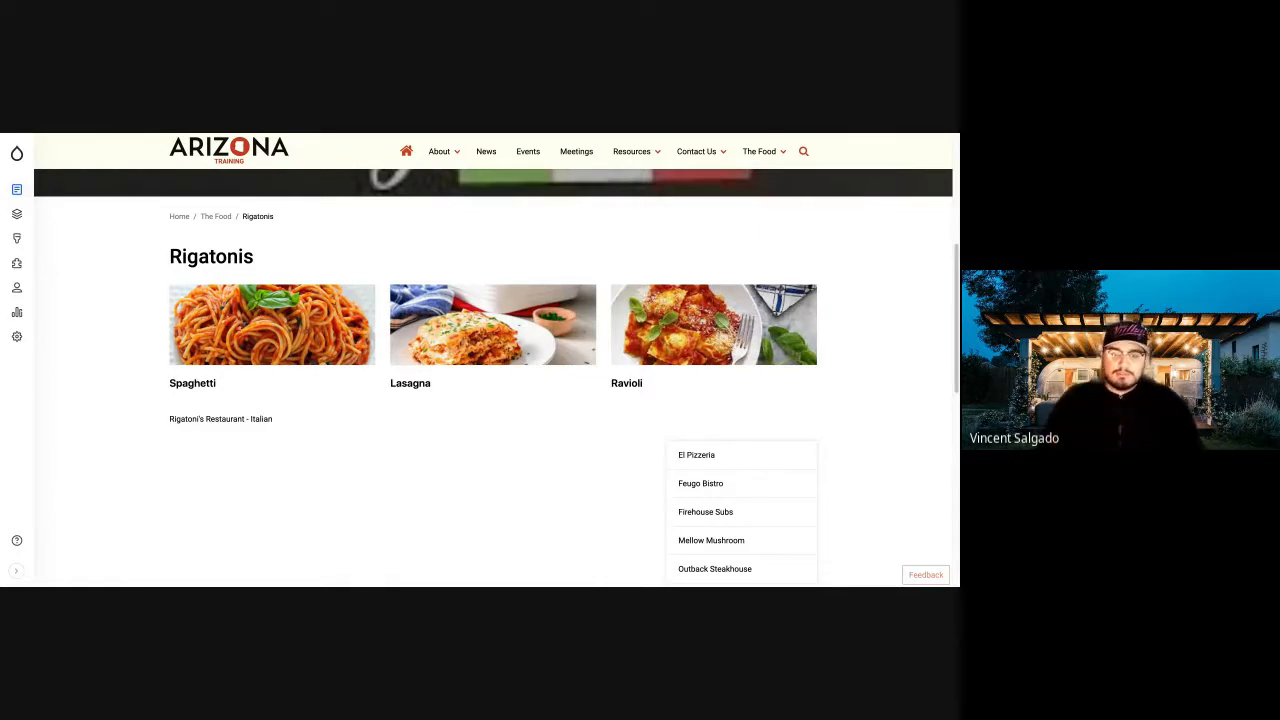
pyautogui.scroll(5, 491, 390)
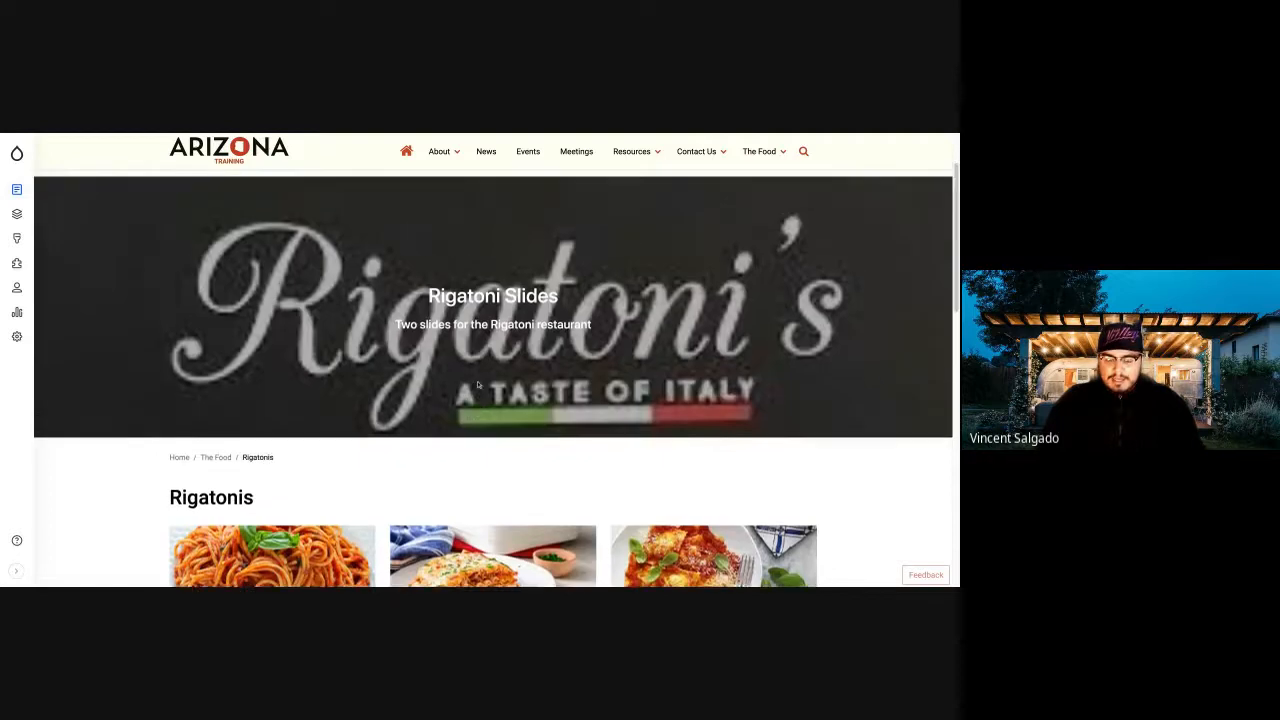
pyautogui.scroll(-5, 478, 384)
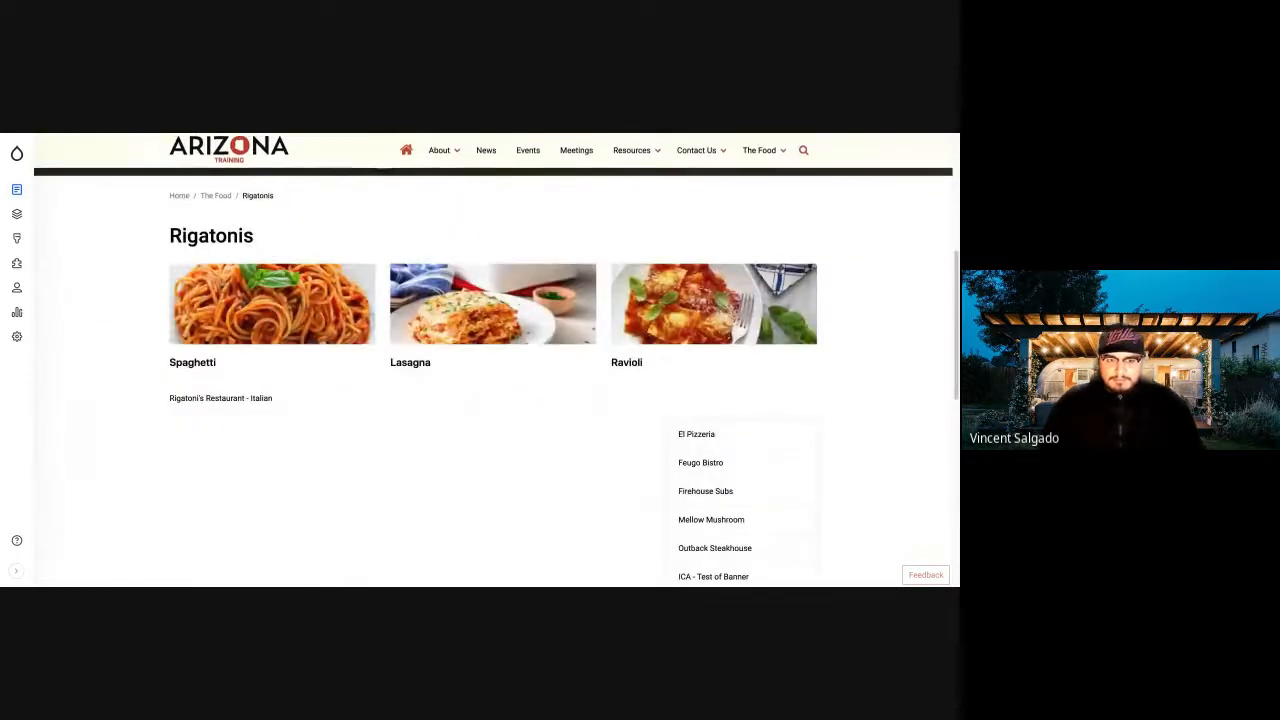
pyautogui.scroll(5, 491, 390)
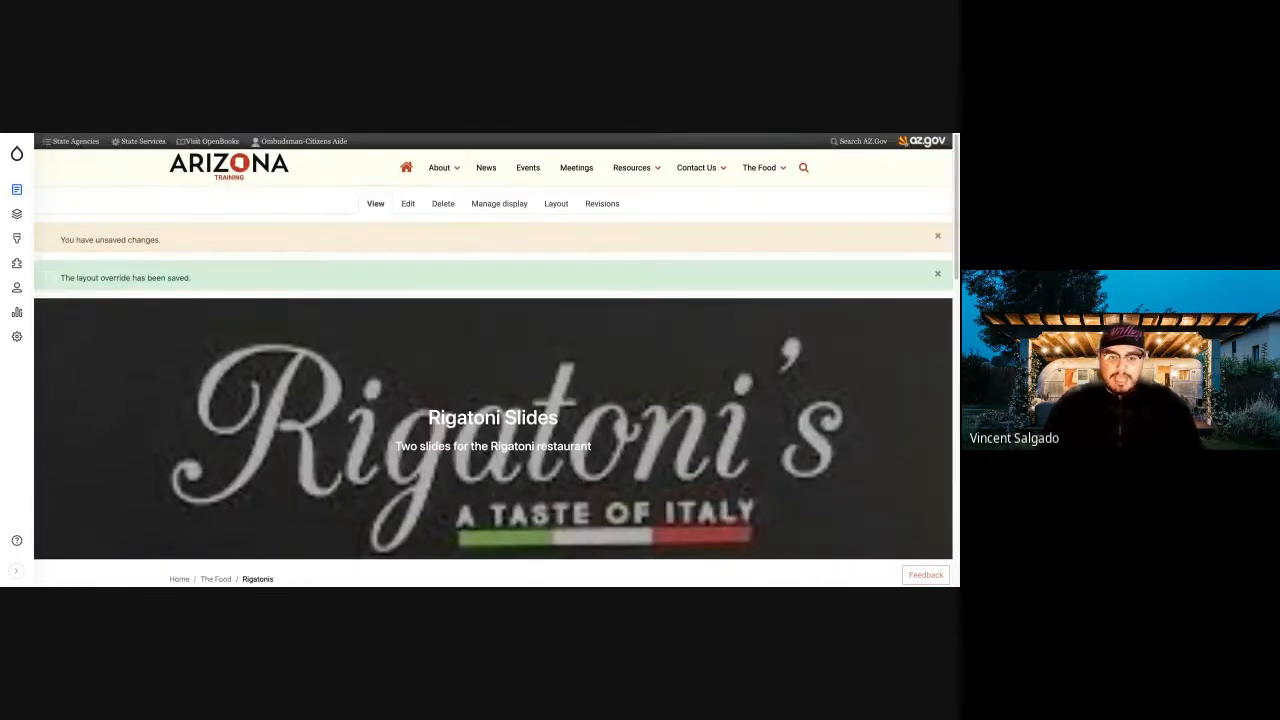
pyautogui.scroll(-1, 533, 347)
pyautogui.scroll(1, 533, 347)
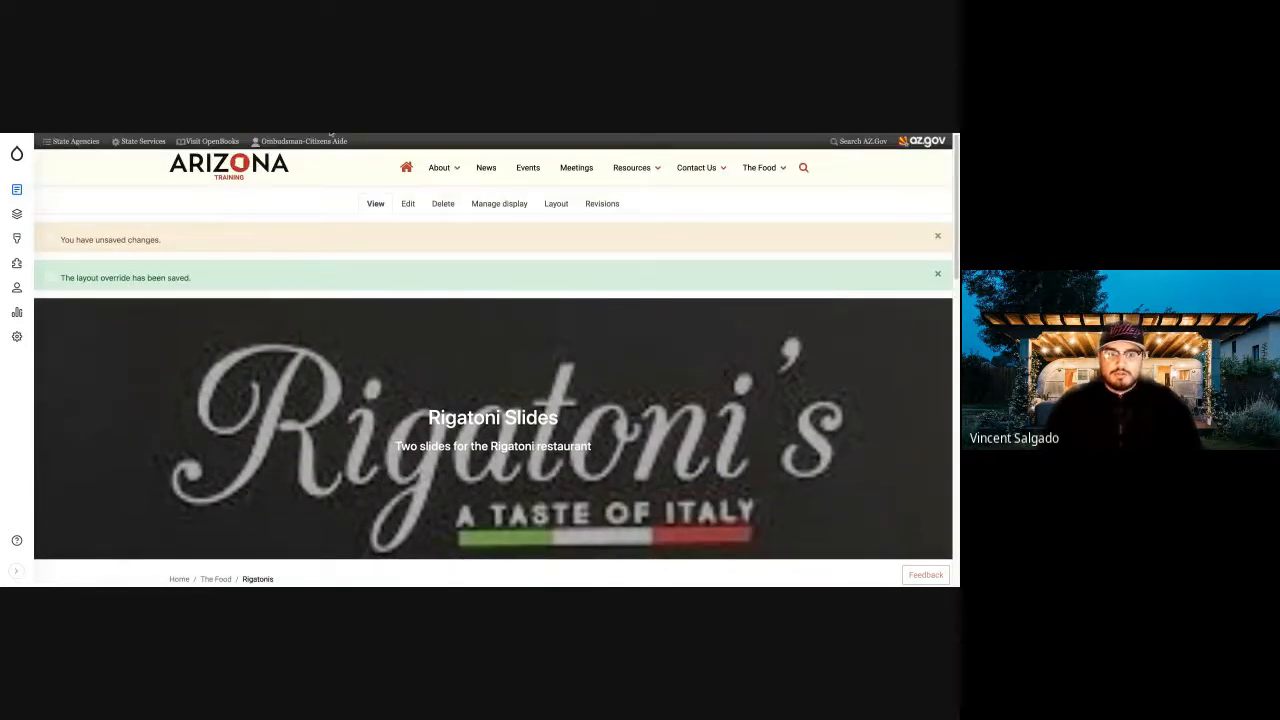